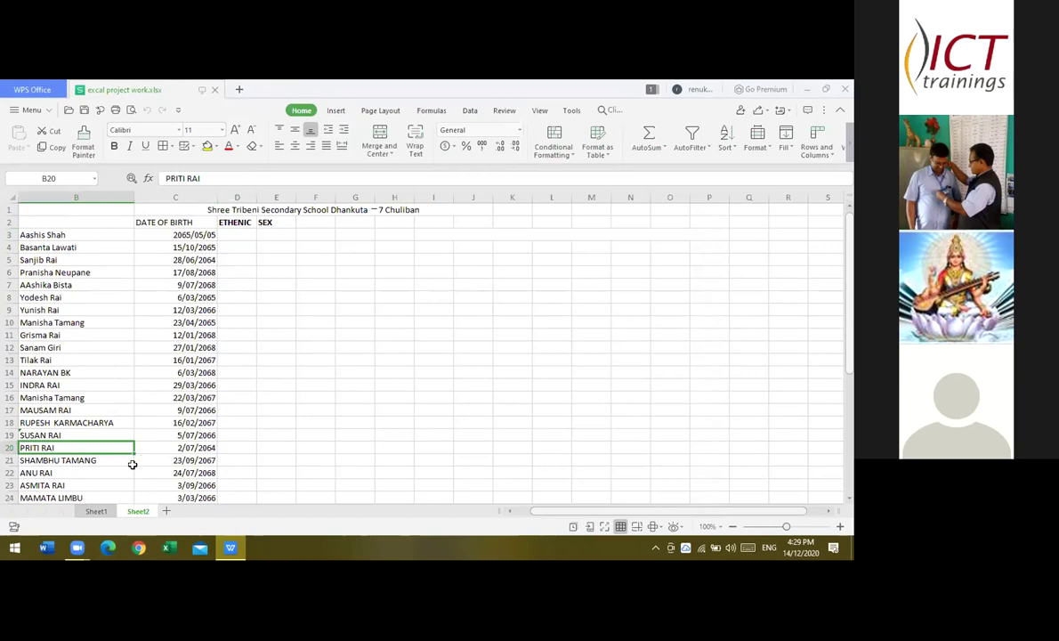
# - Select the entire DATE OF BIRTH column C
pyautogui.rightClick(150, 460)
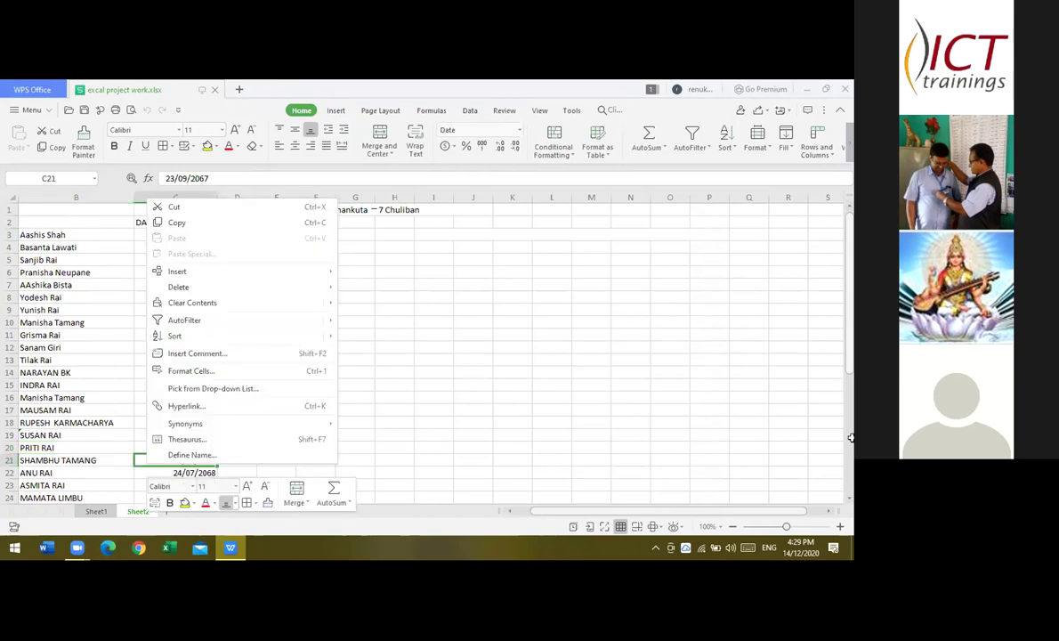
pyautogui.click(665, 422)
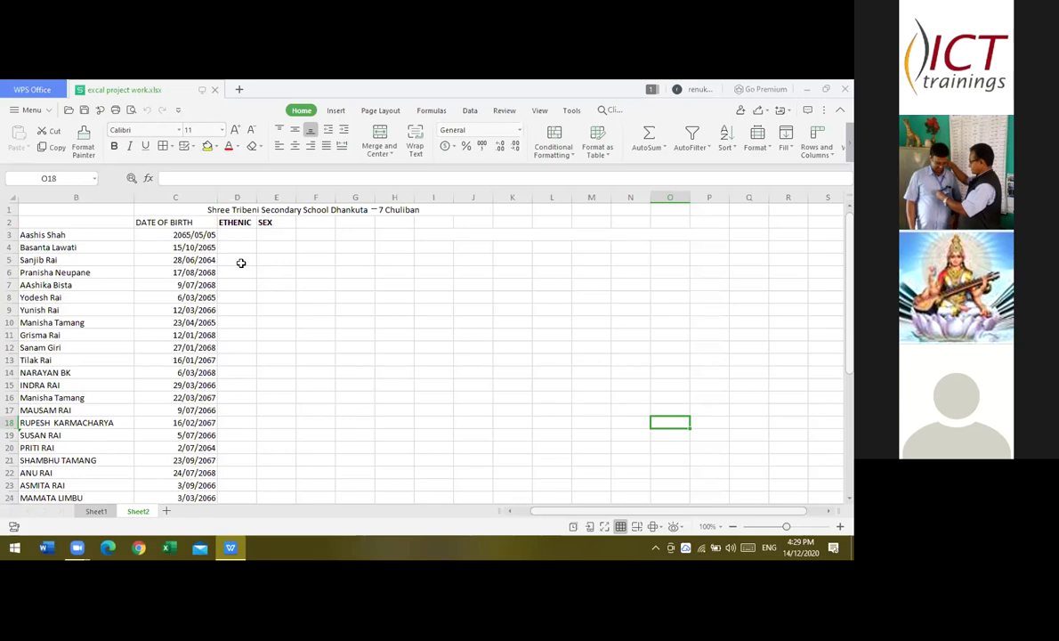
pyautogui.click(174, 197)
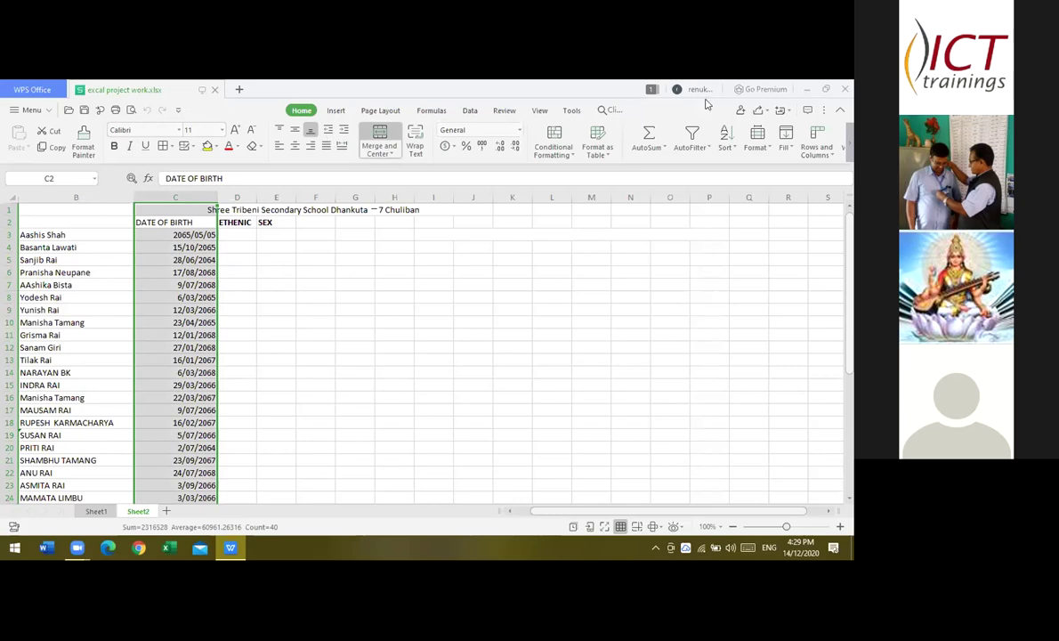
# - Apply the custom number format yyyy/mm/dd to the DATE OF BIRTH column
pyautogui.click(772, 148)
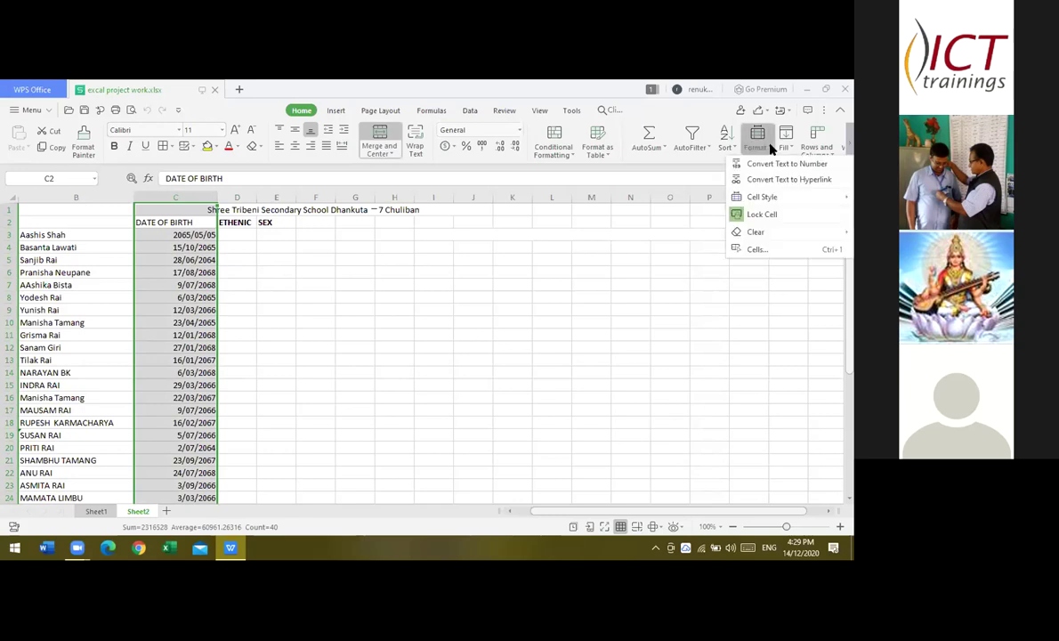
pyautogui.click(737, 250)
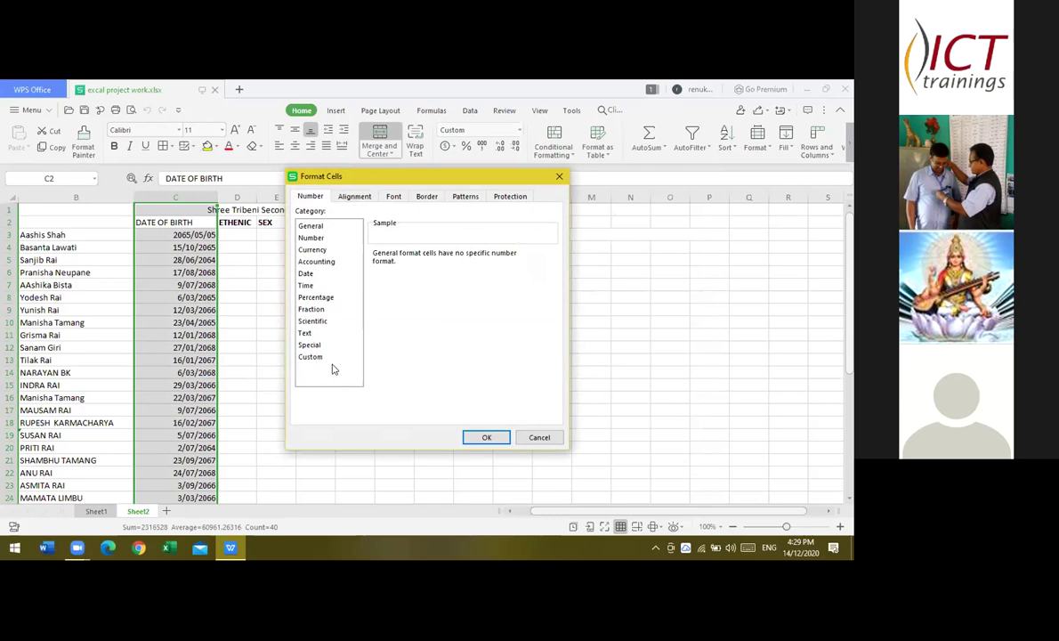
pyautogui.click(308, 357)
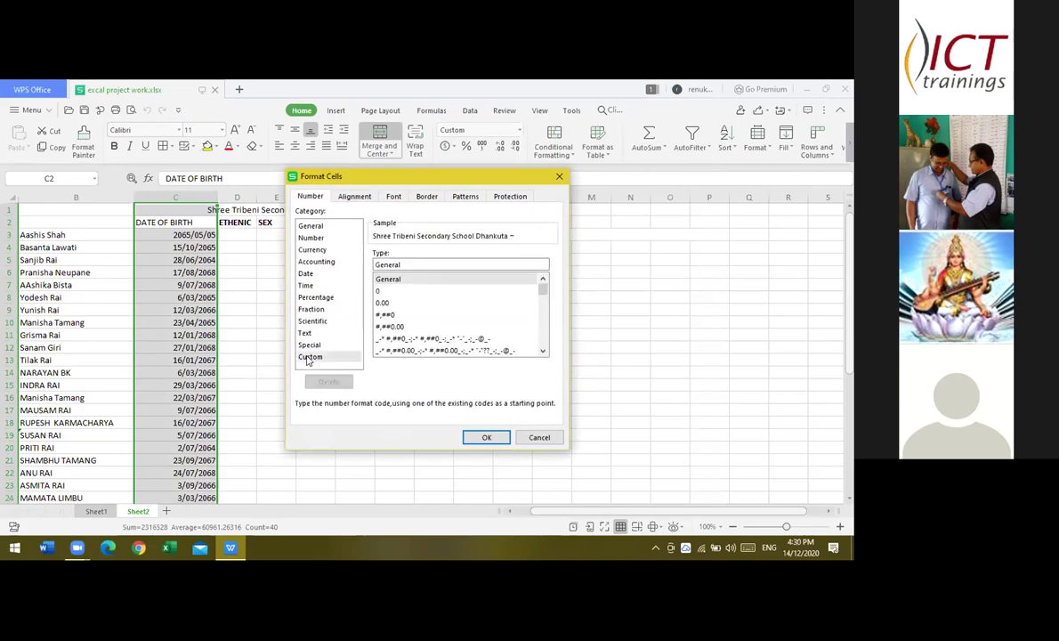
pyautogui.click(409, 260)
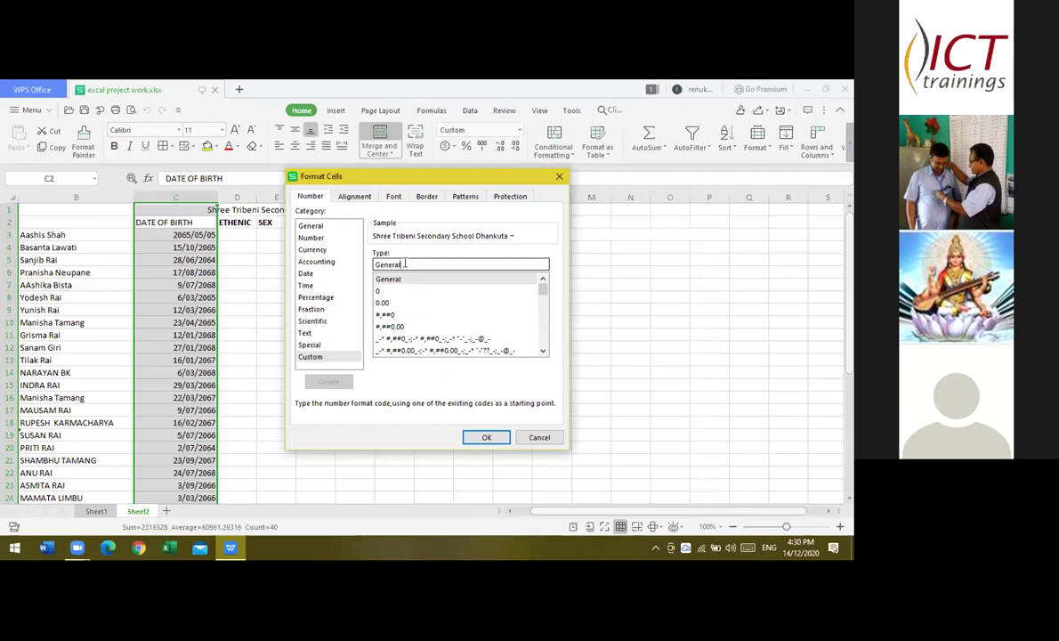
pyautogui.press('BackSpace')
pyautogui.press('BackSpace')
pyautogui.press('BackSpace')
pyautogui.press('BackSpace')
pyautogui.press('BackSpace')
pyautogui.press('BackSpace')
pyautogui.press('BackSpace')
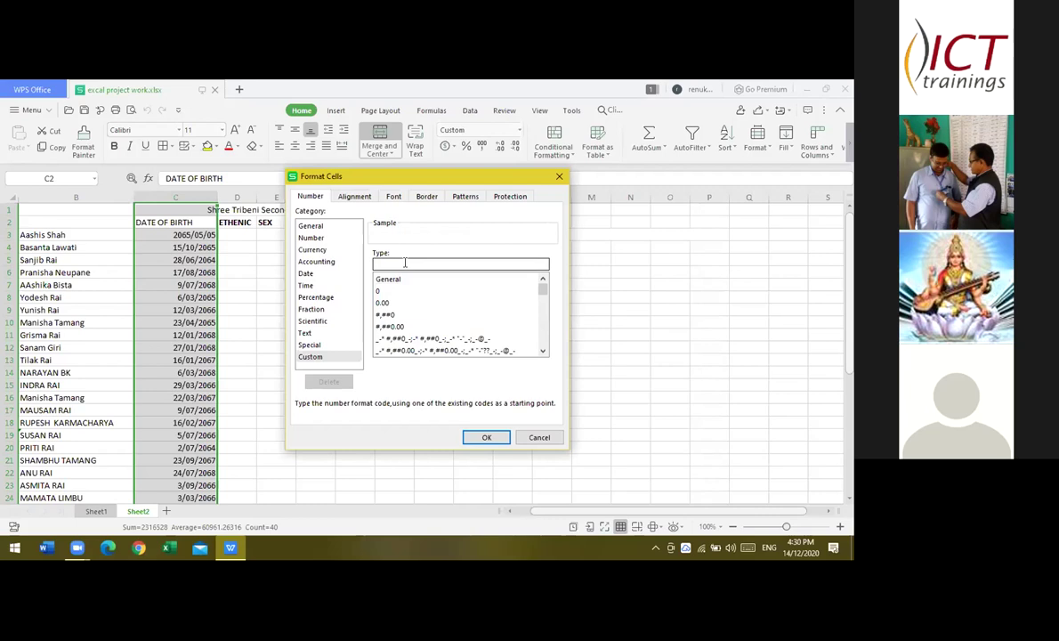
pyautogui.write('yyyy')
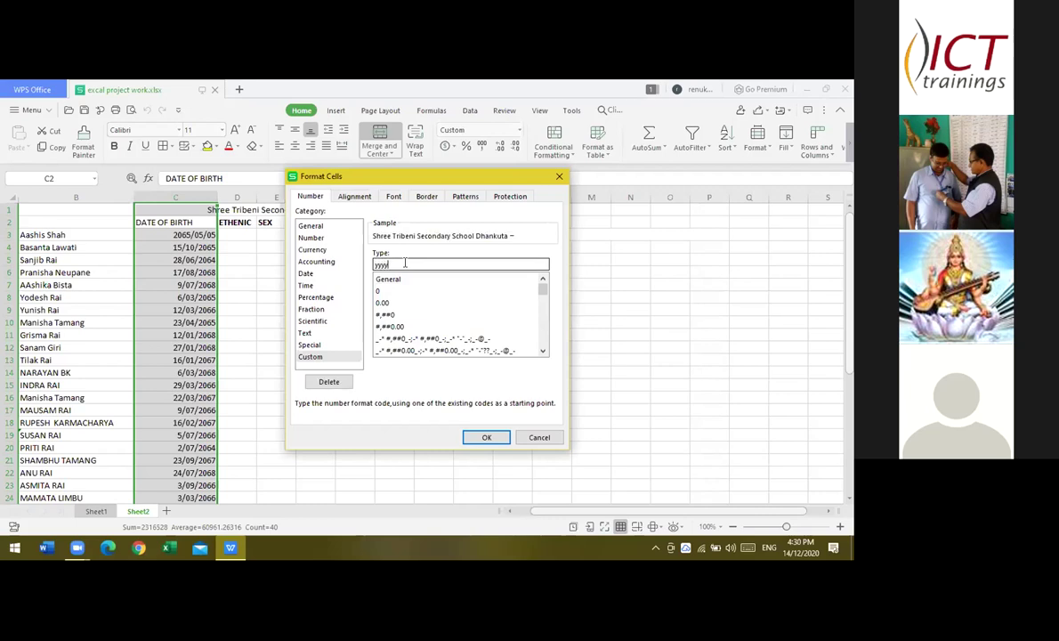
pyautogui.write('/')
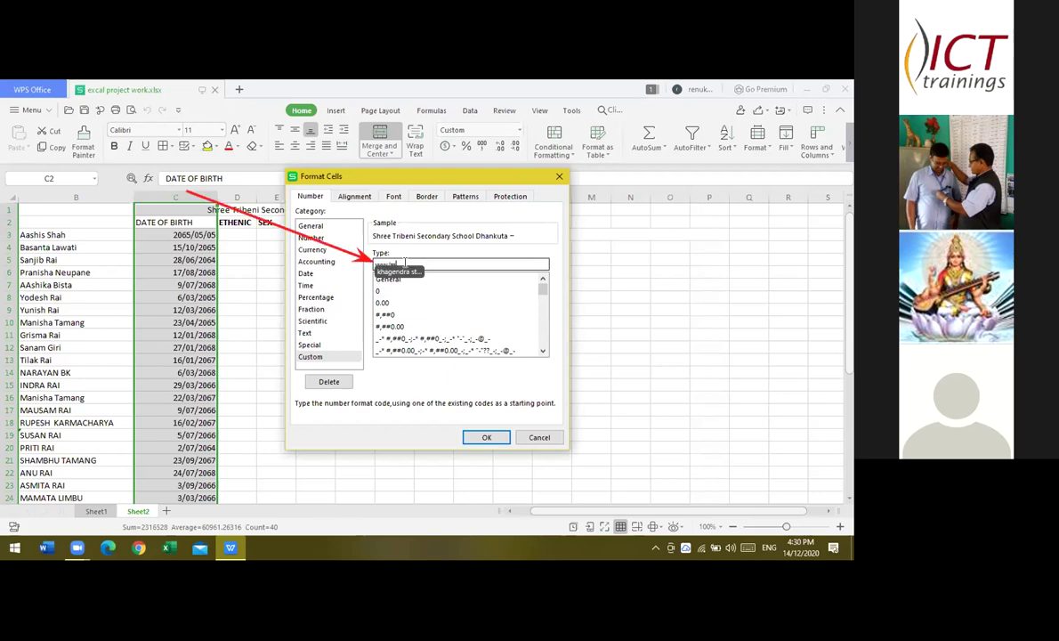
pyautogui.write('mm/')
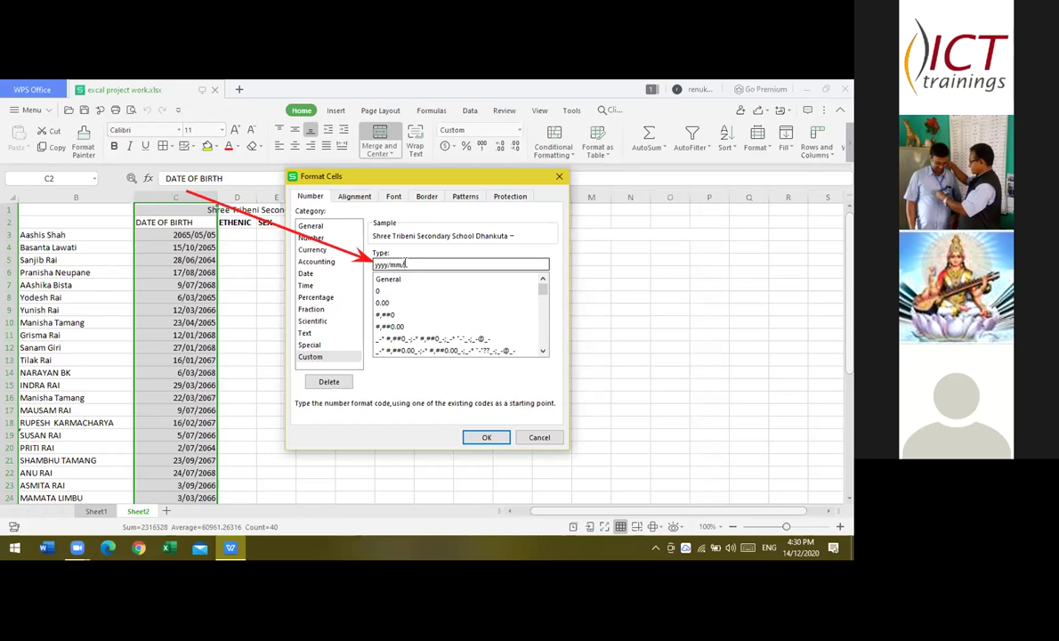
pyautogui.write('dd')
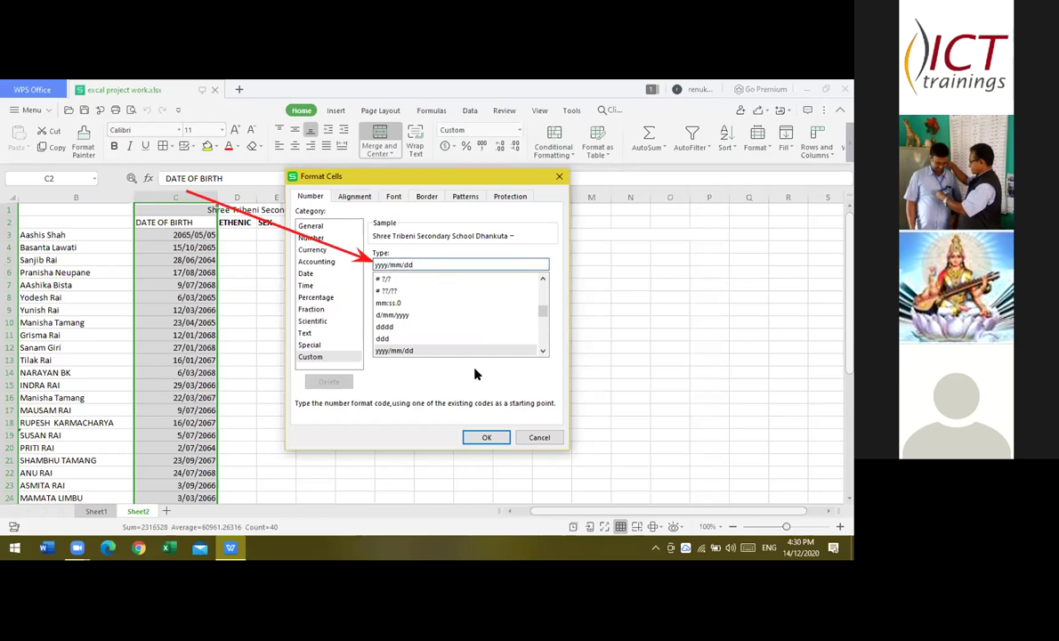
pyautogui.click(486, 437)
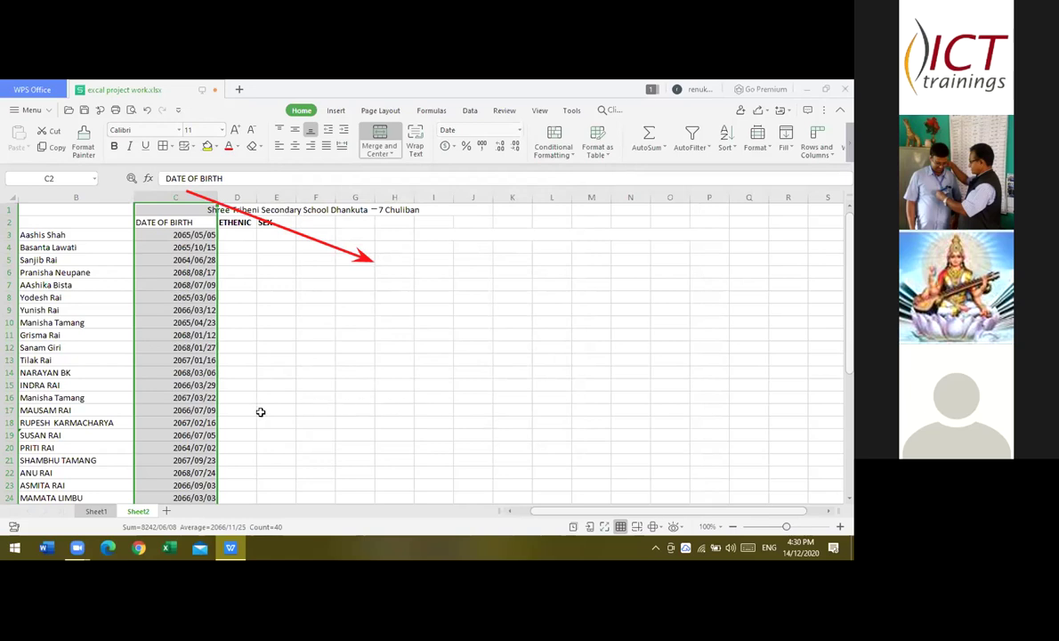
# - Select all of row 16, which holds the duplicate student entry
pyautogui.click(156, 401)
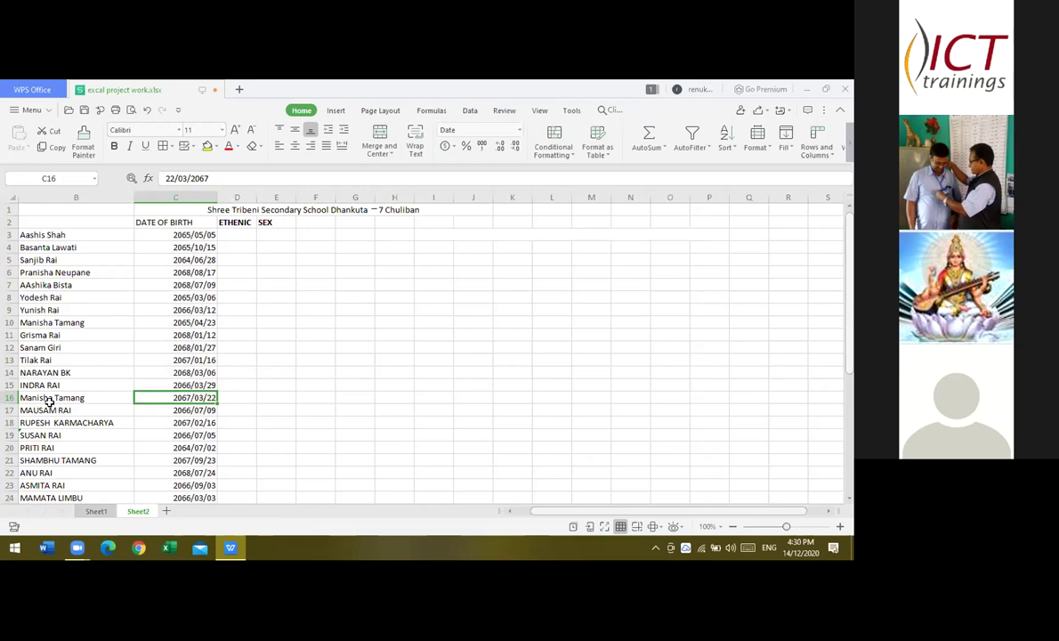
pyautogui.click(50, 403)
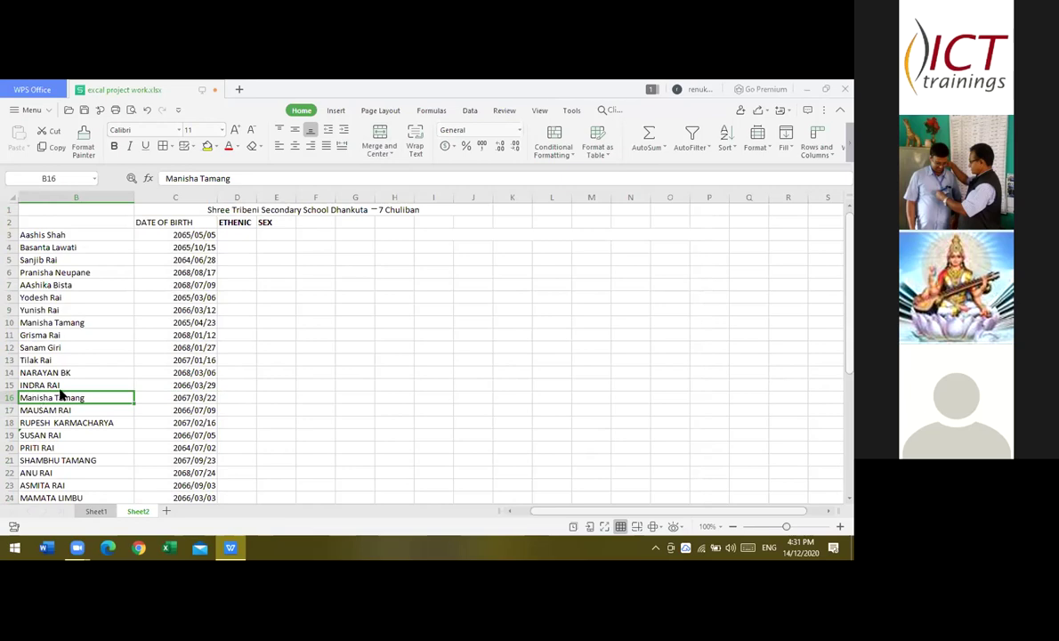
pyautogui.rightClick(38, 397)
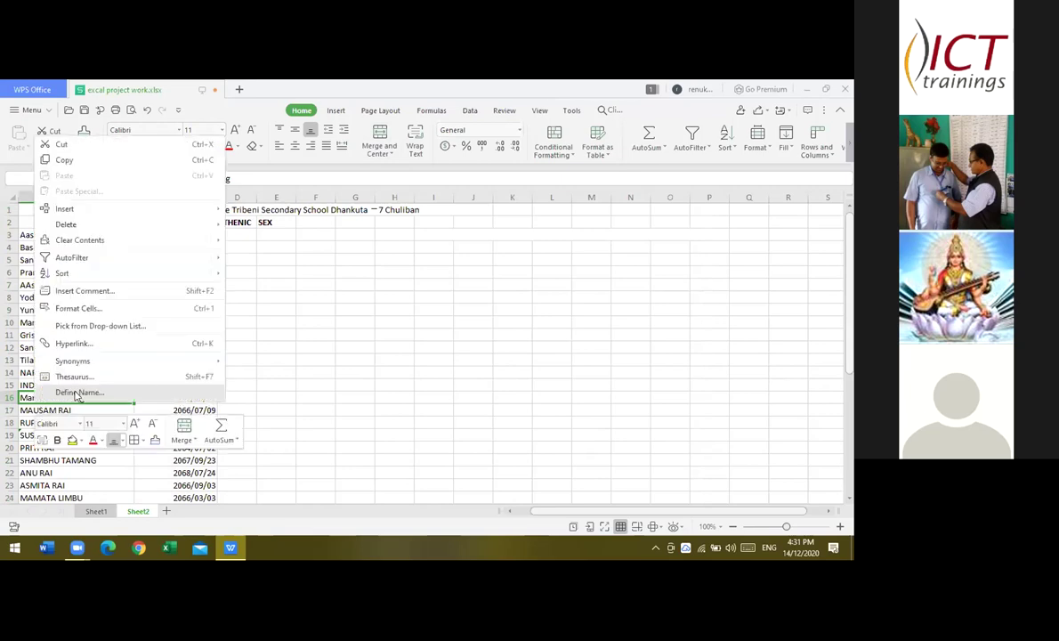
pyautogui.click(283, 374)
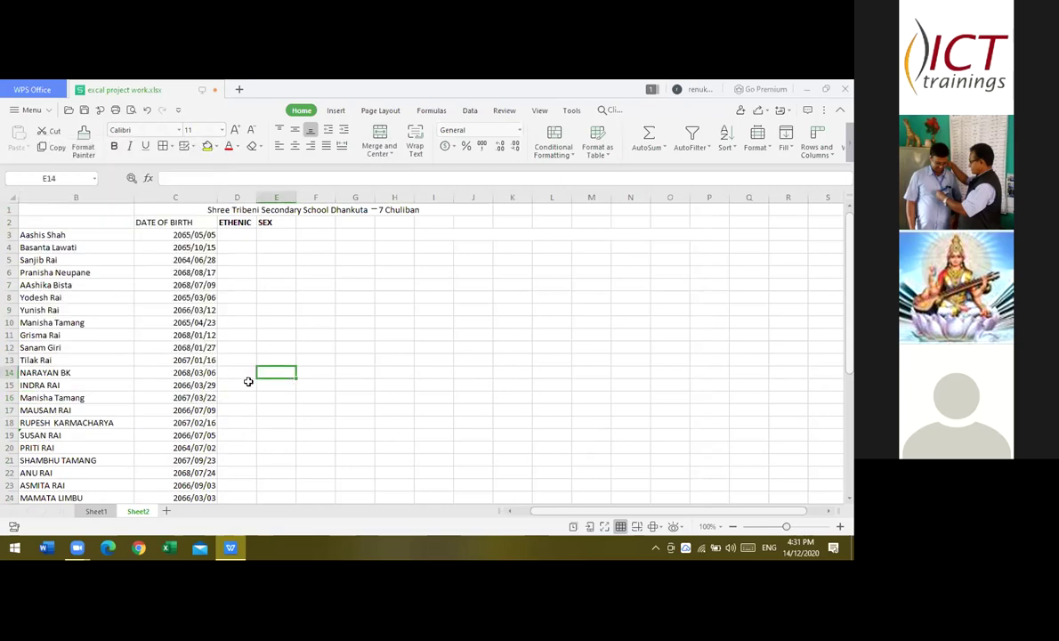
pyautogui.click(14, 397)
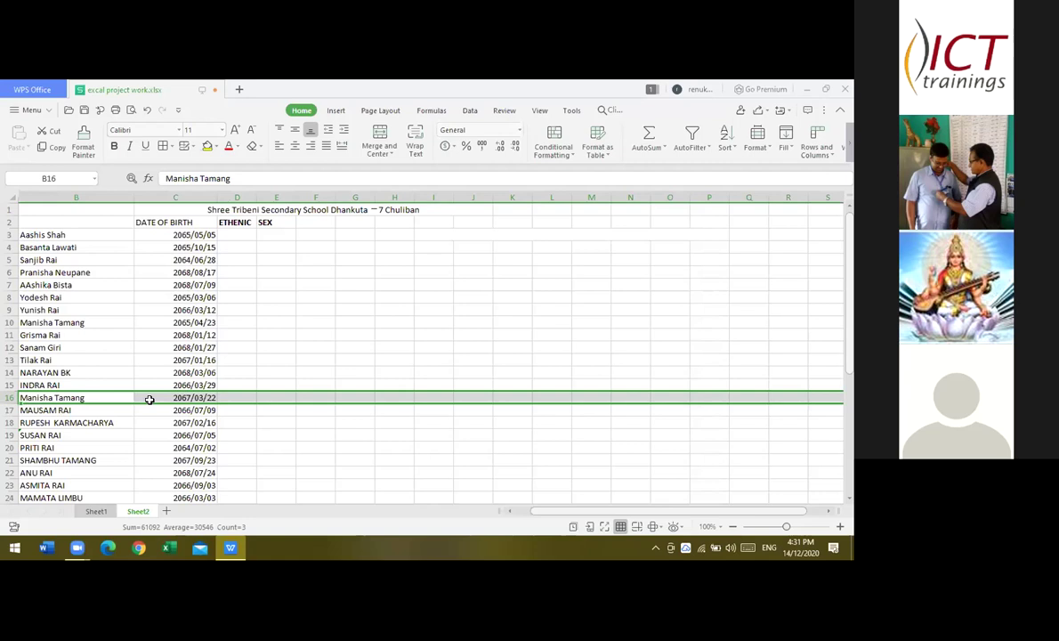
pyautogui.click(126, 395)
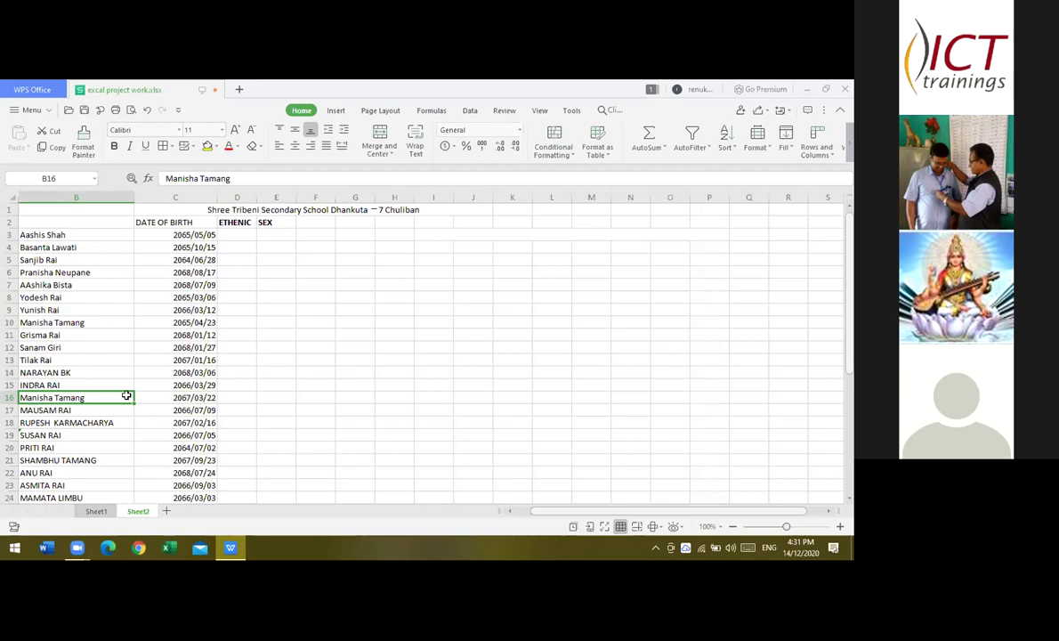
pyautogui.click(12, 398)
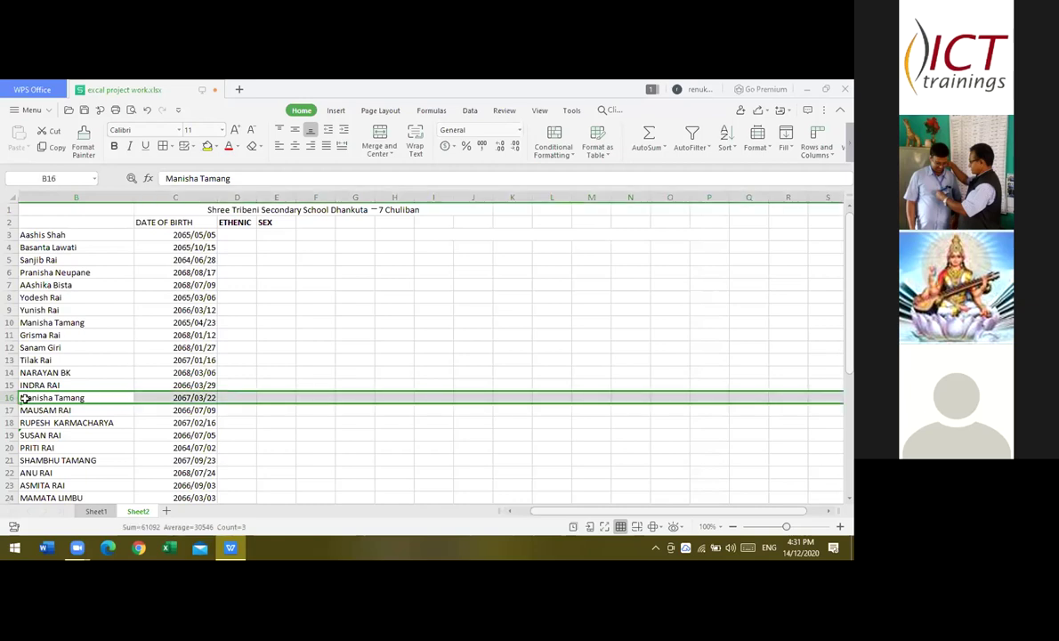
pyautogui.click(98, 399)
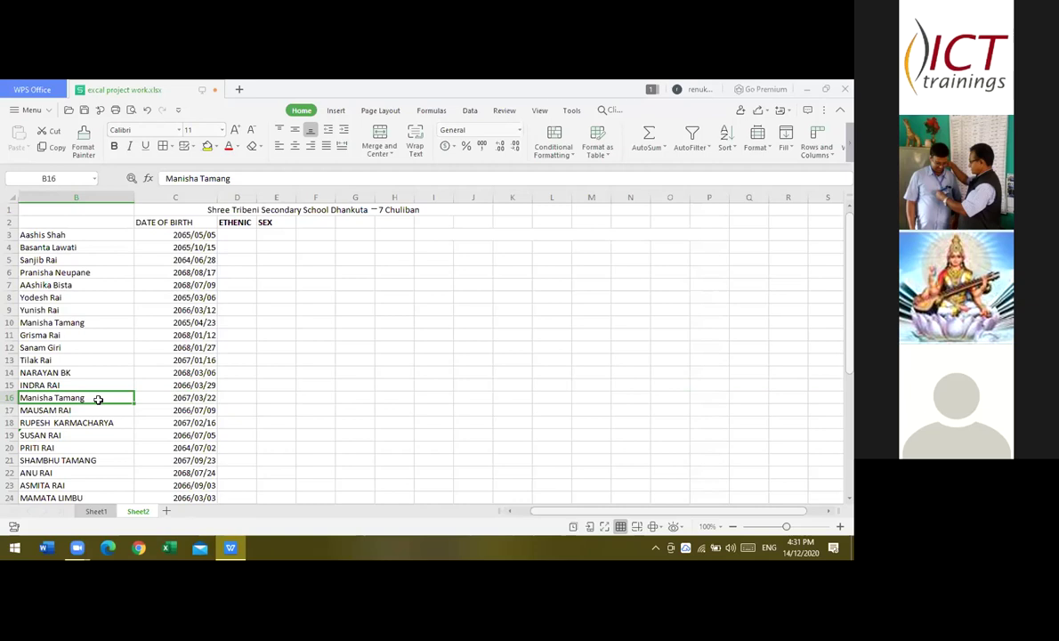
pyautogui.click(12, 398)
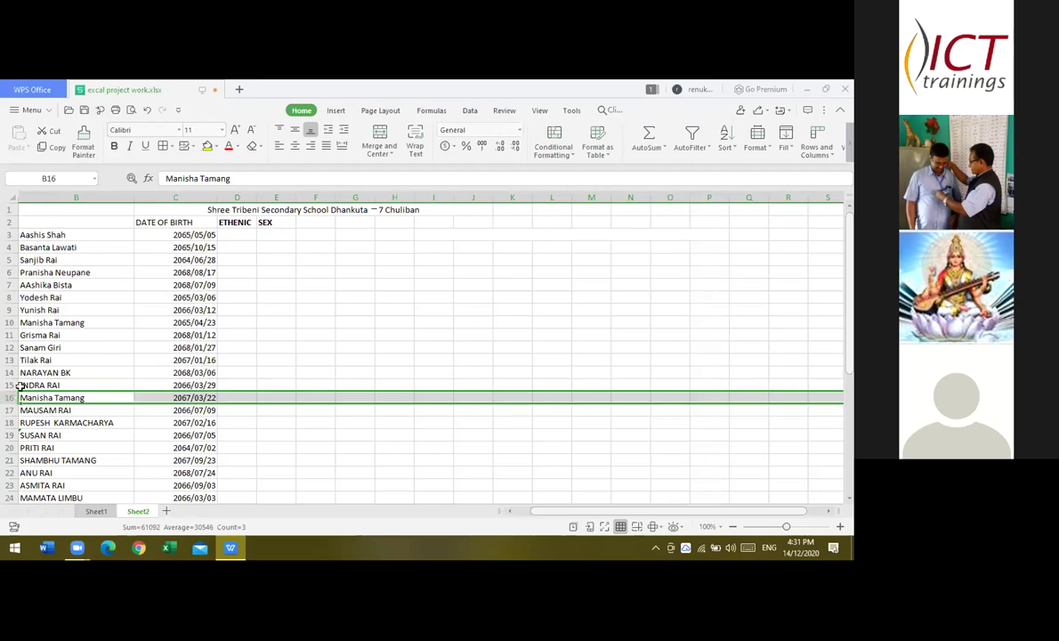
pyautogui.click(14, 397)
# - Delete row 16, removing the duplicate student entry
pyautogui.rightClick(14, 398)
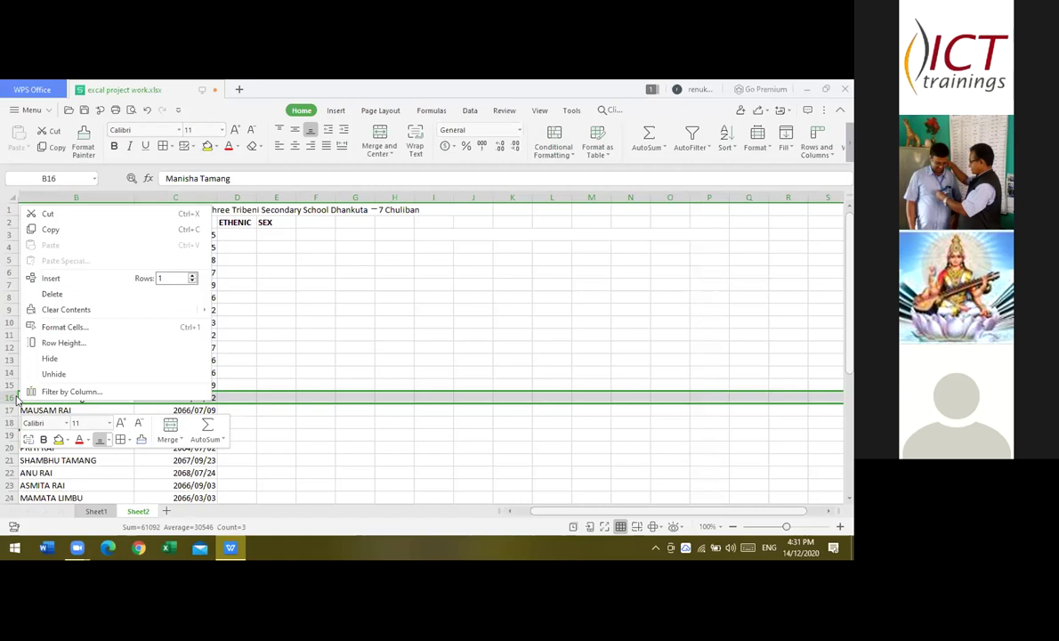
pyautogui.click(47, 295)
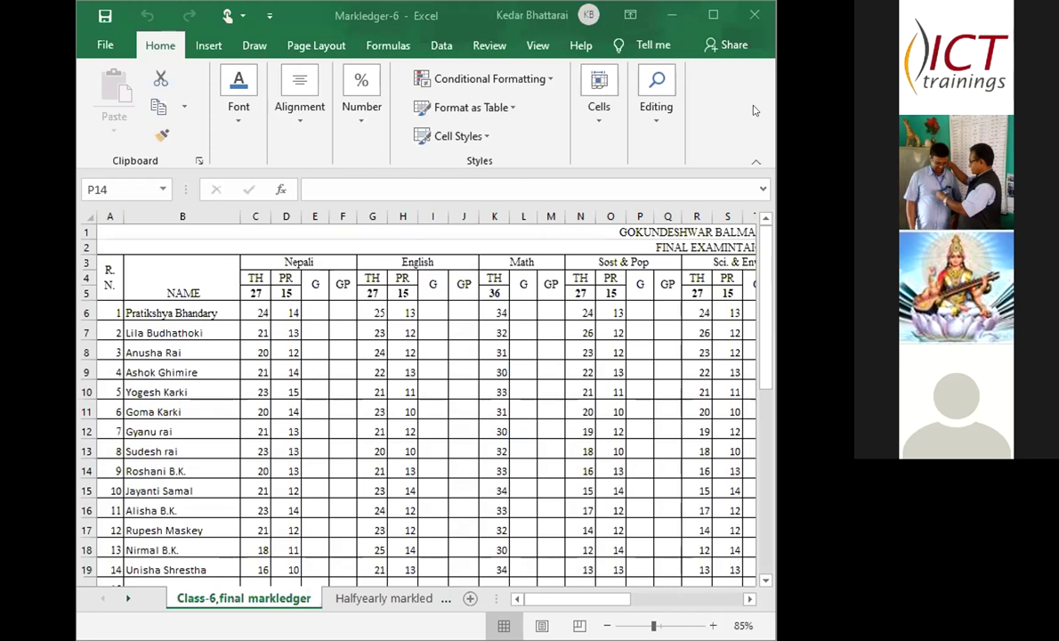
# - Maximize Excel, view the Halfyearly and First terms sheets, then return to Class-6,final markledger
pyautogui.click(713, 14)
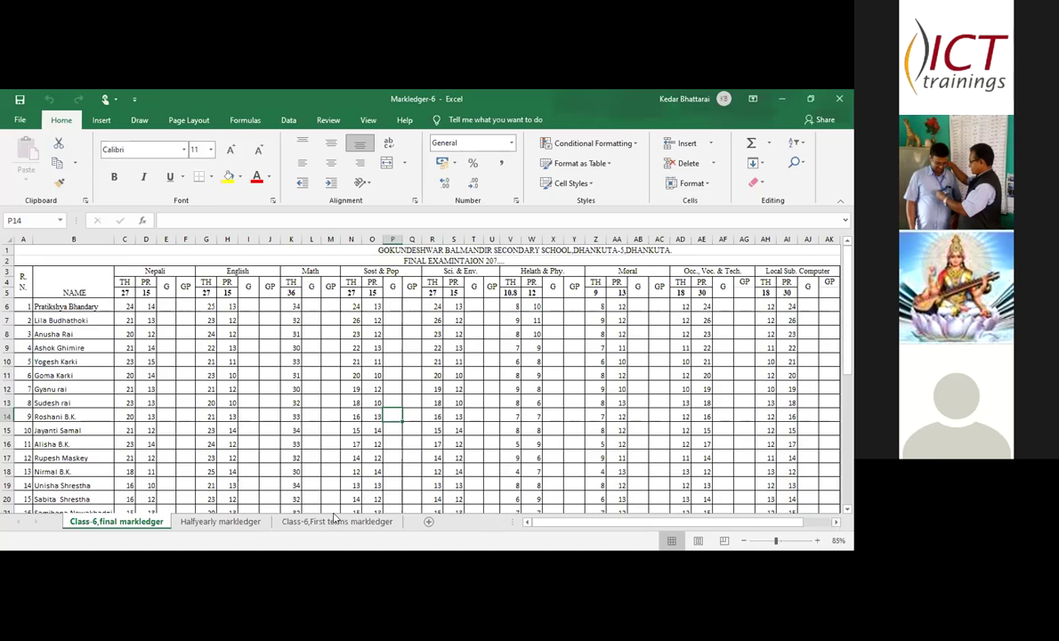
pyautogui.click(229, 525)
pyautogui.click(299, 521)
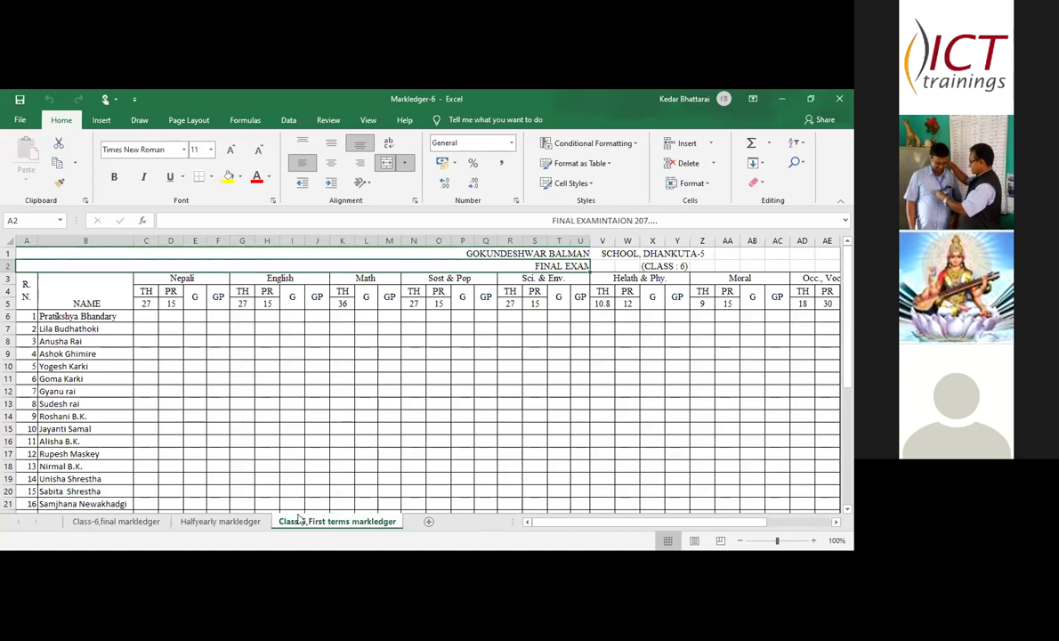
pyautogui.click(214, 523)
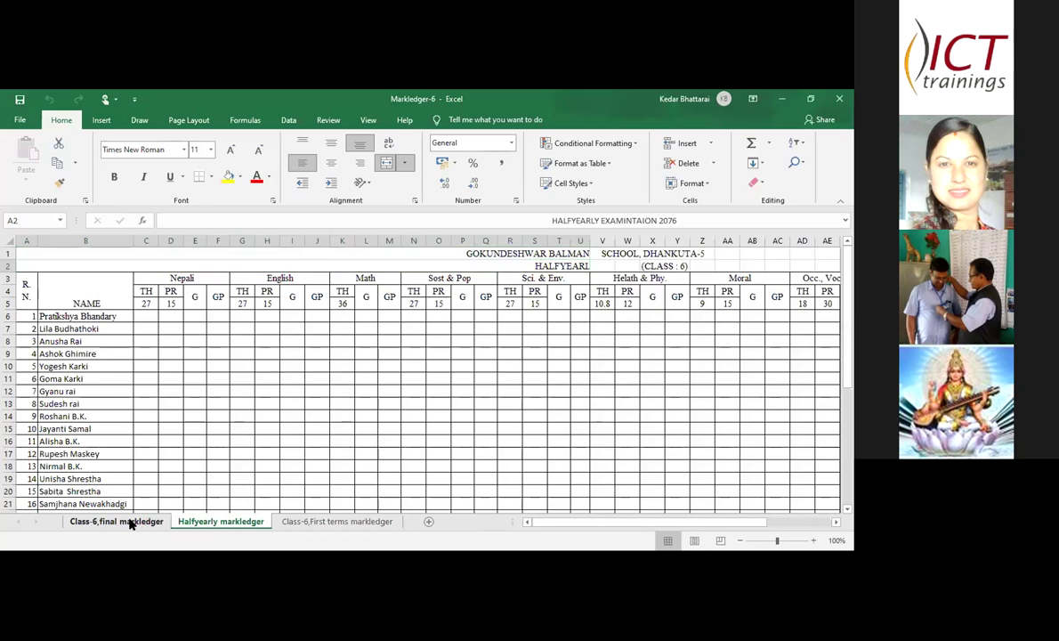
pyautogui.click(129, 524)
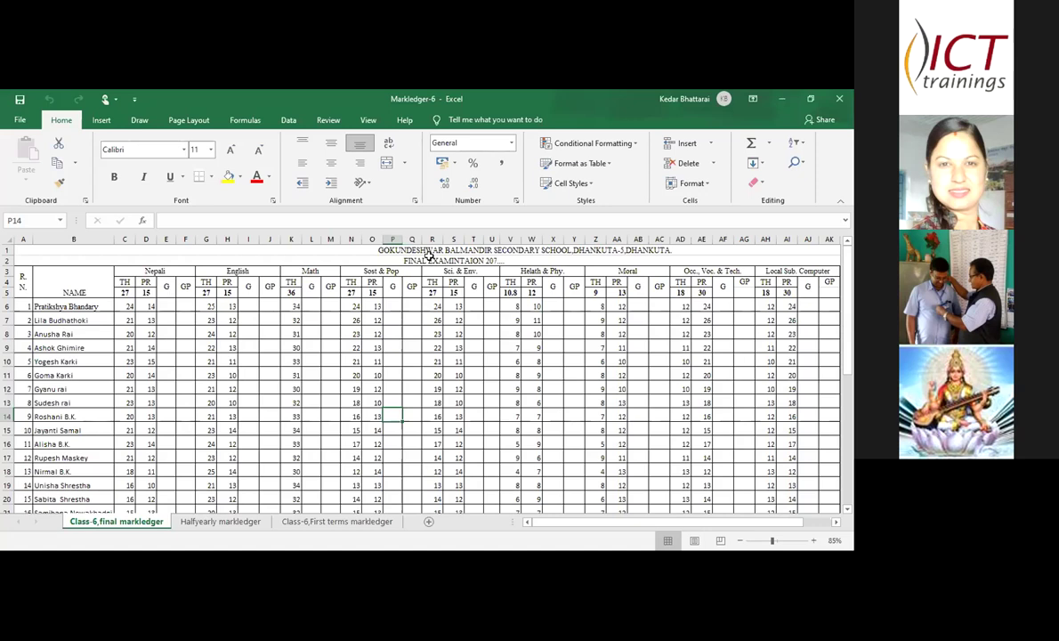
# - Unmerge the school title in A1
pyautogui.click(370, 250)
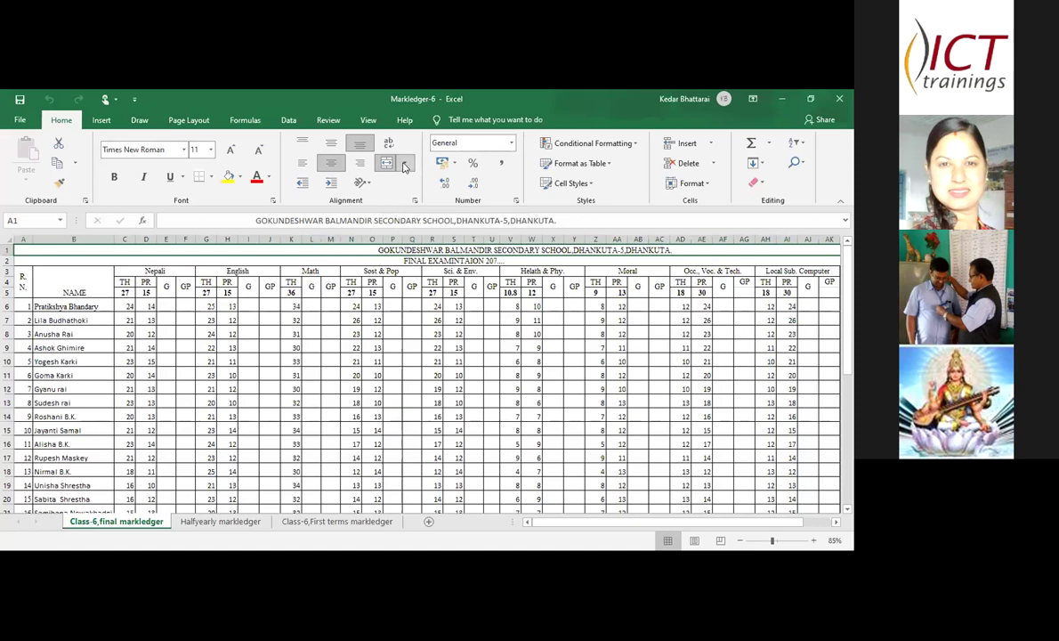
pyautogui.click(405, 163)
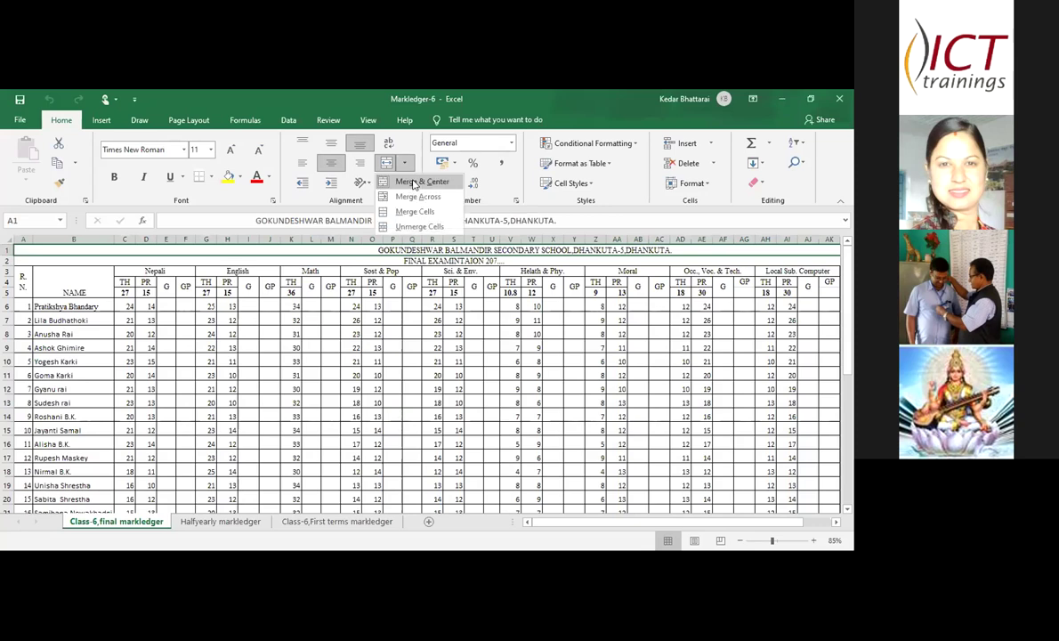
pyautogui.click(413, 182)
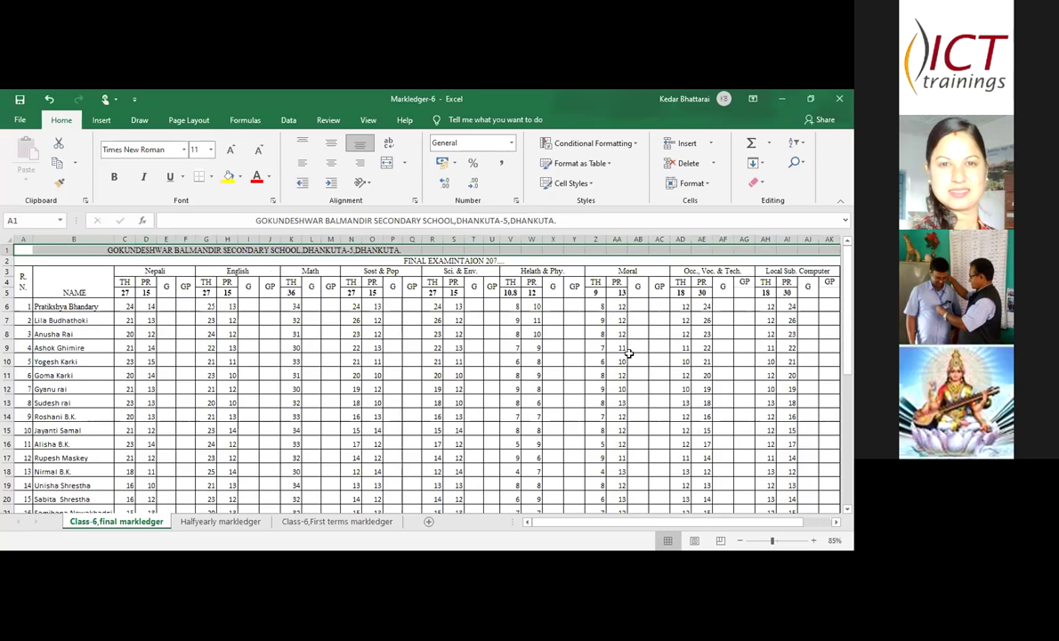
# - Merge and centre the school title across A1:AP1
pyautogui.click(16, 249)
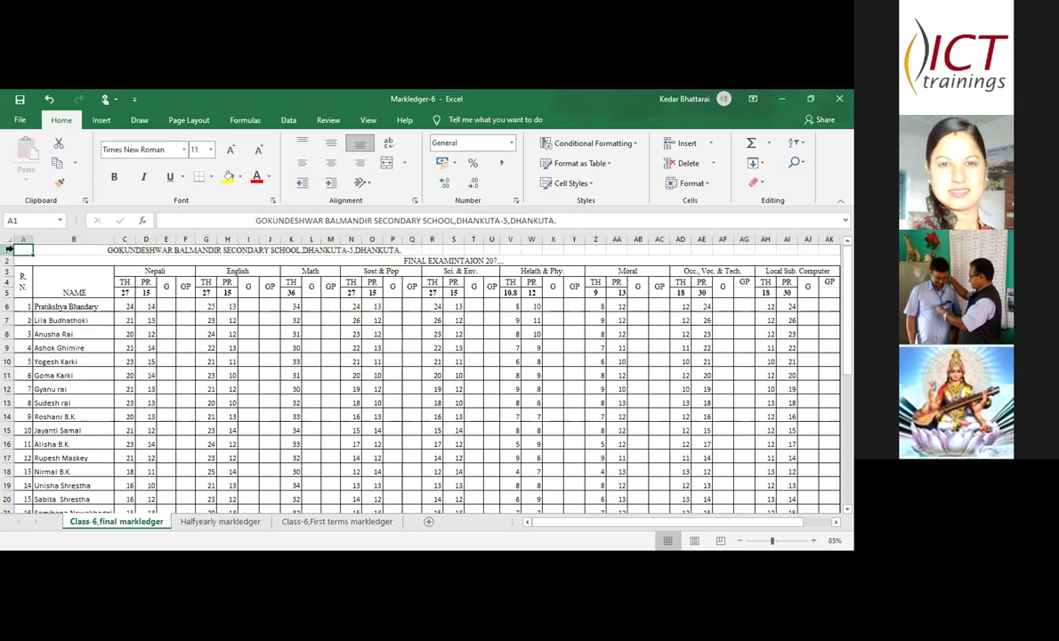
pyautogui.click(8, 250)
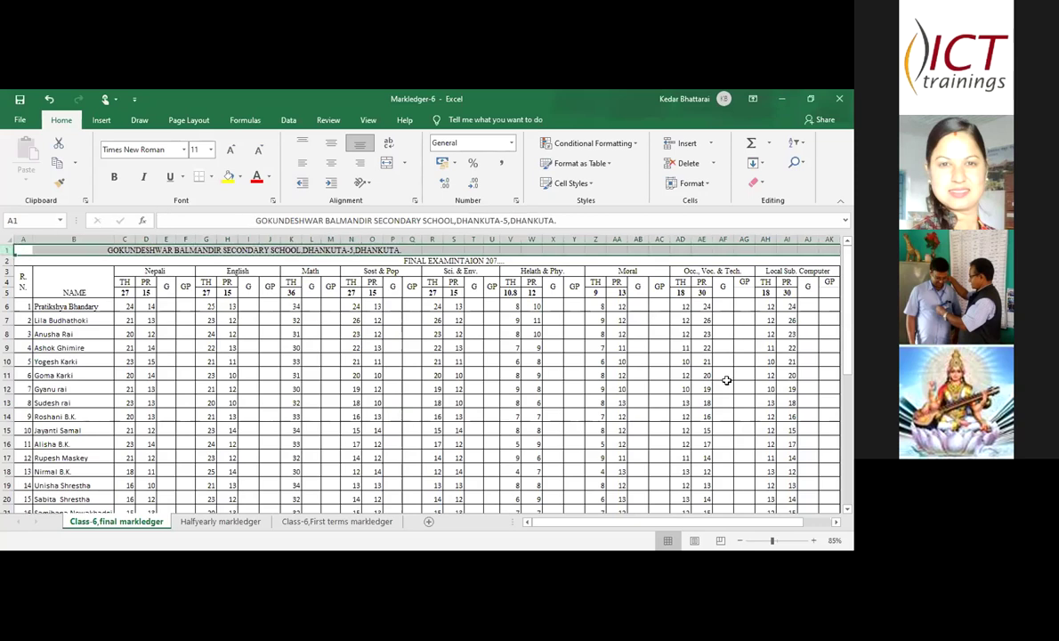
pyautogui.click(835, 521)
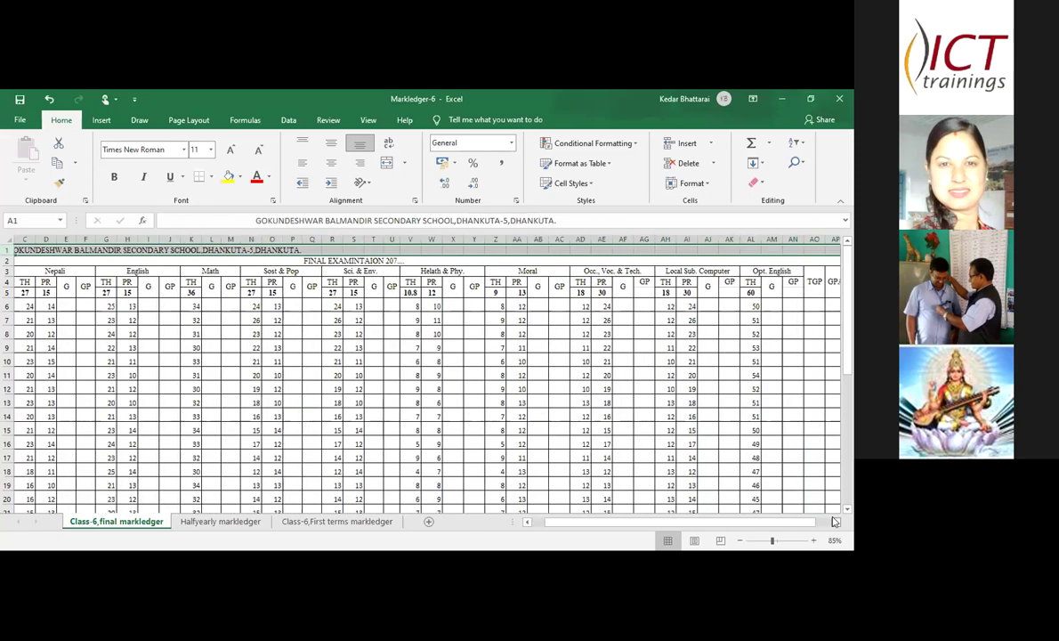
pyautogui.click(669, 249)
pyautogui.moveTo(669, 249); pyautogui.dragTo(14, 245)
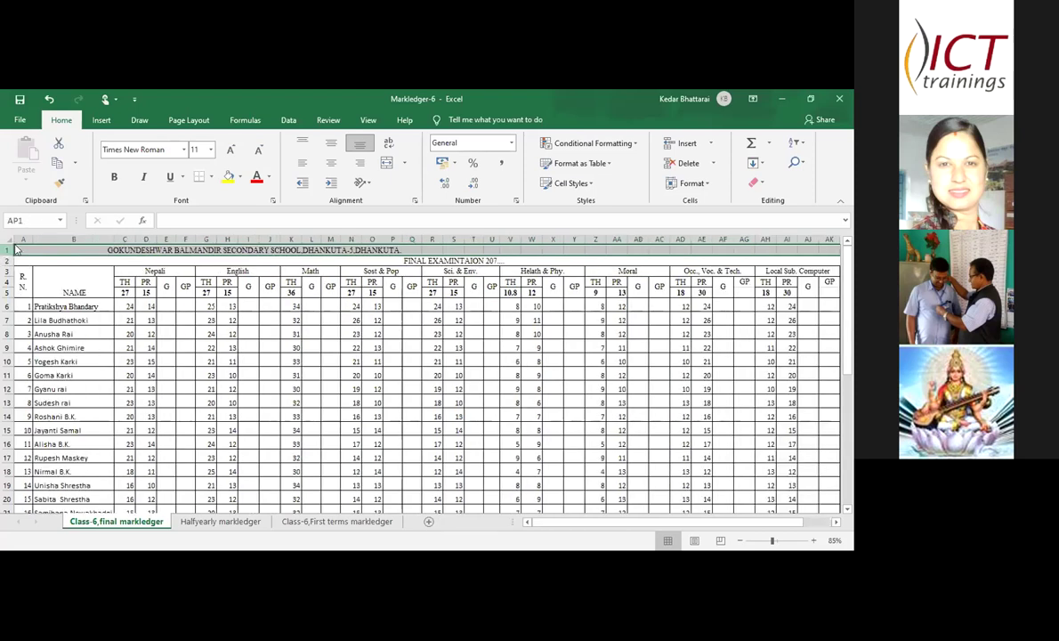
pyautogui.click(401, 162)
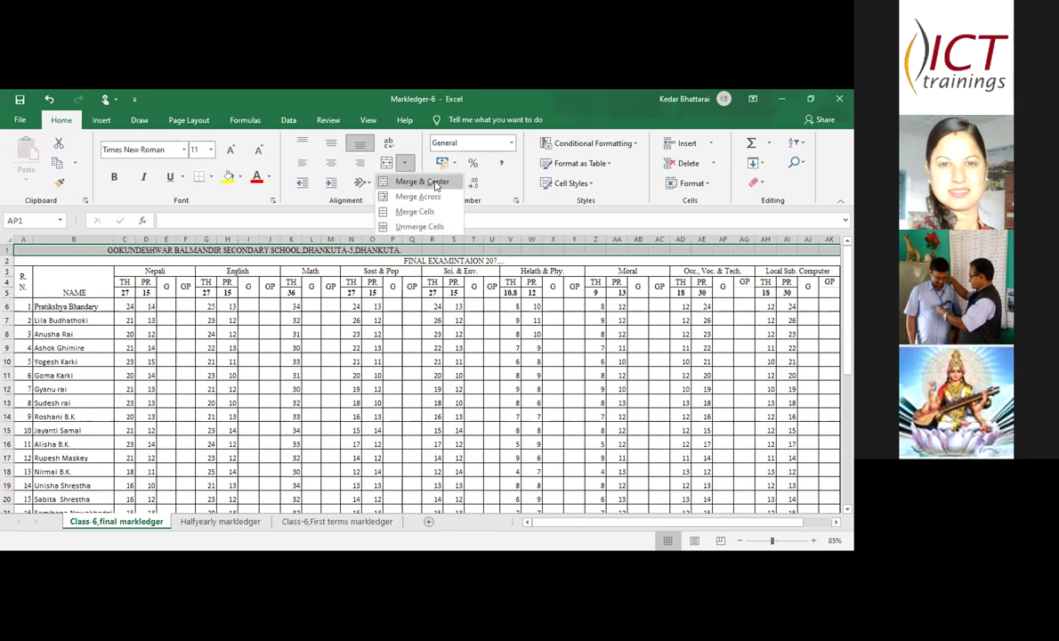
pyautogui.click(436, 182)
pyautogui.moveTo(527, 523); pyautogui.dragTo(527, 523)
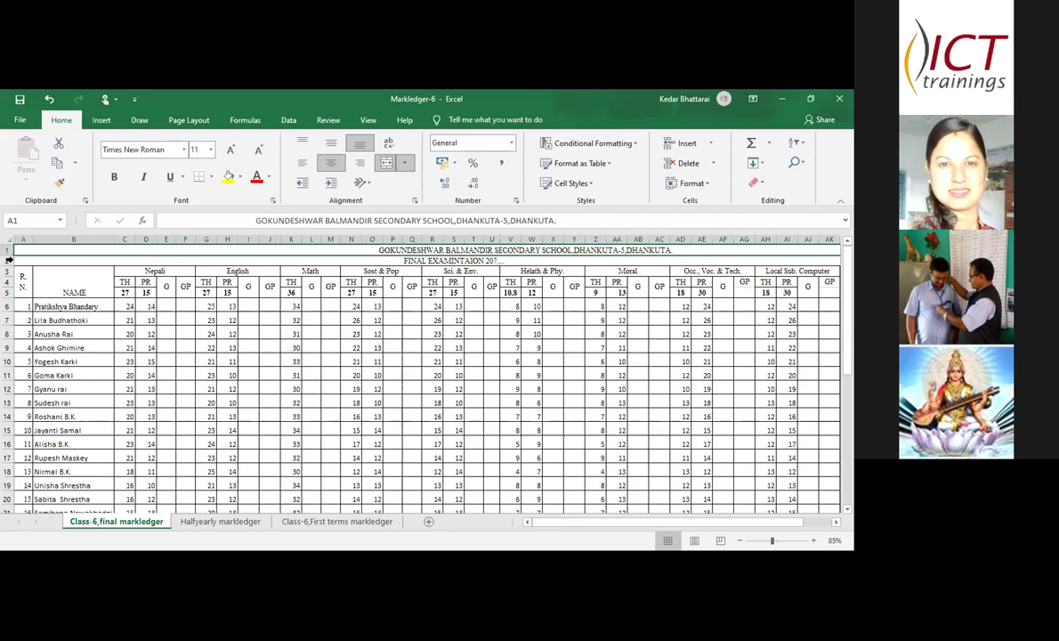
pyautogui.click(42, 267)
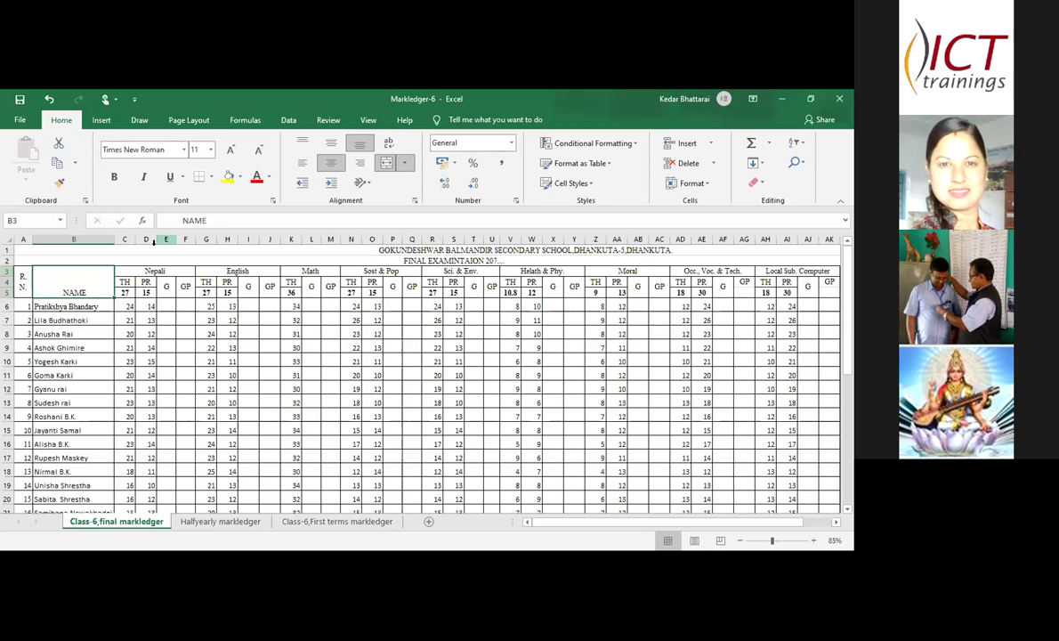
pyautogui.click(404, 164)
pyautogui.click(405, 227)
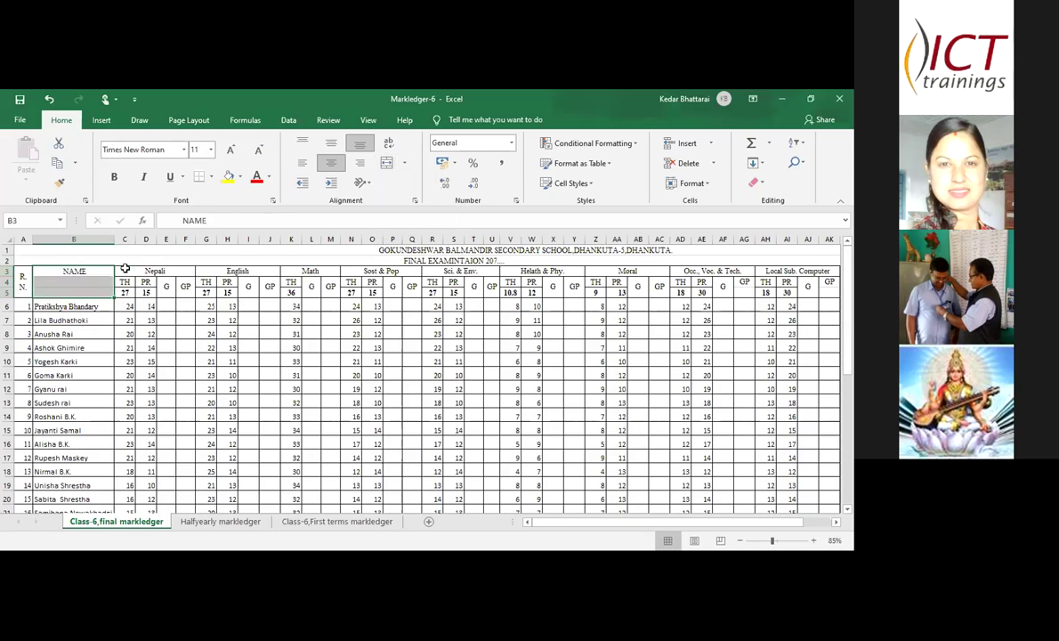
pyautogui.click(80, 281)
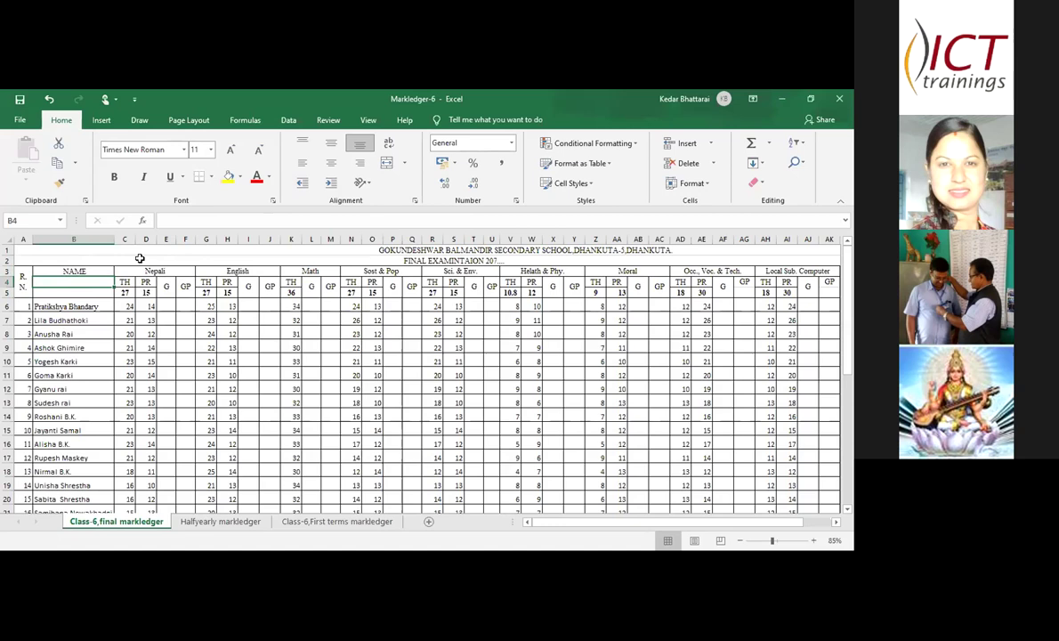
pyautogui.click(139, 259)
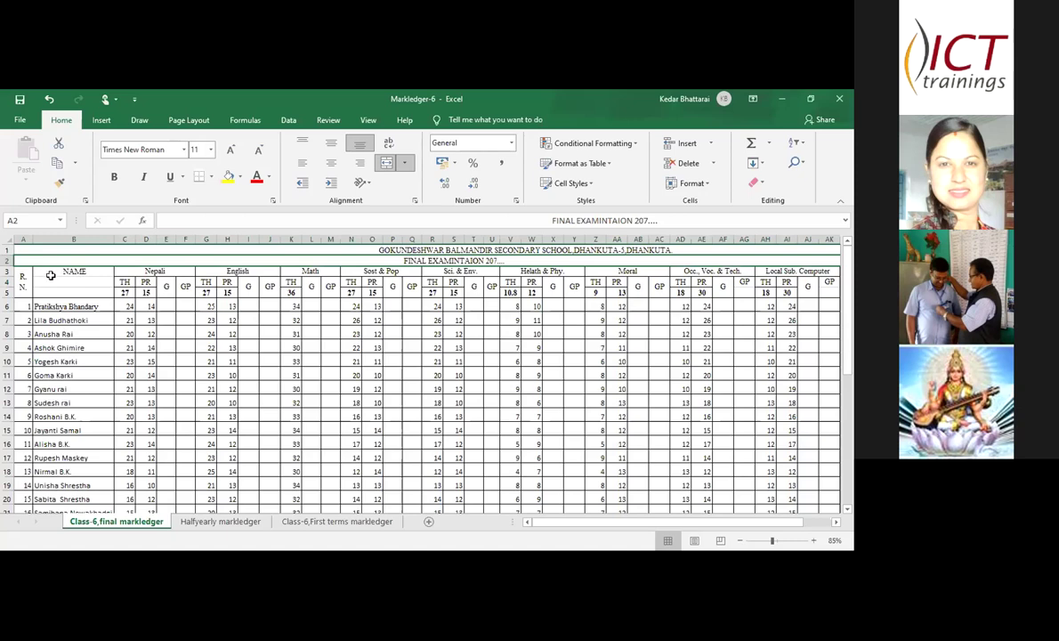
pyautogui.click(51, 272)
pyautogui.moveTo(52, 270); pyautogui.dragTo(52, 288)
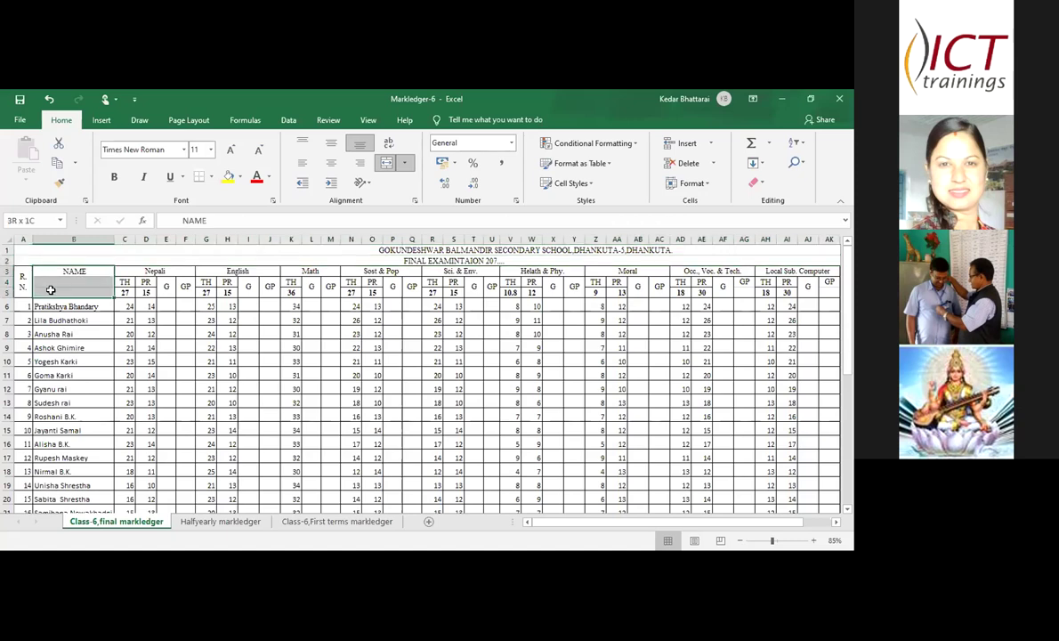
pyautogui.click(402, 165)
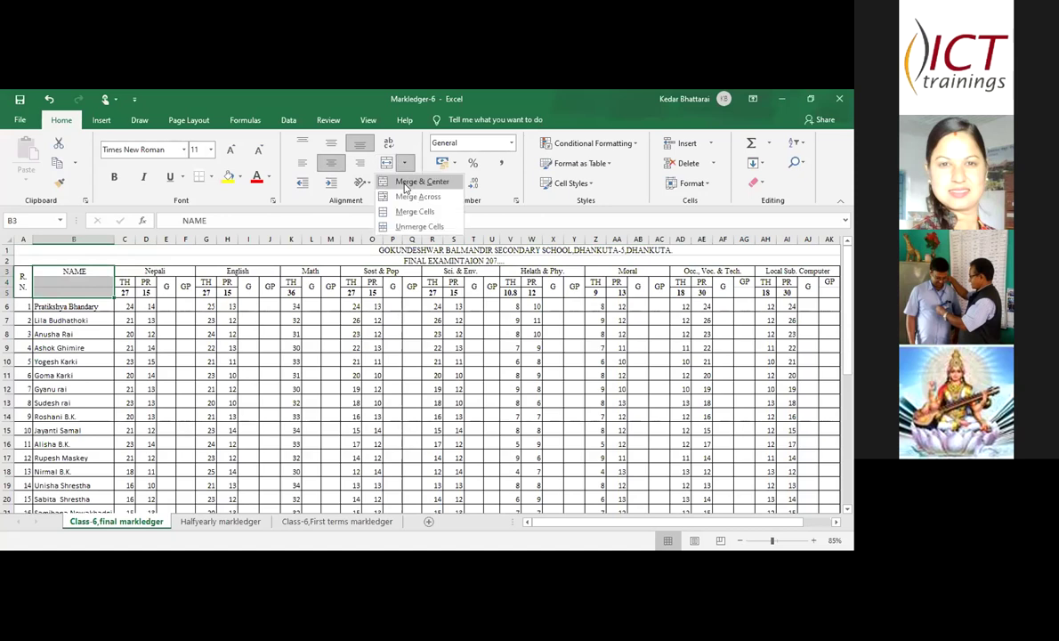
pyautogui.click(413, 180)
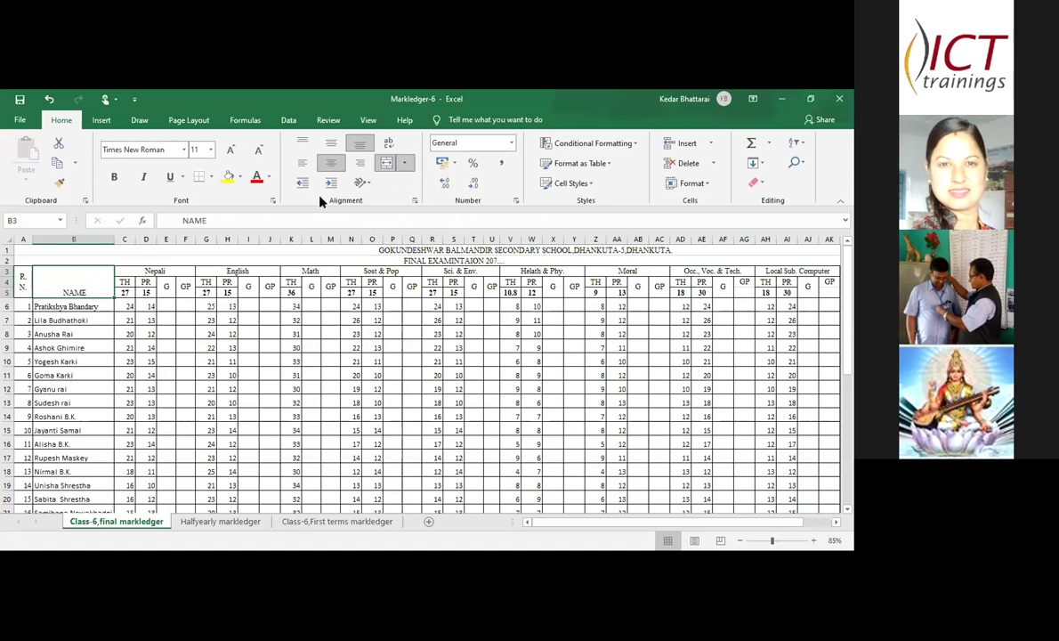
pyautogui.click(223, 251)
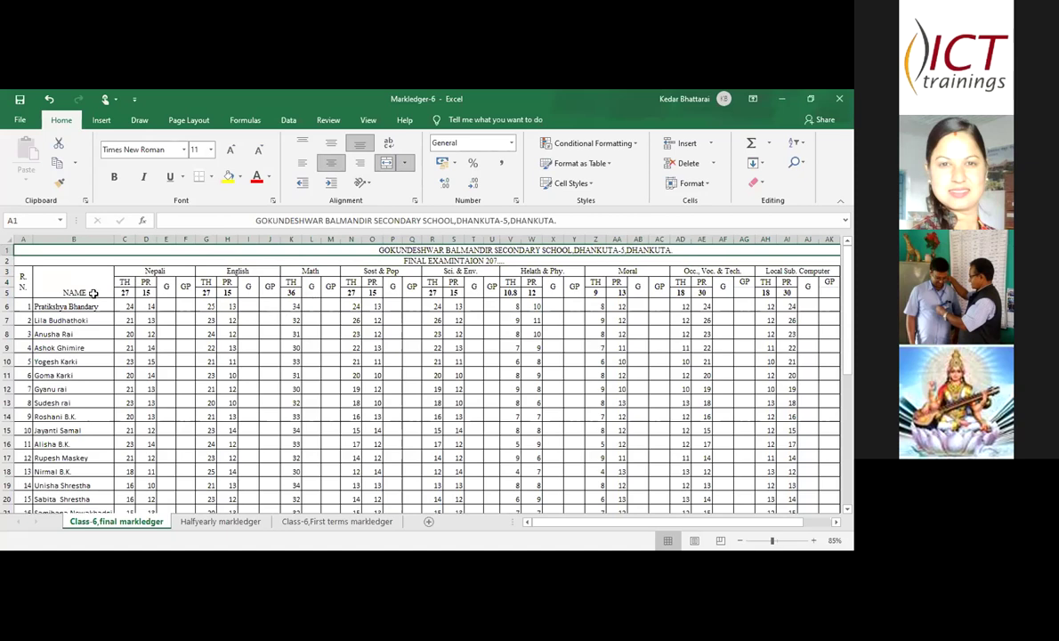
pyautogui.click(18, 279)
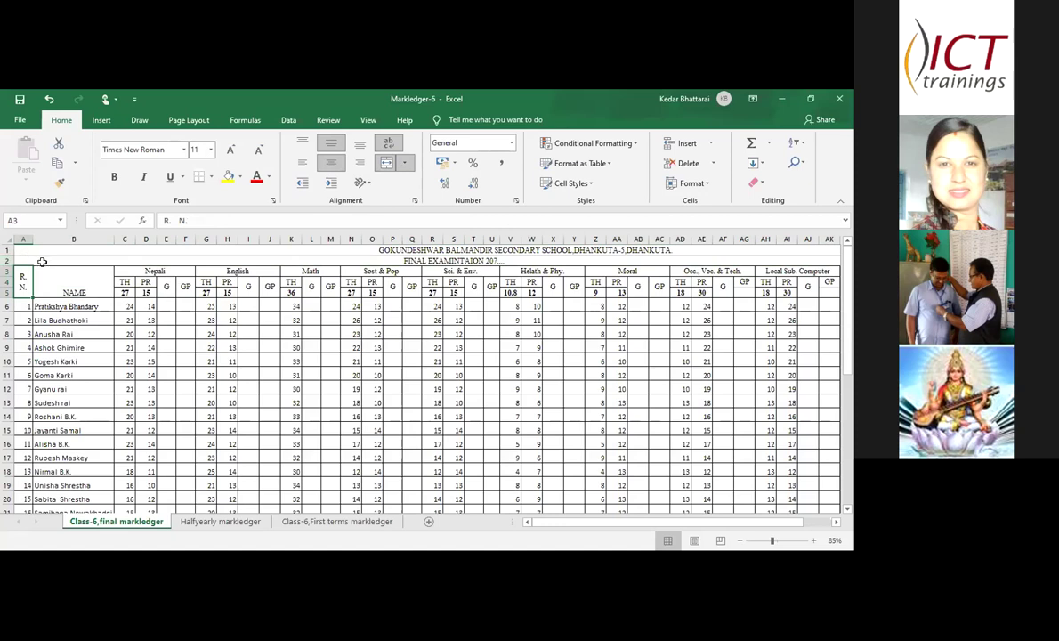
pyautogui.click(24, 239)
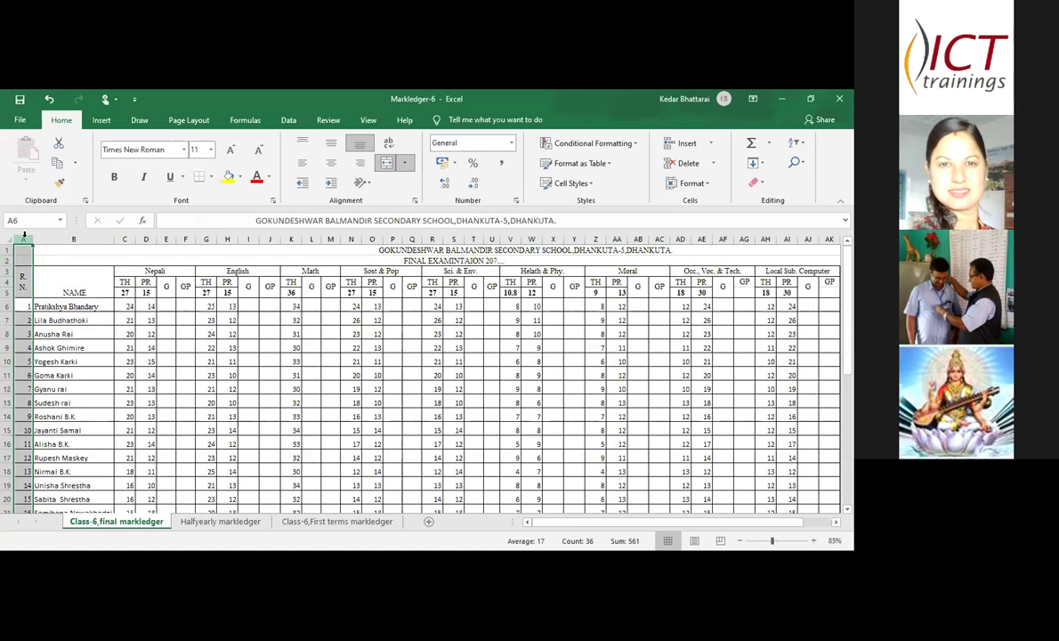
pyautogui.rightClick(24, 237)
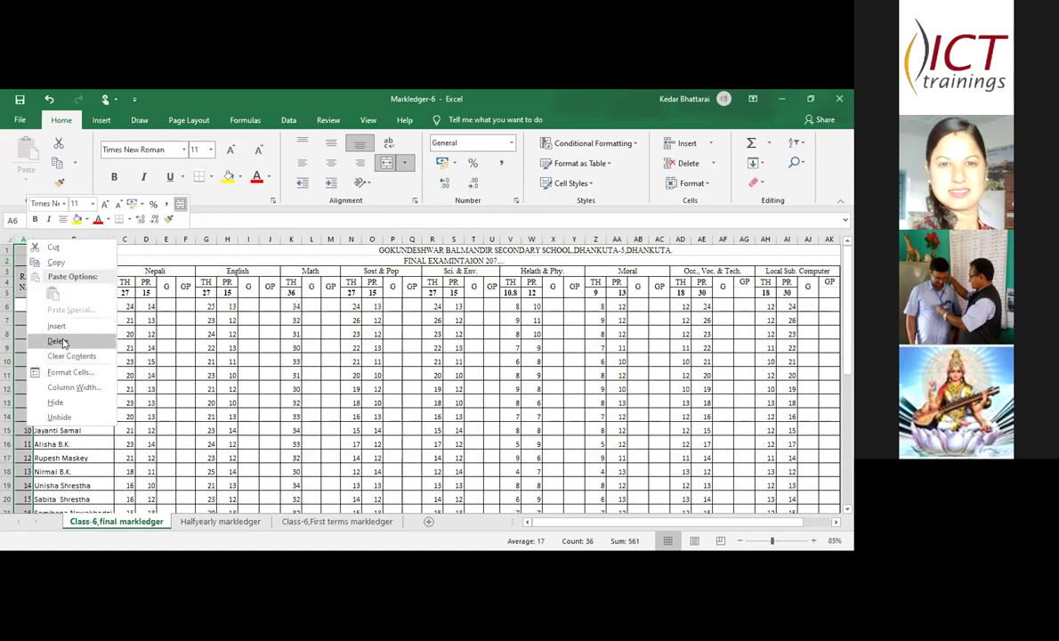
pyautogui.click(61, 341)
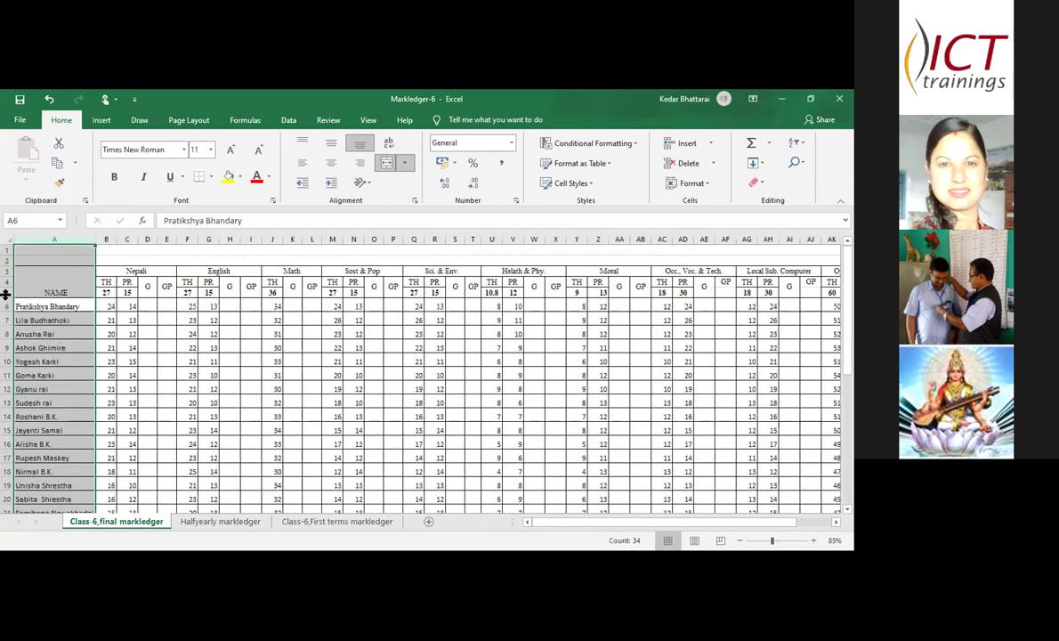
pyautogui.click(53, 237)
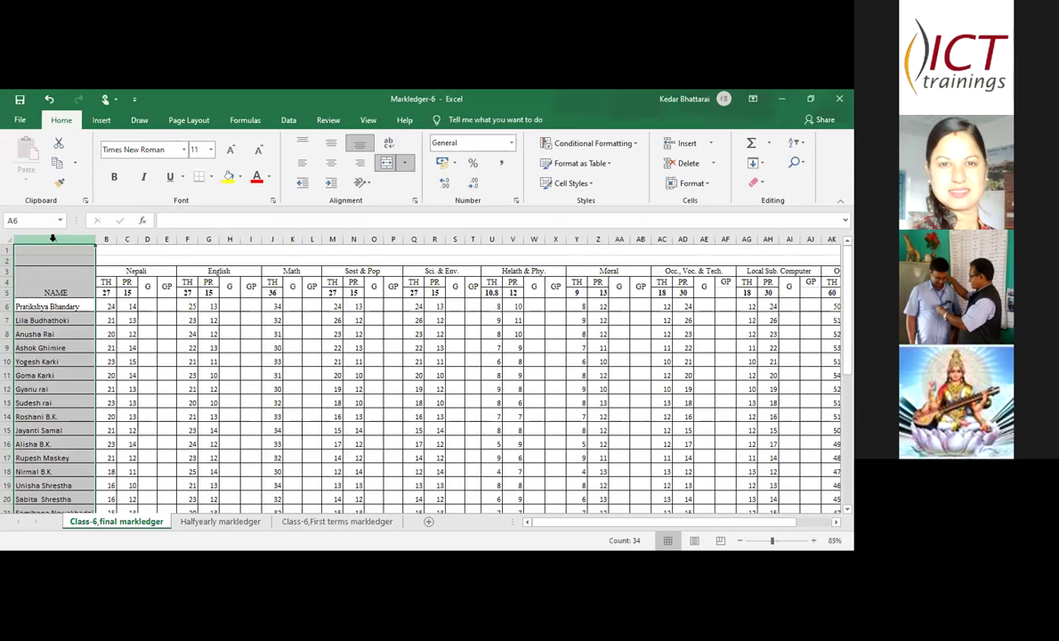
pyautogui.rightClick(53, 239)
pyautogui.click(86, 329)
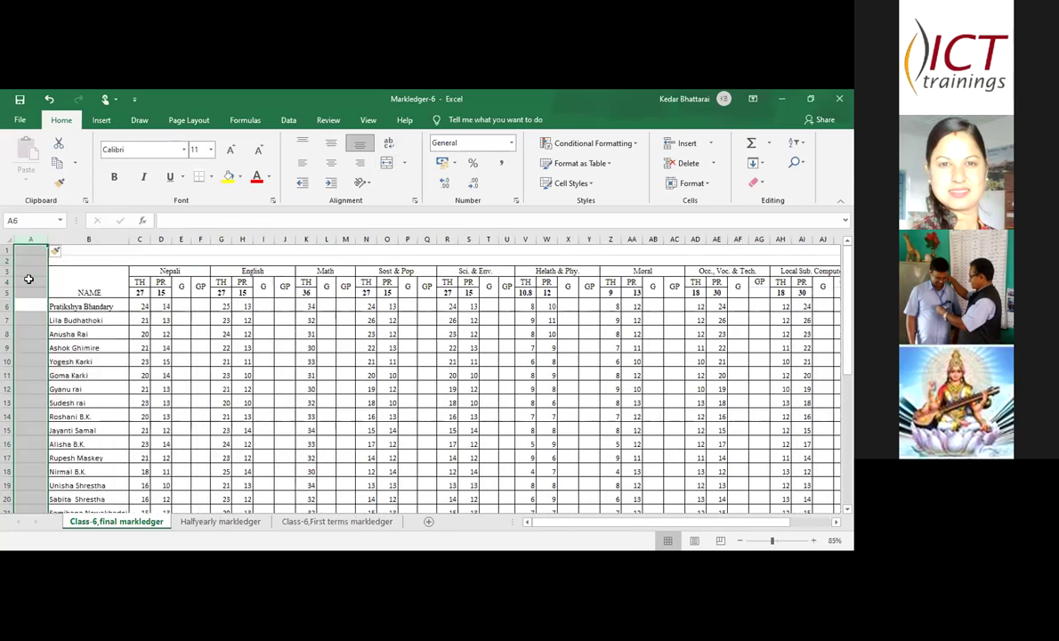
pyautogui.click(30, 281)
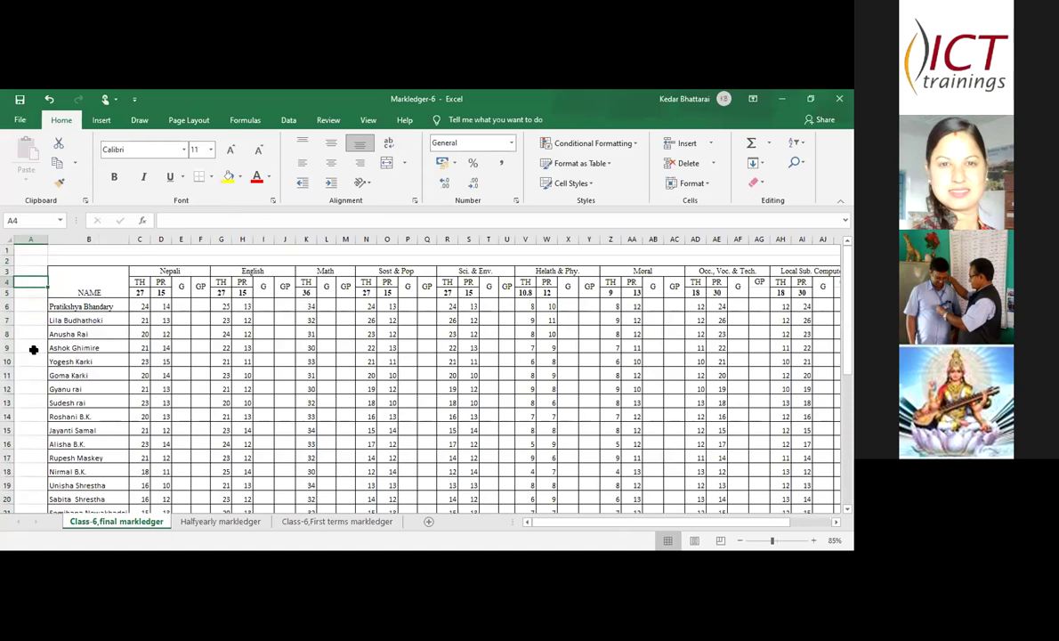
pyautogui.hotkey('ctrl', 'z')
pyautogui.hotkey('ctrl', 'z')
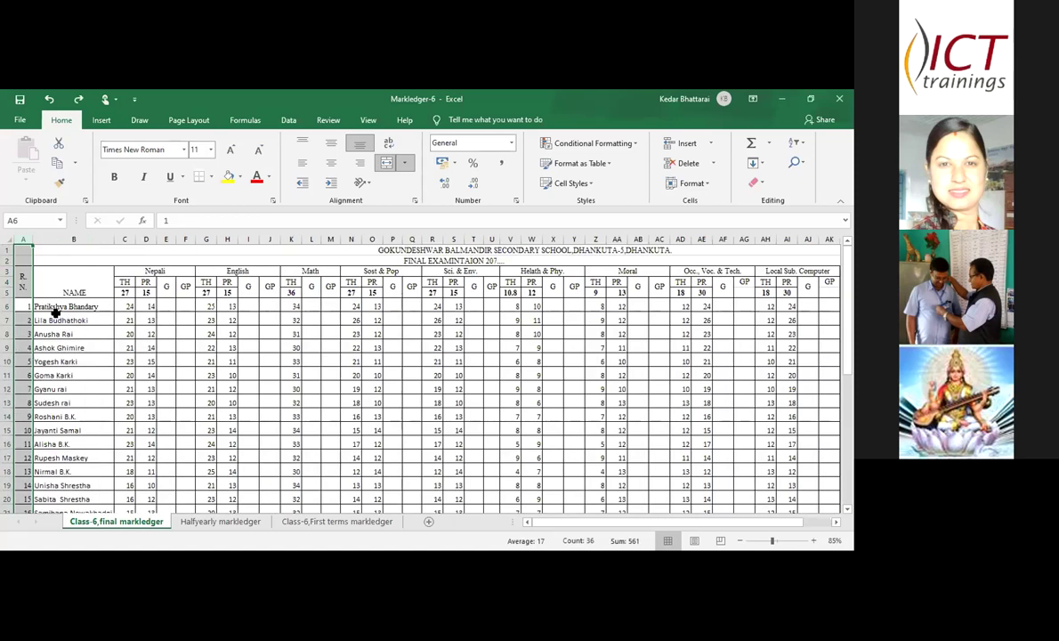
pyautogui.click(86, 279)
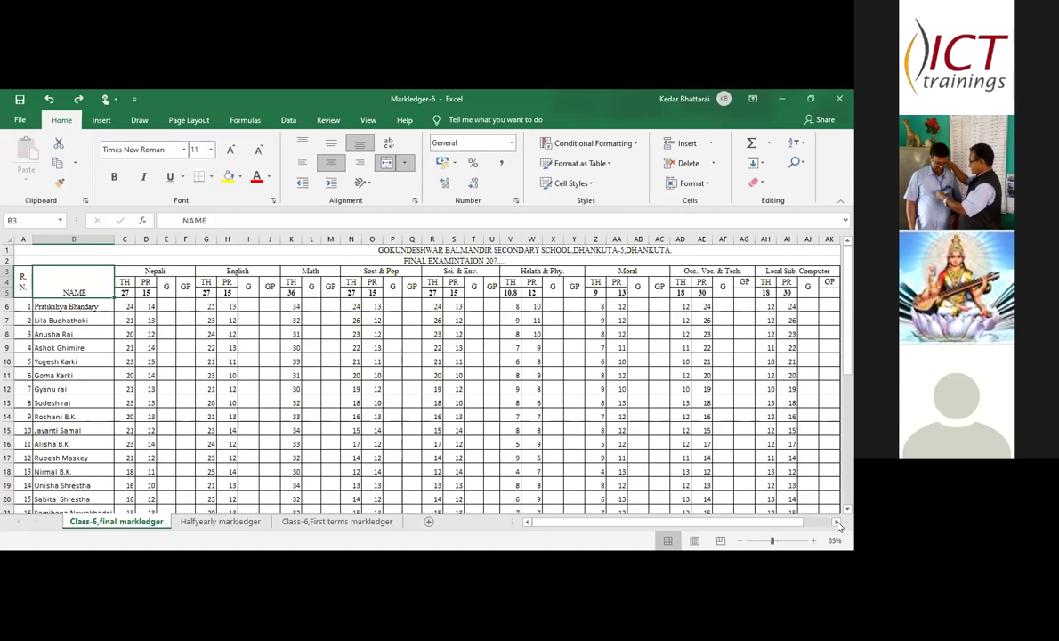
pyautogui.click(836, 525)
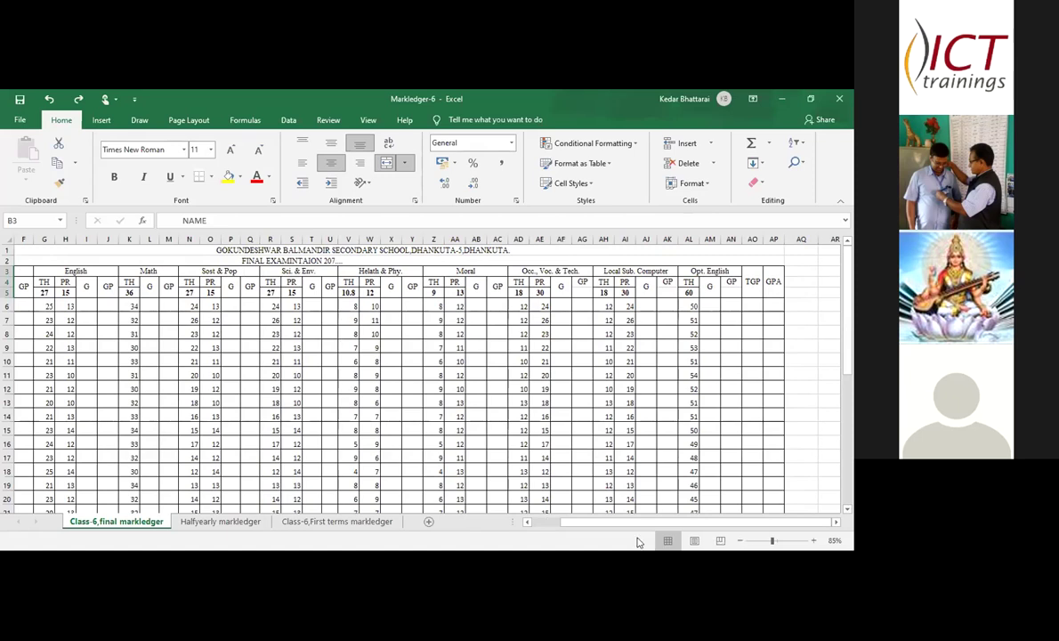
pyautogui.click(526, 525)
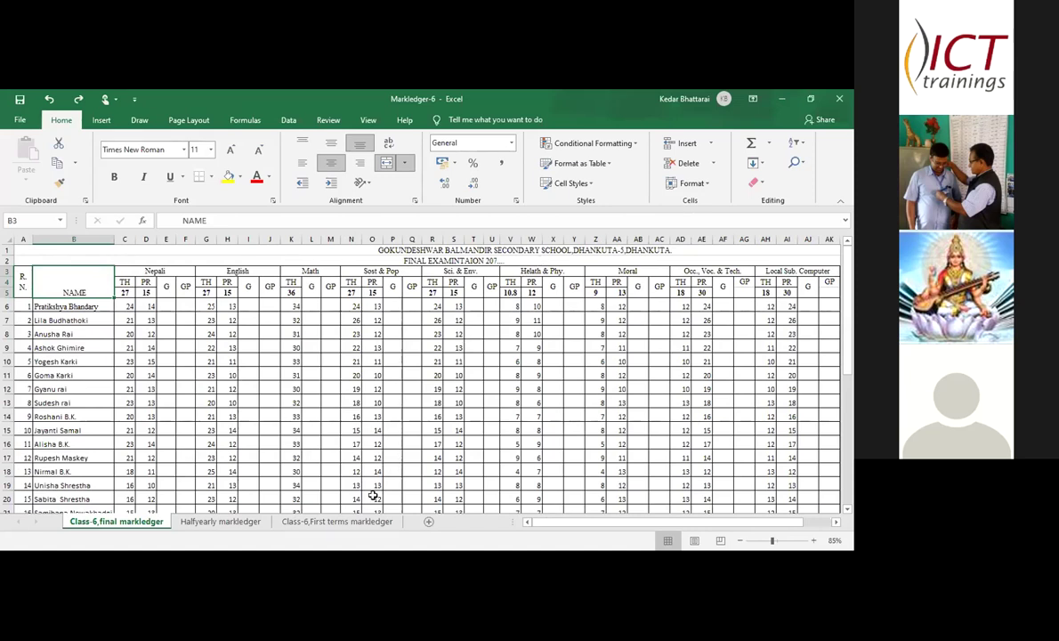
pyautogui.click(167, 268)
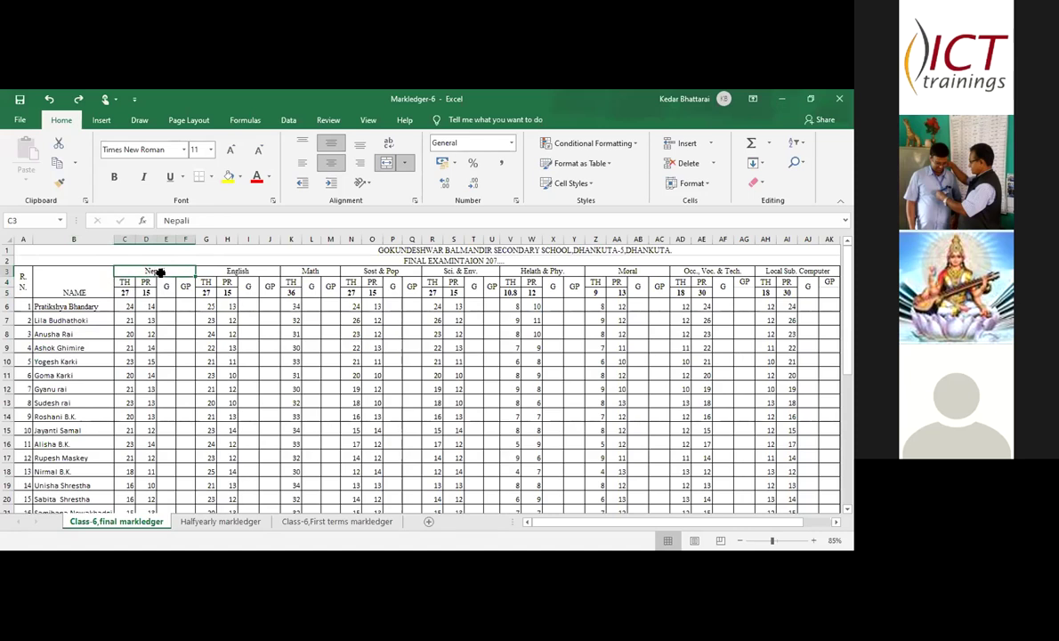
# - Unmerge the existing Nepali header block into separate cells
pyautogui.moveTo(157, 271); pyautogui.dragTo(185, 292)
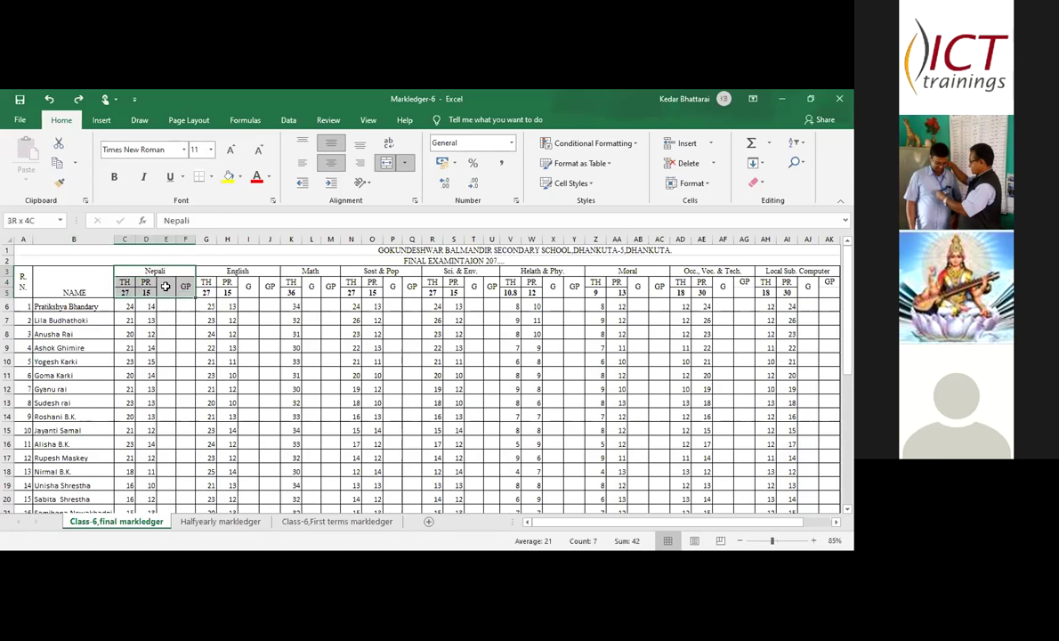
pyautogui.click(402, 164)
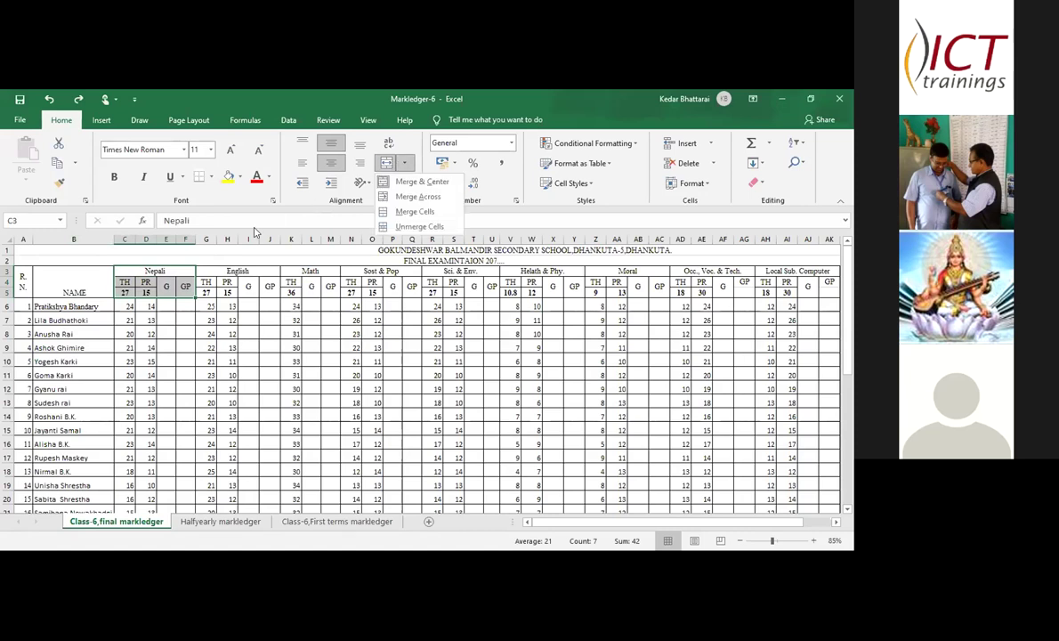
pyautogui.click(147, 252)
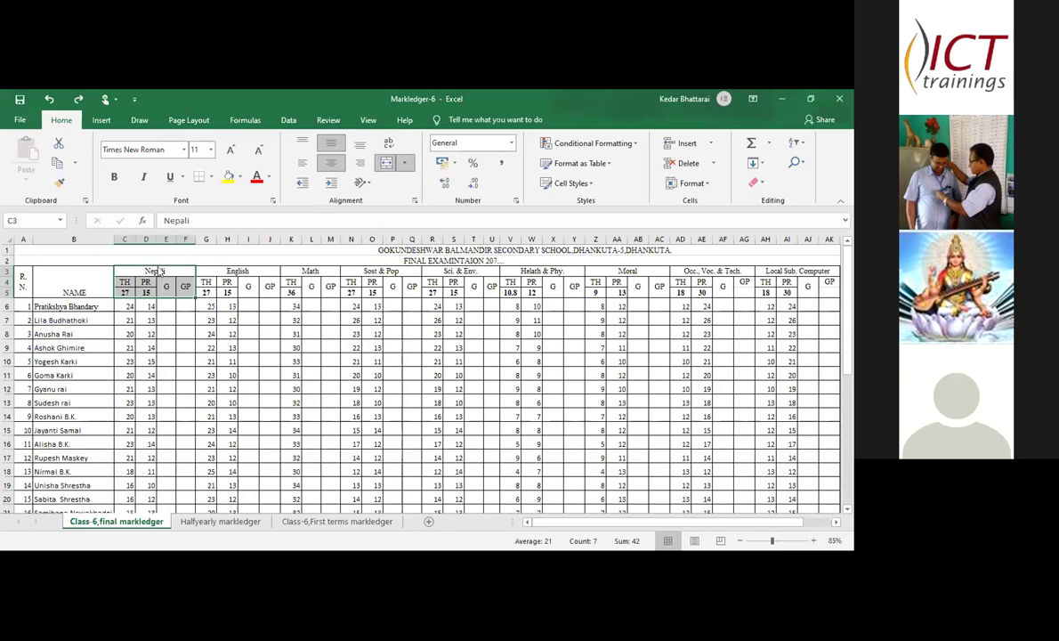
pyautogui.moveTo(77, 278); pyautogui.dragTo(156, 270)
pyautogui.click(157, 271)
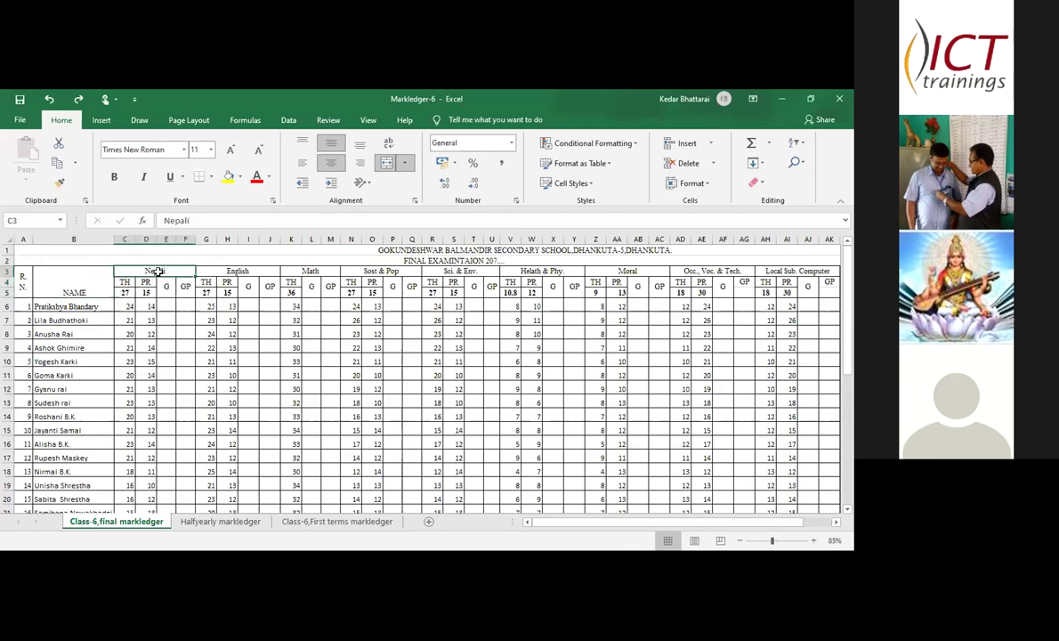
pyautogui.click(398, 162)
pyautogui.click(408, 224)
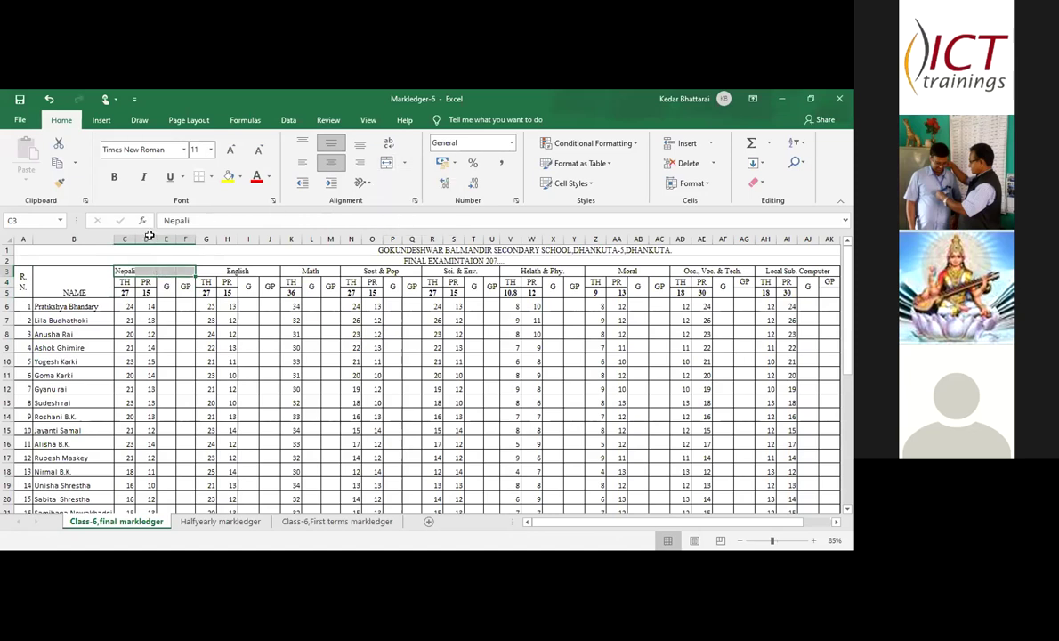
pyautogui.press('Up')
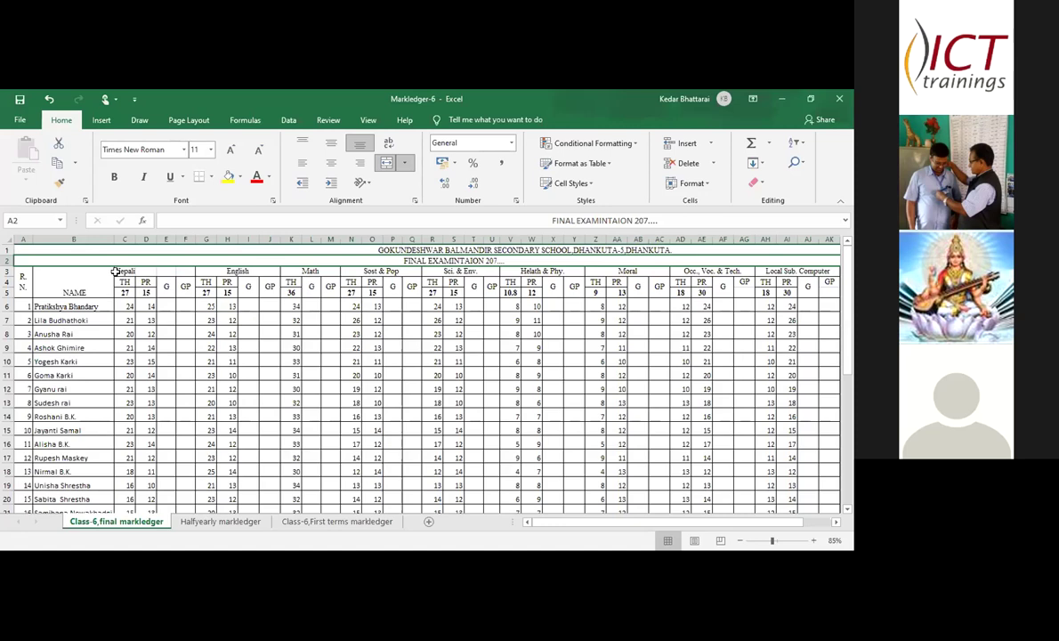
# - Merge and centre the Nepali heading across C3:F3
pyautogui.click(117, 271)
pyautogui.moveTo(117, 272); pyautogui.dragTo(180, 273)
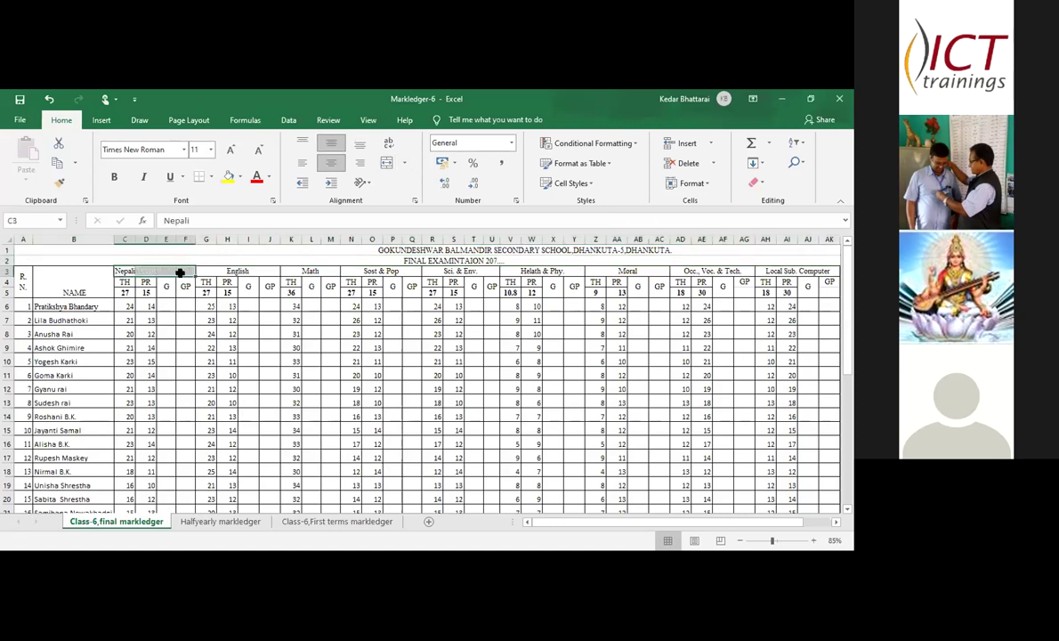
pyautogui.click(404, 163)
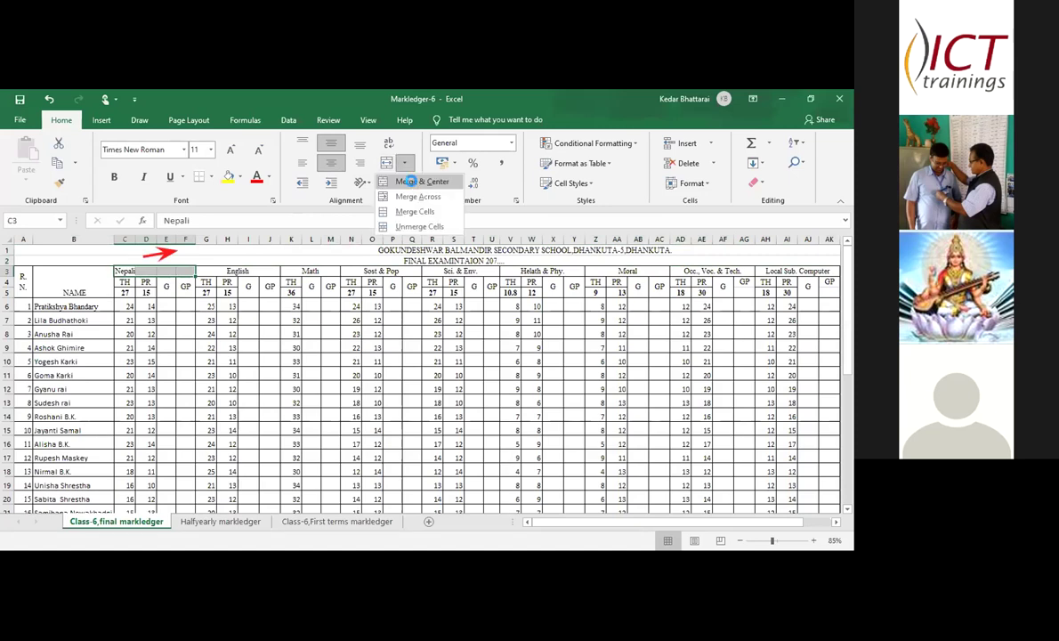
pyautogui.click(406, 181)
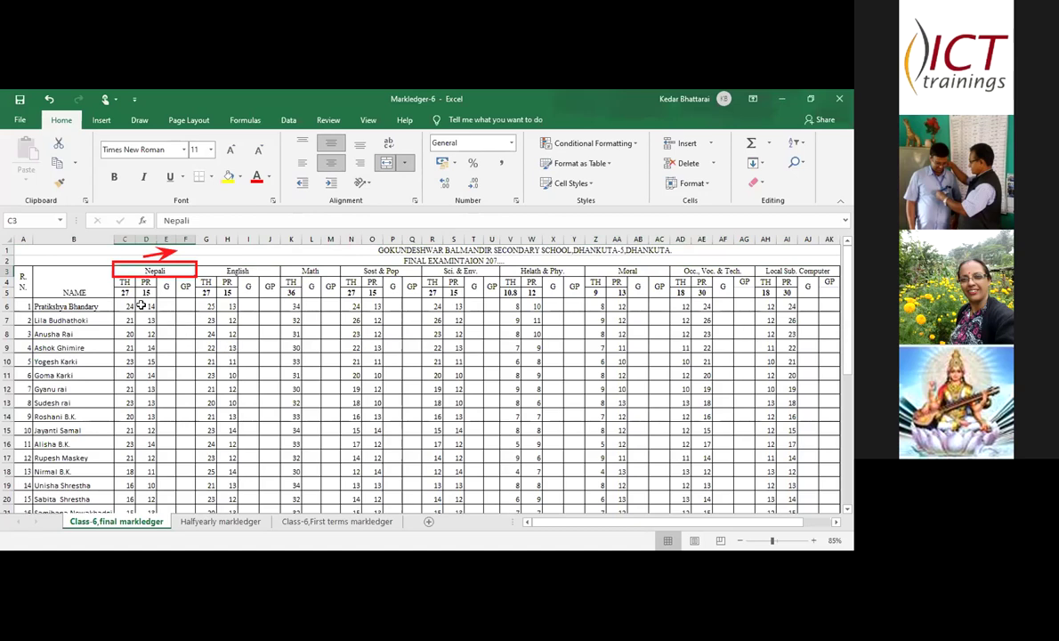
pyautogui.click(119, 288)
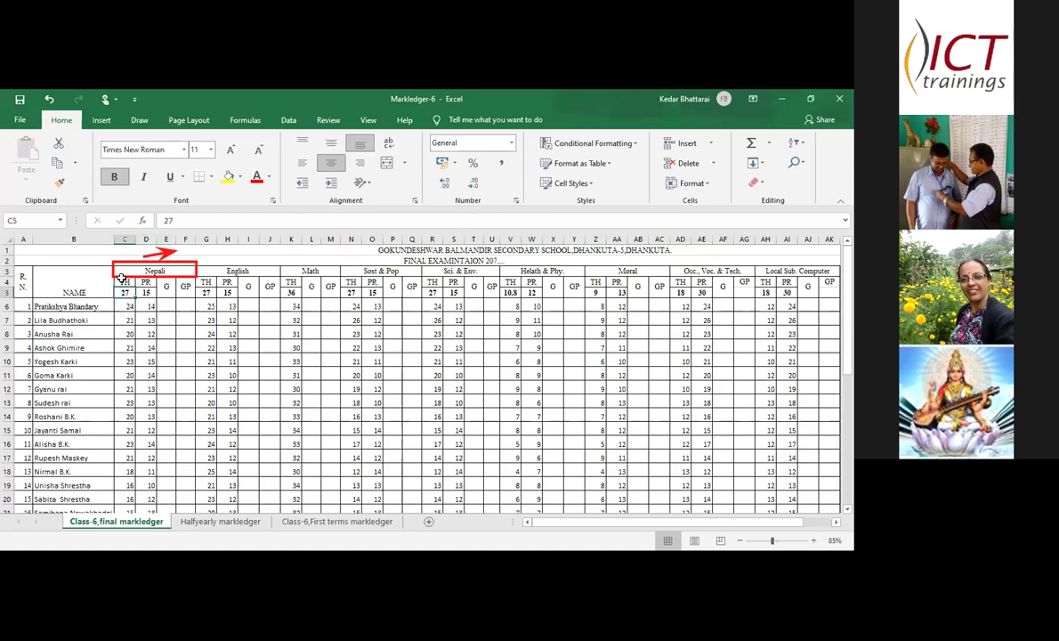
pyautogui.click(122, 278)
pyautogui.moveTo(122, 278); pyautogui.dragTo(146, 281)
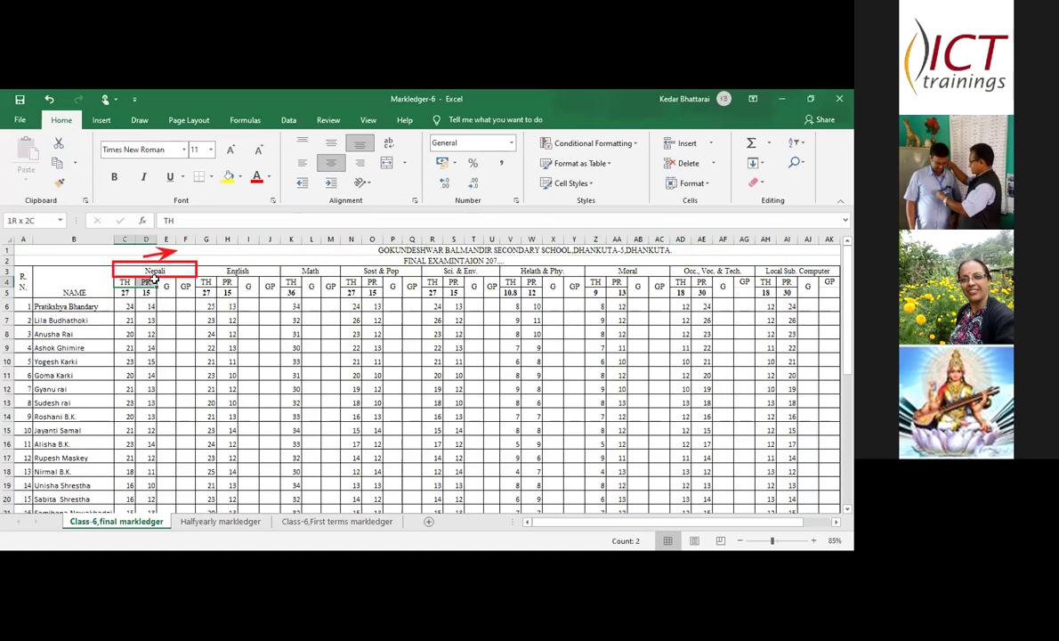
pyautogui.click(403, 164)
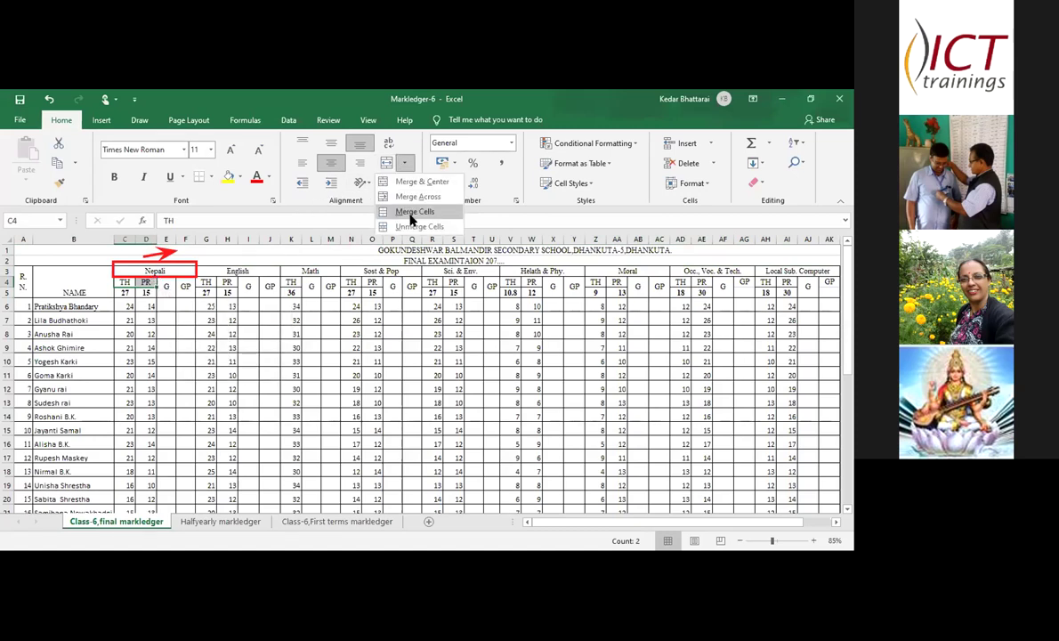
pyautogui.click(403, 164)
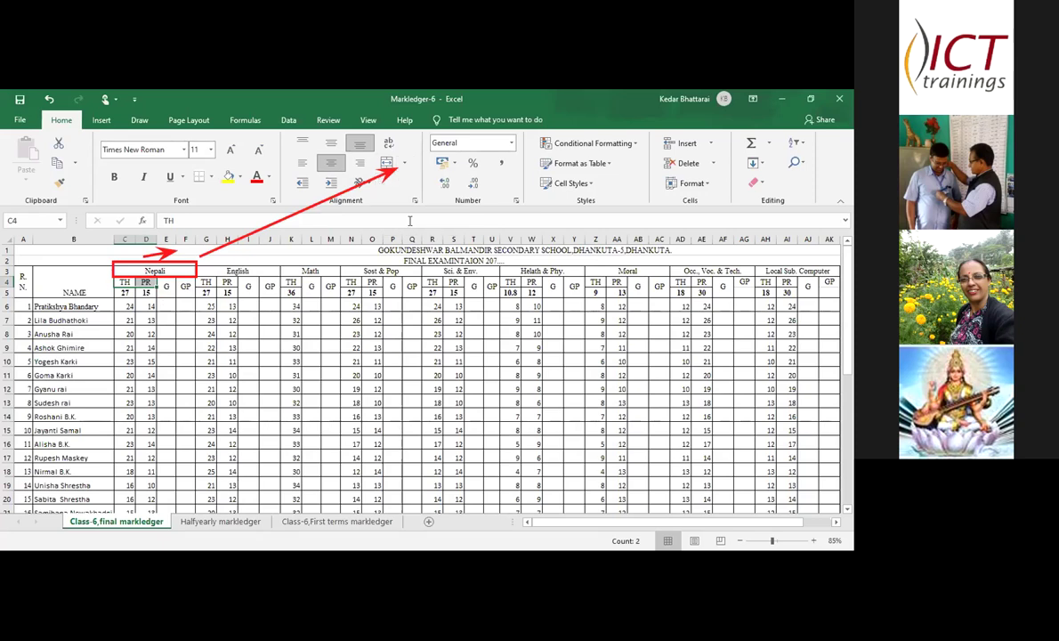
pyautogui.click(402, 163)
pyautogui.click(411, 227)
pyautogui.click(122, 280)
pyautogui.moveTo(122, 279); pyautogui.dragTo(141, 280)
pyautogui.click(73, 271)
pyautogui.click(166, 285)
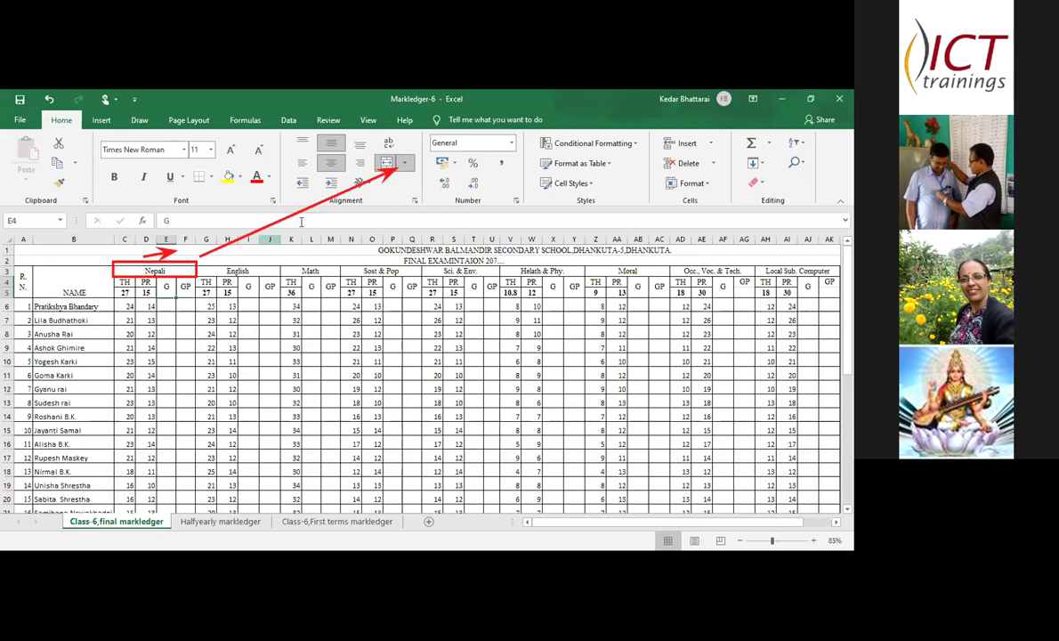
pyautogui.click(403, 165)
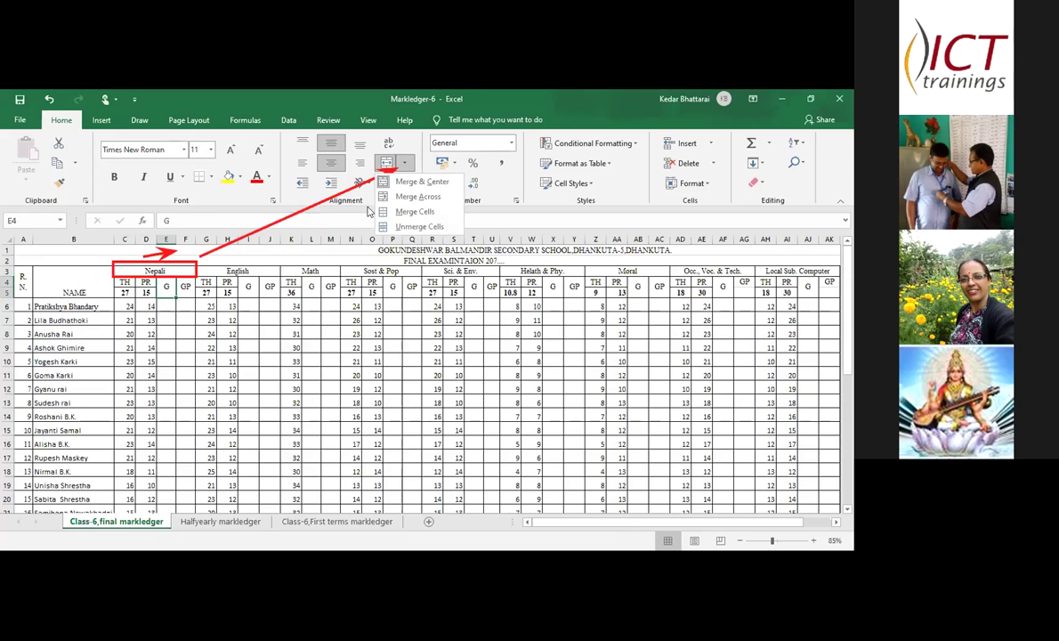
pyautogui.moveTo(168, 285); pyautogui.dragTo(186, 285)
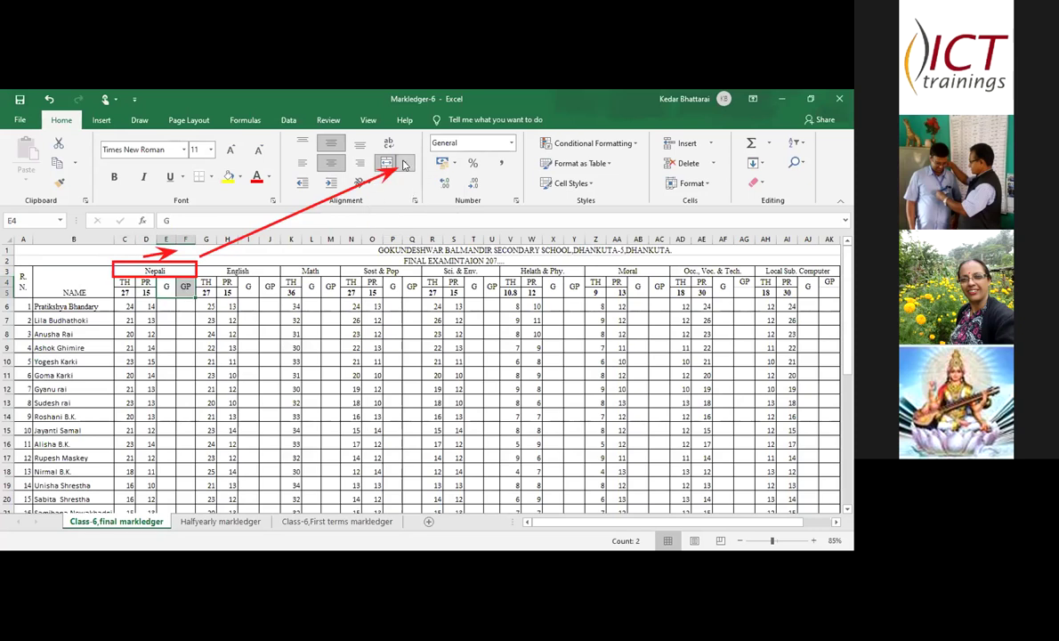
pyautogui.click(404, 165)
pyautogui.click(402, 224)
pyautogui.click(178, 294)
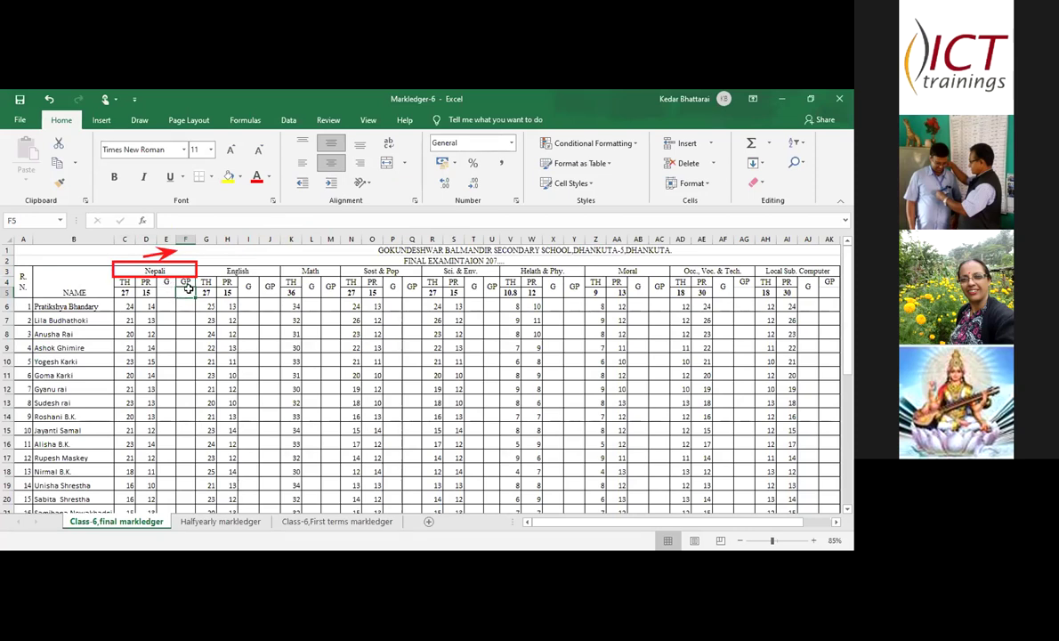
pyautogui.moveTo(167, 284); pyautogui.dragTo(185, 292)
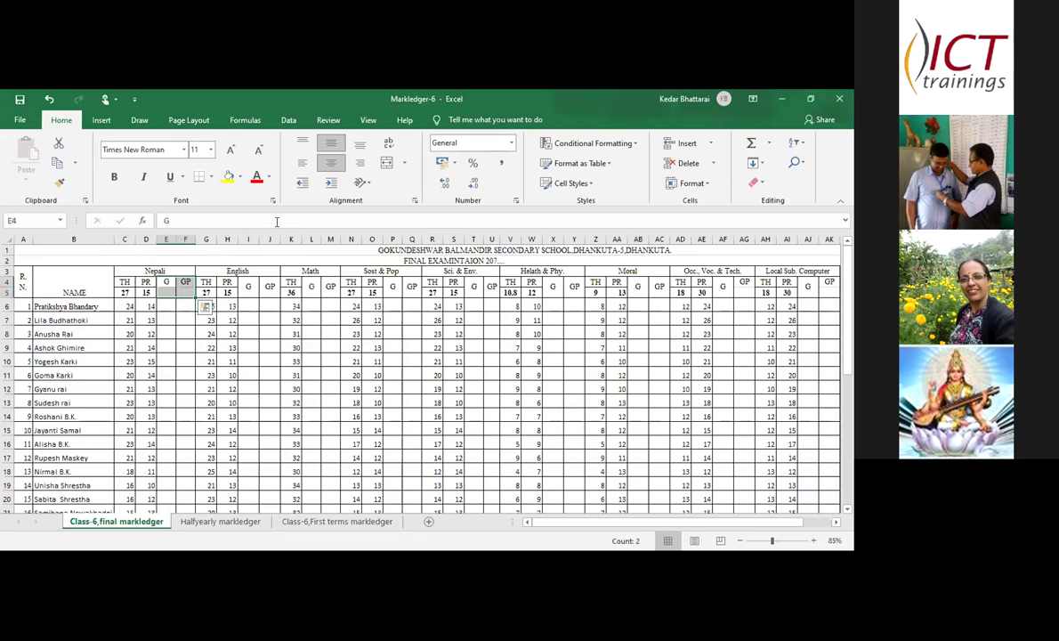
pyautogui.click(403, 164)
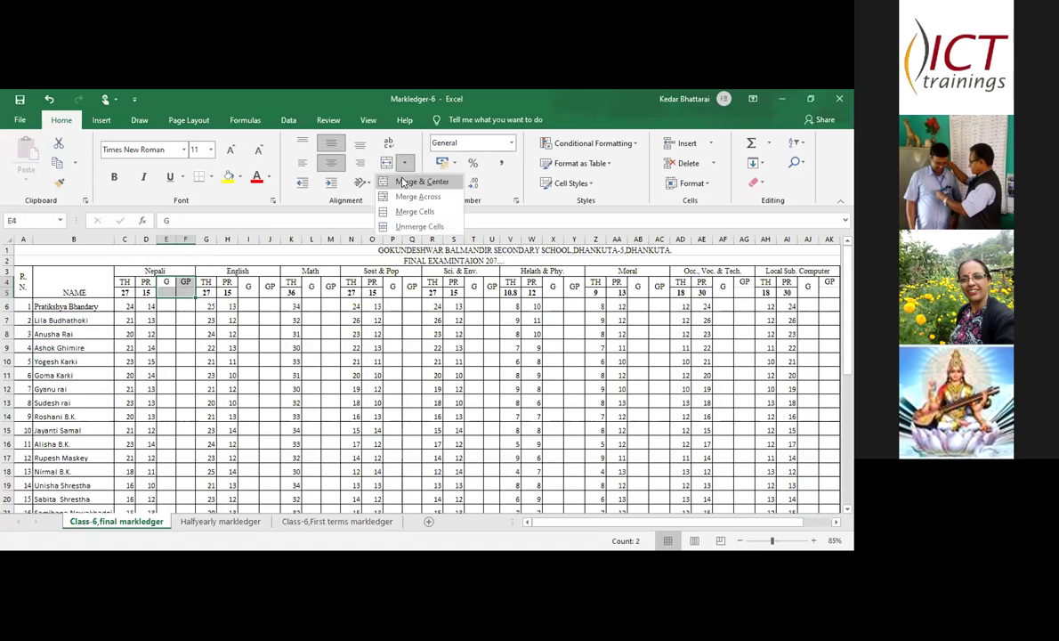
pyautogui.click(405, 182)
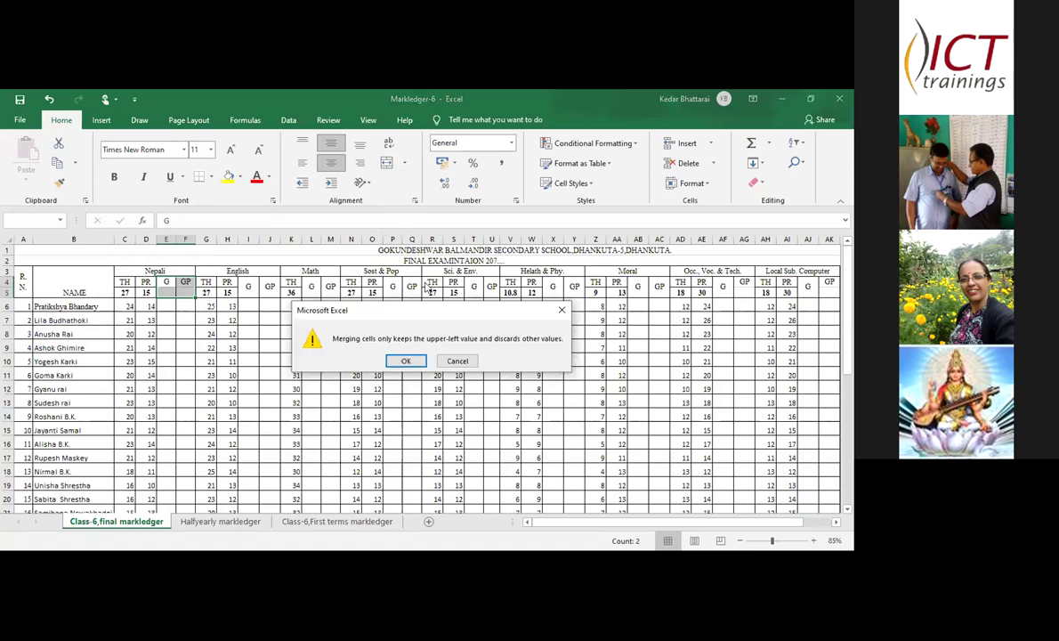
pyautogui.click(410, 363)
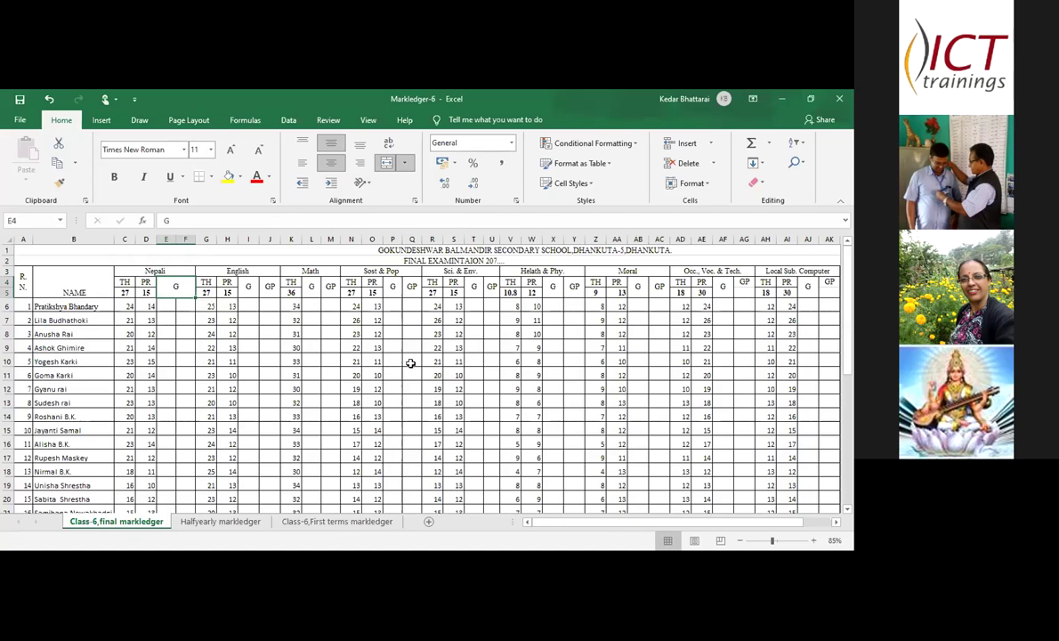
pyautogui.hotkey('ctrl', 'z')
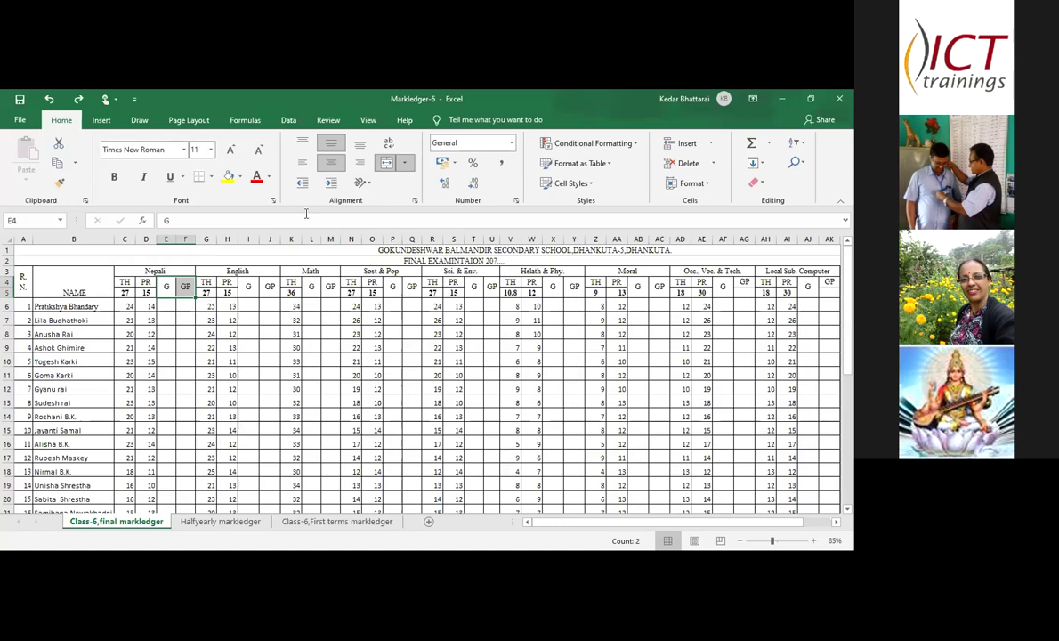
pyautogui.click(168, 290)
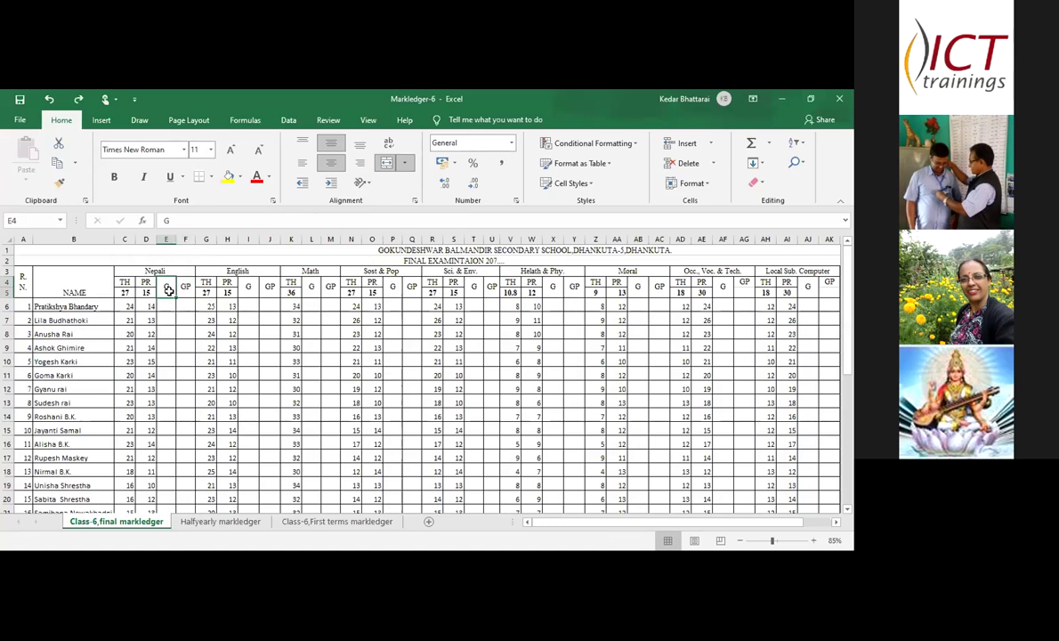
pyautogui.click(201, 258)
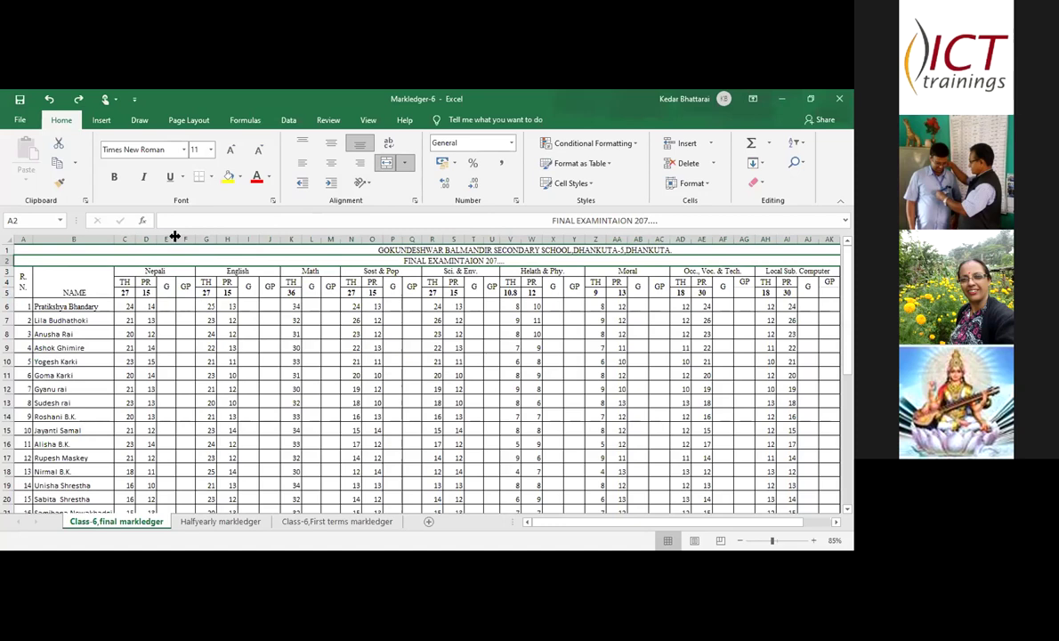
# - Widen column D and autofit columns D, E and F, undoing the last width change
pyautogui.moveTo(156, 239); pyautogui.dragTo(205, 239)
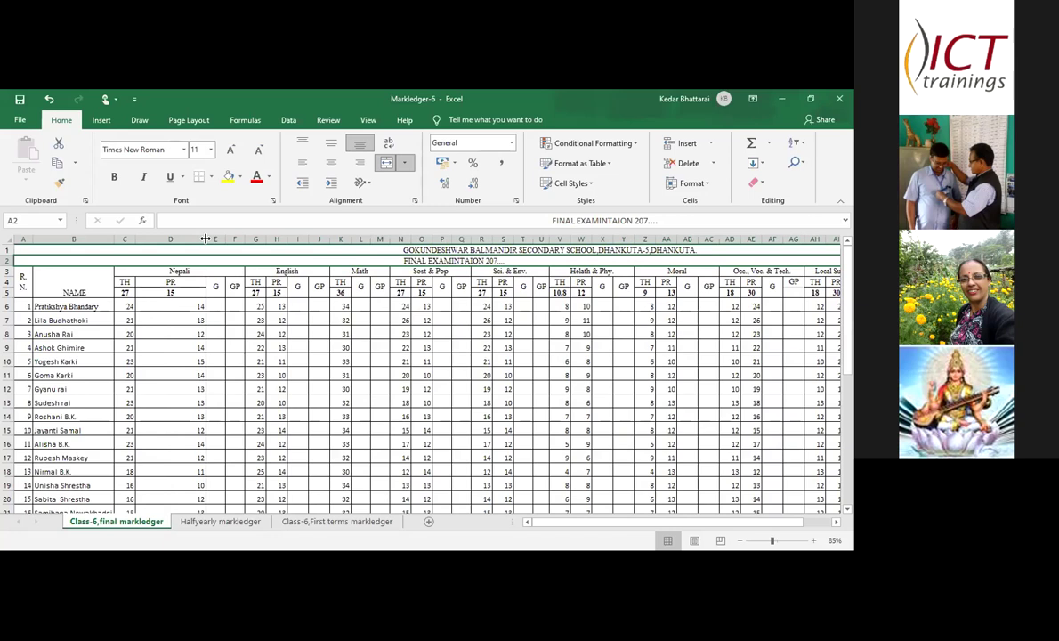
pyautogui.doubleClick(205, 238)
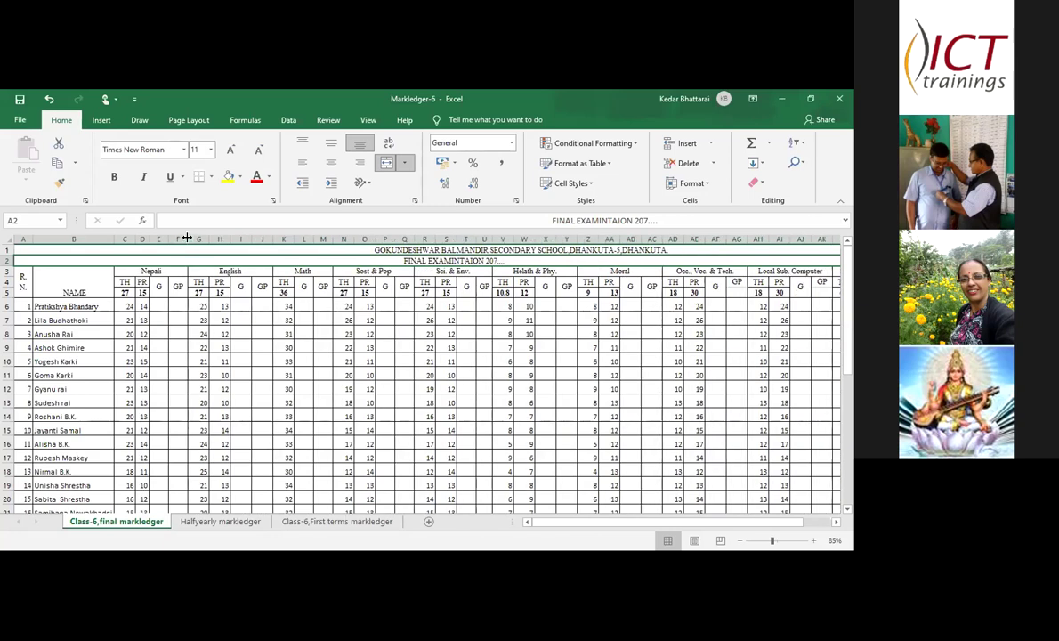
pyautogui.doubleClick(188, 239)
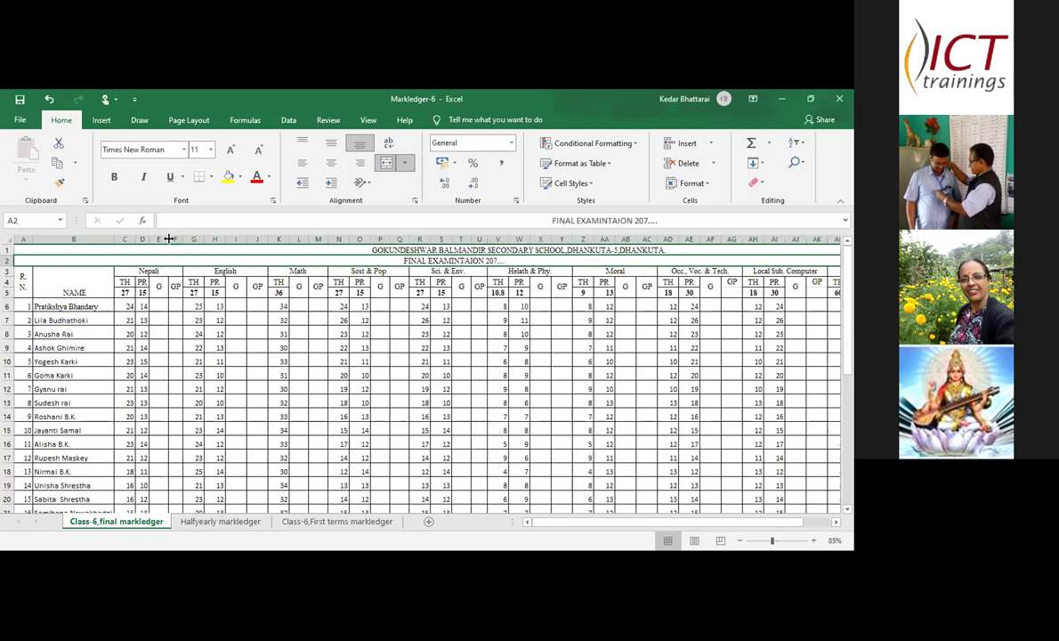
pyautogui.doubleClick(168, 238)
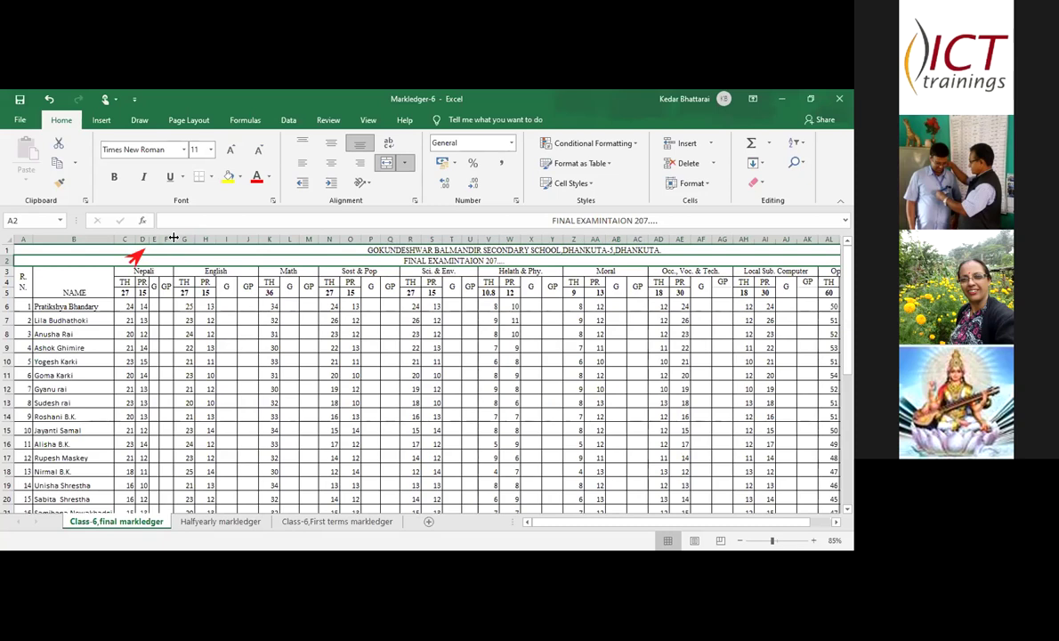
pyautogui.hotkey('ctrl', 'z')
pyautogui.hotkey('ctrl', 'z')
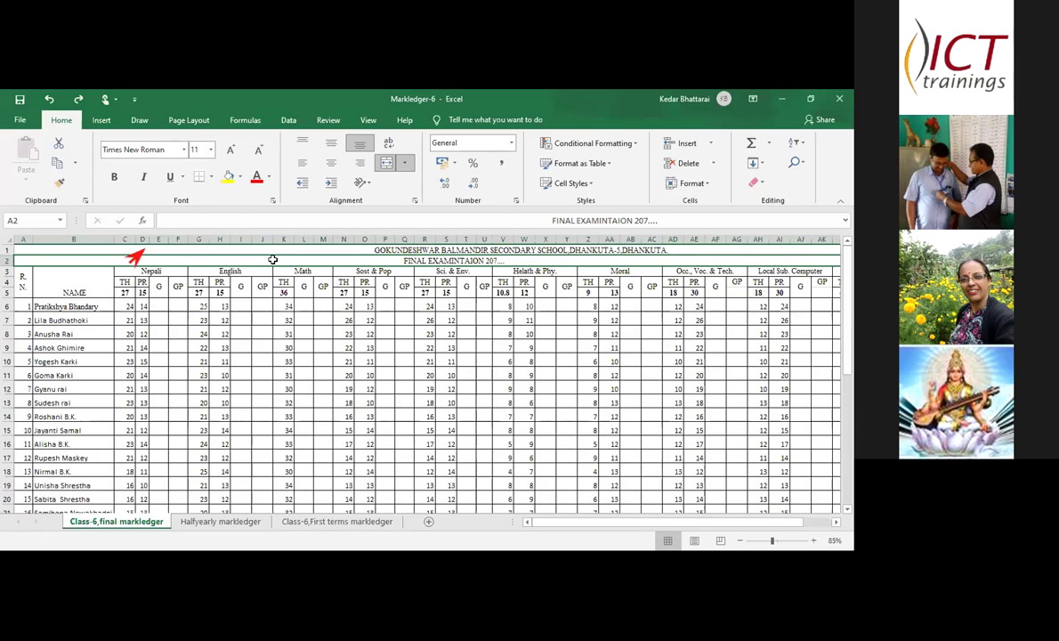
pyautogui.click(23, 248)
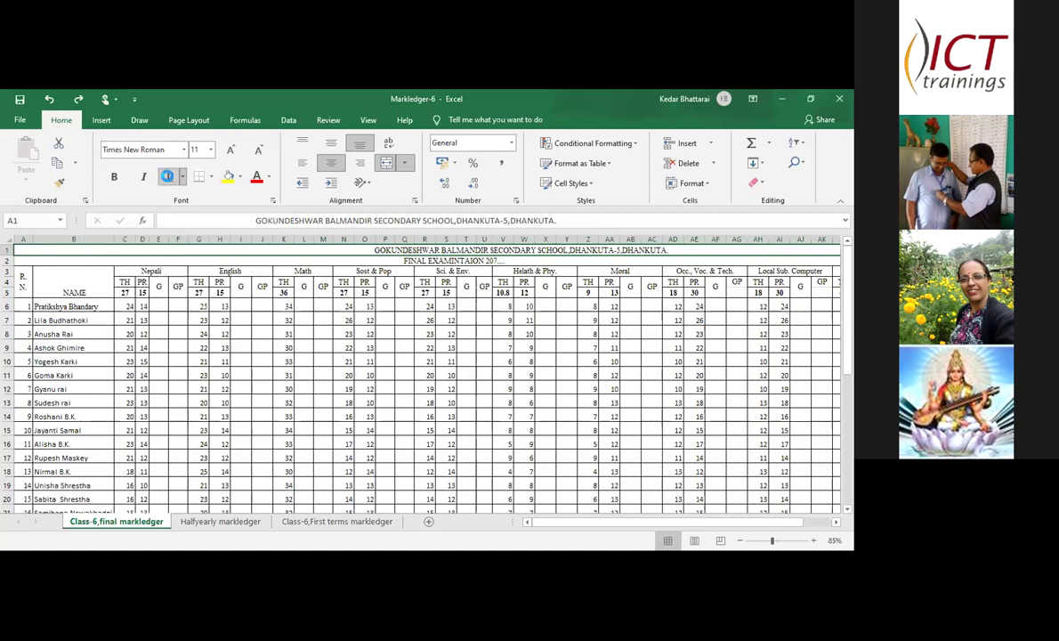
# - Underline the school title in A1 and apply a style from the Borders list
pyautogui.click(168, 177)
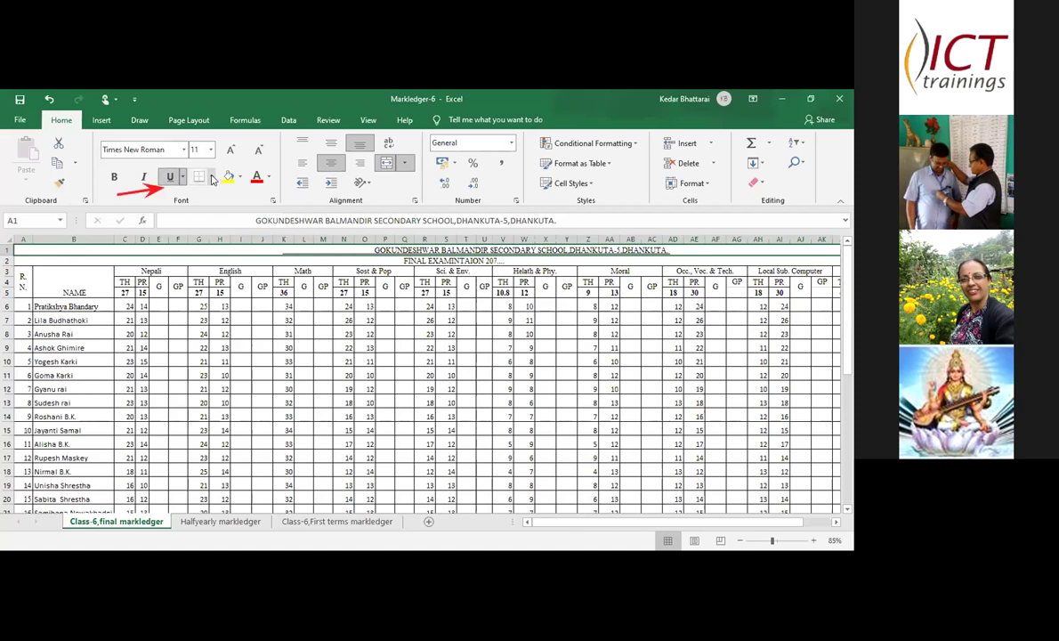
pyautogui.click(211, 177)
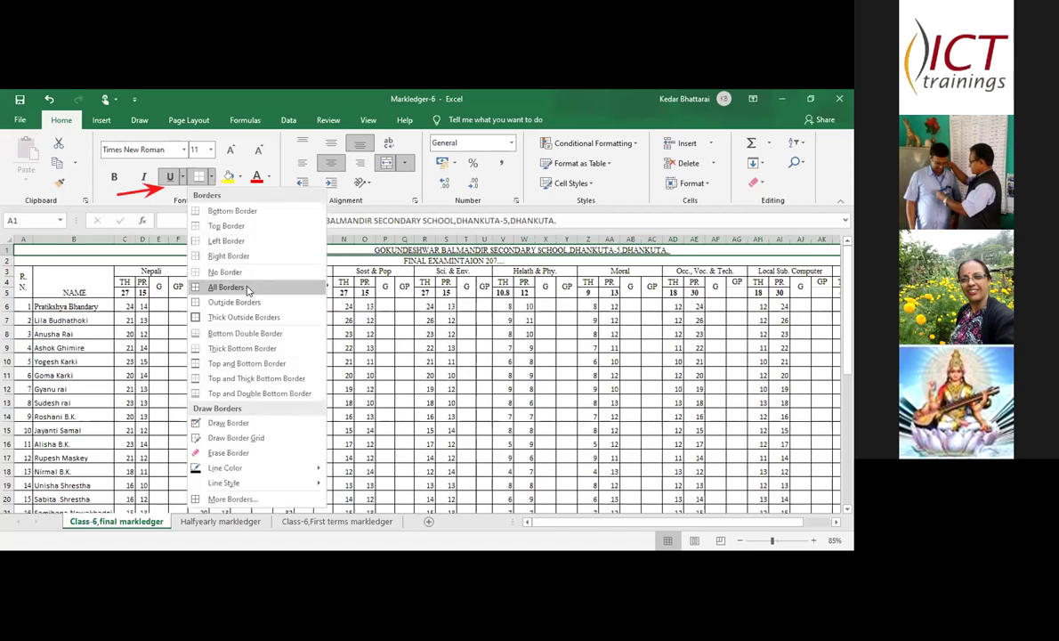
pyautogui.click(248, 288)
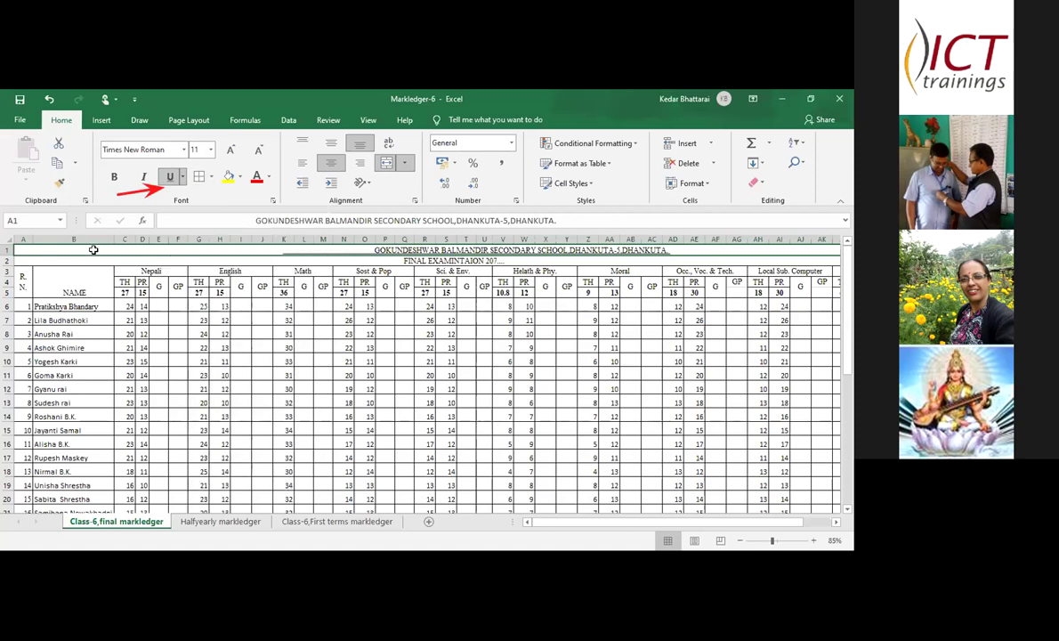
# - Try extending the title cells down to row 38, dismissing the merged-cells warning
pyautogui.click(835, 523)
pyautogui.click(836, 524)
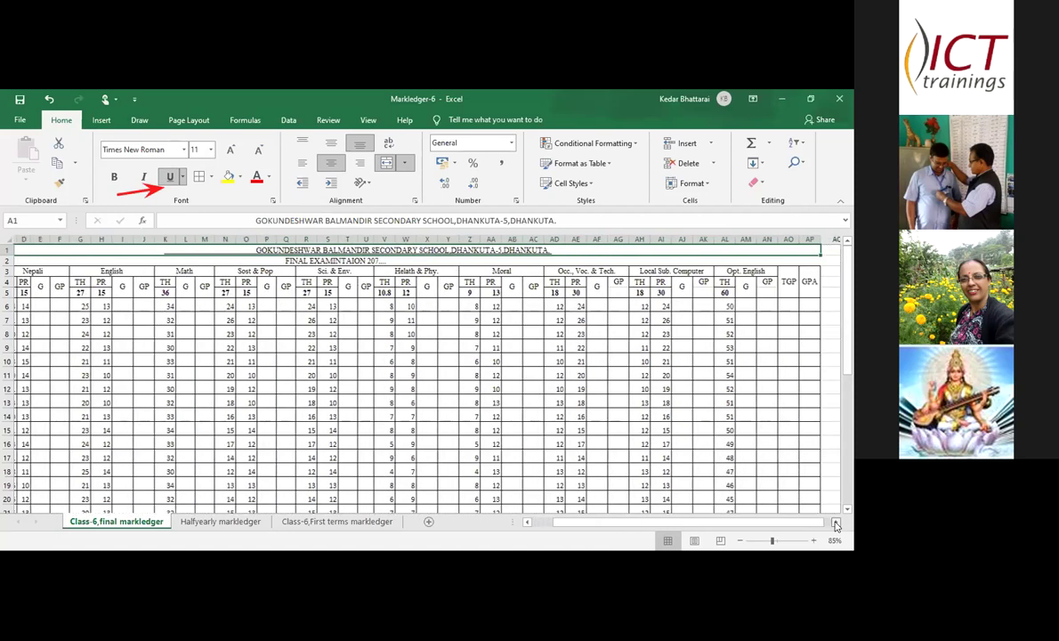
pyautogui.click(835, 524)
pyautogui.click(835, 523)
pyautogui.moveTo(764, 257); pyautogui.dragTo(749, 330)
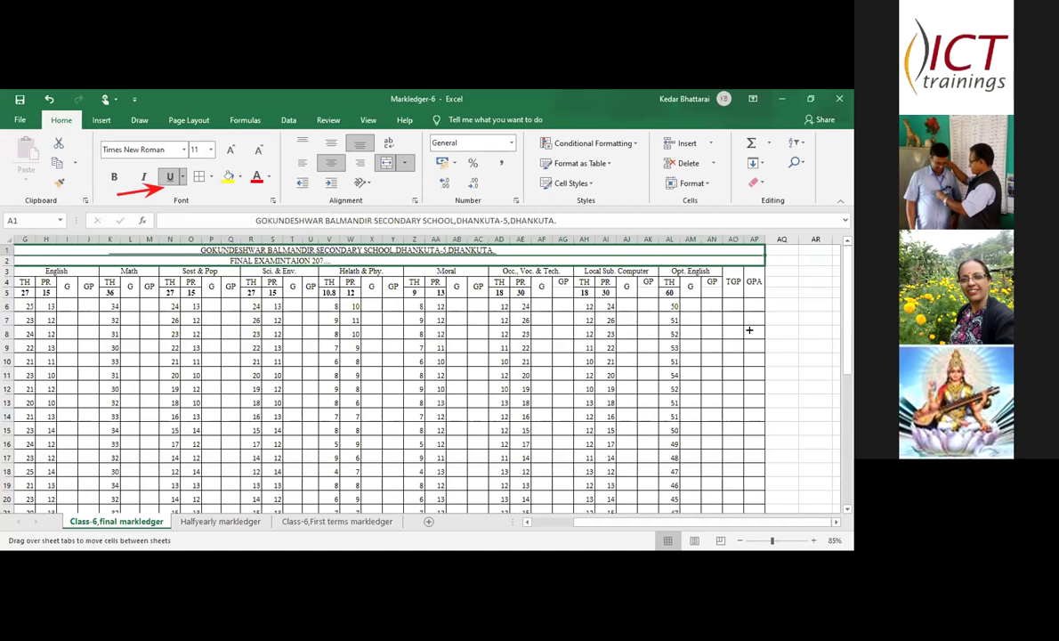
pyautogui.moveTo(749, 330); pyautogui.dragTo(653, 371)
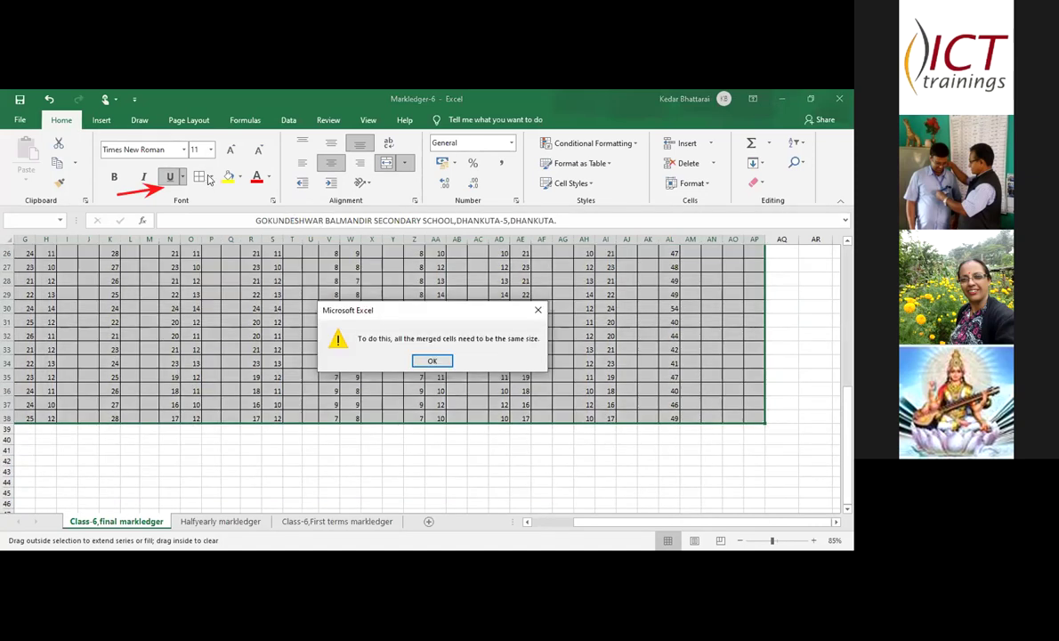
pyautogui.click(429, 361)
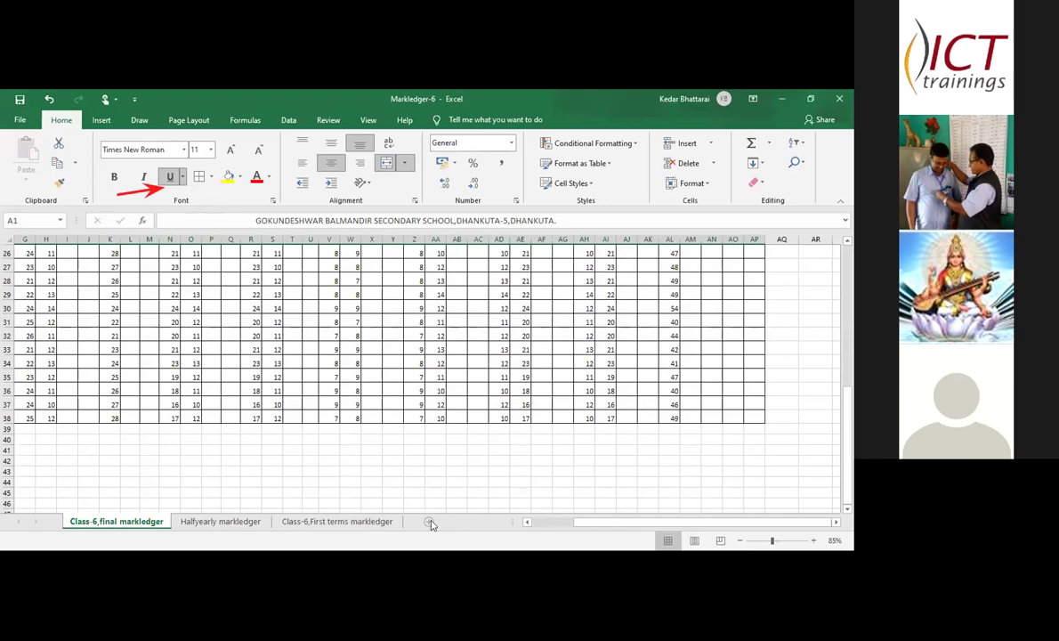
# - Add a new blank worksheet and rename Sheet1 to a person's first name
pyautogui.click(428, 521)
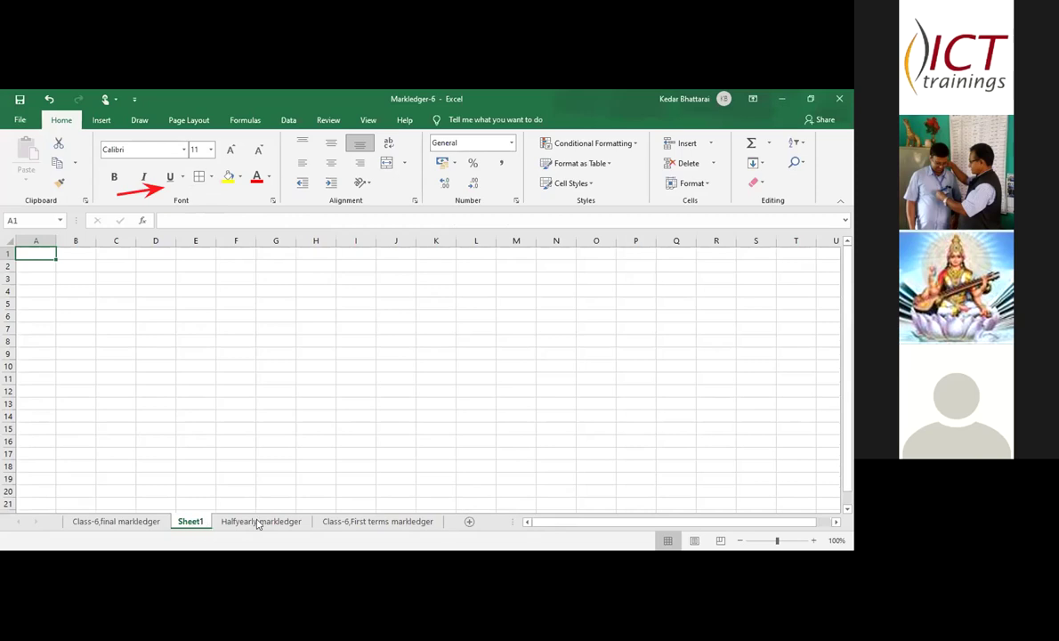
pyautogui.click(469, 521)
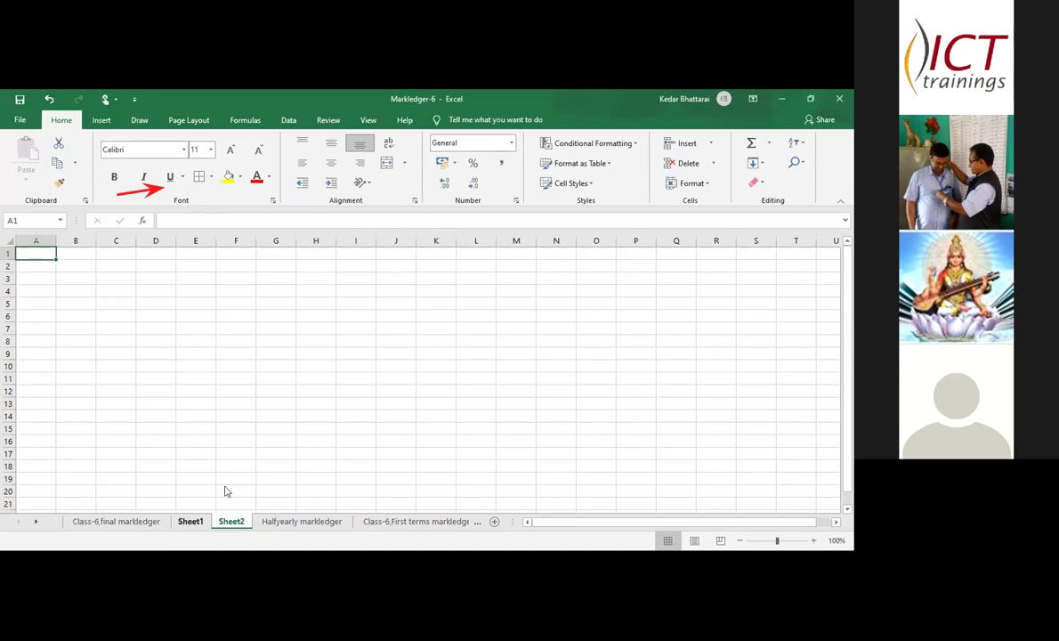
pyautogui.rightClick(188, 522)
pyautogui.click(222, 409)
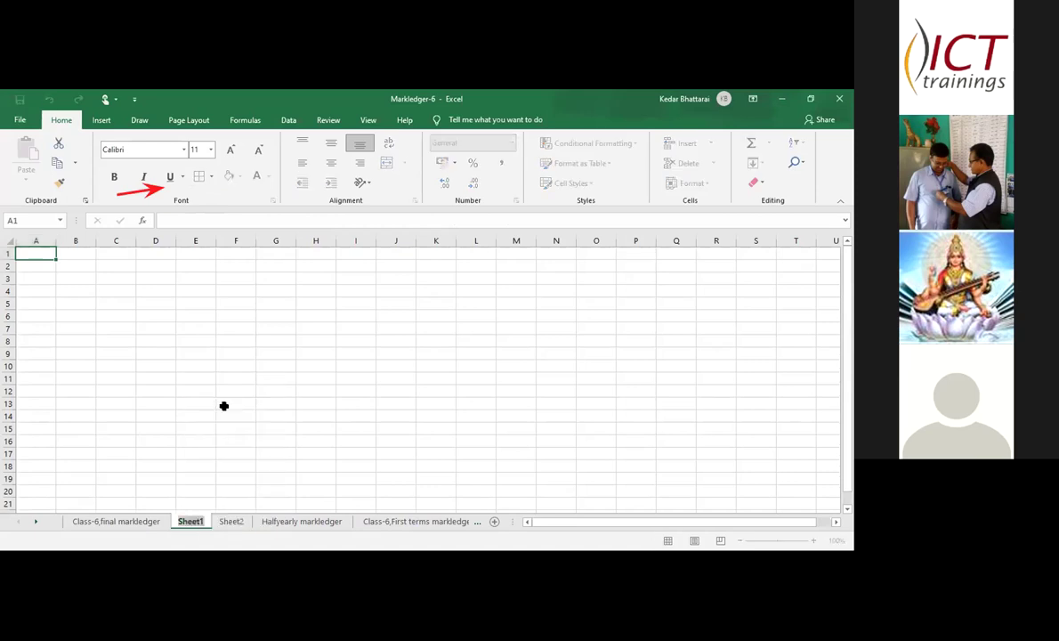
pyautogui.click(201, 524)
pyautogui.press('BackSpace')
pyautogui.press('BackSpace')
pyautogui.press('BackSpace')
pyautogui.press('BackSpace')
pyautogui.press('BackSpace')
pyautogui.write('kedar')
pyautogui.press('Return')
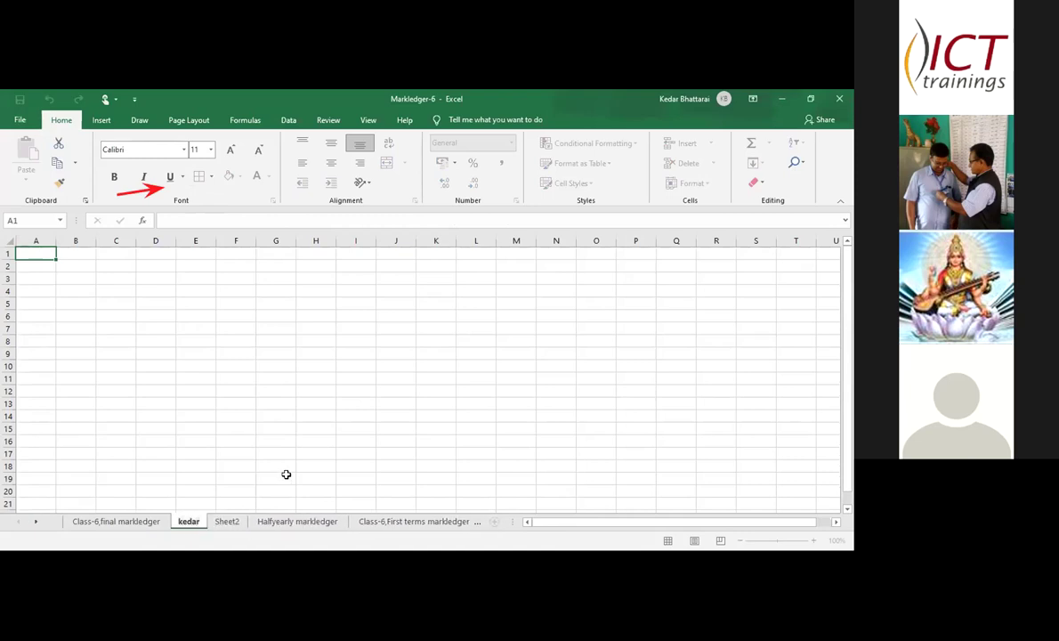
pyautogui.click(286, 474)
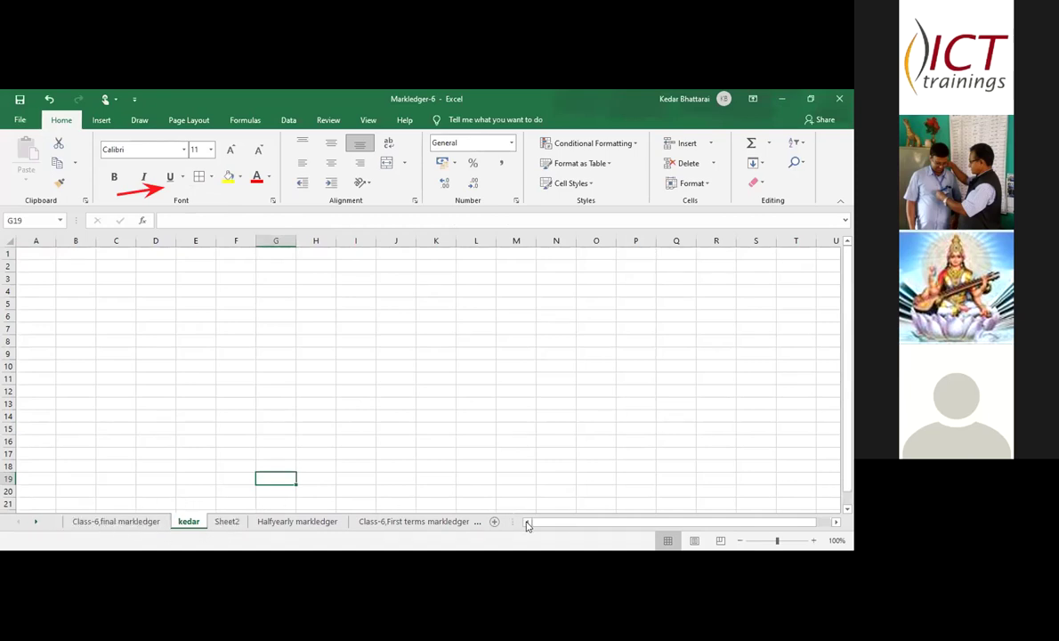
# - From the Class-6,First terms markledger tab, add new blank sheets Sheet3 and Sheet4 after it
pyautogui.click(381, 523)
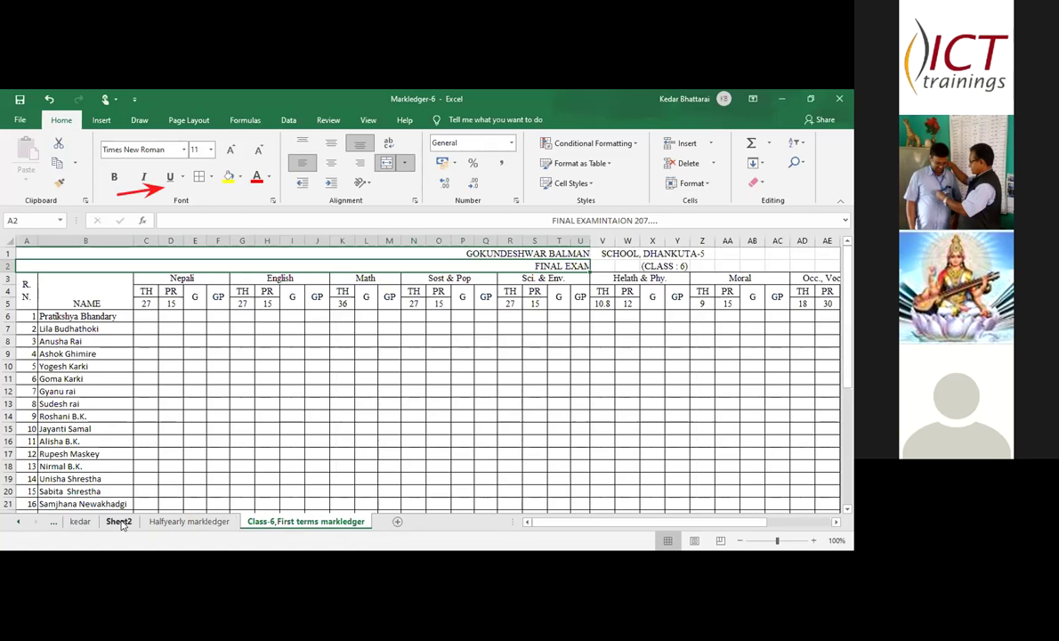
pyautogui.click(397, 524)
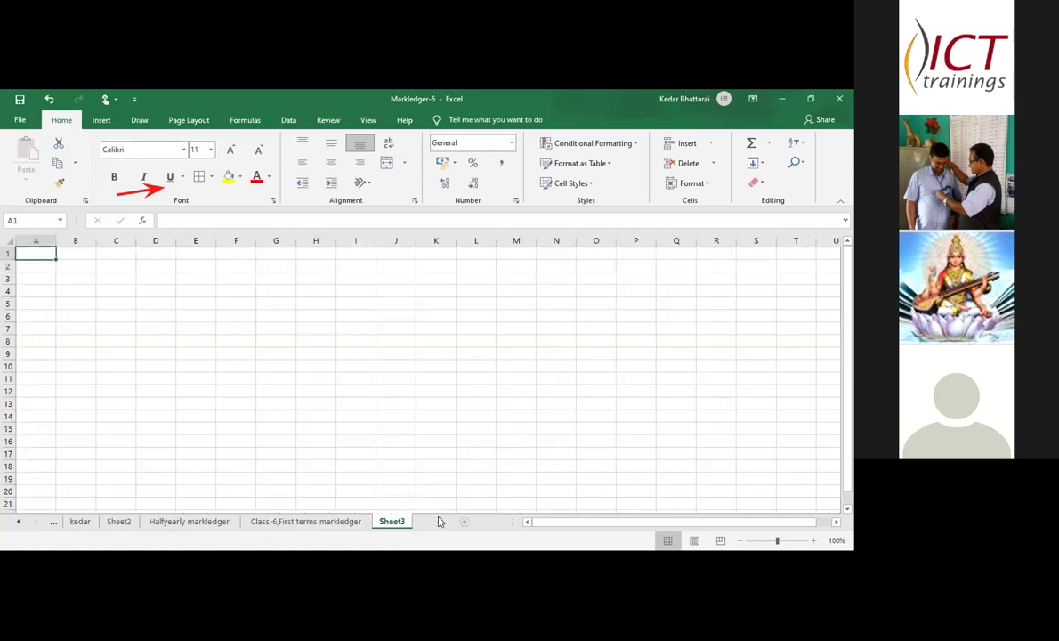
pyautogui.click(463, 521)
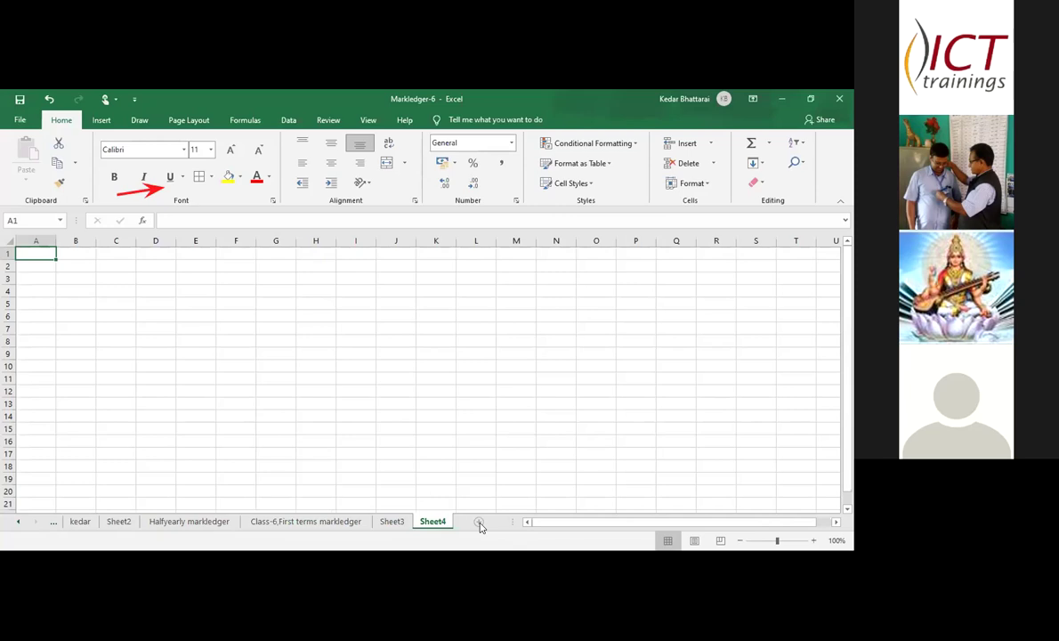
pyautogui.click(478, 522)
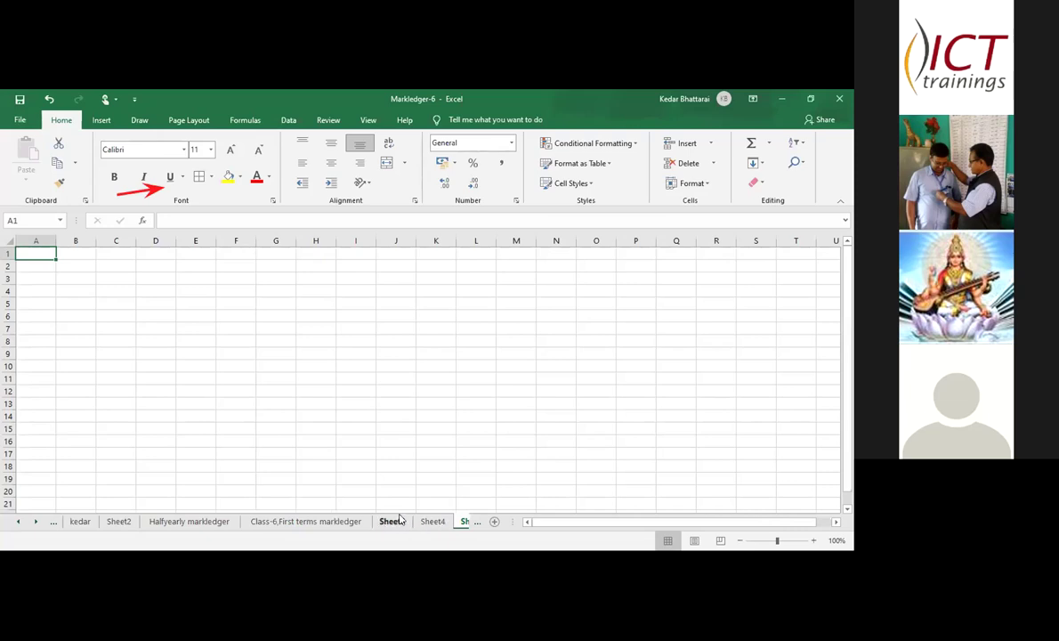
# - Rename the Sheet2 worksheet to Class-2
pyautogui.rightClick(122, 523)
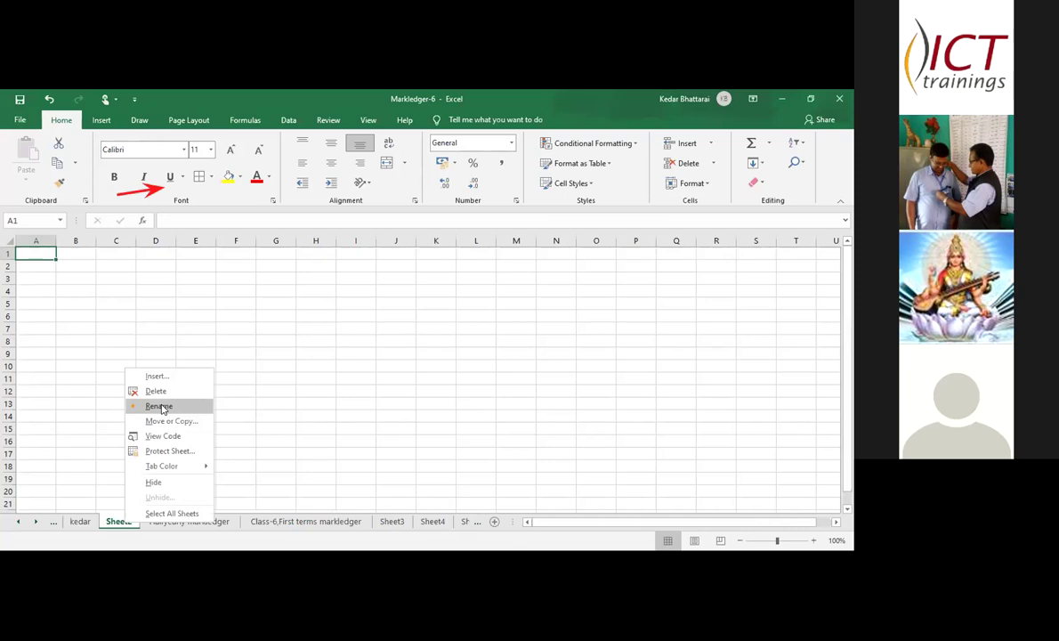
pyautogui.click(160, 407)
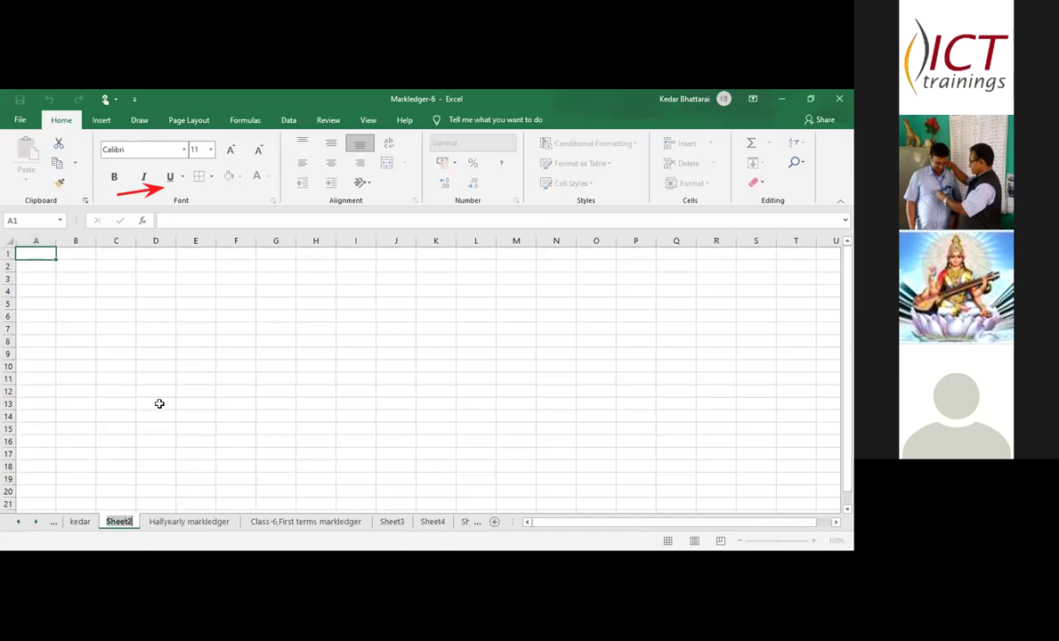
pyautogui.write('dlas')
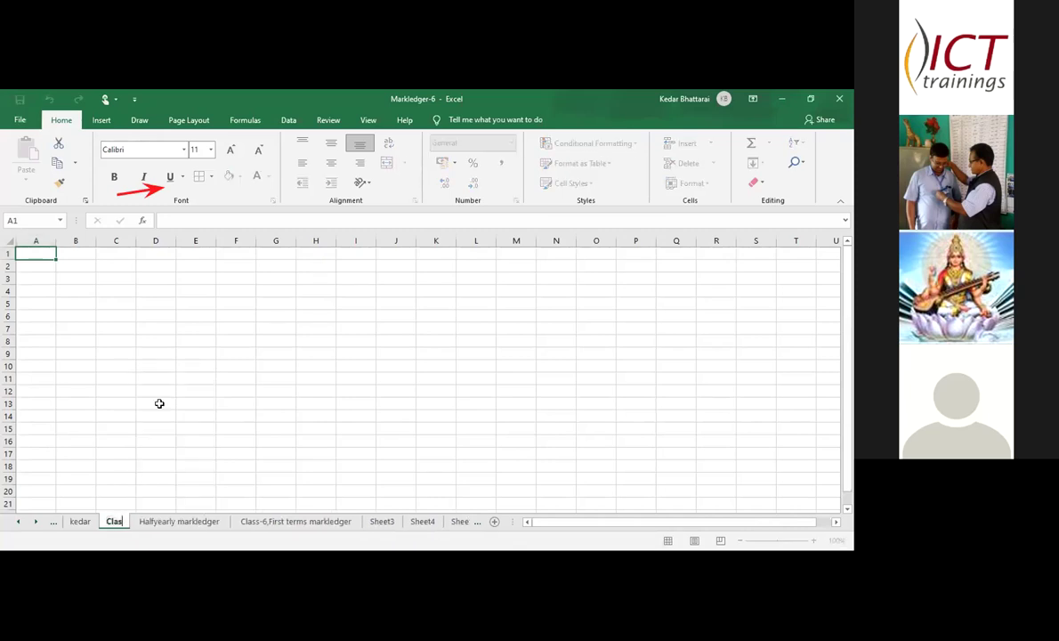
pyautogui.write('s-2')
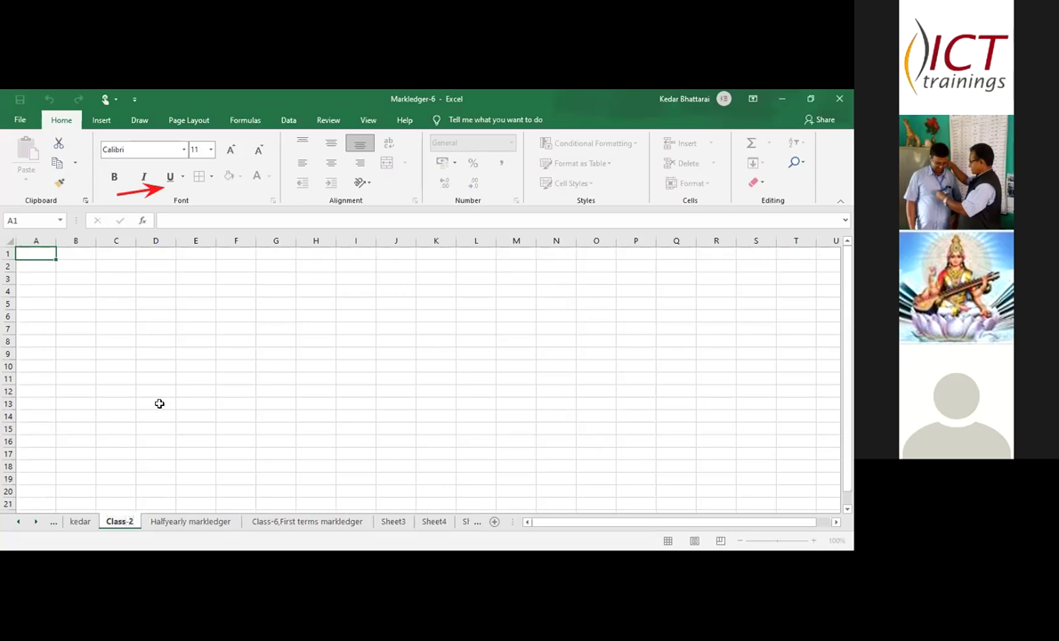
pyautogui.press('Return')
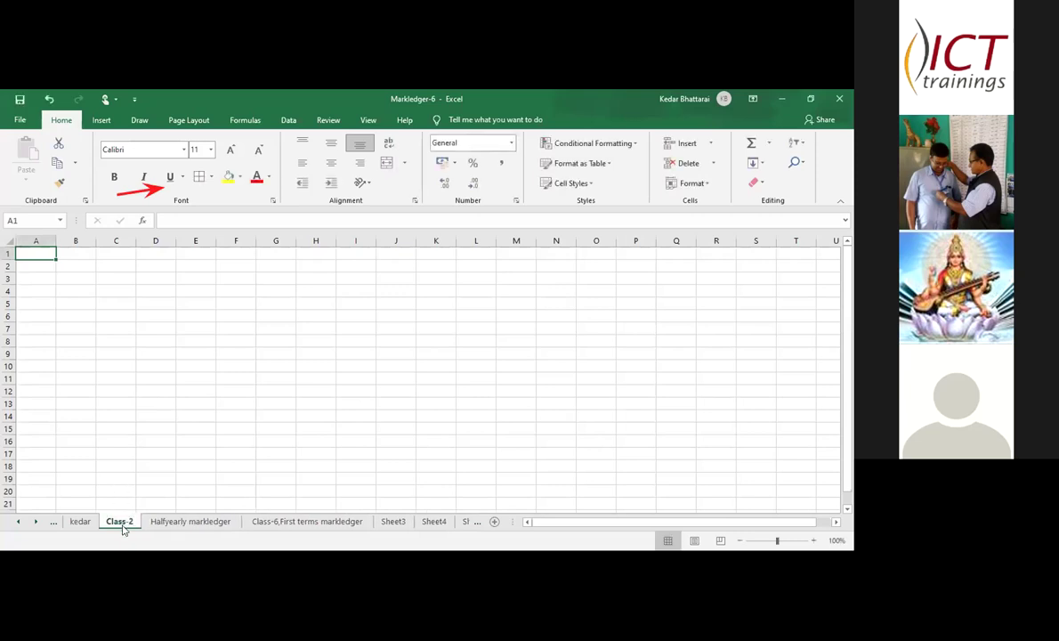
# - Move through the sheet tabs to the Class-6,final markledger sheet
pyautogui.click(263, 524)
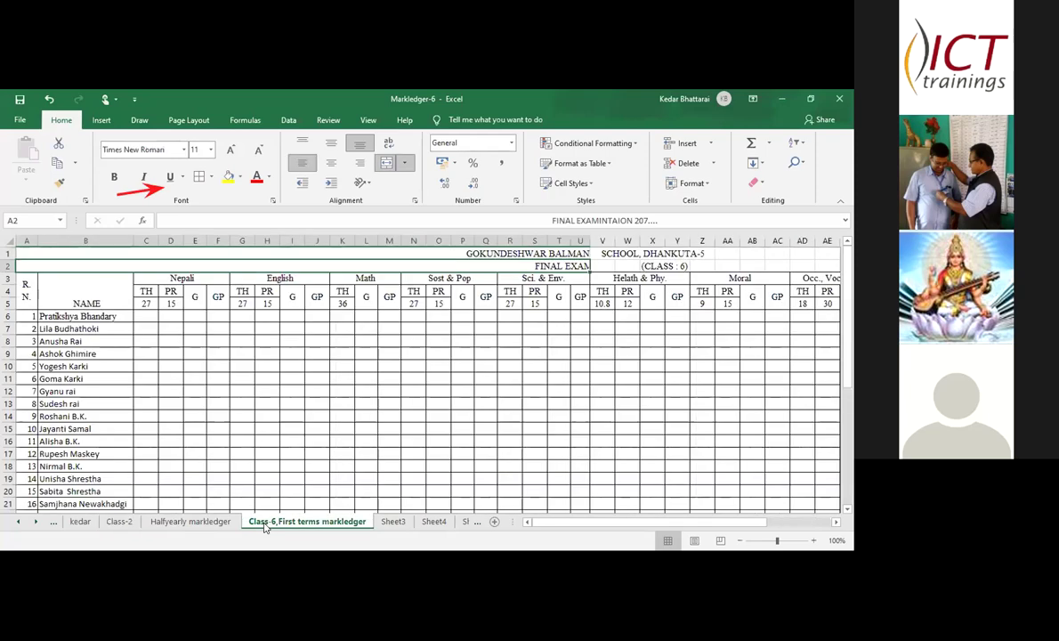
pyautogui.moveTo(202, 527); pyautogui.dragTo(282, 528)
pyautogui.click(284, 524)
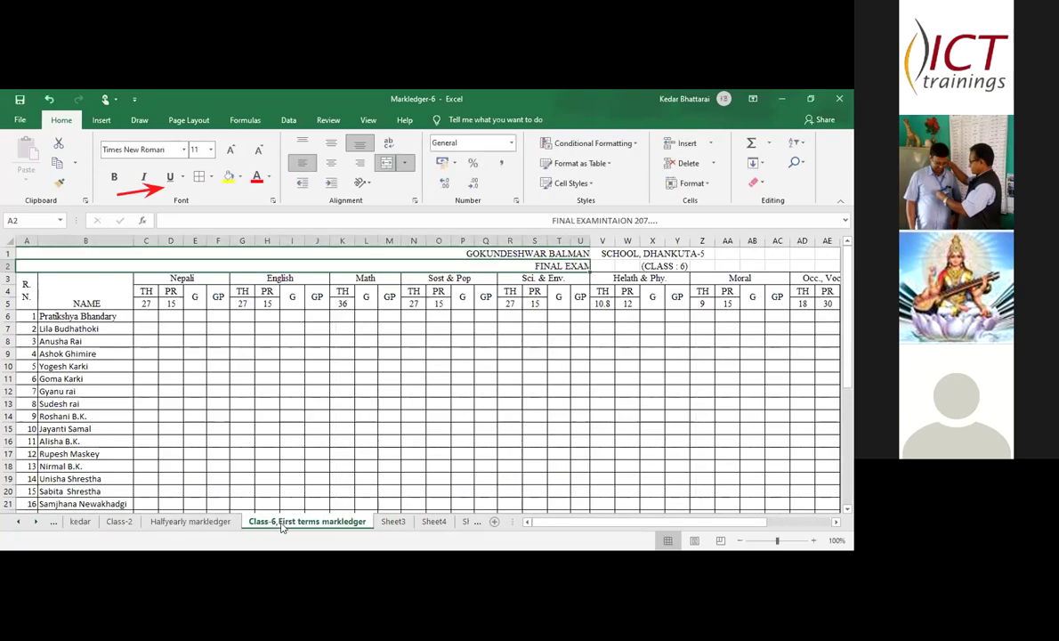
pyautogui.click(396, 523)
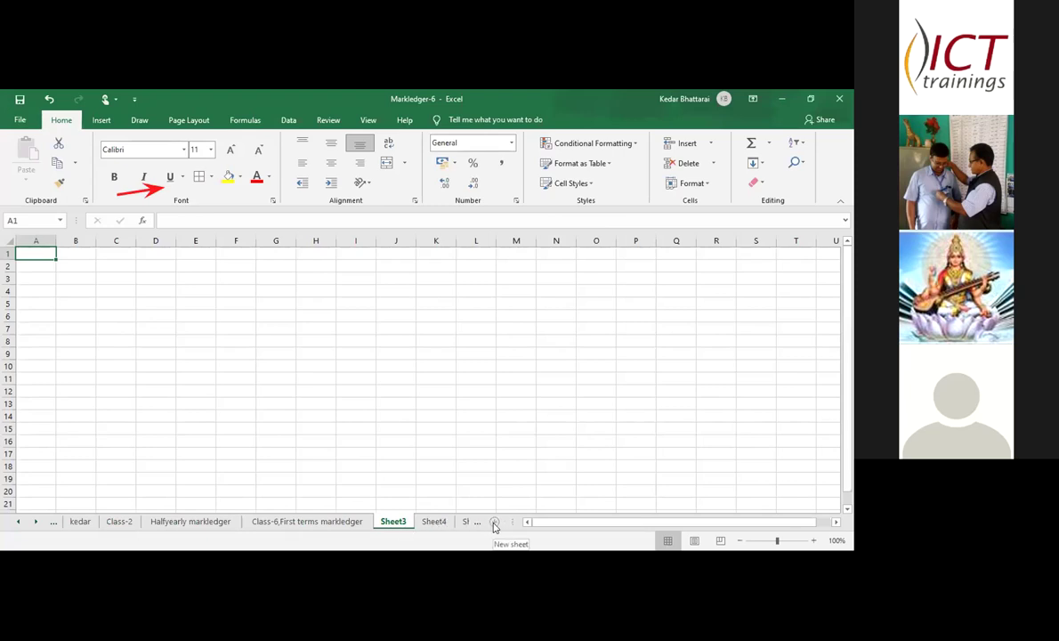
pyautogui.click(19, 522)
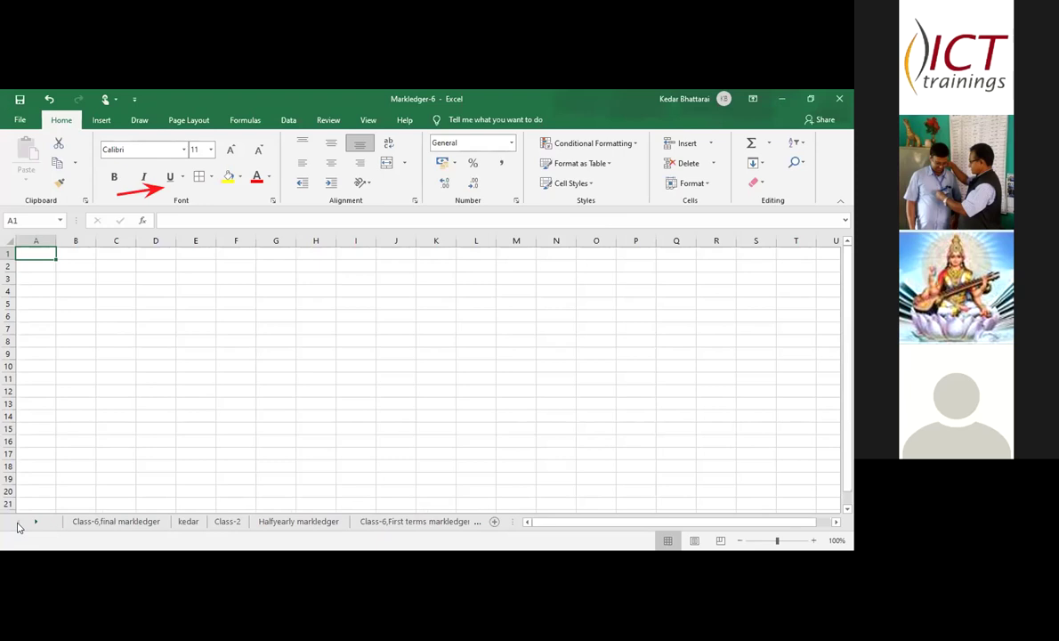
pyautogui.click(116, 522)
pyautogui.click(846, 242)
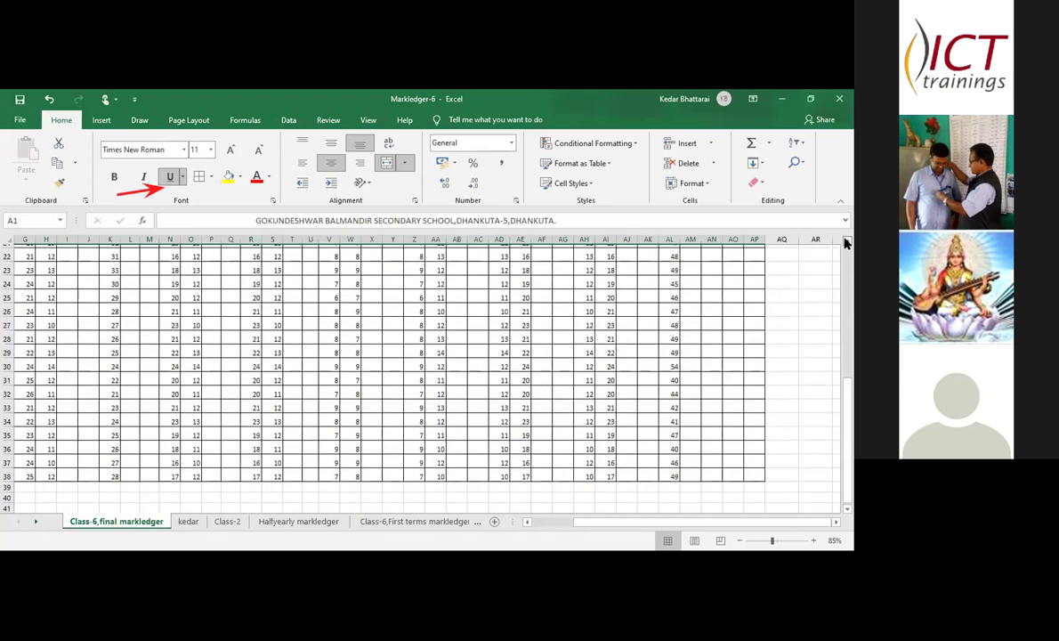
# - Scroll the final ledger up to row 1 and left to the NAME and Nepali columns
pyautogui.click(846, 242)
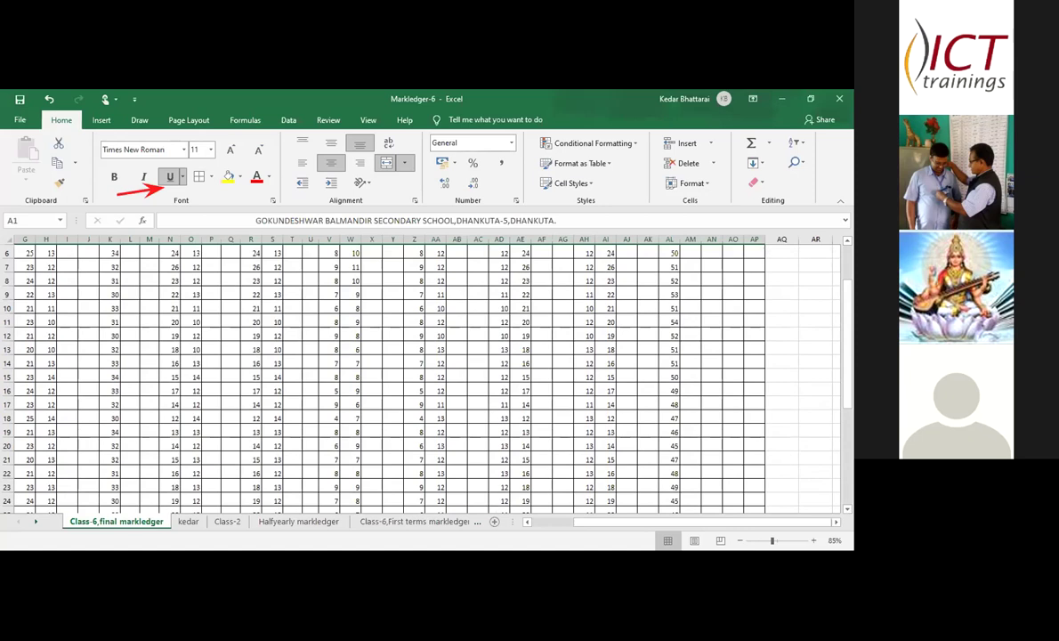
pyautogui.click(846, 242)
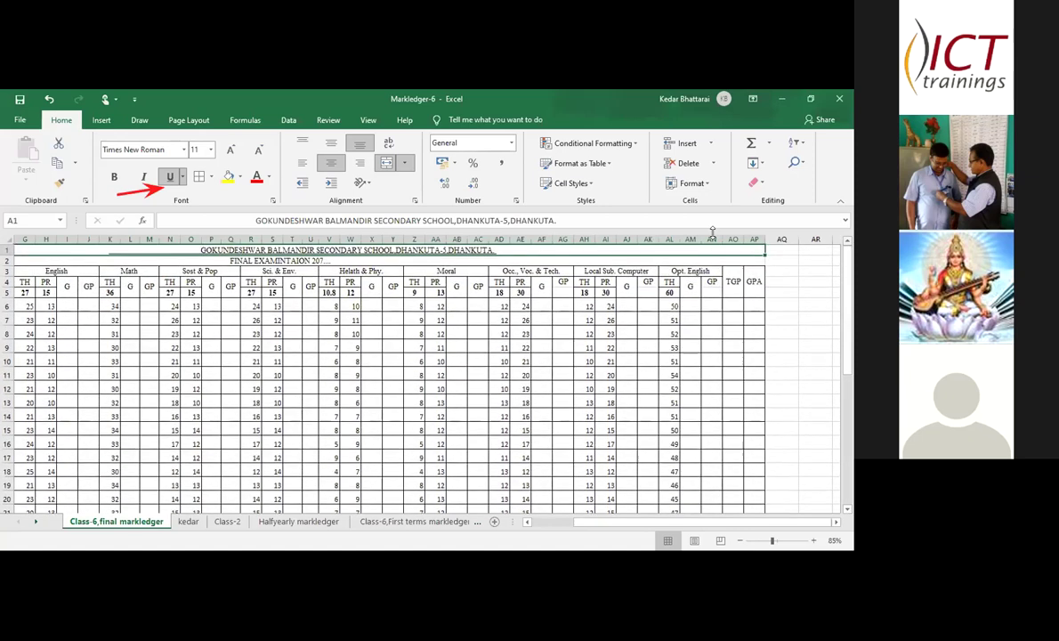
pyautogui.click(526, 523)
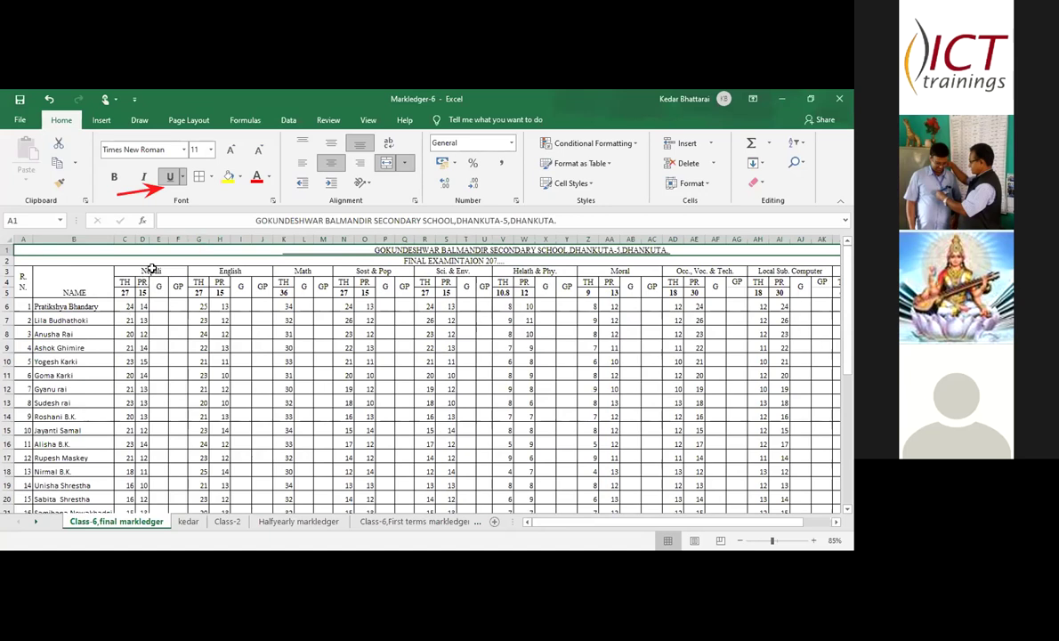
# - Insert a blank column E right after the Nepali PR marks
pyautogui.click(161, 237)
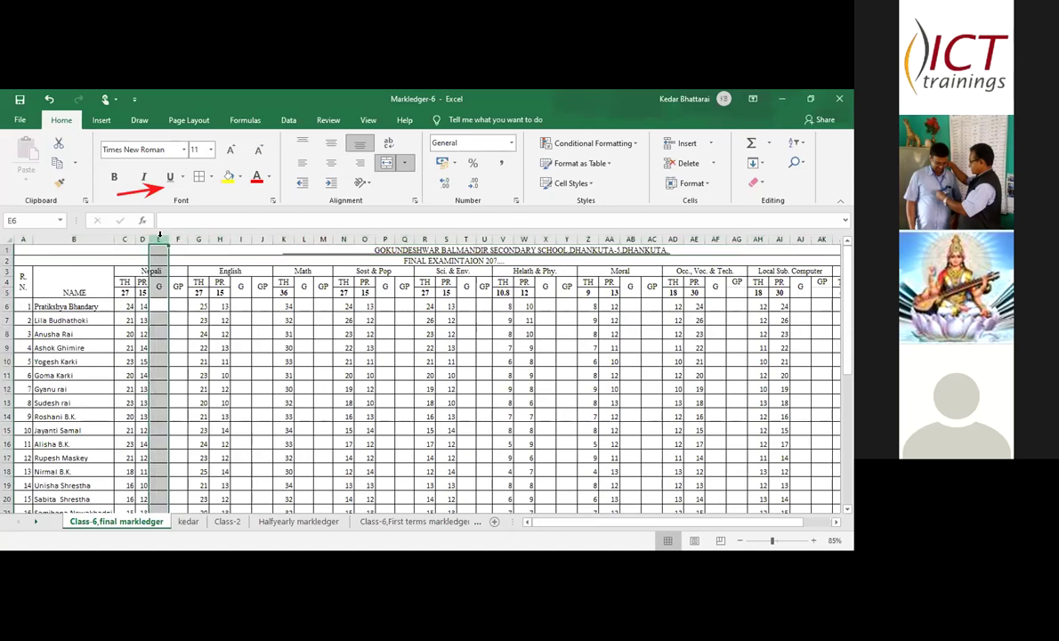
pyautogui.rightClick(160, 234)
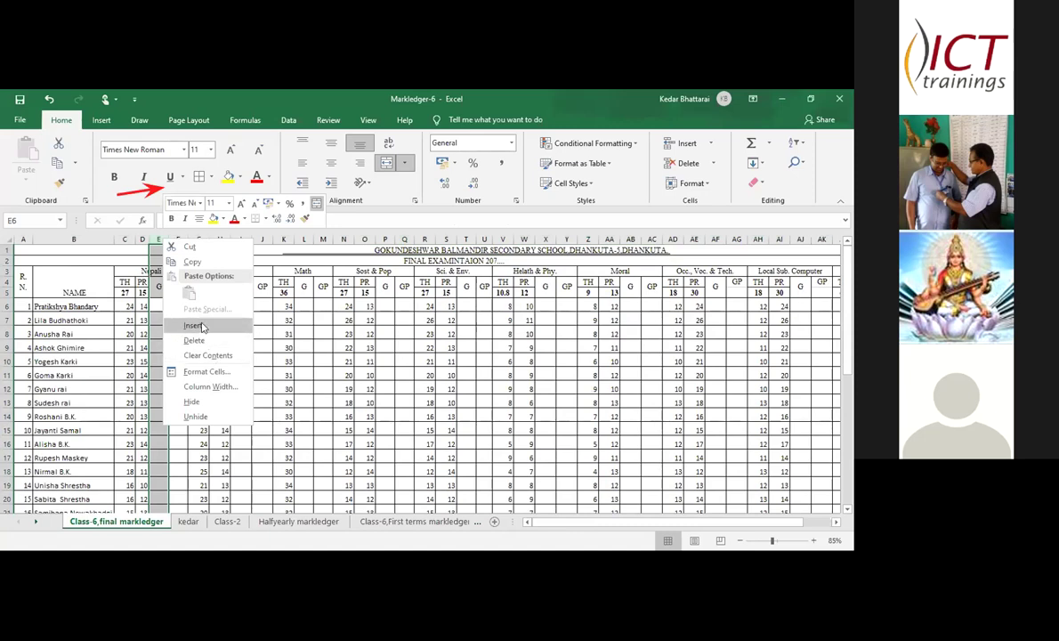
pyautogui.click(194, 326)
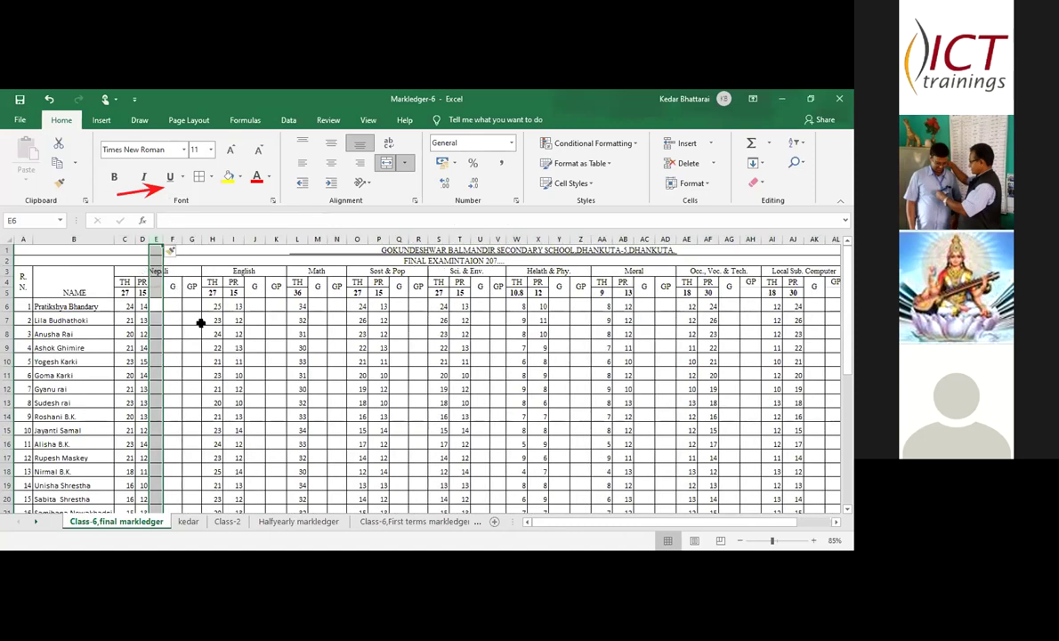
# - Select E4:E5 as the header cells for the new column
pyautogui.click(155, 284)
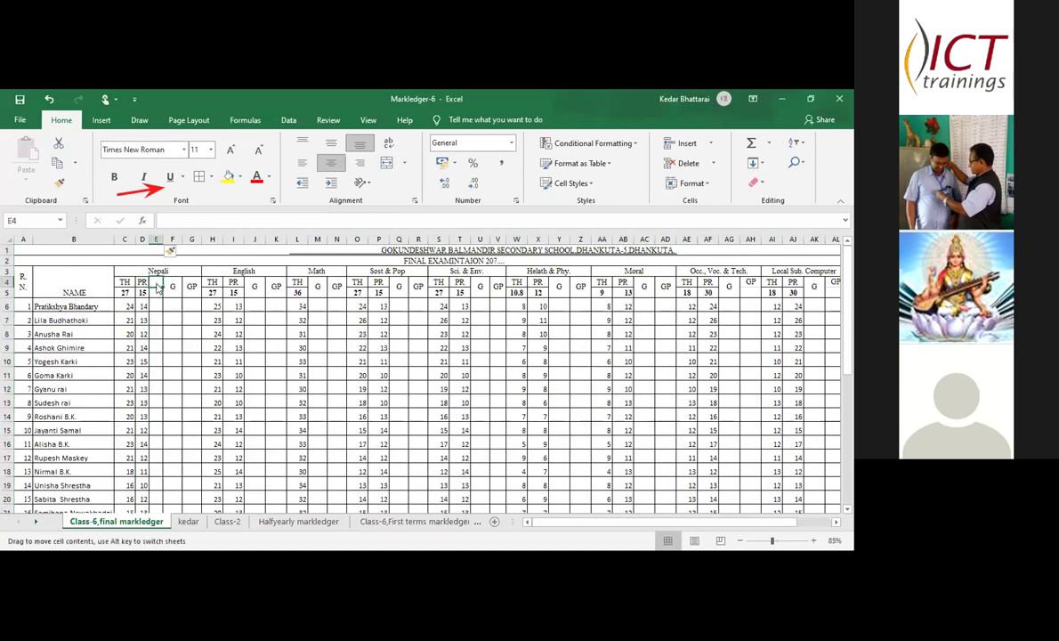
pyautogui.click(159, 289)
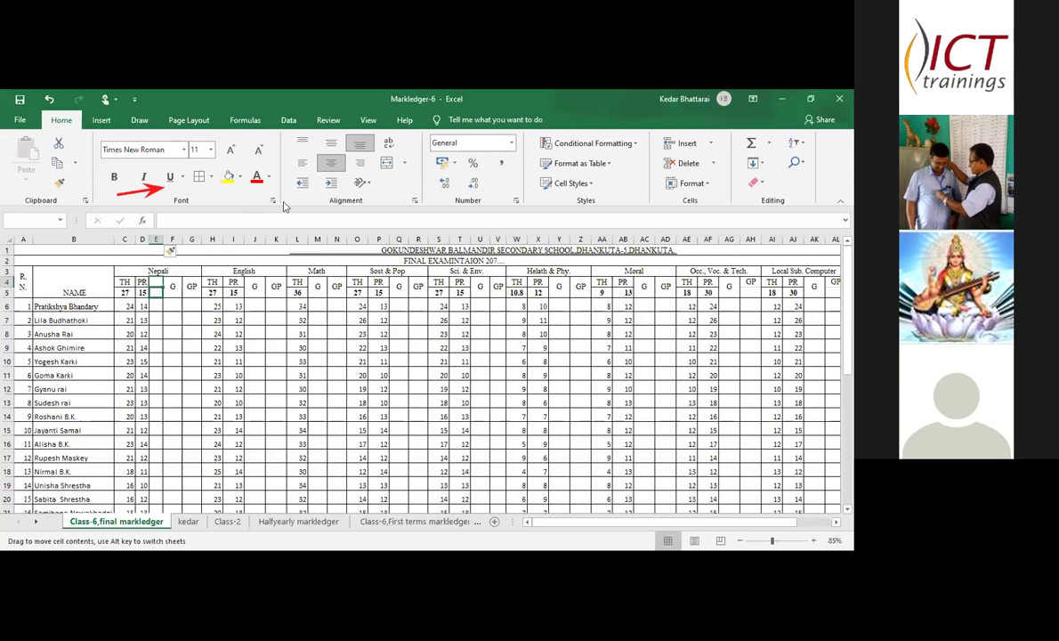
pyautogui.click(402, 165)
pyautogui.click(412, 182)
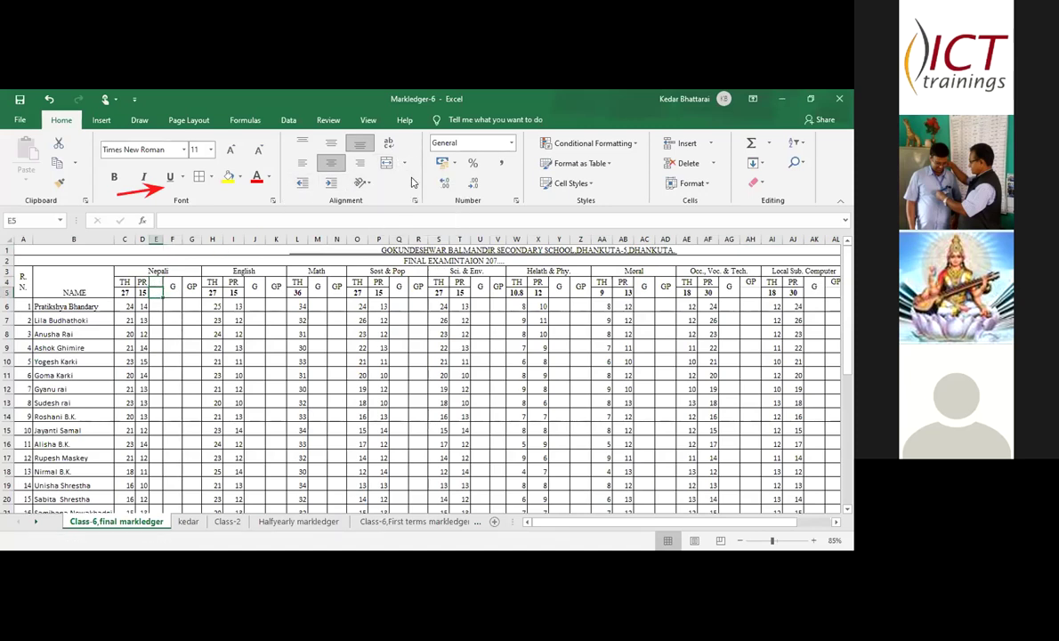
pyautogui.moveTo(157, 285)
pyautogui.mouseDown()
pyautogui.moveTo(156, 276)
pyautogui.moveTo(156, 292)
pyautogui.mouseUp()
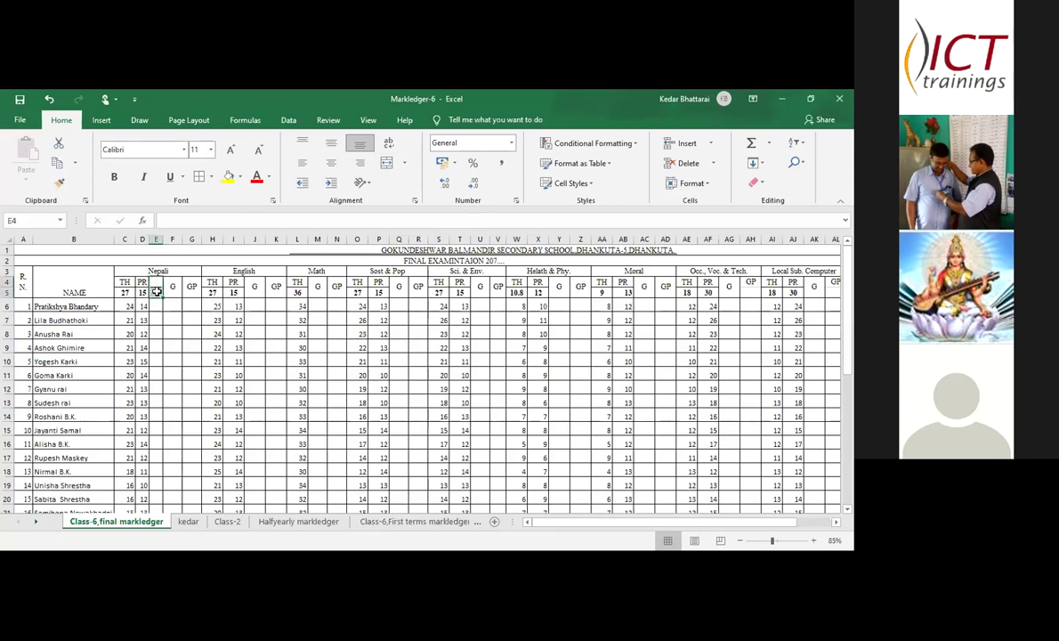
# - Merge E4:E5 and enter the heading 'Total'
pyautogui.click(384, 163)
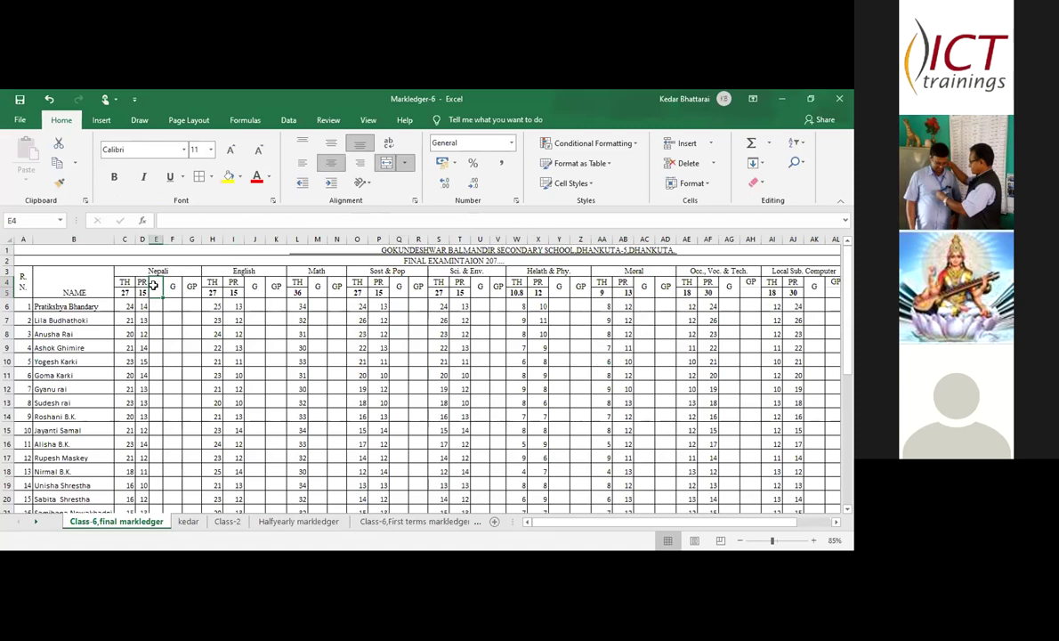
pyautogui.write('To')
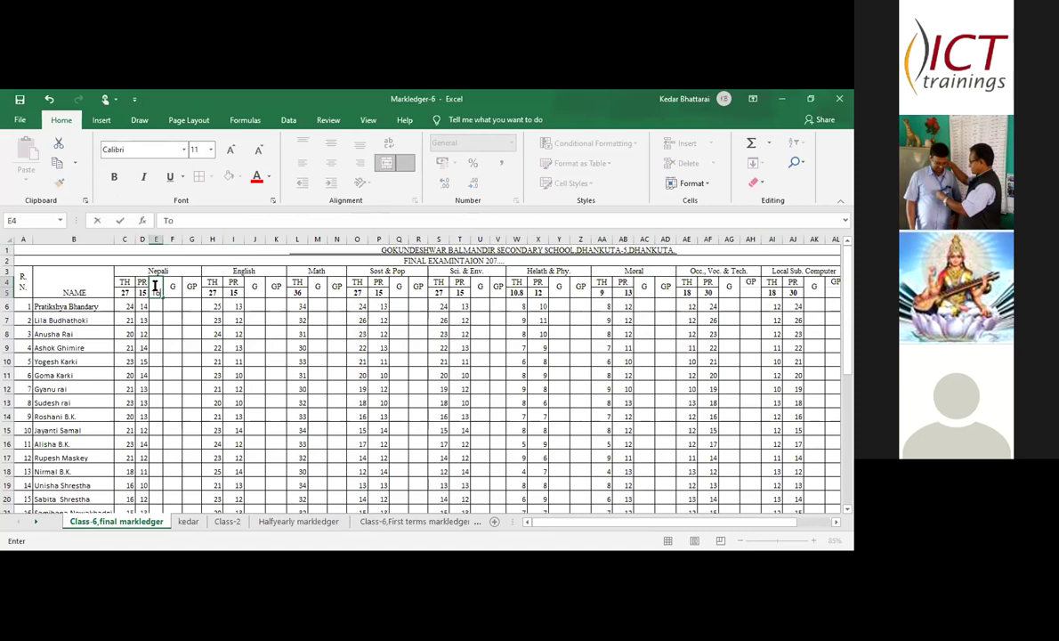
pyautogui.write('tal')
pyautogui.click(173, 306)
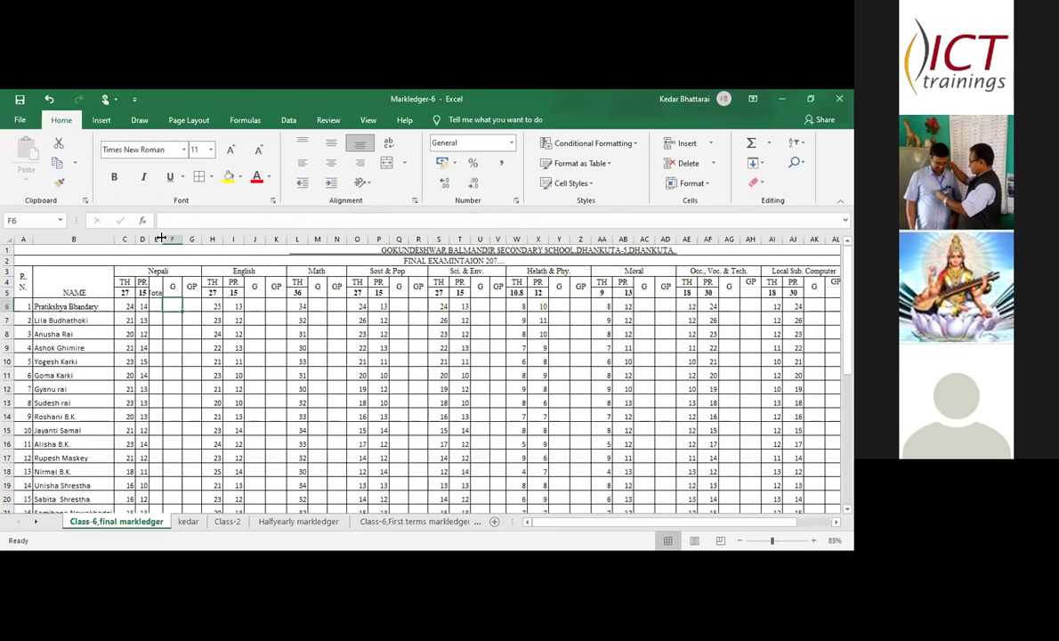
# - Widen column E to fit the totals and make the Total heading bold
pyautogui.moveTo(161, 239); pyautogui.dragTo(168, 240)
pyautogui.click(156, 307)
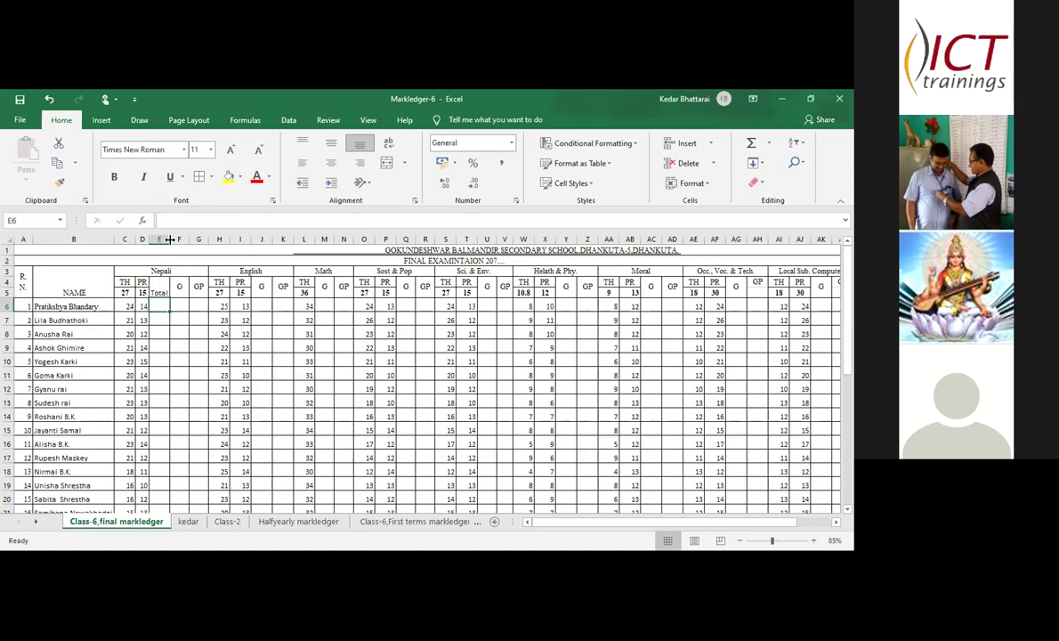
pyautogui.moveTo(168, 237); pyautogui.dragTo(170, 236)
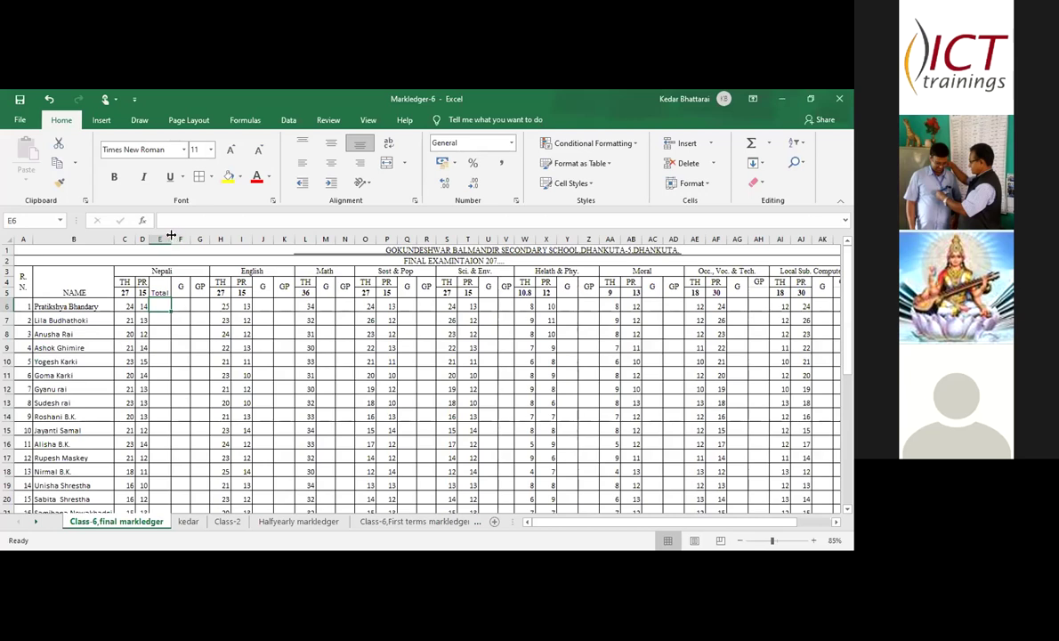
pyautogui.moveTo(172, 236); pyautogui.dragTo(178, 236)
pyautogui.click(161, 290)
pyautogui.click(112, 177)
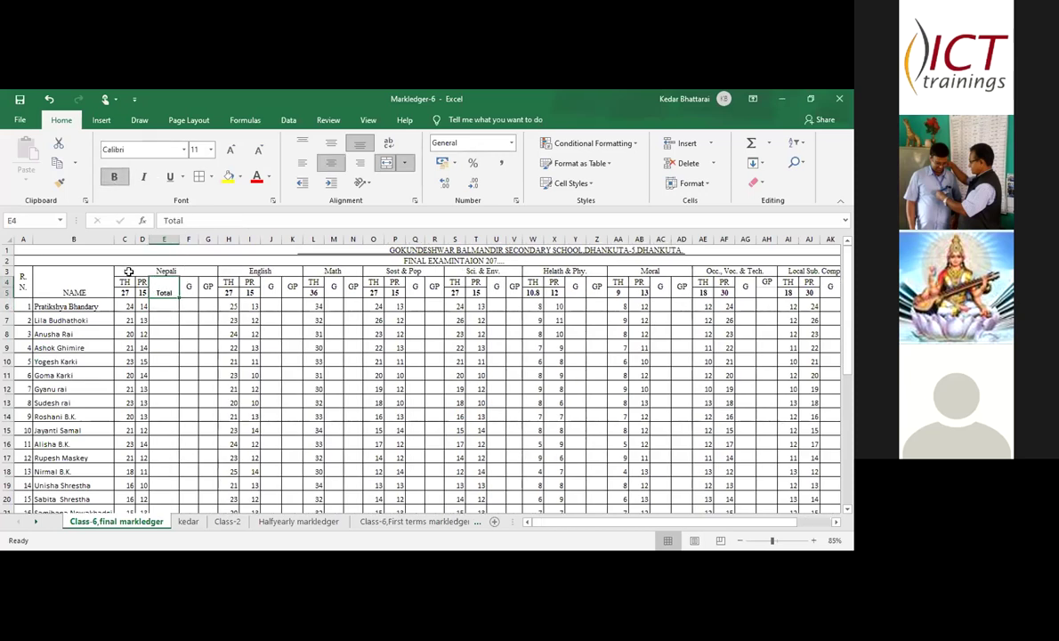
pyautogui.click(166, 305)
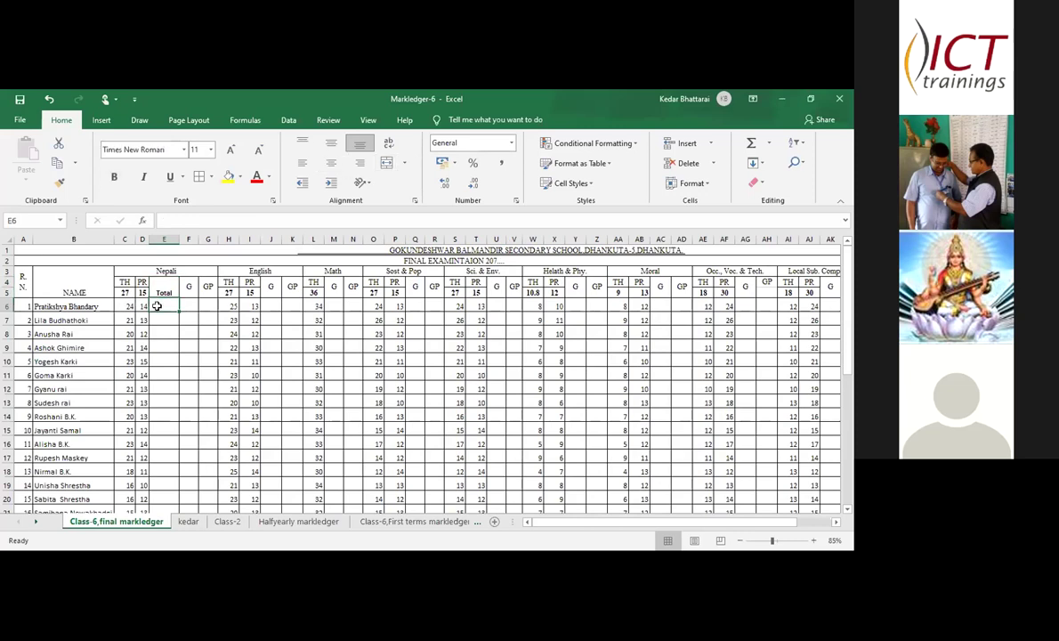
# - Enter =C6+D6 in E6 for a Nepali total of 38 and drag it down column E
pyautogui.write('=')
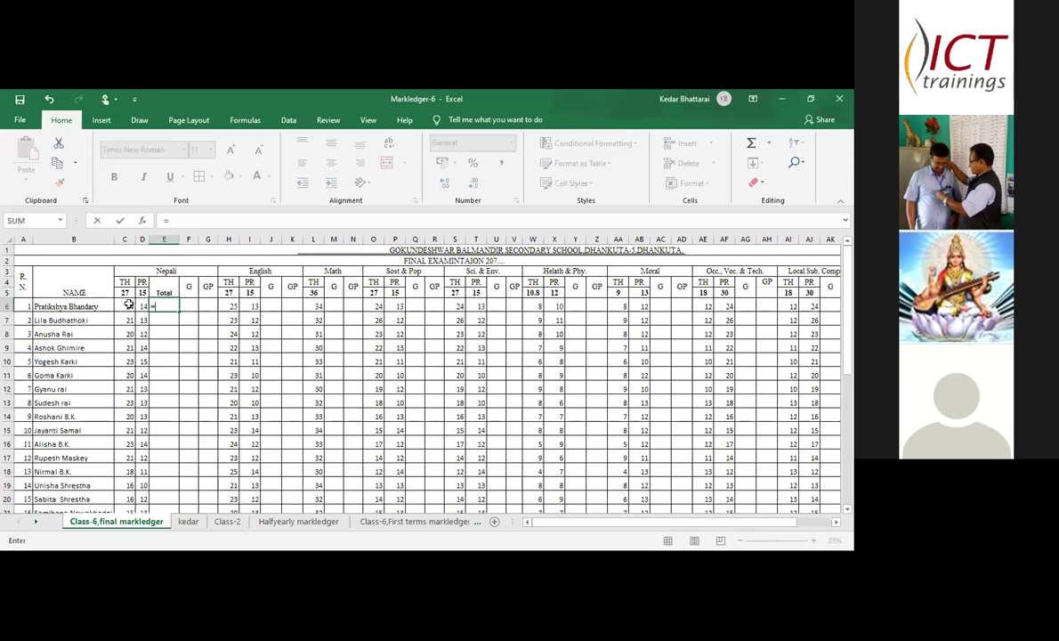
pyautogui.click(129, 305)
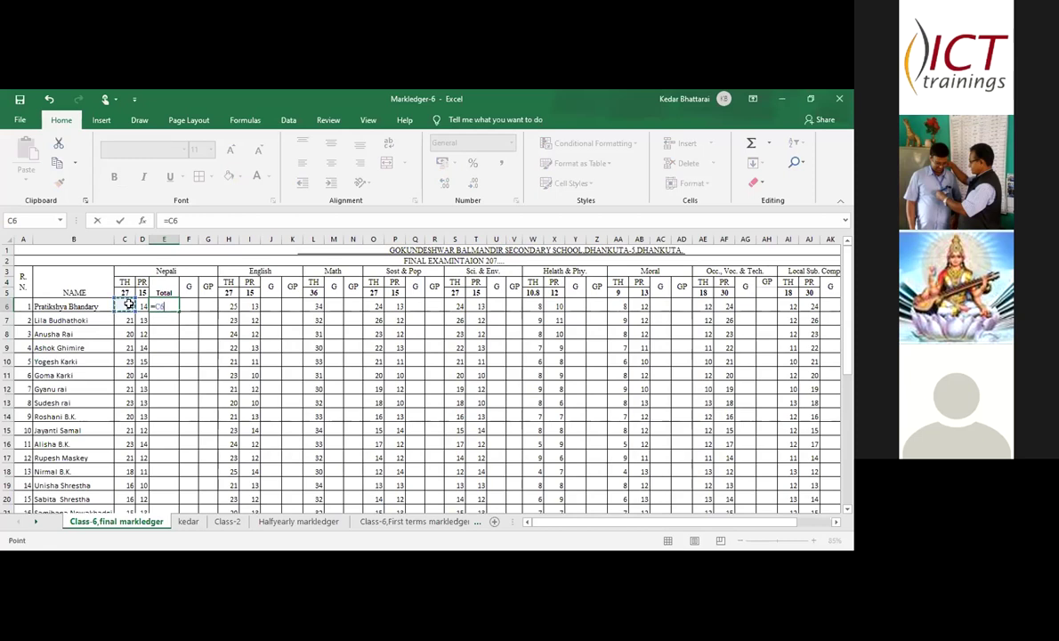
pyautogui.write('+')
pyautogui.click(140, 305)
pyautogui.press('Return')
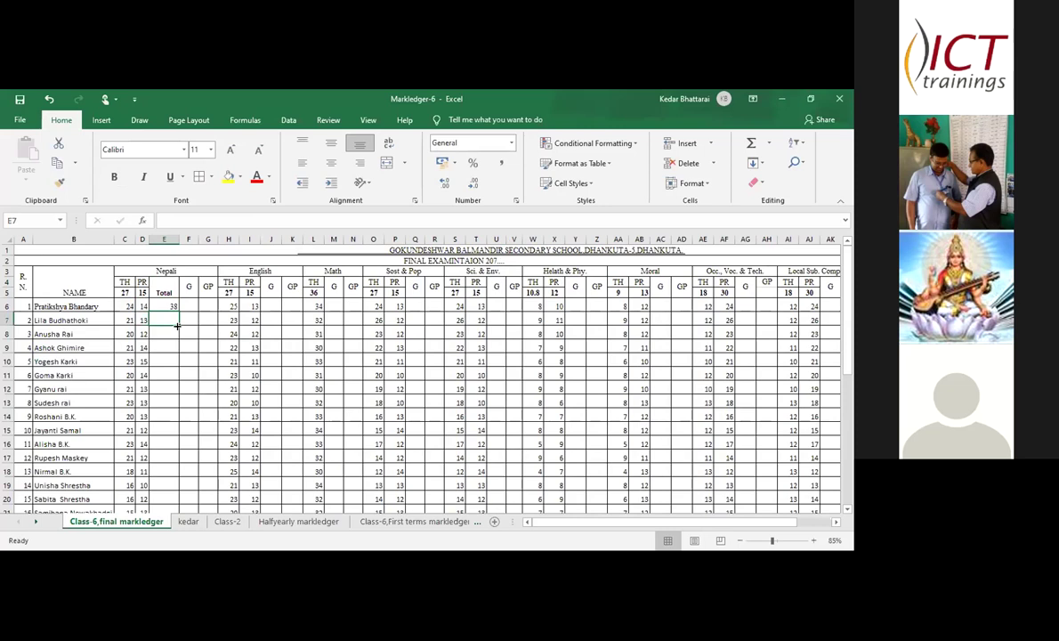
pyautogui.click(169, 304)
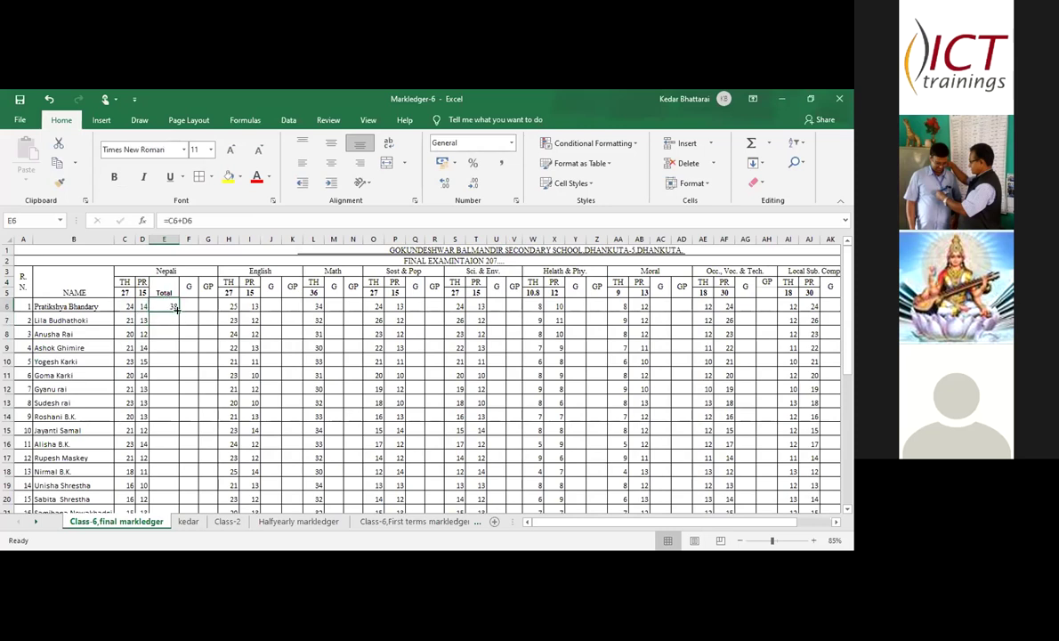
pyautogui.moveTo(176, 308); pyautogui.dragTo(178, 504)
# - Finish filling the TH-plus-PR totals through row 38 and bold all of column E
pyautogui.click(188, 445)
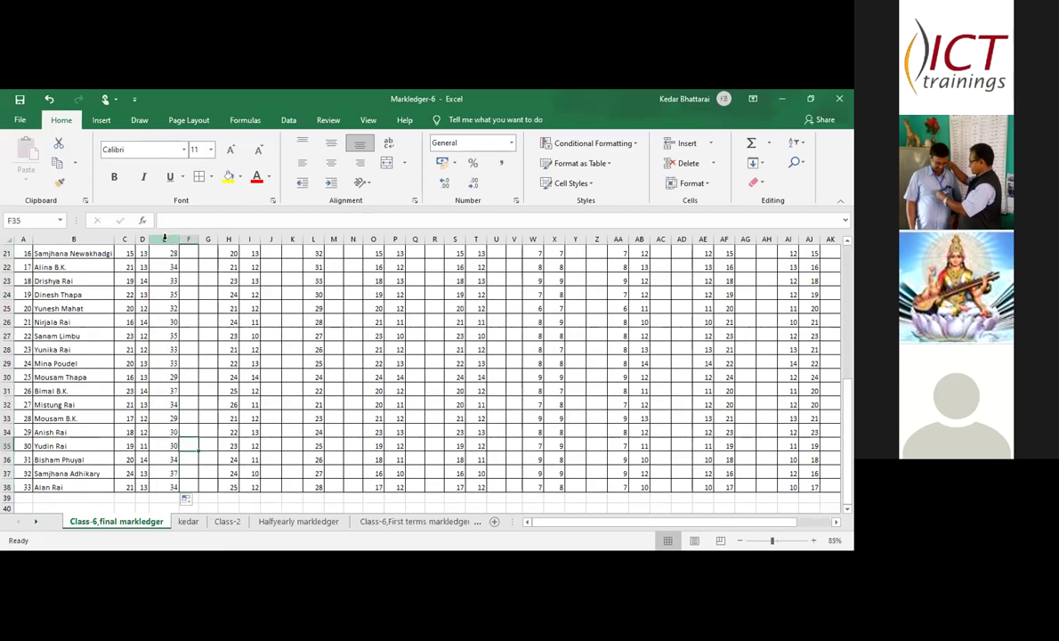
pyautogui.click(163, 239)
pyautogui.click(113, 177)
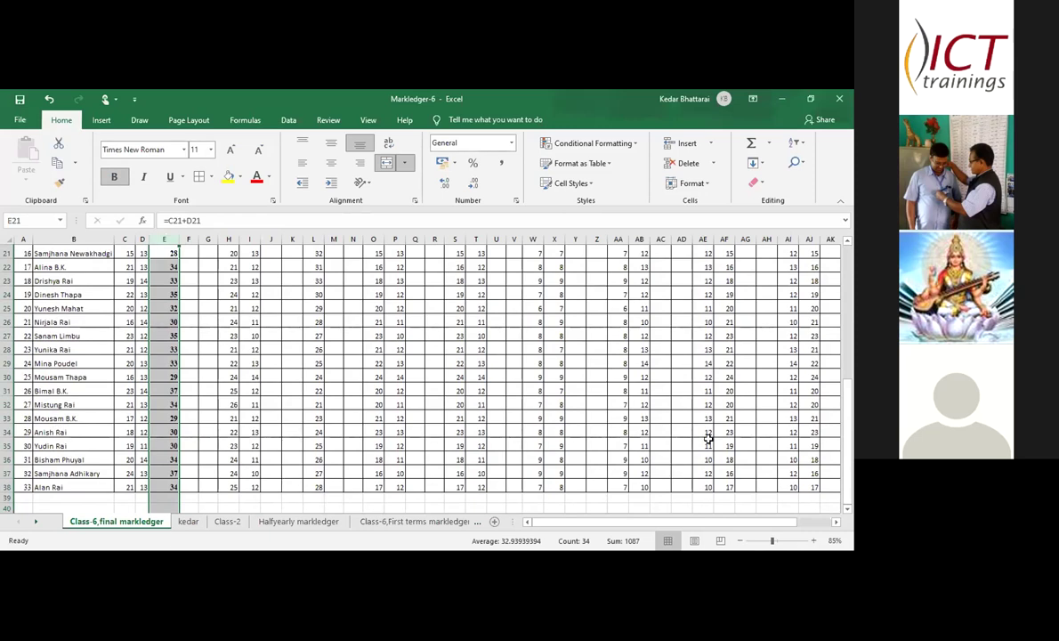
pyautogui.scroll(2, 847, 243)
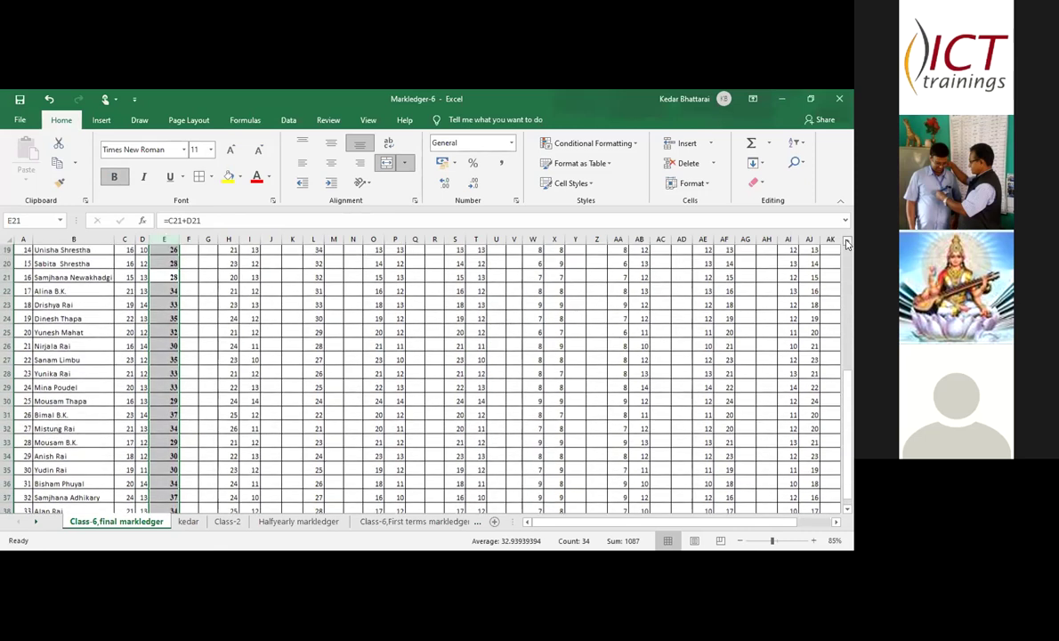
pyautogui.scroll(5, 847, 244)
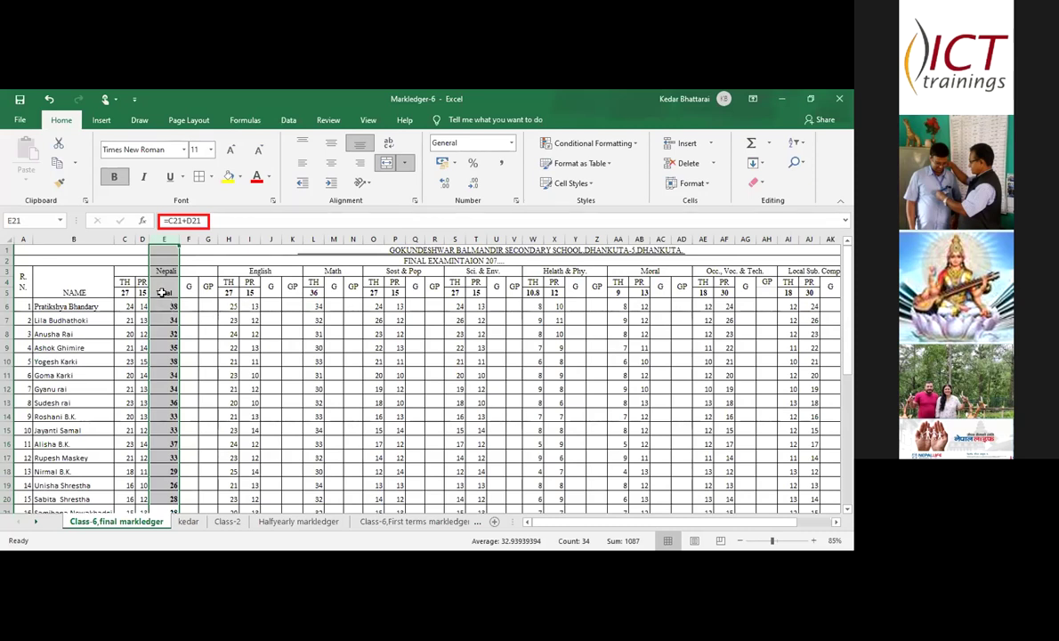
# - Enter =C5+D5 in E5 for the full-marks total 42 and switch to the Excel practice1 workbook
pyautogui.click(162, 290)
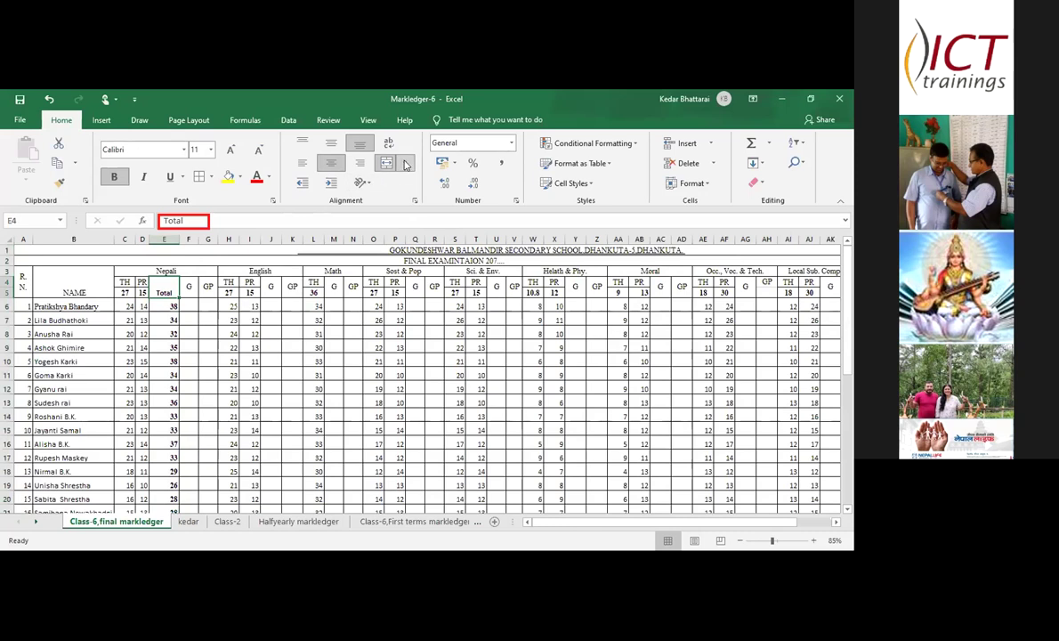
pyautogui.click(156, 293)
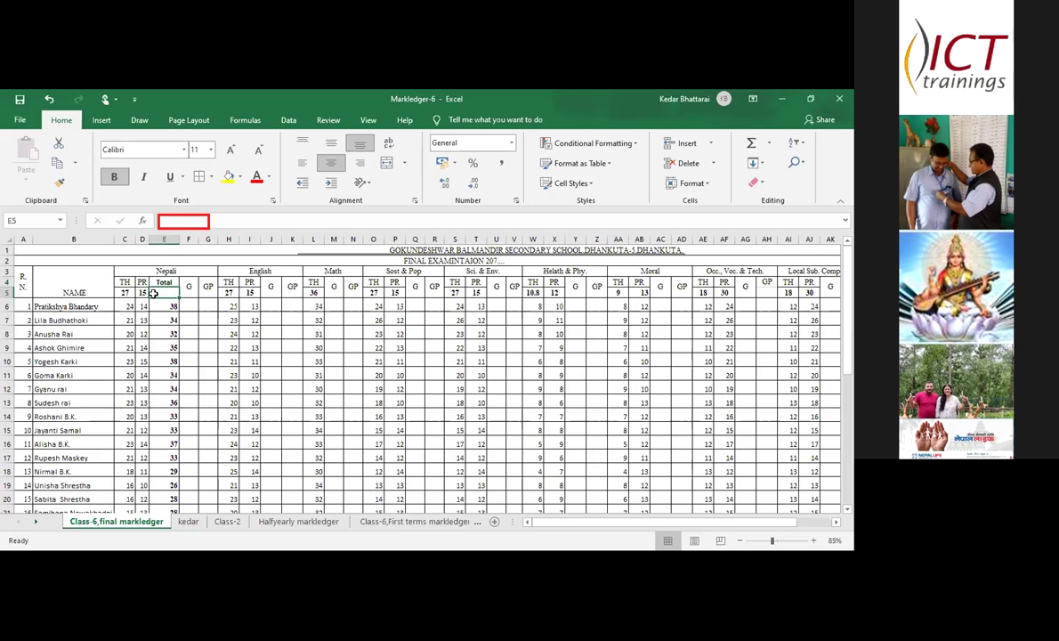
pyautogui.write('=')
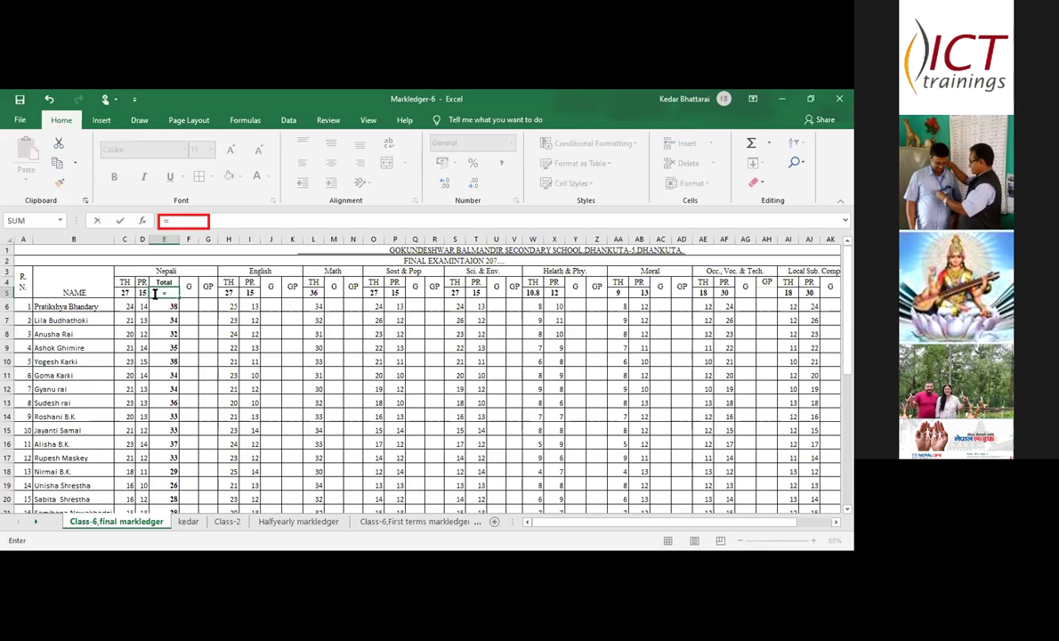
pyautogui.click(123, 292)
pyautogui.write('+')
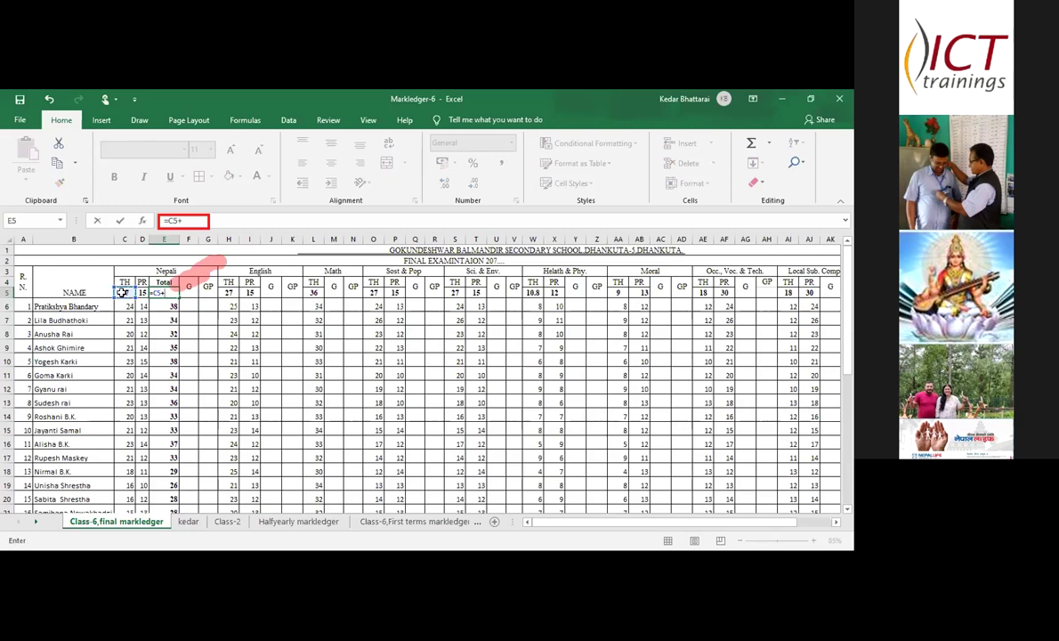
pyautogui.click(143, 293)
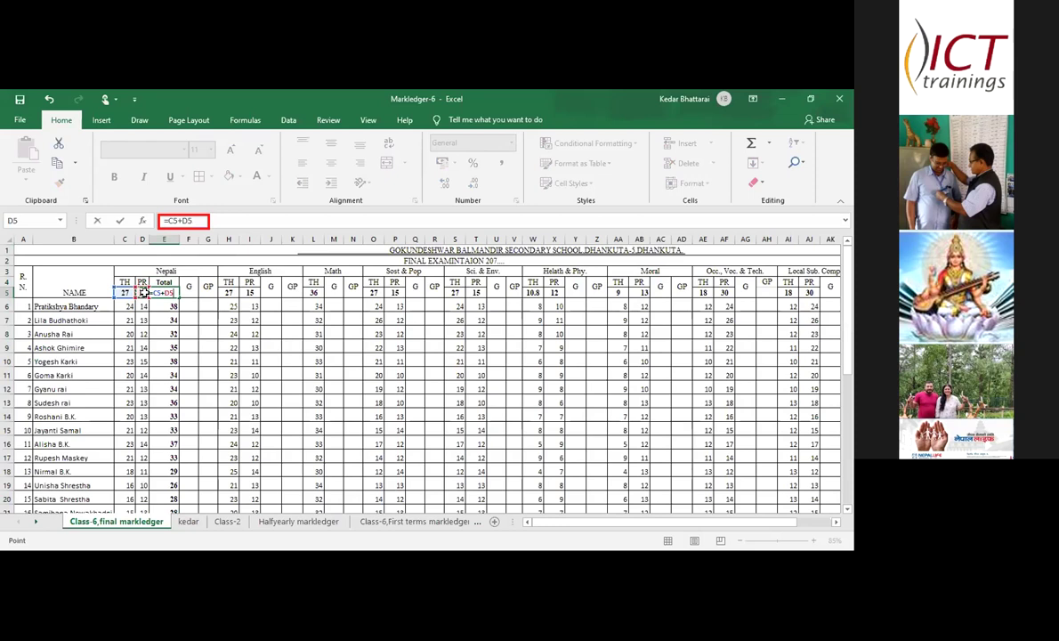
pyautogui.press('Return')
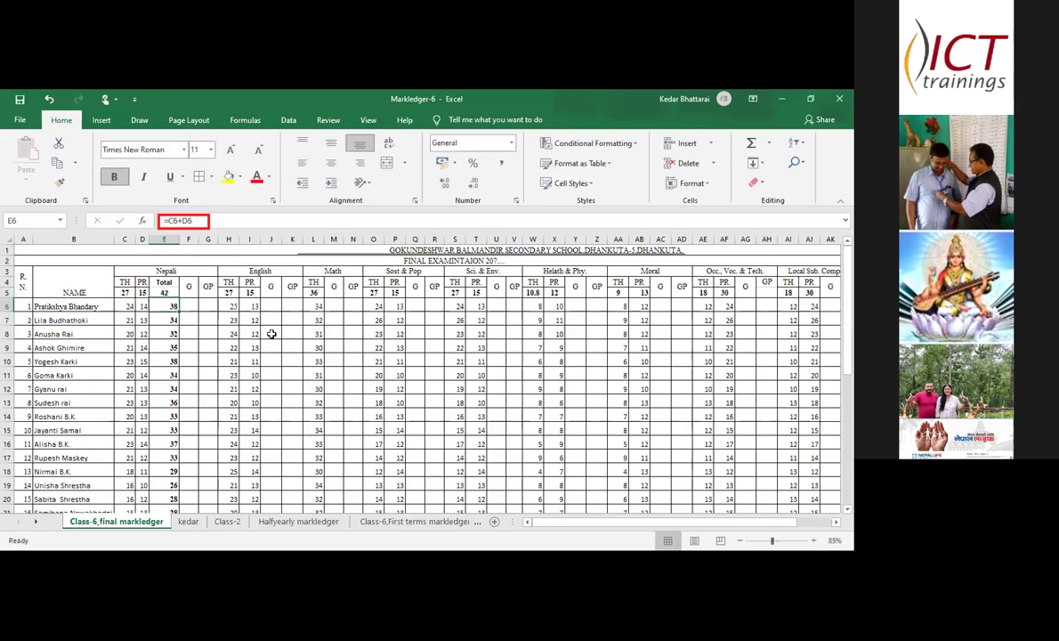
pyautogui.click(76, 269)
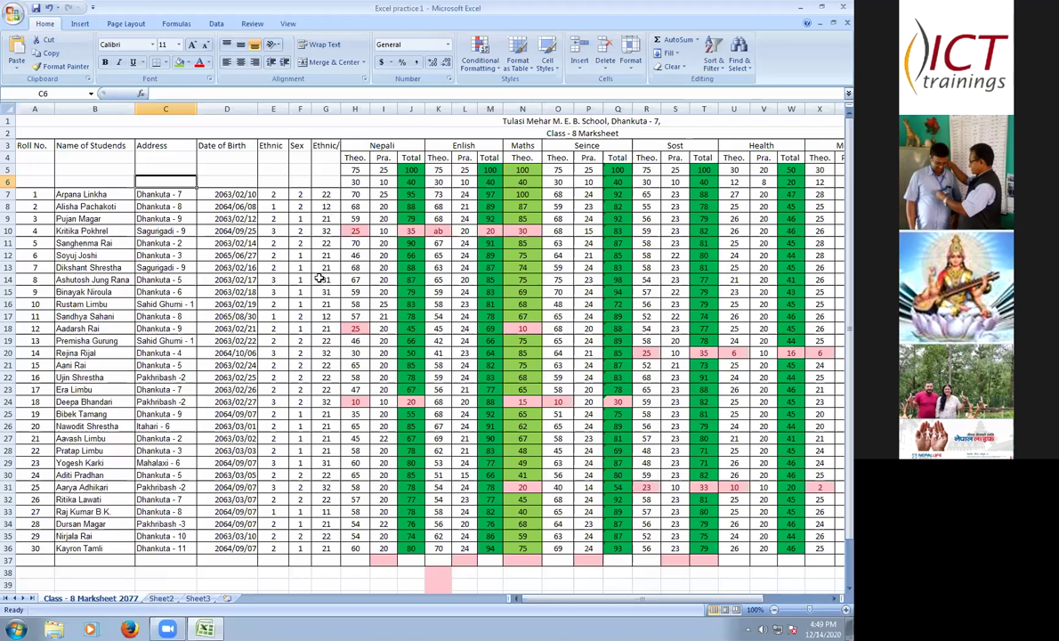
# - Scroll below the Class 8 table to D38, enter 1, then delete the resulting date
pyautogui.scroll(-2, 351, 435)
pyautogui.scroll(-1, 350, 435)
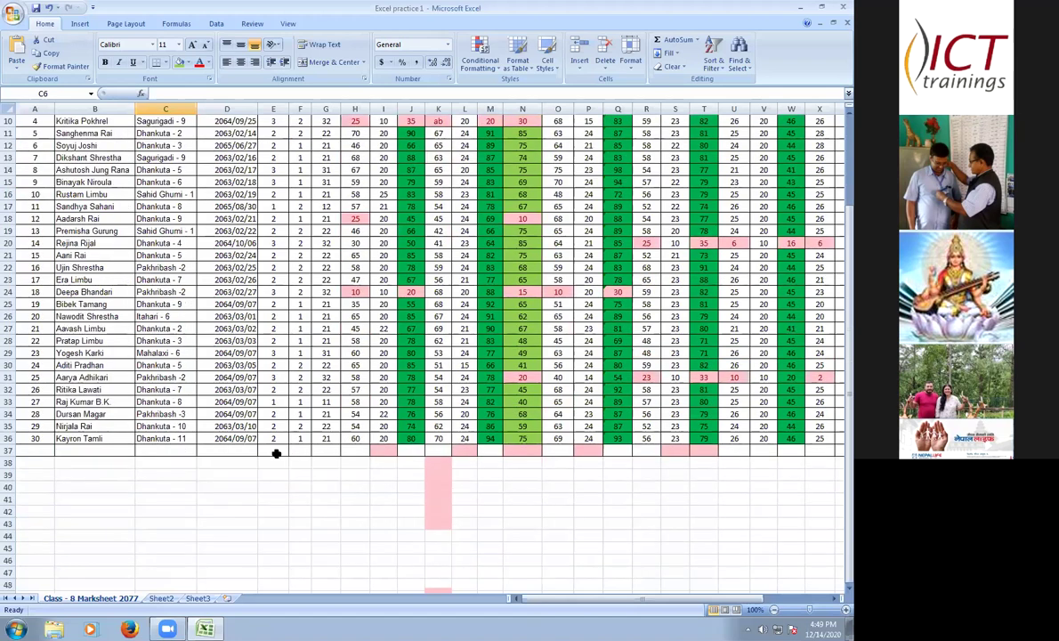
pyautogui.scroll(1, 279, 449)
pyautogui.scroll(-1, 279, 451)
pyautogui.click(279, 451)
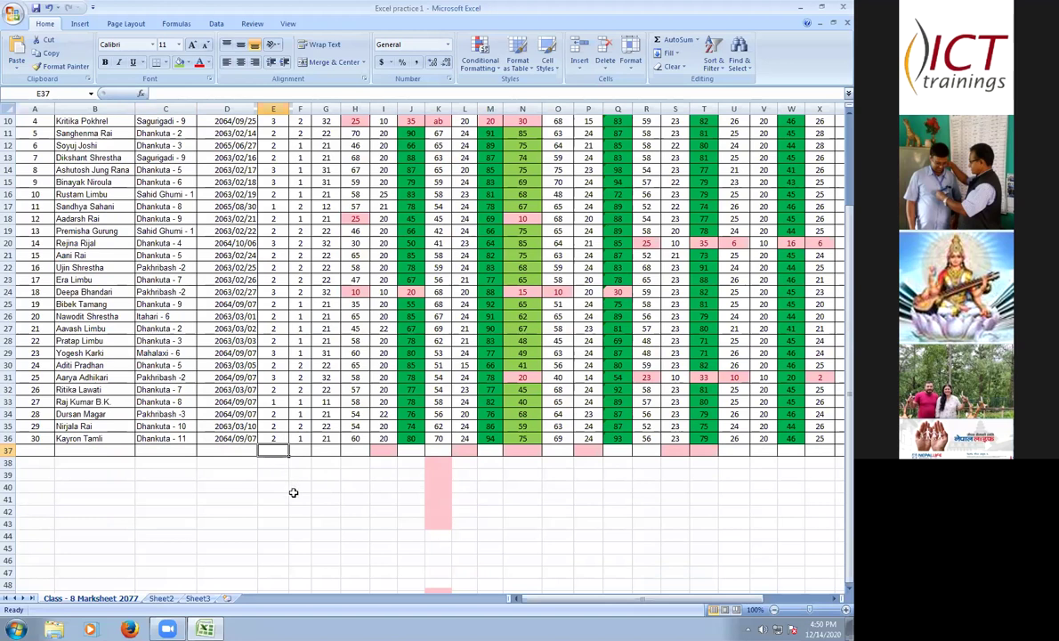
pyautogui.press('Down')
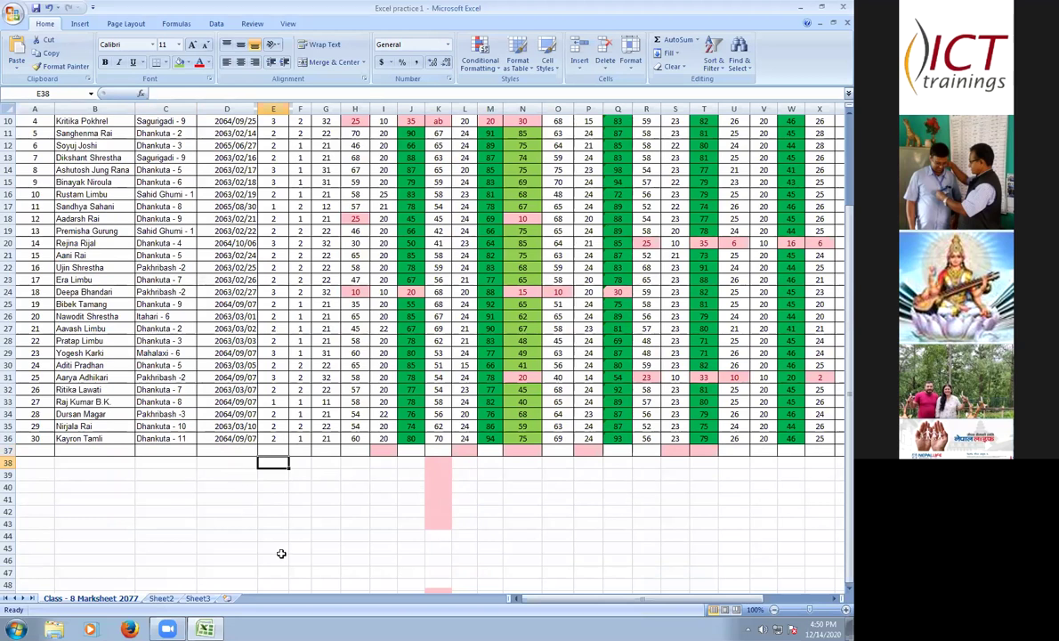
pyautogui.press('Left')
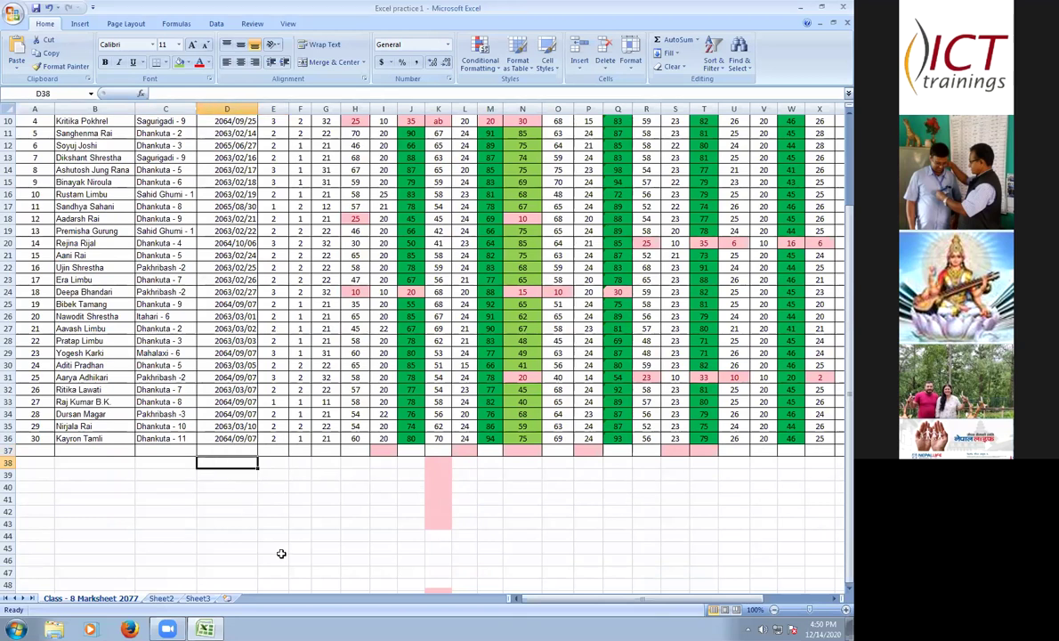
pyautogui.write('1')
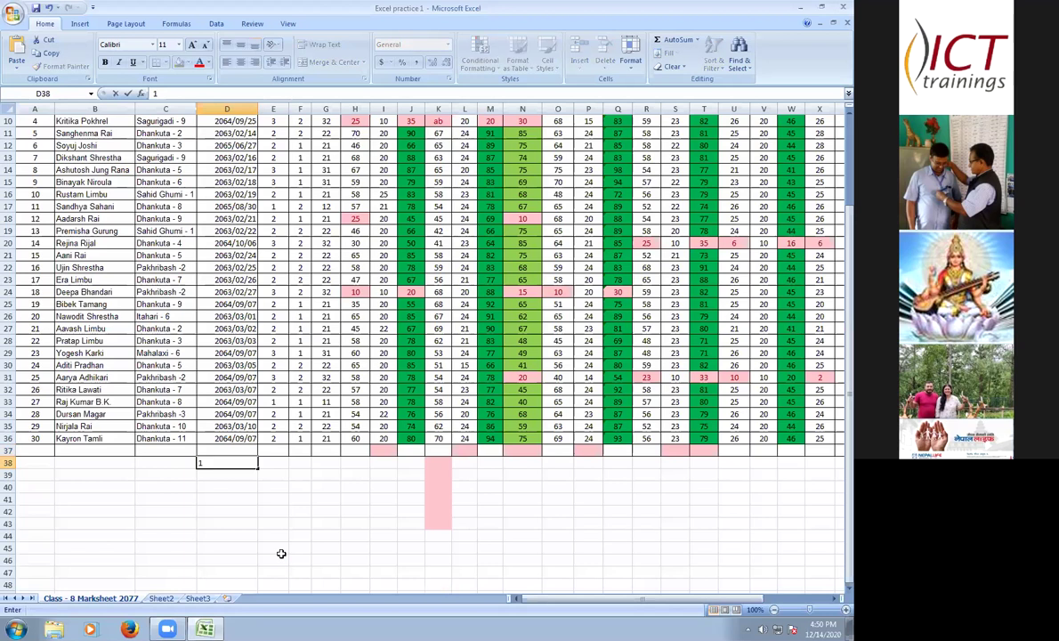
pyautogui.hotkey('ctrl', 'Return')
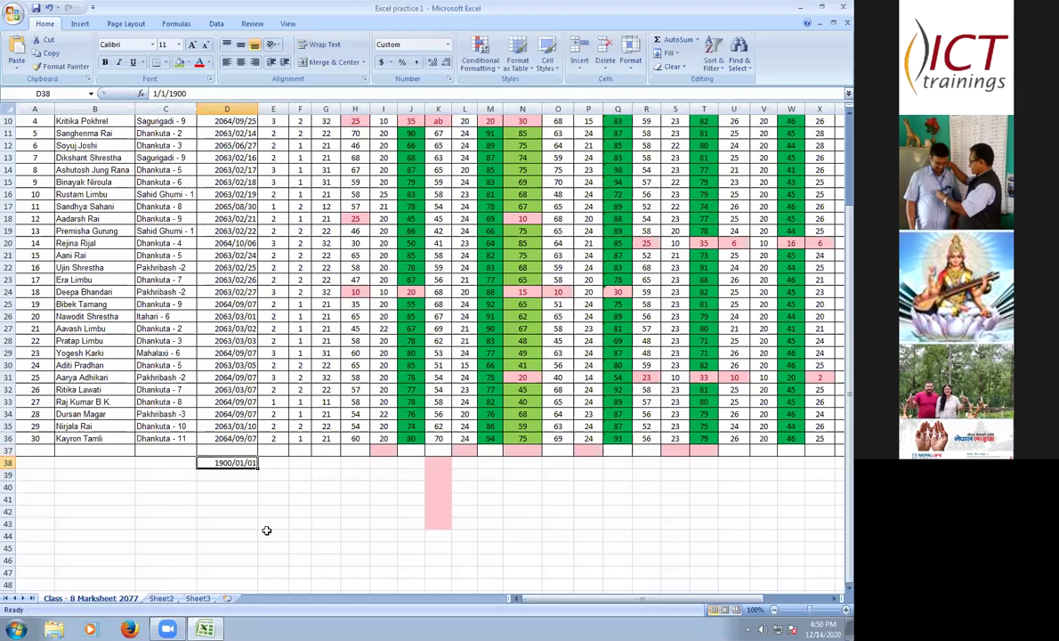
pyautogui.press('Delete')
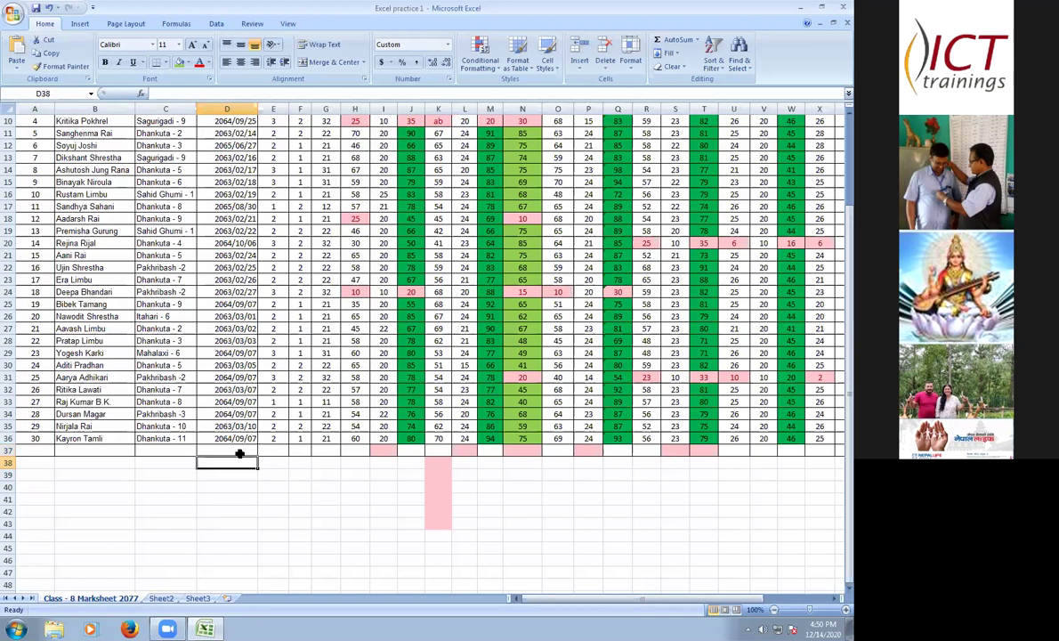
# - Apply the Number format to the range D38:D49
pyautogui.moveTo(237, 462); pyautogui.dragTo(227, 593)
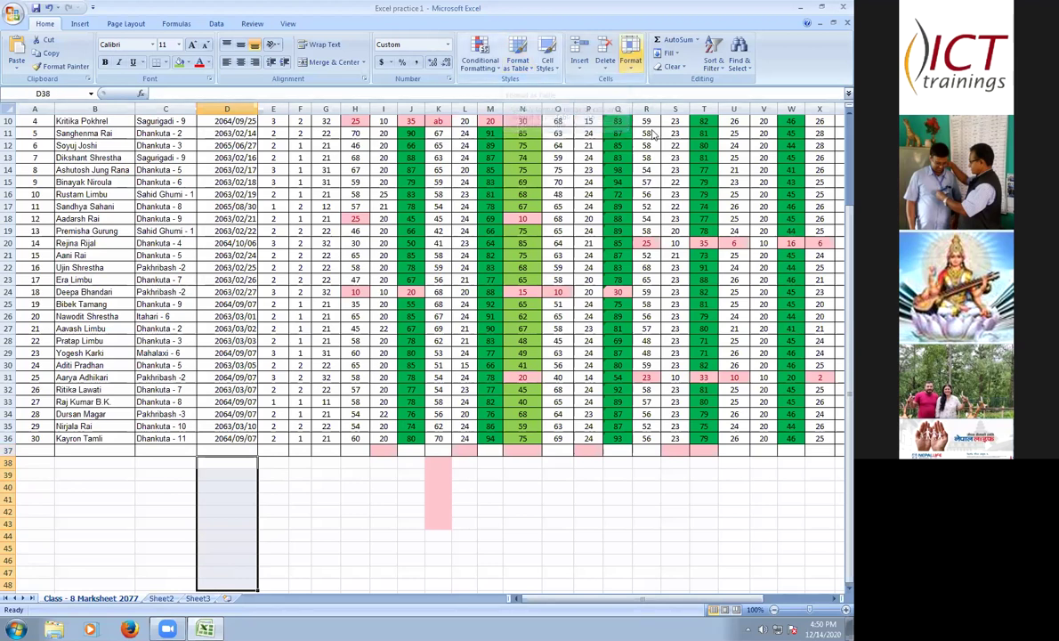
pyautogui.click(630, 55)
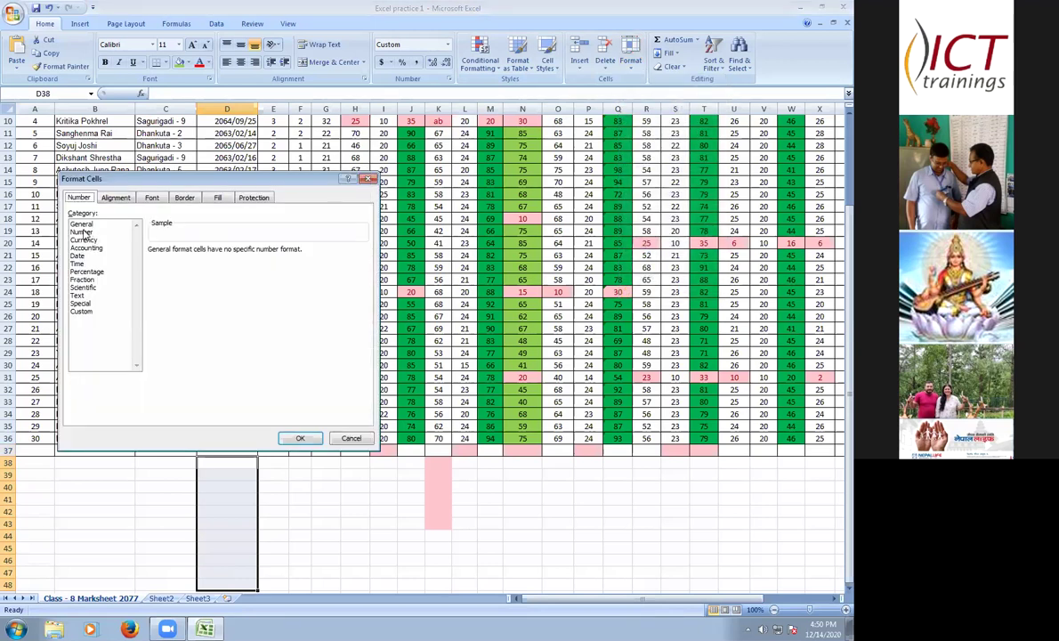
pyautogui.click(89, 232)
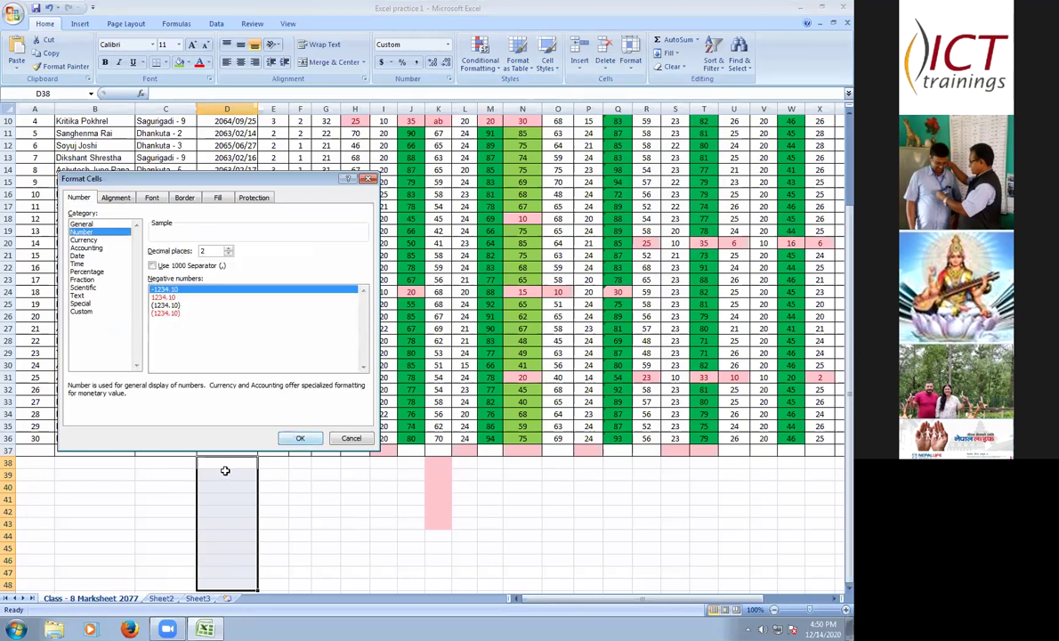
pyautogui.press('Return')
# - Enter the Ethnic codes 1, 2 and 3 in D38:D40
pyautogui.write('1')
pyautogui.press('Down')
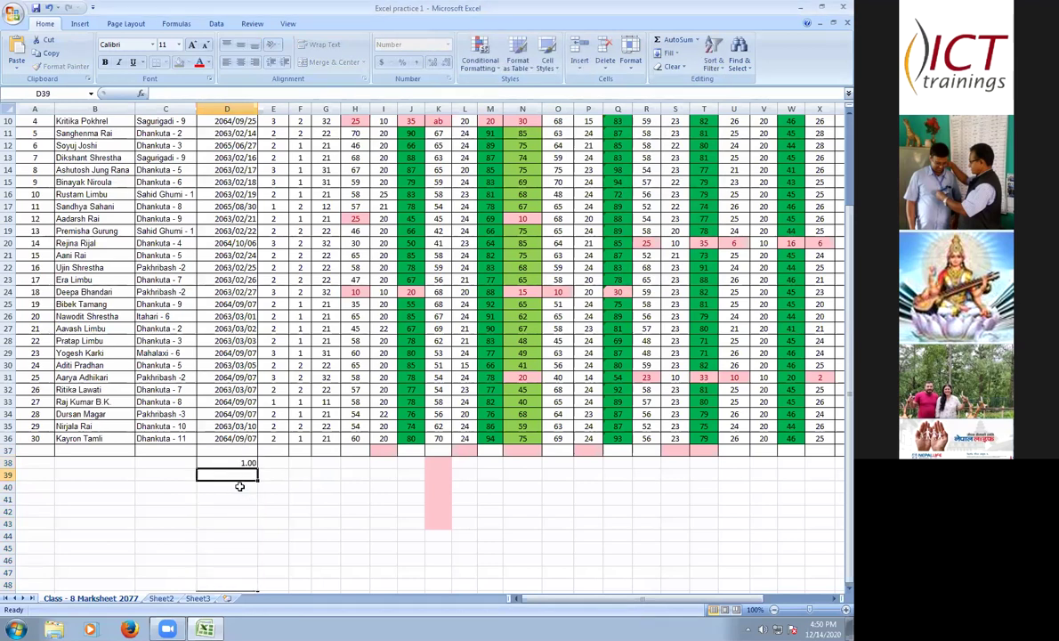
pyautogui.write('2')
pyautogui.press('Return')
pyautogui.write('2')
pyautogui.press('Return')
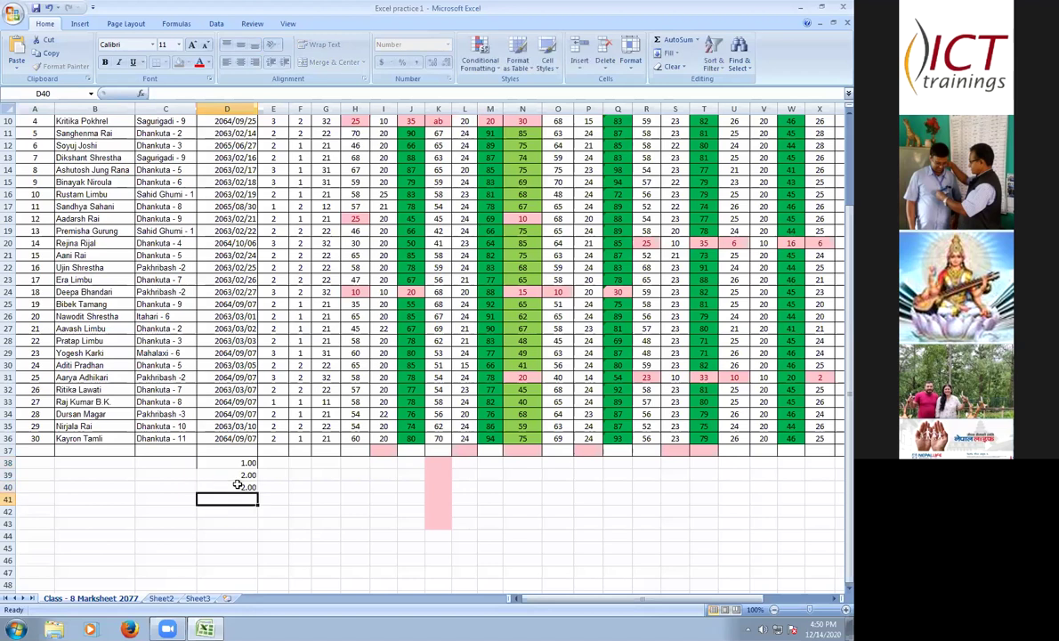
pyautogui.click(237, 485)
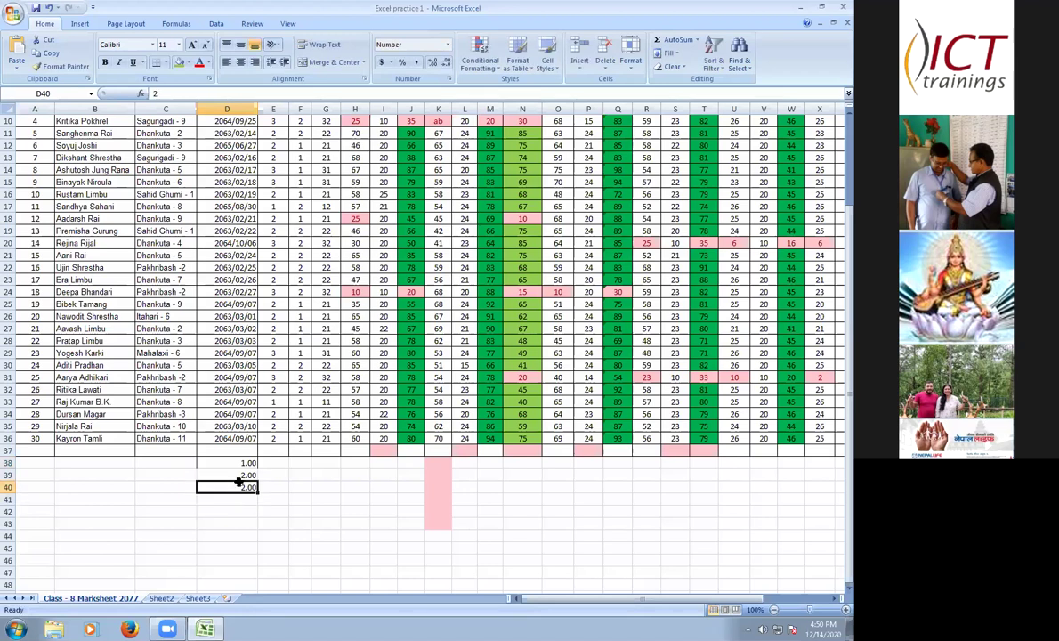
pyautogui.write('3')
pyautogui.press('Return')
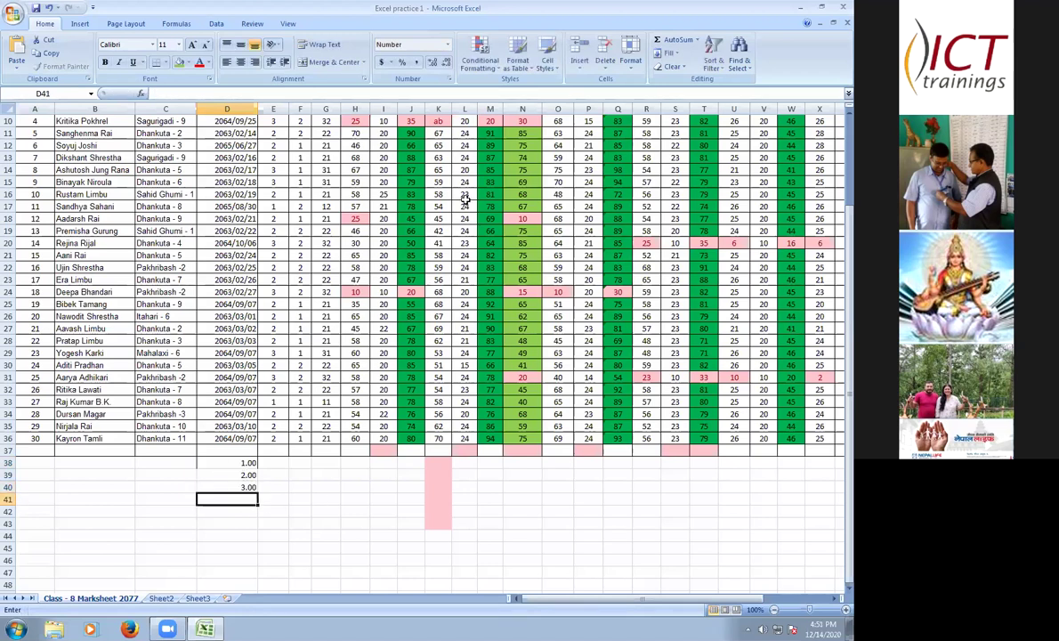
# - Decrease the decimals on D38:D42 so the codes display as whole numbers
pyautogui.moveTo(226, 462); pyautogui.dragTo(227, 511)
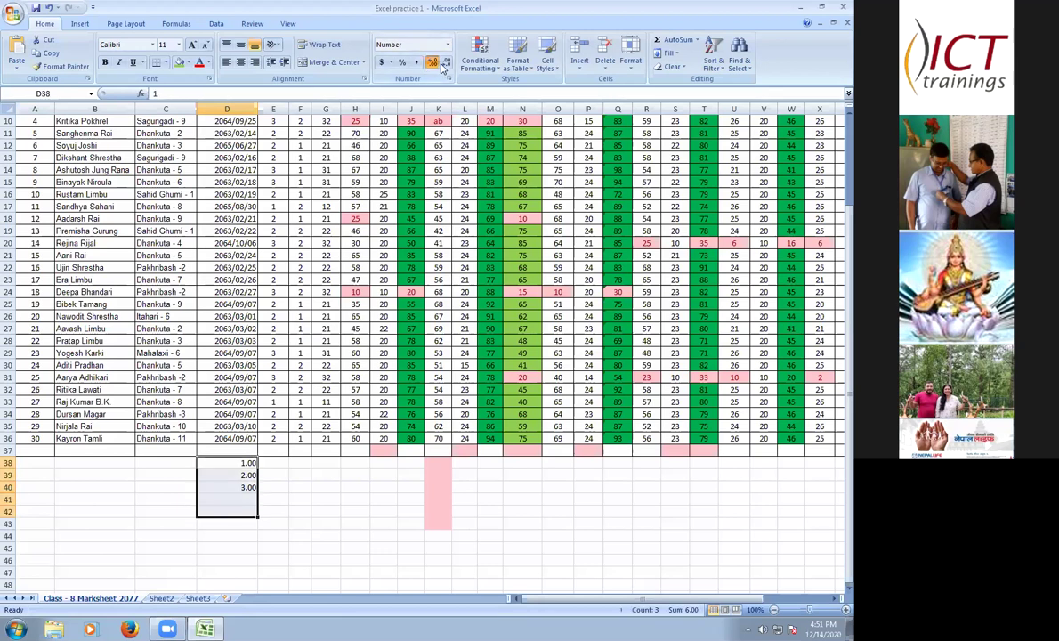
pyautogui.click(432, 62)
pyautogui.click(445, 62)
pyautogui.click(445, 62)
pyautogui.click(446, 62)
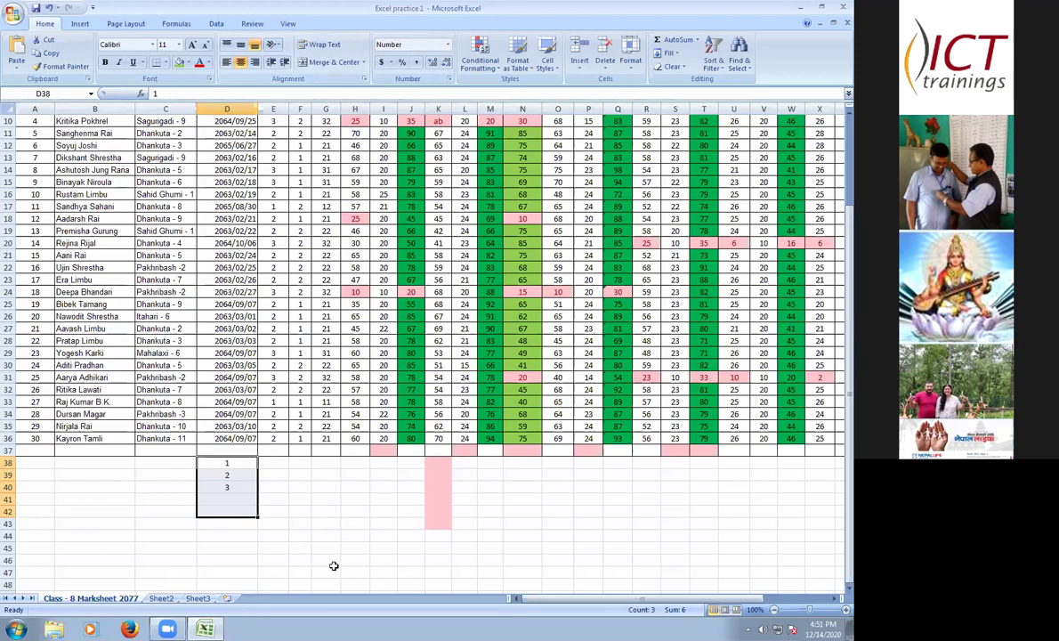
pyautogui.press('Right')
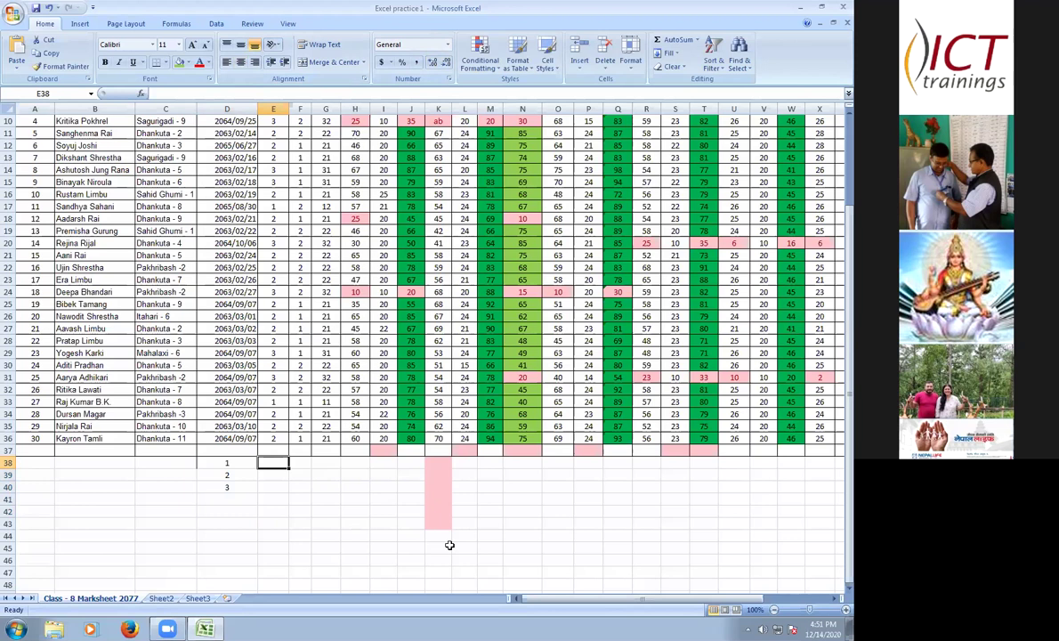
# - Enter an unfinished =count in E38 beside code 1, then re-maximize the Excel window
pyautogui.write('=')
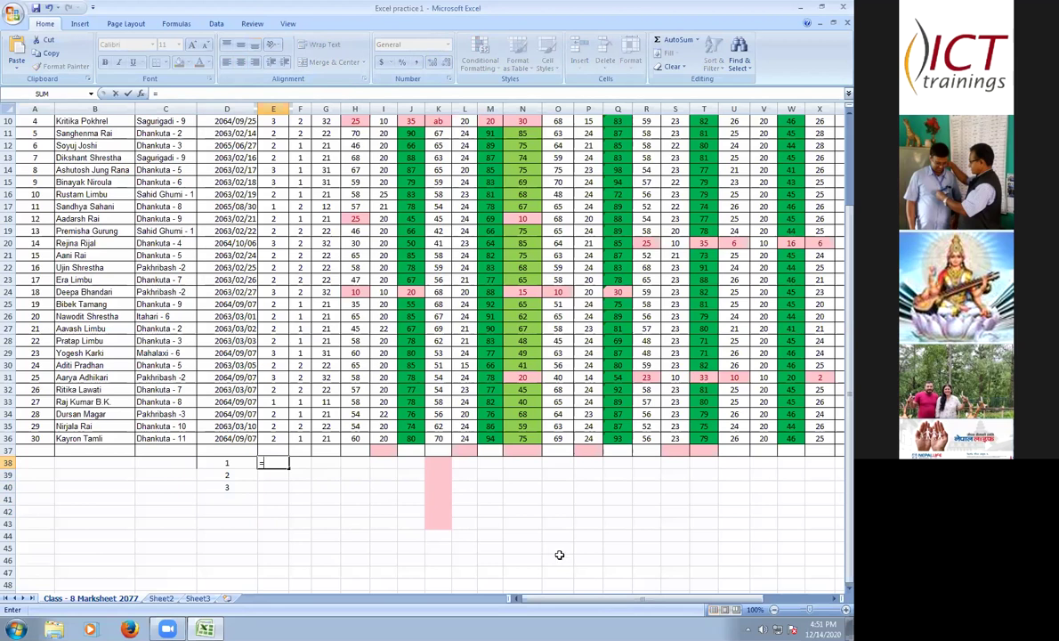
pyautogui.write('cou')
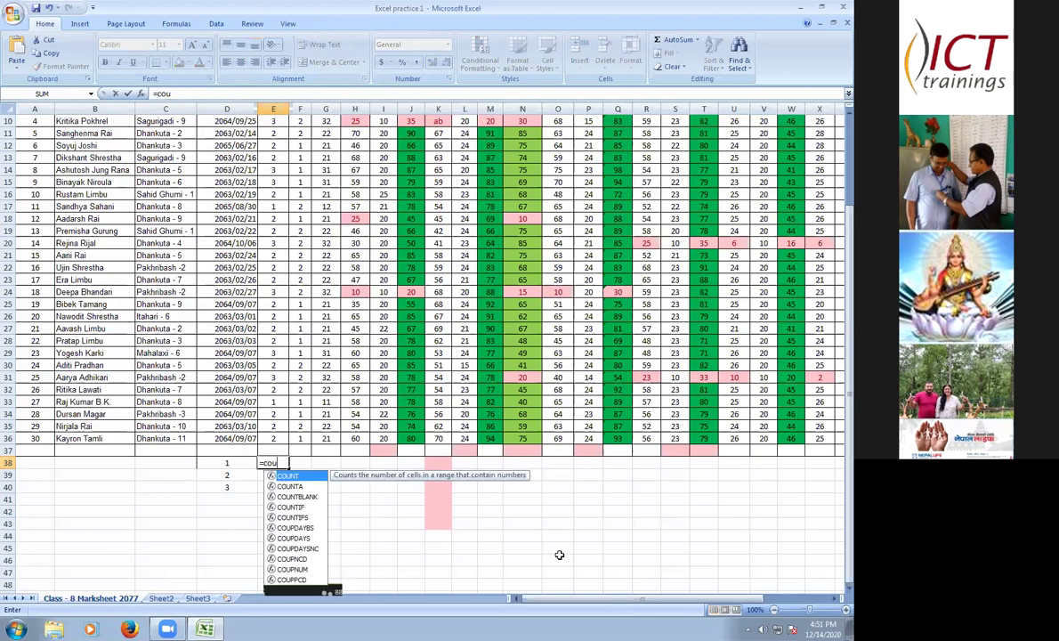
pyautogui.write('nt')
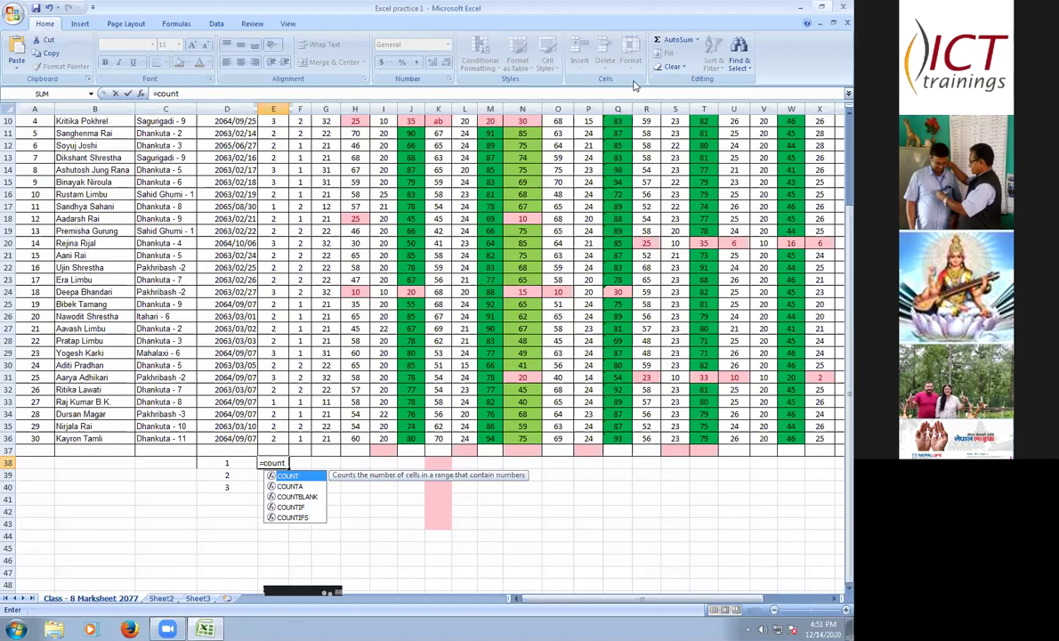
pyautogui.click(823, 10)
pyautogui.press('super+Up')
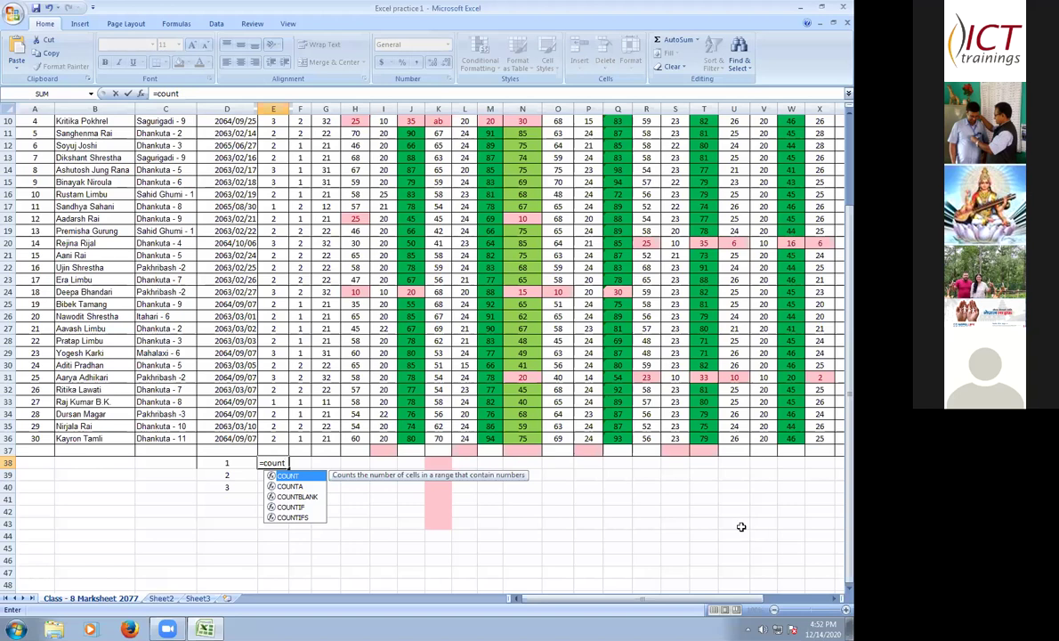
# - Commit the =count entry in E38 and zoom the sheet in for easier reading
pyautogui.click(608, 546)
pyautogui.moveTo(808, 611); pyautogui.dragTo(811, 614)
pyautogui.scroll(3, 761, 575)
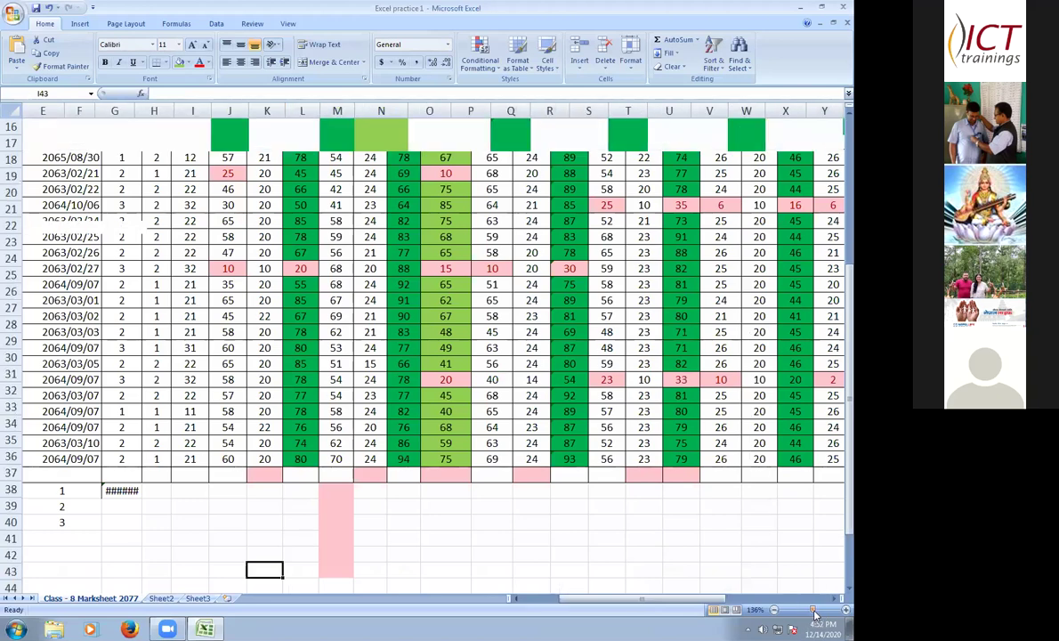
pyautogui.scroll(-2, 134, 371)
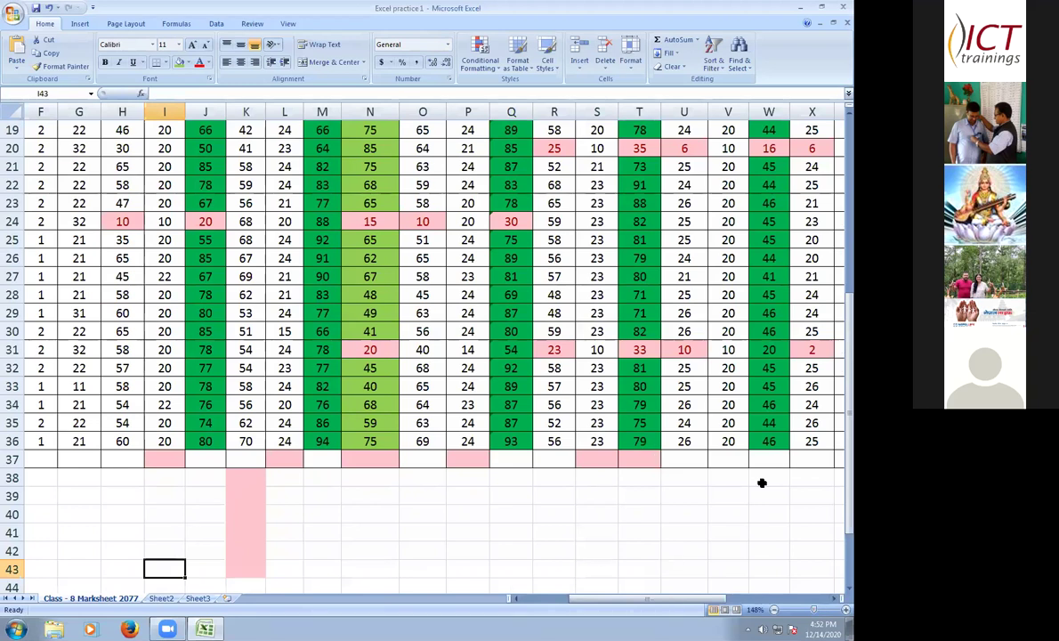
pyautogui.scroll(-3, 760, 482)
pyautogui.scroll(-1, 498, 471)
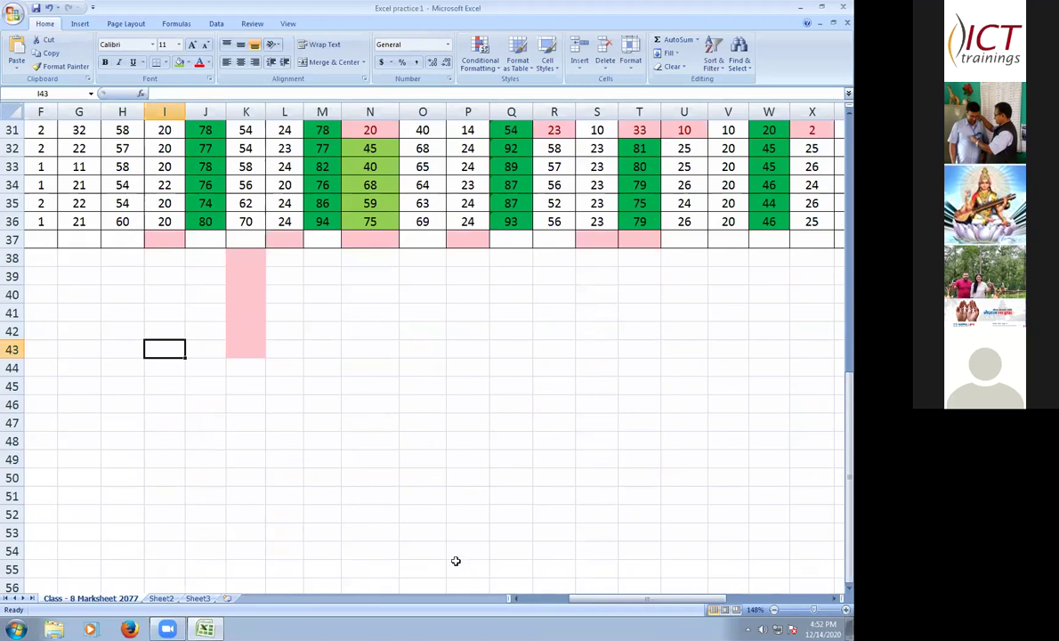
# - Return to E38 and delete its broken =count entry
pyautogui.press('Left')
pyautogui.press('Left')
pyautogui.press('Left')
pyautogui.press('Left')
pyautogui.press('Left')
pyautogui.press('Left')
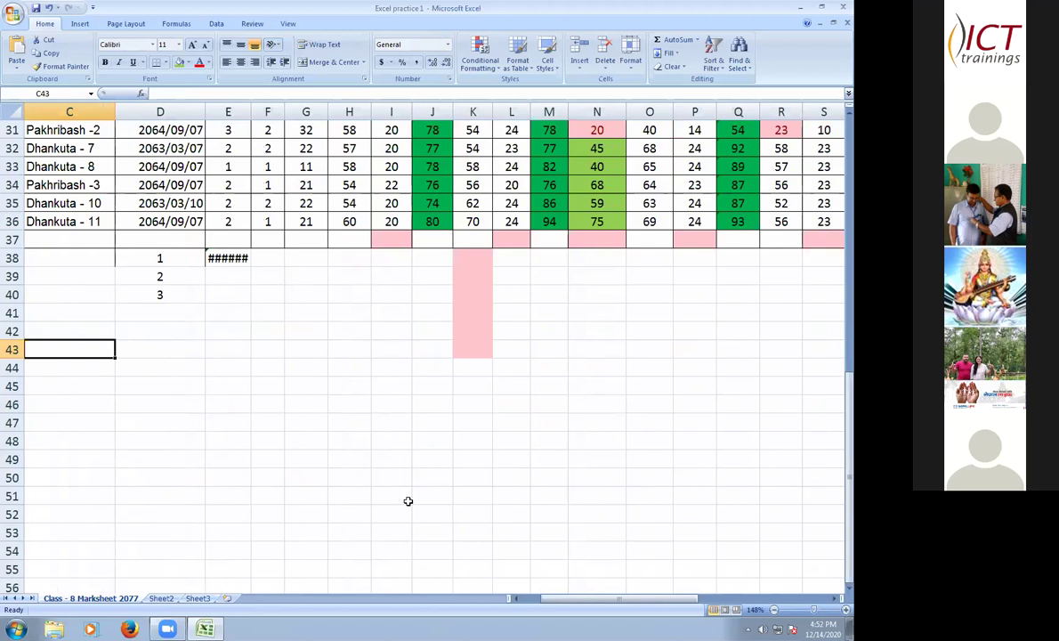
pyautogui.press('Up')
pyautogui.press('Up')
pyautogui.press('Up')
pyautogui.press('Up')
pyautogui.press('Up')
pyautogui.press('Right')
pyautogui.press('Right')
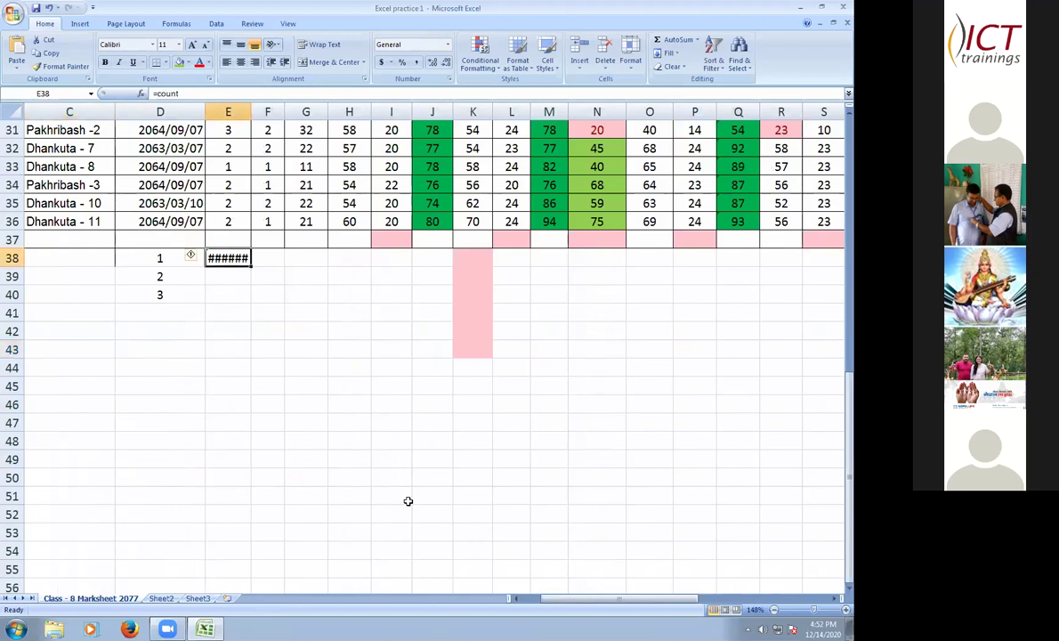
pyautogui.press('Delete')
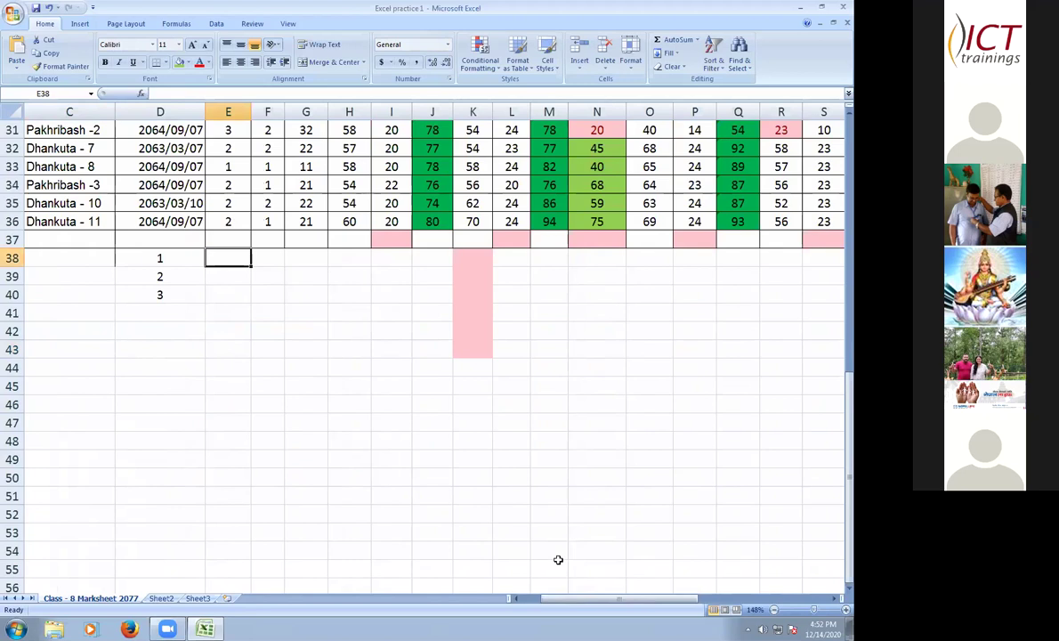
# - Enter =count if (E7:E36,"1") in E38, prompting Excel to suggest =countif(E7:E36,"1")
pyautogui.write('=count')
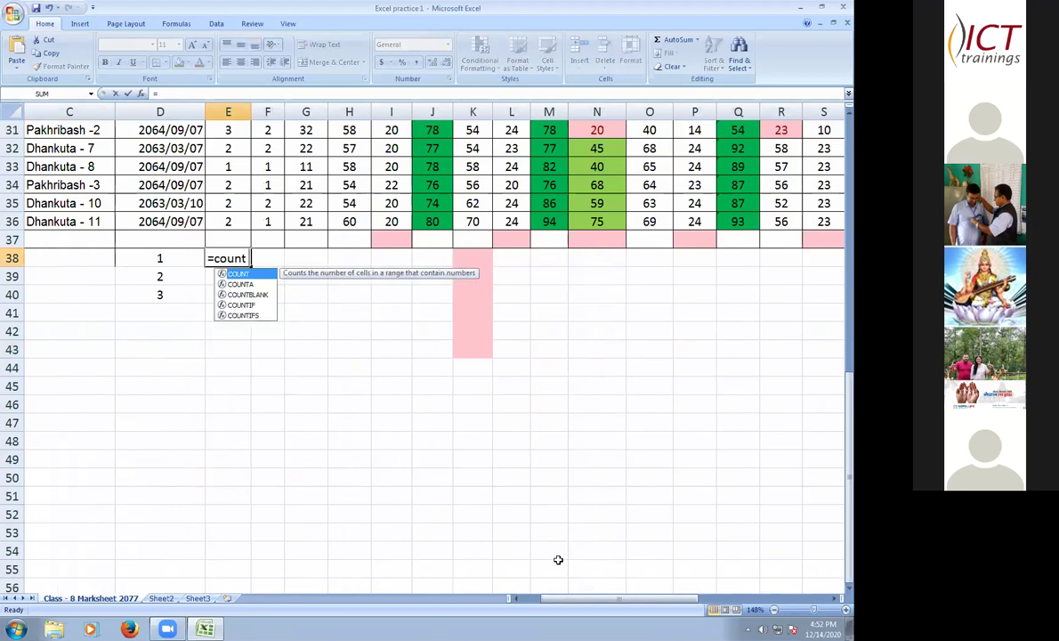
pyautogui.write(' if')
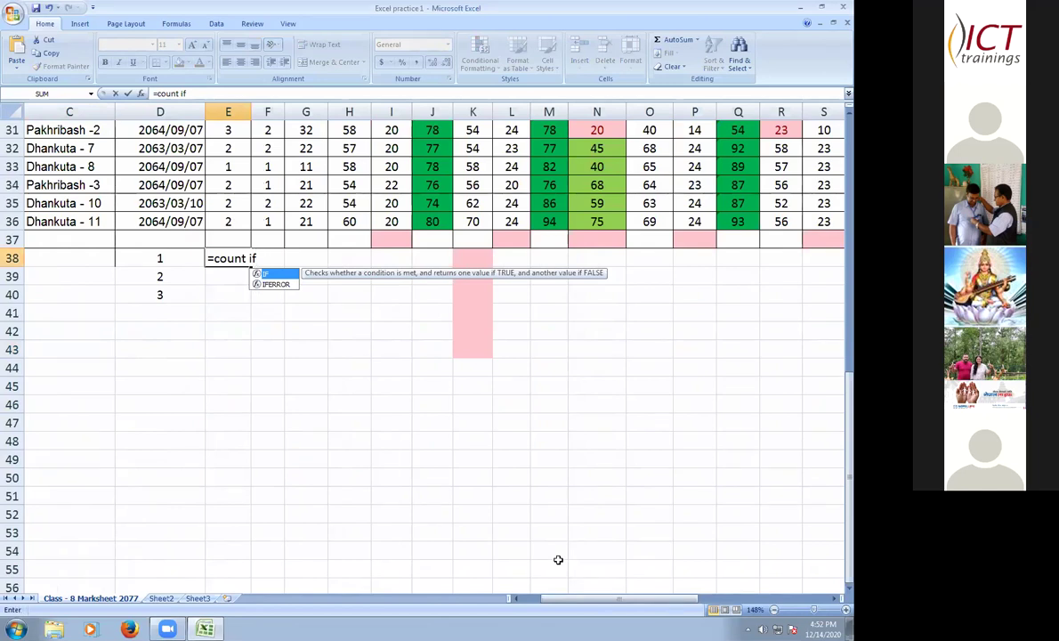
pyautogui.write(' (')
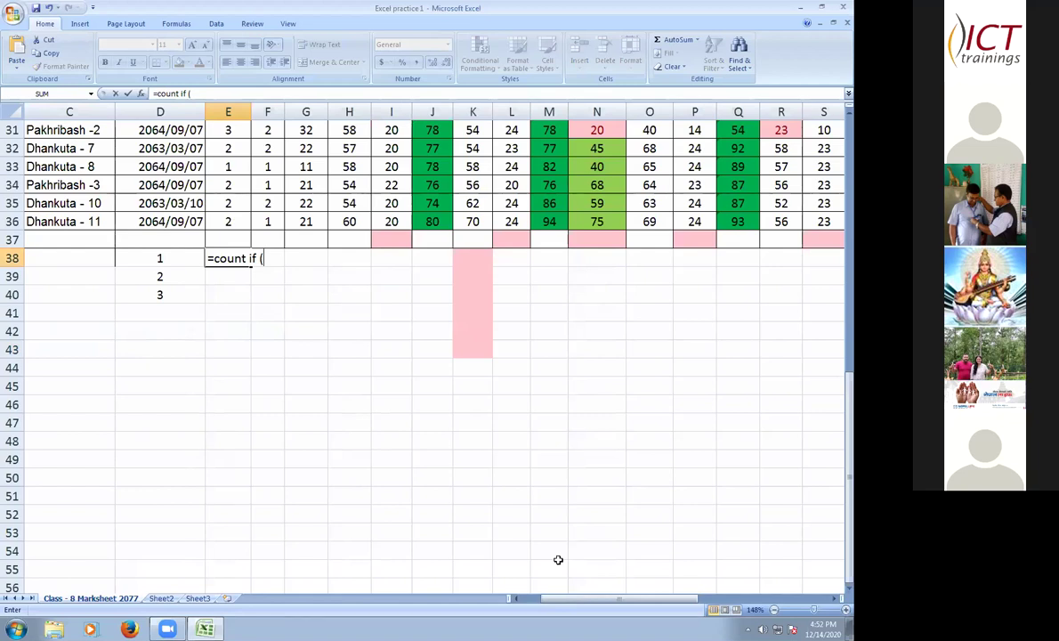
pyautogui.scroll(4, 558, 559)
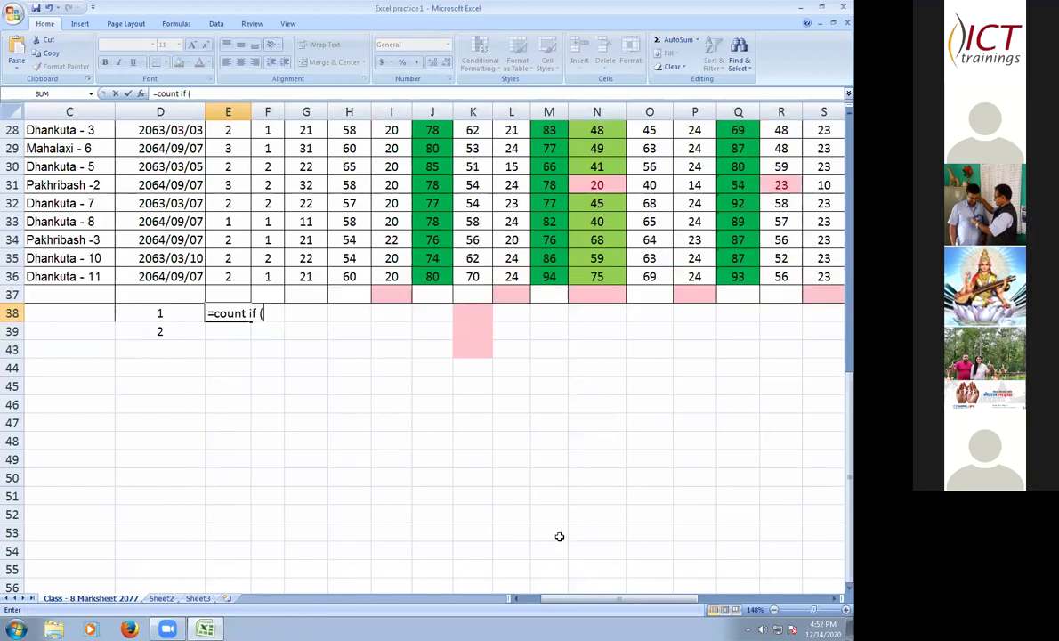
pyautogui.scroll(6, 559, 533)
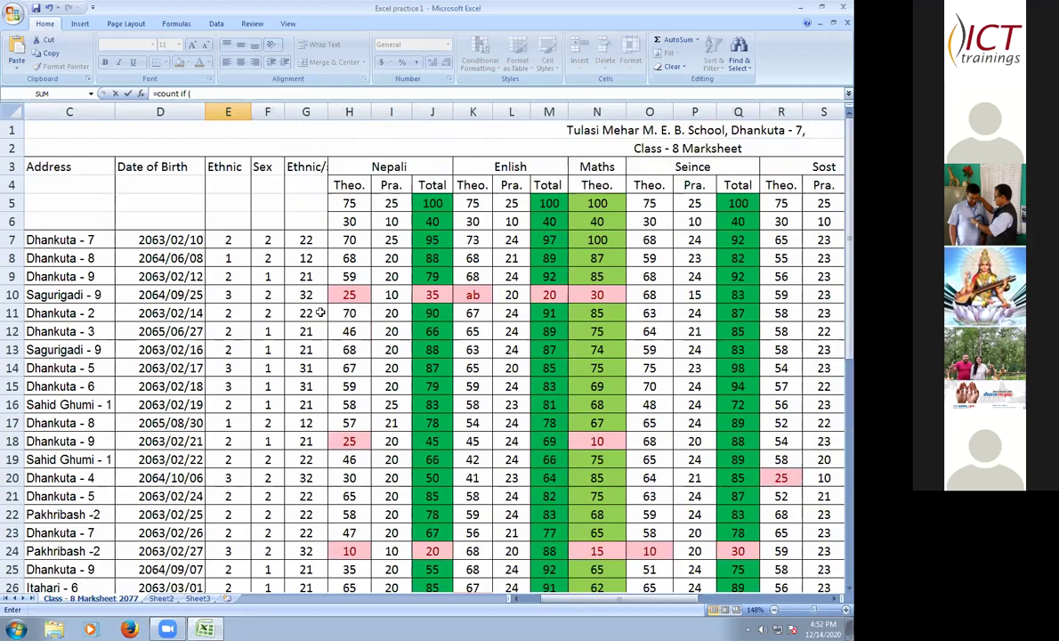
pyautogui.scroll(-7, 539, 450)
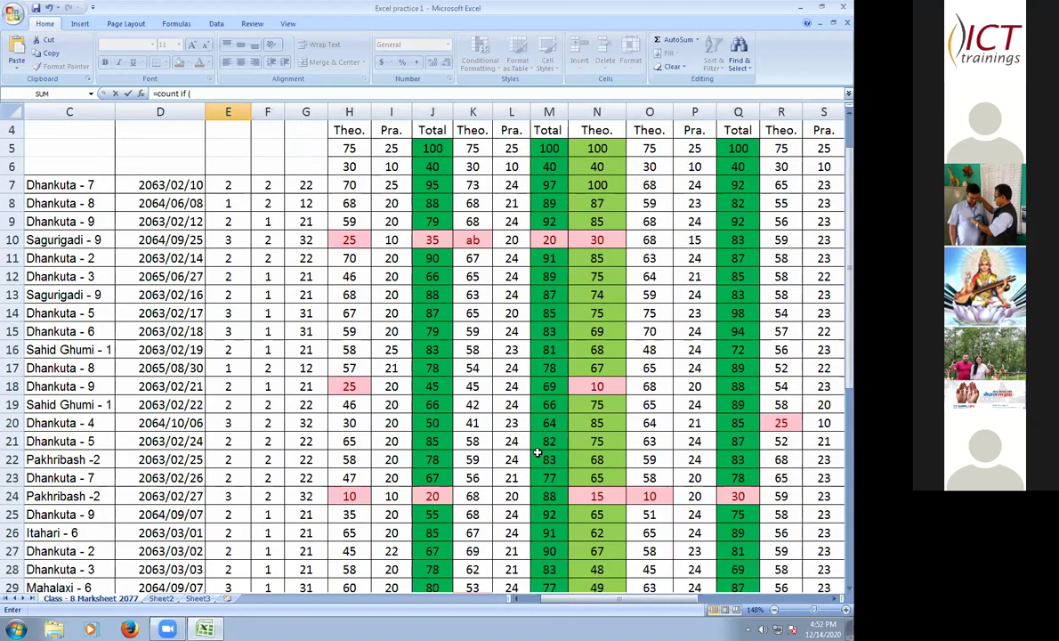
pyautogui.scroll(-1, 538, 449)
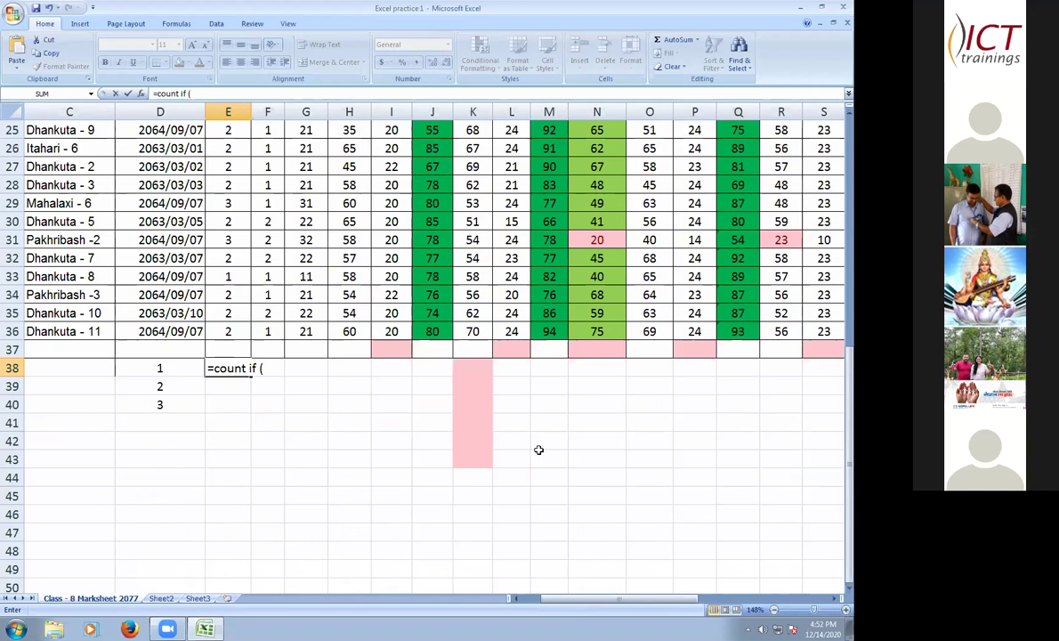
pyautogui.write('E')
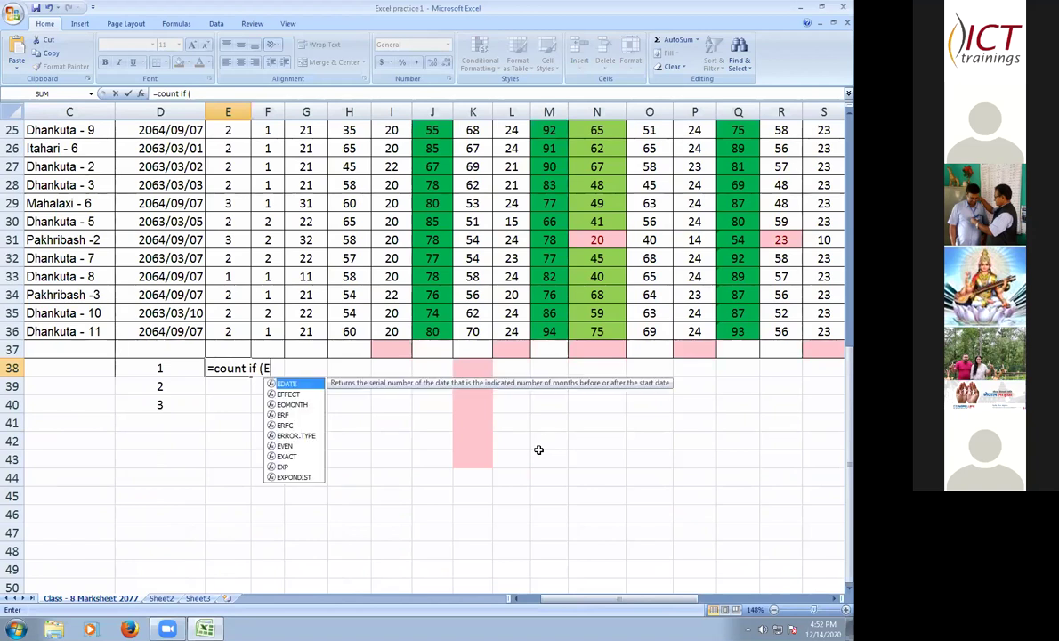
pyautogui.write('7:')
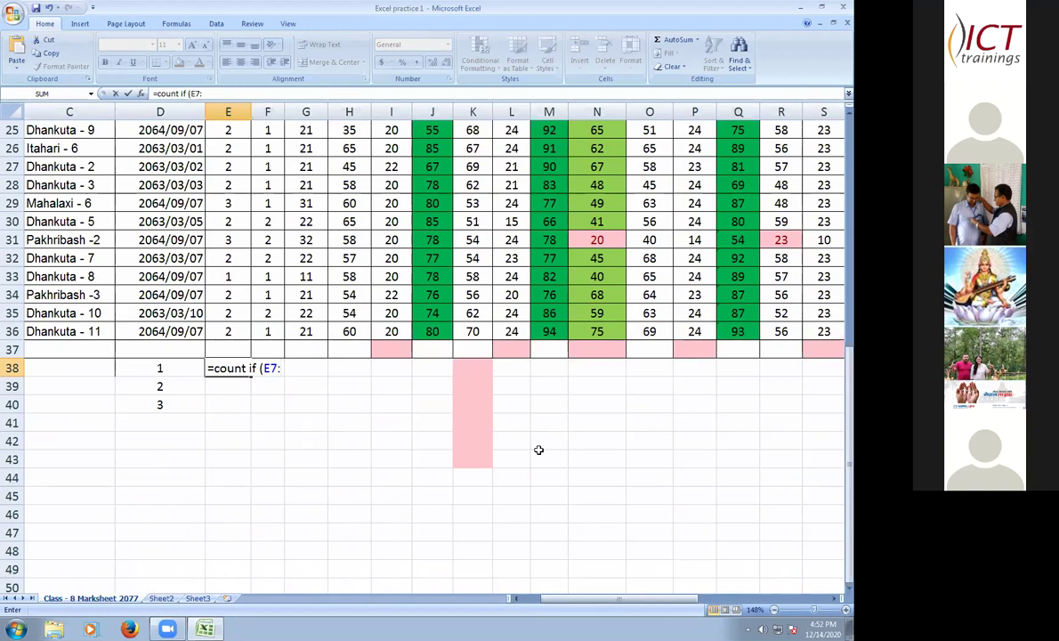
pyautogui.write('E')
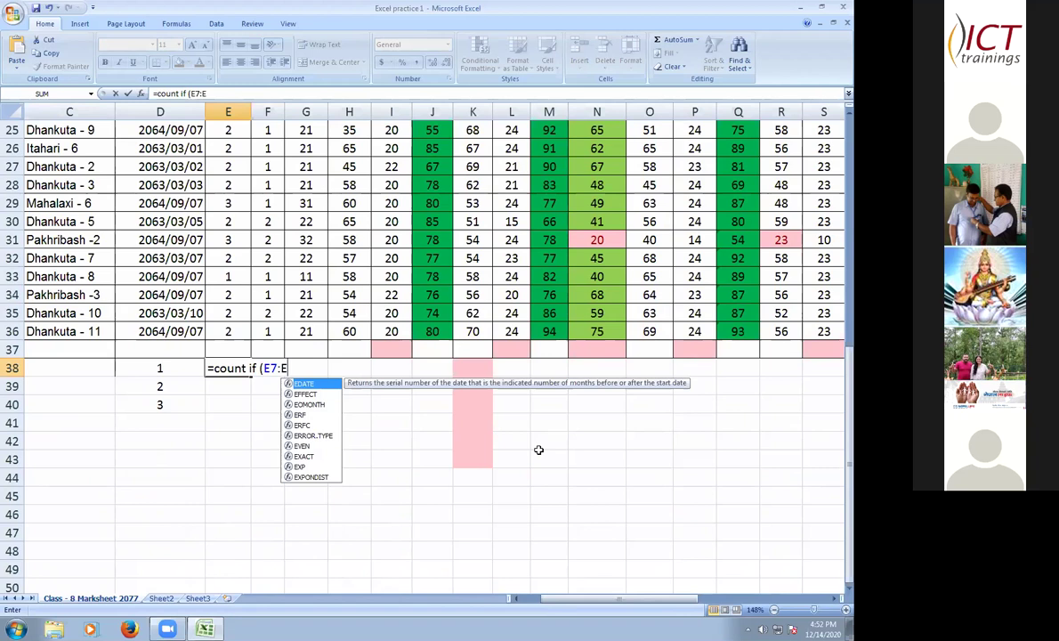
pyautogui.write('36')
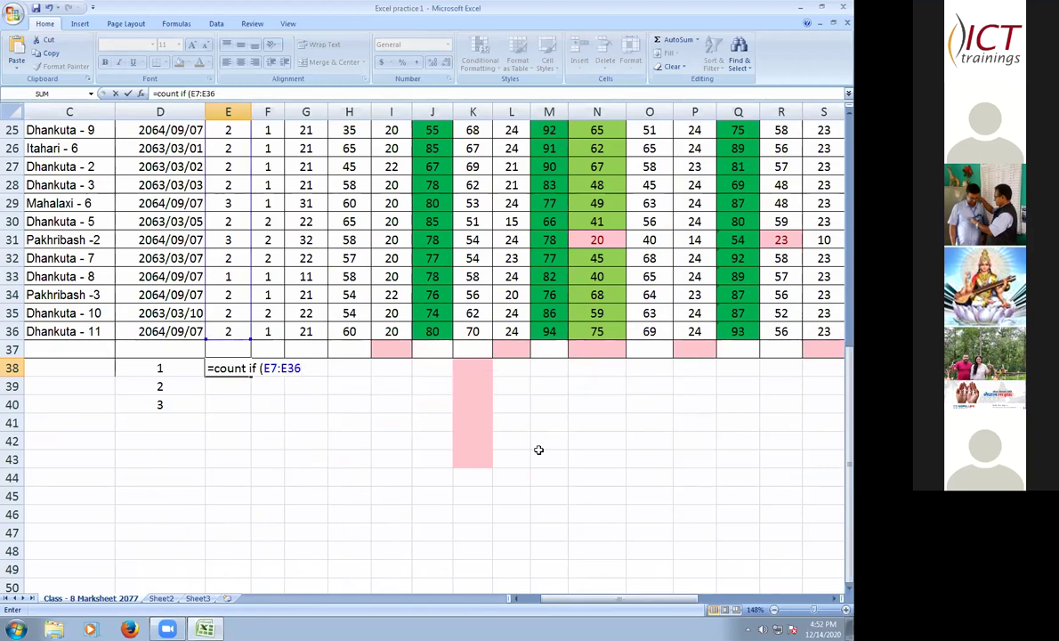
pyautogui.write(',')
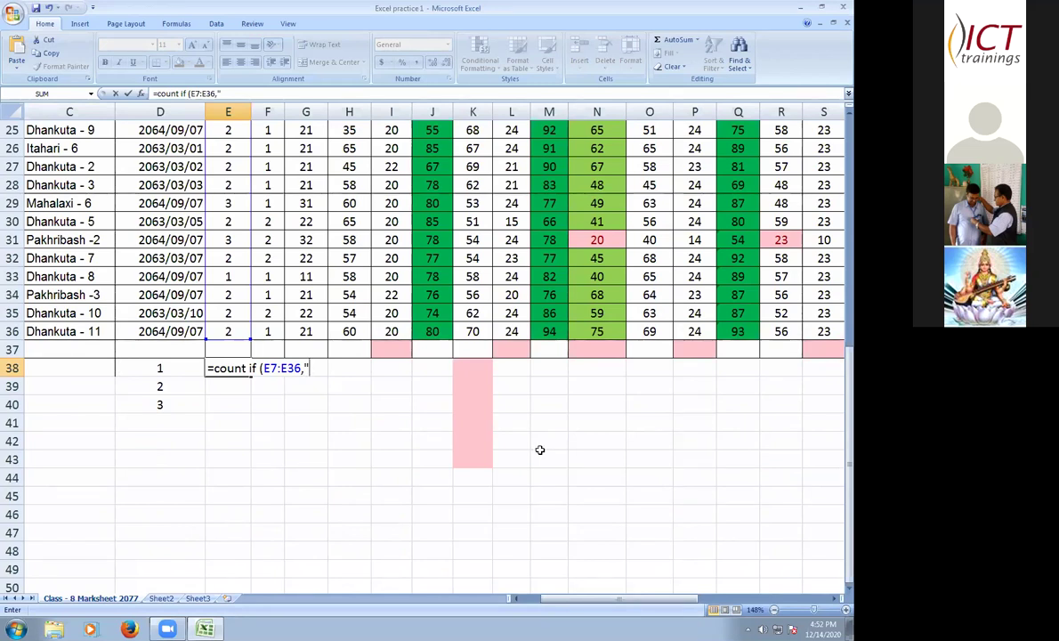
pyautogui.write('1')
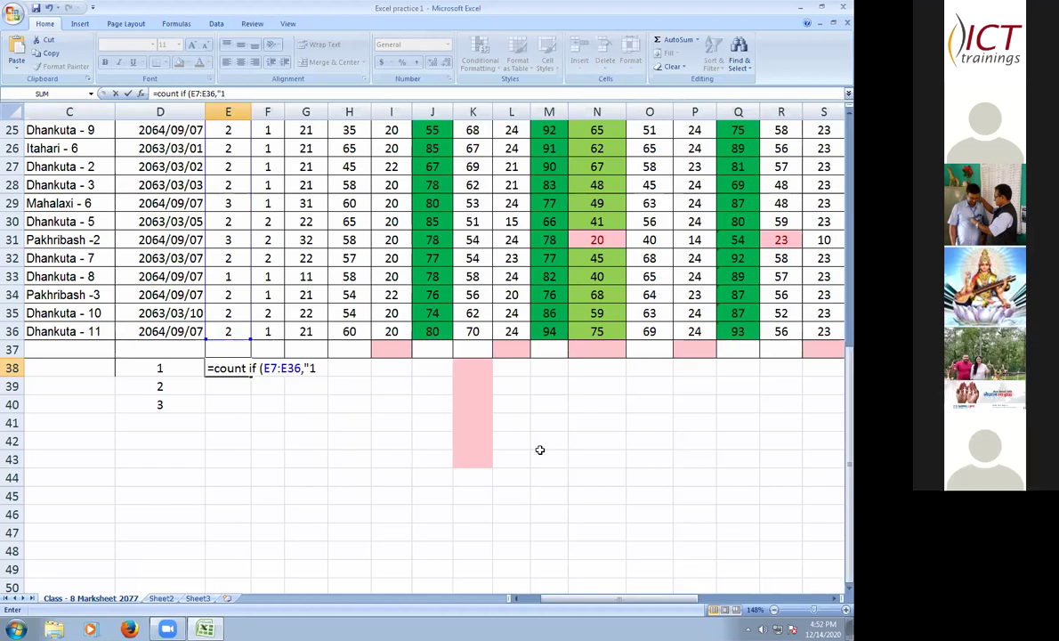
pyautogui.write('")')
pyautogui.press('Return')
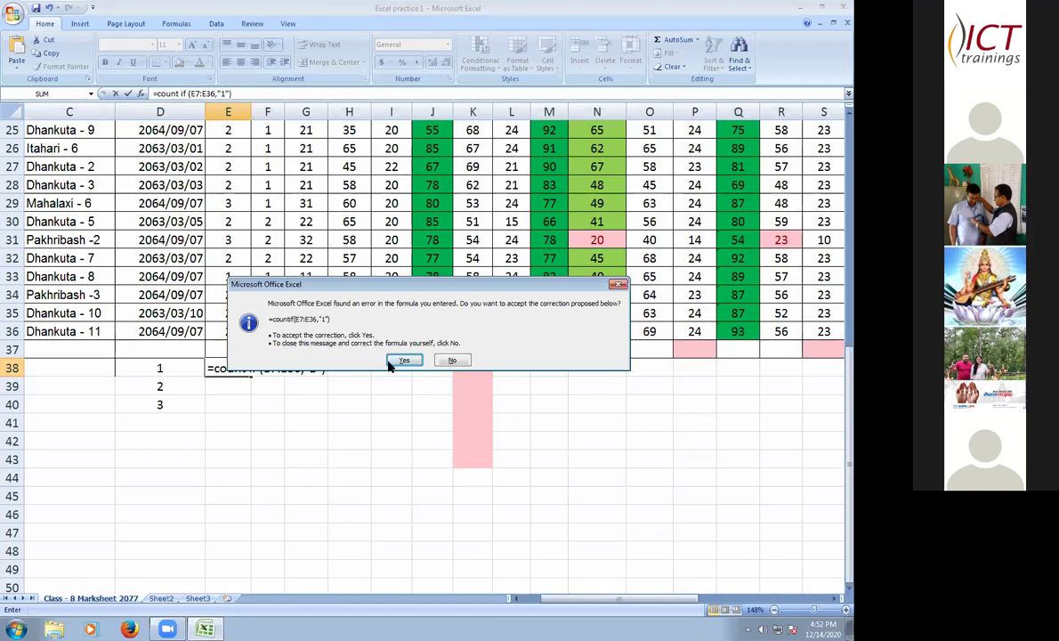
# - Accept the =countif(E7:E36,"1") correction and fill E38 down to E40, giving 3, 3 and 2
pyautogui.click(404, 359)
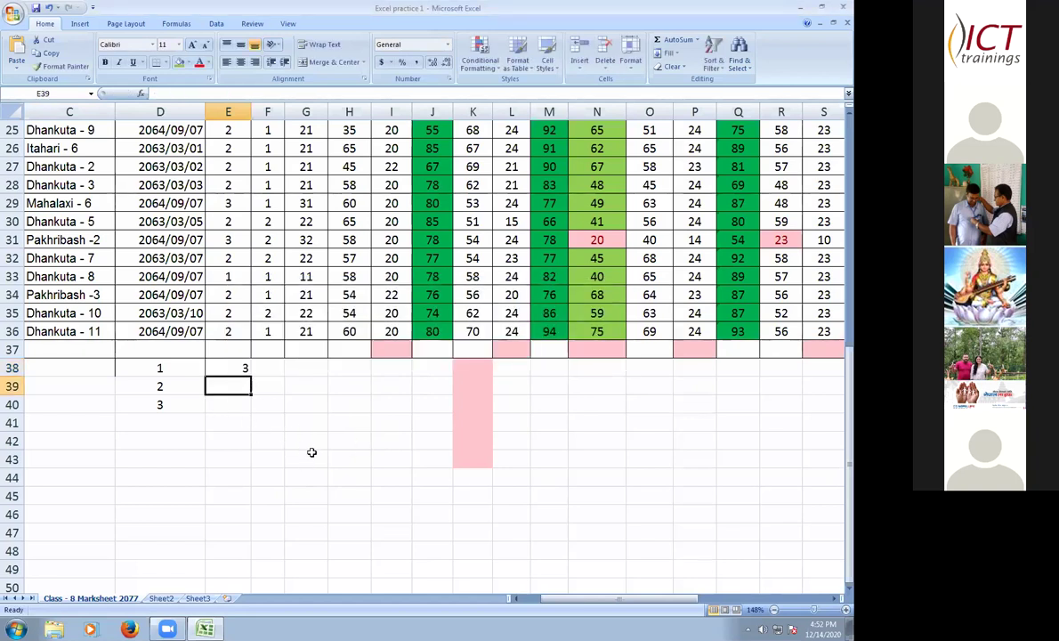
pyautogui.press('Up')
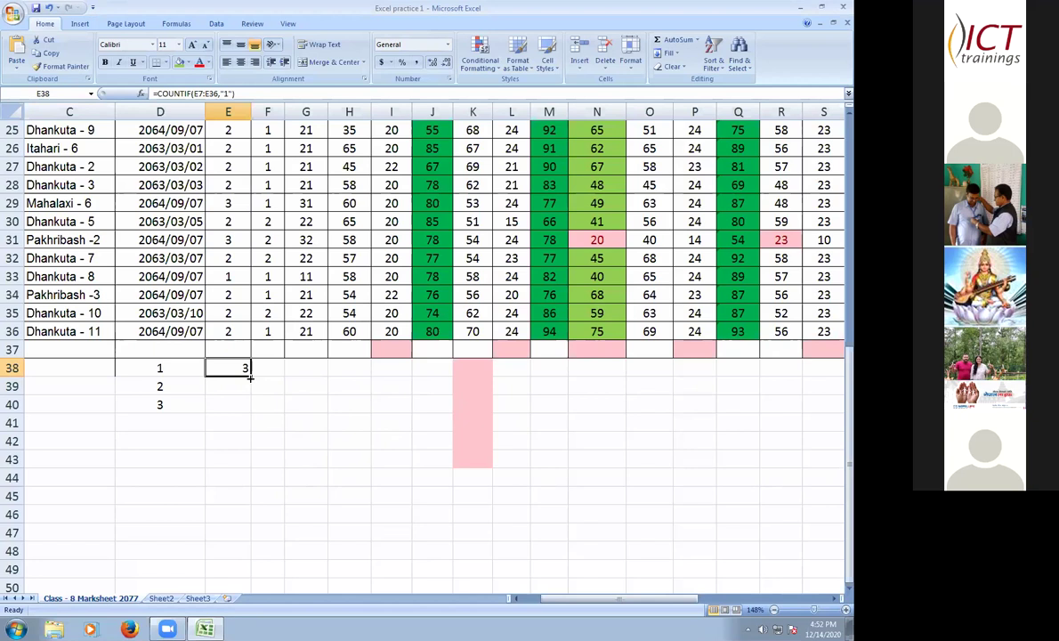
pyautogui.moveTo(247, 369); pyautogui.dragTo(253, 404)
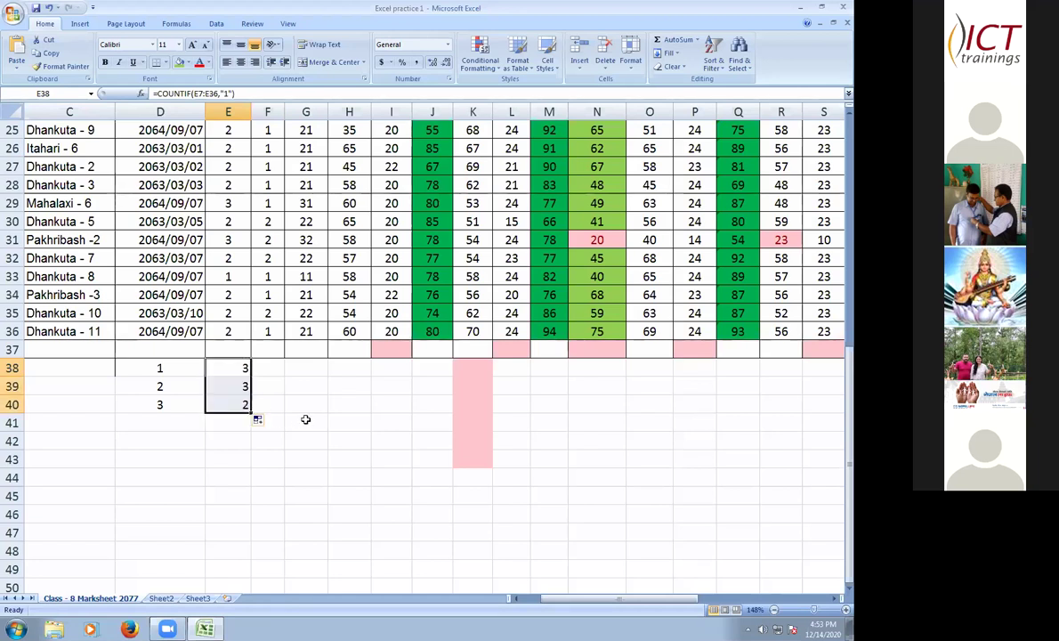
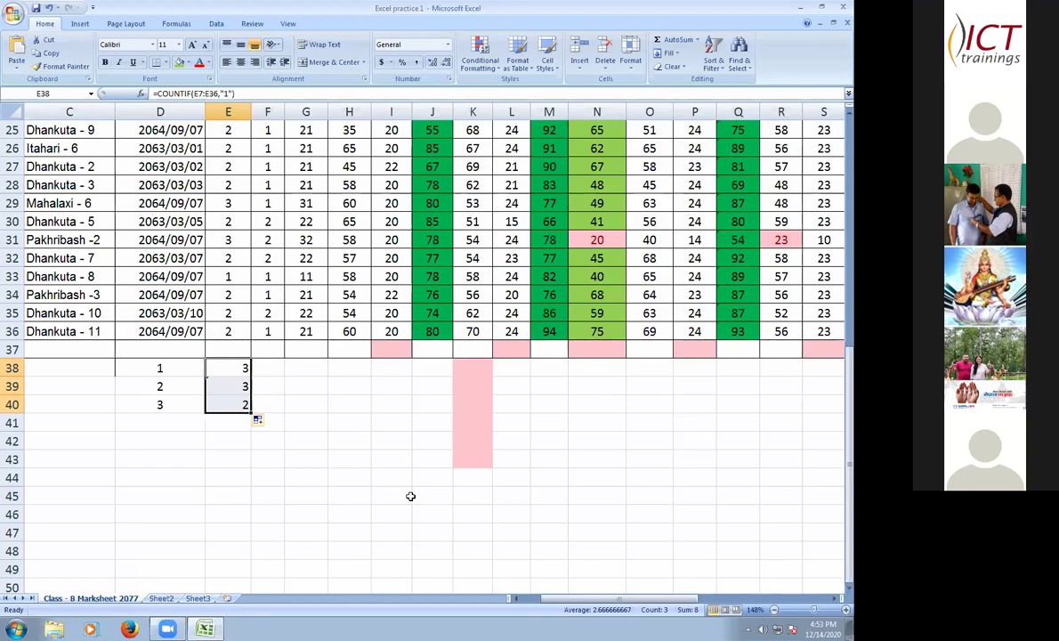
# - Rewrite E39 as =COUNTIF($E$6:$E$36,"2") with an absolute range, giving 20
pyautogui.press('Down')
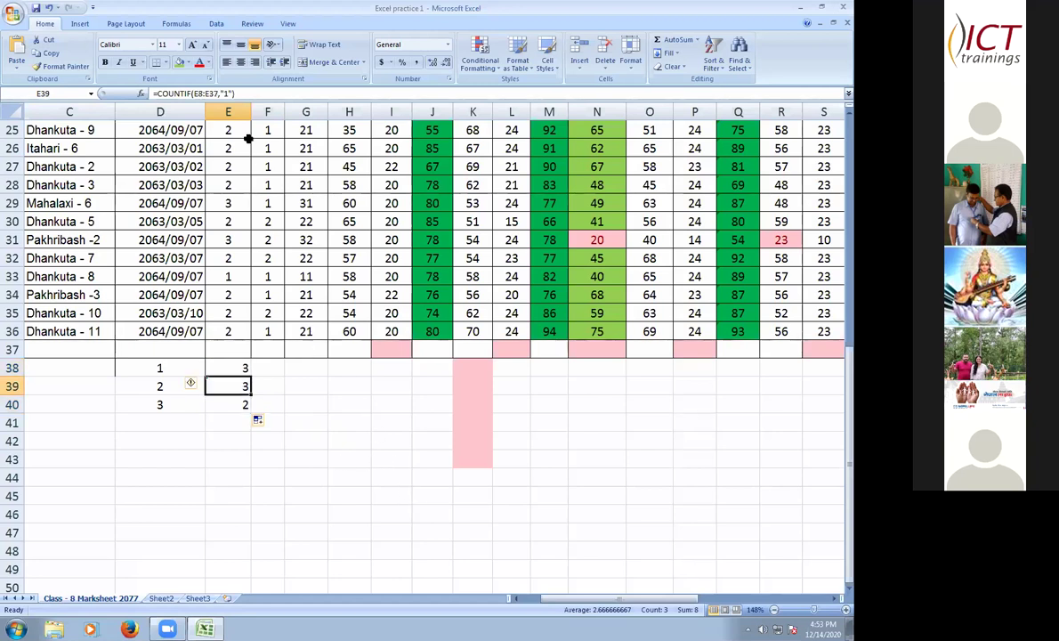
pyautogui.press('F2')
pyautogui.click(226, 94)
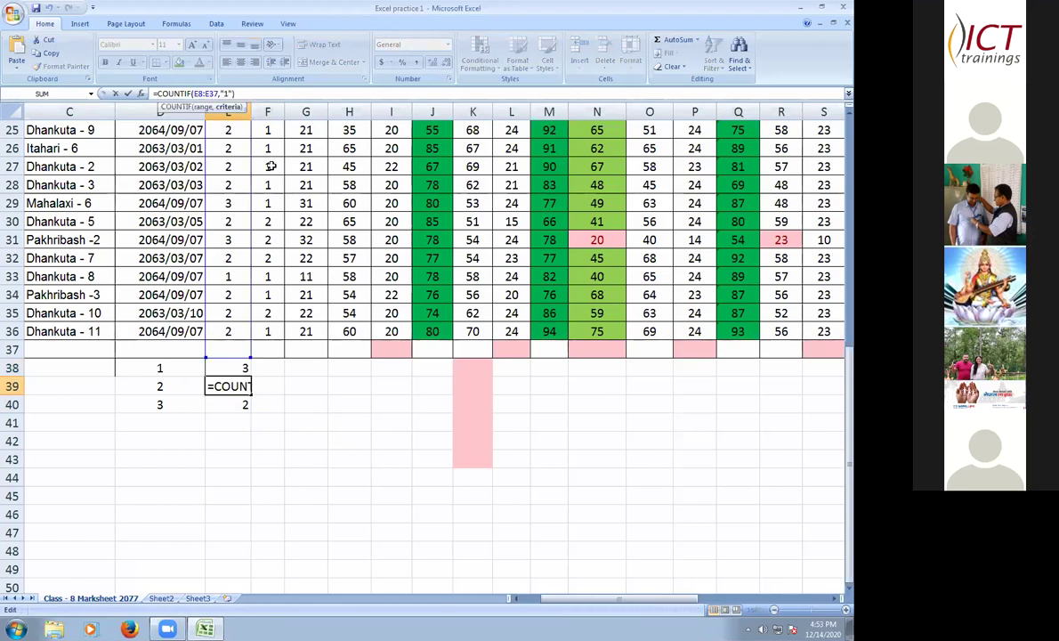
pyautogui.press('BackSpace')
pyautogui.write('2')
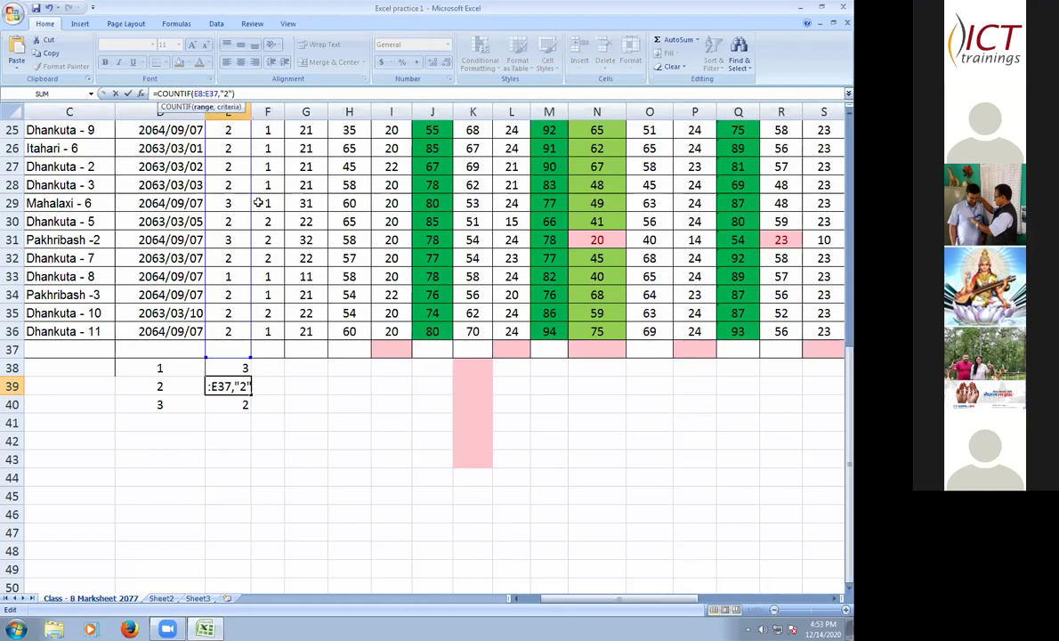
pyautogui.click(224, 108)
pyautogui.press('BackSpace')
pyautogui.write('6')
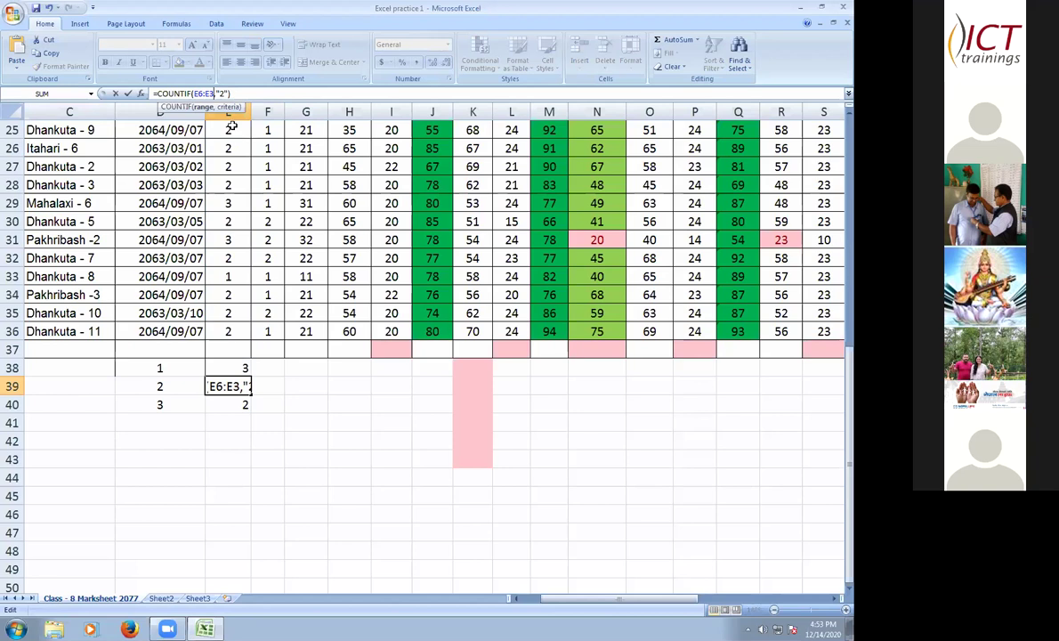
pyautogui.click(196, 92)
pyautogui.press('F4')
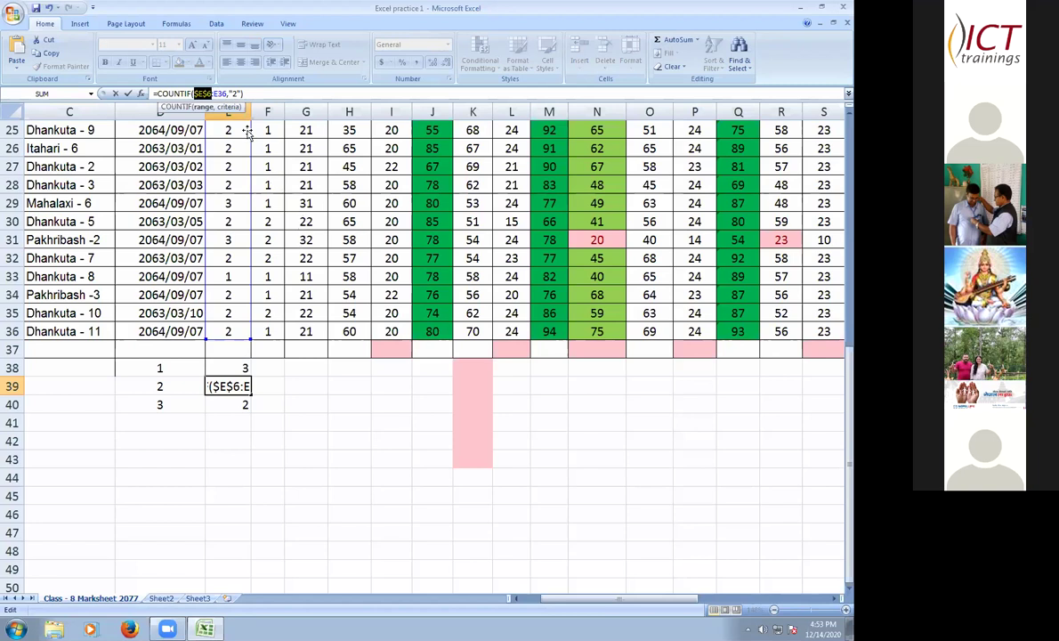
pyautogui.click(203, 92)
pyautogui.press('F4')
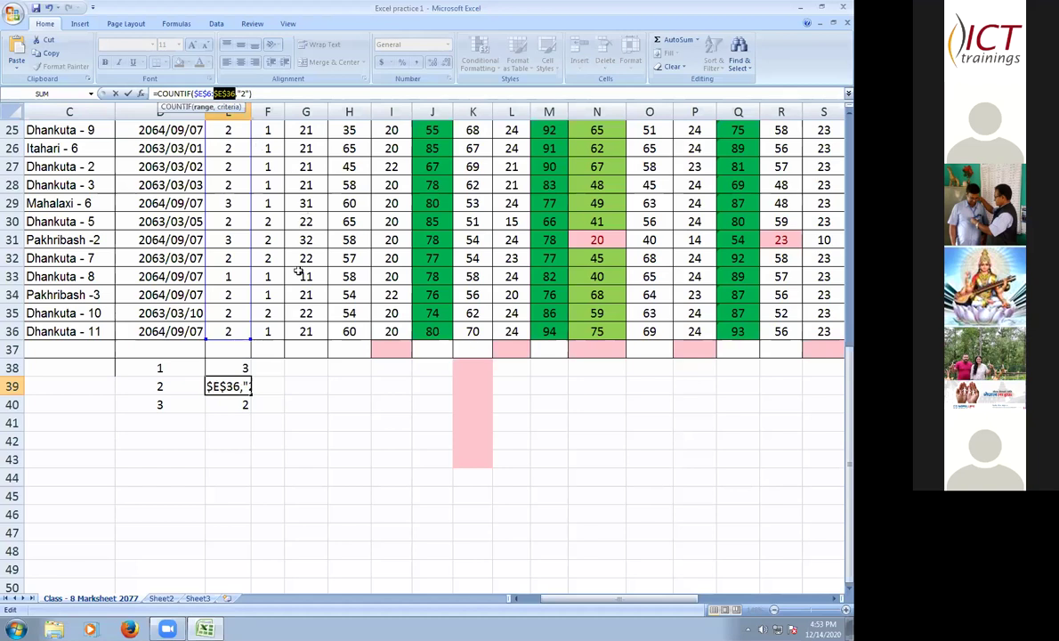
pyautogui.click(268, 92)
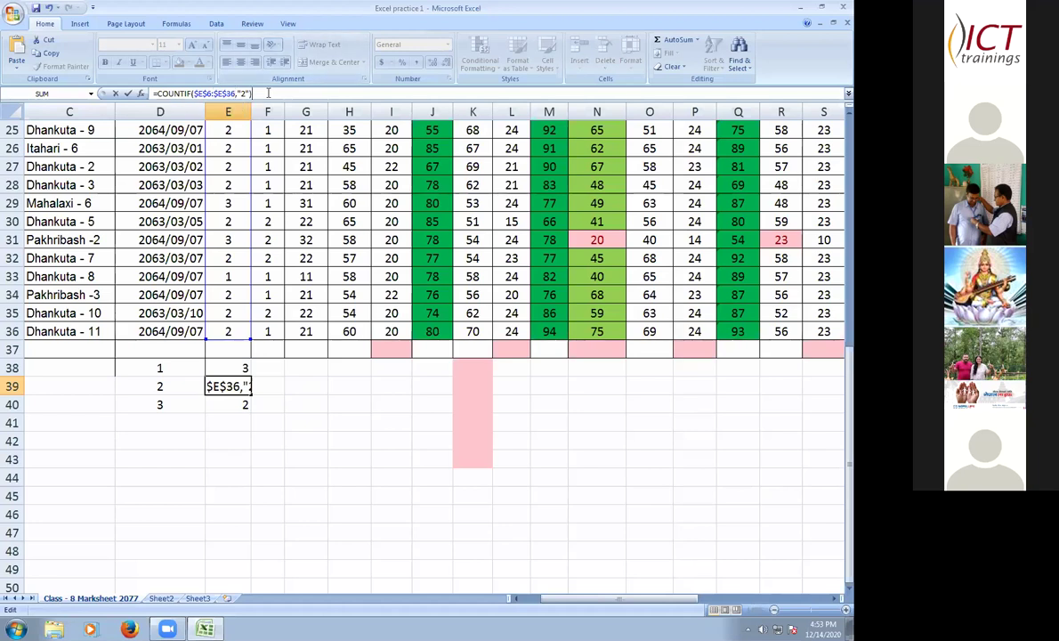
pyautogui.press('Return')
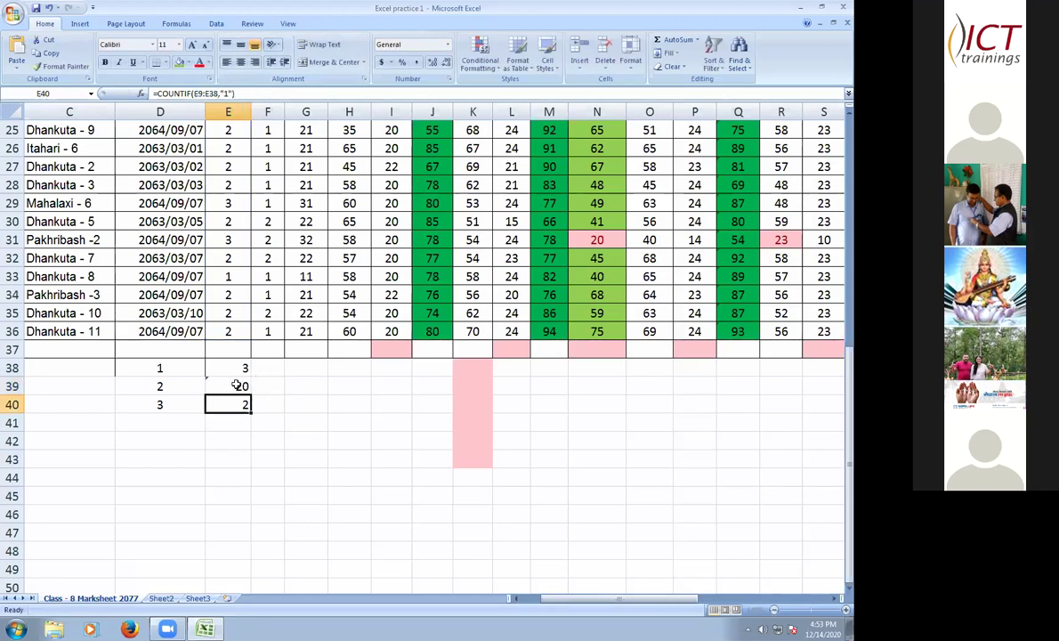
# - Fill the formula down to E40 and change its criterion to "3", giving 7
pyautogui.press('Up')
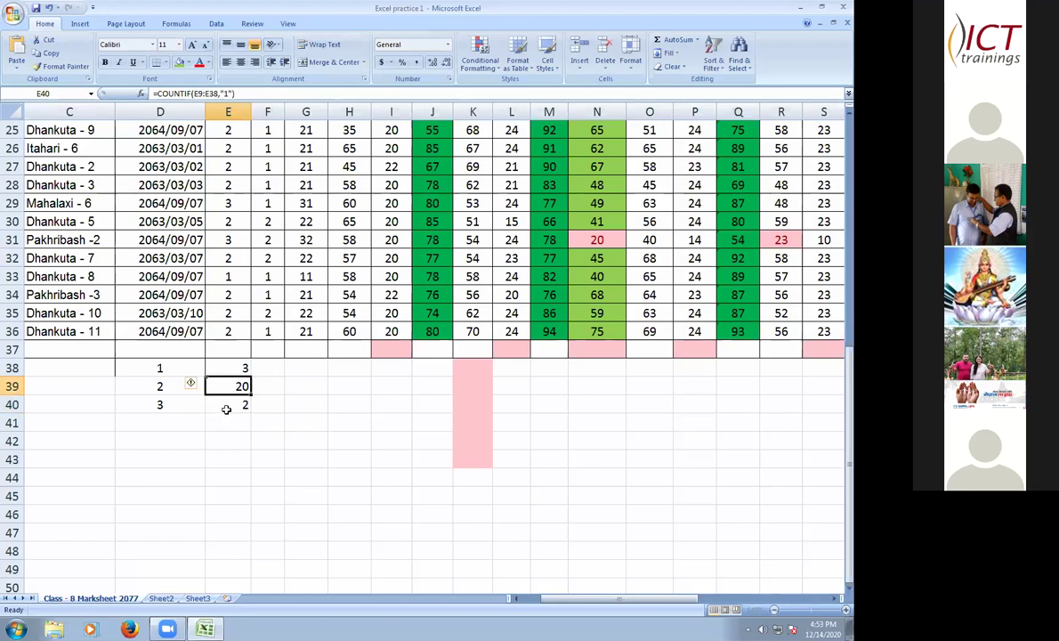
pyautogui.moveTo(251, 395); pyautogui.dragTo(251, 411)
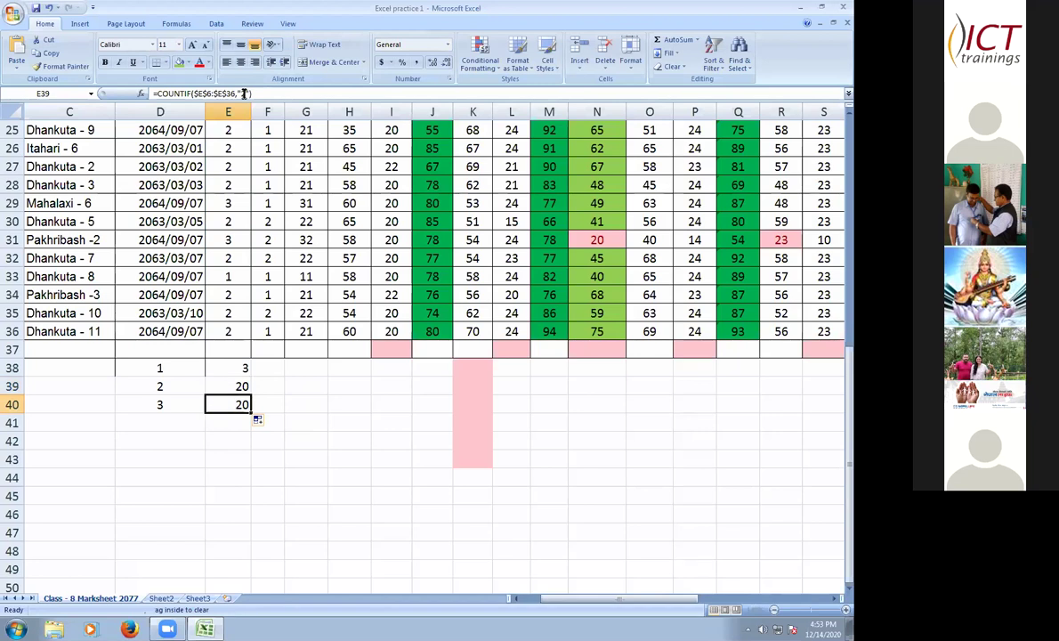
pyautogui.press('F2')
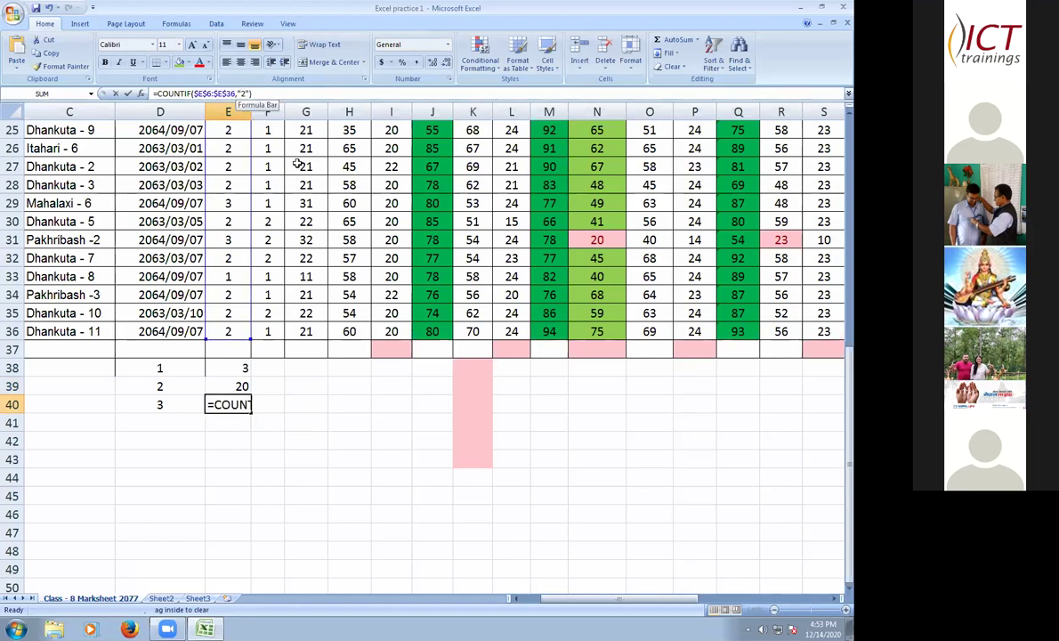
pyautogui.press('BackSpace')
pyautogui.write('3')
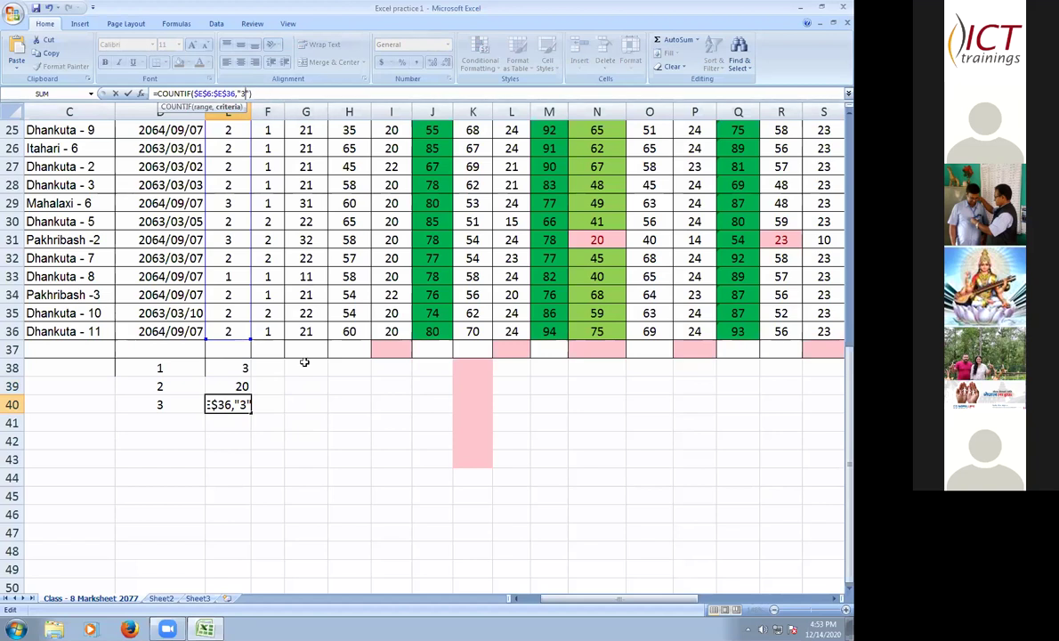
pyautogui.press('End')
pyautogui.press('Return')
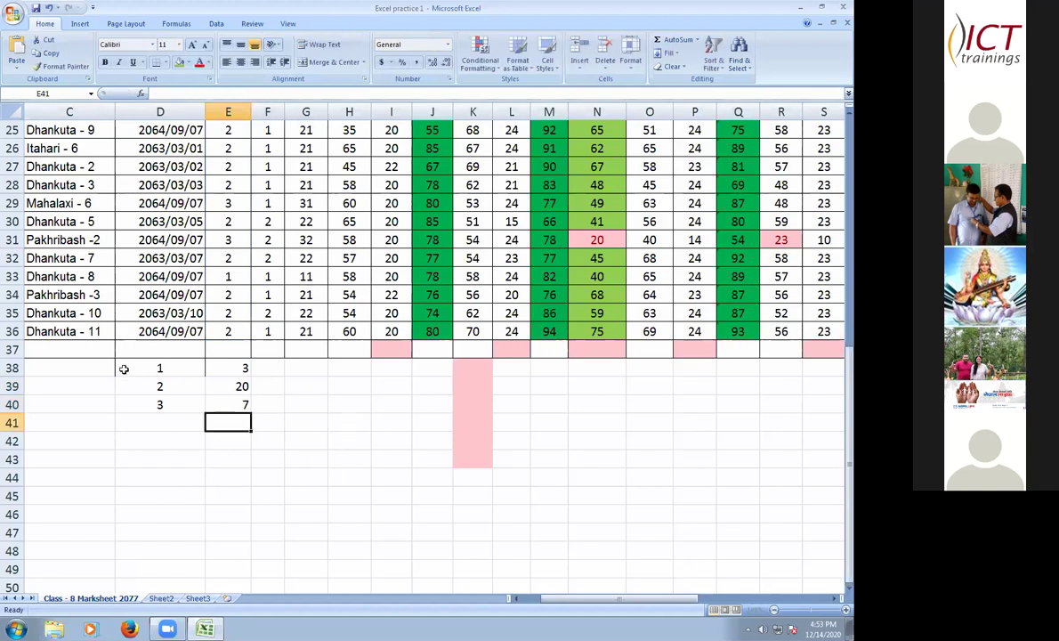
# - AutoSum the three counts into E41 for a total of 30, deleting the duplicate 30
pyautogui.moveTo(164, 368); pyautogui.dragTo(246, 416)
pyautogui.click(378, 436)
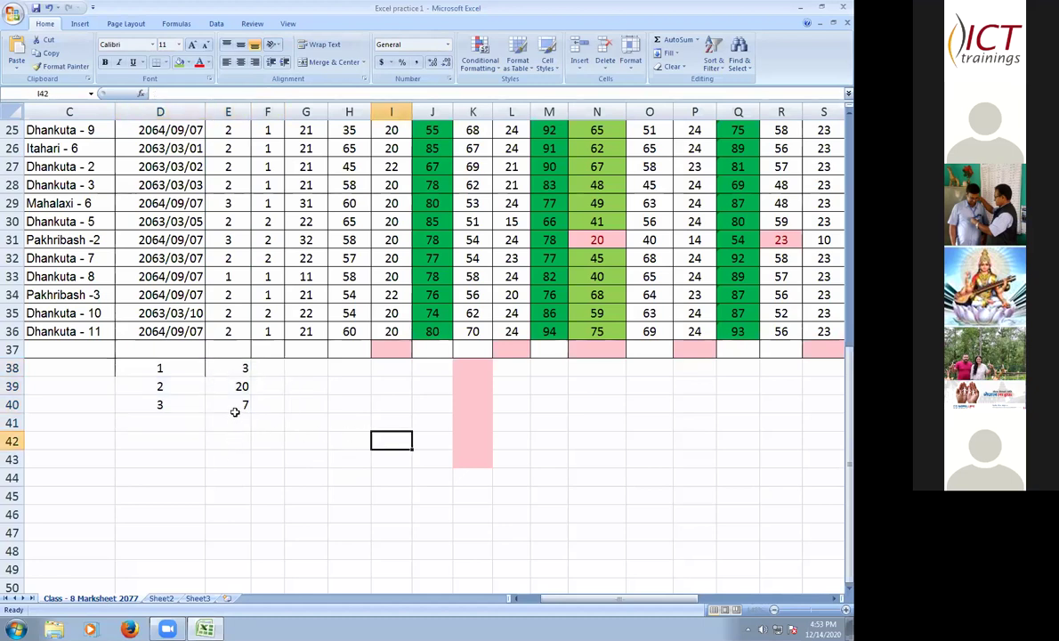
pyautogui.press('Left')
pyautogui.press('Left')
pyautogui.press('Left')
pyautogui.press('Left')
pyautogui.press('Up')
pyautogui.press('Up')
pyautogui.press('Down')
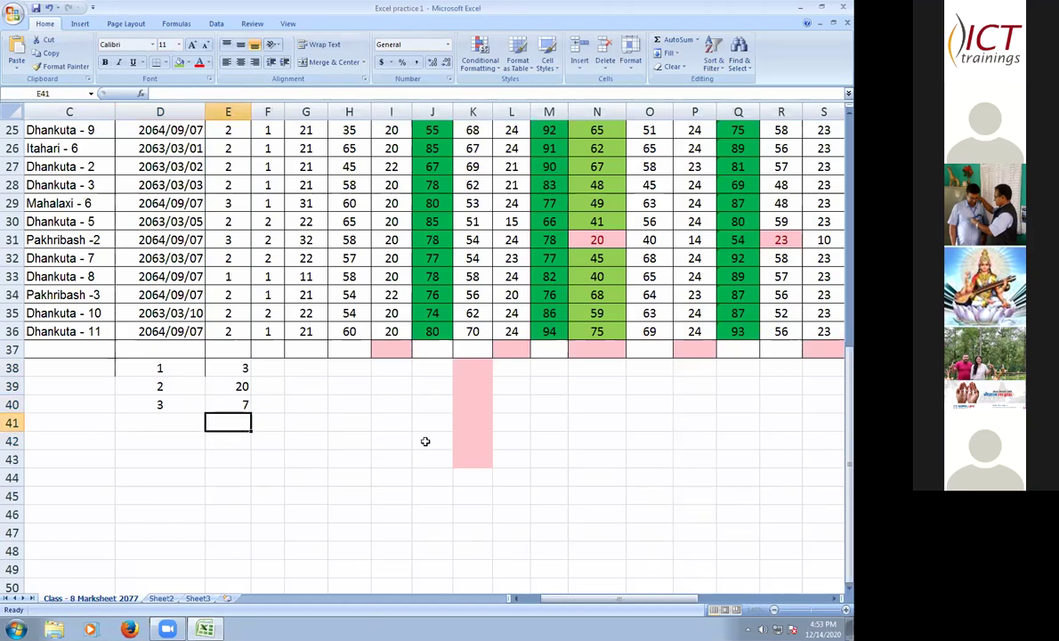
pyautogui.write('=')
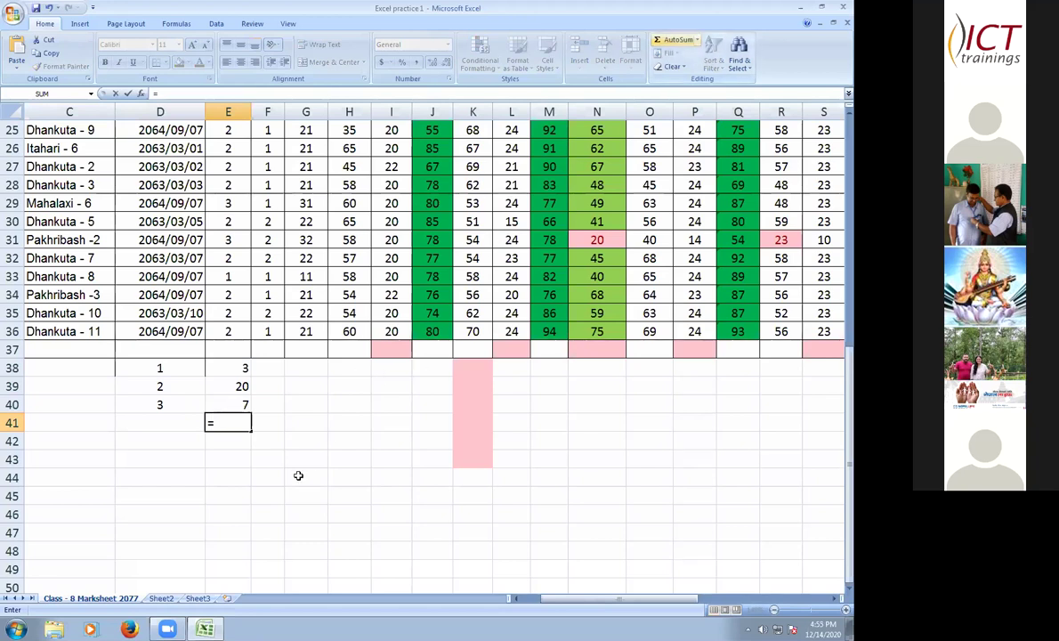
pyautogui.click(239, 372)
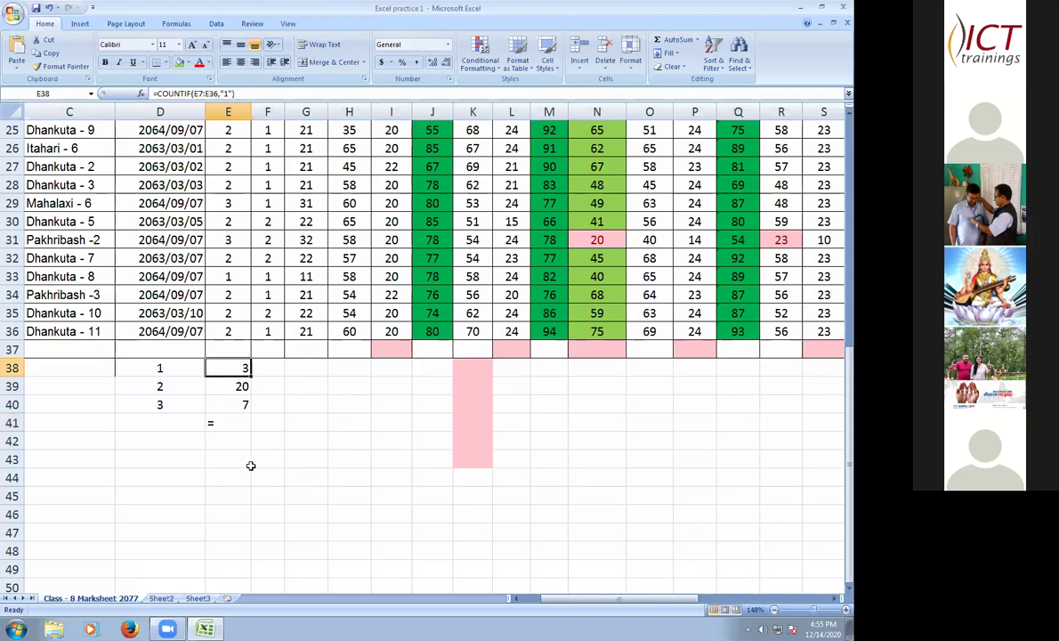
pyautogui.moveTo(233, 370); pyautogui.dragTo(217, 424)
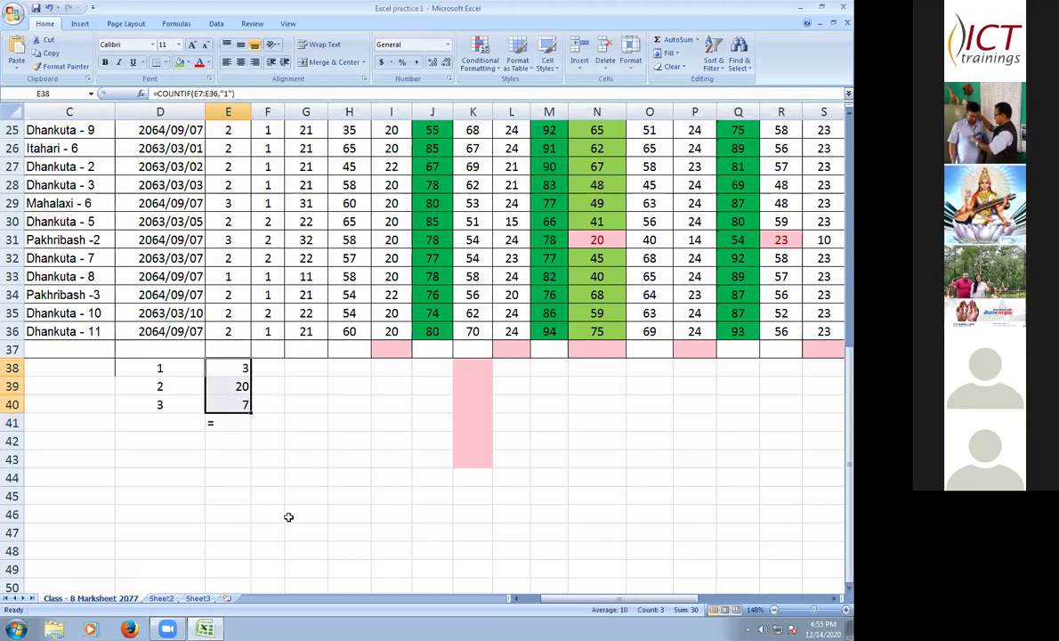
pyautogui.click(229, 402)
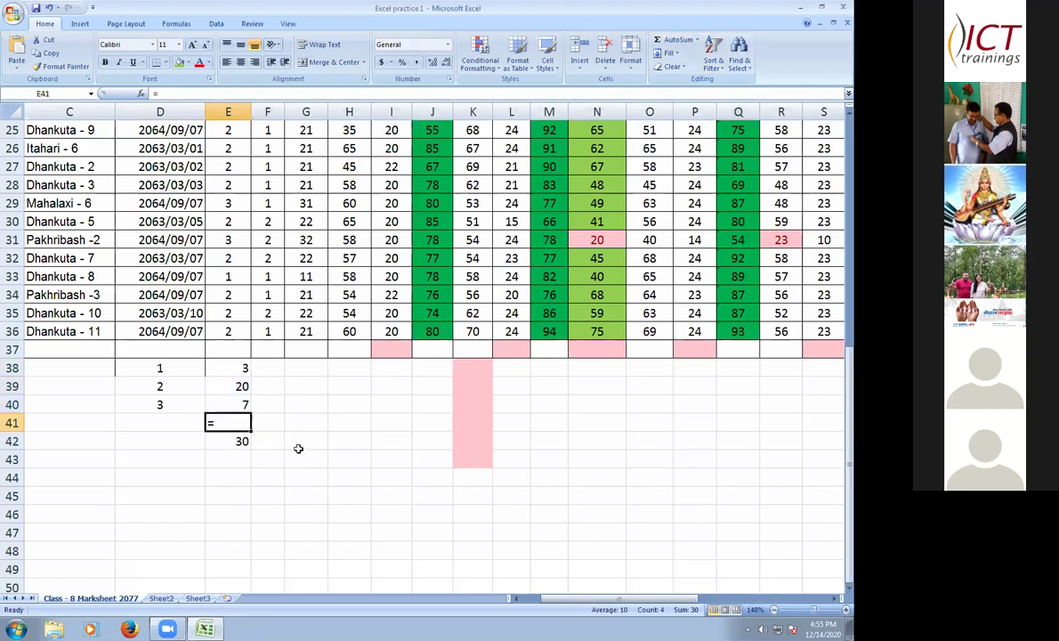
pyautogui.moveTo(228, 367); pyautogui.dragTo(242, 405)
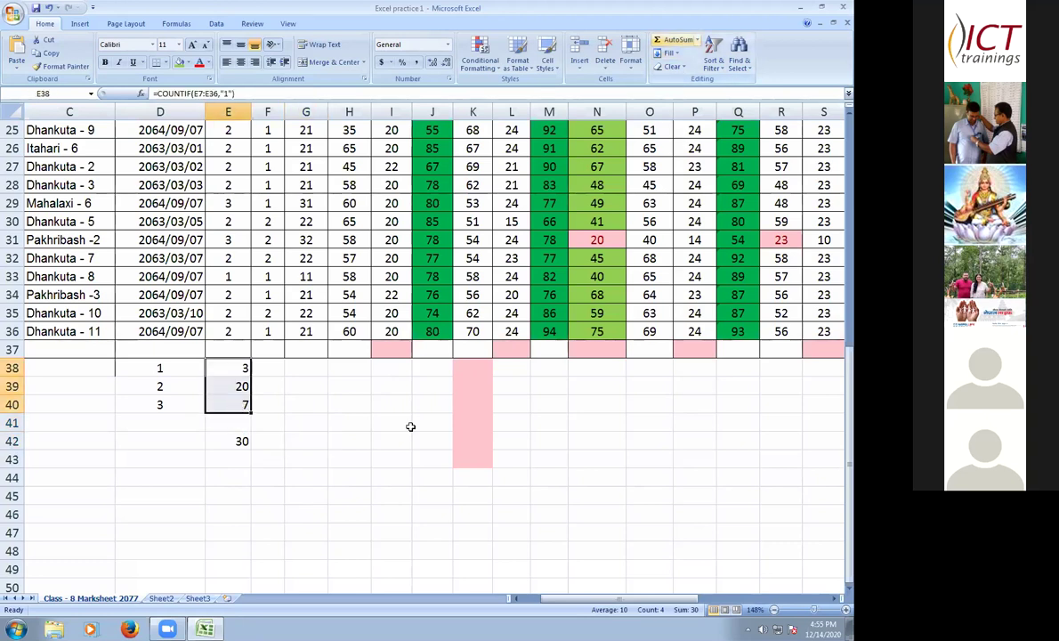
pyautogui.click(678, 40)
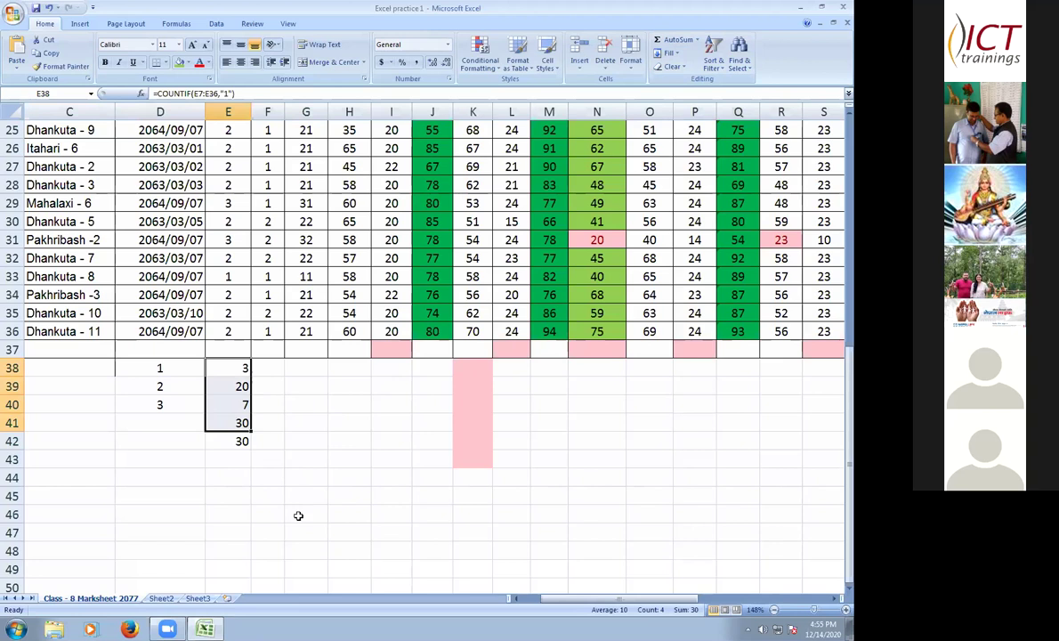
pyautogui.press('Delete')
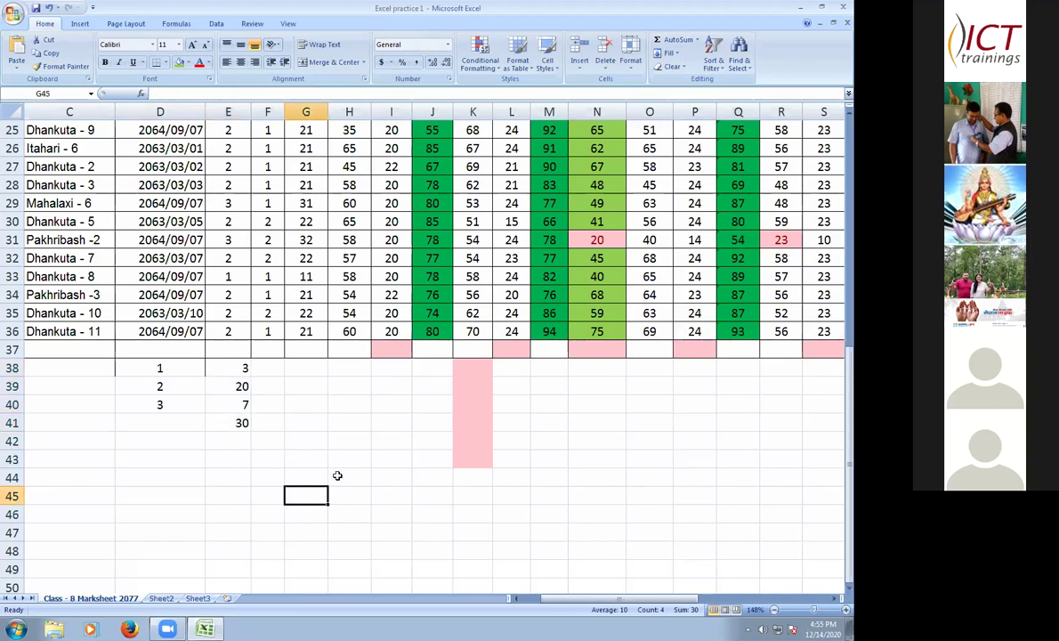
pyautogui.click(276, 367)
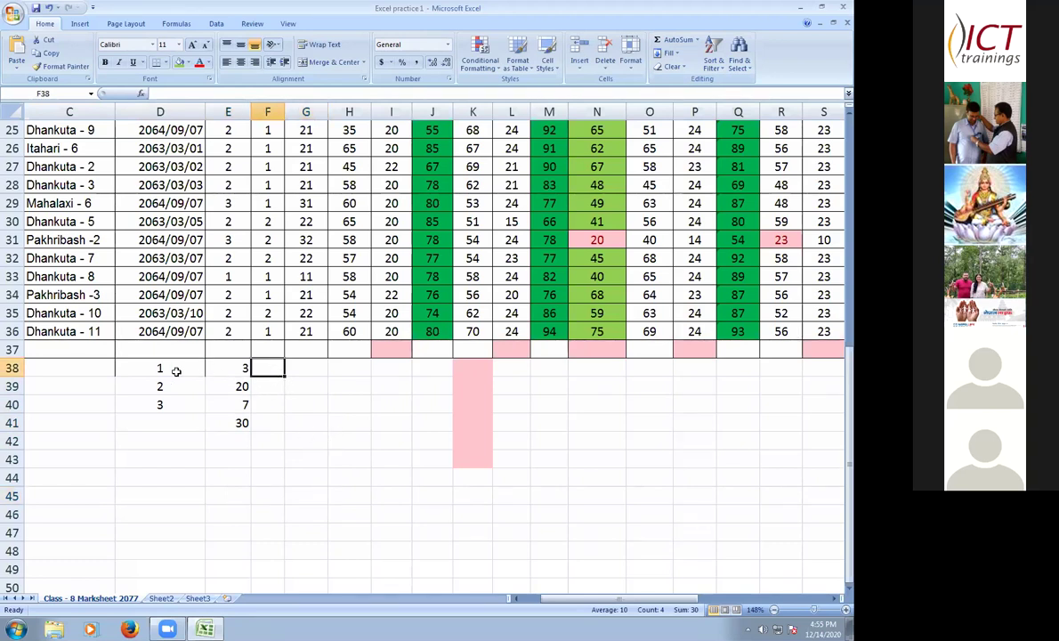
# - Apply All Borders to the block D38:H42
pyautogui.moveTo(161, 367); pyautogui.dragTo(392, 440)
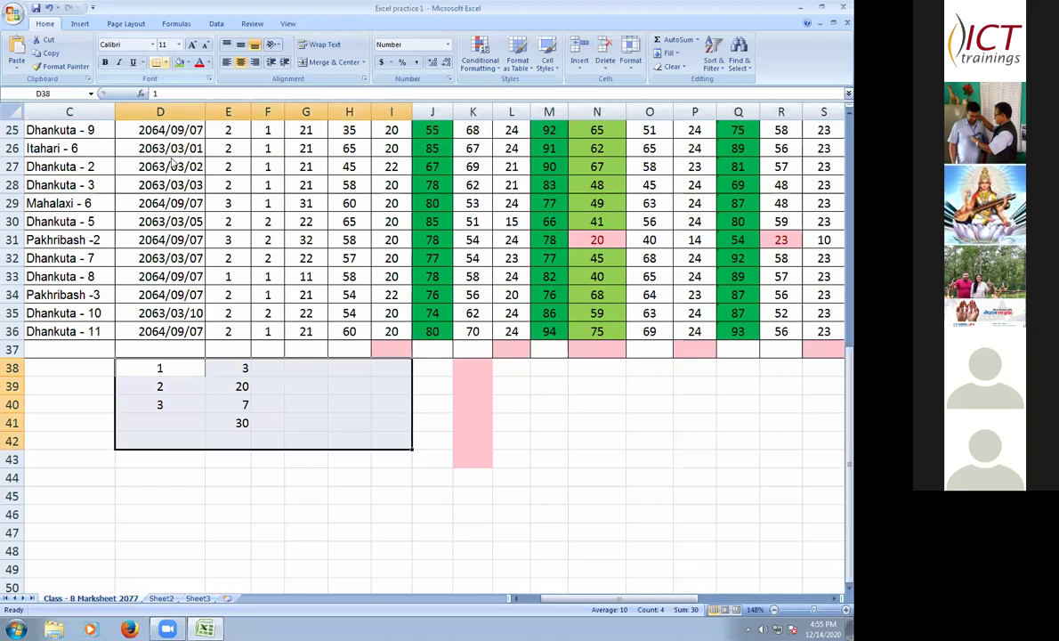
pyautogui.click(163, 63)
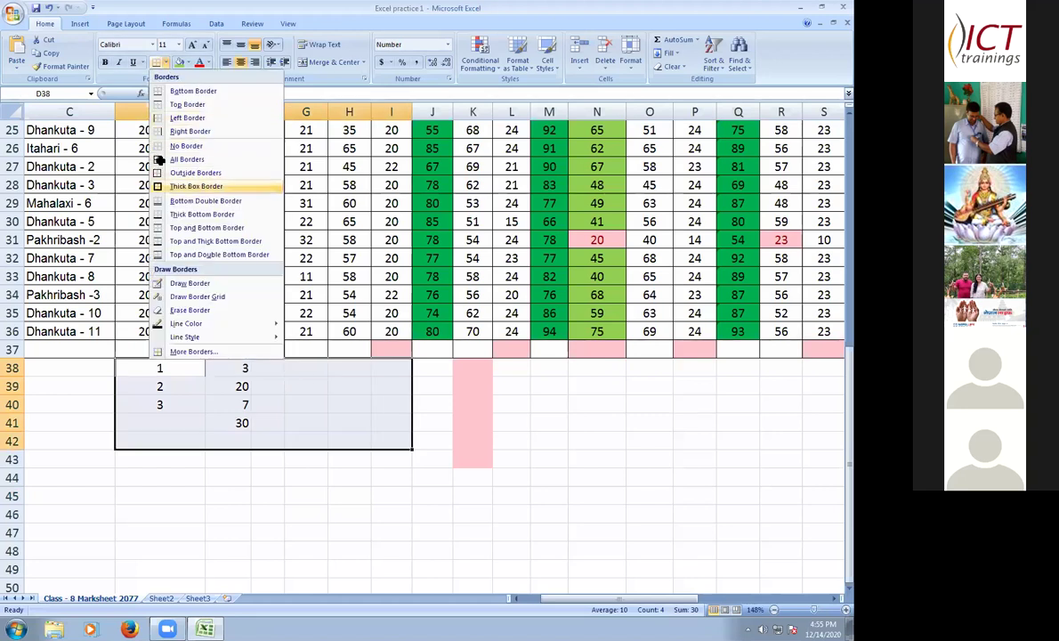
pyautogui.press('Return')
pyautogui.click(472, 385)
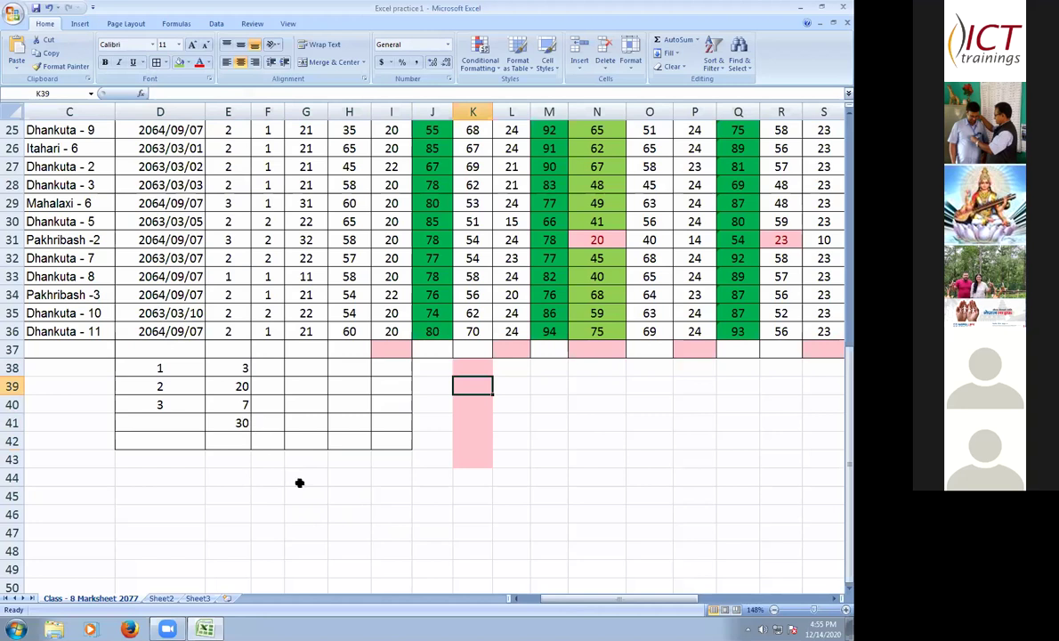
pyautogui.moveTo(228, 368); pyautogui.dragTo(228, 405)
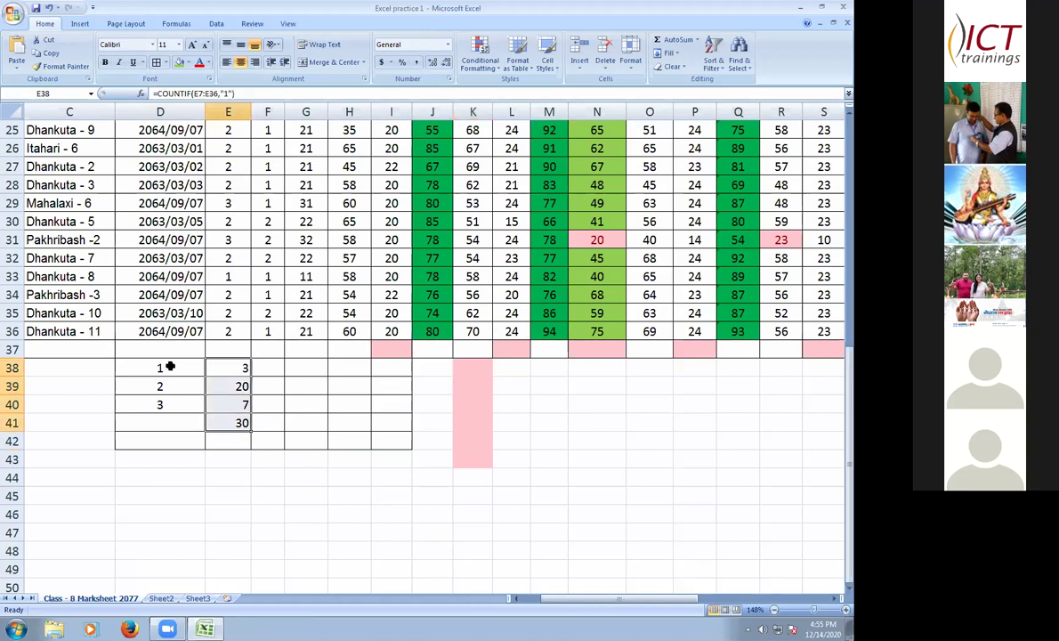
# - Clear the existing counts and the values 1–3 from the frequency table
pyautogui.press('Delete')
pyautogui.moveTo(160, 367); pyautogui.dragTo(178, 402)
pyautogui.press('Delete')
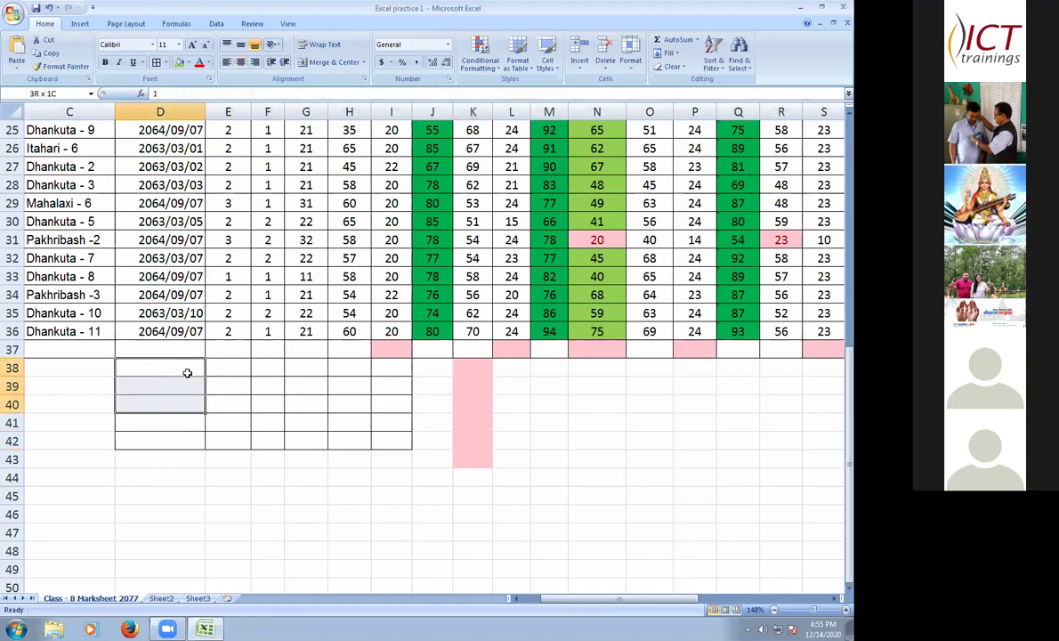
pyautogui.hotkey('shift', 'BackSpace')
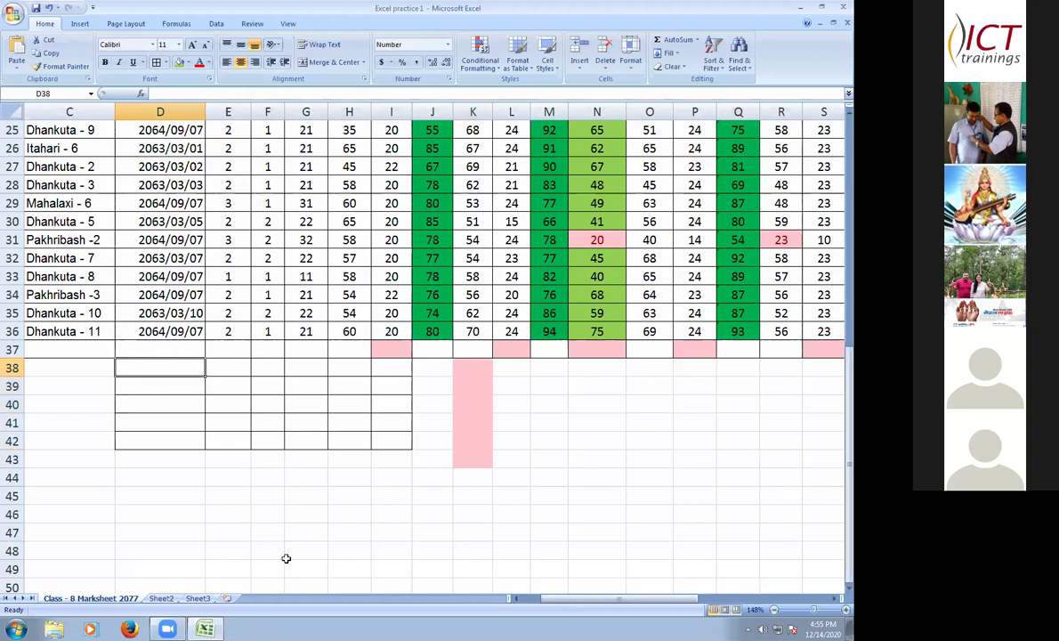
# - Enter the values 1, 2 and 3 into D38:D40
pyautogui.write('1')
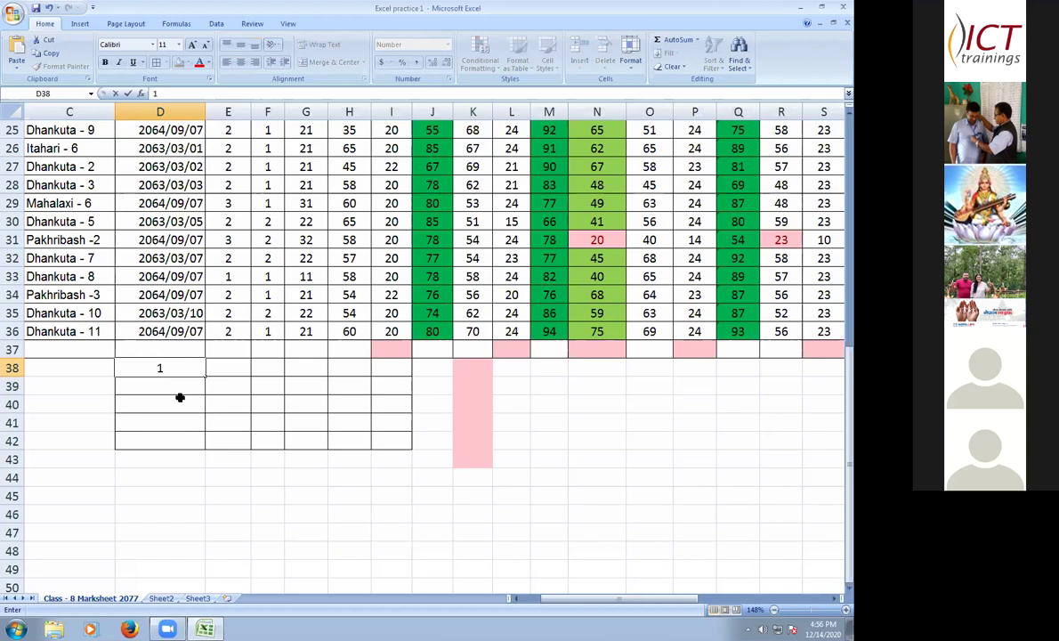
pyautogui.press('Return')
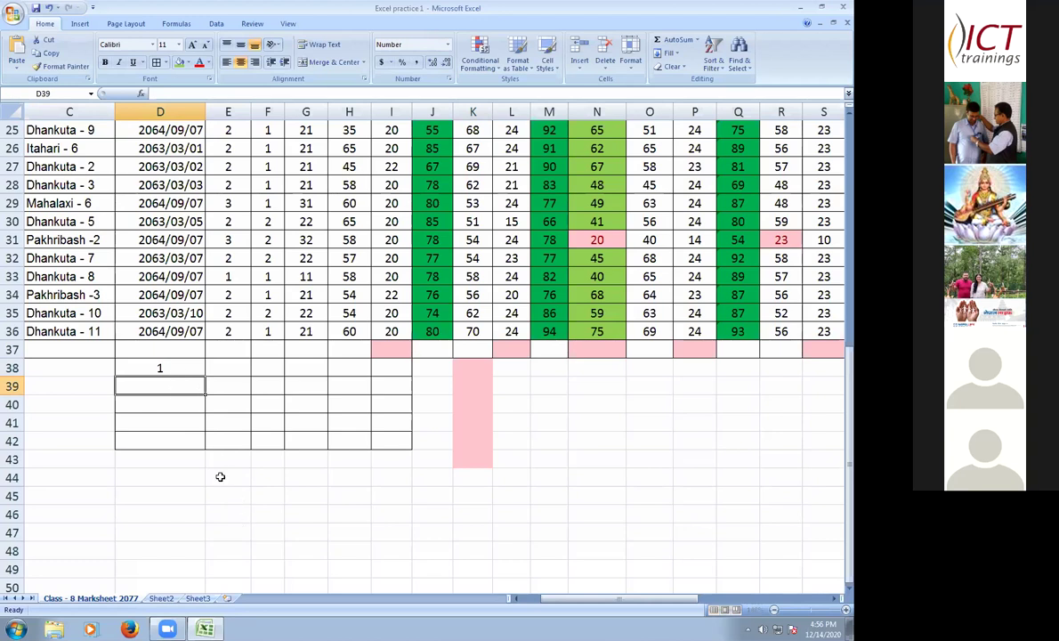
pyautogui.write('2')
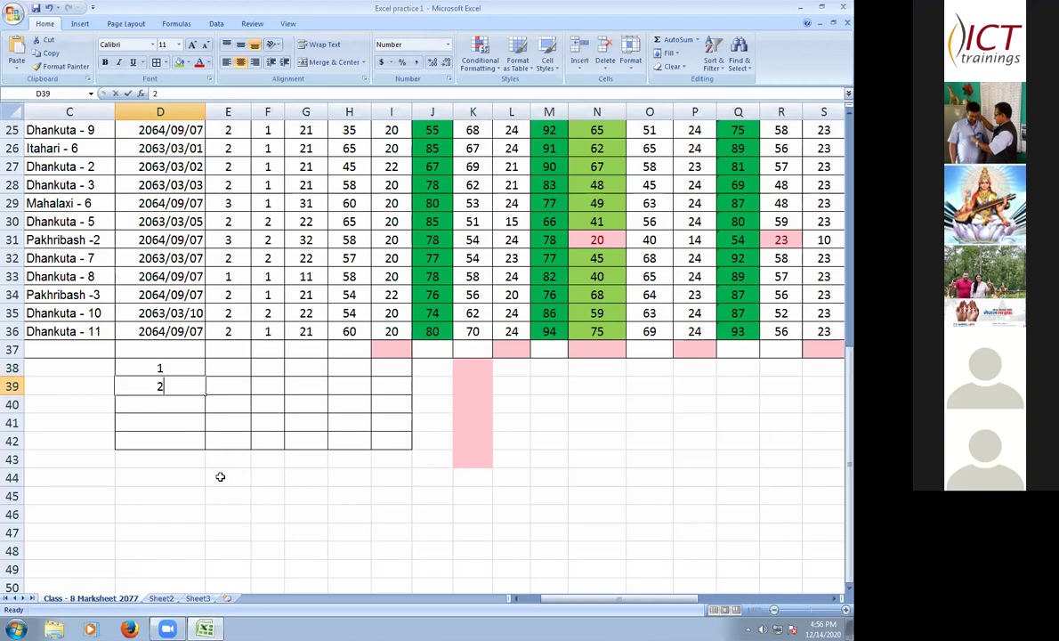
pyautogui.press('Return')
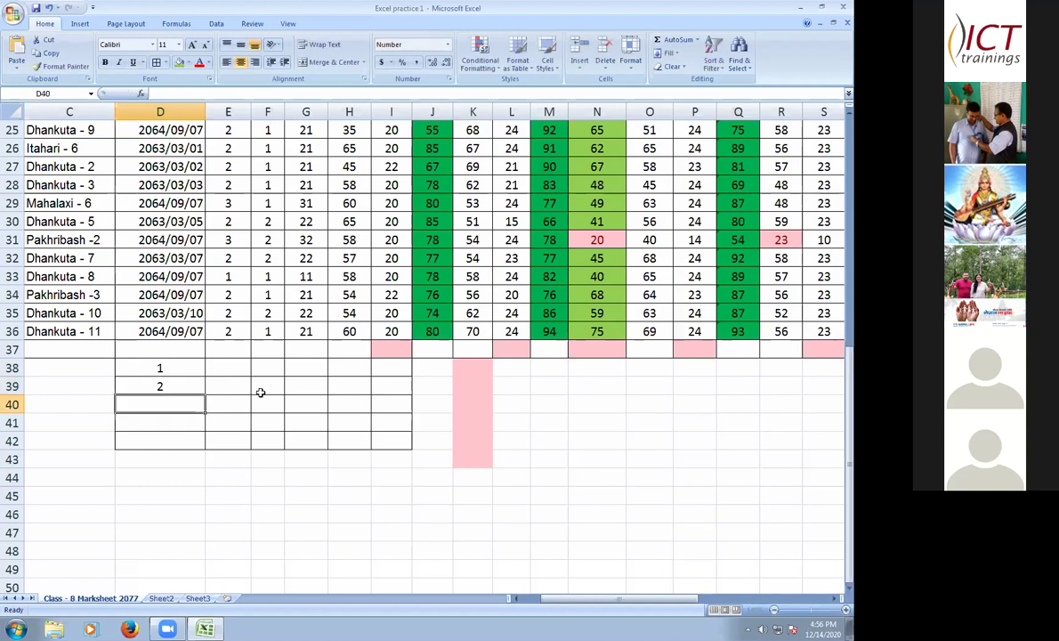
pyautogui.write('3')
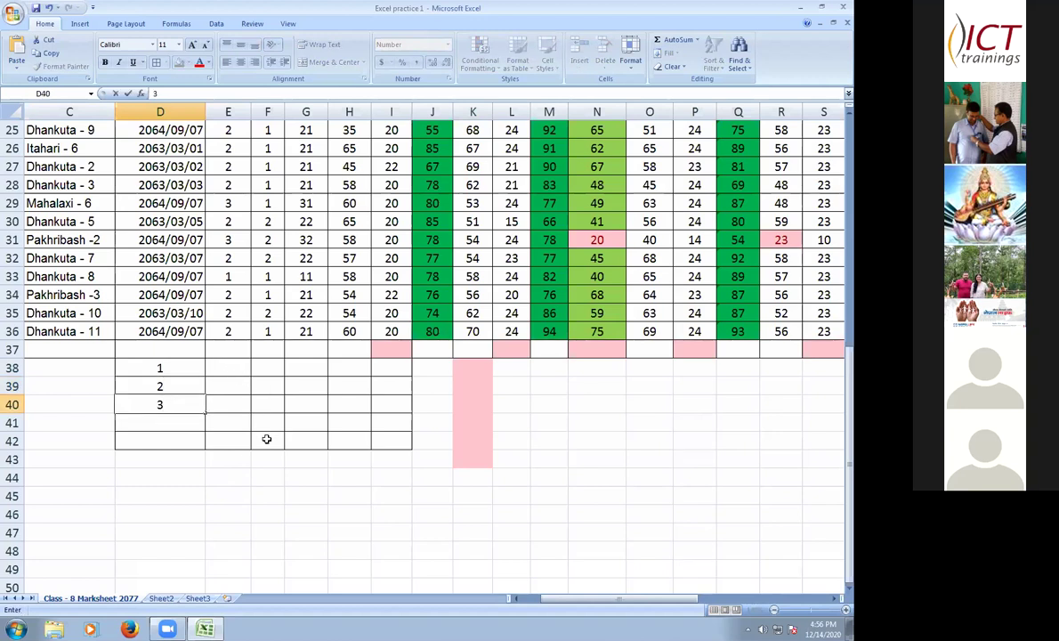
pyautogui.press('Up')
pyautogui.press('Up')
pyautogui.press('Right')
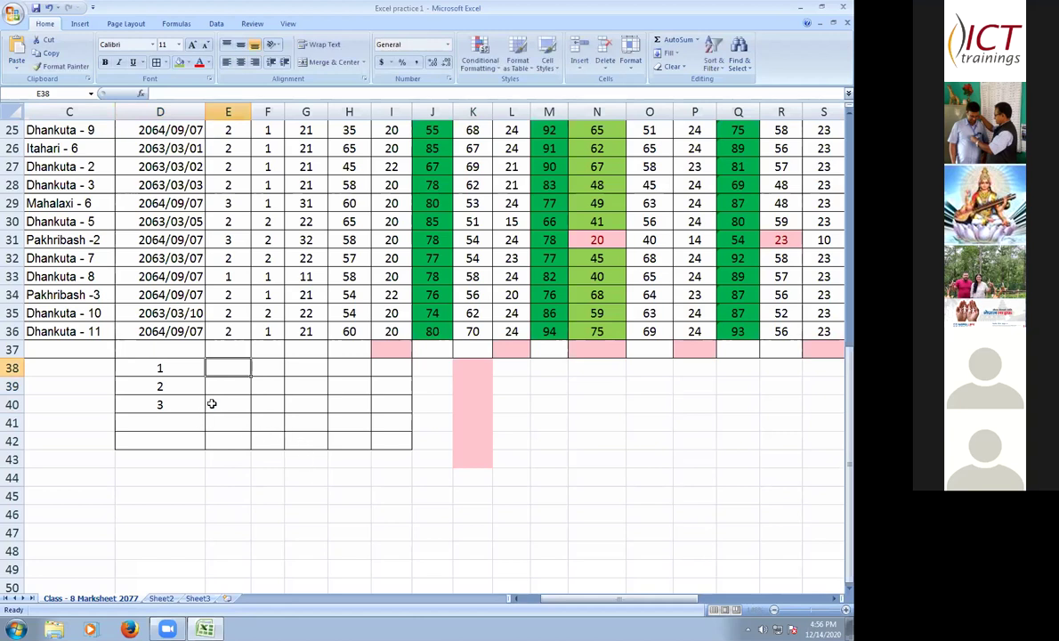
# - Enter =COUNT(E6:E36) in E37 to get 30, and centre E37:E40
pyautogui.scroll(5, 212, 403)
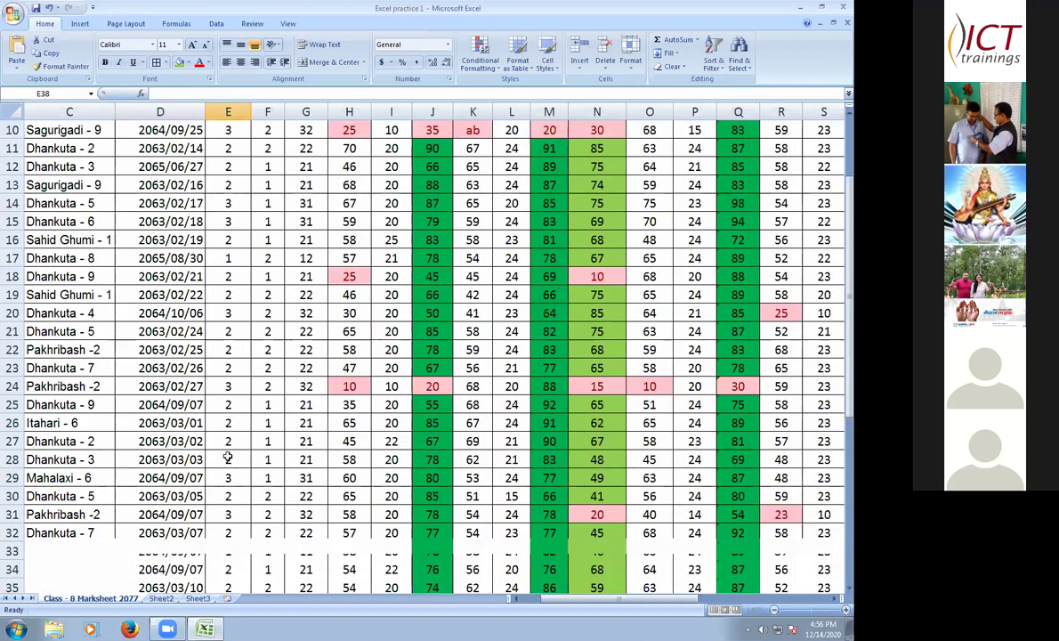
pyautogui.scroll(-3, 228, 457)
pyautogui.click(234, 459)
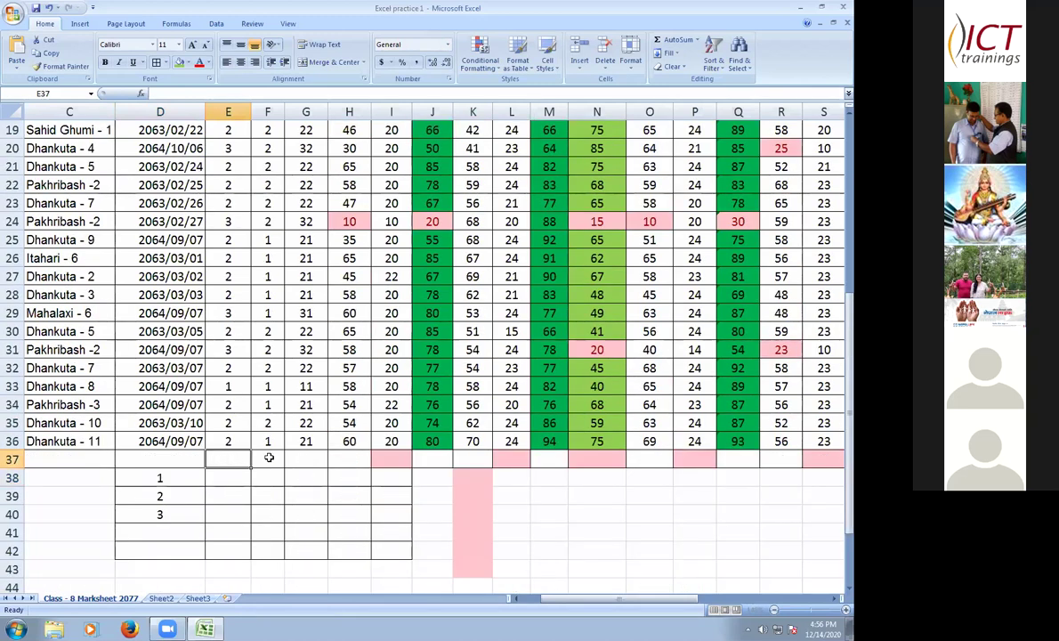
pyautogui.scroll(4, 240, 298)
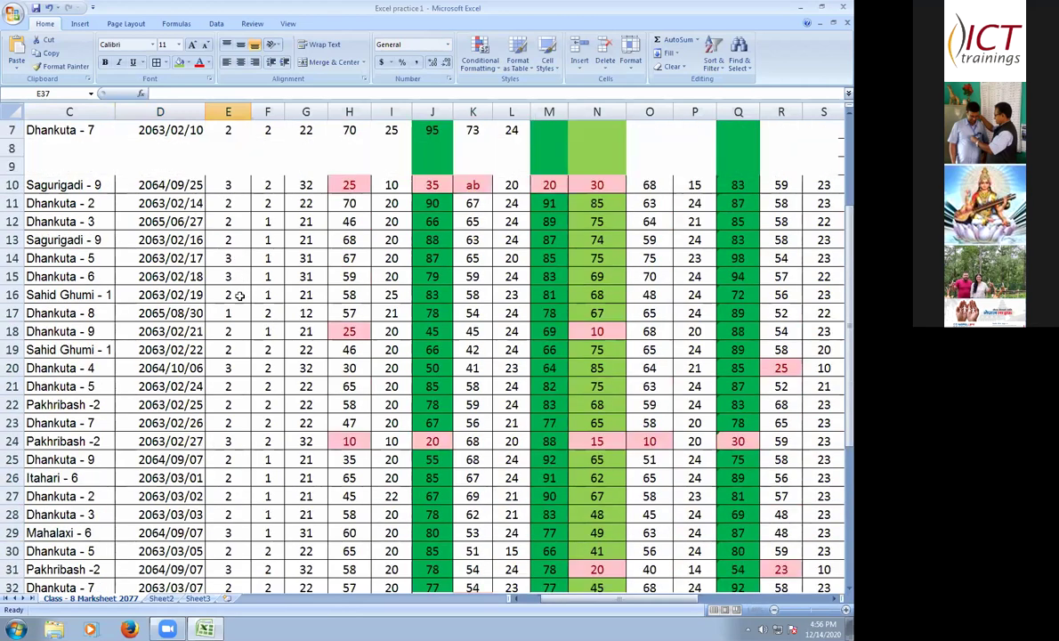
pyautogui.scroll(2, 239, 298)
pyautogui.moveTo(228, 239); pyautogui.dragTo(248, 414)
pyautogui.scroll(-6, 248, 415)
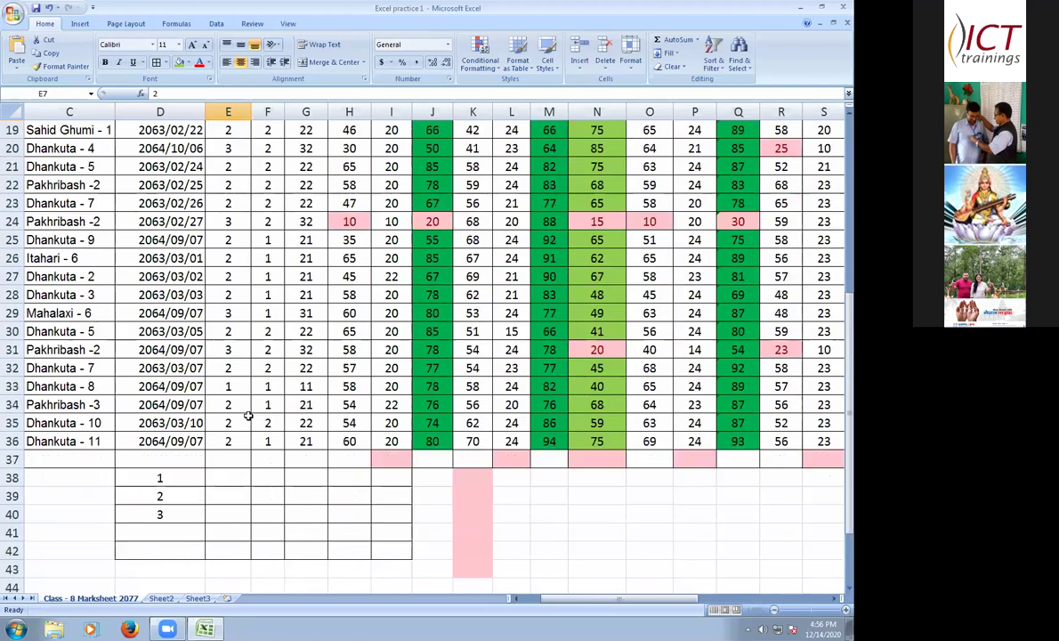
pyautogui.scroll(-1, 248, 416)
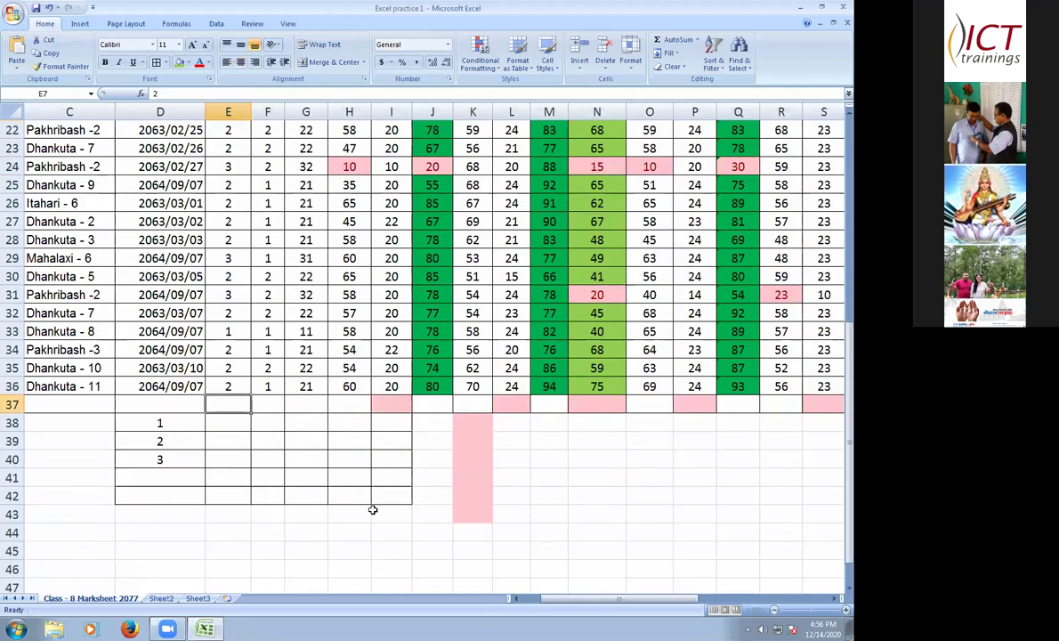
pyautogui.write('=')
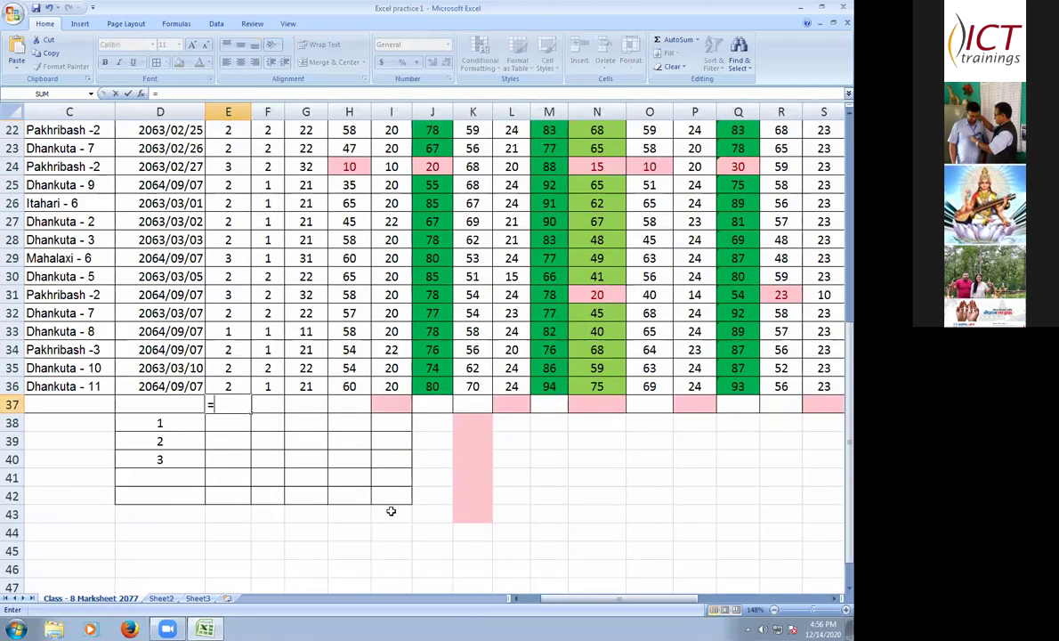
pyautogui.write('count')
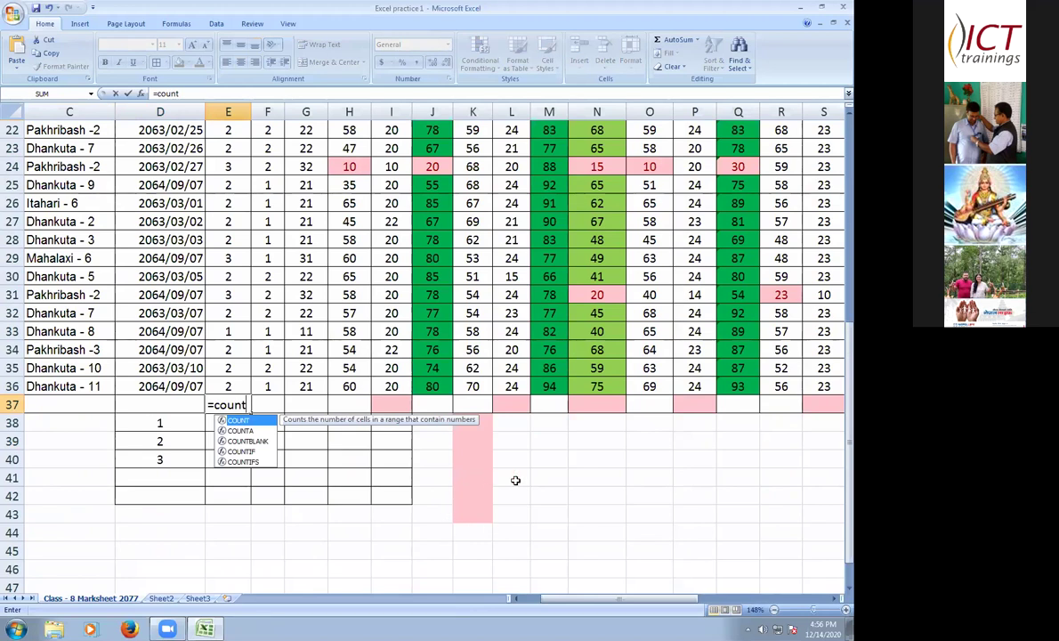
pyautogui.write('(')
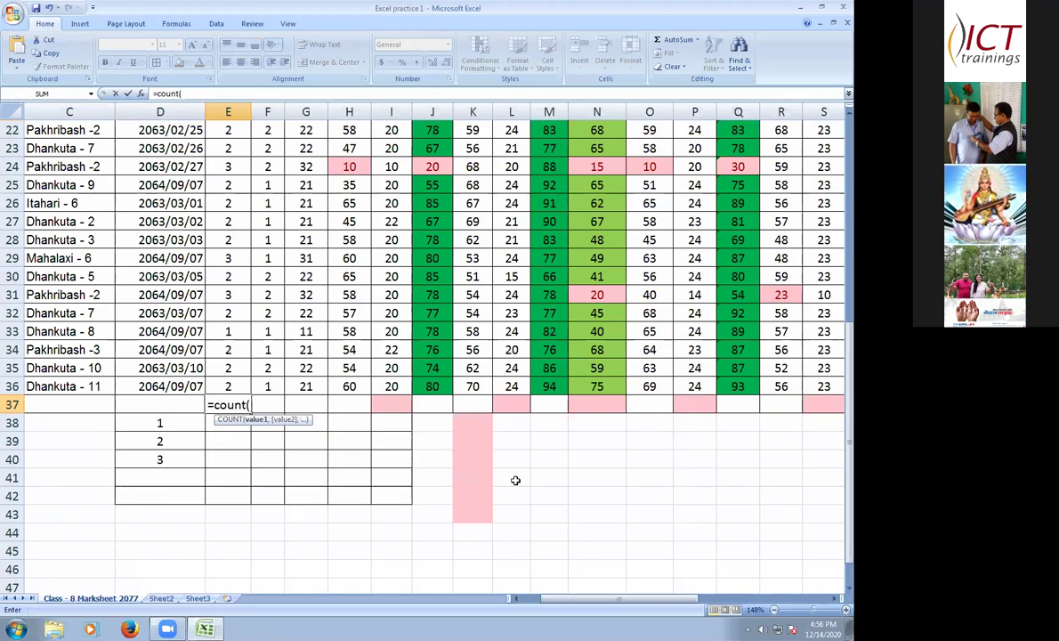
pyautogui.write('E6:E')
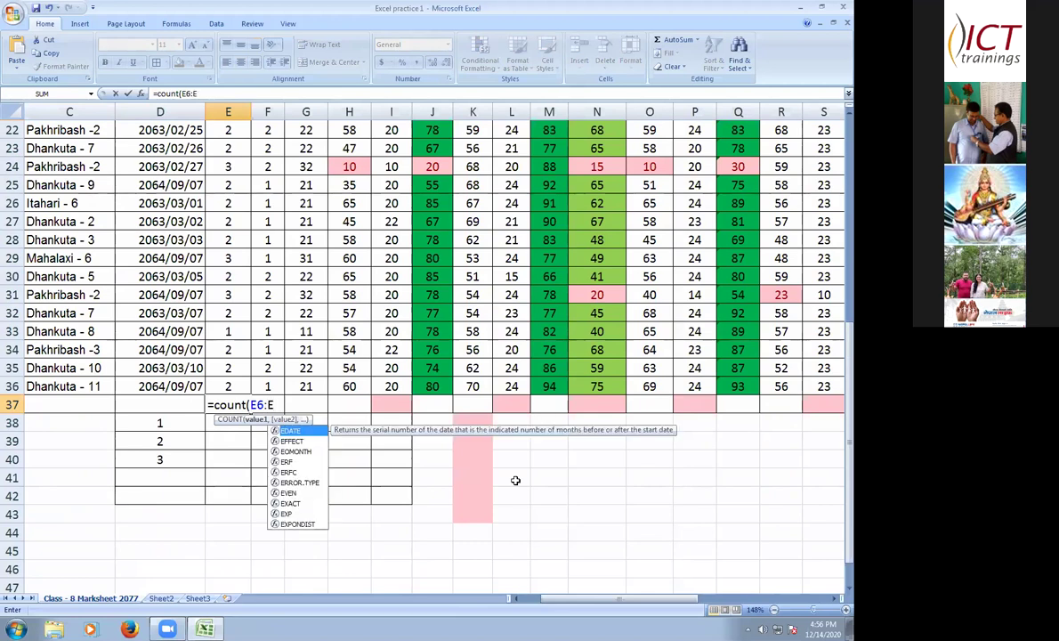
pyautogui.write('3')
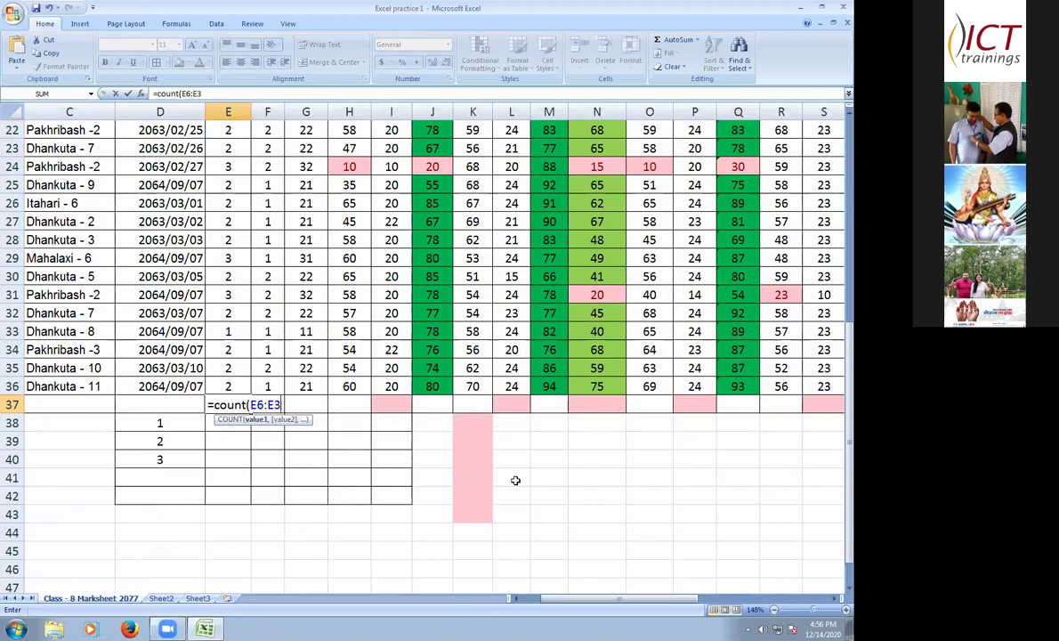
pyautogui.write('6)')
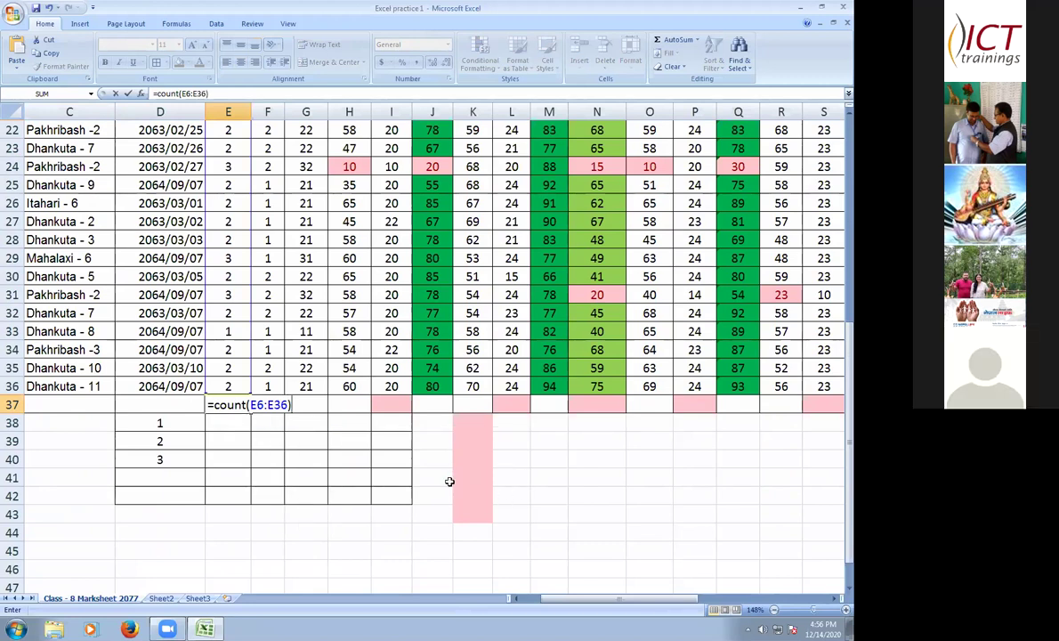
pyautogui.press('Return')
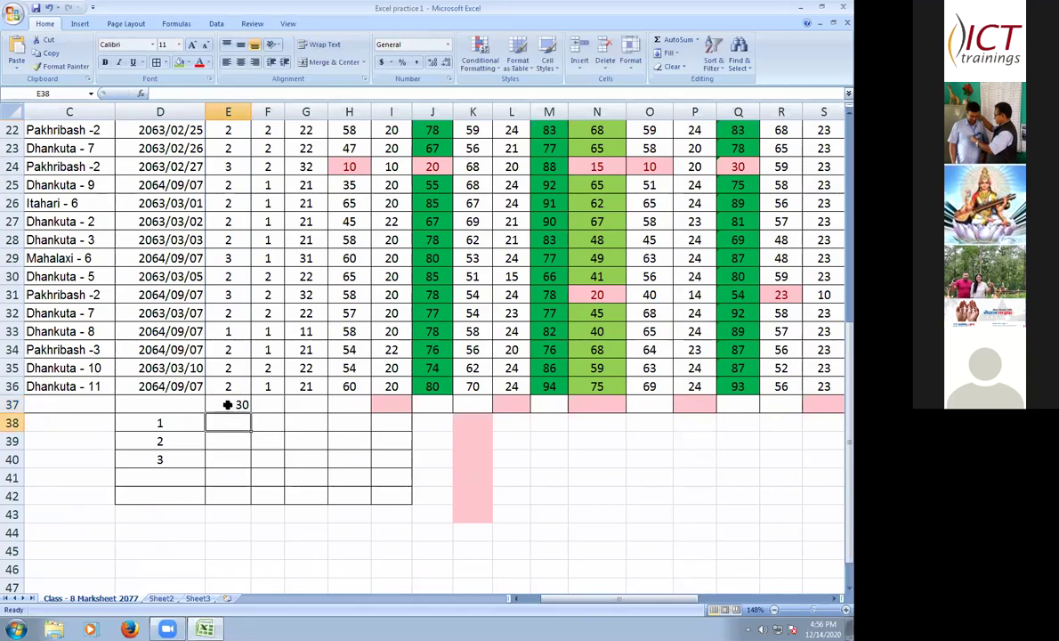
pyautogui.moveTo(227, 405); pyautogui.dragTo(228, 460)
pyautogui.click(240, 62)
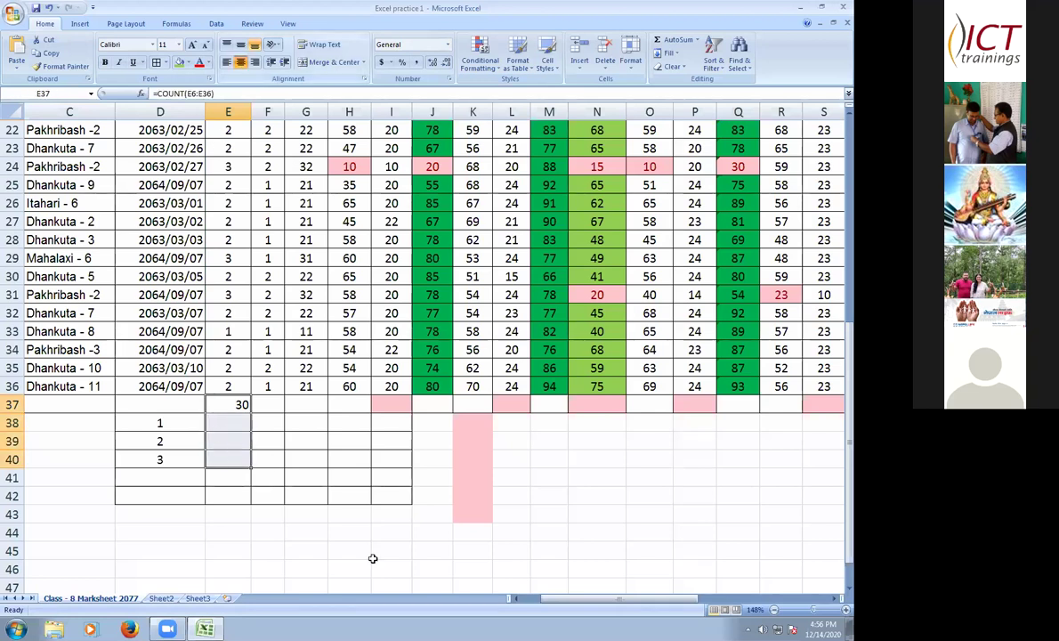
# - In E38, type a count-if formula over E6:E36 with criterion "1"
pyautogui.click(228, 424)
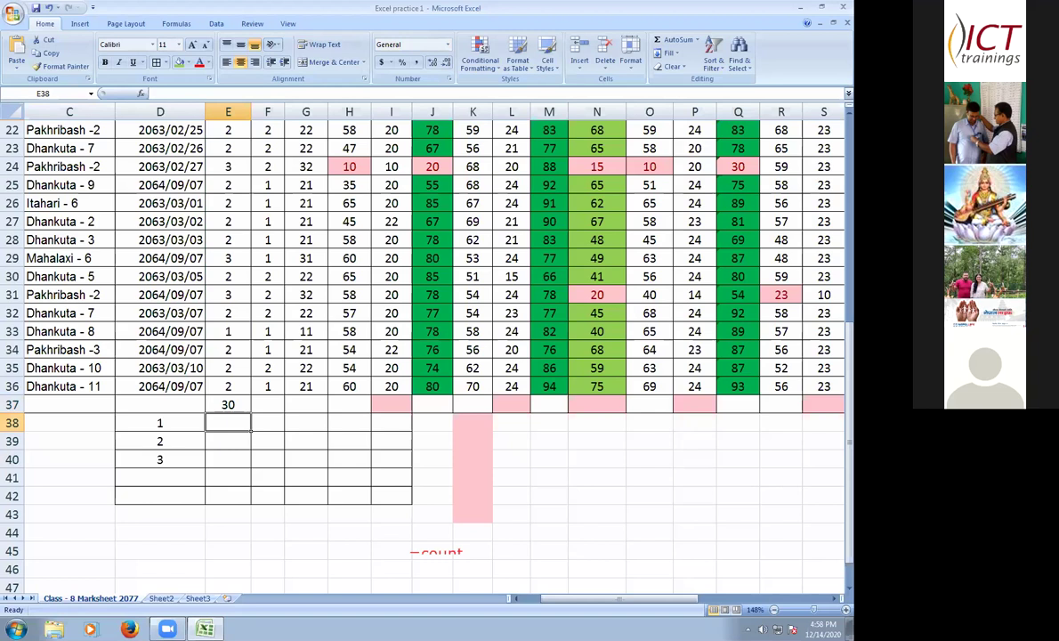
pyautogui.write('=')
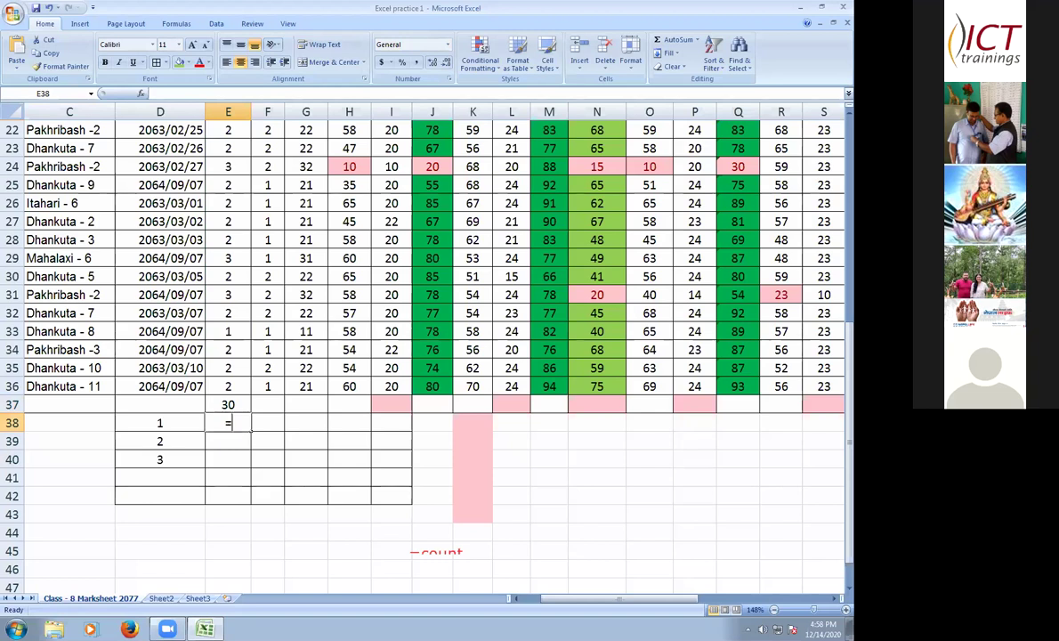
pyautogui.write('cout')
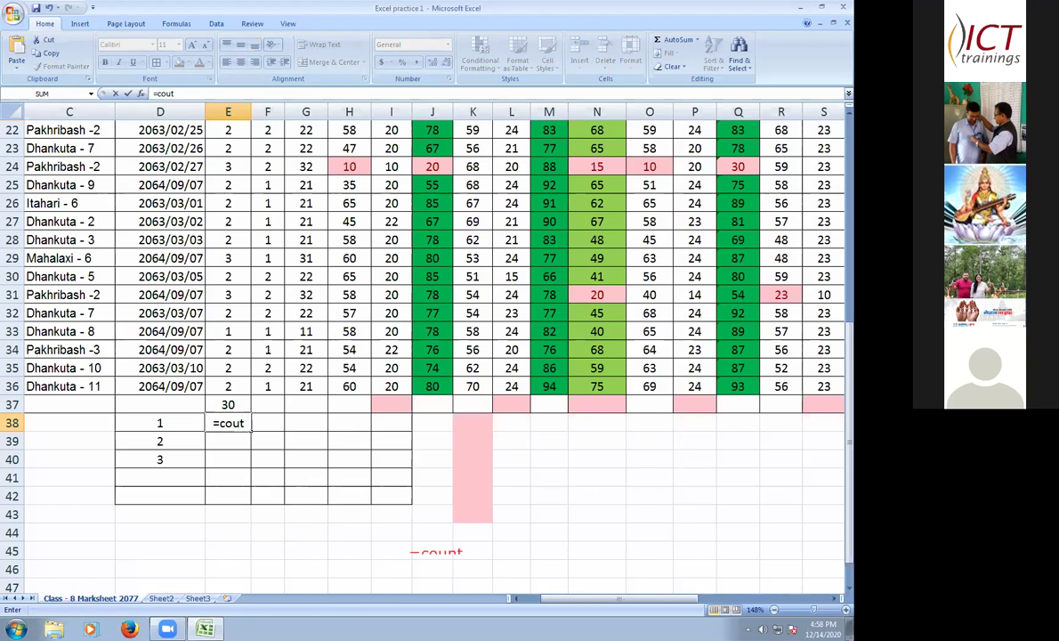
pyautogui.press('BackSpace')
pyautogui.write('nt')
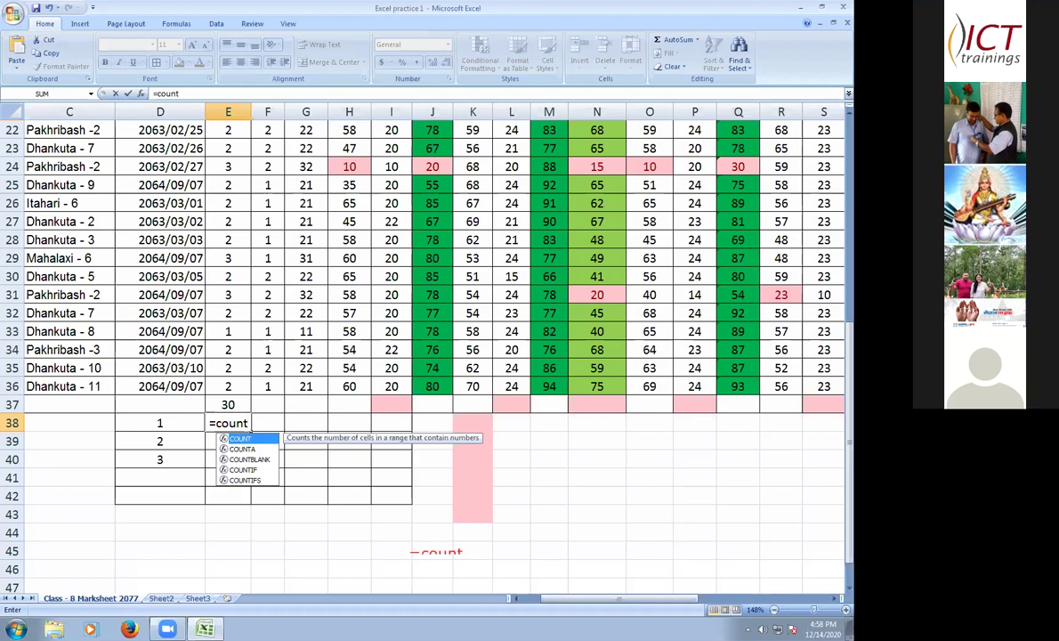
pyautogui.write('i')
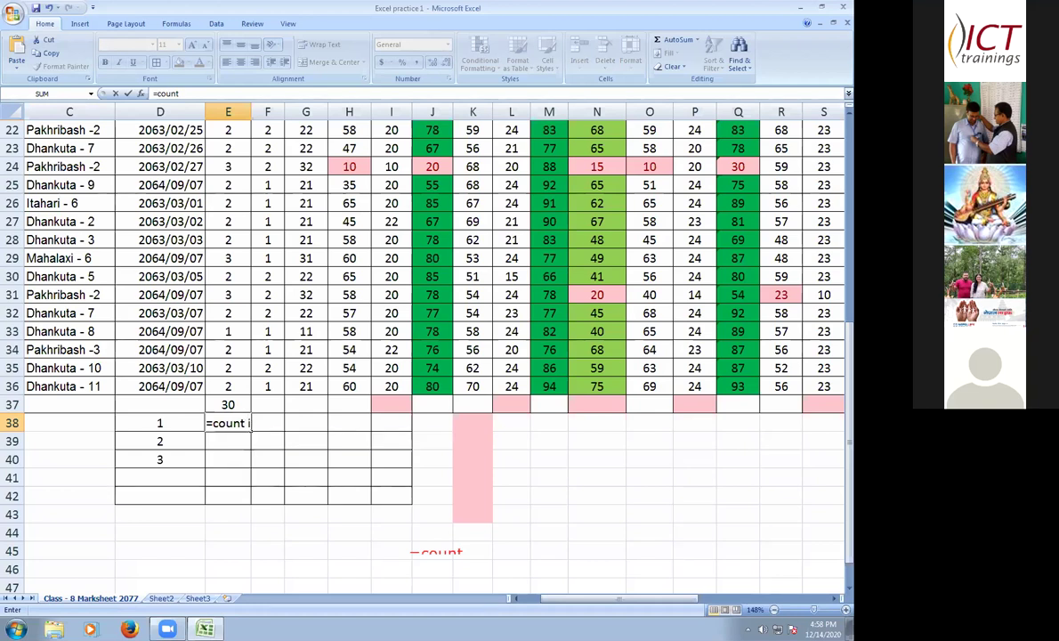
pyautogui.write('f')
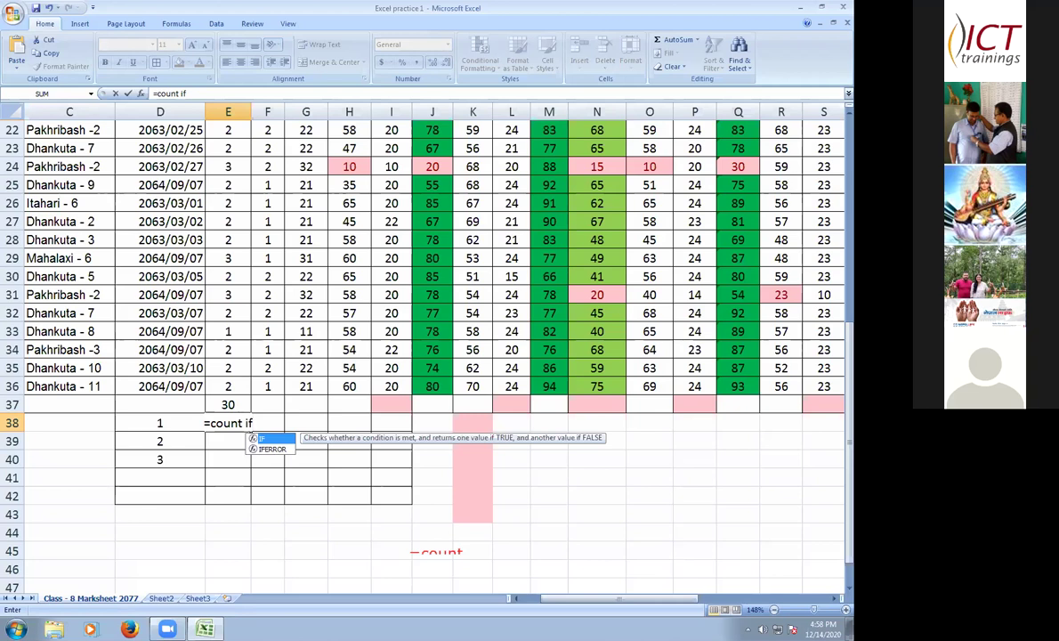
pyautogui.write('(')
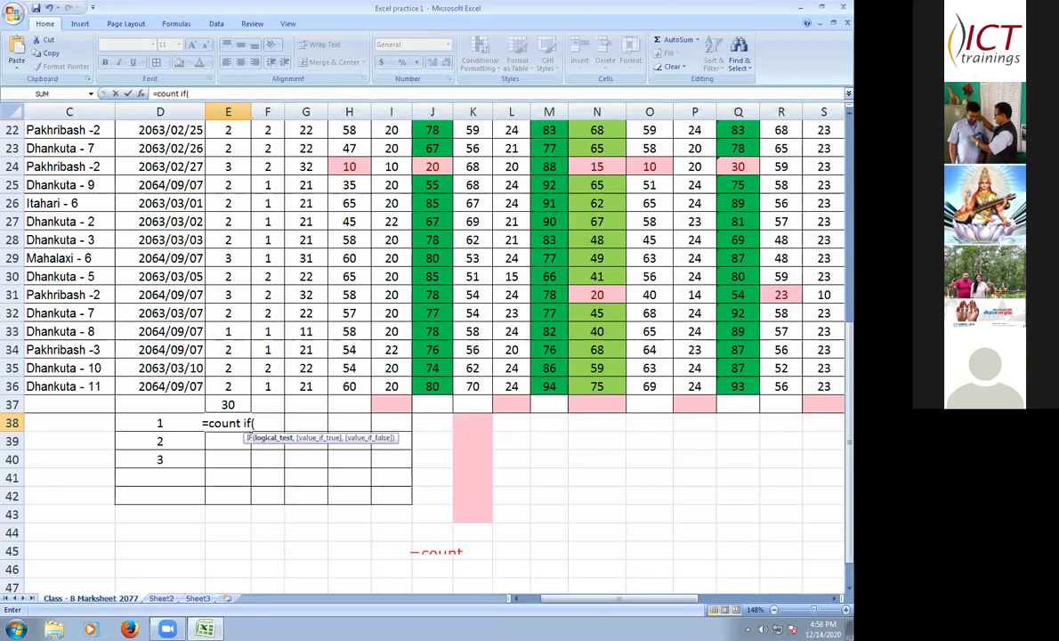
pyautogui.write('e')
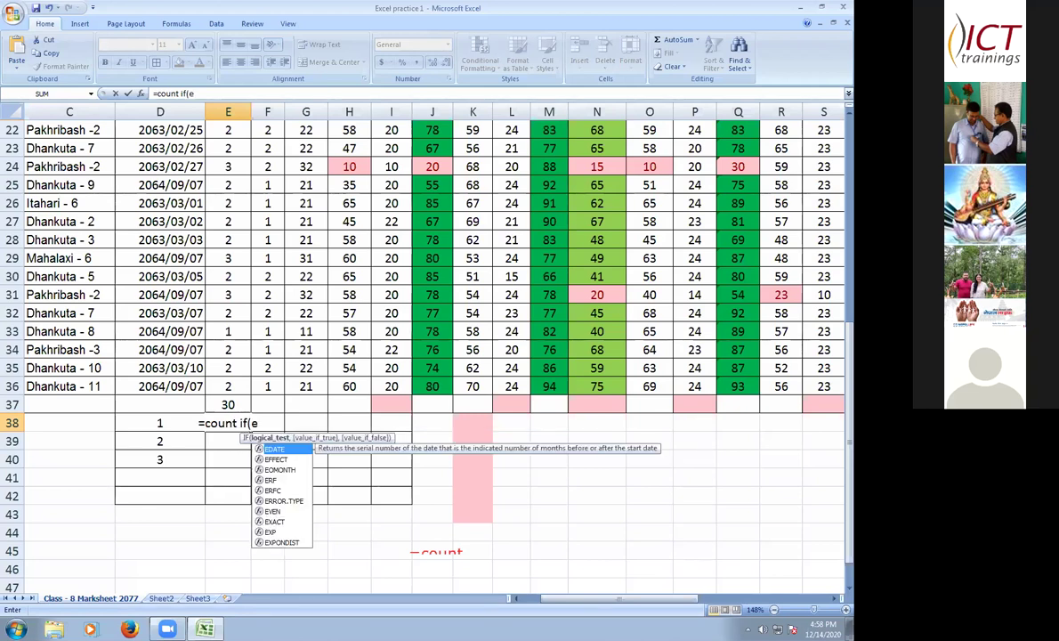
pyautogui.write('6:e')
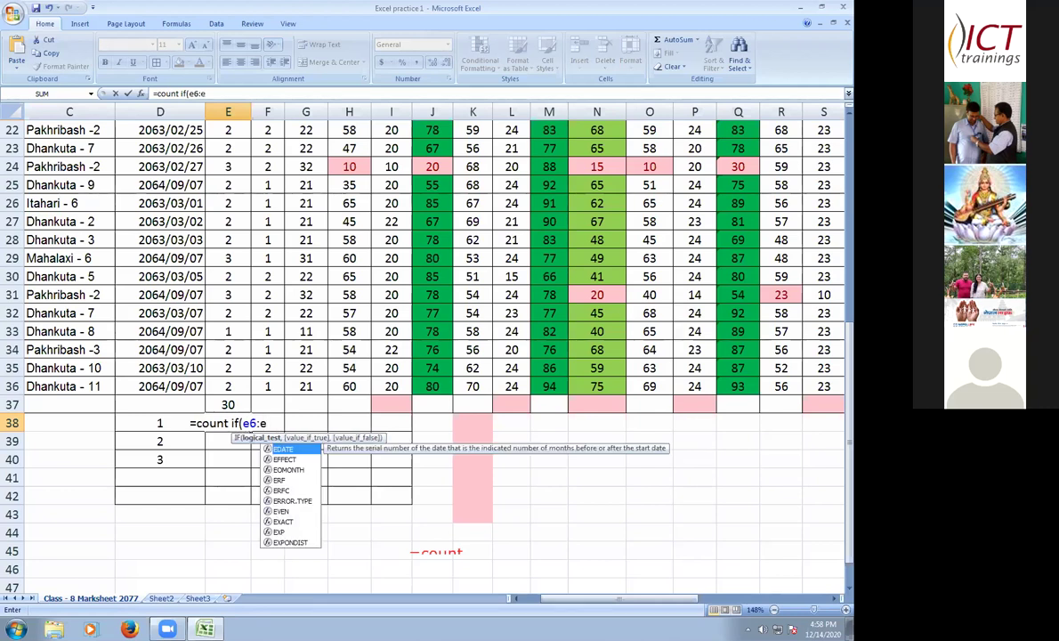
pyautogui.write('36)')
pyautogui.press('BackSpace')
pyautogui.write(',')
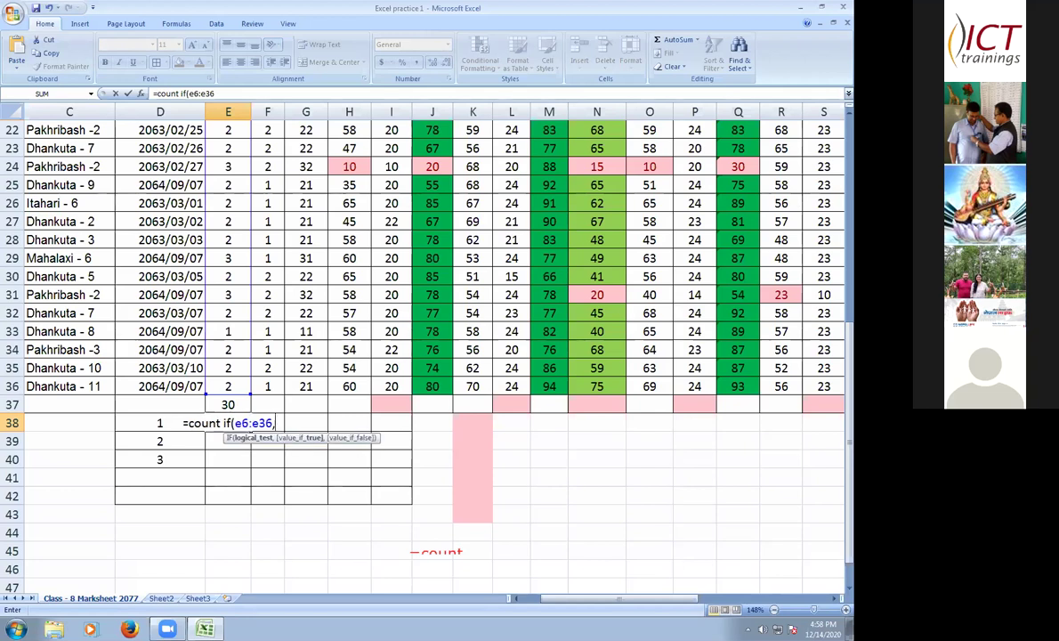
pyautogui.write(' "')
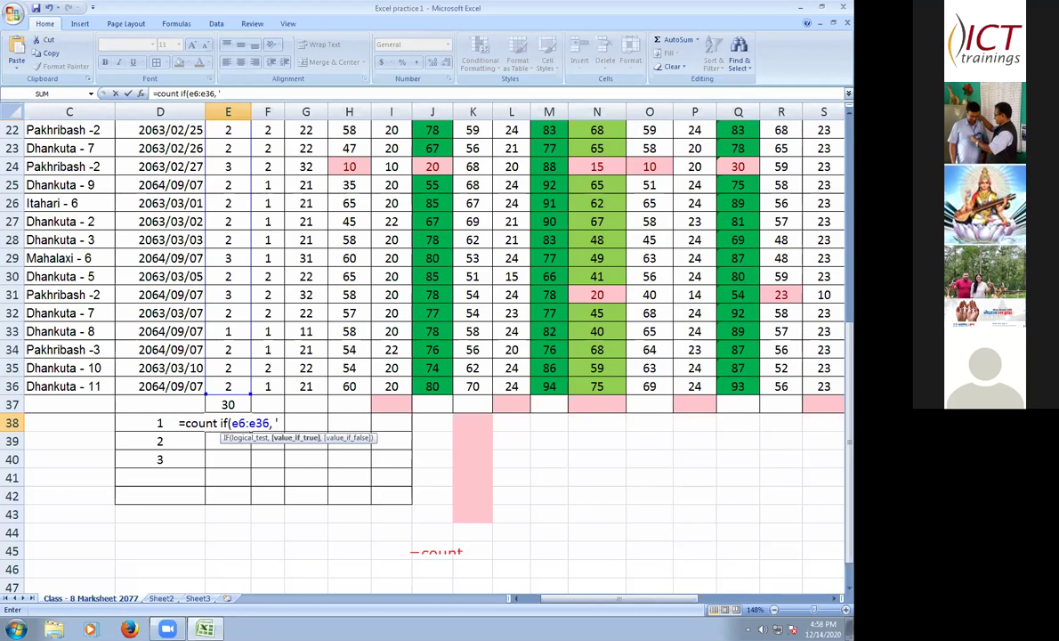
pyautogui.write('1"')
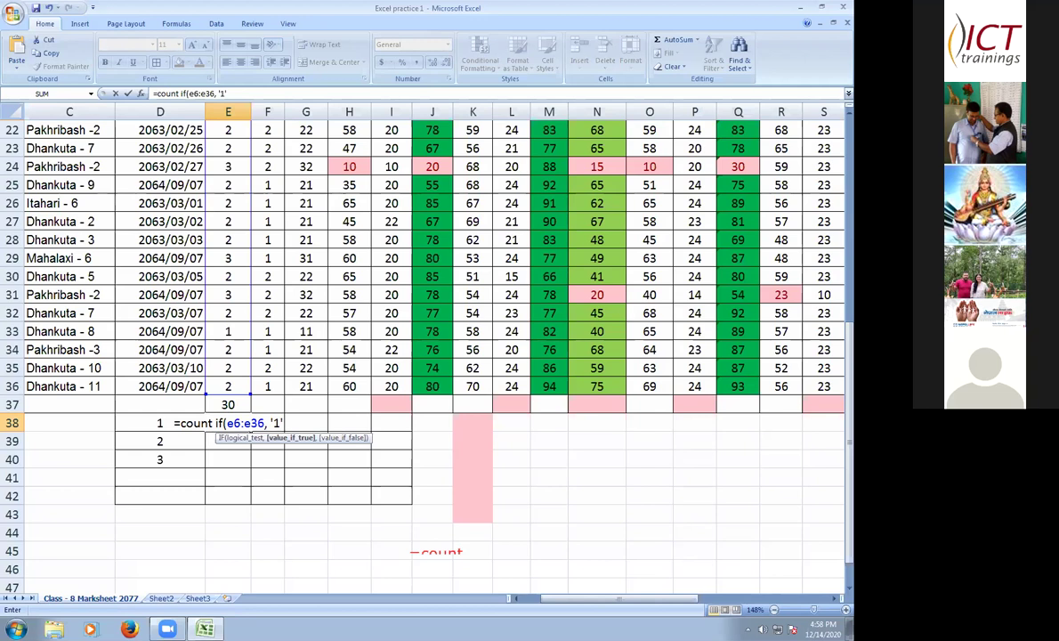
pyautogui.write(')')
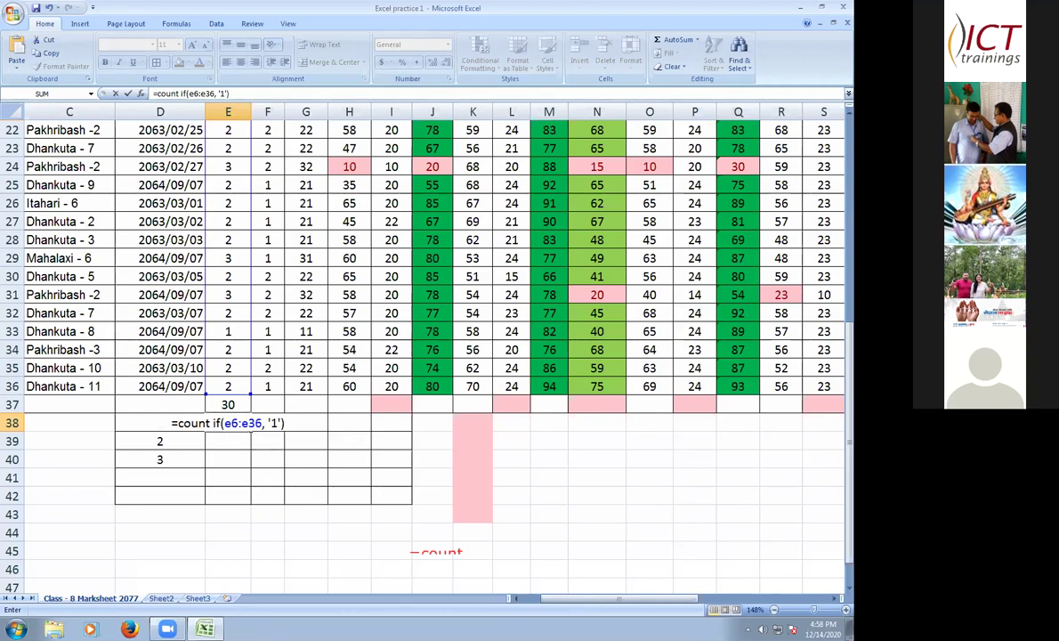
# - Submit E38's formula, accept Excel's =COUNT(IF(E6:E36,"1")) correction, then clear E38
pyautogui.press('Return')
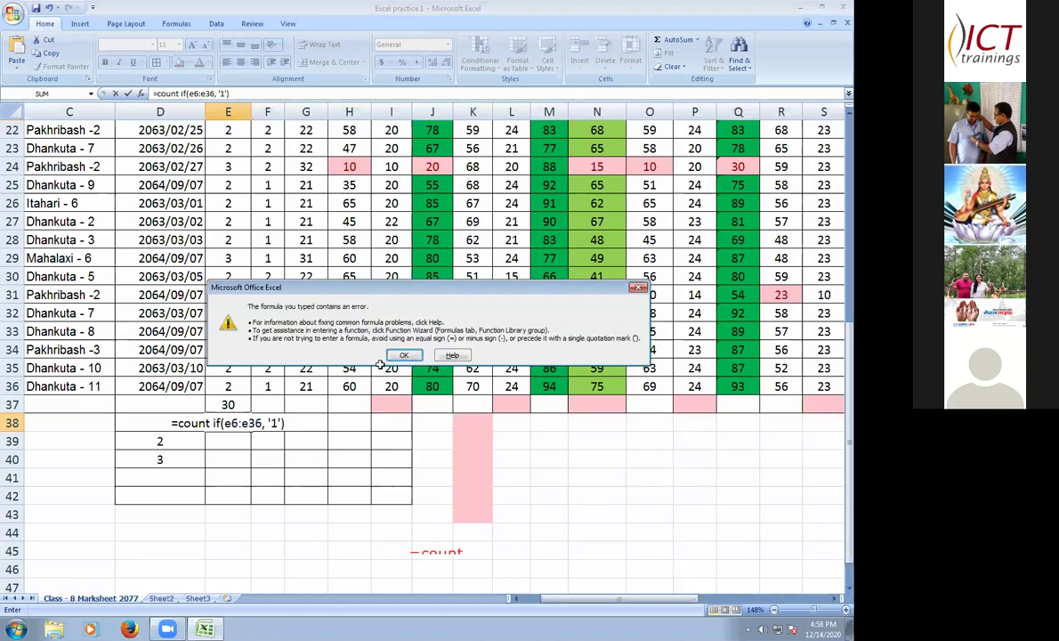
pyautogui.press('Return')
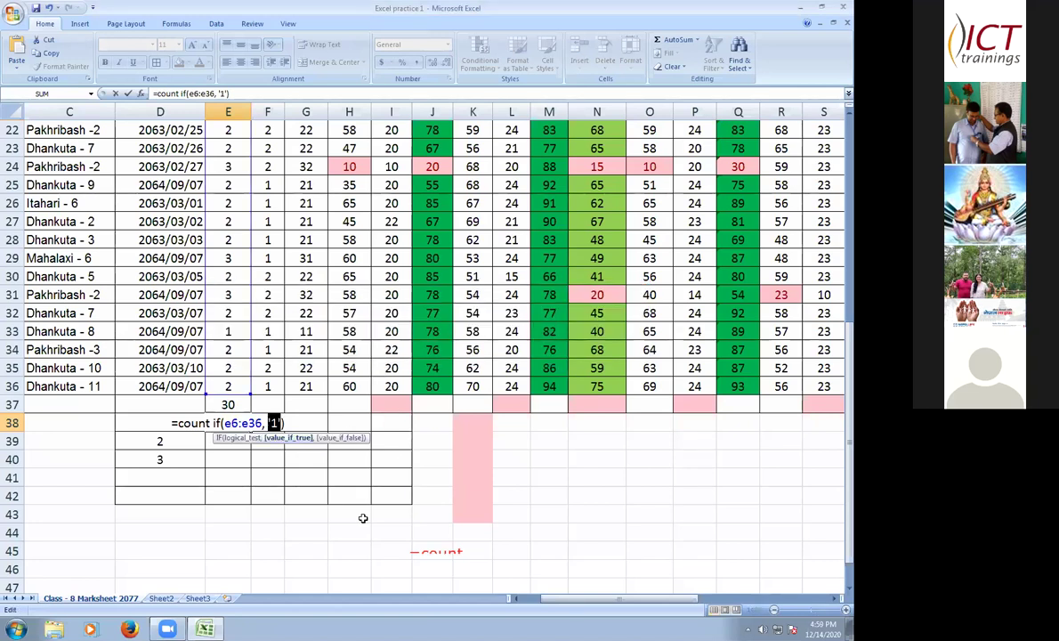
pyautogui.press('BackSpace')
pyautogui.write('"')
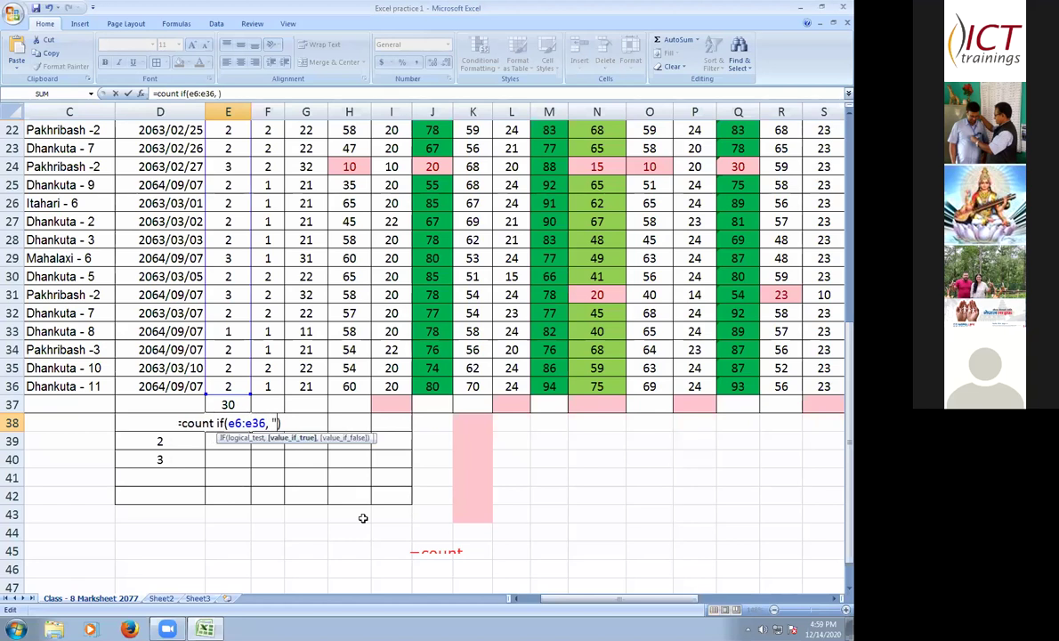
pyautogui.write('1"')
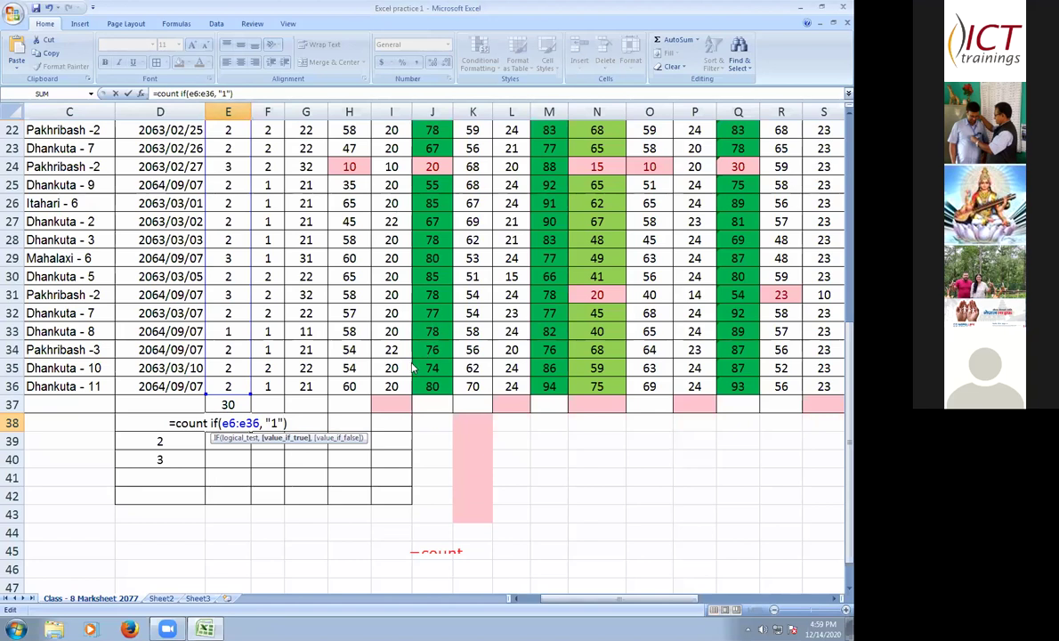
pyautogui.press('Return')
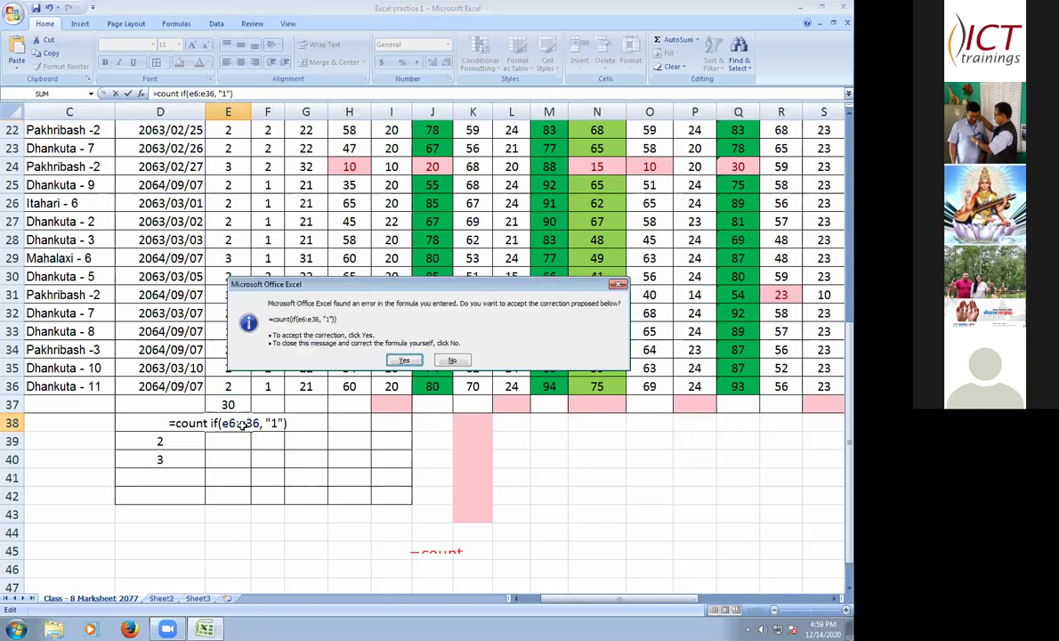
pyautogui.press('Return')
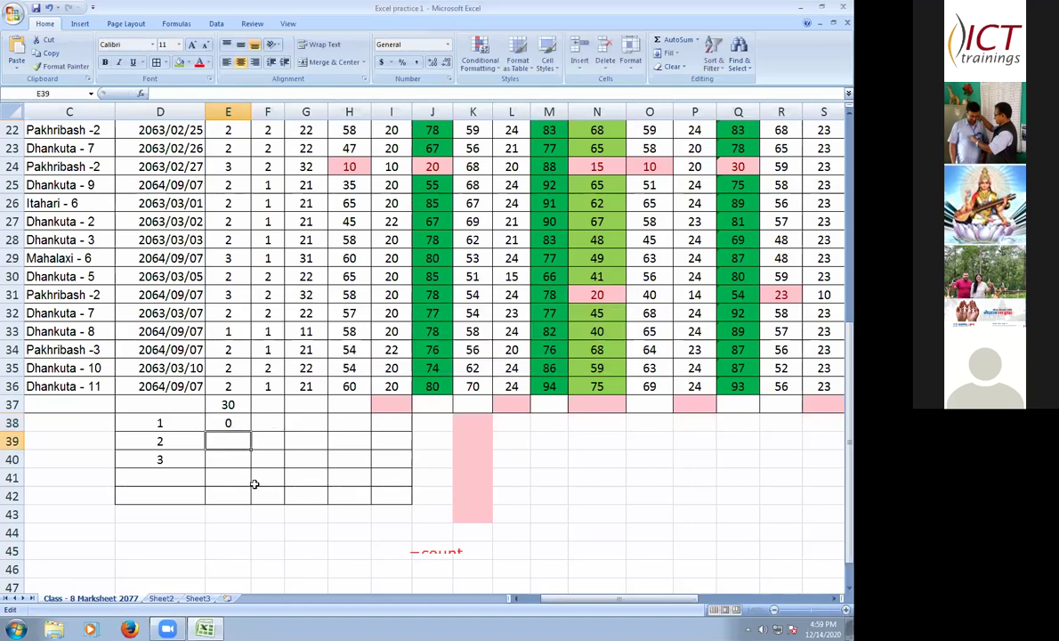
pyautogui.press('Up')
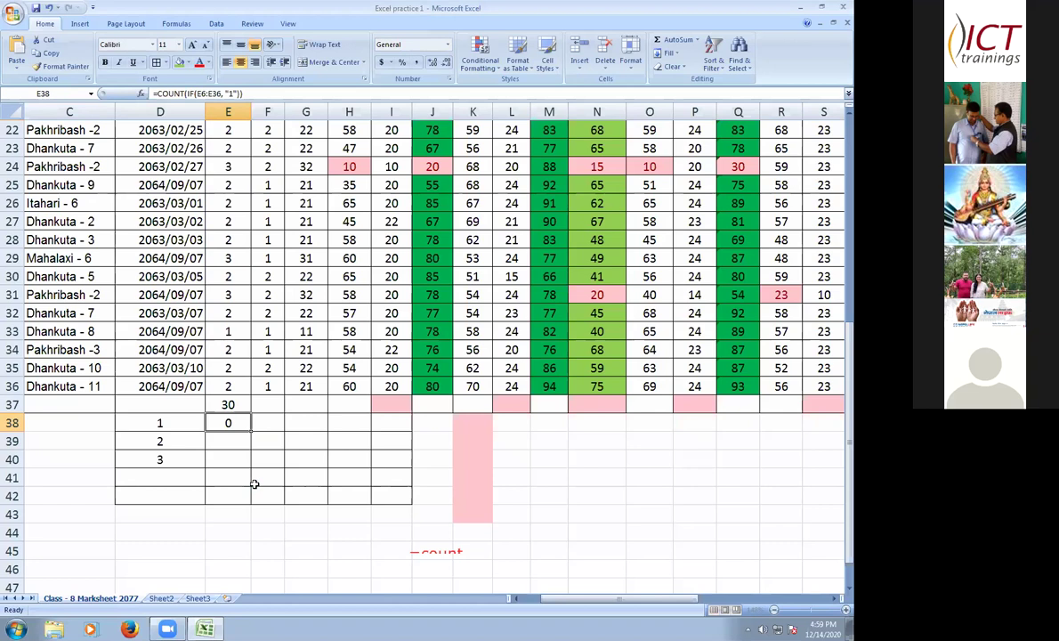
pyautogui.press('Delete')
# - Enter =COUNTIF(e6:e36,"1") in E38, returning 3
pyautogui.write('=')
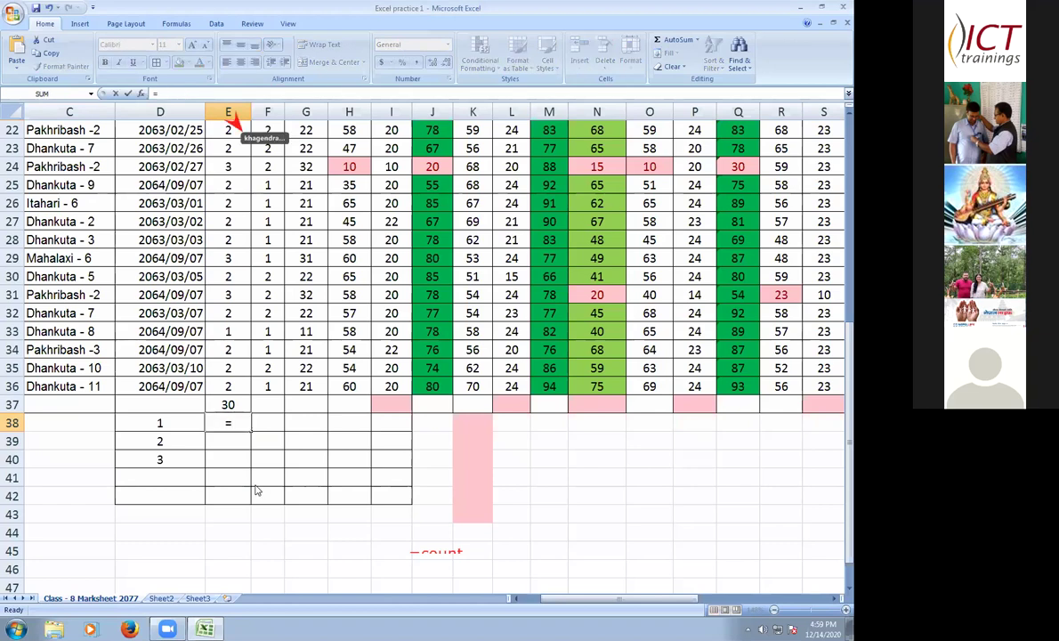
pyautogui.write('co')
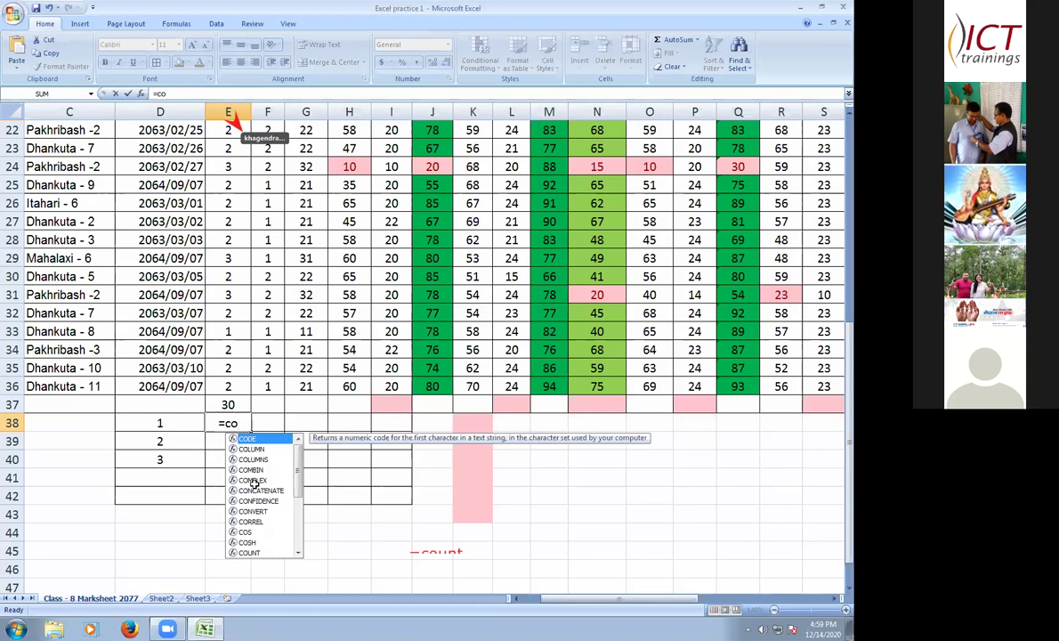
pyautogui.write('unt')
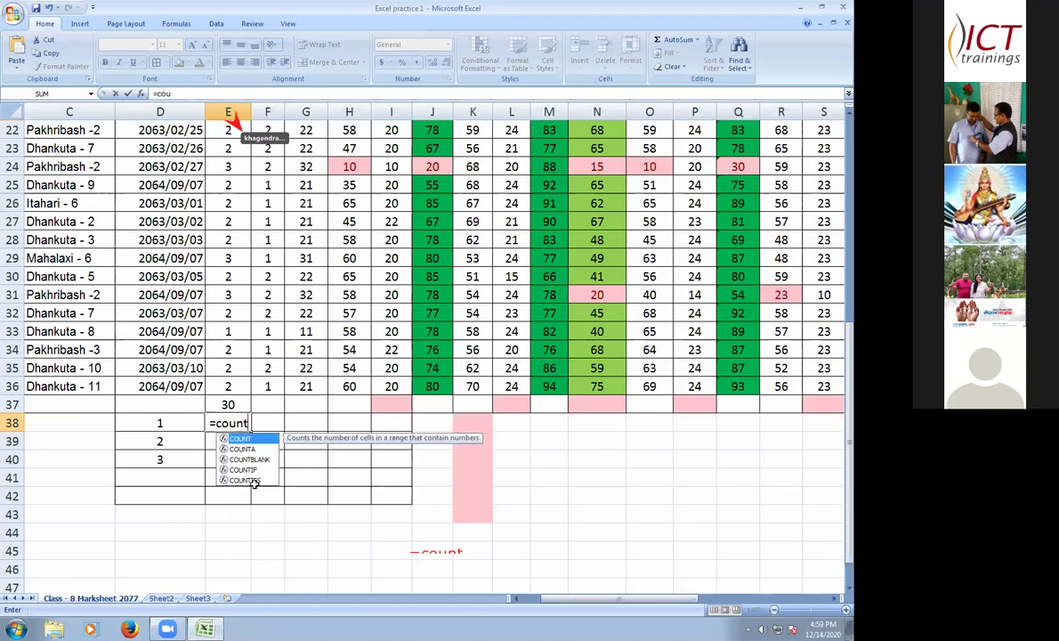
pyautogui.write('if(')
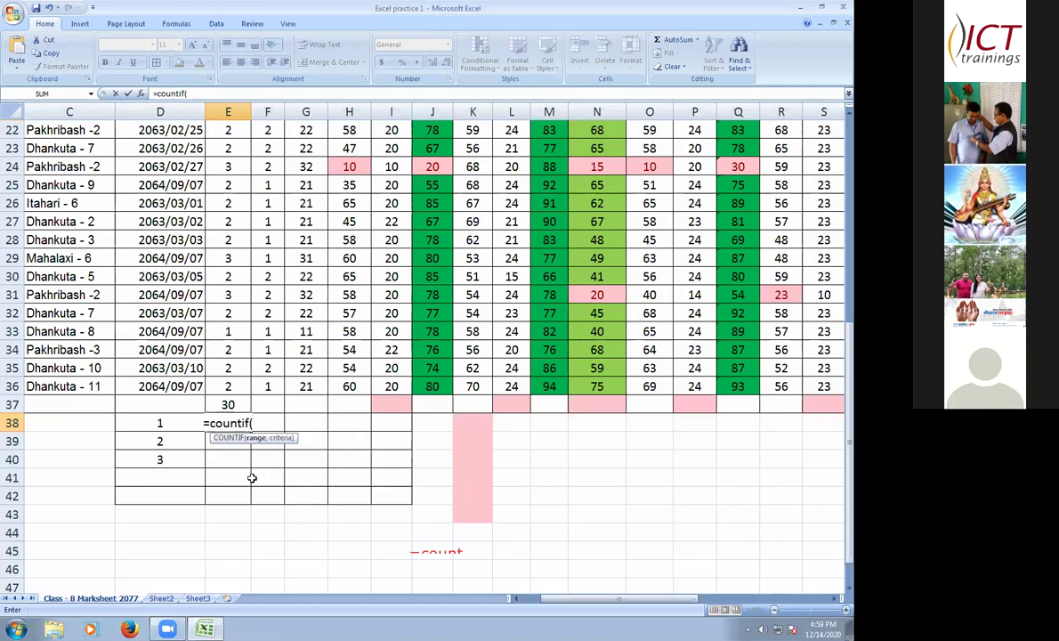
pyautogui.write('e6')
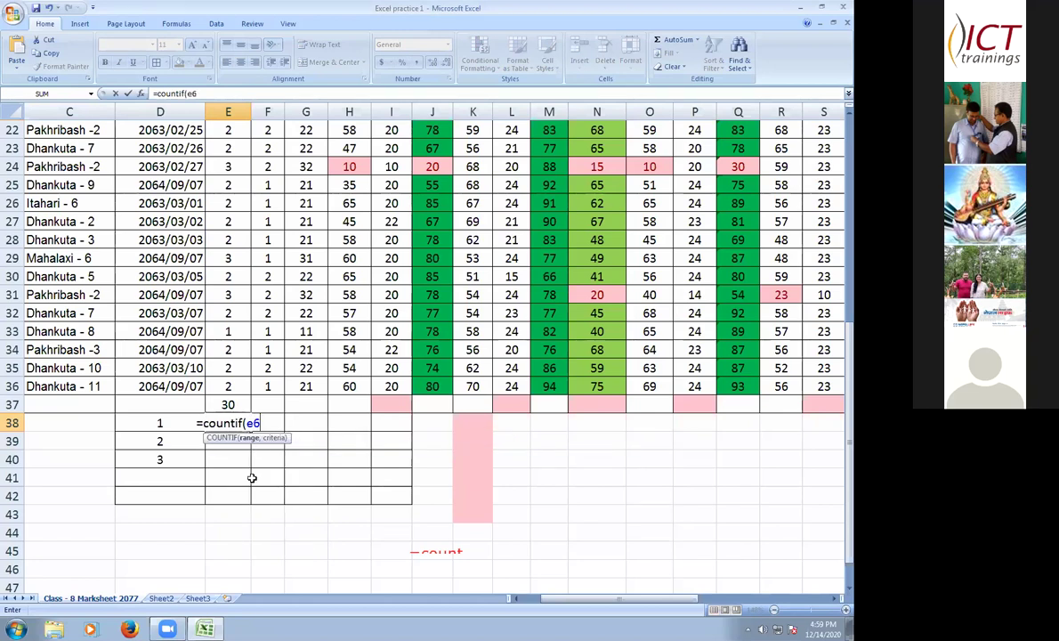
pyautogui.write(':e')
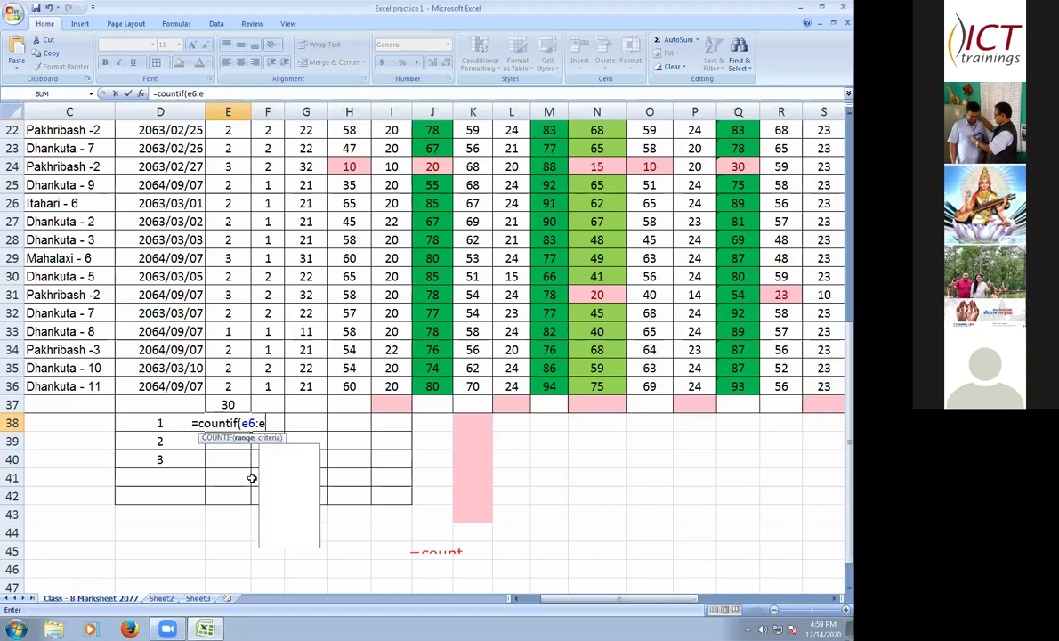
pyautogui.write('36,')
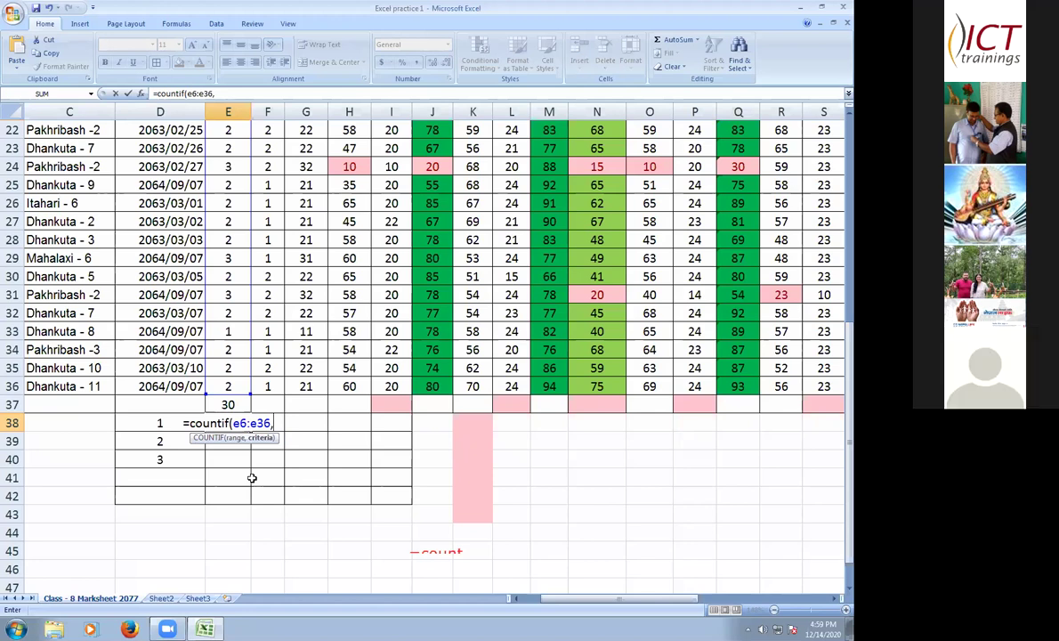
pyautogui.write('"1")')
pyautogui.press('Return')
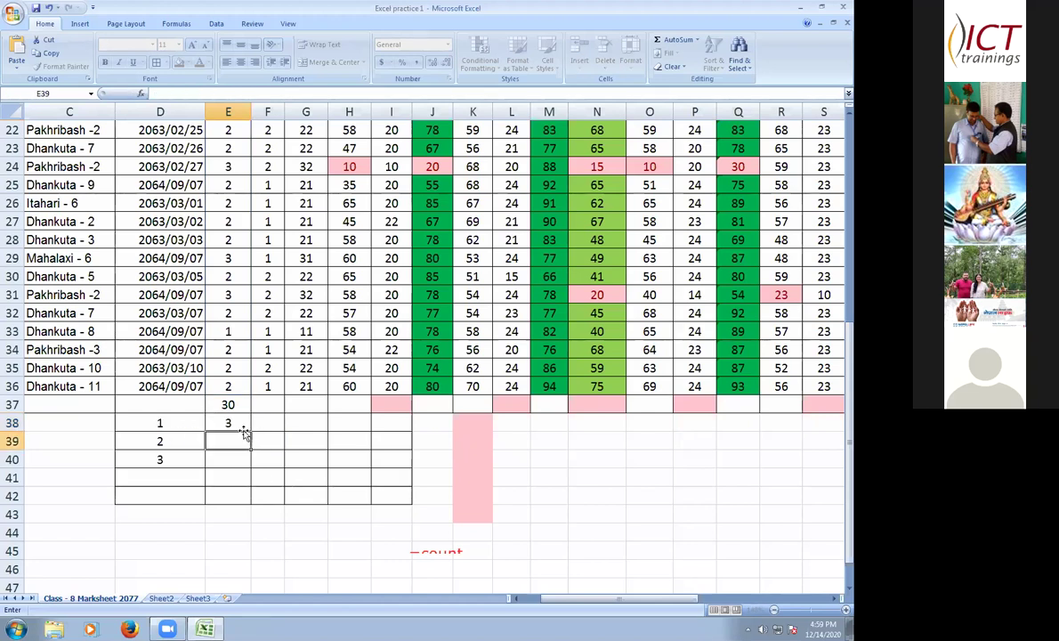
# - Fill E38's COUNTIF down to E40, then clear the copies in E39:E40
pyautogui.click(248, 428)
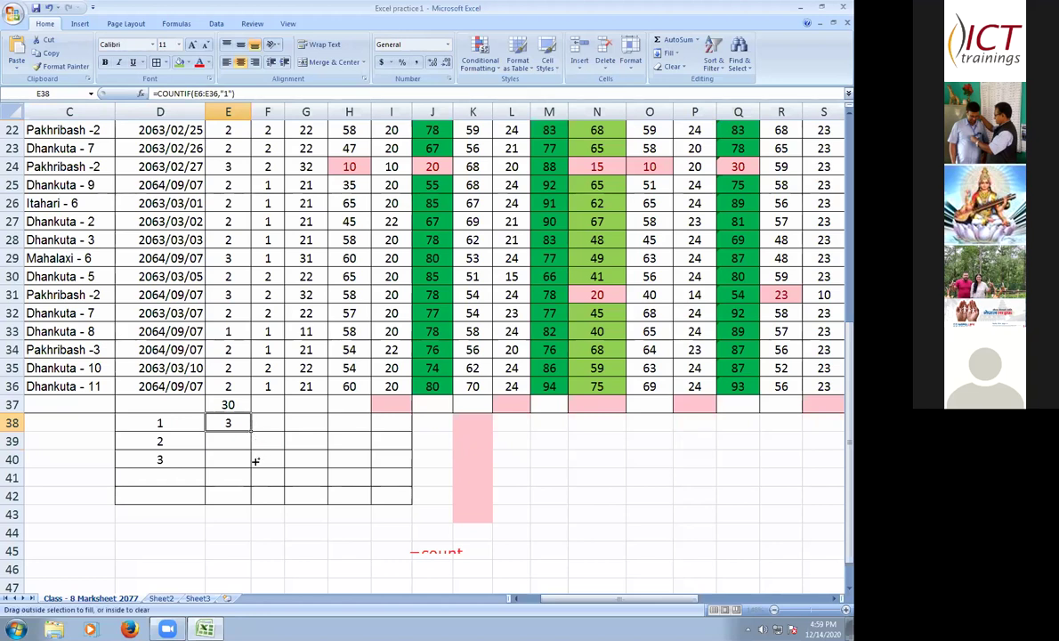
pyautogui.moveTo(251, 431)
pyautogui.mouseDown()
pyautogui.moveTo(255, 462)
pyautogui.moveTo(252, 453)
pyautogui.mouseUp()
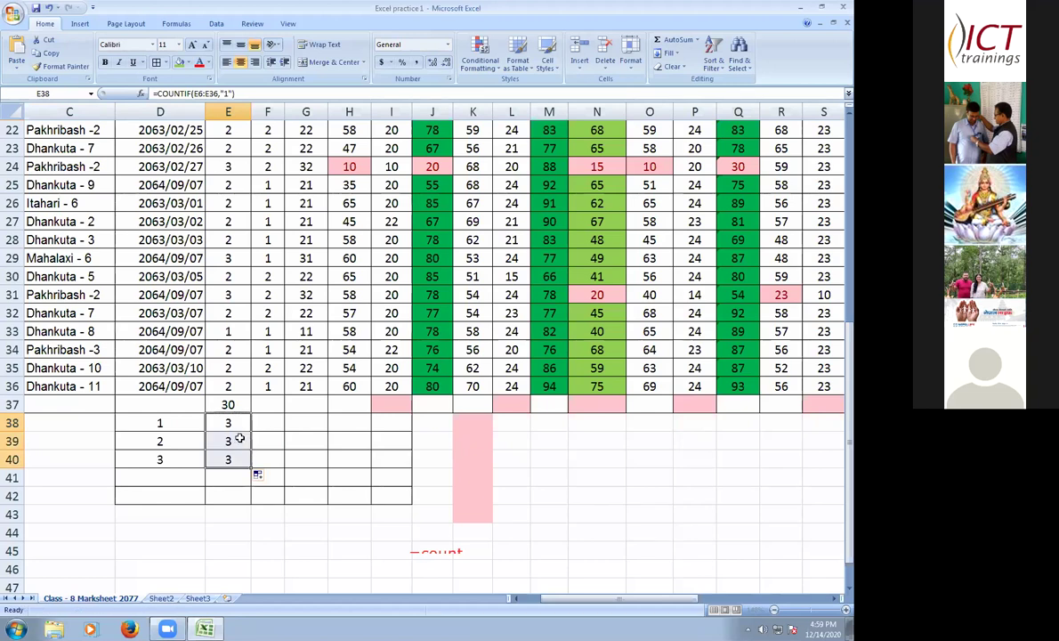
pyautogui.click(238, 439)
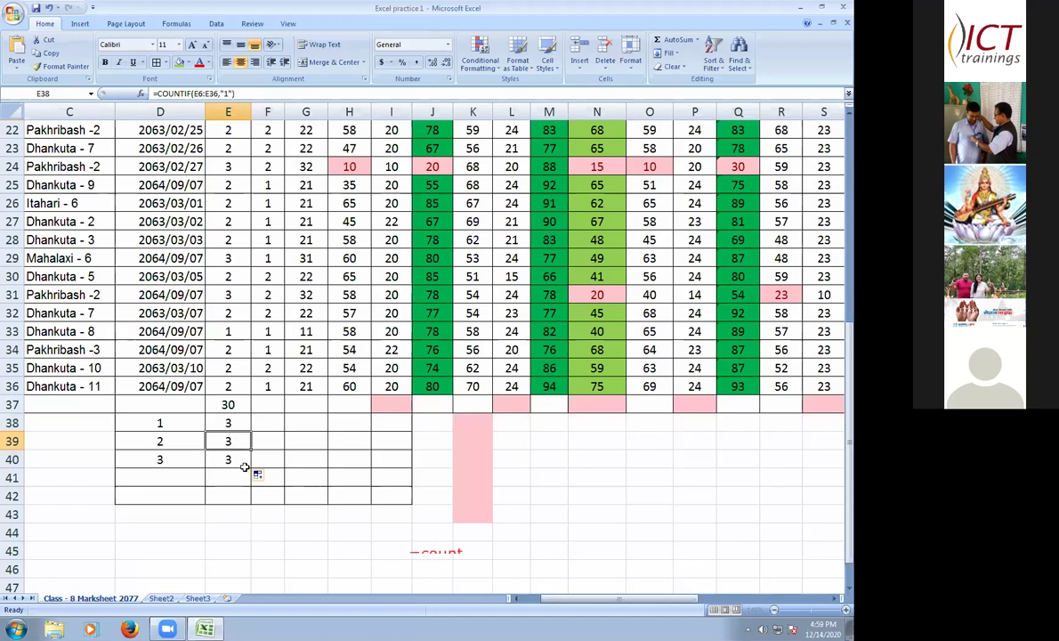
pyautogui.click(238, 443)
pyautogui.moveTo(239, 445); pyautogui.dragTo(248, 463)
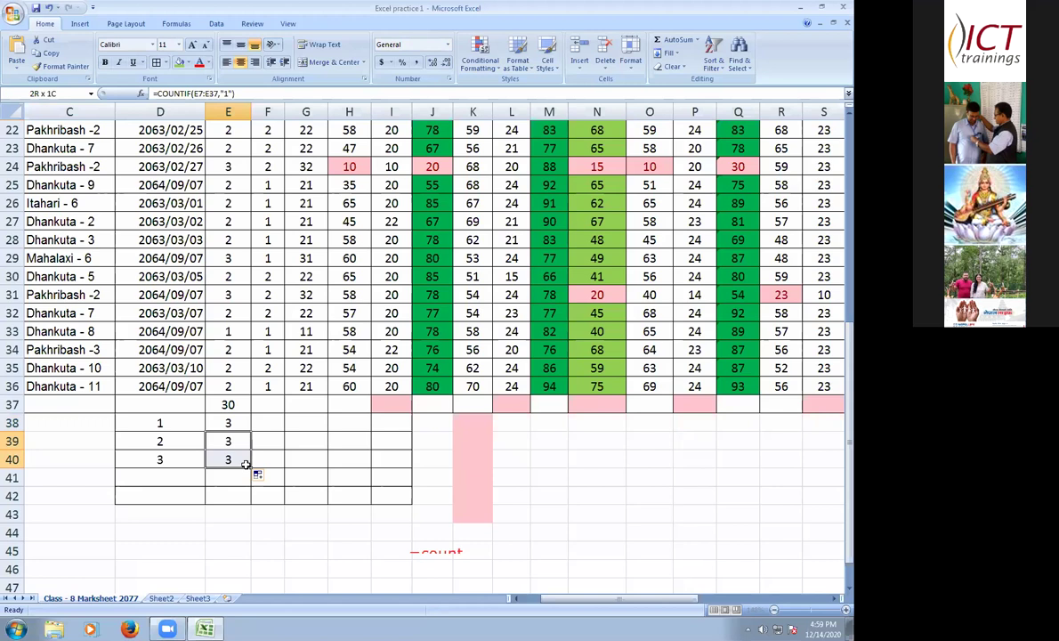
pyautogui.press('Delete')
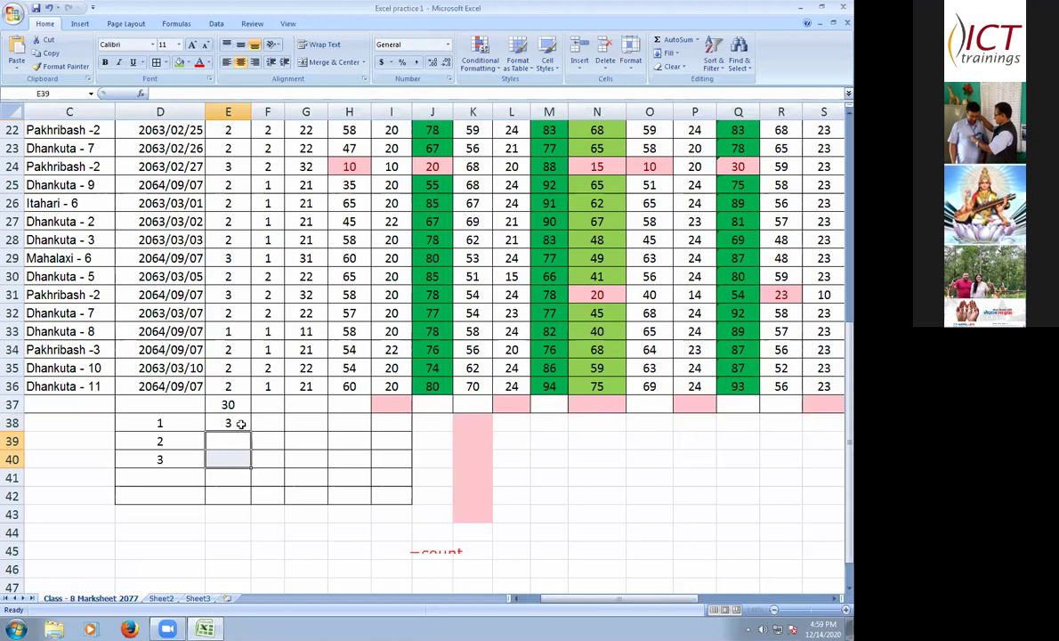
pyautogui.press('Right')
# - Refill E38's COUNTIF down to E39:E40, undoing an accidental cell insertion
pyautogui.click(235, 424)
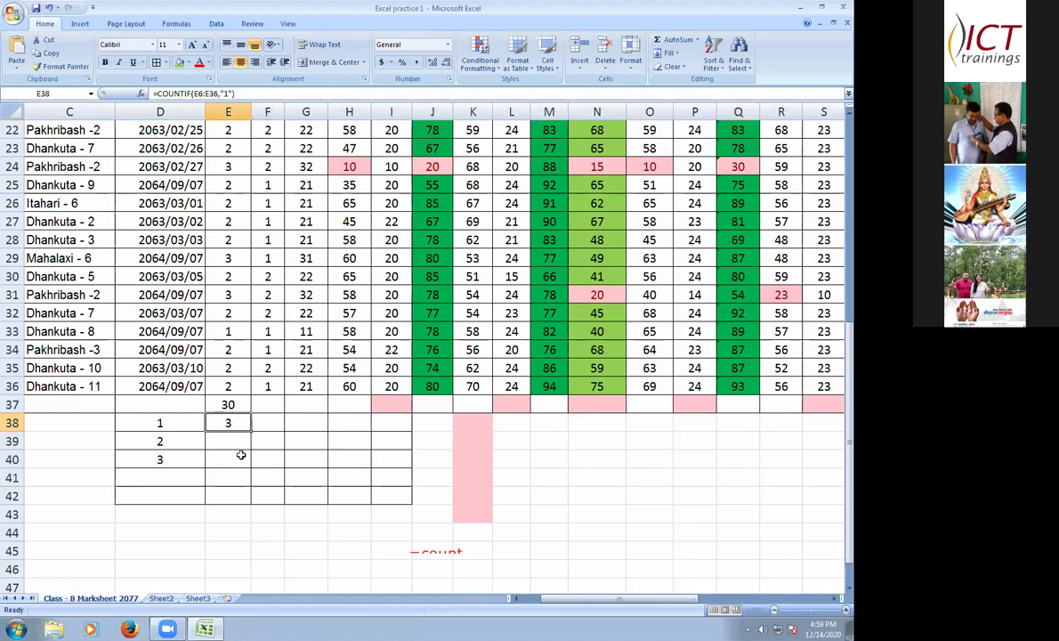
pyautogui.moveTo(233, 424); pyautogui.dragTo(234, 460)
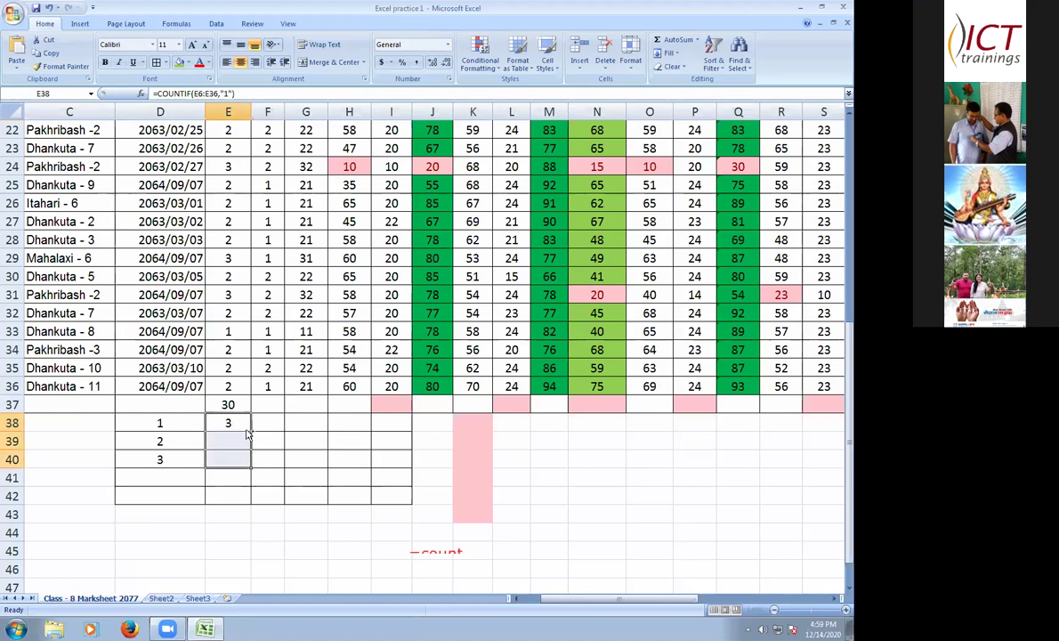
pyautogui.hotkey('shift', 'Up')
pyautogui.hotkey('shift', 'Up')
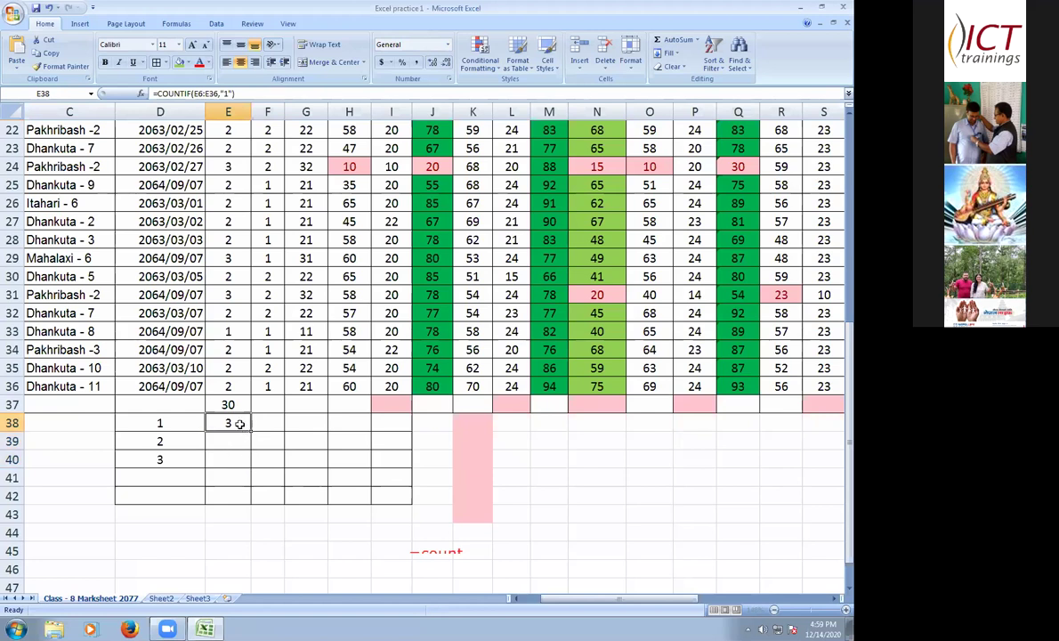
pyautogui.moveTo(252, 429); pyautogui.dragTo(253, 435)
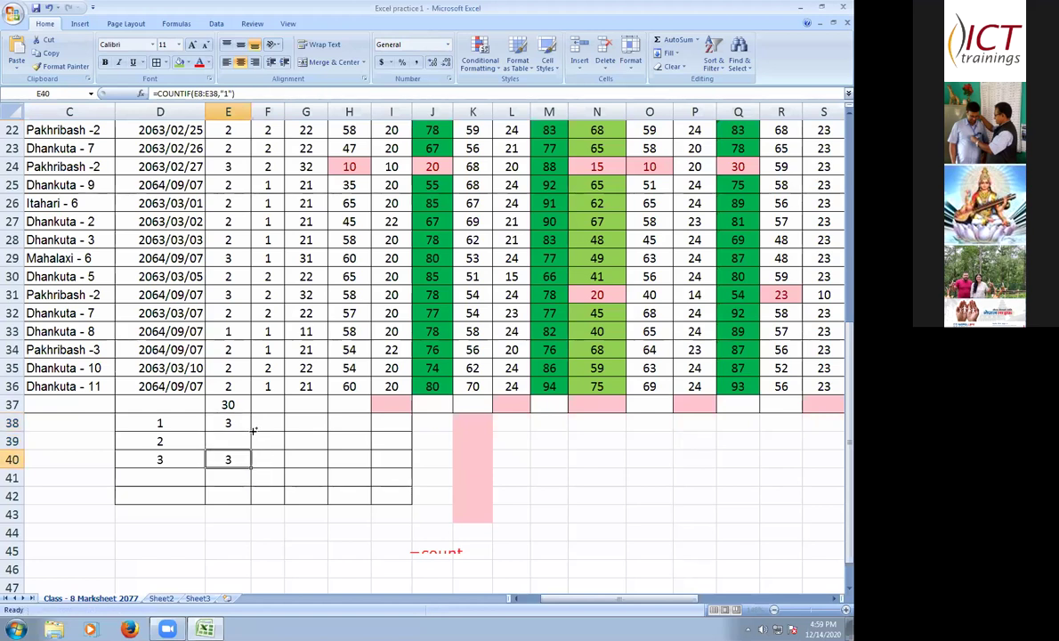
pyautogui.press('Up')
pyautogui.press('Up')
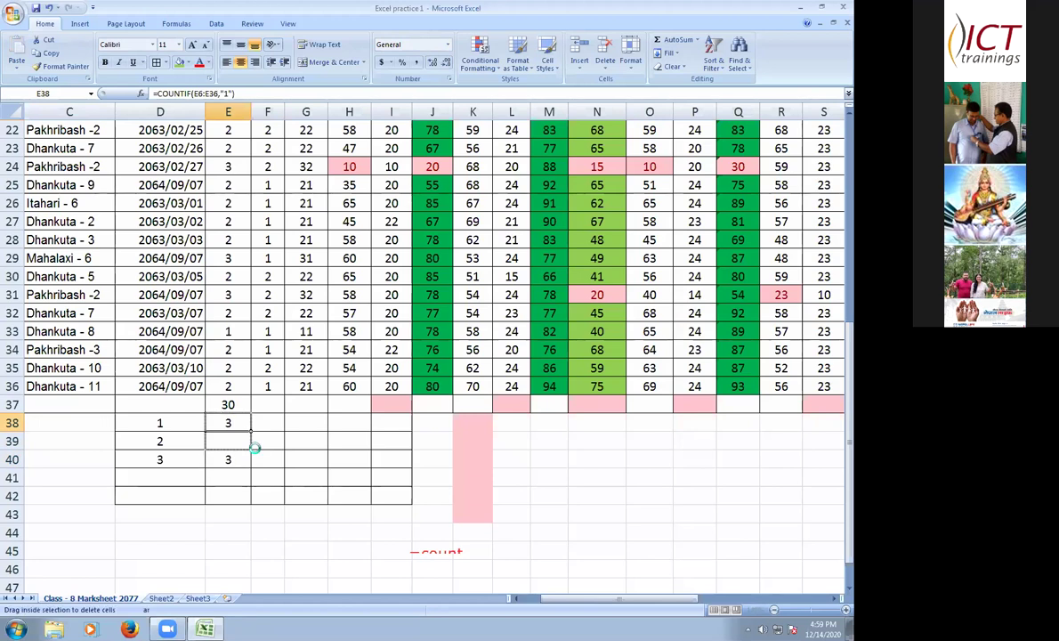
pyautogui.moveTo(256, 448); pyautogui.dragTo(258, 450)
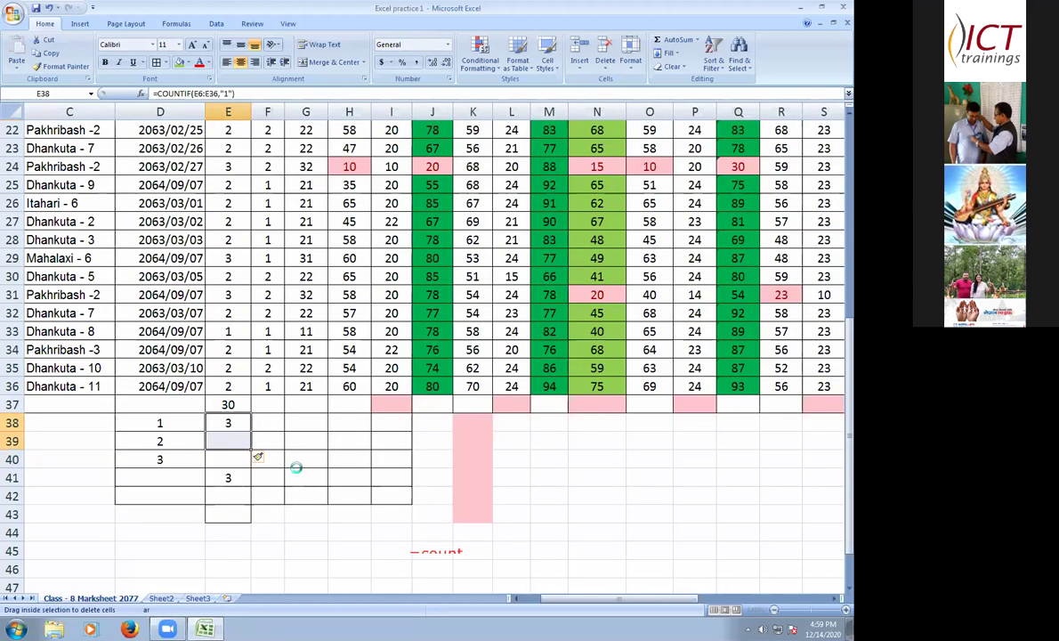
pyautogui.hotkey('ctrl', 'z')
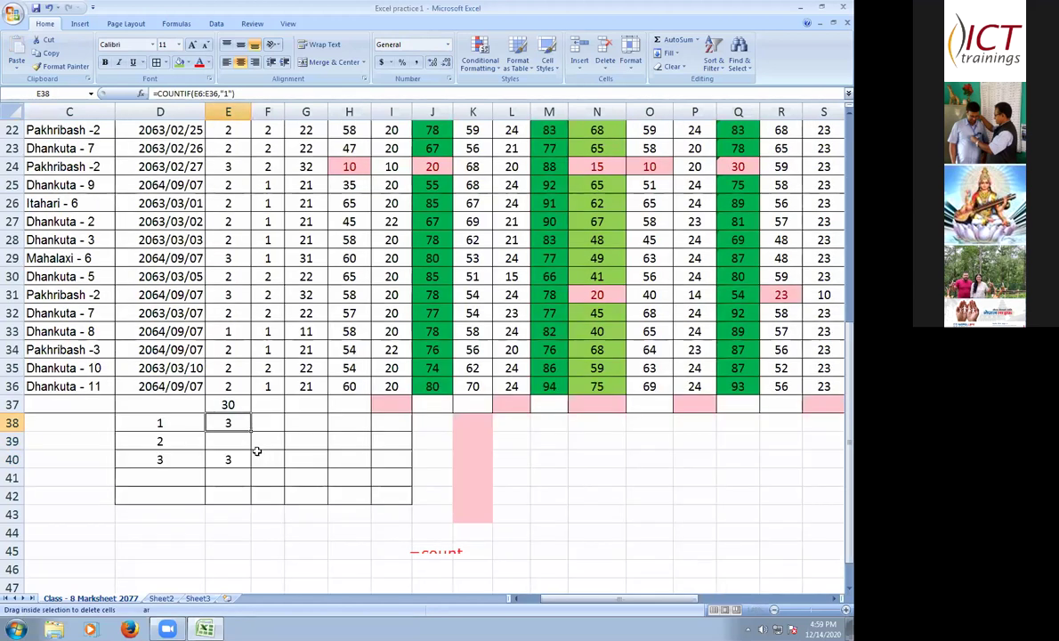
pyautogui.hotkey('ctrl', 'z')
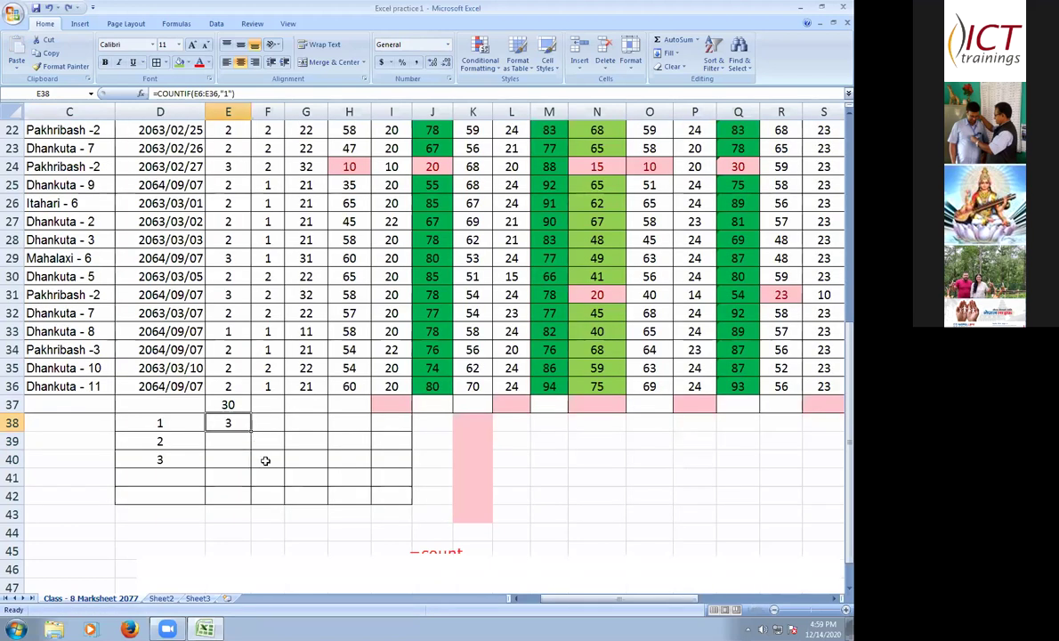
pyautogui.moveTo(251, 432); pyautogui.dragTo(251, 448)
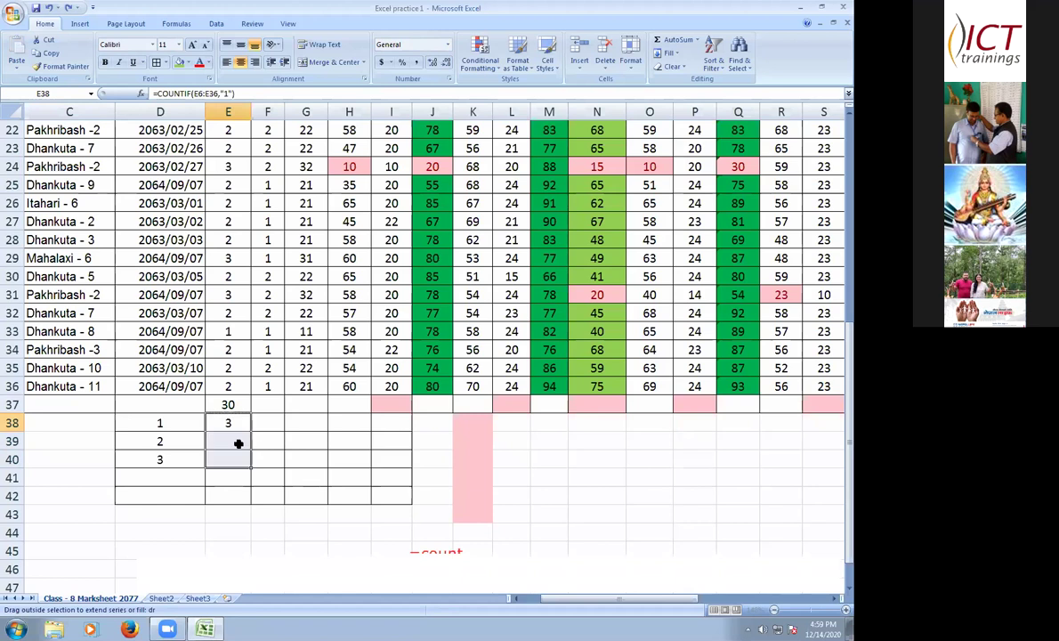
pyautogui.click(240, 442)
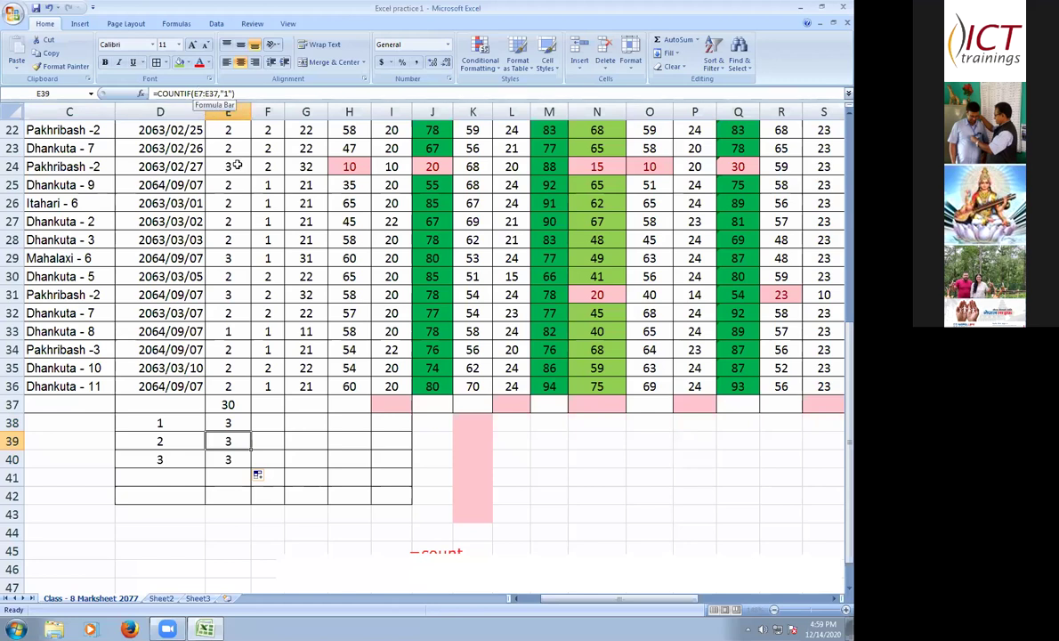
# - Change E39's range to the absolute $E$6:$E$37 using F4 on both references
pyautogui.click(200, 93)
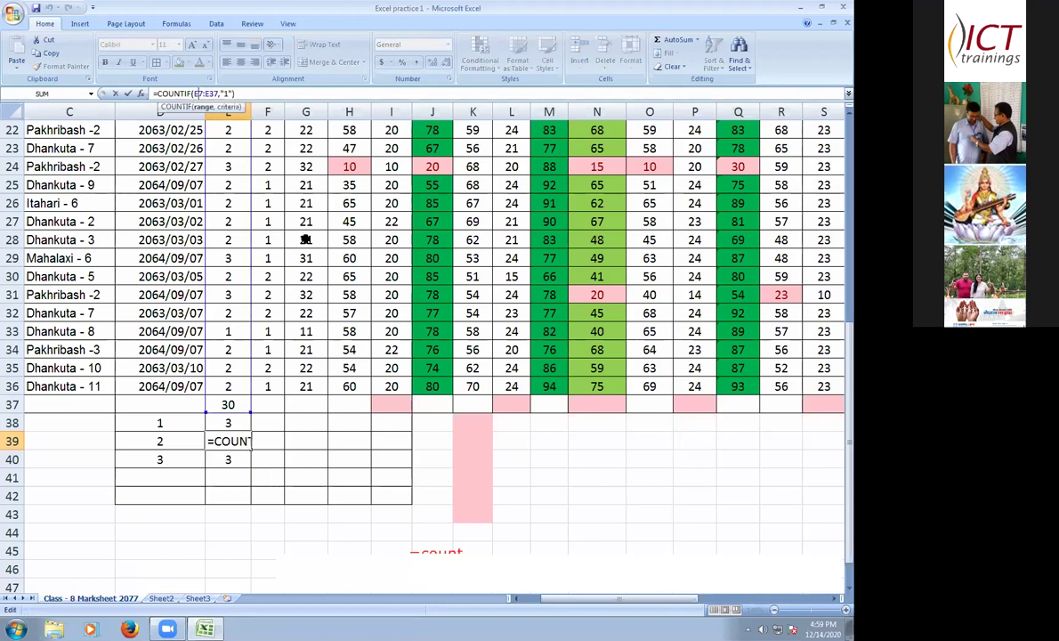
pyautogui.press('BackSpace')
pyautogui.write('1')
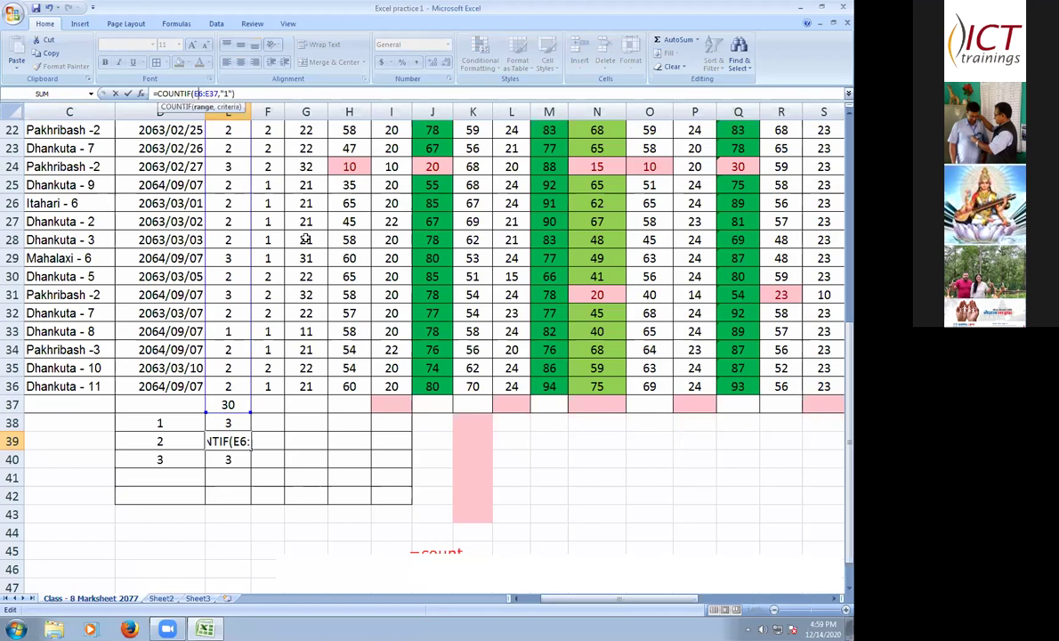
pyautogui.press('F4')
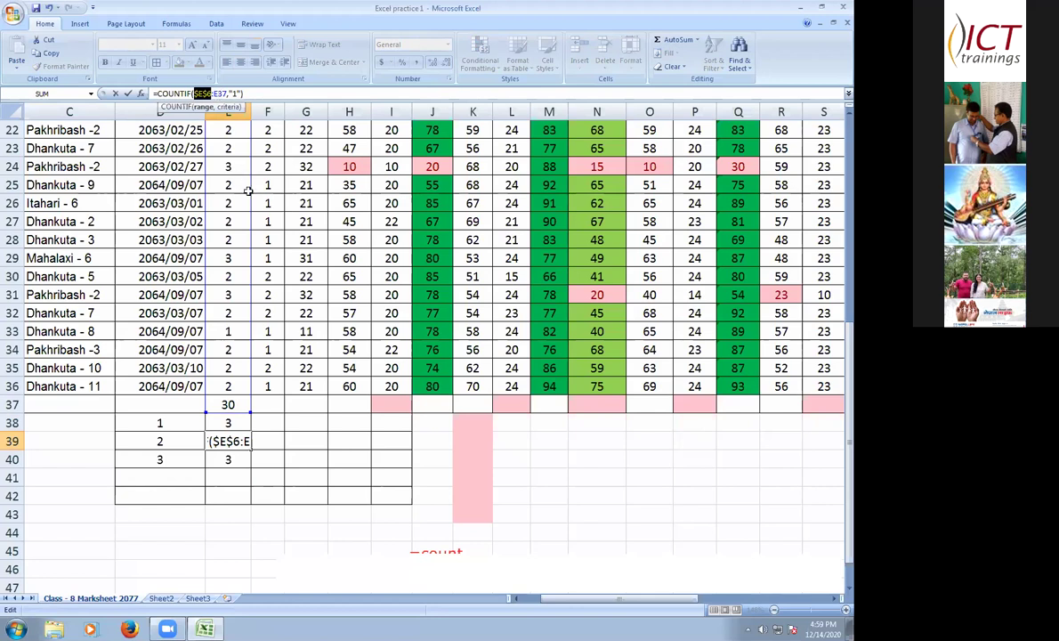
pyautogui.press('Right')
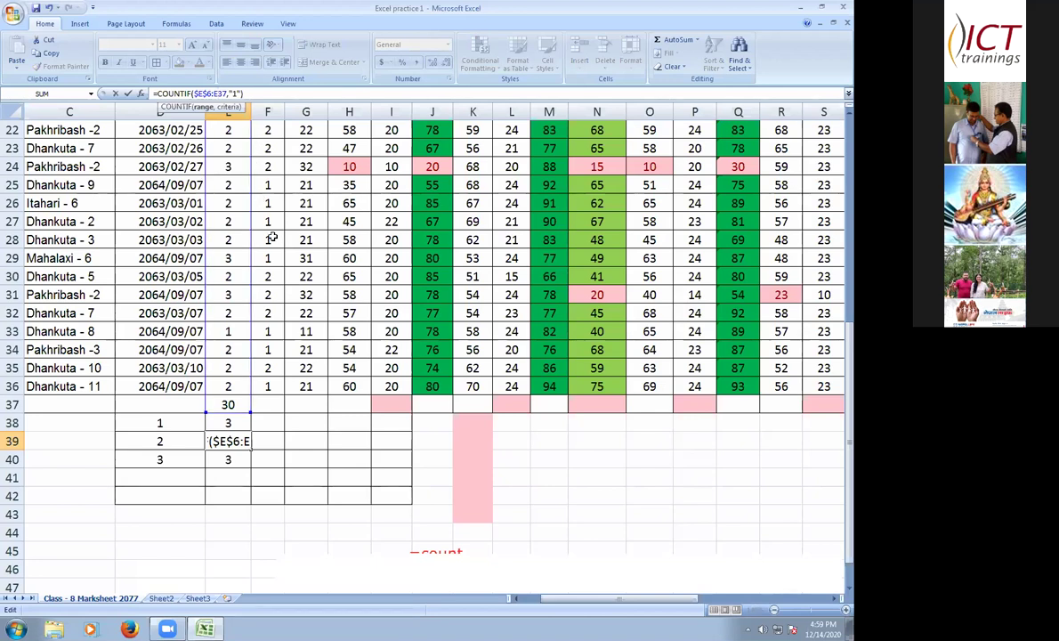
pyautogui.press('F4')
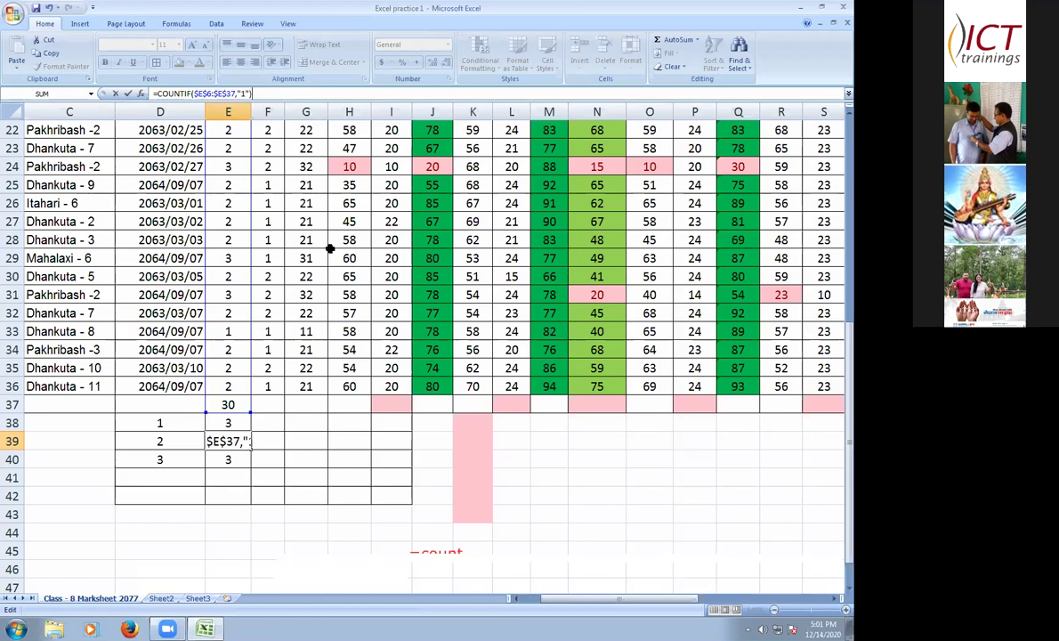
pyautogui.click(237, 456)
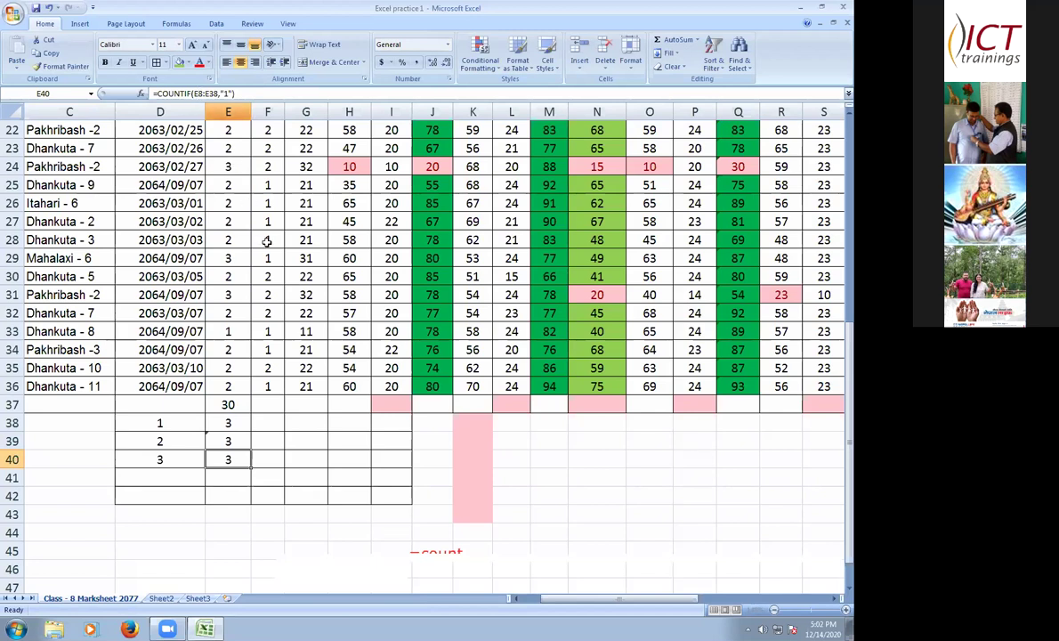
# - Abandon the attempted fix of E40's copied COUNTIF range and leave E40 blank
pyautogui.press('F2')
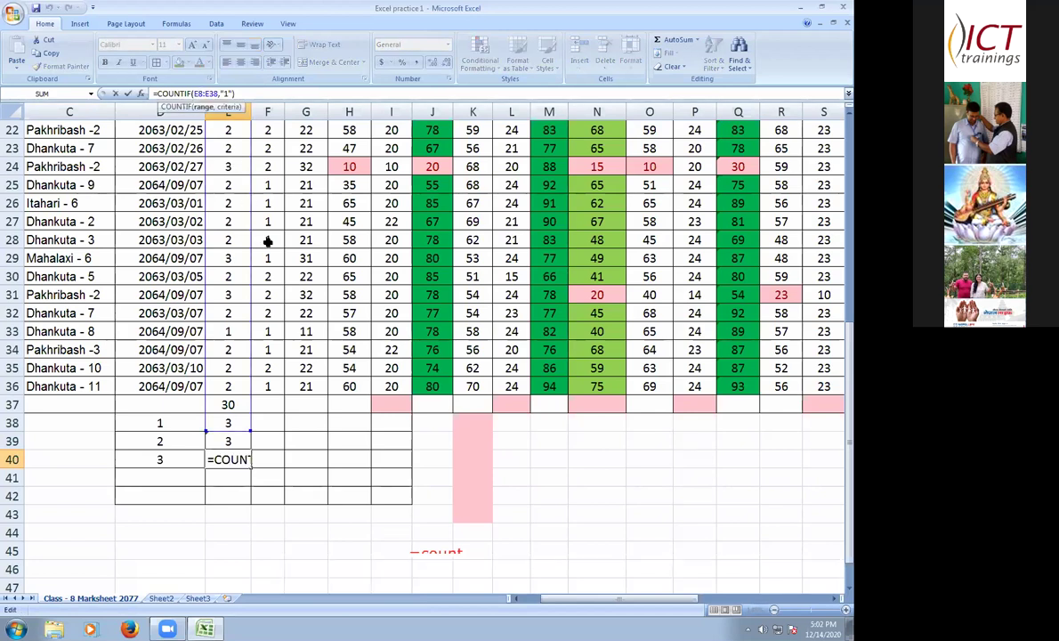
pyautogui.press('Right')
pyautogui.press('Right')
pyautogui.press('Right')
pyautogui.press('Right')
pyautogui.press('Right')
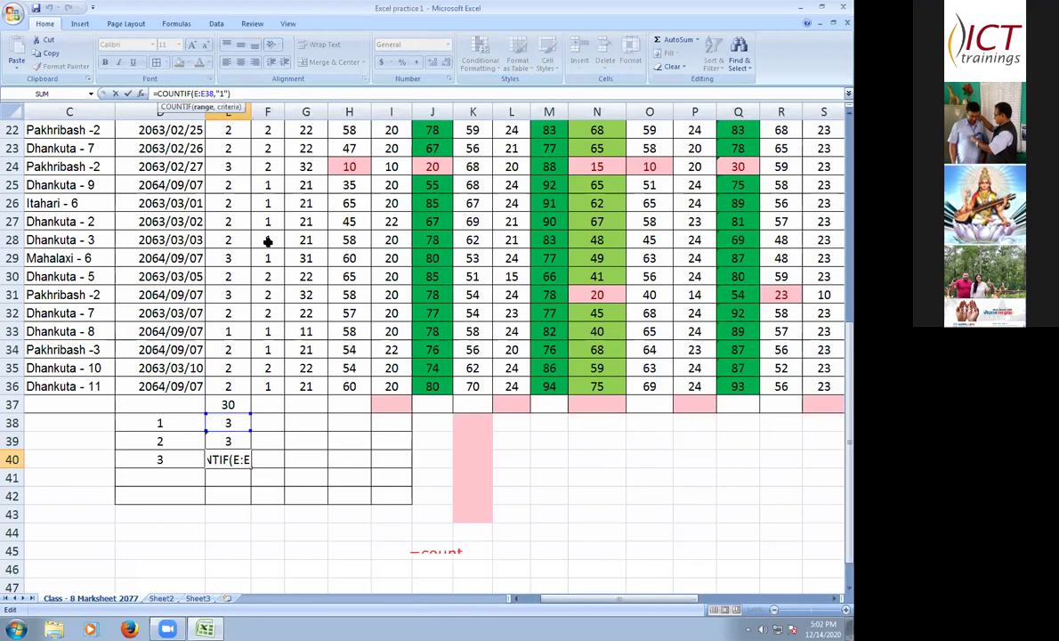
pyautogui.press('F4')
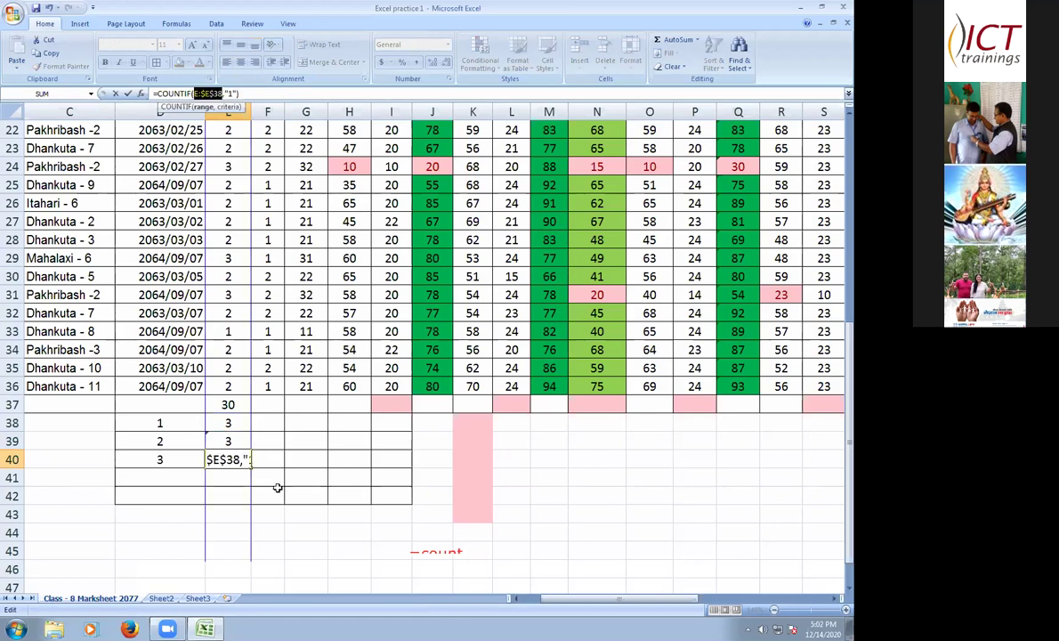
pyautogui.moveTo(264, 476); pyautogui.dragTo(265, 495)
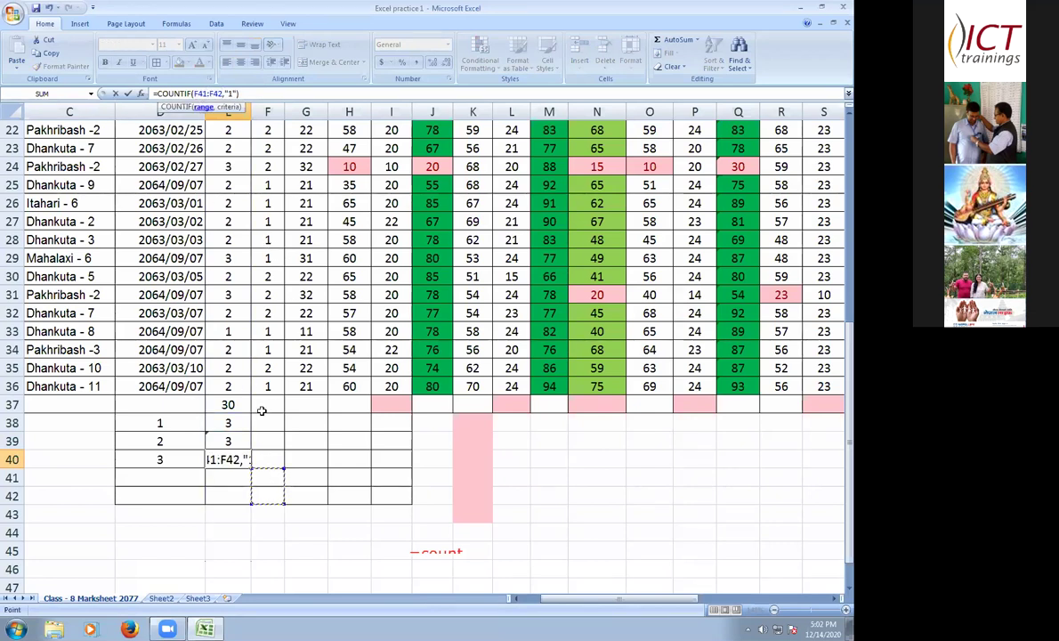
pyautogui.click(233, 457)
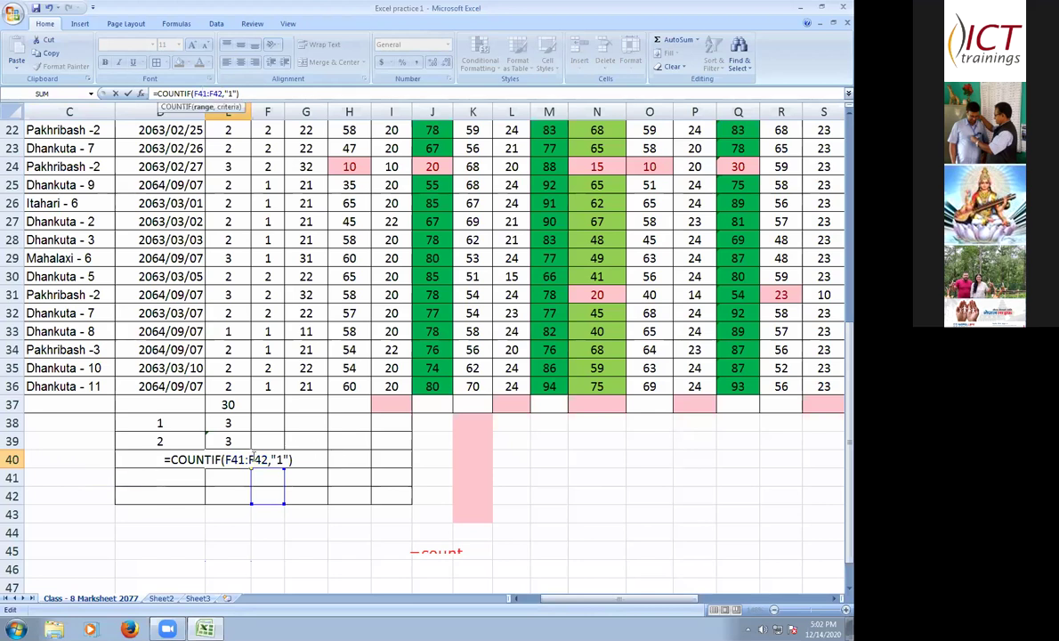
pyautogui.press('BackSpace')
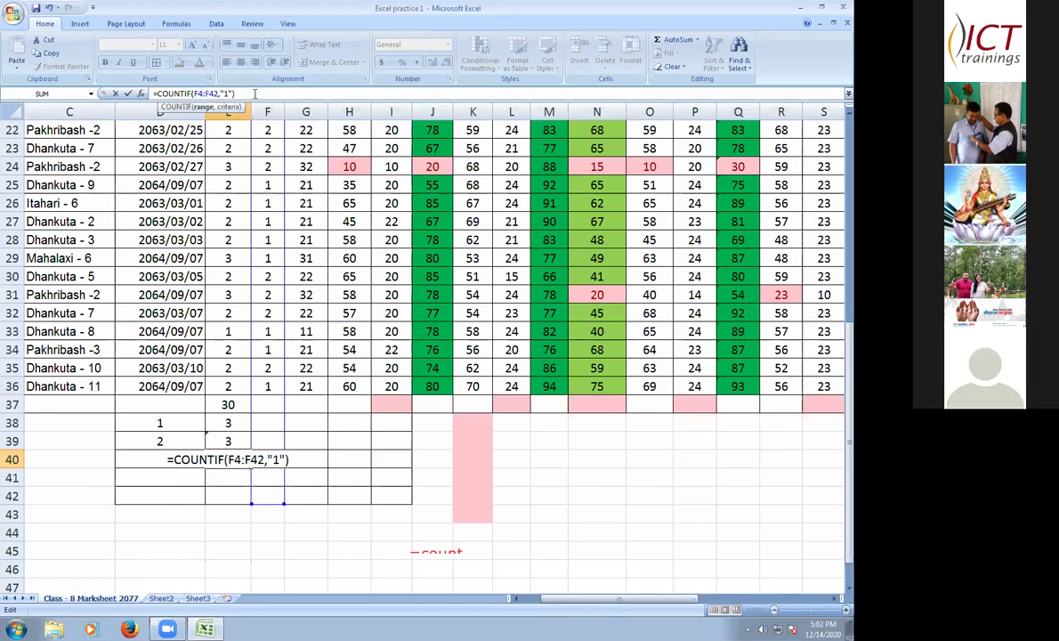
pyautogui.click(254, 92)
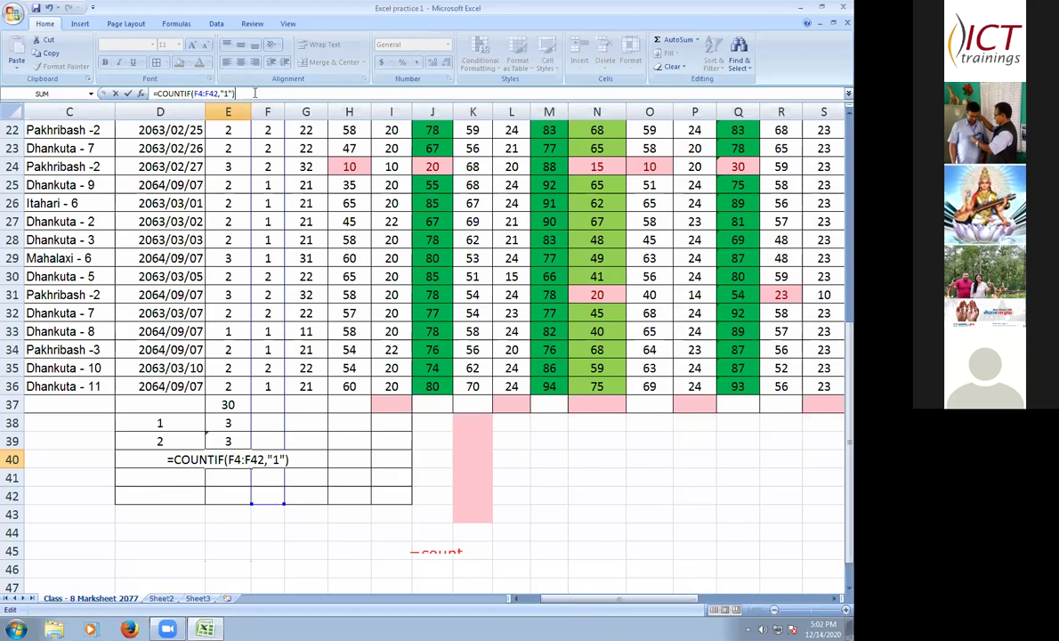
pyautogui.press('Escape')
pyautogui.write('=COU')
pyautogui.press('BackSpace')
pyautogui.press('BackSpace')
pyautogui.press('BackSpace')
pyautogui.press('BackSpace')
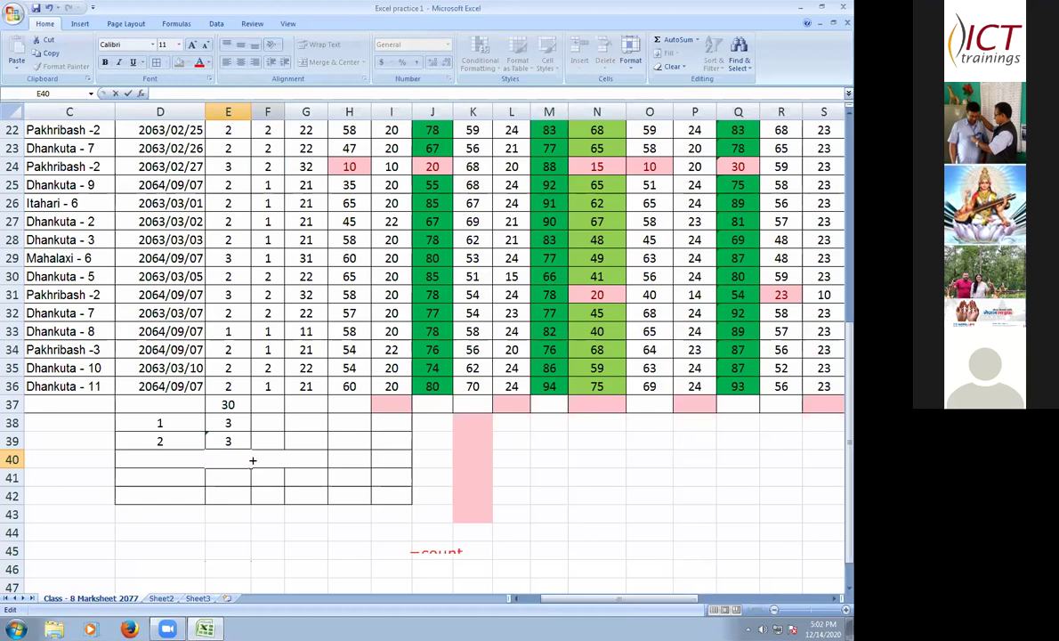
# - Fill E39's COUNTIF down into E40 and change E39's criterion to "2", giving 20
pyautogui.click(234, 441)
pyautogui.moveTo(251, 451); pyautogui.dragTo(251, 467)
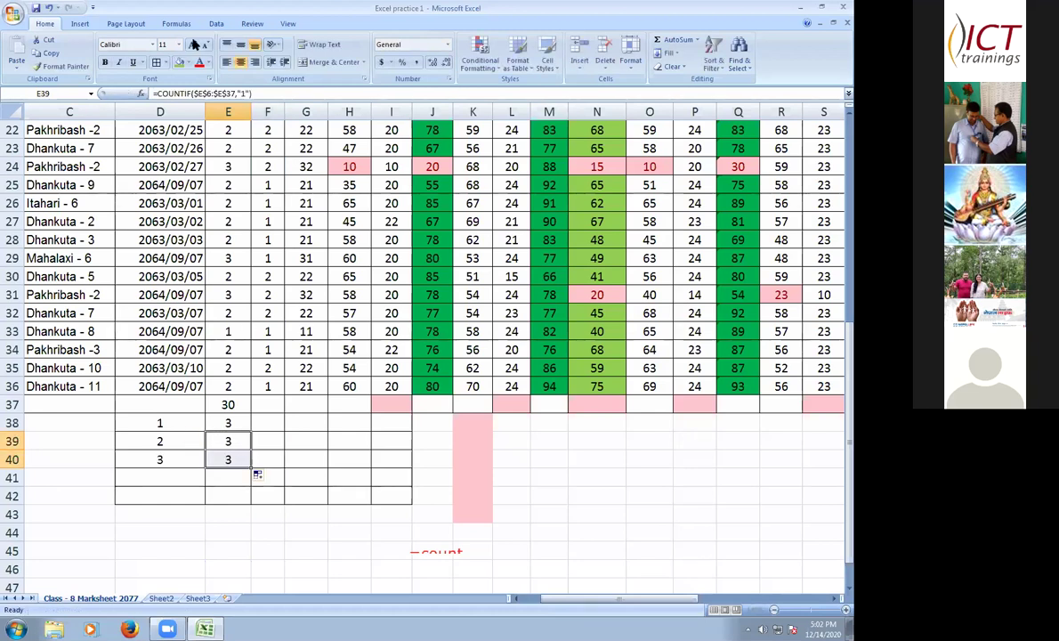
pyautogui.press('Down')
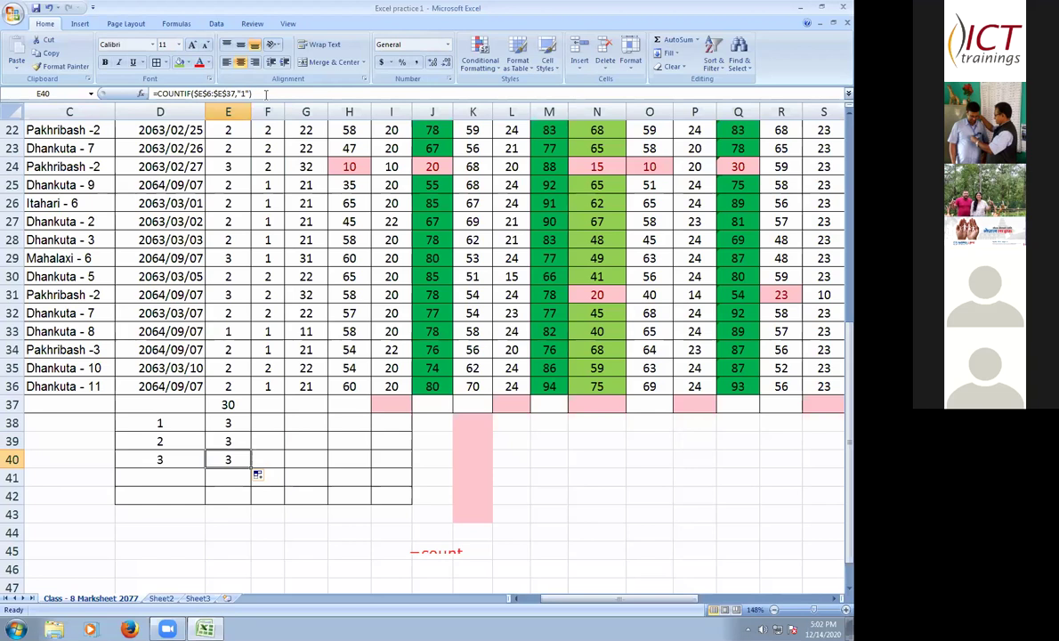
pyautogui.press('F2')
pyautogui.click(234, 442)
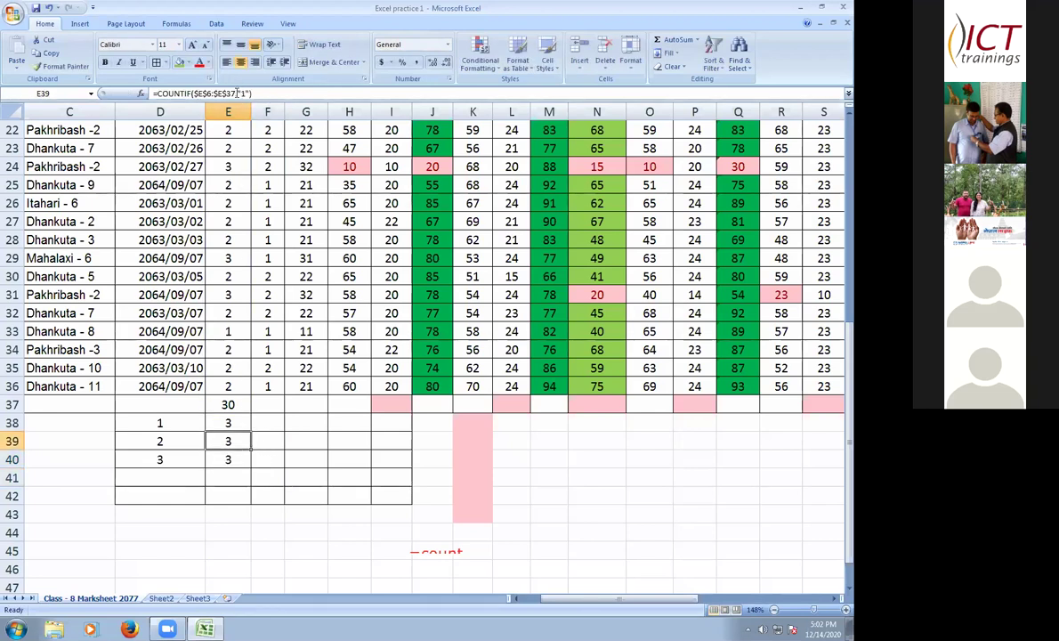
pyautogui.press('F2')
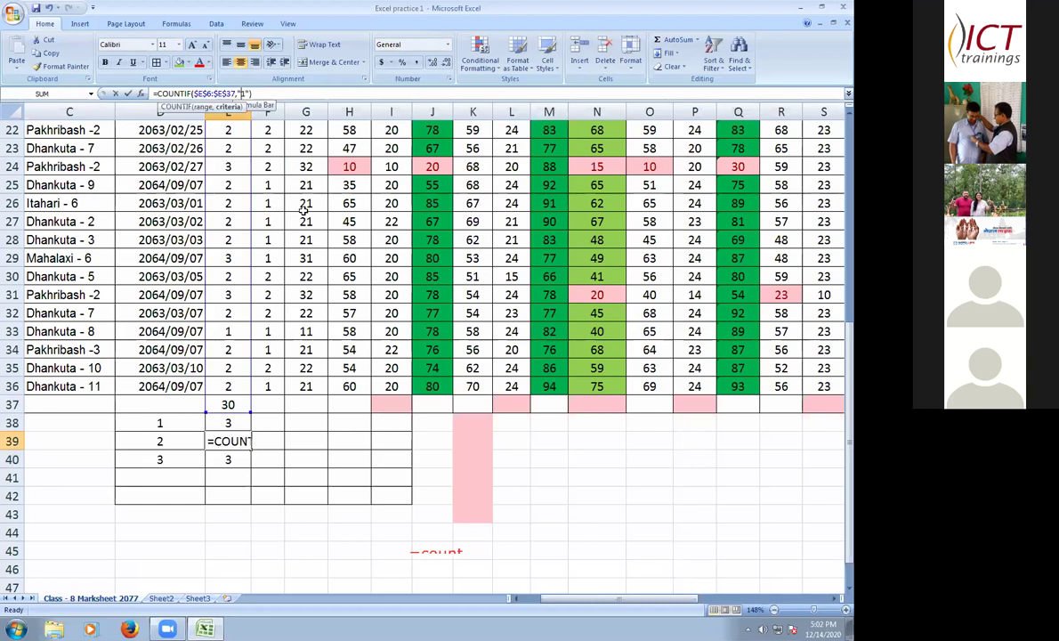
pyautogui.press('BackSpace')
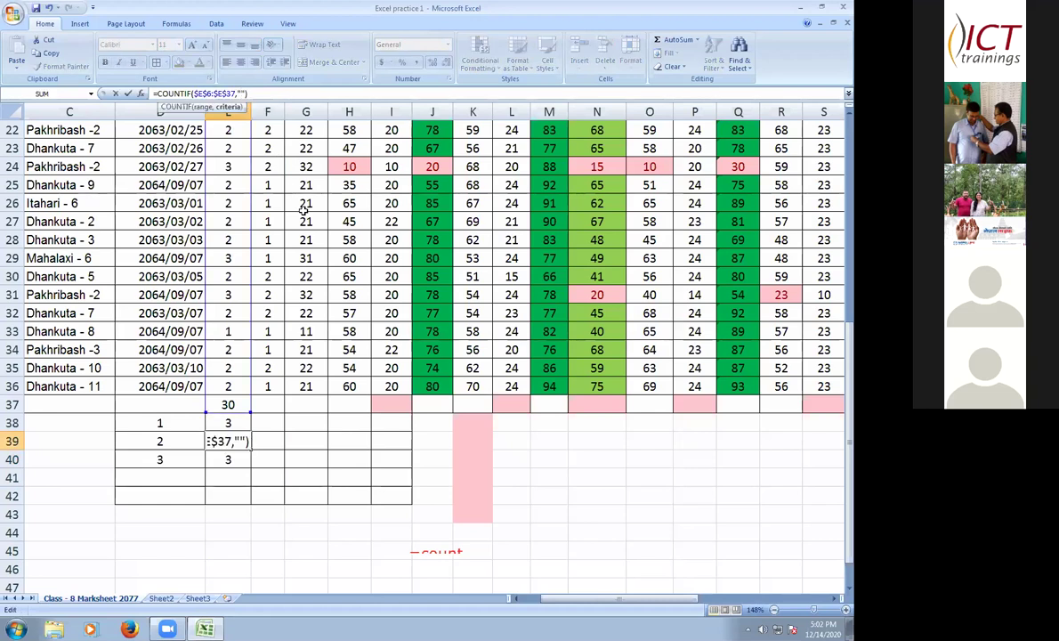
pyautogui.write('2')
pyautogui.click(255, 93)
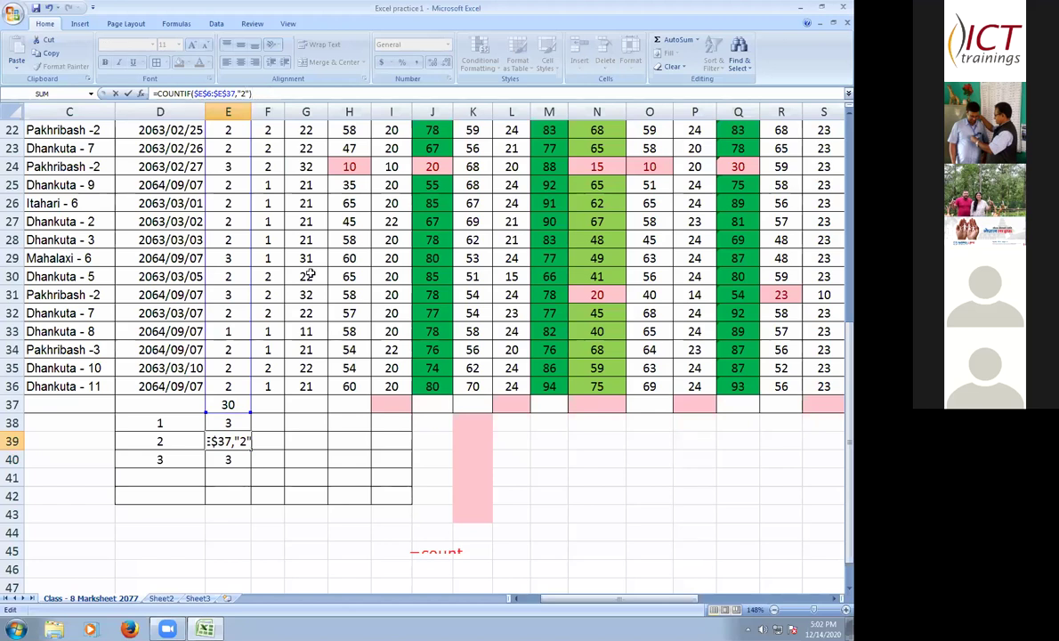
pyautogui.press('Return')
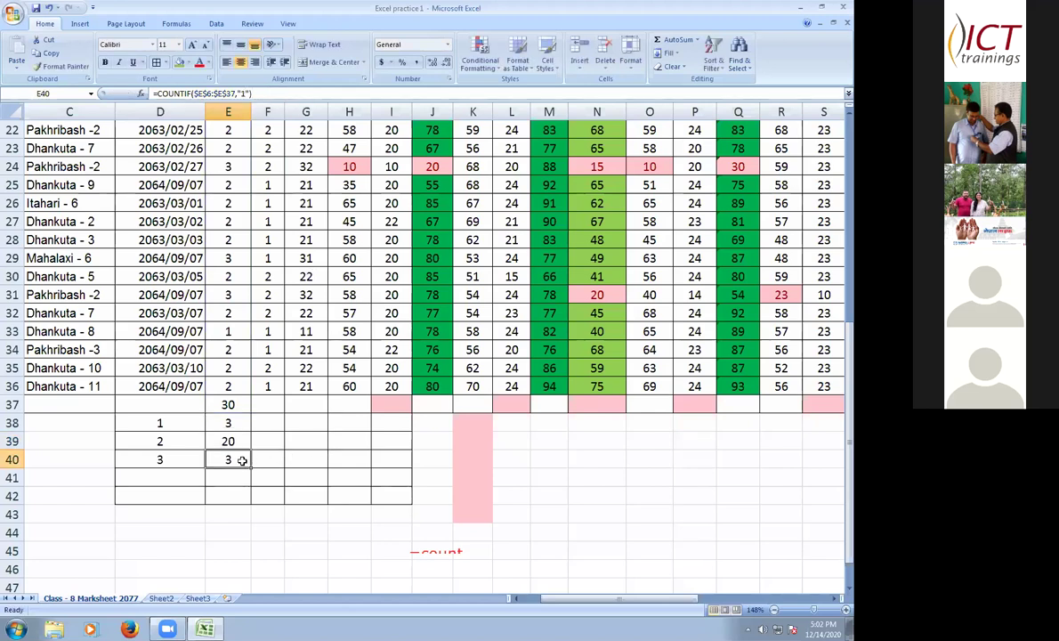
# - Edit E40 to =COUNTIF($E$6:$E$36,"3") so it counts the 3s, returning 7
pyautogui.press('F2')
pyautogui.press('Left')
pyautogui.press('Left')
pyautogui.press('Left')
pyautogui.press('Left')
pyautogui.press('Left')
pyautogui.press('BackSpace')
pyautogui.write('6')
pyautogui.click(243, 93)
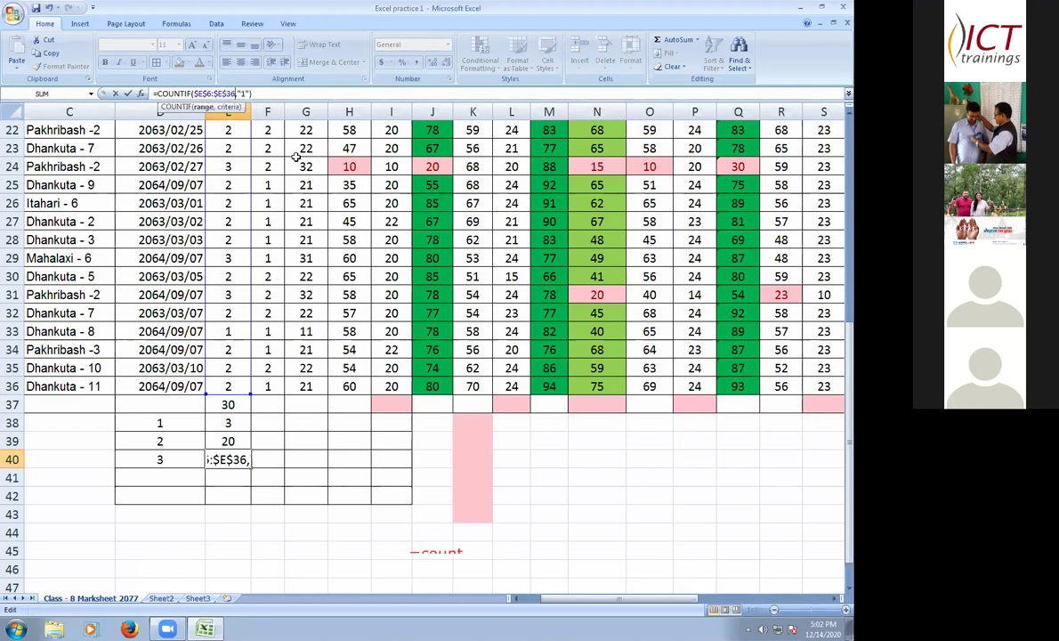
pyautogui.press('BackSpace')
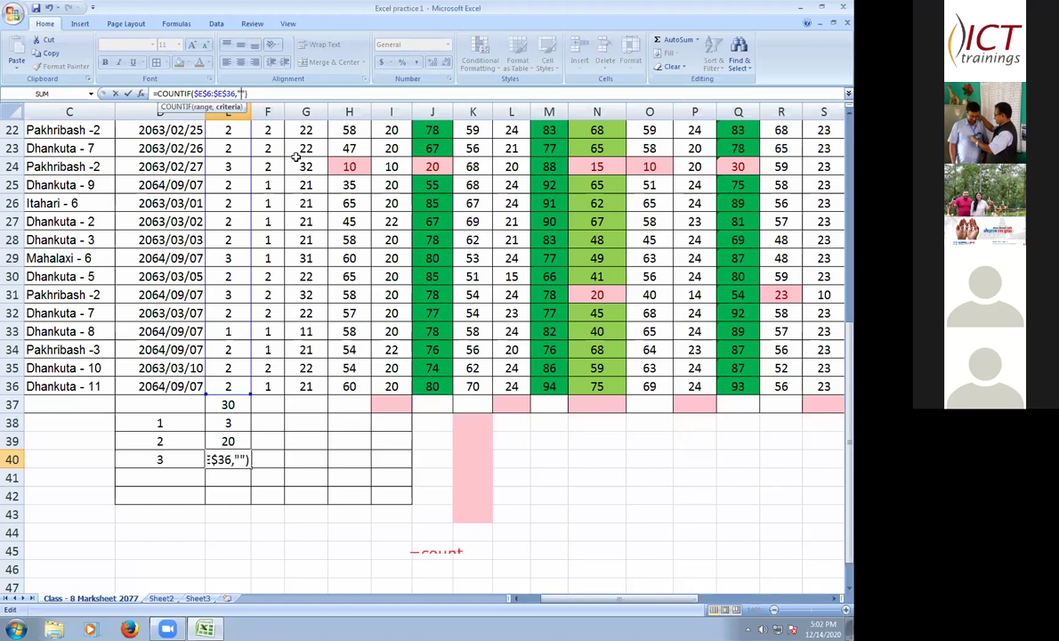
pyautogui.write('3')
pyautogui.press('Return')
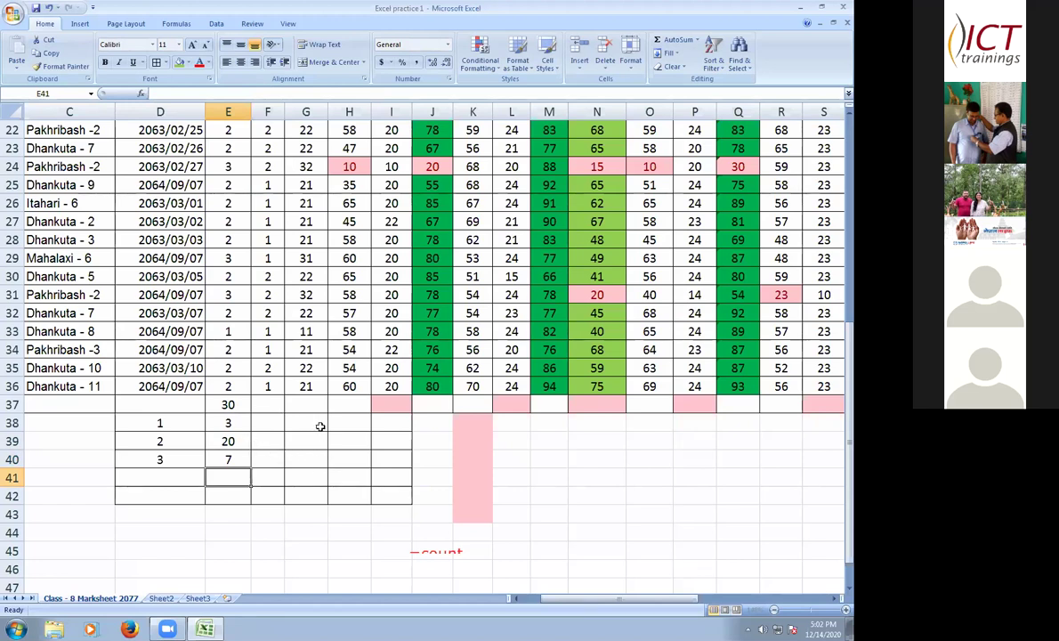
# - Enter =COUNT(F6:F36) in F37, returning 30 entries for column F
pyautogui.scroll(6, 320, 426)
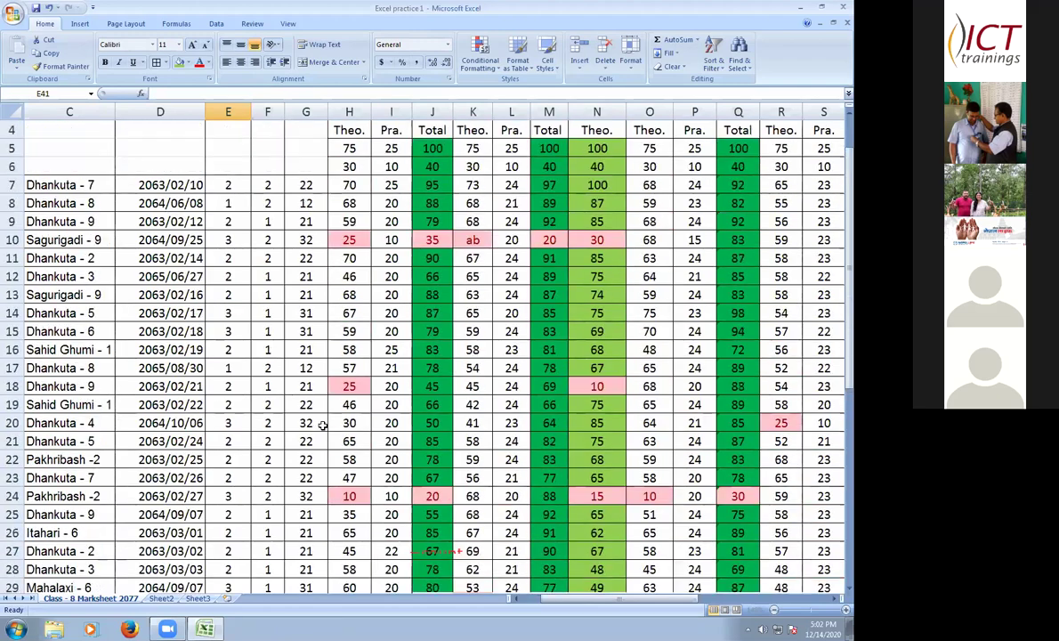
pyautogui.scroll(1, 325, 411)
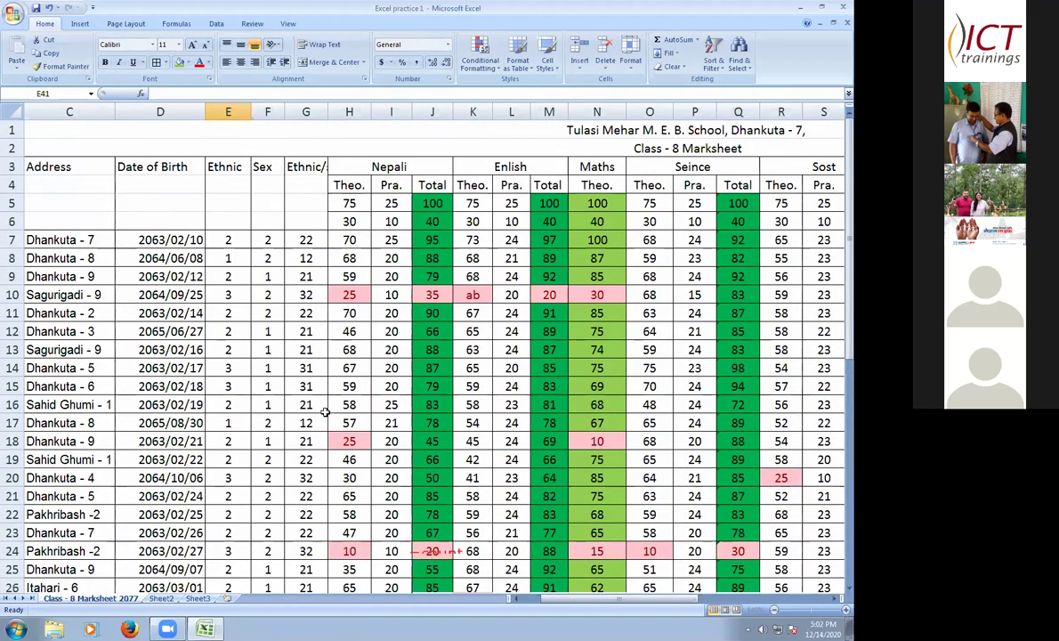
pyautogui.scroll(-9, 324, 411)
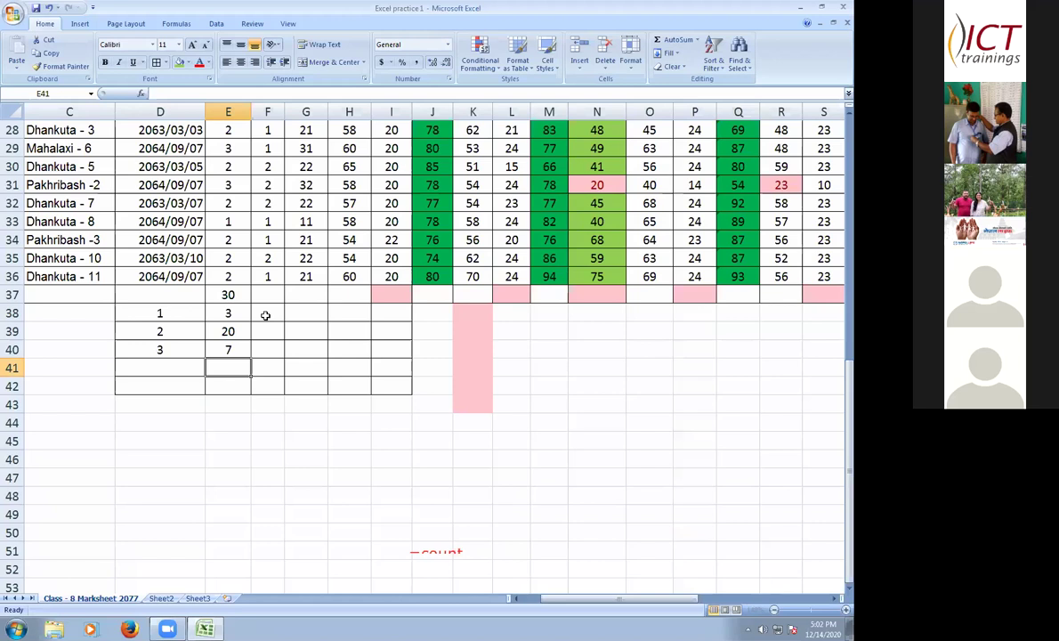
pyautogui.click(271, 313)
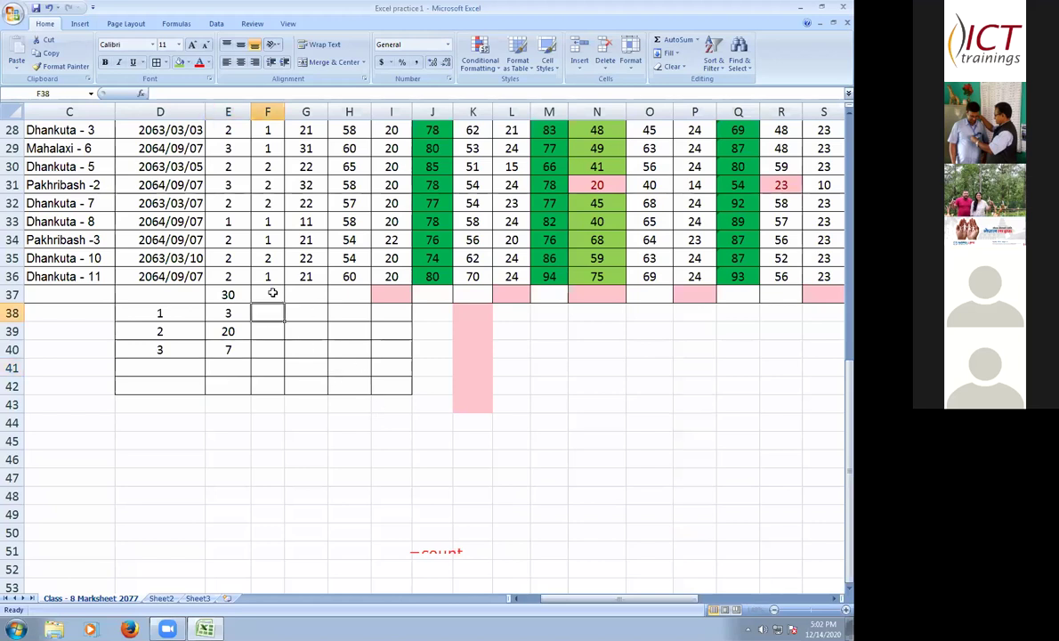
pyautogui.press('Up')
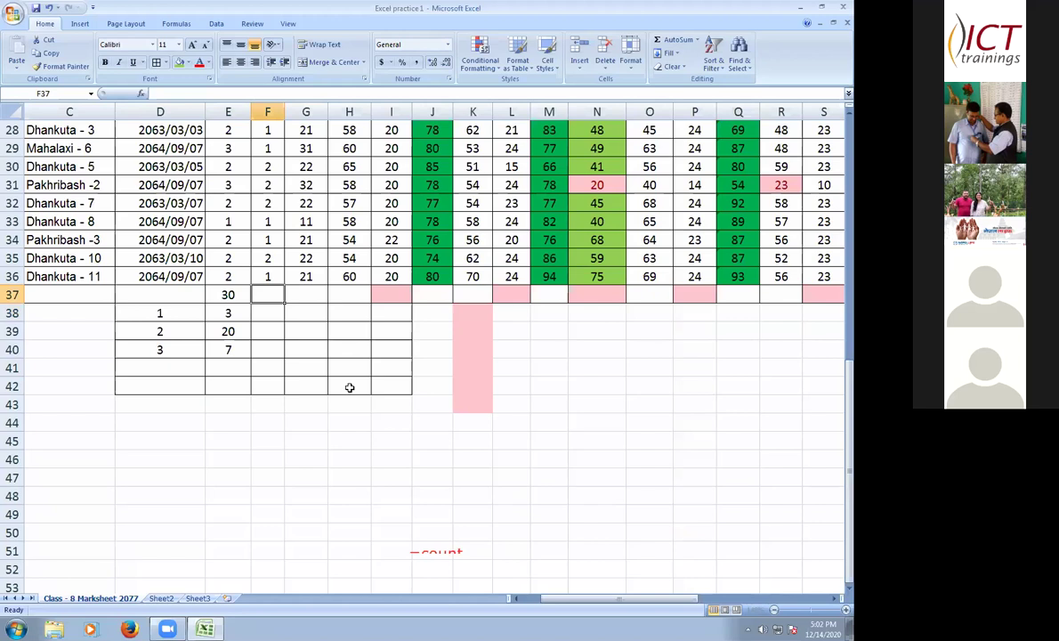
pyautogui.write('=')
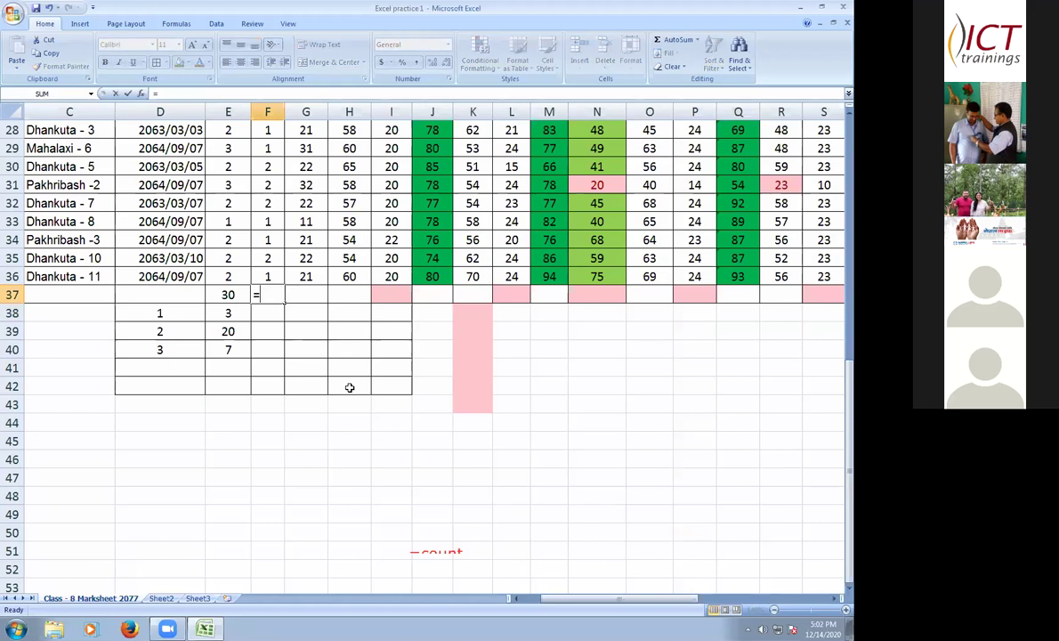
pyautogui.write('c')
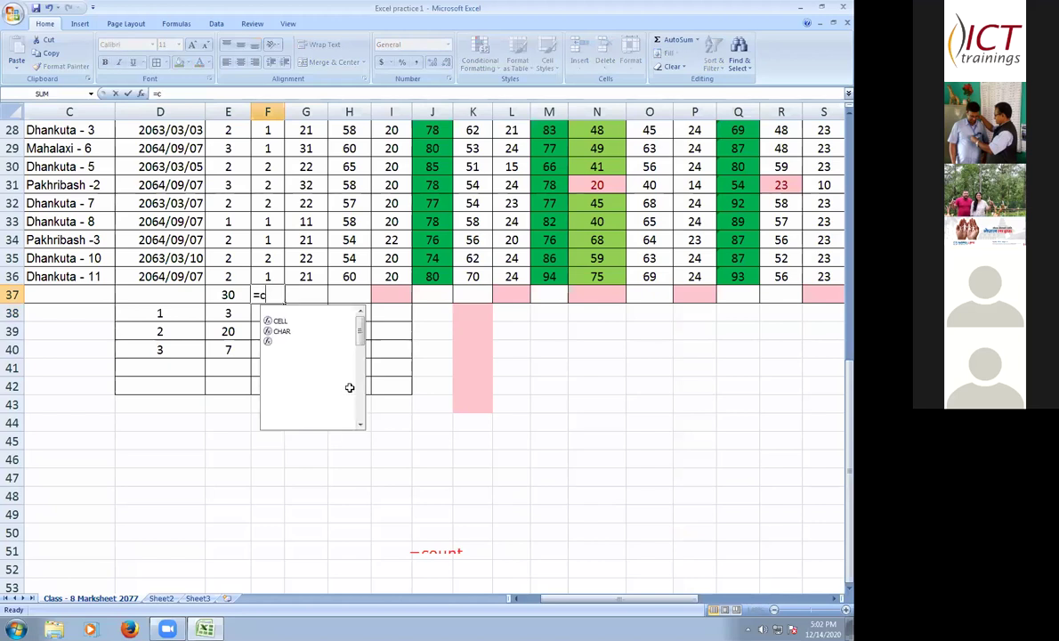
pyautogui.write('ou')
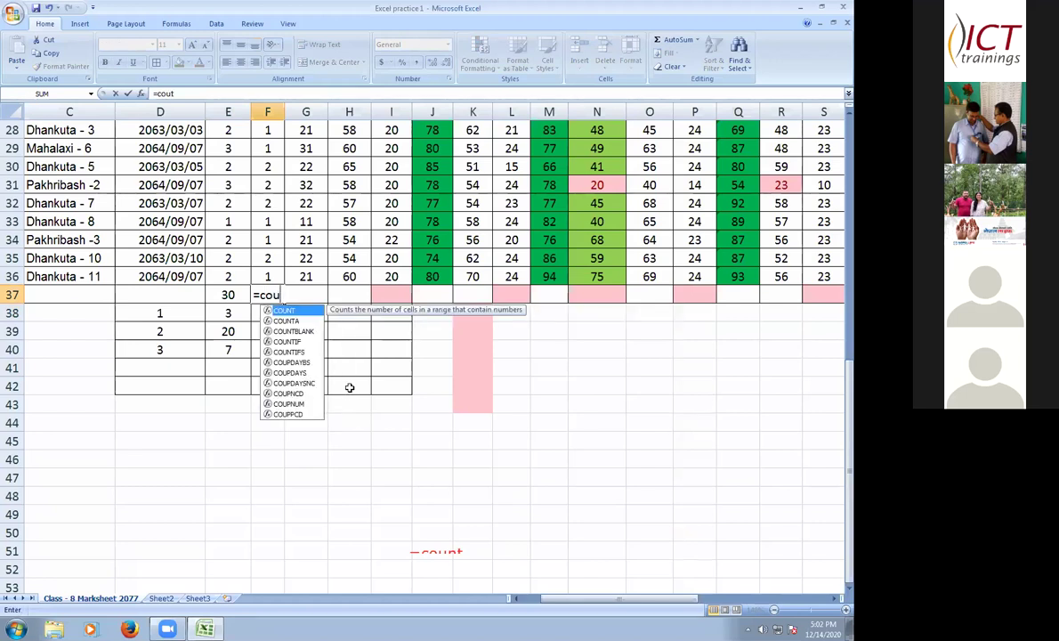
pyautogui.write('n t')
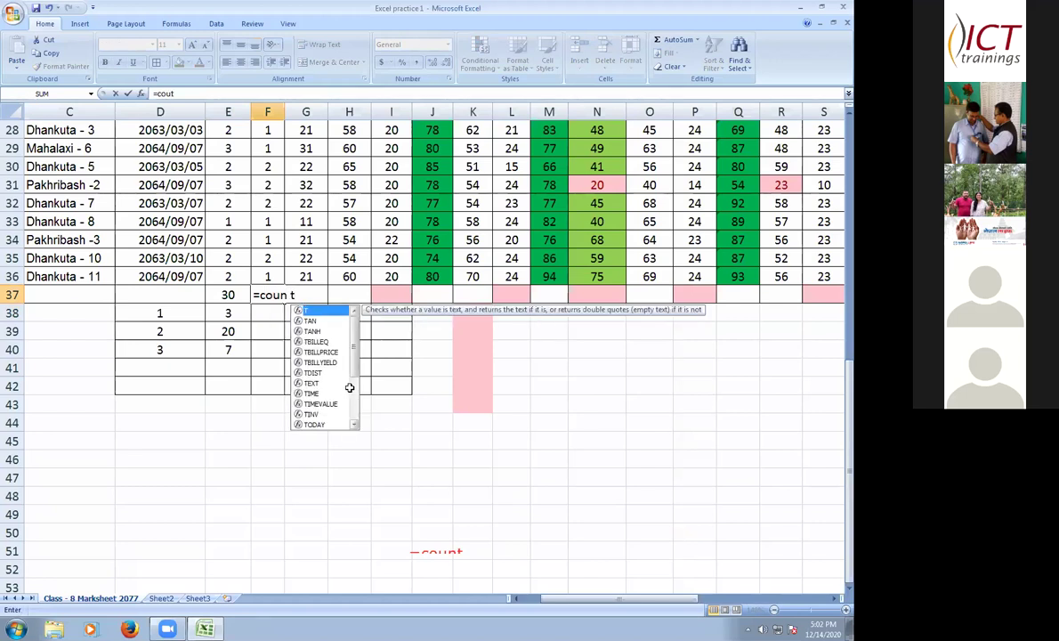
pyautogui.press('BackSpace')
pyautogui.write('t')
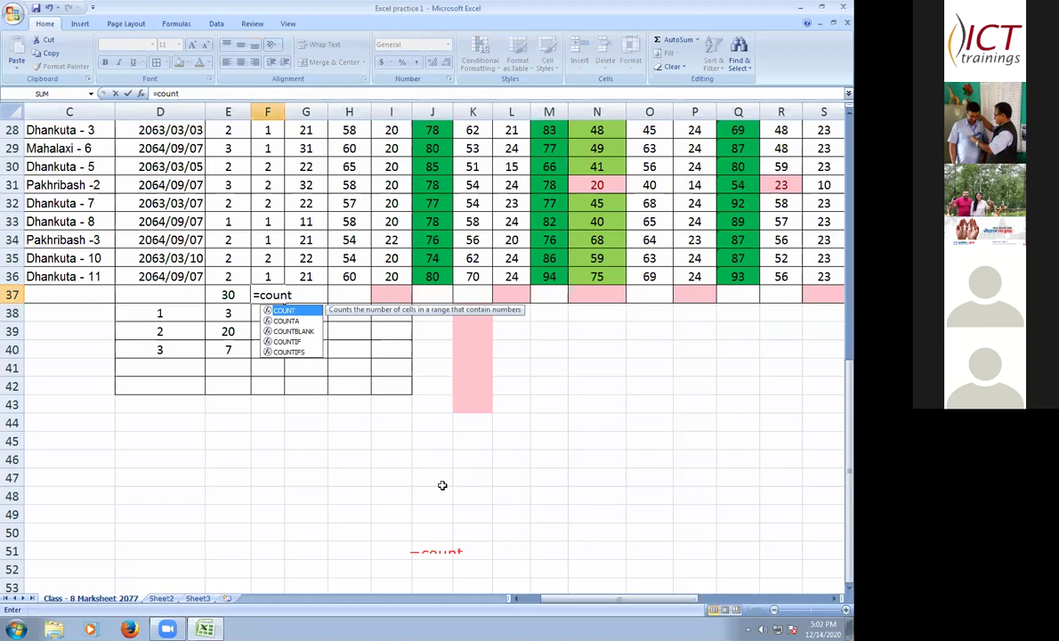
pyautogui.write('(')
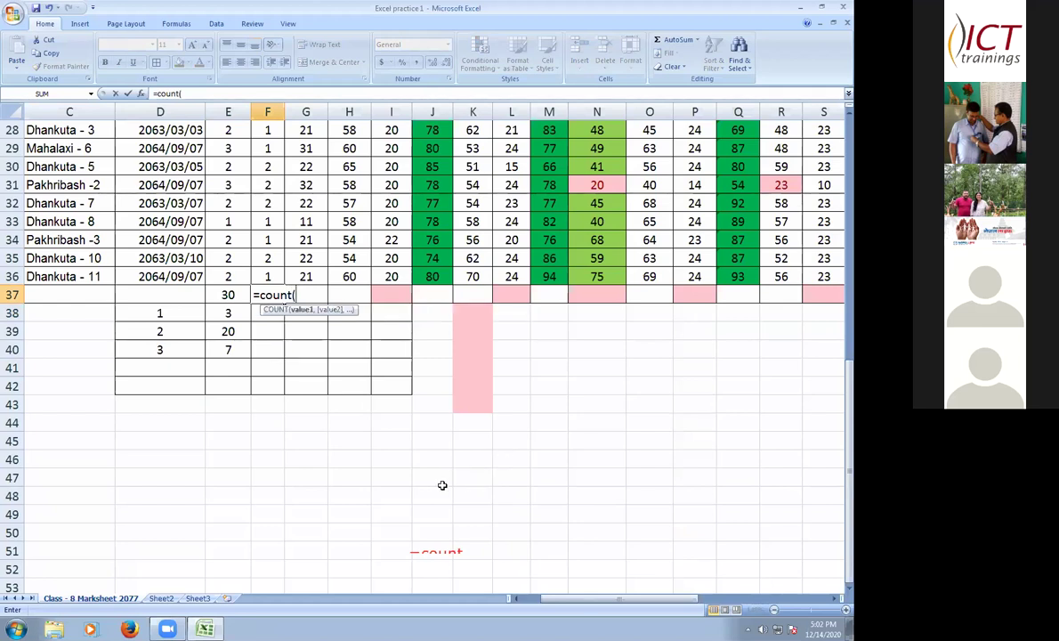
pyautogui.write('f')
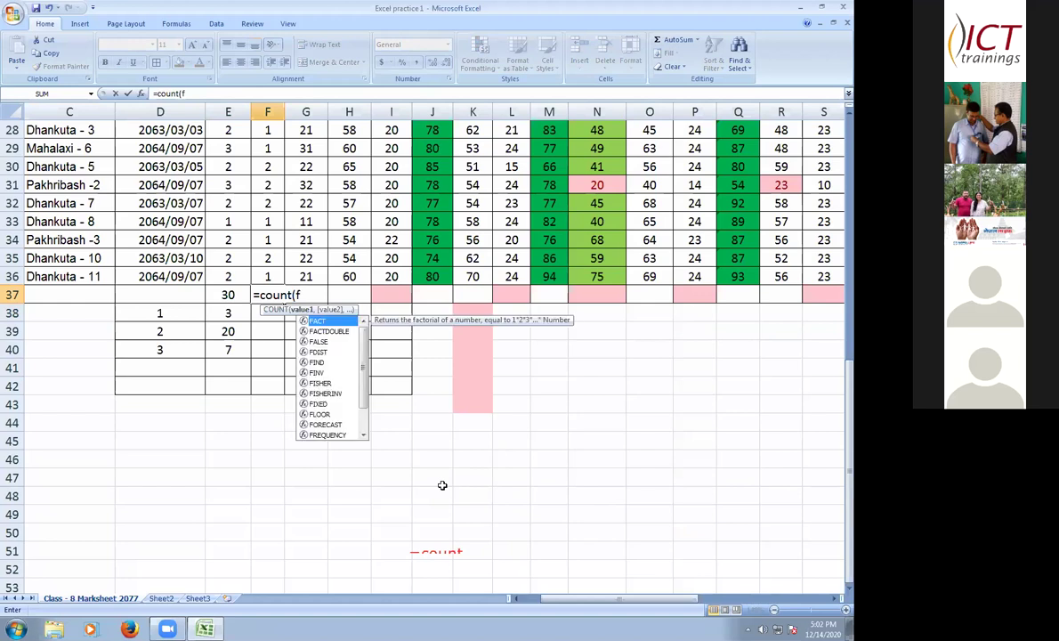
pyautogui.write('6:')
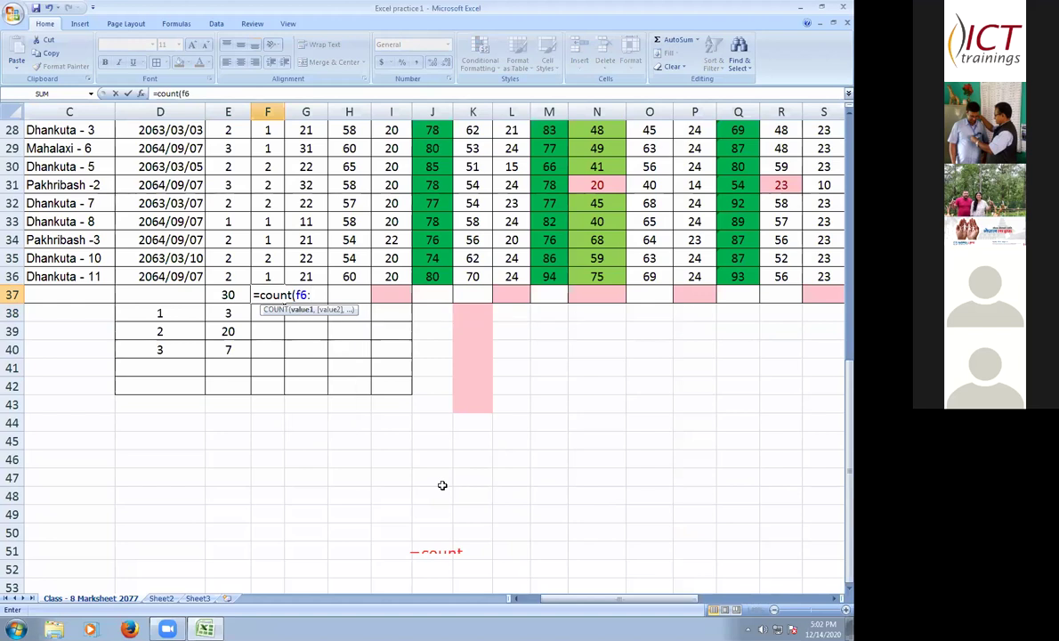
pyautogui.write('f')
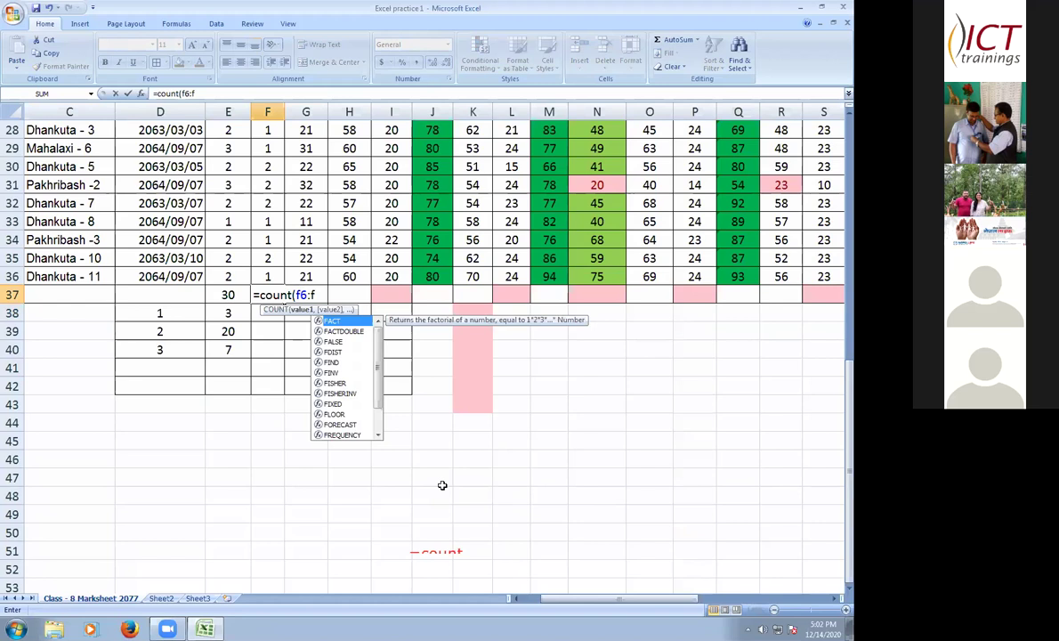
pyautogui.write('36')
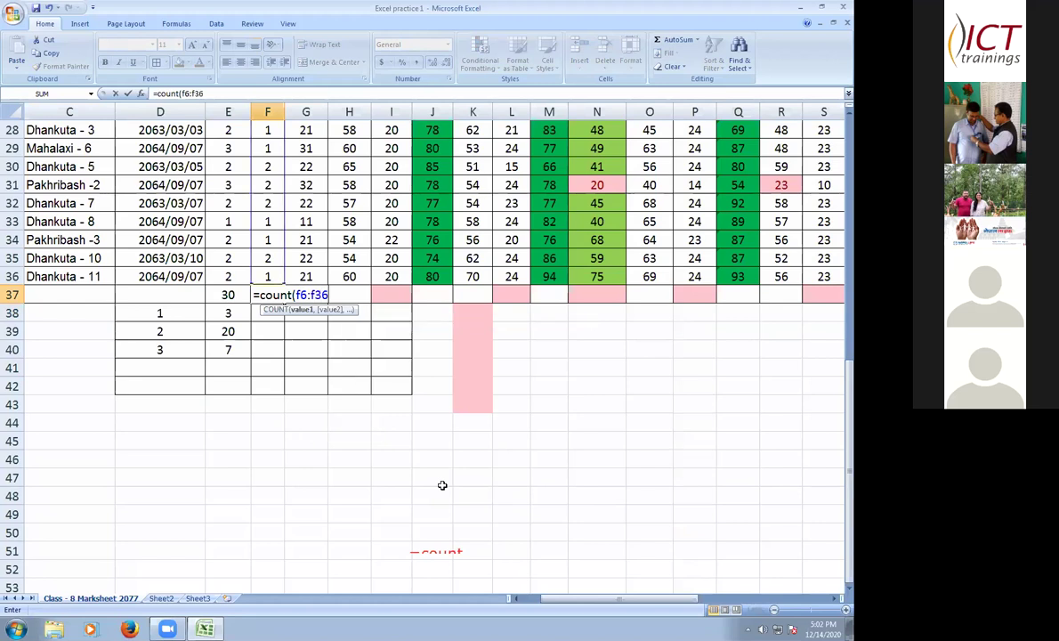
pyautogui.press('Return')
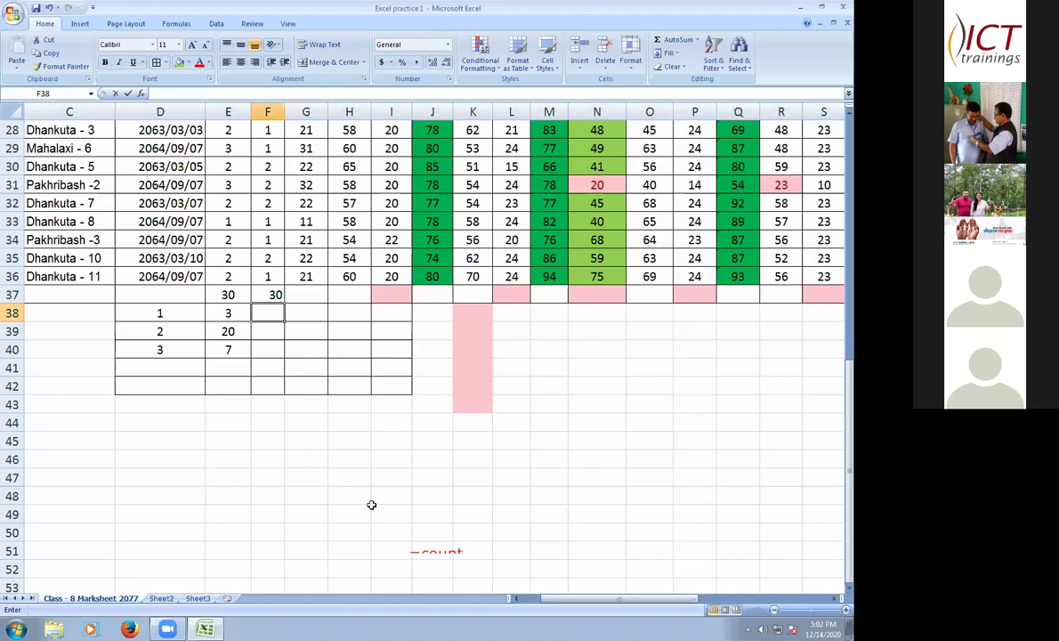
# - Enter =COUNTIF($F$6:$F$36,"1") in F38 to count the 1s, giving 15
pyautogui.write('=c')
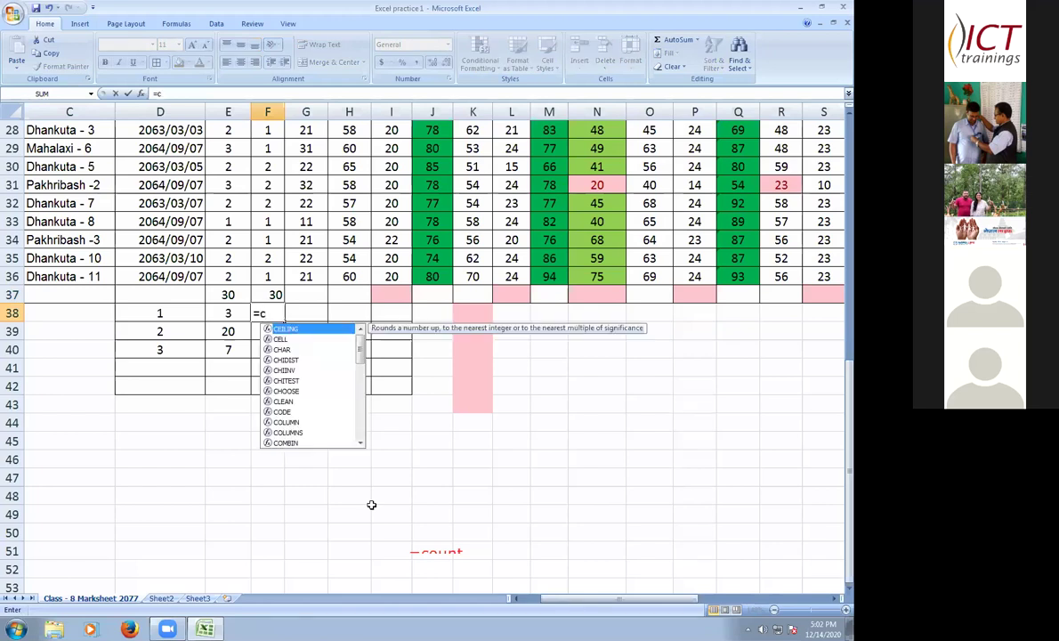
pyautogui.write('o')
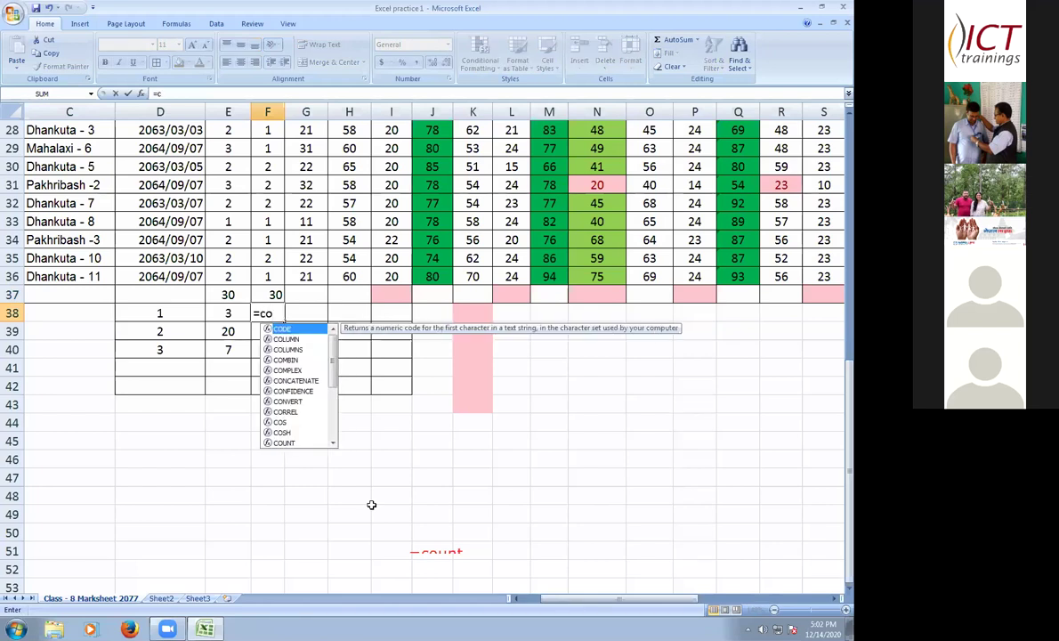
pyautogui.write('untif')
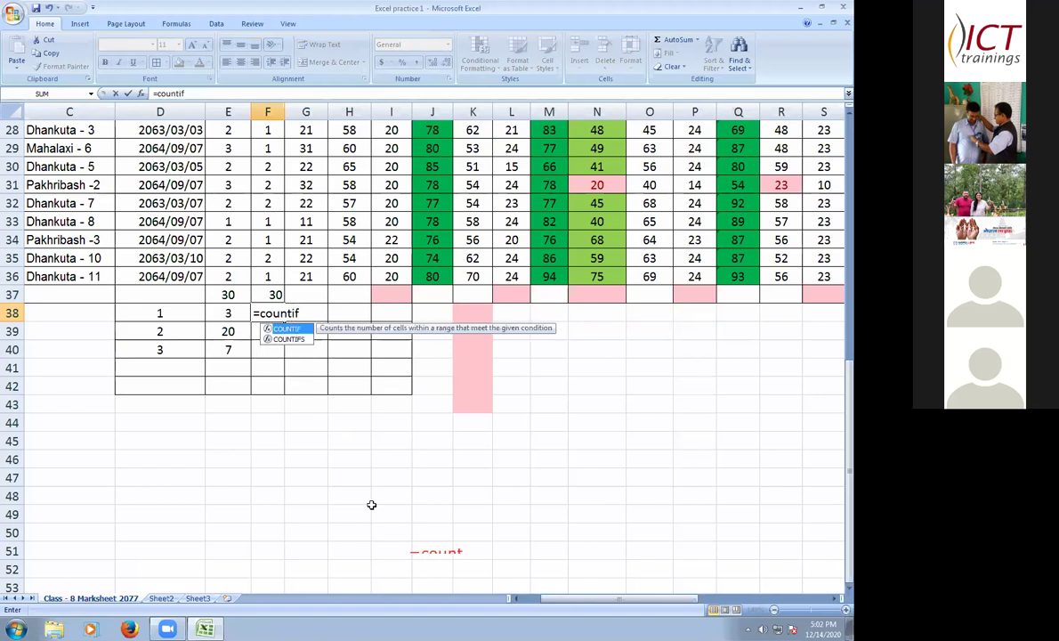
pyautogui.write('(')
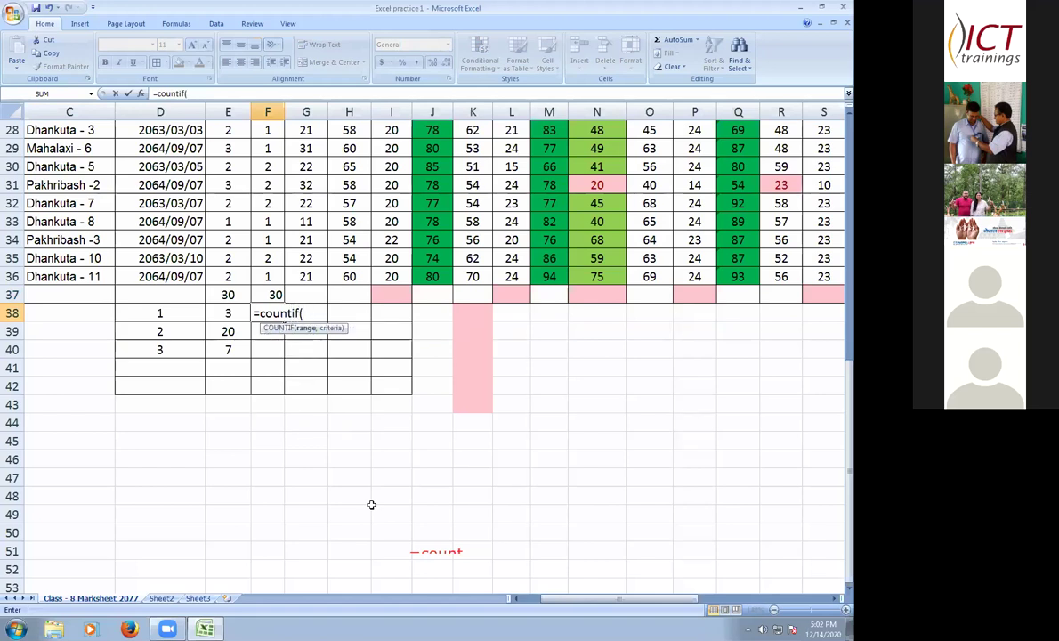
pyautogui.write('f')
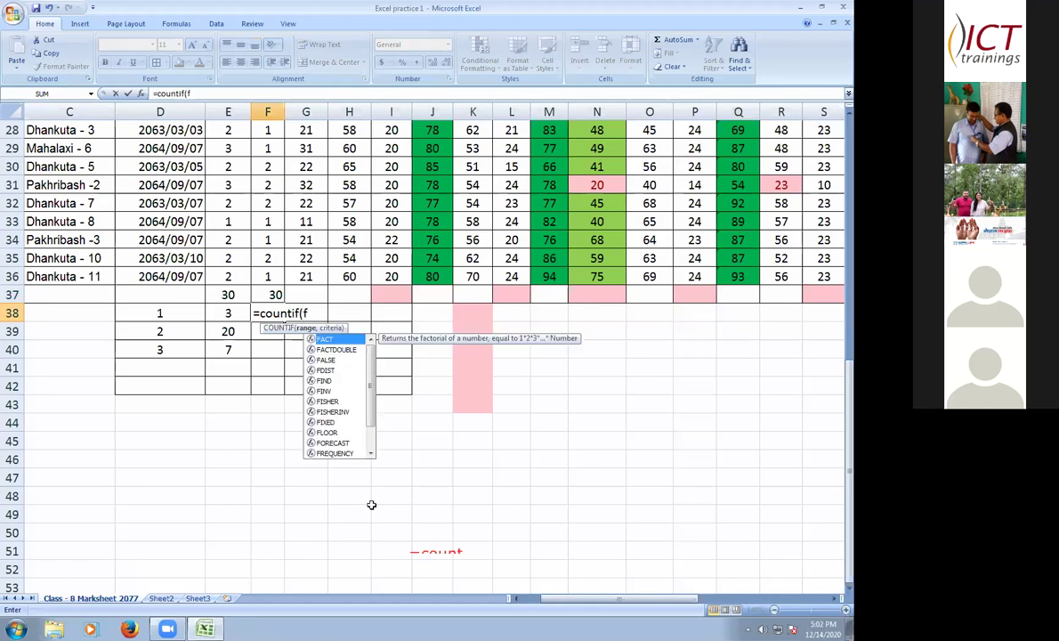
pyautogui.write('6')
pyautogui.press('Return')
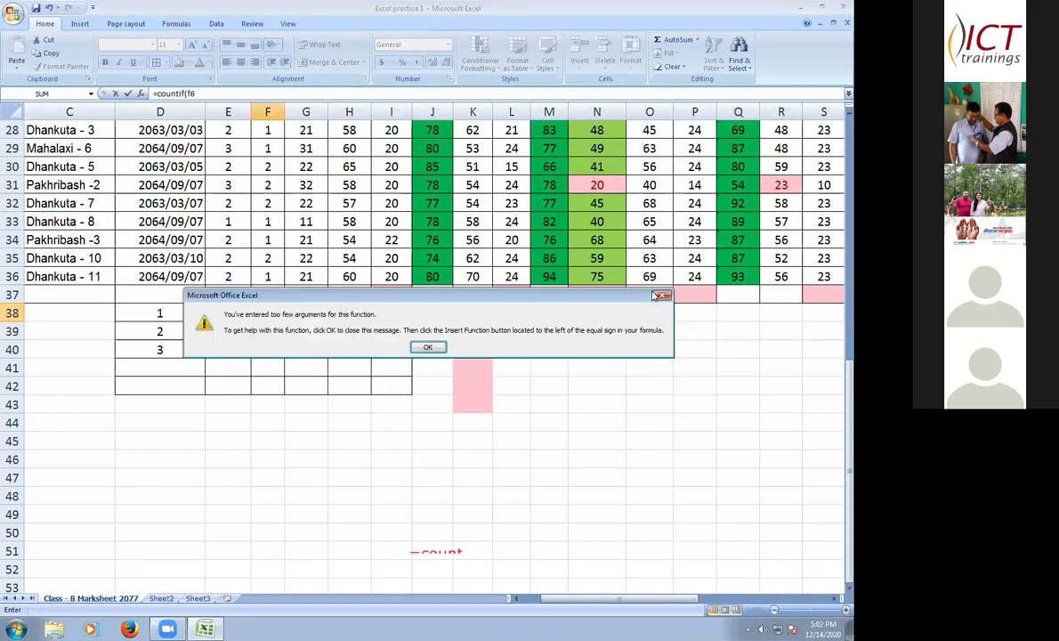
pyautogui.press('Return')
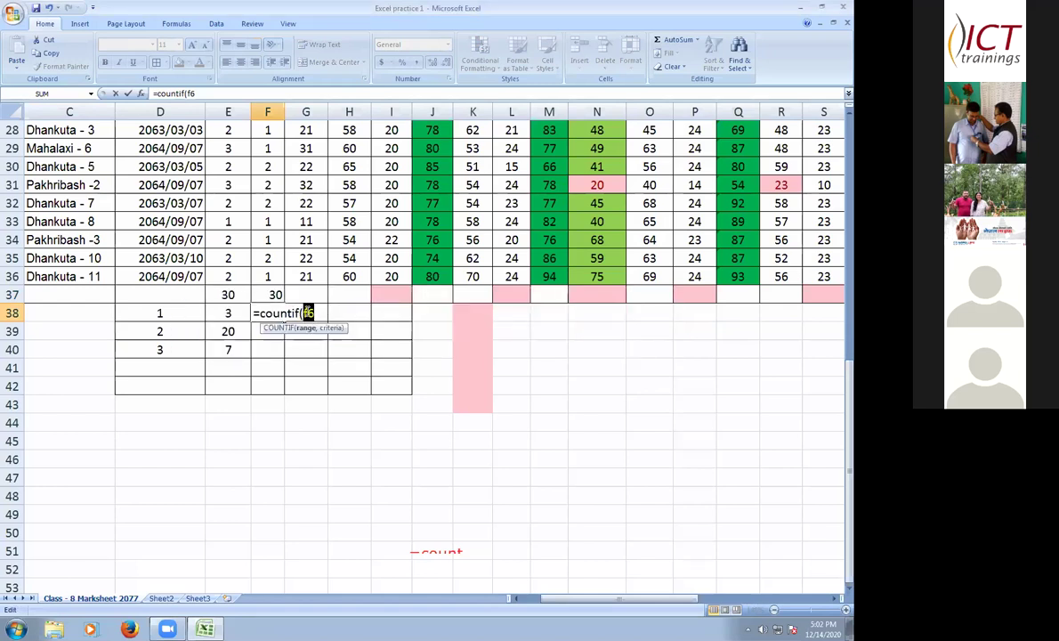
pyautogui.press('Left')
pyautogui.press('F4')
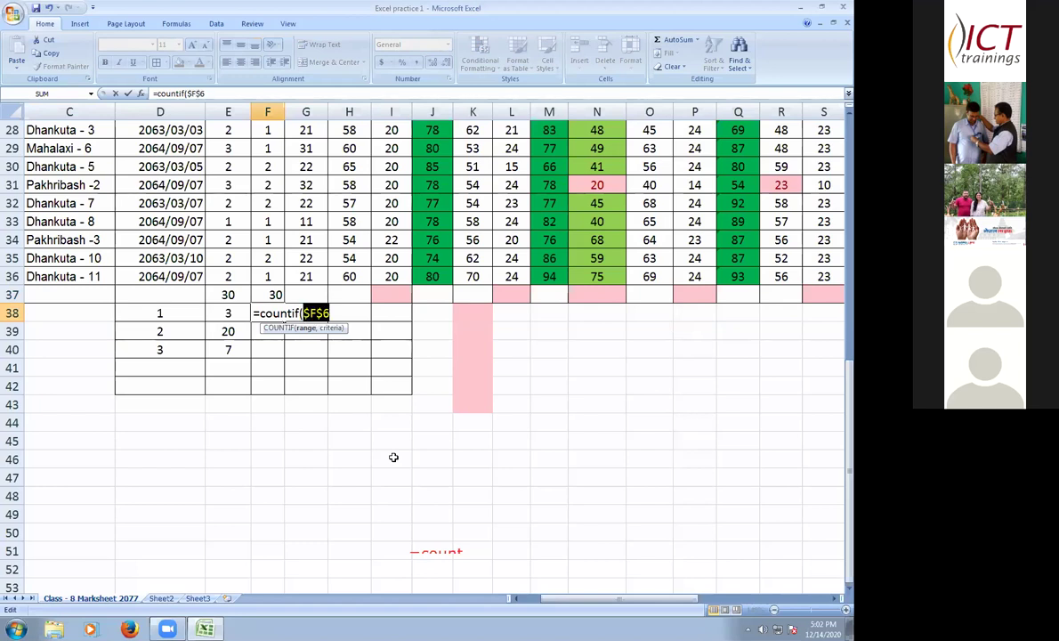
pyautogui.press('Right')
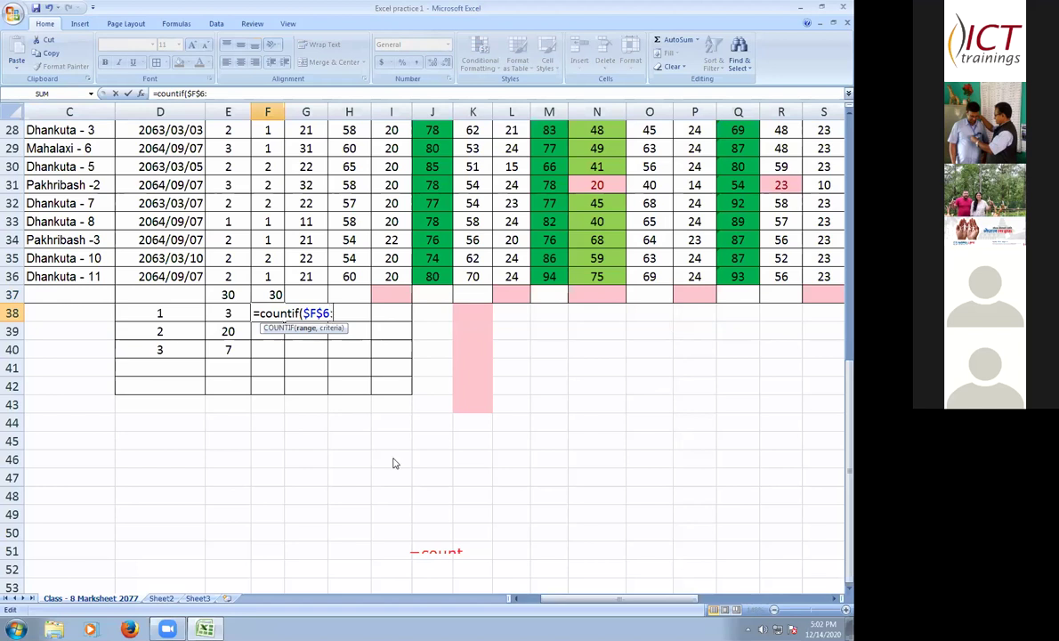
pyautogui.write('f')
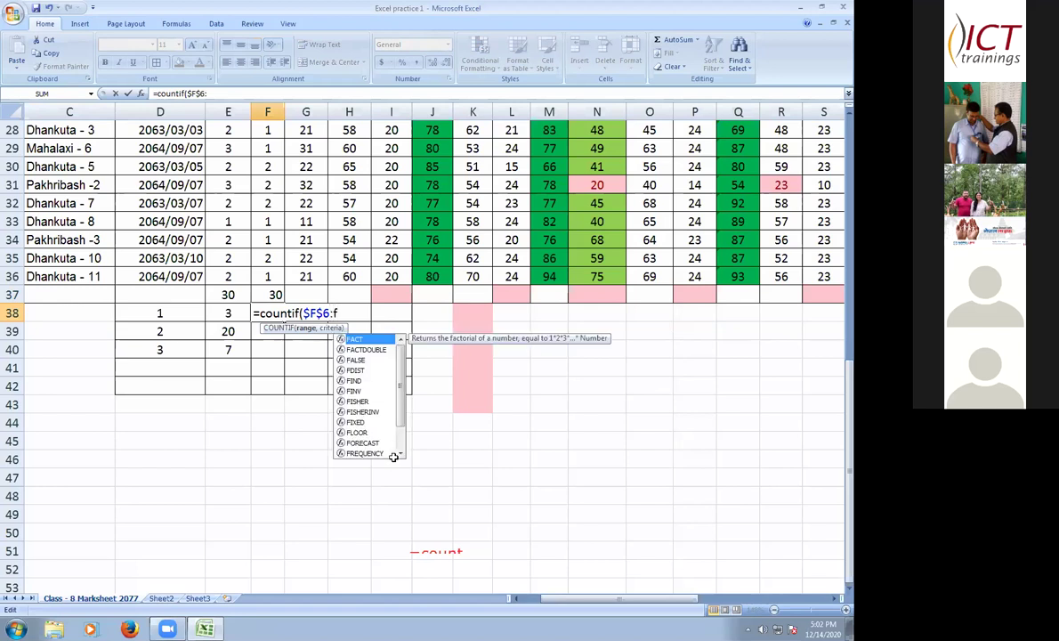
pyautogui.write('36')
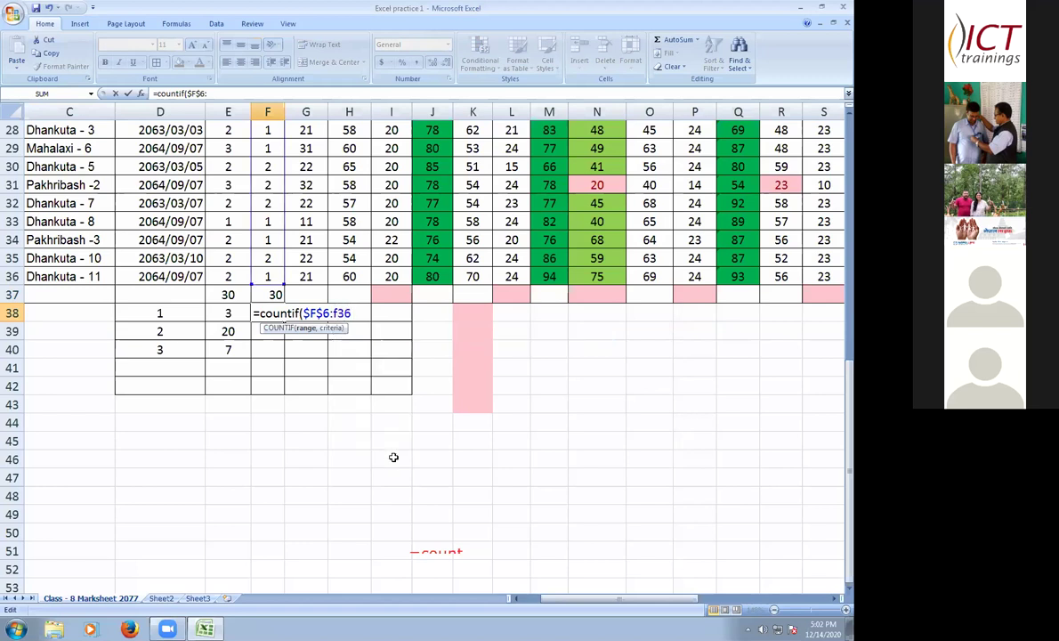
pyautogui.press('Left')
pyautogui.press('Left')
pyautogui.press('F4')
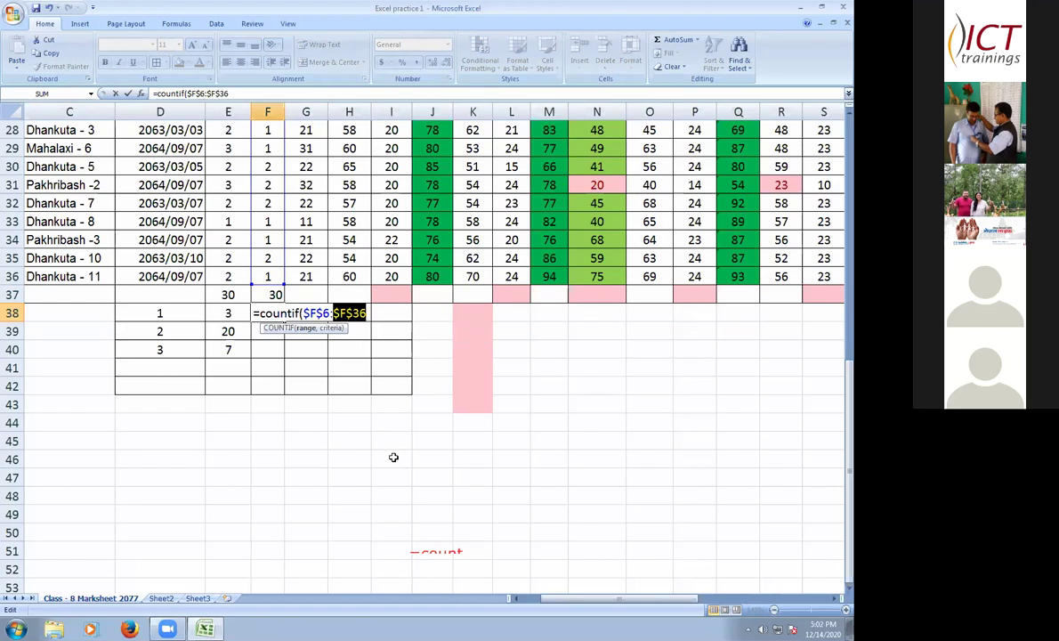
pyautogui.press('Right')
pyautogui.write(',')
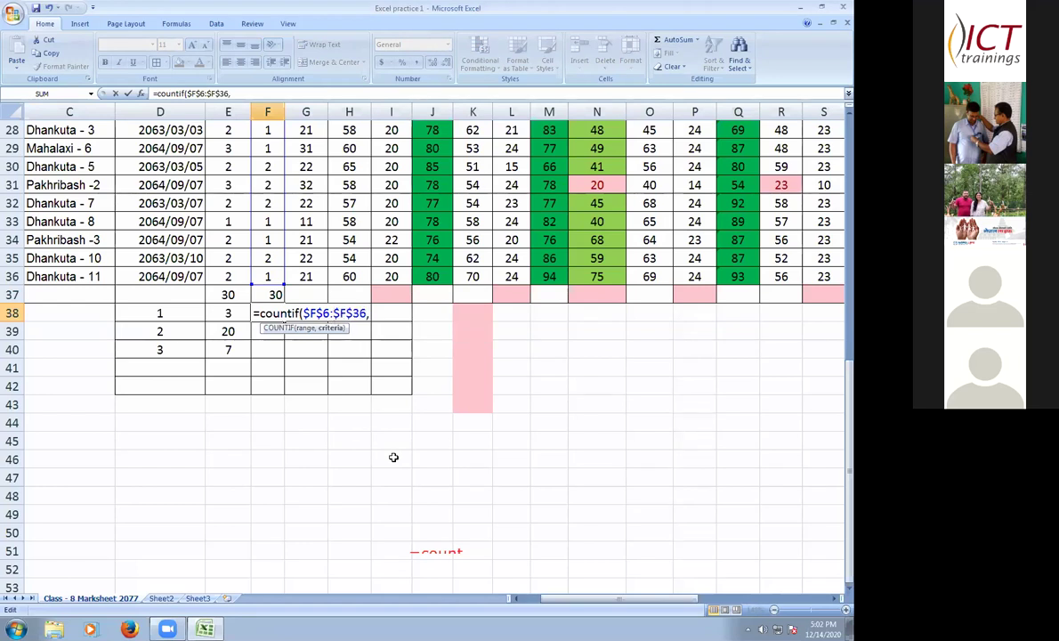
pyautogui.write('"1"')
pyautogui.press('Return')
# - Copy the F38 formula into F39 and change its criterion to "2", also giving 15
pyautogui.click(281, 318)
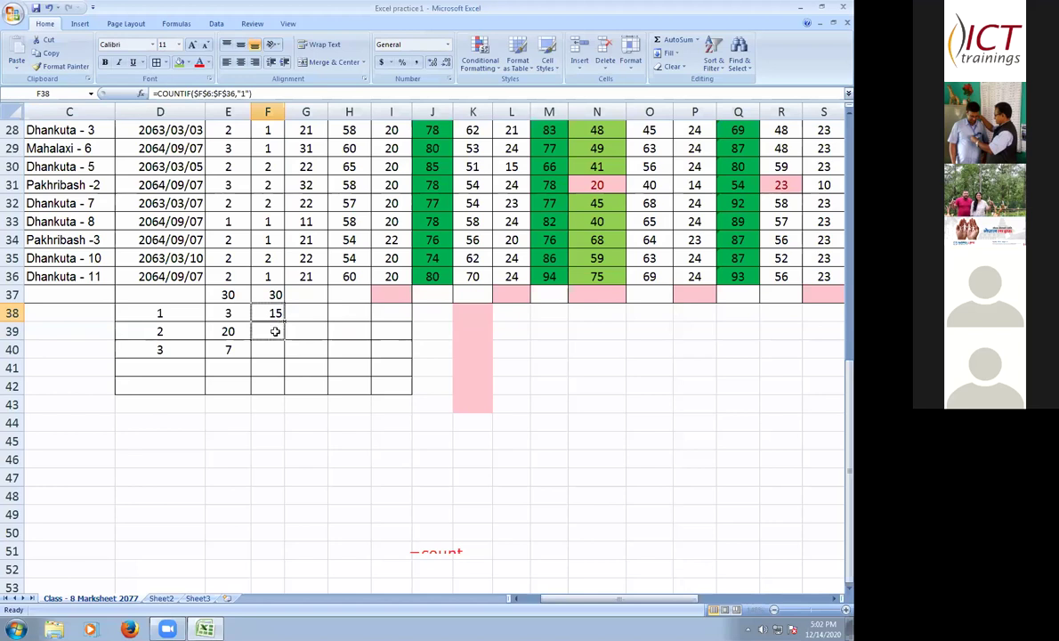
pyautogui.moveTo(284, 321); pyautogui.dragTo(279, 336)
pyautogui.press('Down')
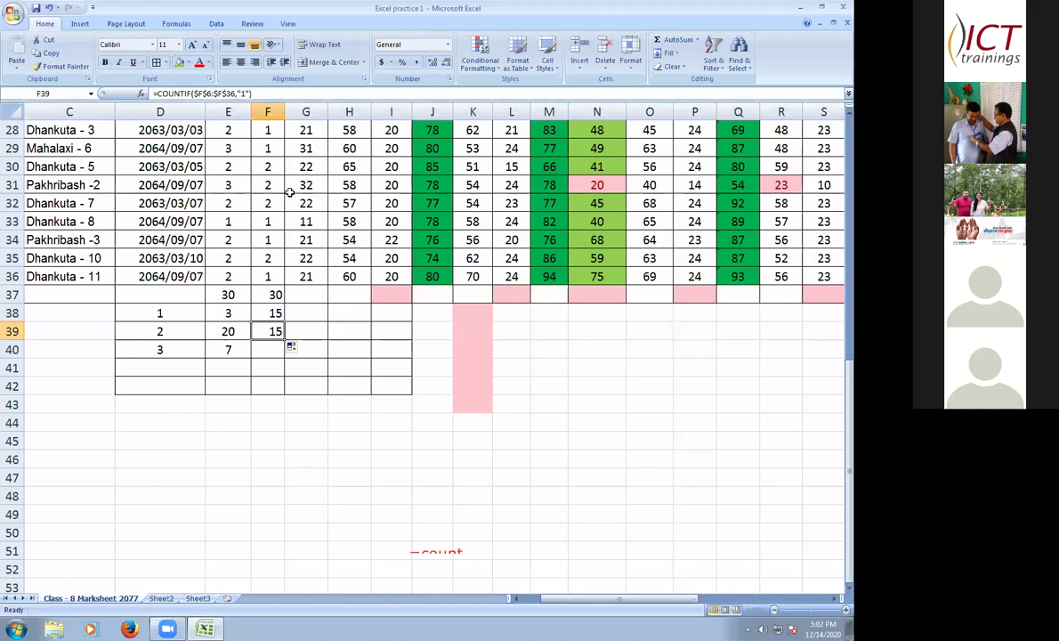
pyautogui.press('F2')
pyautogui.press('Left')
pyautogui.press('Left')
pyautogui.press('BackSpace')
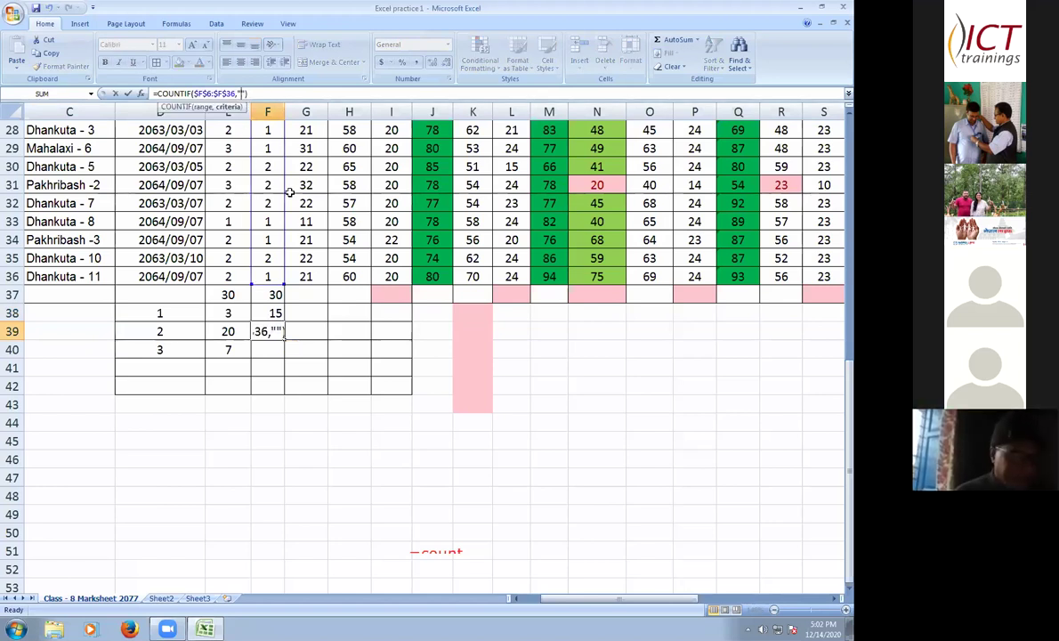
pyautogui.write('2')
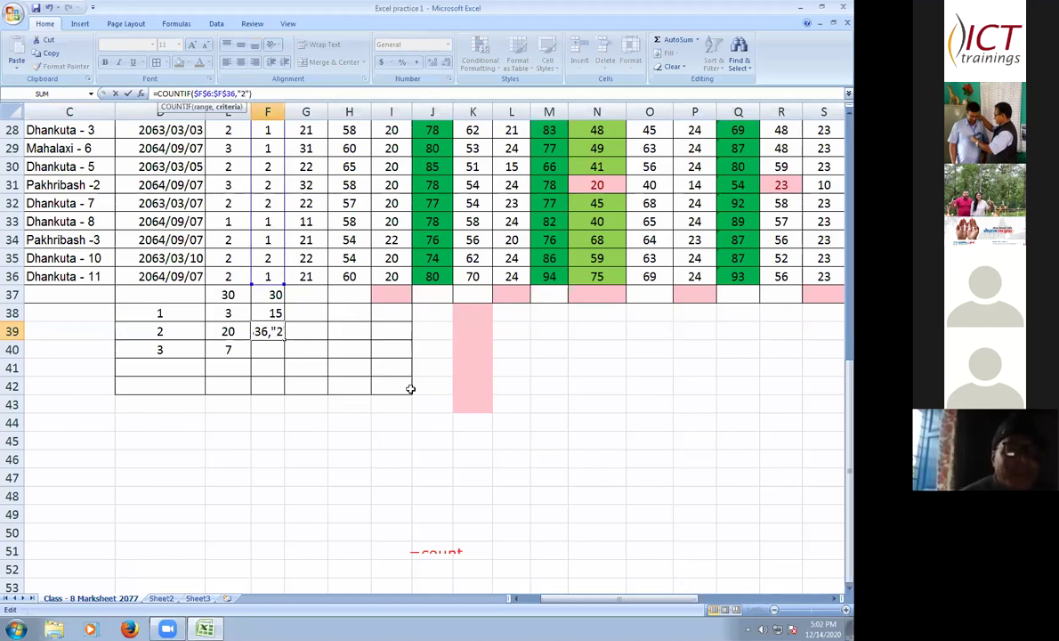
pyautogui.press('Return')
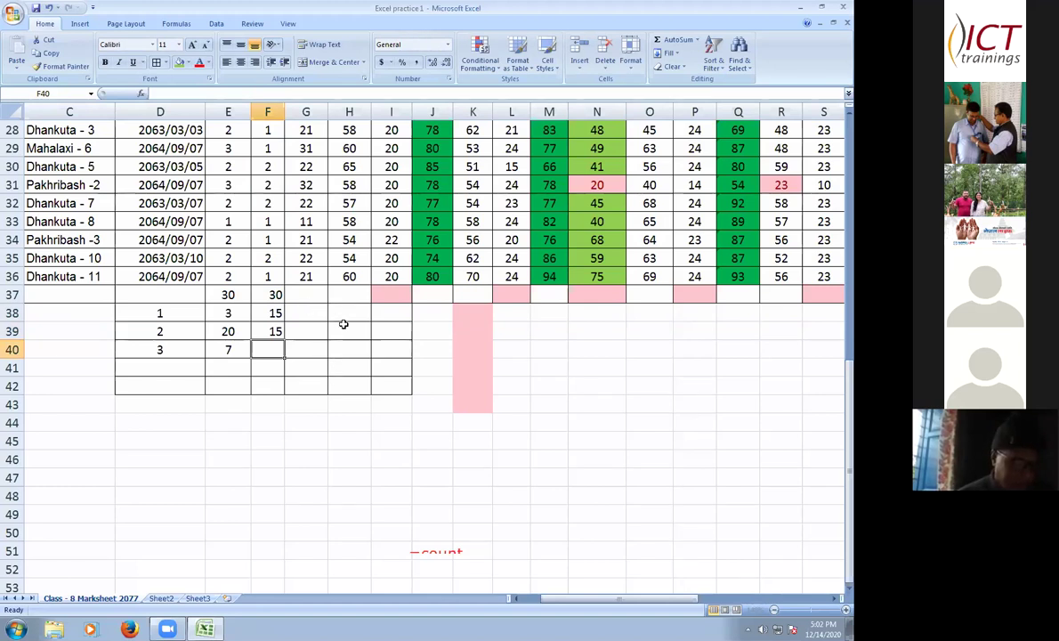
# - Scroll back up to the marksheet's title and header rows at row 1
pyautogui.scroll(1, 344, 324)
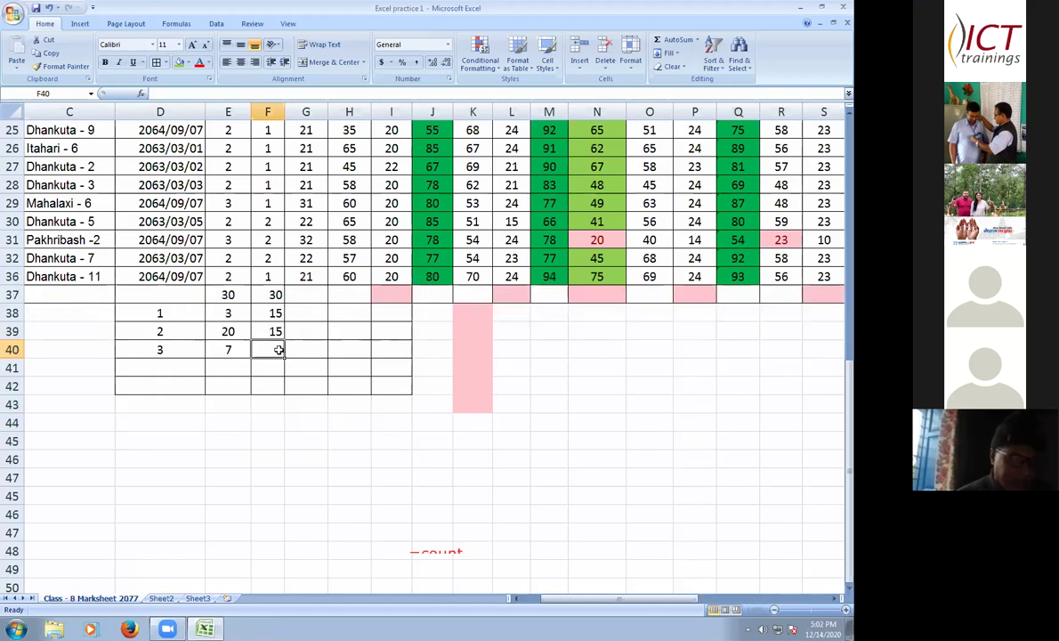
pyautogui.scroll(-1, 289, 405)
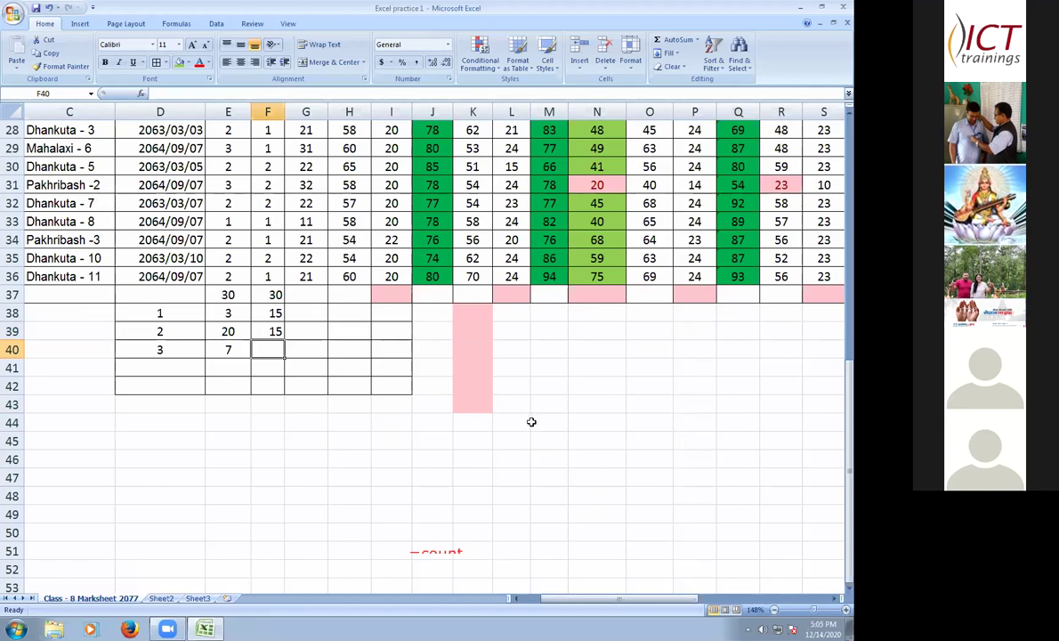
pyautogui.scroll(1, 523, 560)
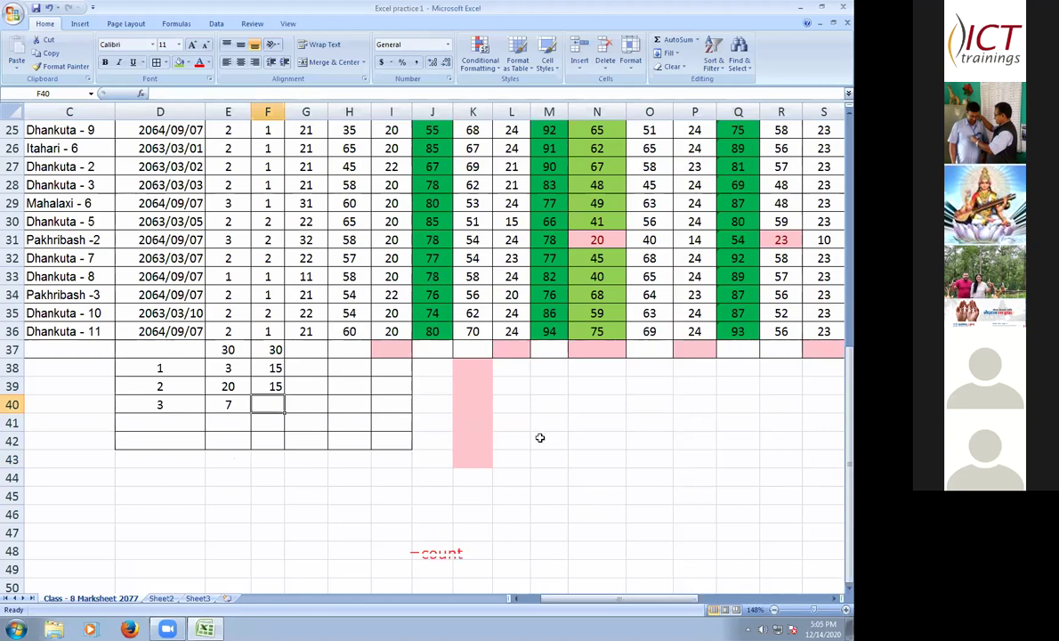
pyautogui.scroll(4, 540, 437)
pyautogui.scroll(1, 92, 173)
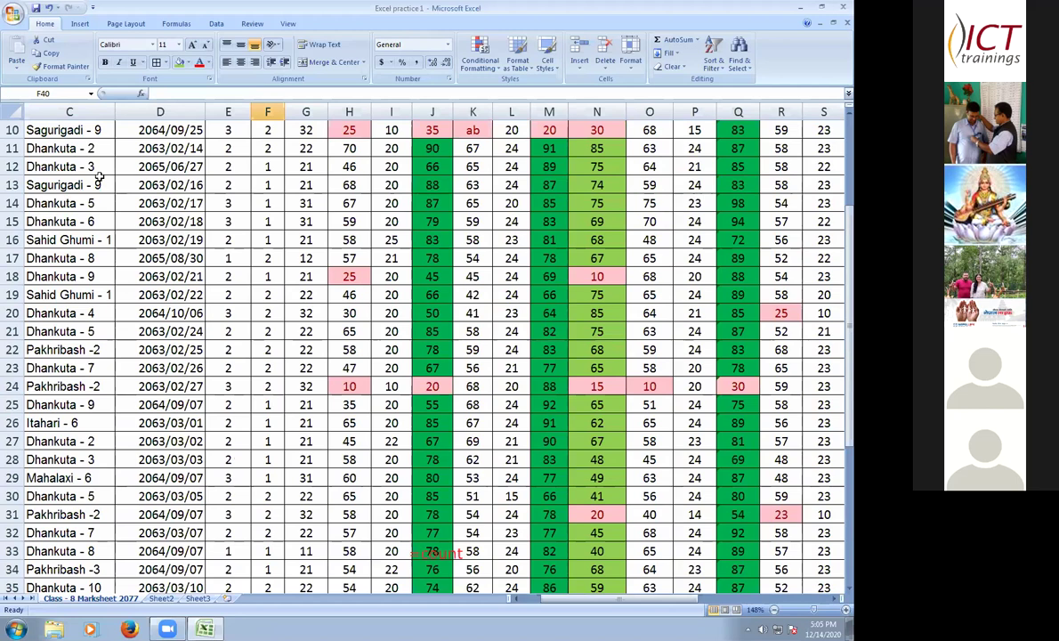
pyautogui.scroll(3, 90, 182)
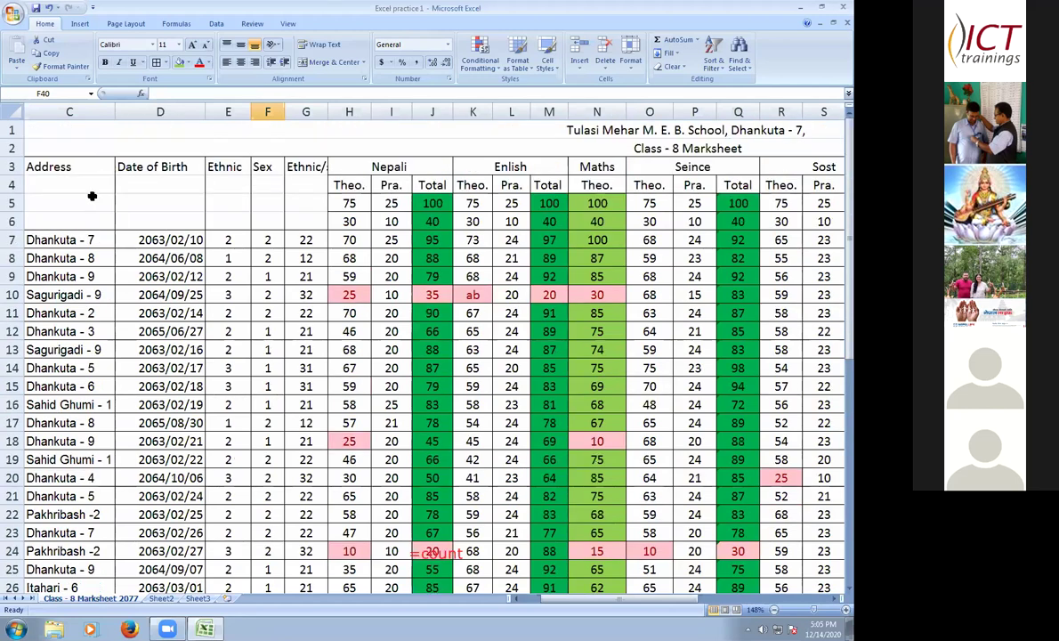
# - Copy the whole marksheet into Sheet2, then return to the Class - 8 Marksheet 2077 sheet
pyautogui.hotkey('ctrl', 'c')
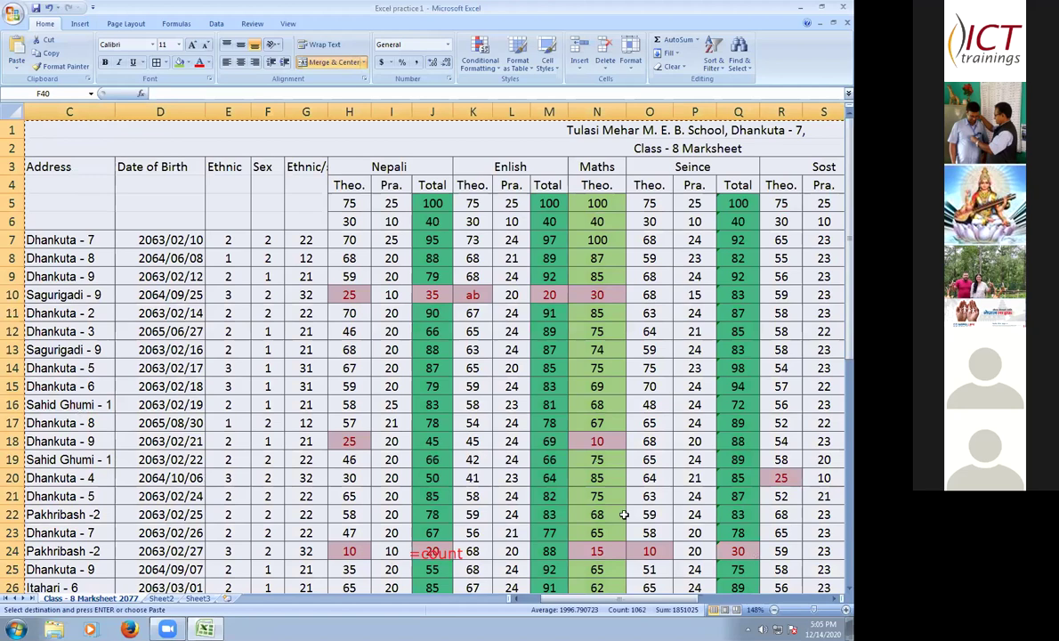
pyautogui.scroll(-6, 569, 507)
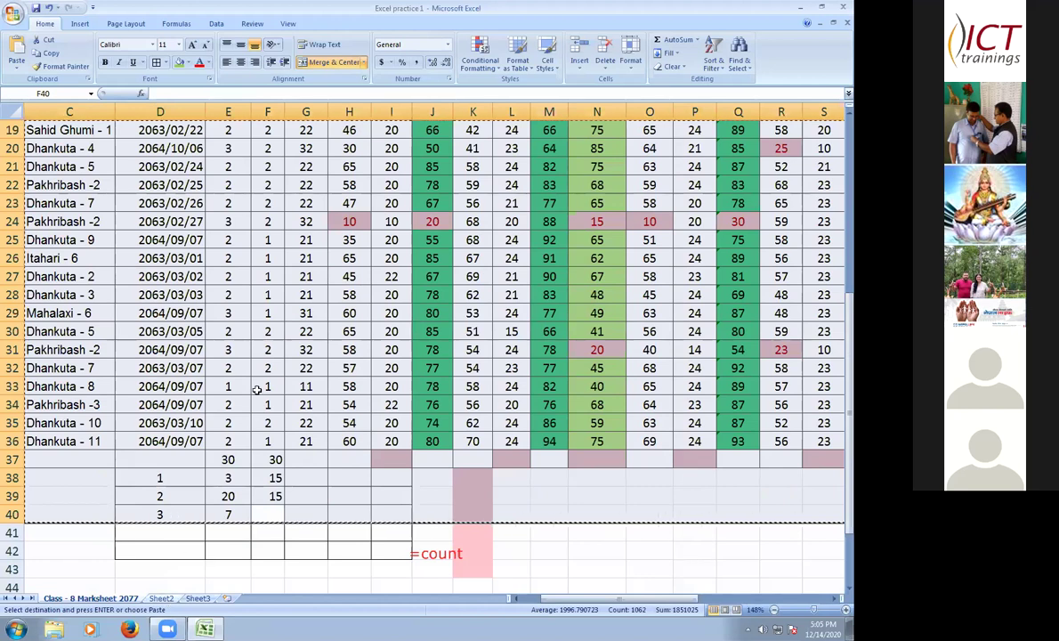
pyautogui.hotkey('ctrl', 'pagedown')
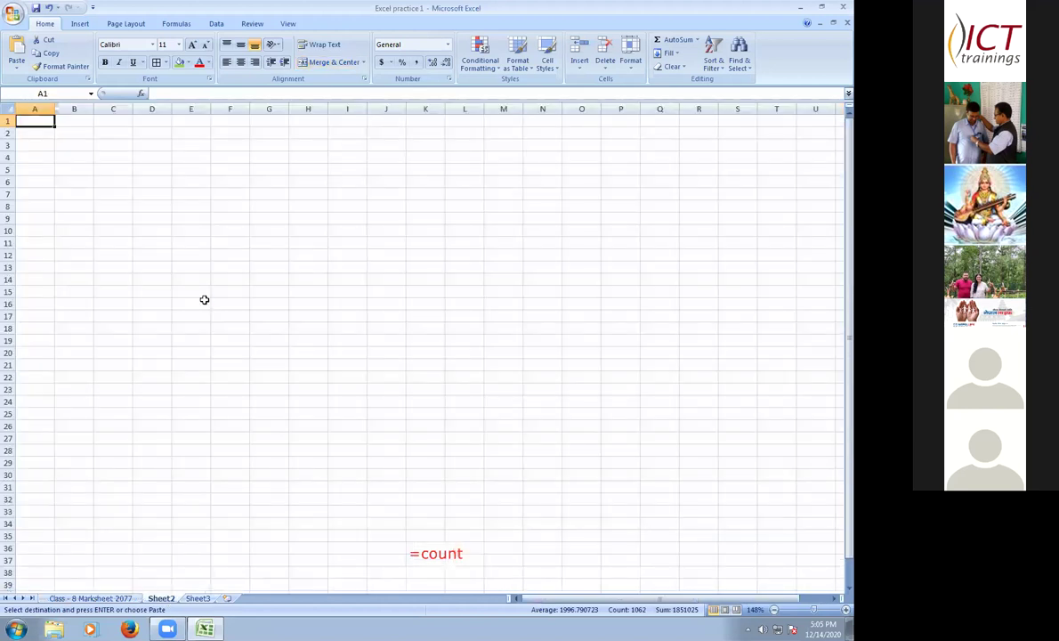
pyautogui.hotkey('ctrl', 'pageup')
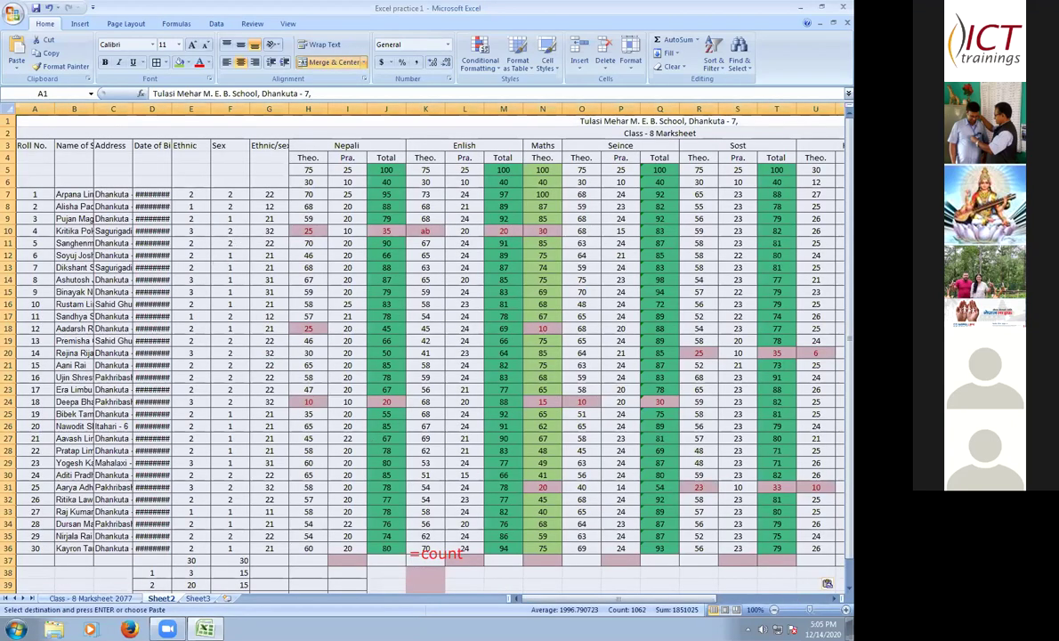
pyautogui.press('Escape')
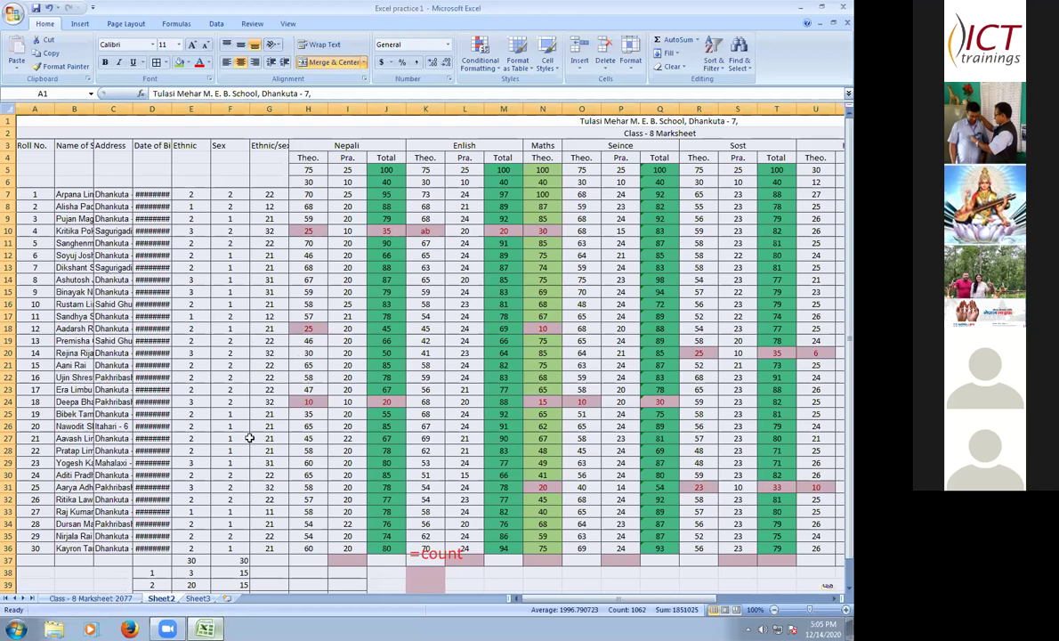
pyautogui.hotkey('ctrl', 'pageup')
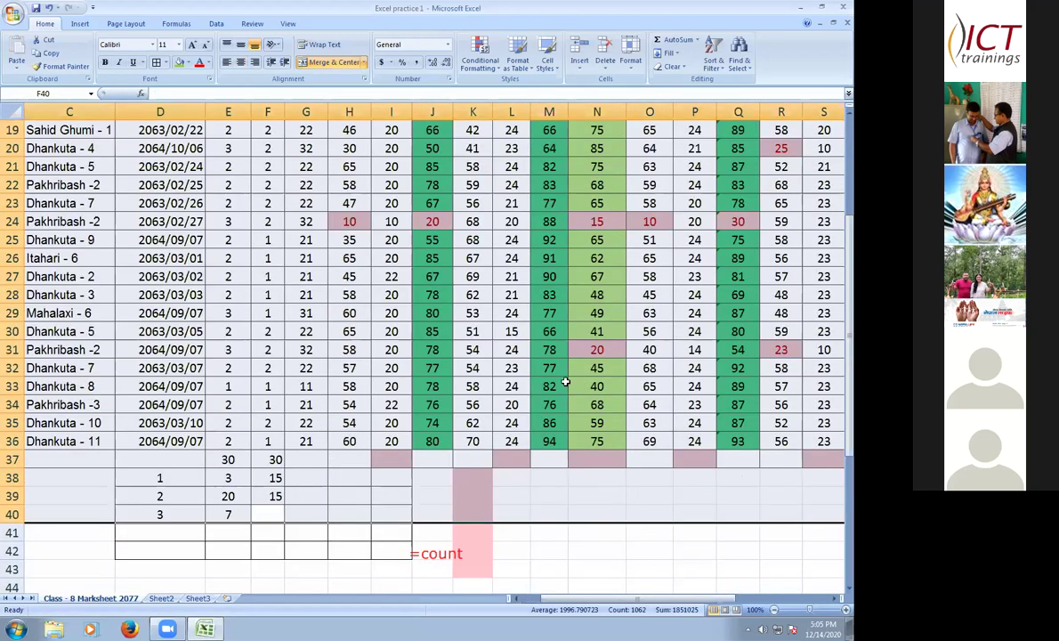
pyautogui.scroll(6, 525, 356)
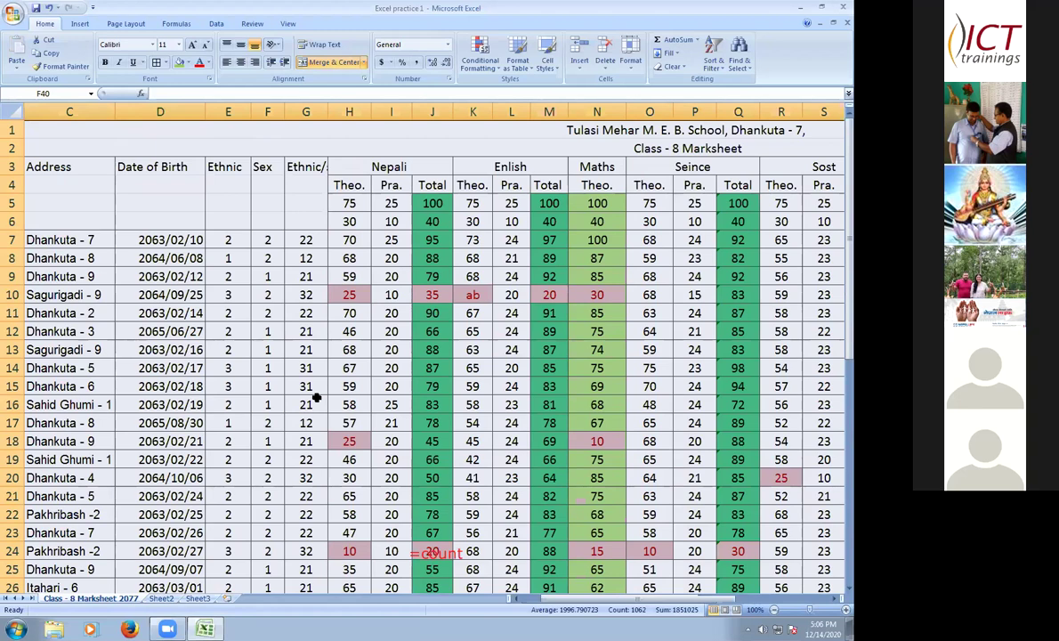
pyautogui.scroll(-1, 296, 470)
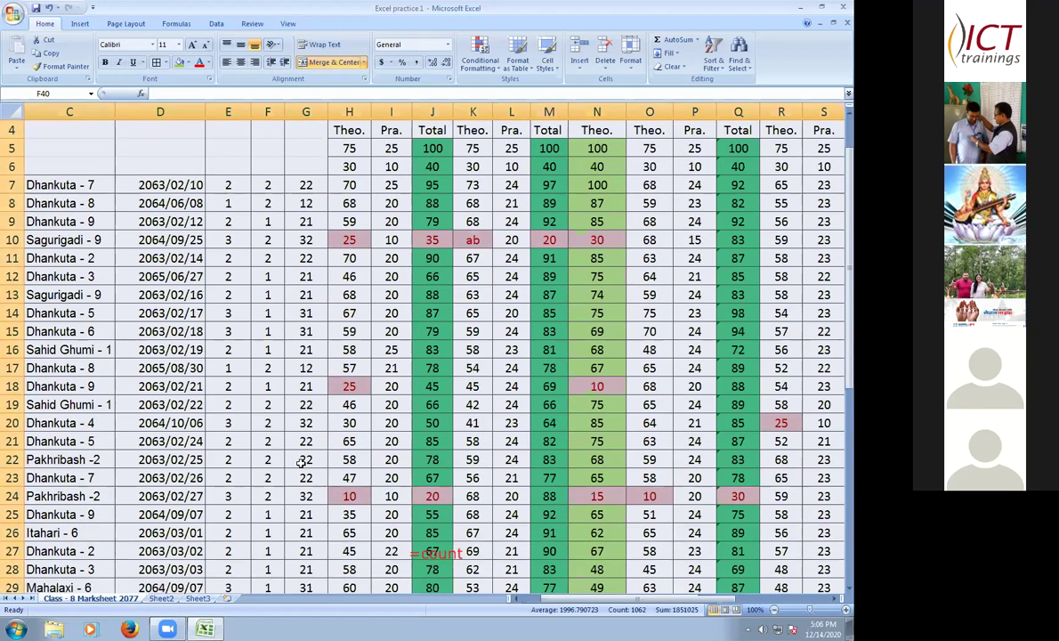
pyautogui.scroll(-2, 302, 460)
pyautogui.scroll(2, 296, 490)
pyautogui.scroll(1, 323, 509)
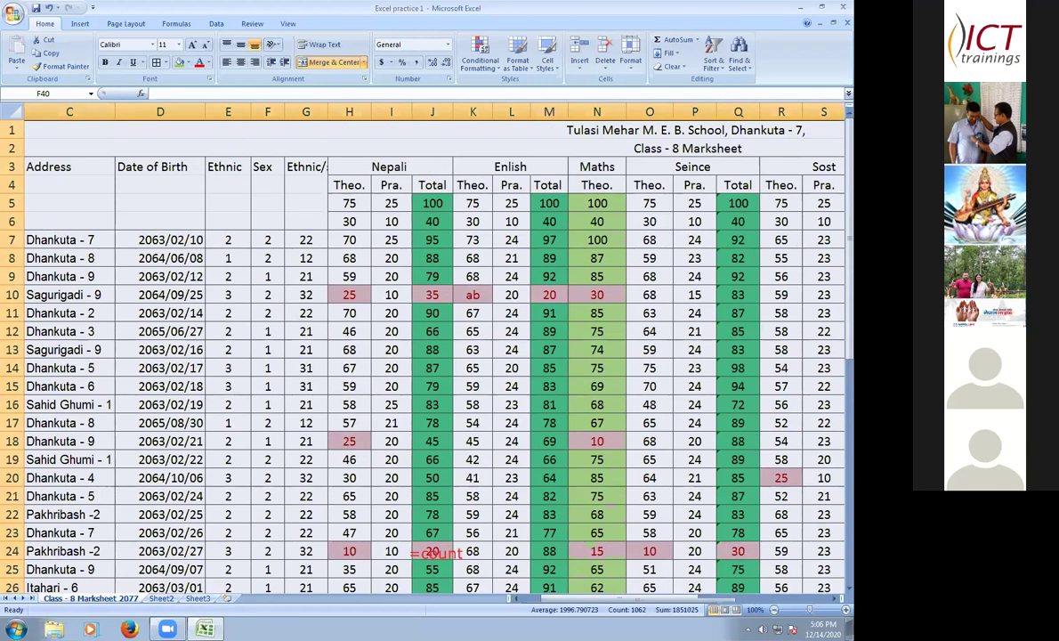
pyautogui.scroll(-4, 85, 570)
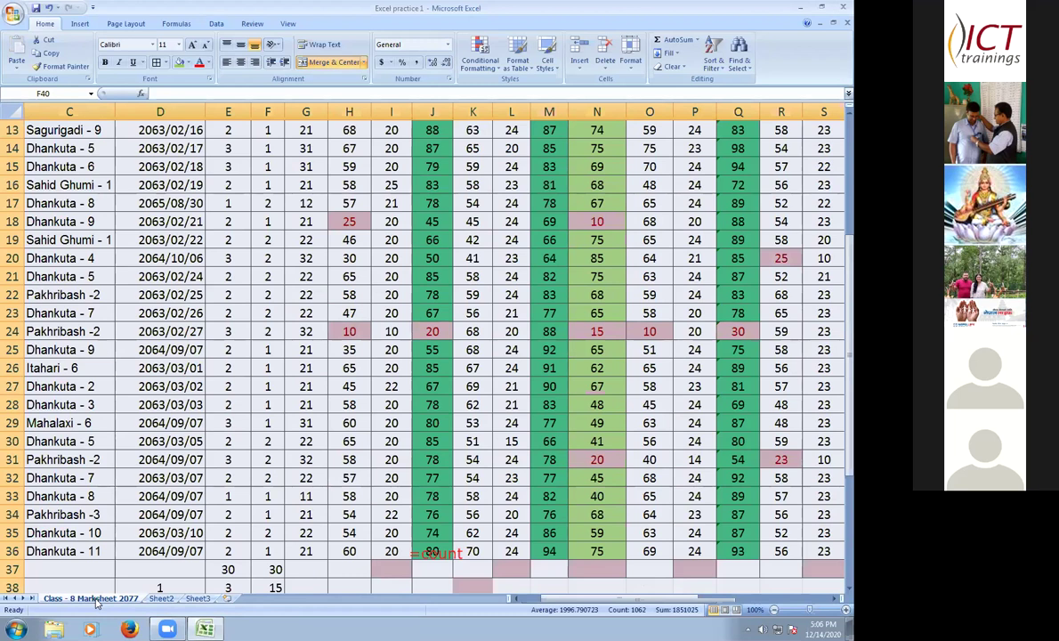
# - Drag the Class - 8 Marksheet 2077 tab to sit after Sheet2, ahead of Sheet3
pyautogui.rightClick(88, 599)
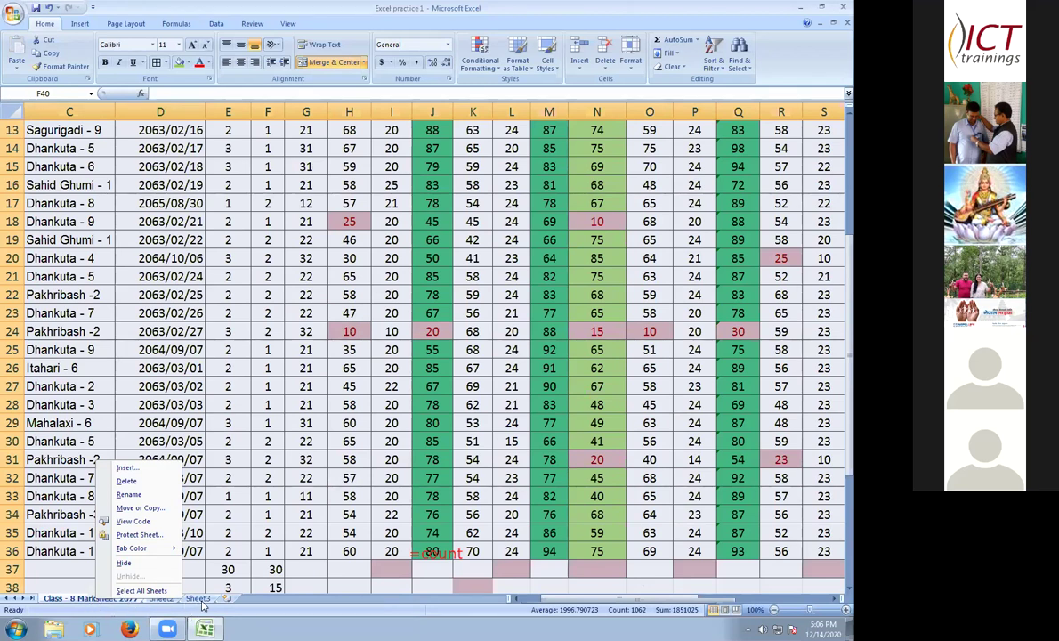
pyautogui.press('Escape')
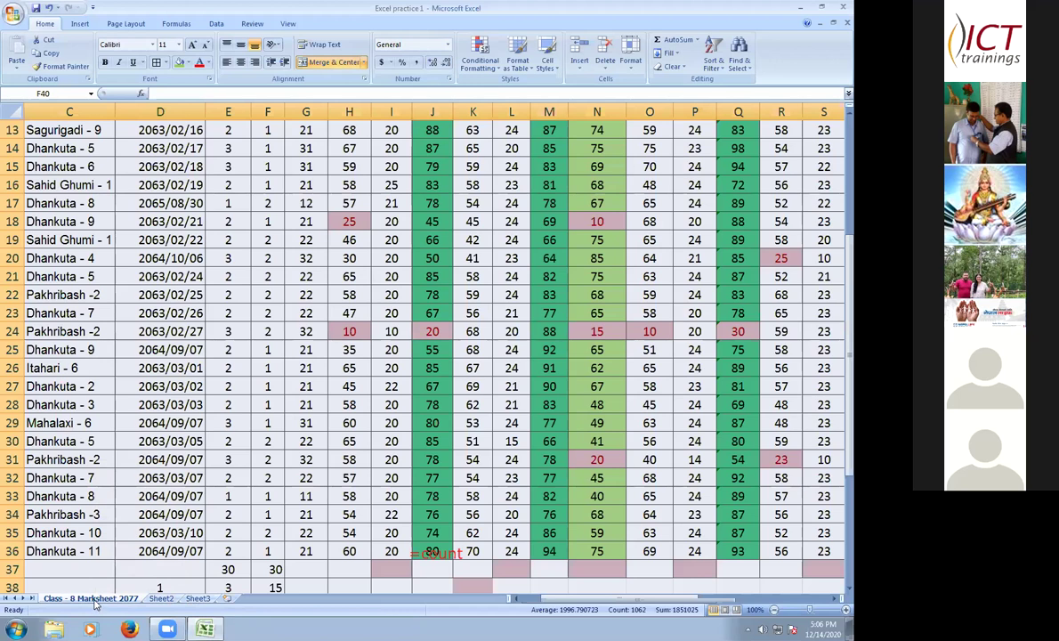
pyautogui.rightClick(95, 600)
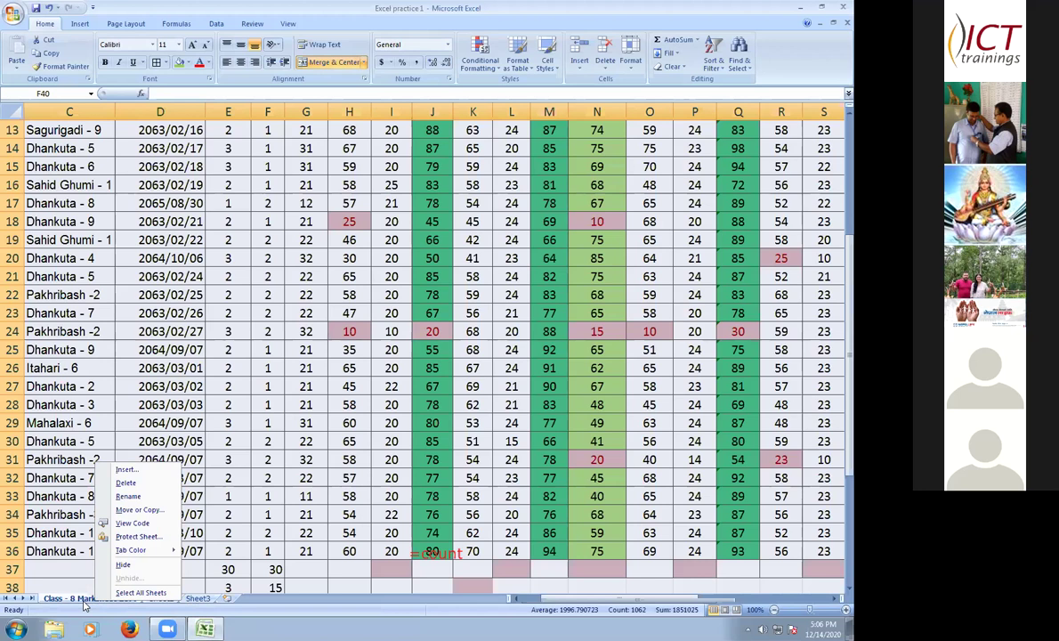
pyautogui.click(129, 603)
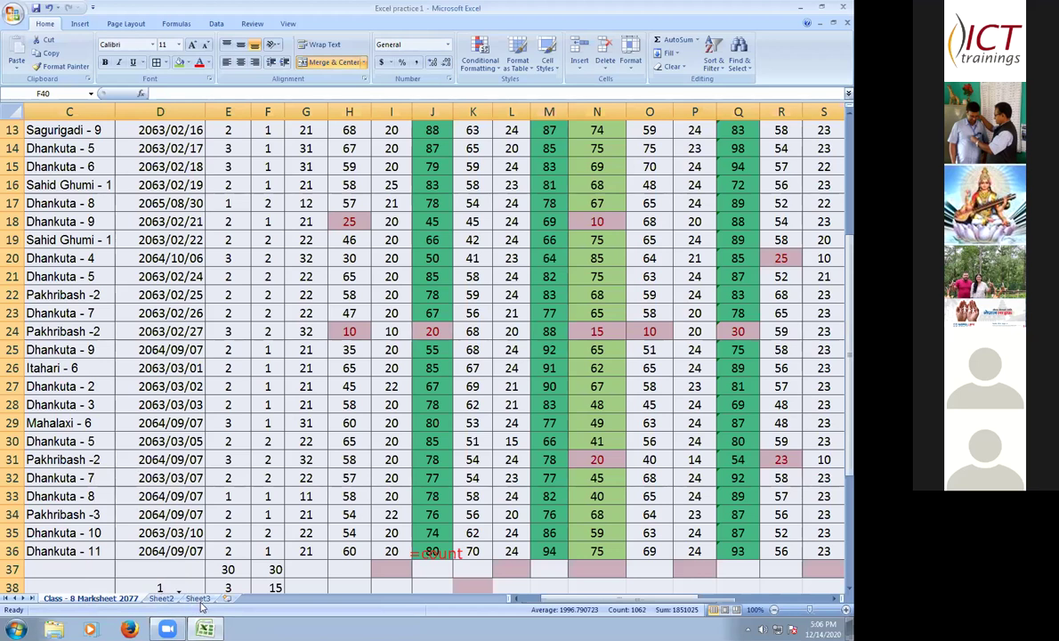
pyautogui.moveTo(202, 606); pyautogui.dragTo(187, 610)
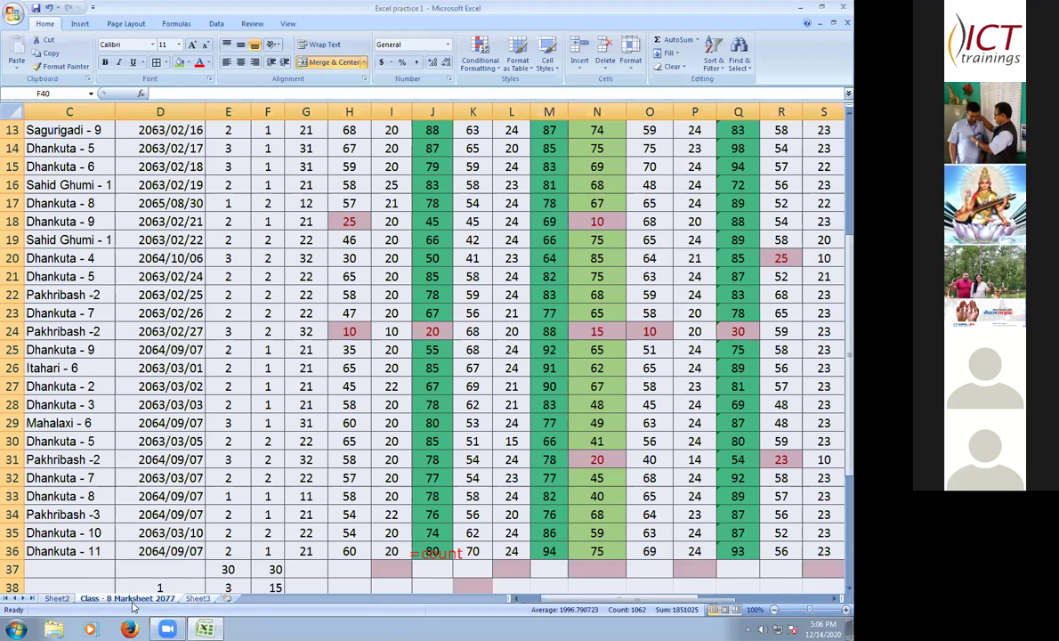
# - Switch between Sheet3 and the marksheet, ending on Sheet2 with its marksheet copy
pyautogui.click(197, 599)
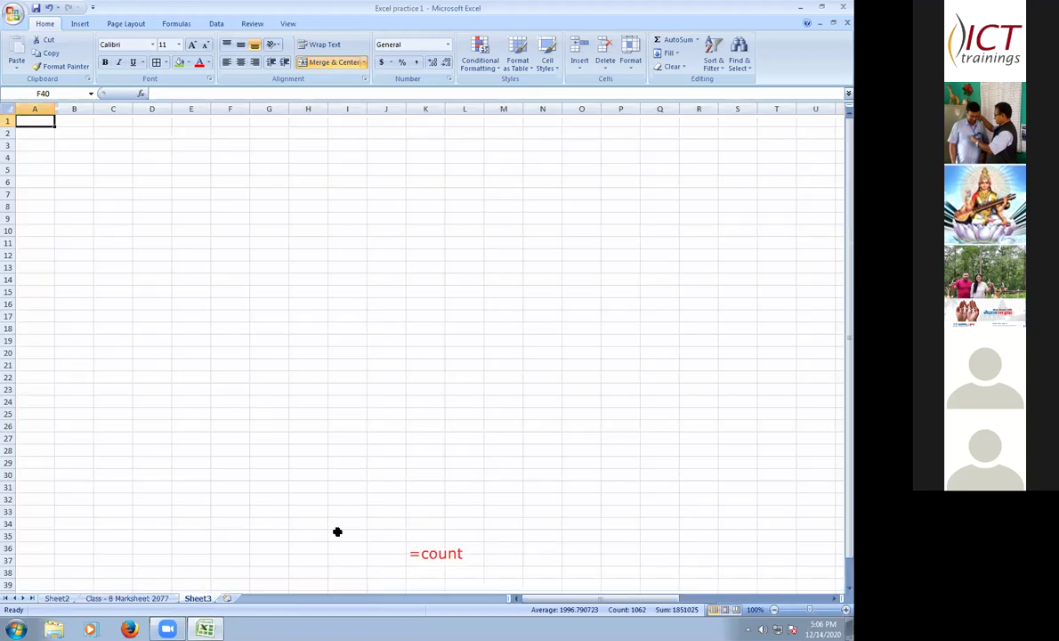
pyautogui.click(141, 600)
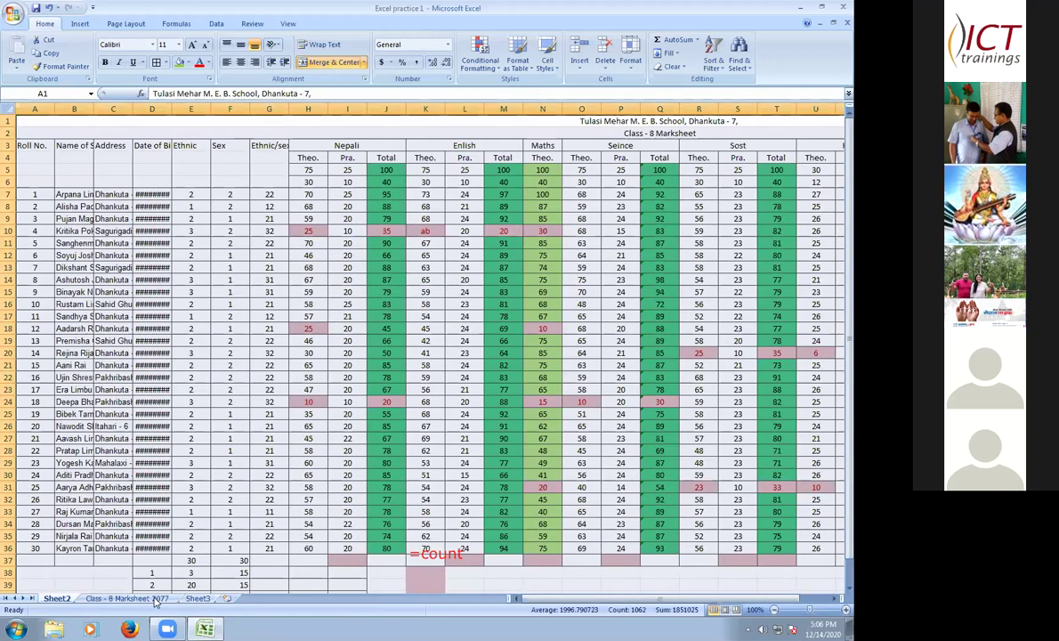
pyautogui.keyDown('ctrl'); pyautogui.scroll(2, 189, 569); pyautogui.keyUp('ctrl')
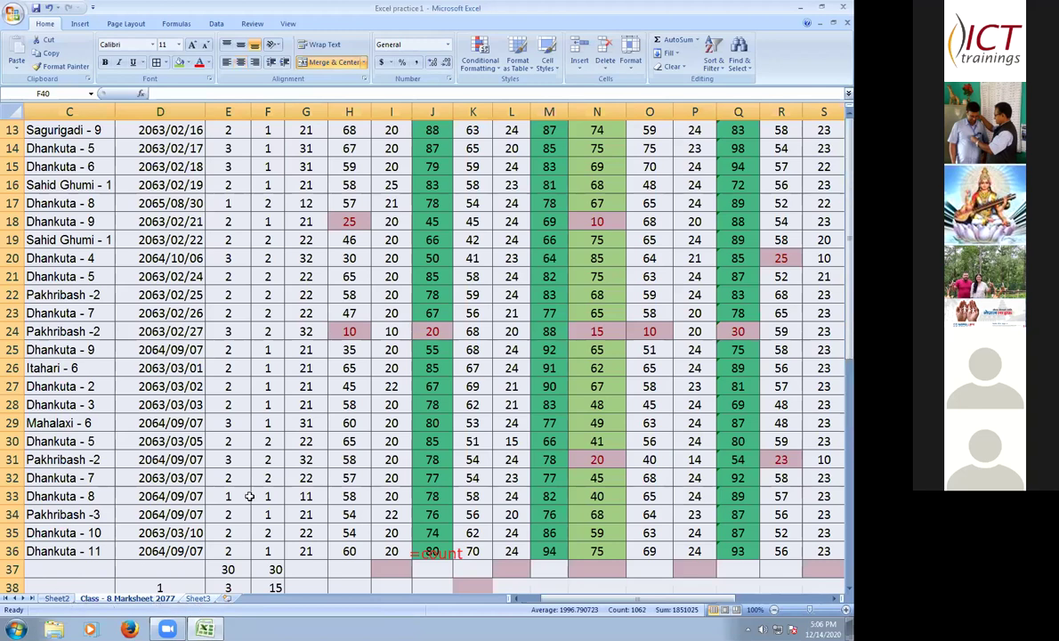
pyautogui.hotkey('ctrl', 'pagedown')
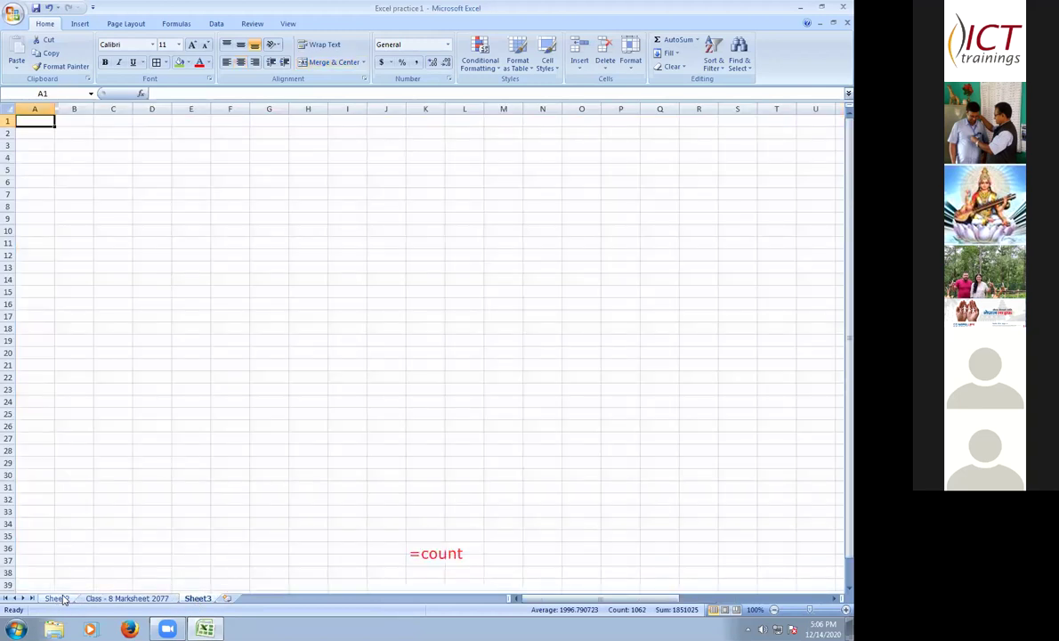
pyautogui.click(56, 598)
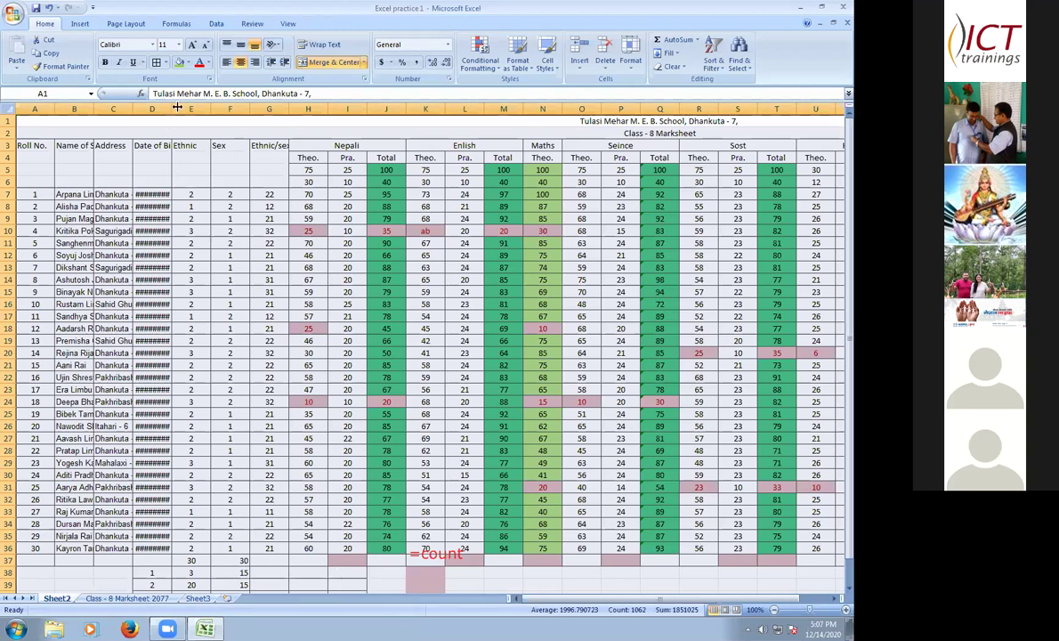
# - Widen Sheet2's column D so the birth dates show, then switch to the blank Sheet3
pyautogui.moveTo(177, 107); pyautogui.dragTo(182, 108)
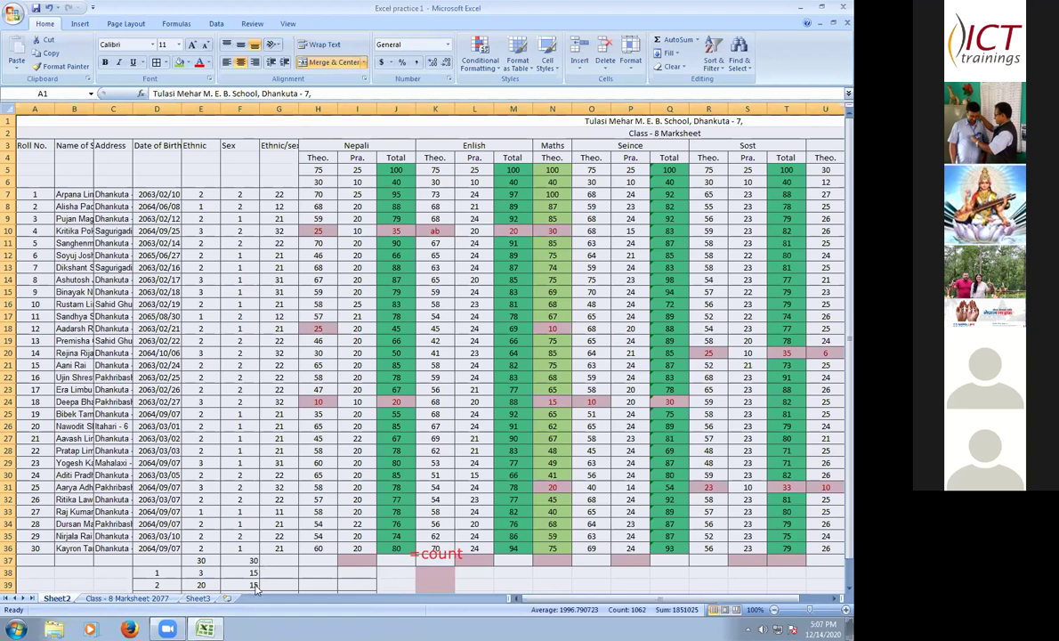
pyautogui.click(192, 600)
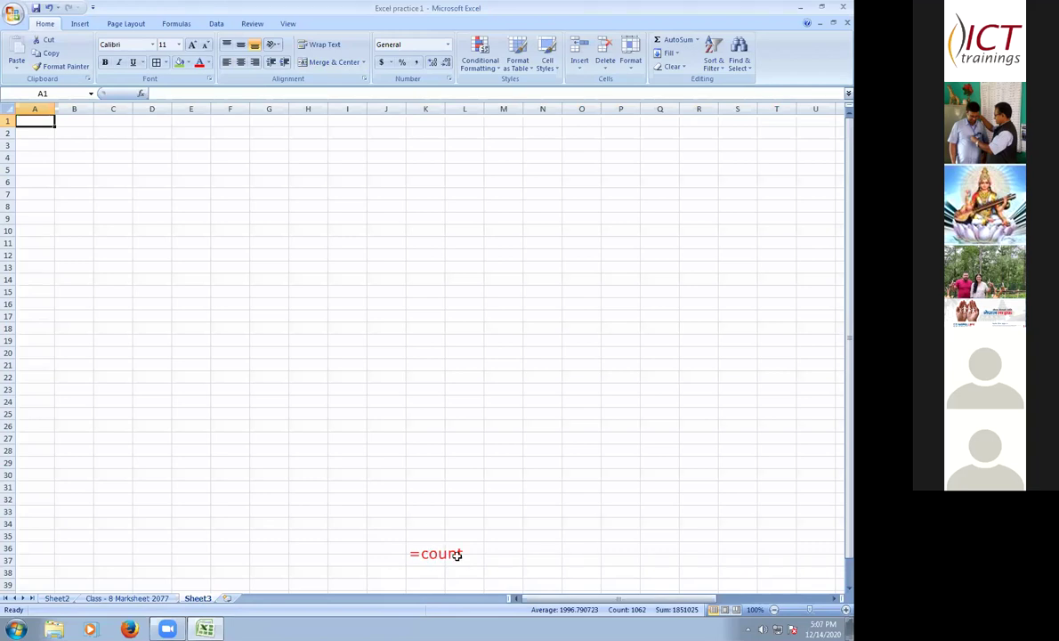
pyautogui.click(425, 560)
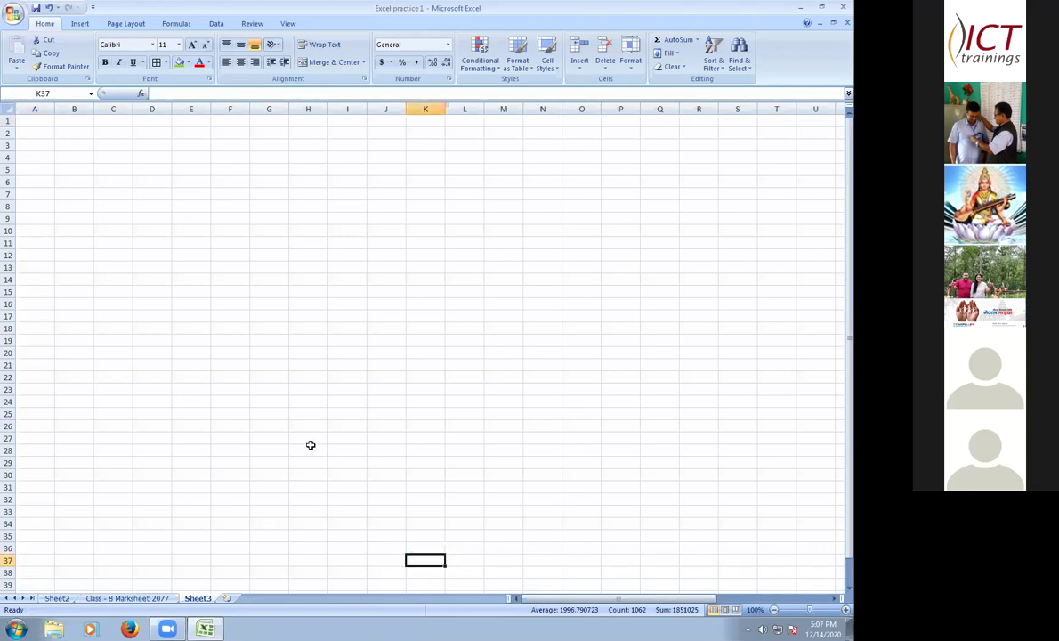
pyautogui.press('Up')
pyautogui.press('Up')
pyautogui.press('Up')
pyautogui.press('Up')
pyautogui.press('Up')
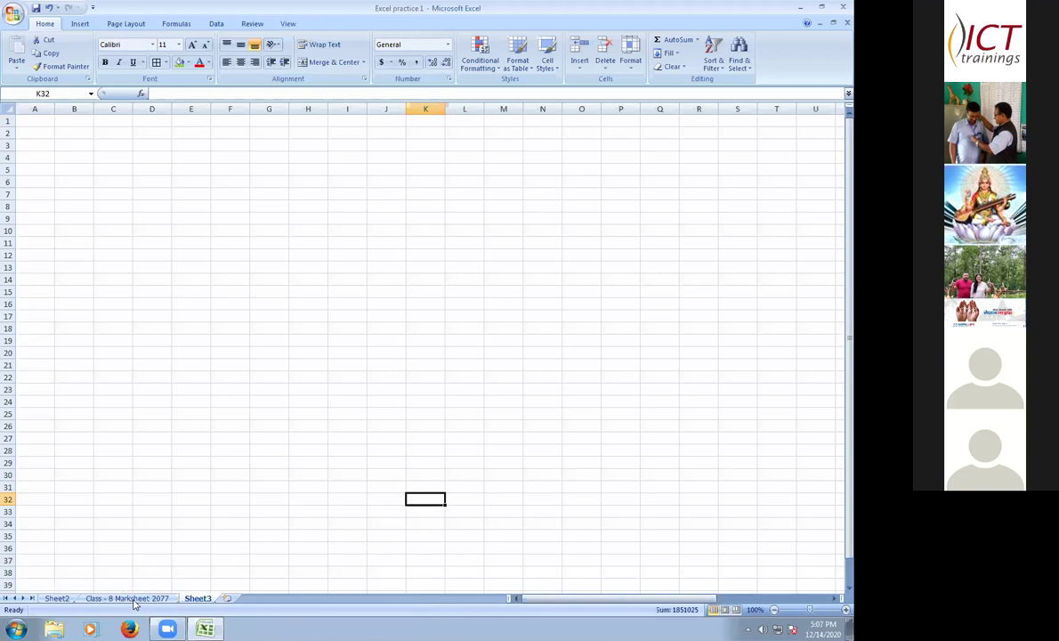
pyautogui.hotkey('ctrl', 'pageup')
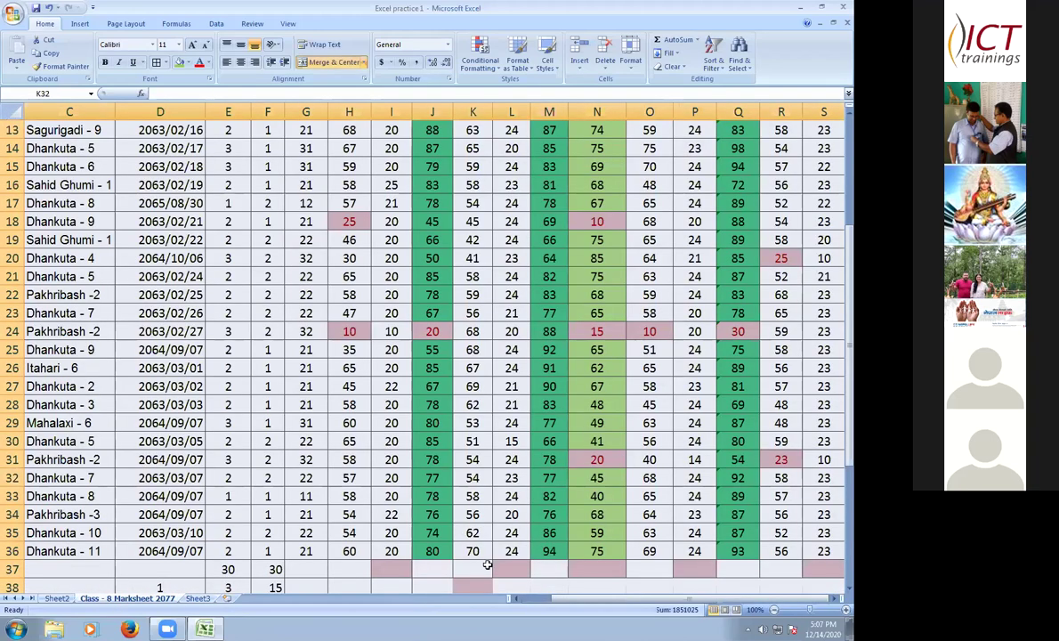
pyautogui.click(283, 579)
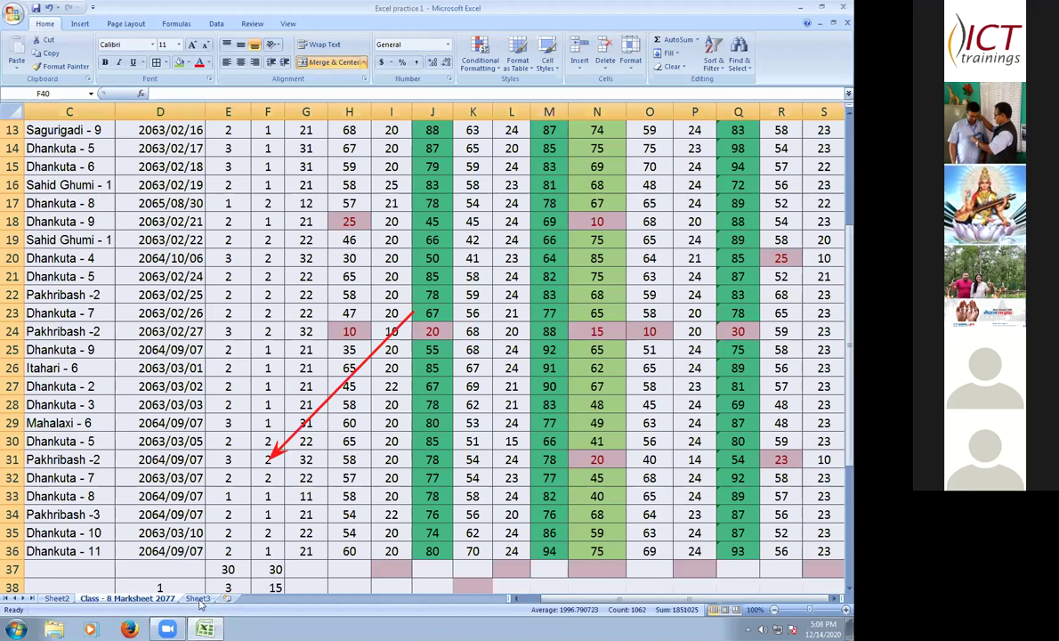
pyautogui.hotkey('ctrl', 'pagedown')
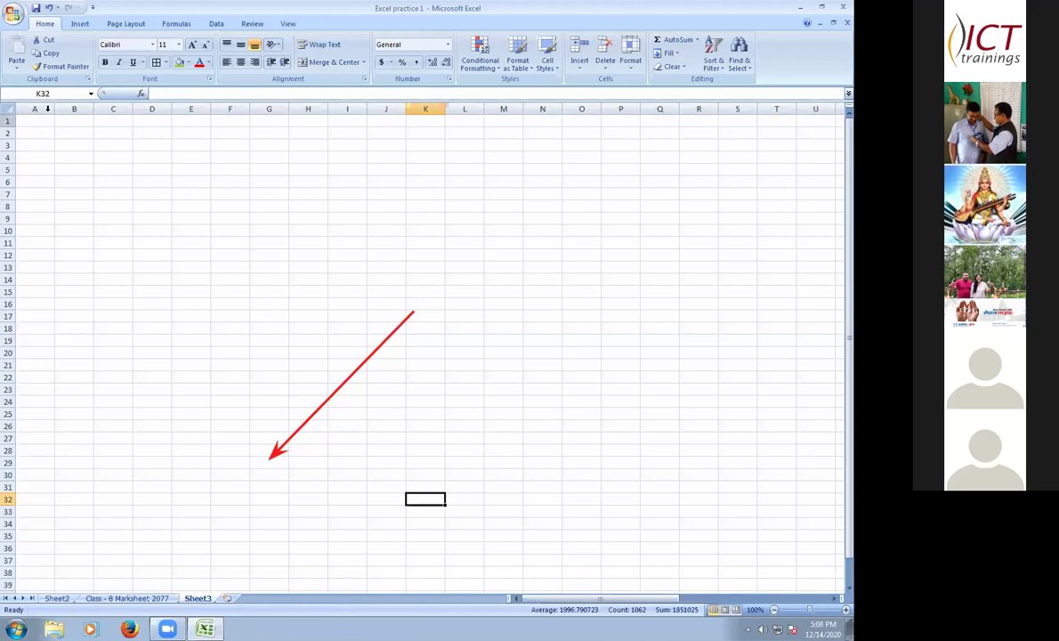
# - Link Sheet3's A1 to the marksheet's row-1 title so it shows the school name and address
pyautogui.click(45, 120)
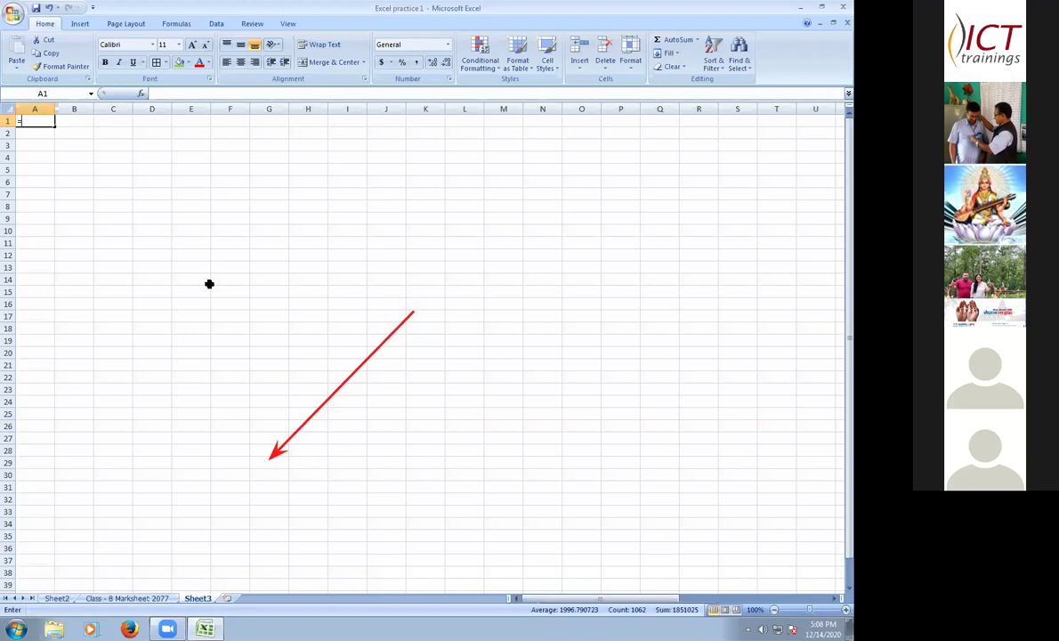
pyautogui.write('=')
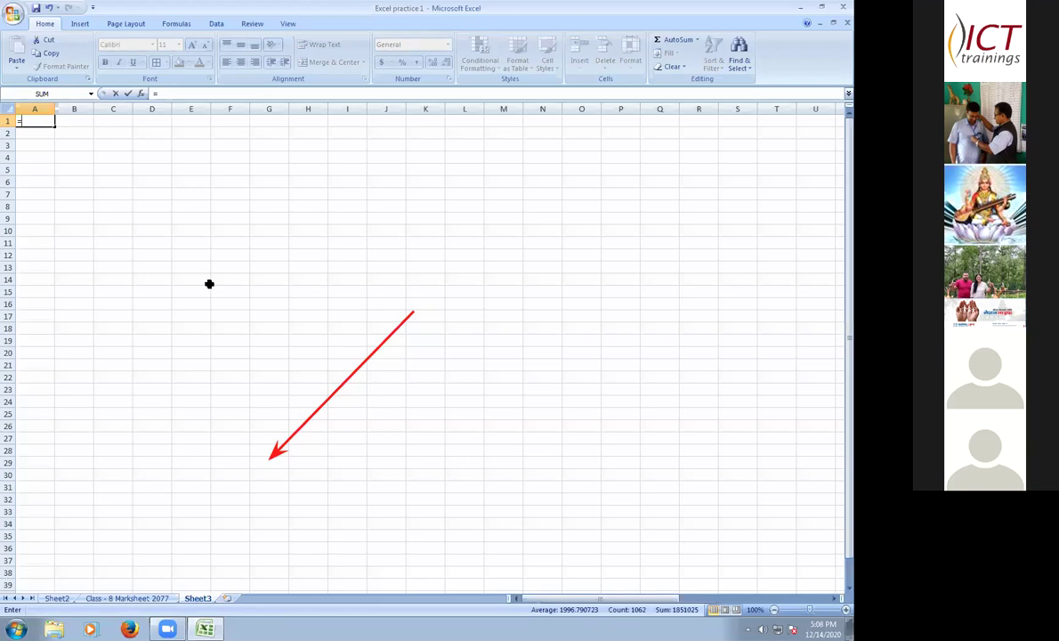
pyautogui.click(129, 598)
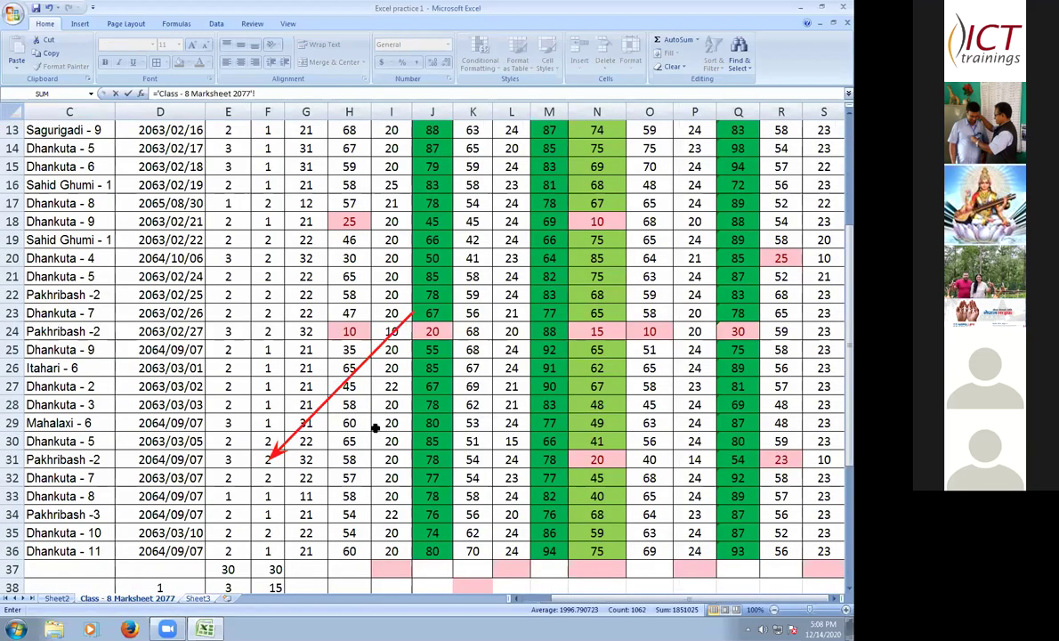
pyautogui.scroll(4, 377, 425)
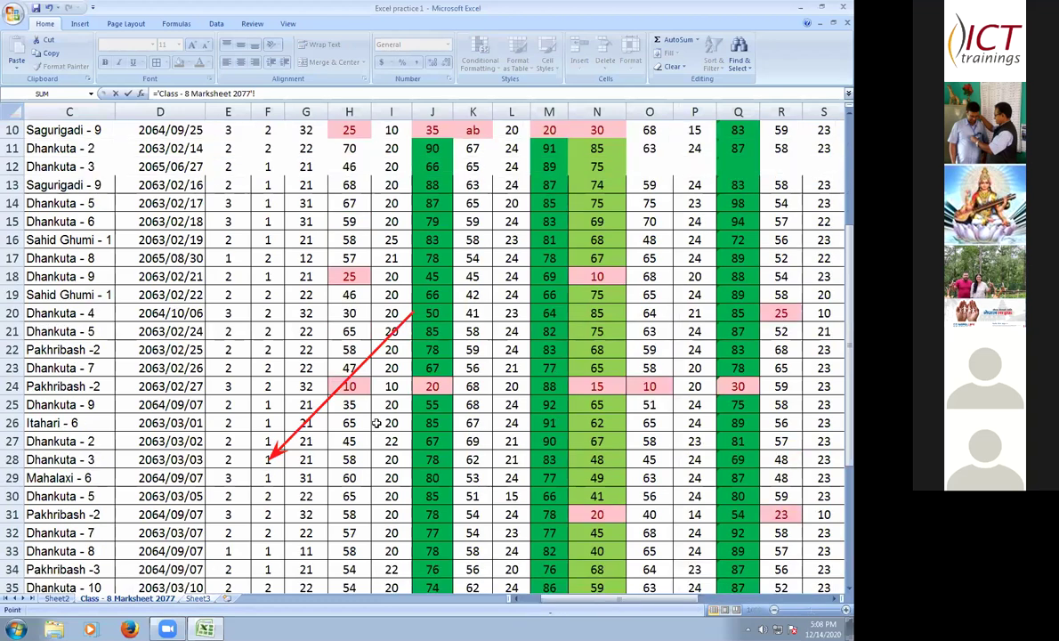
pyautogui.click(54, 127)
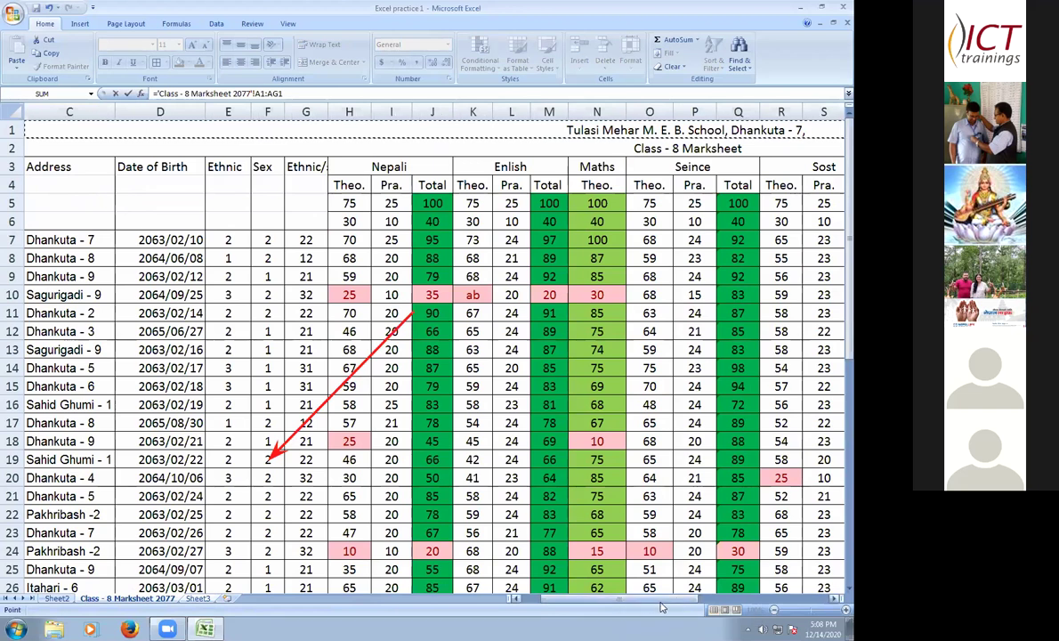
pyautogui.hscroll(-2, 658, 597)
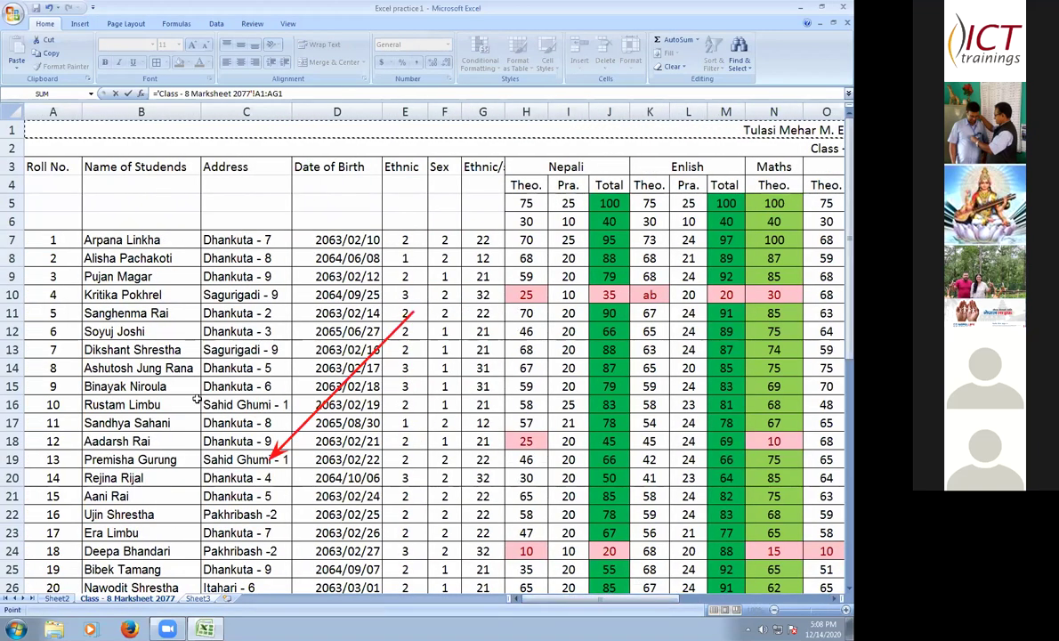
pyautogui.moveTo(633, 602); pyautogui.dragTo(579, 545)
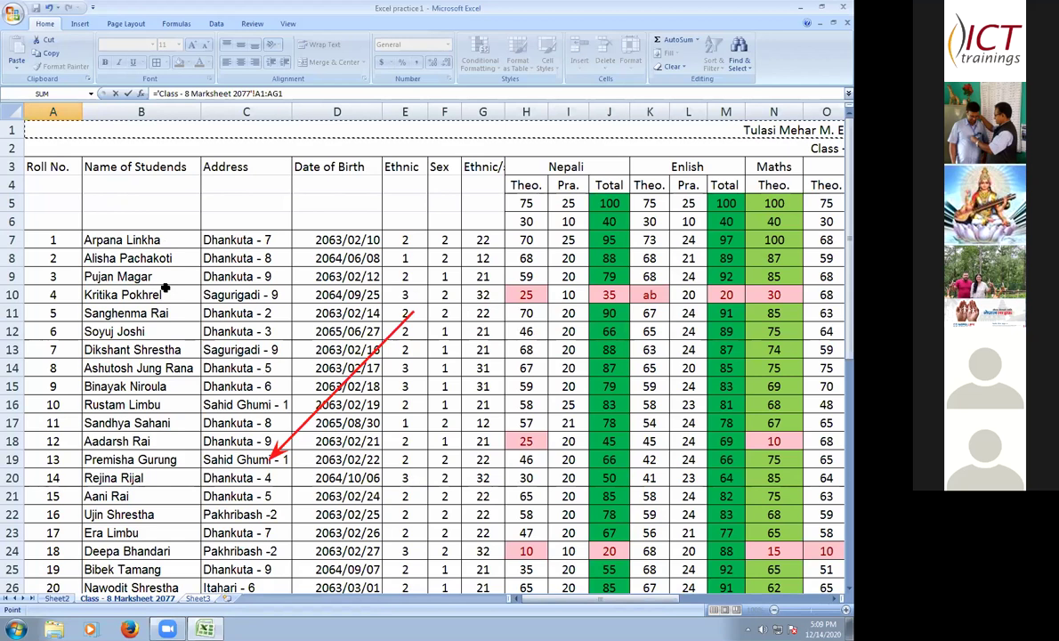
pyautogui.press('Return')
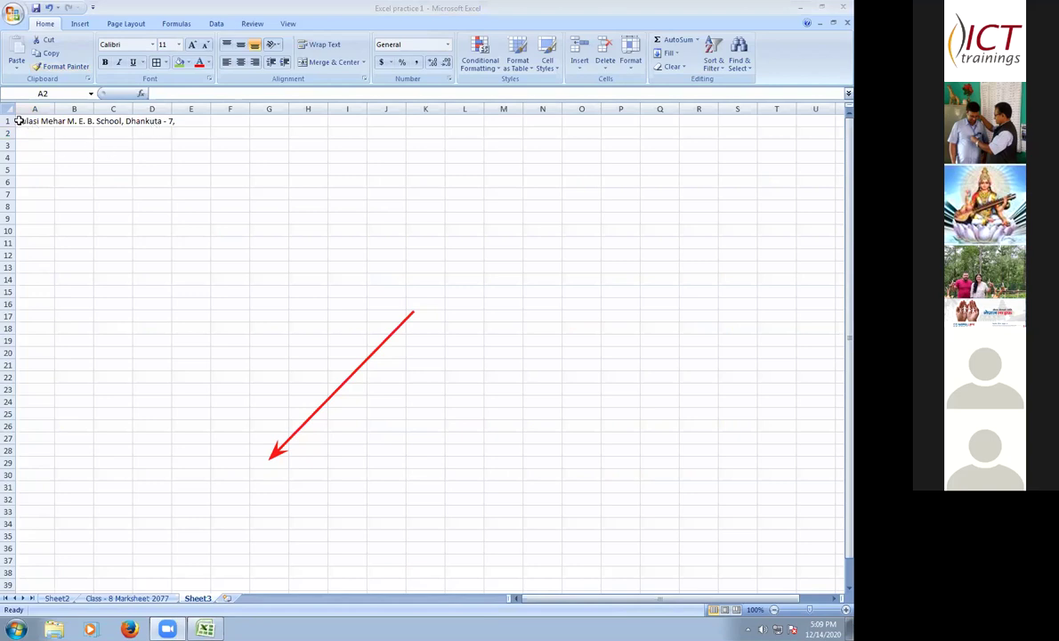
# - Select Sheet3's linked A1 cell and drag across row 1, then clear the oversized selection
pyautogui.click(55, 121)
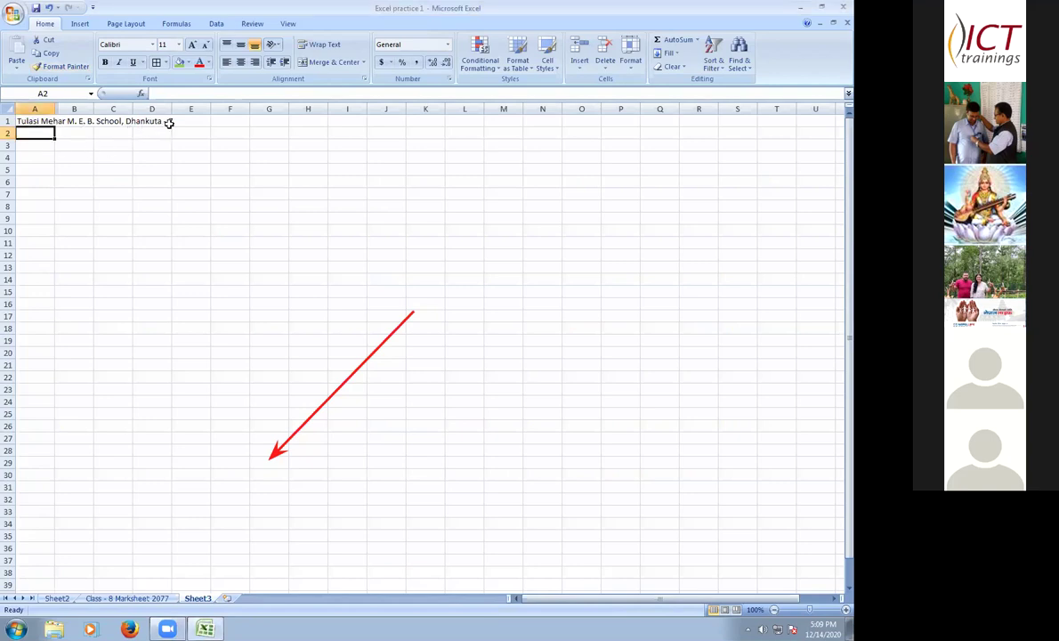
pyautogui.moveTo(55, 121); pyautogui.dragTo(187, 123)
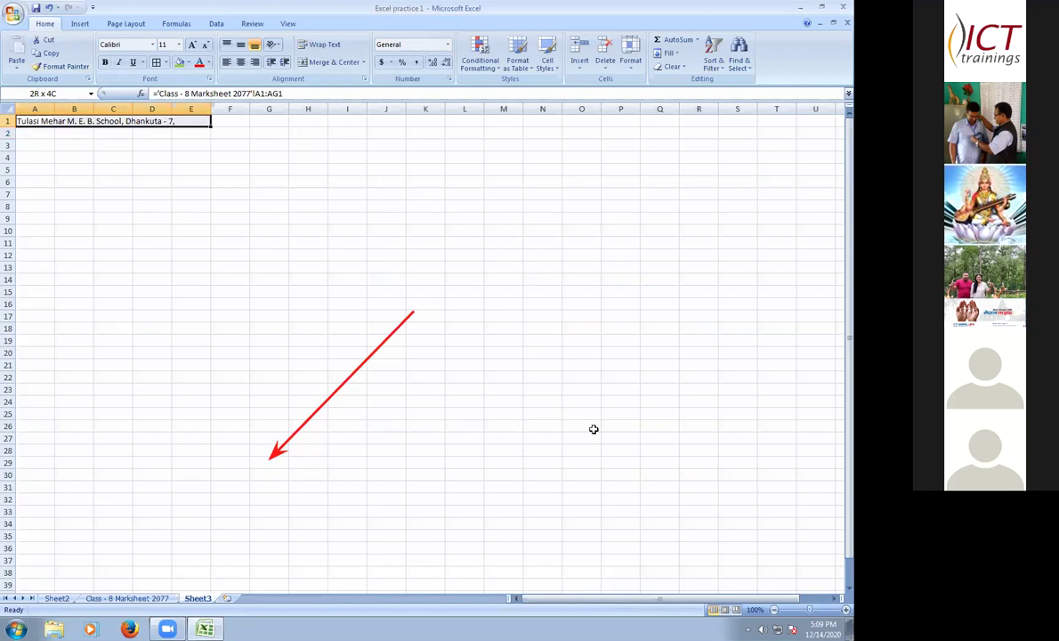
pyautogui.moveTo(716, 538); pyautogui.dragTo(789, 536)
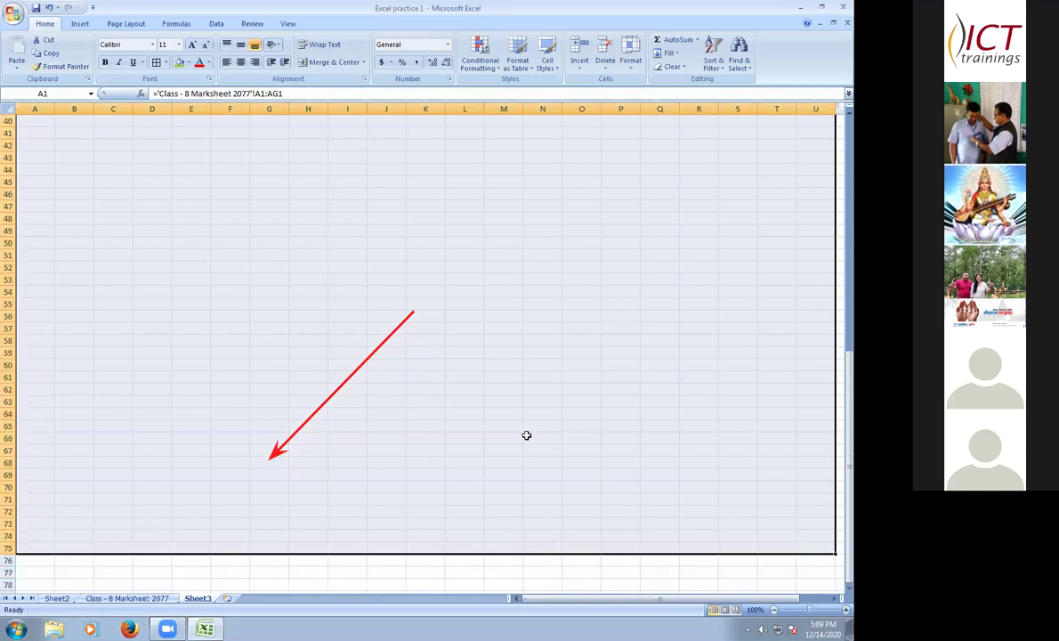
pyautogui.press('Return')
pyautogui.scroll(1, 525, 435)
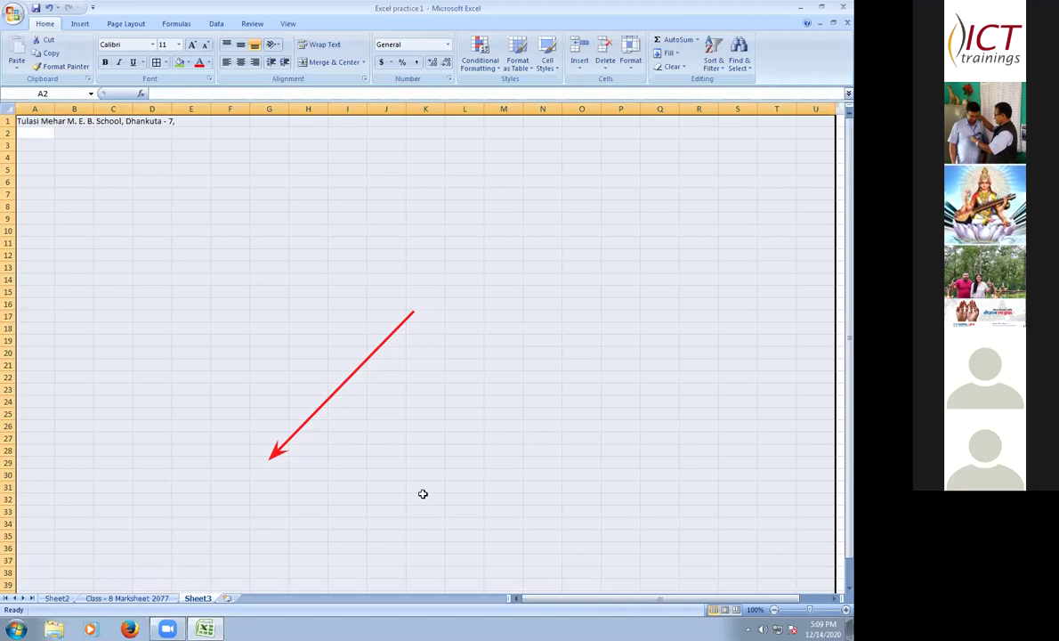
pyautogui.click(130, 194)
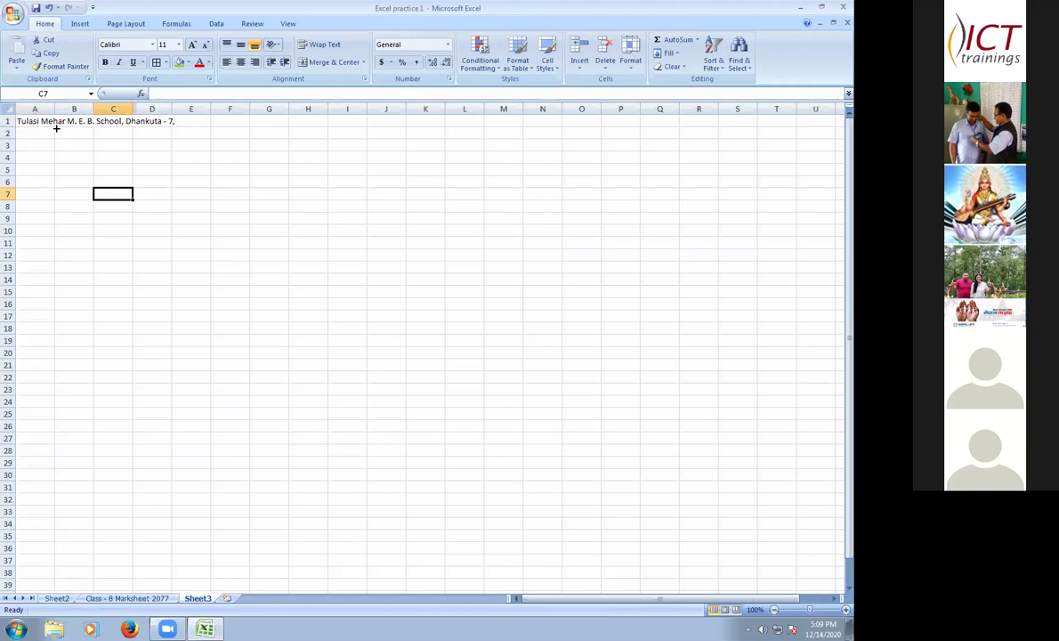
# - Fill A1's link formula across row 1 to column S, then down to row 54
pyautogui.click(54, 125)
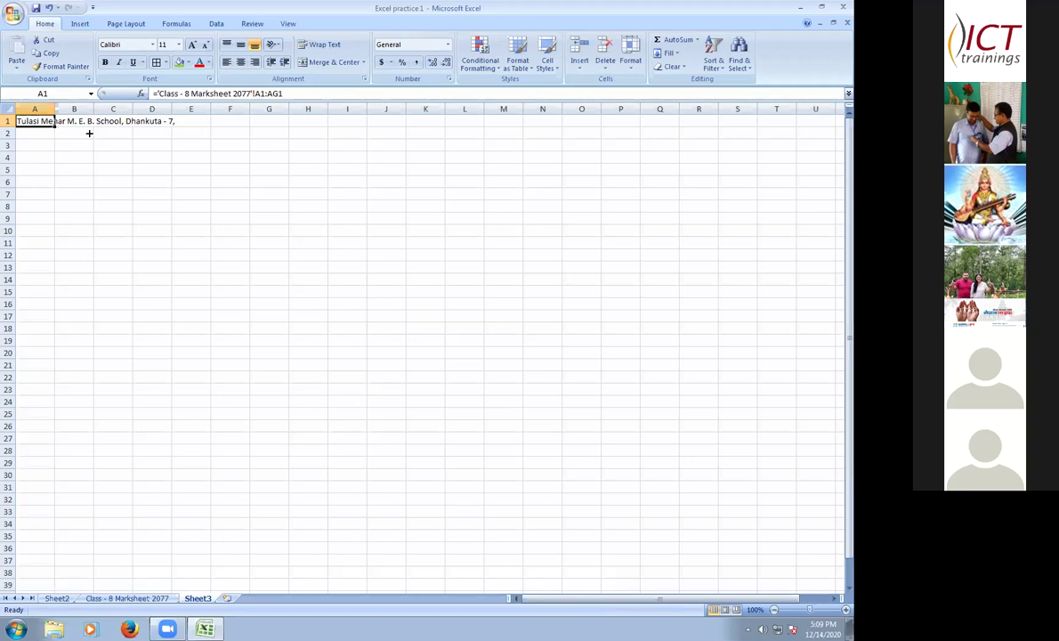
pyautogui.moveTo(54, 125); pyautogui.dragTo(89, 125)
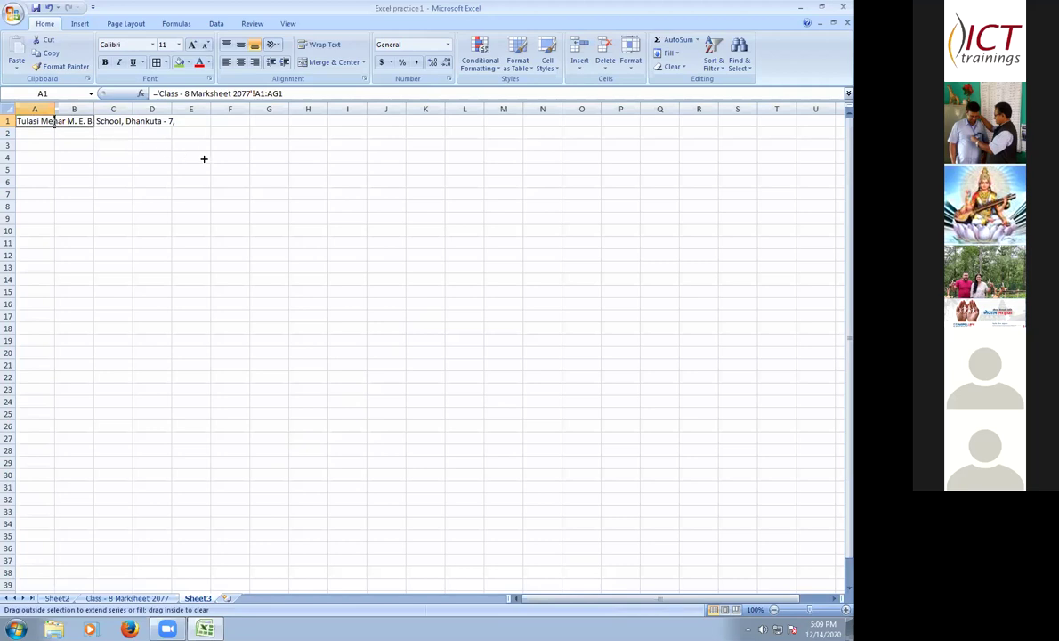
pyautogui.moveTo(360, 247); pyautogui.dragTo(615, 485)
pyautogui.moveTo(752, 507); pyautogui.dragTo(782, 440)
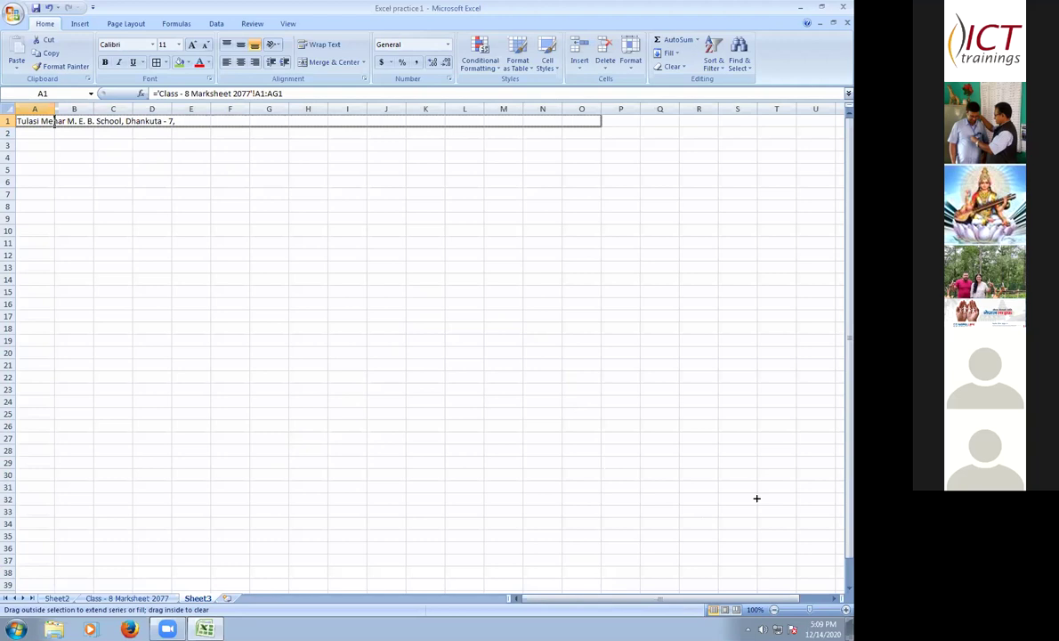
pyautogui.moveTo(764, 523); pyautogui.dragTo(746, 282)
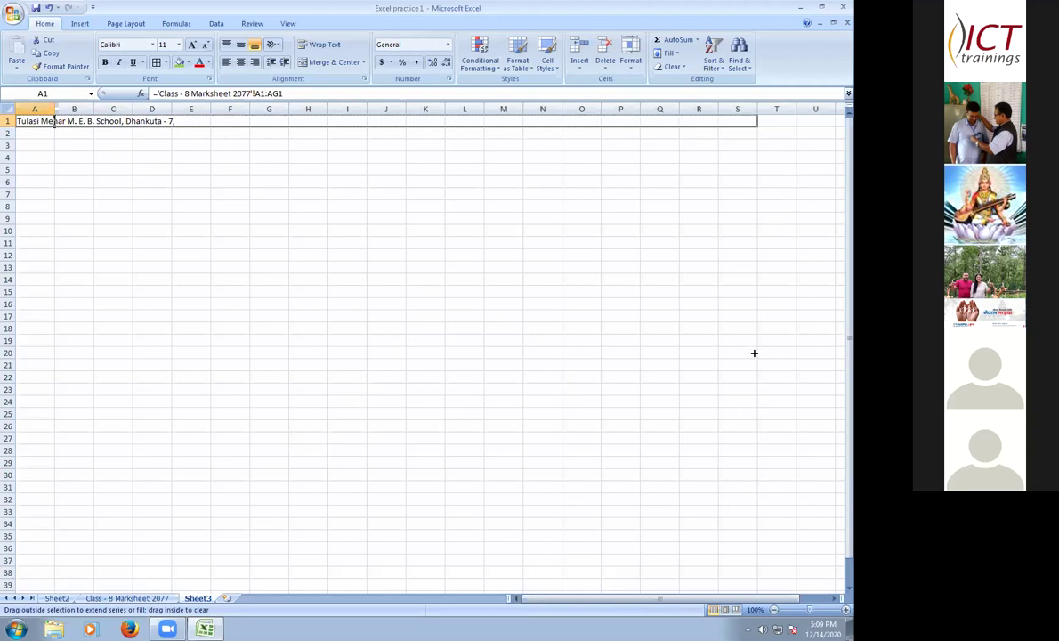
pyautogui.moveTo(748, 373); pyautogui.dragTo(746, 372)
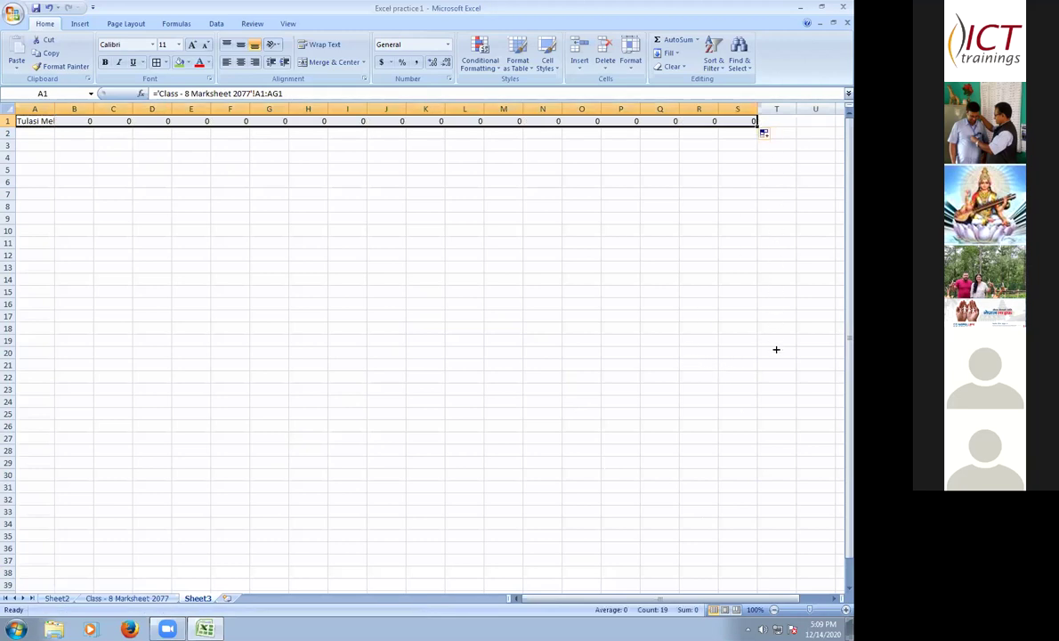
pyautogui.moveTo(770, 490); pyautogui.dragTo(611, 438)
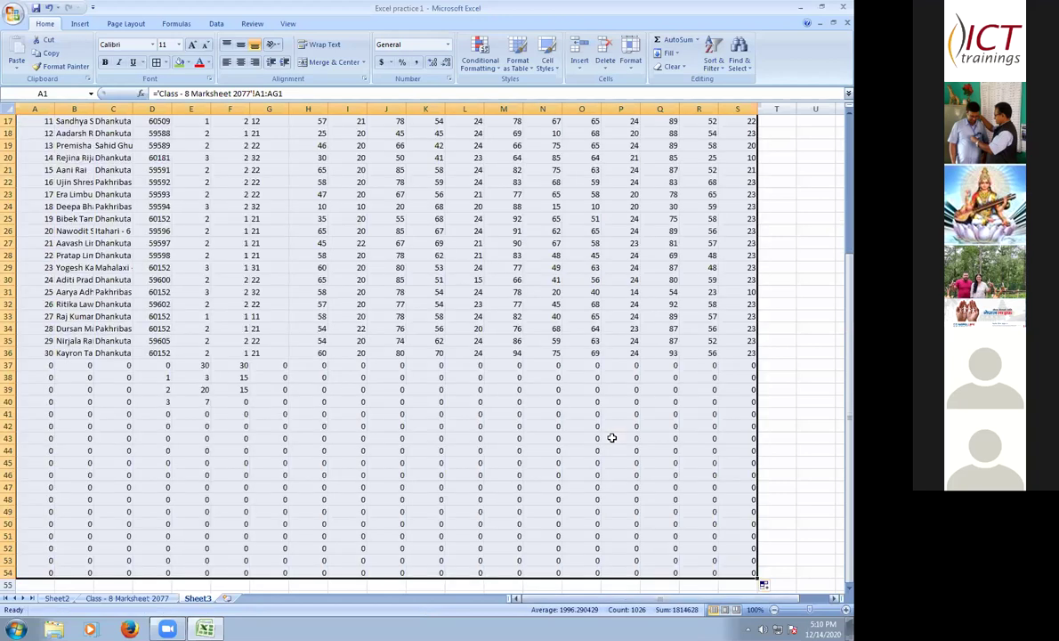
pyautogui.scroll(5, 611, 438)
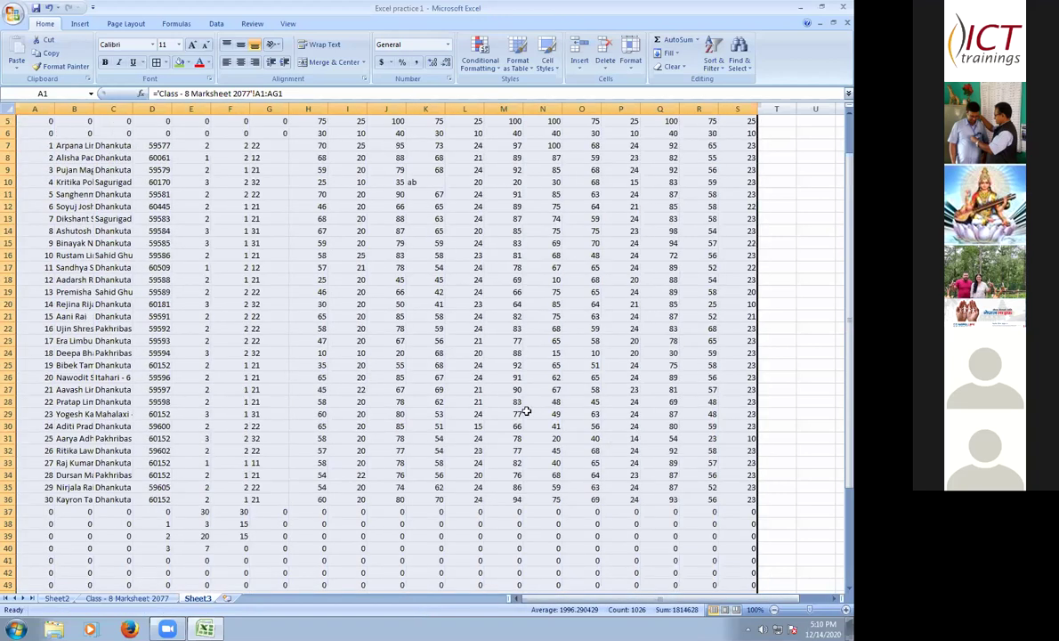
pyautogui.scroll(1, 303, 350)
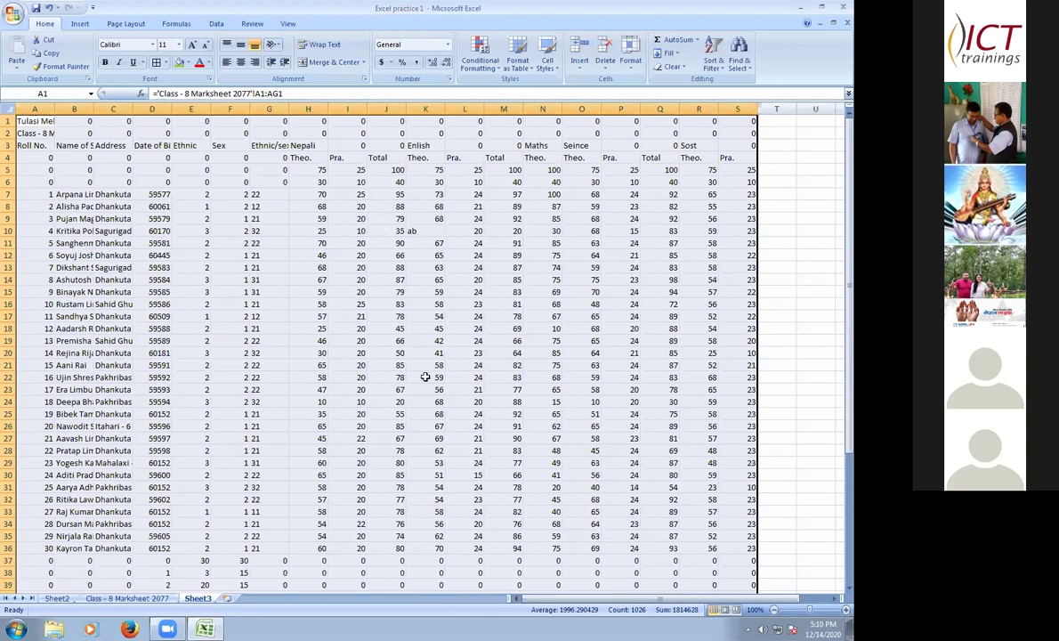
pyautogui.hotkey('ctrl', 'z')
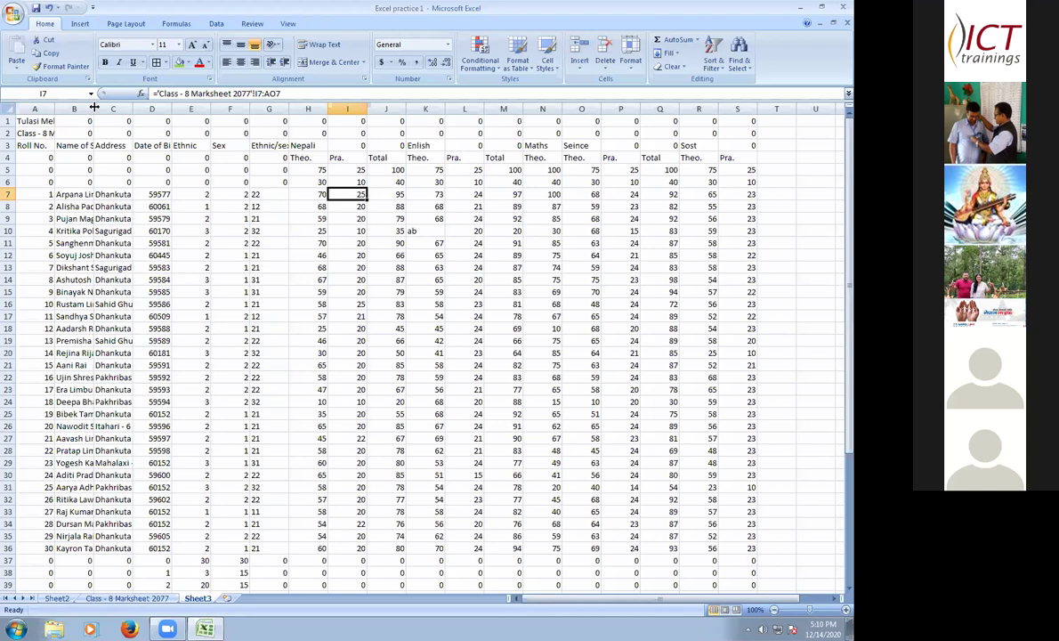
# - Replace the first student's name in B7 on the Class - 8 Marksheet 2077 sheet
pyautogui.click(89, 194)
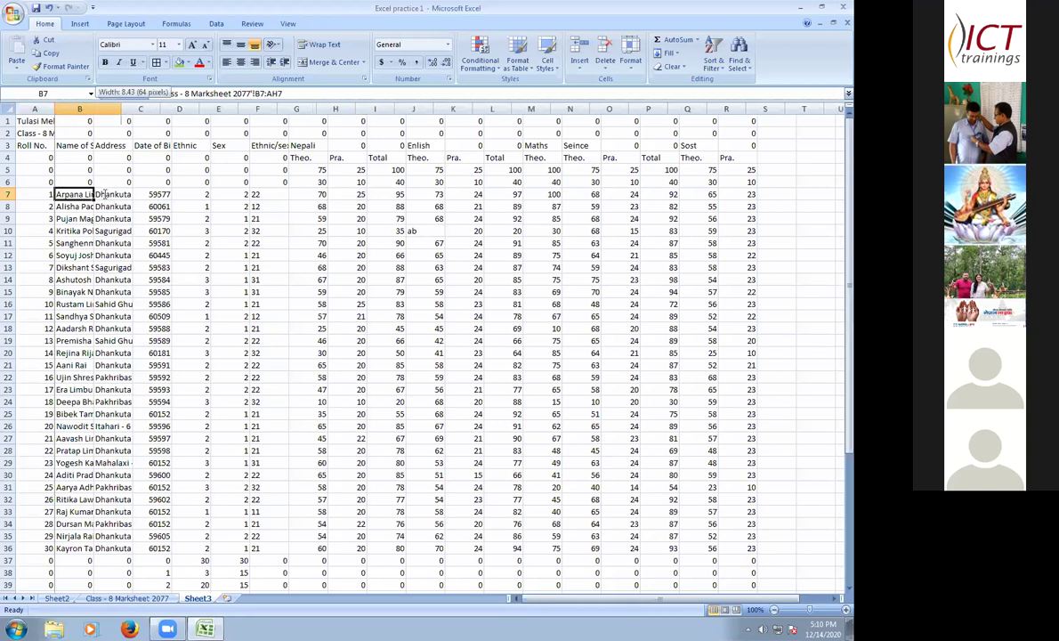
pyautogui.write('bi')
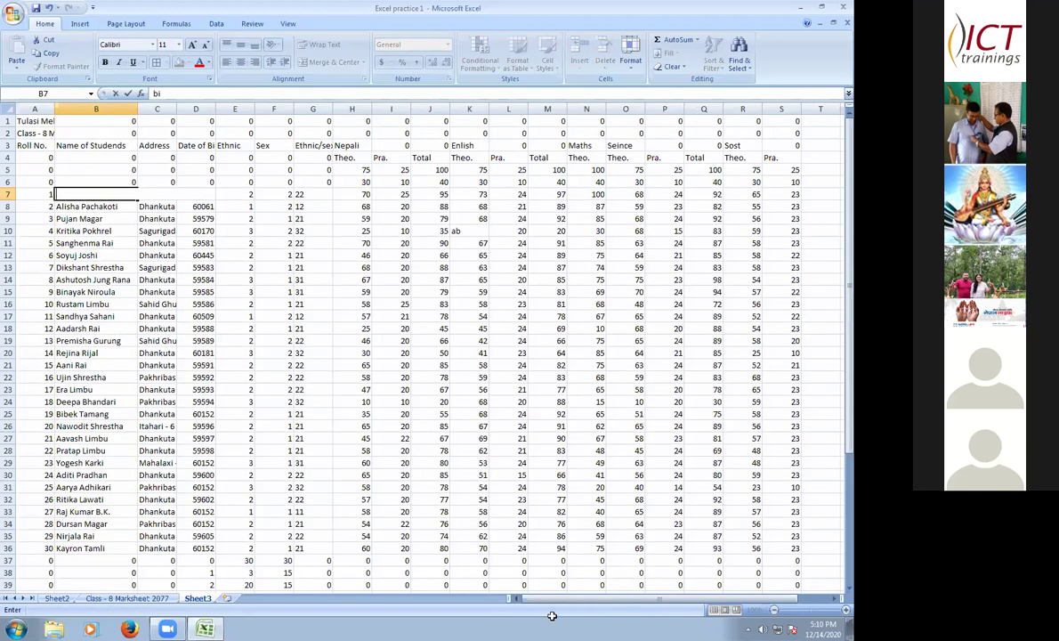
pyautogui.press('BackSpace')
pyautogui.press('BackSpace')
pyautogui.hotkey('ctrl', 'pageup')
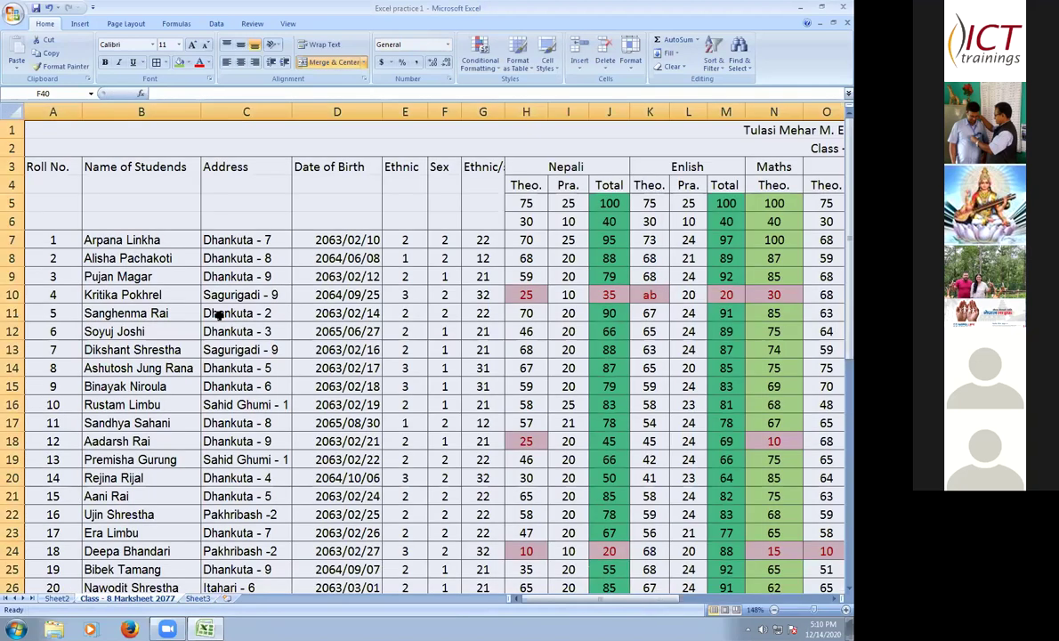
pyautogui.hotkey('ctrl', 'Home')
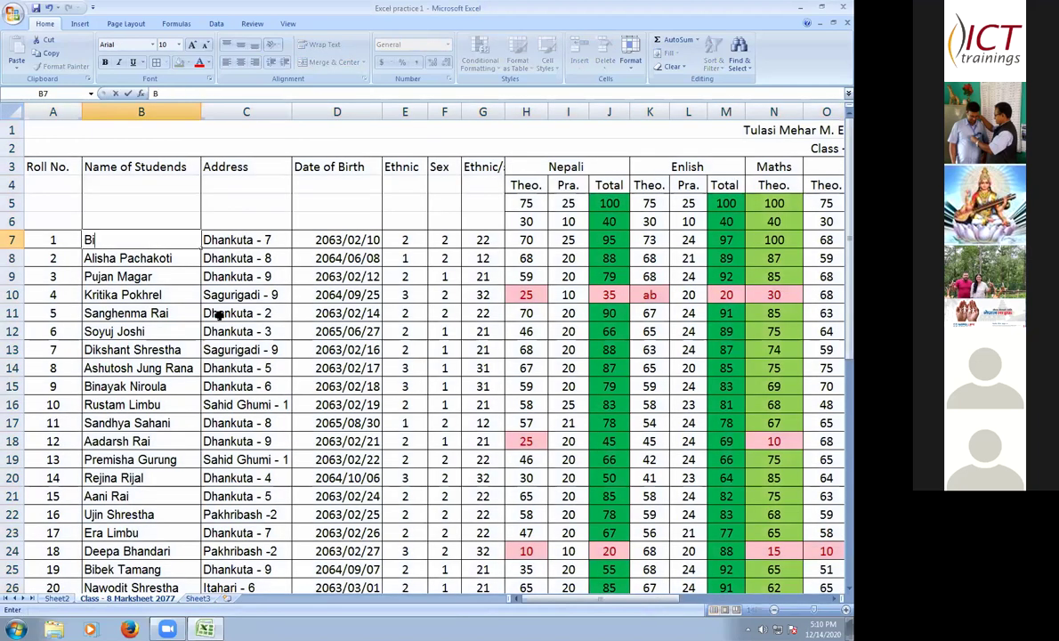
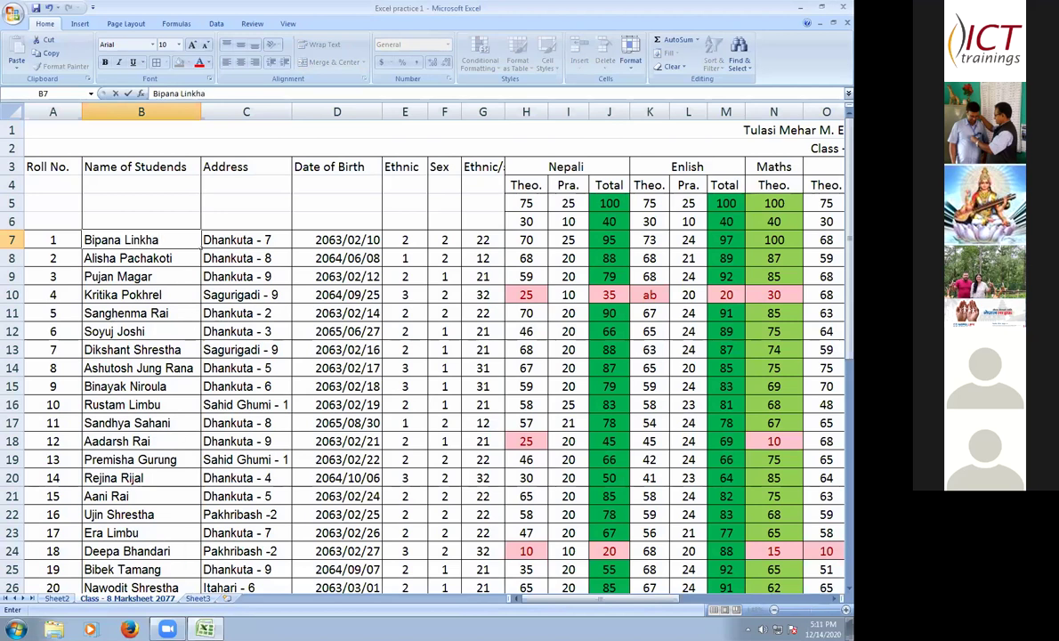
pyautogui.press('Return')
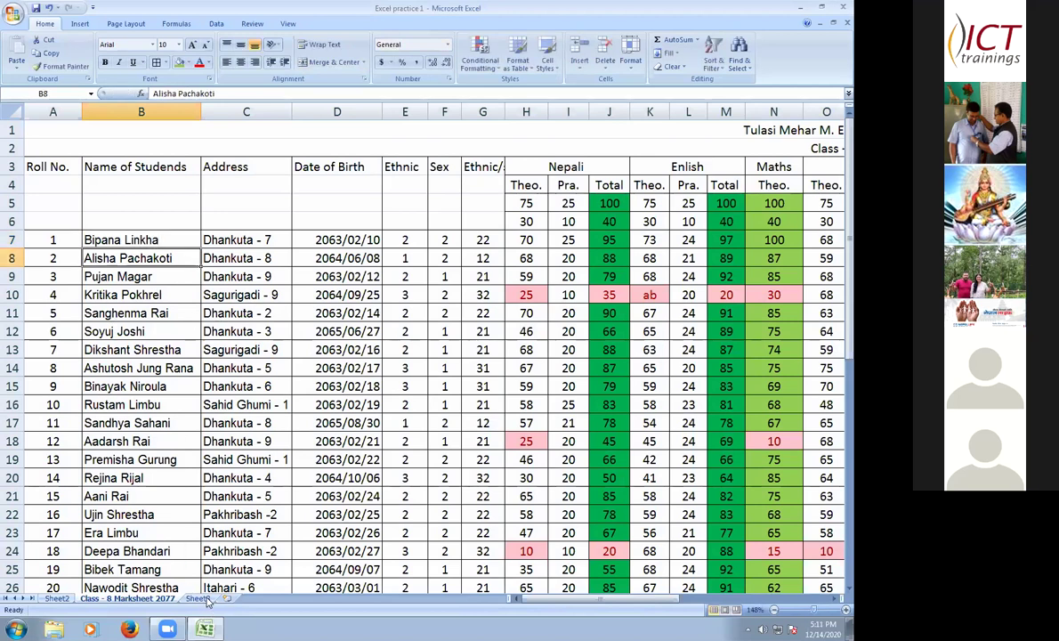
# - On Sheet3, widen column B so the mirrored student names display in full
pyautogui.hotkey('ctrl', 'pagedown')
pyautogui.click(117, 219)
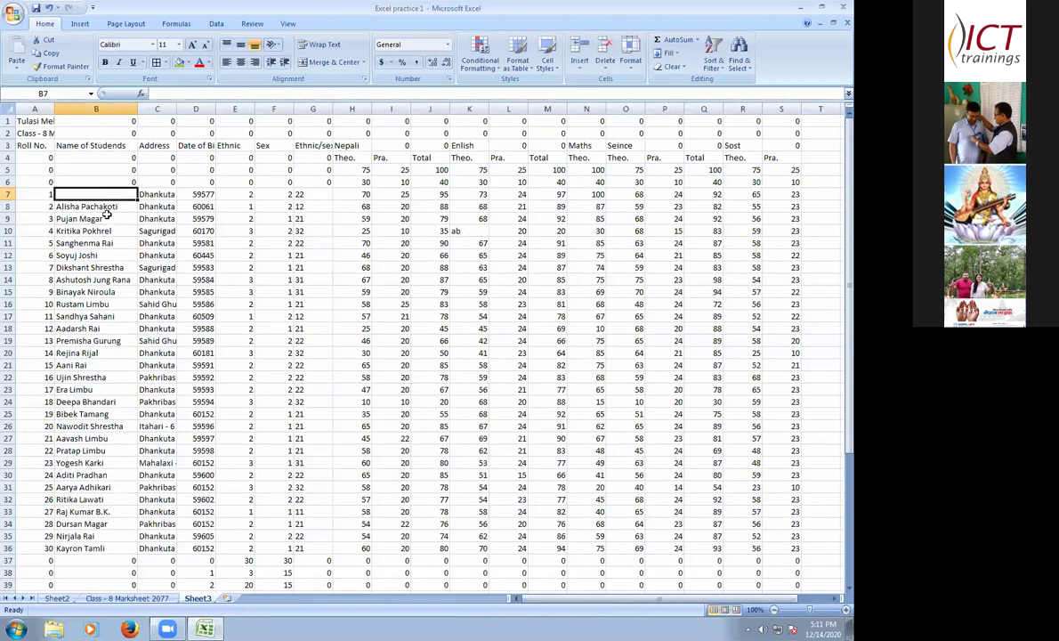
pyautogui.click(103, 196)
pyautogui.moveTo(138, 113); pyautogui.dragTo(145, 113)
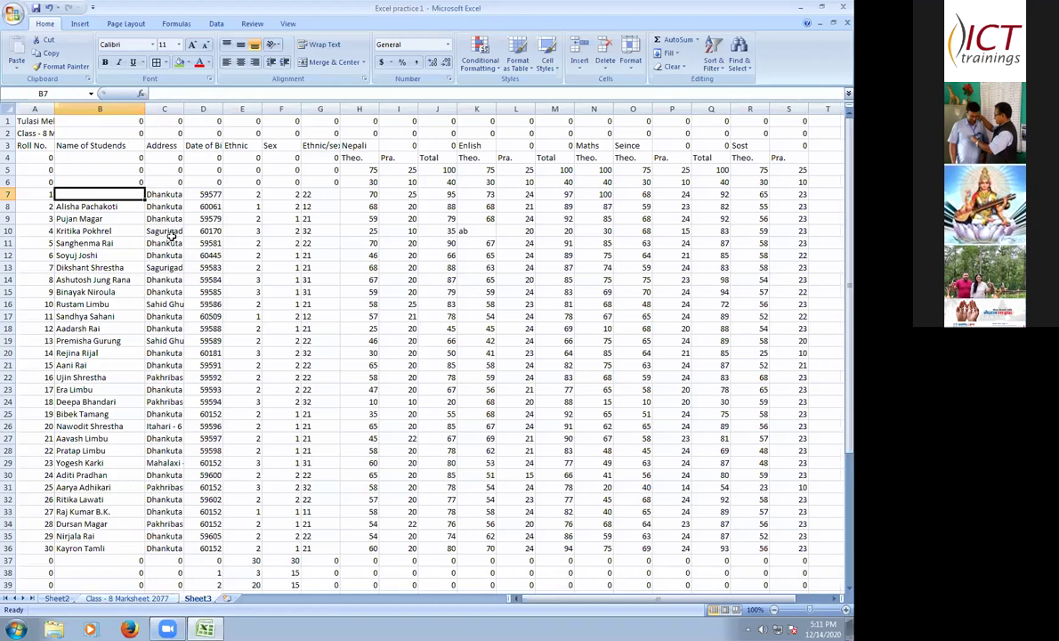
# - Compare B8's link formula and undo the change so Sheet3's B7 shows the renamed student again
pyautogui.click(124, 207)
pyautogui.scroll(3, 165, 243)
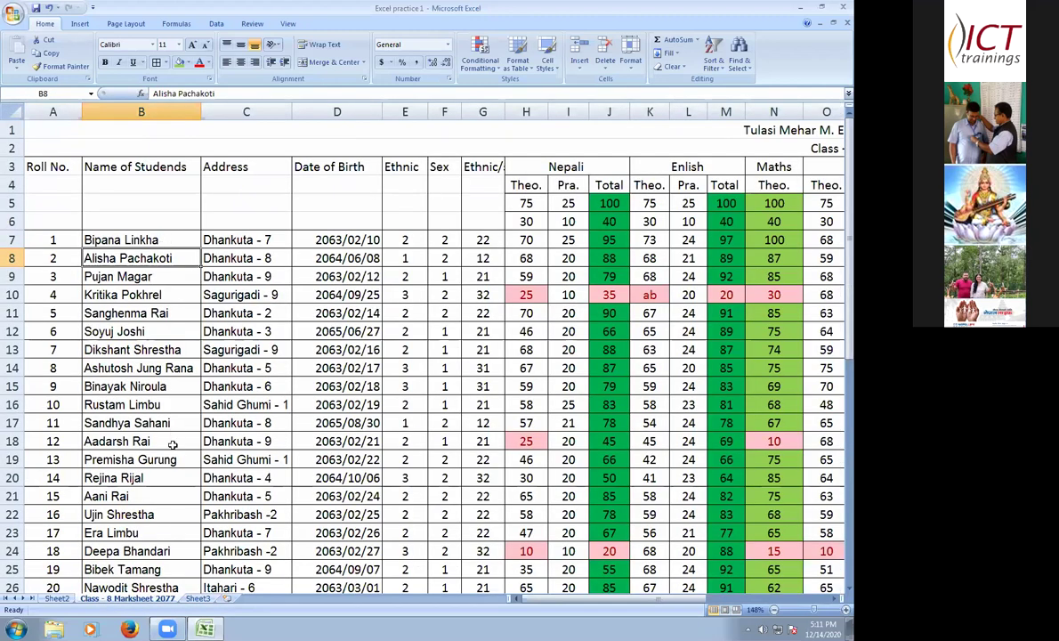
pyautogui.press('Up')
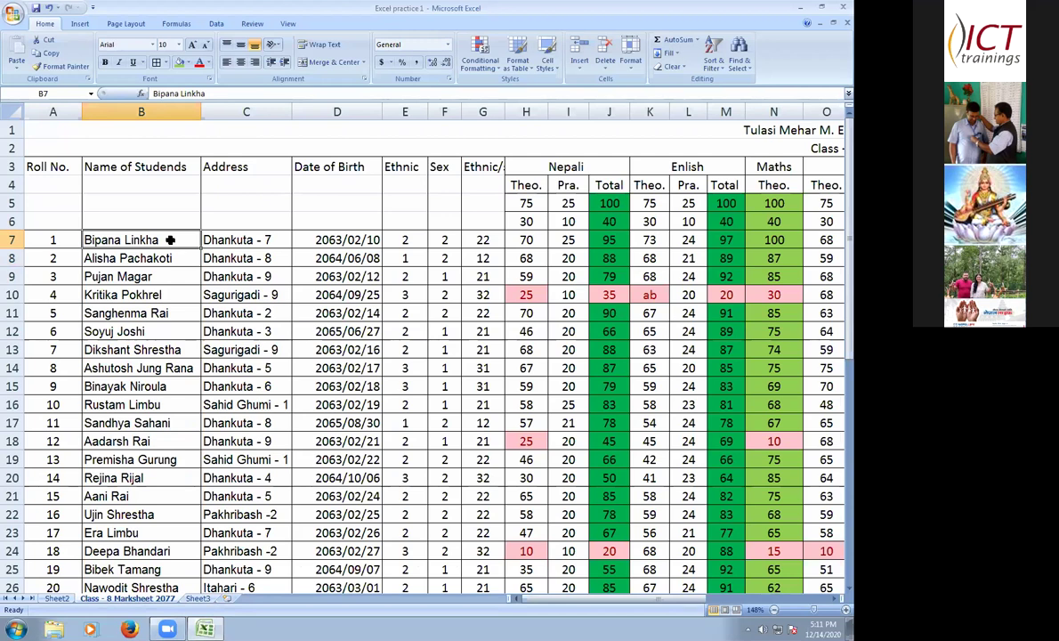
pyautogui.press('Down')
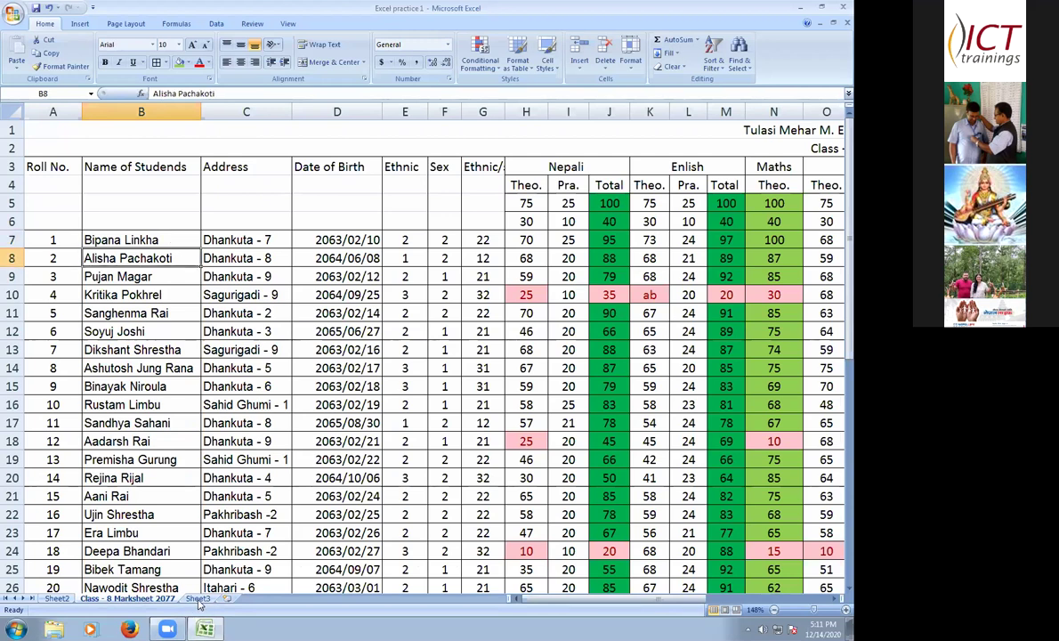
pyautogui.hotkey('ctrl', 'pagedown')
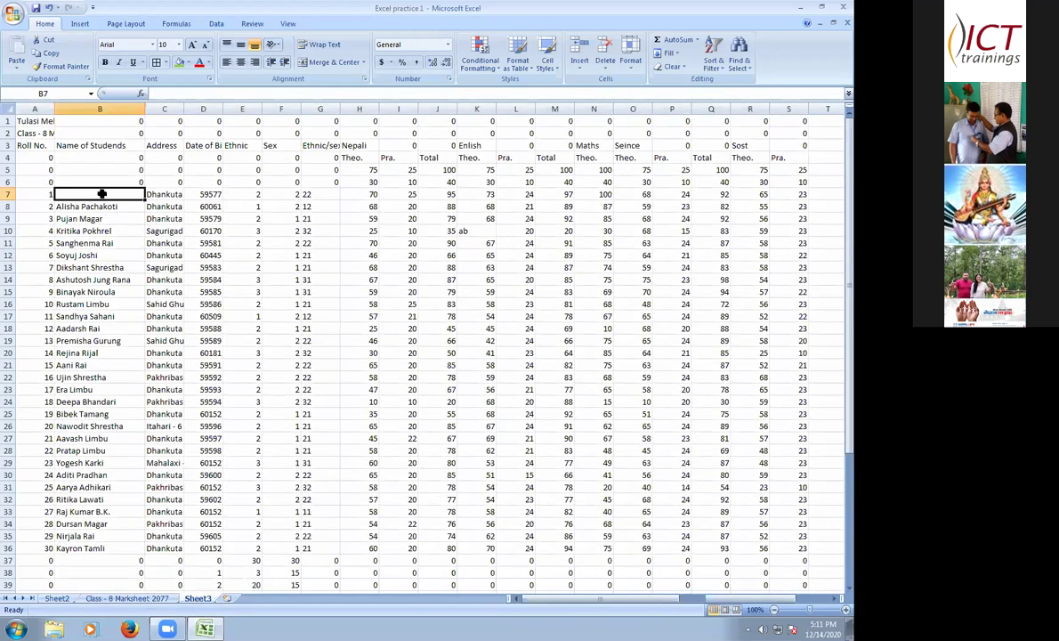
pyautogui.click(107, 205)
pyautogui.click(103, 197)
pyautogui.click(140, 204)
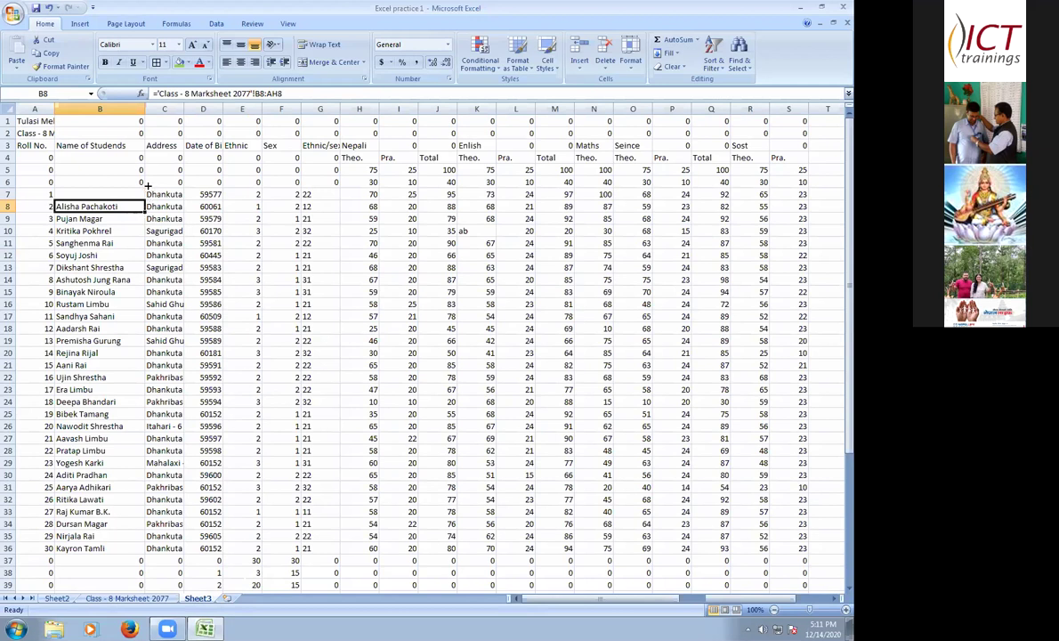
pyautogui.hotkey('ctrl', 'z')
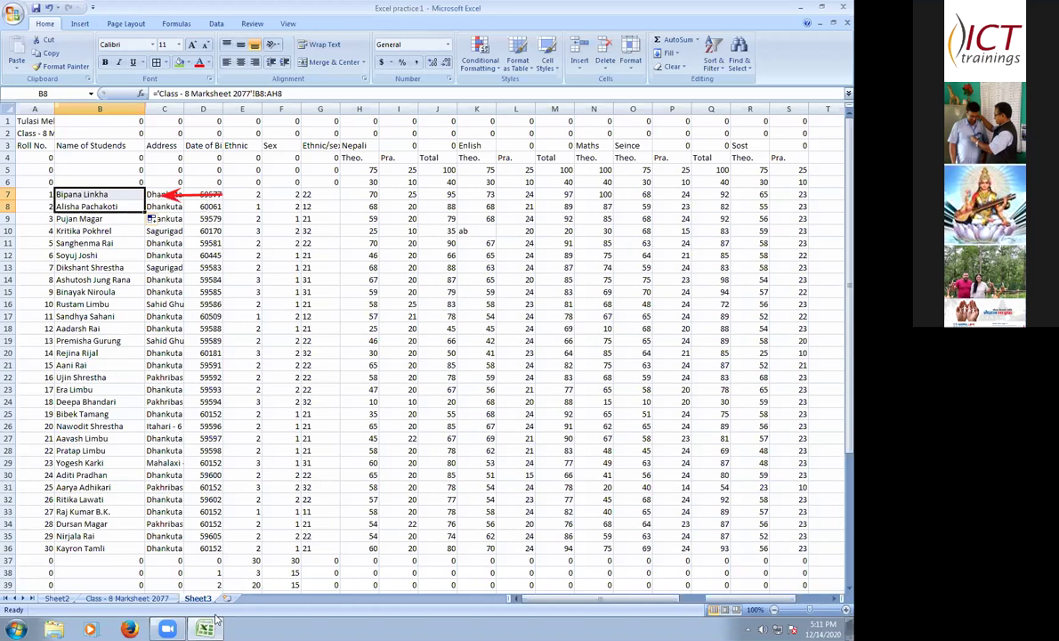
pyautogui.press('Down')
pyautogui.press('Down')
pyautogui.press('Down')
pyautogui.press('Down')
pyautogui.press('Down')
pyautogui.press('Down')
pyautogui.press('Down')
pyautogui.press('Down')
pyautogui.press('Down')
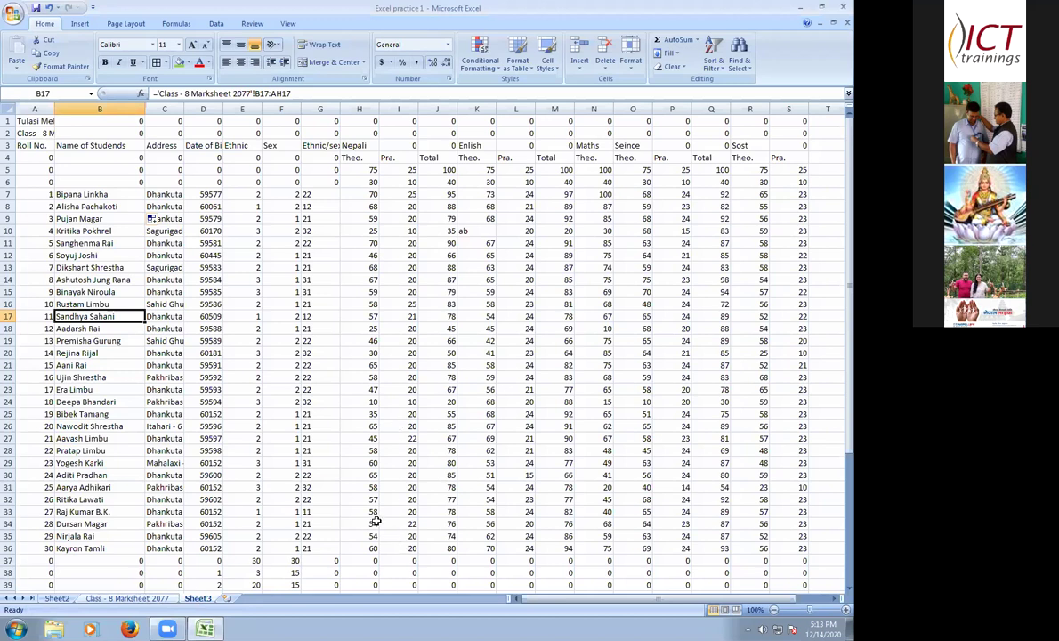
# - Scroll through the Class - 8 Marksheet 2077 sheet's marks and frequency table
pyautogui.hotkey('ctrl', 'pageup')
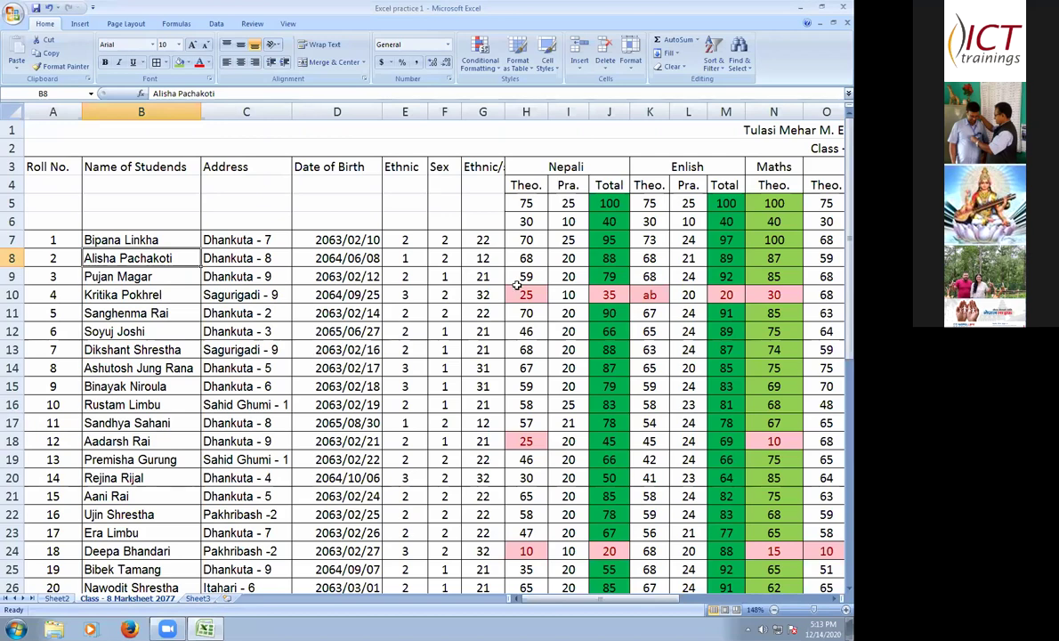
pyautogui.scroll(-7, 348, 333)
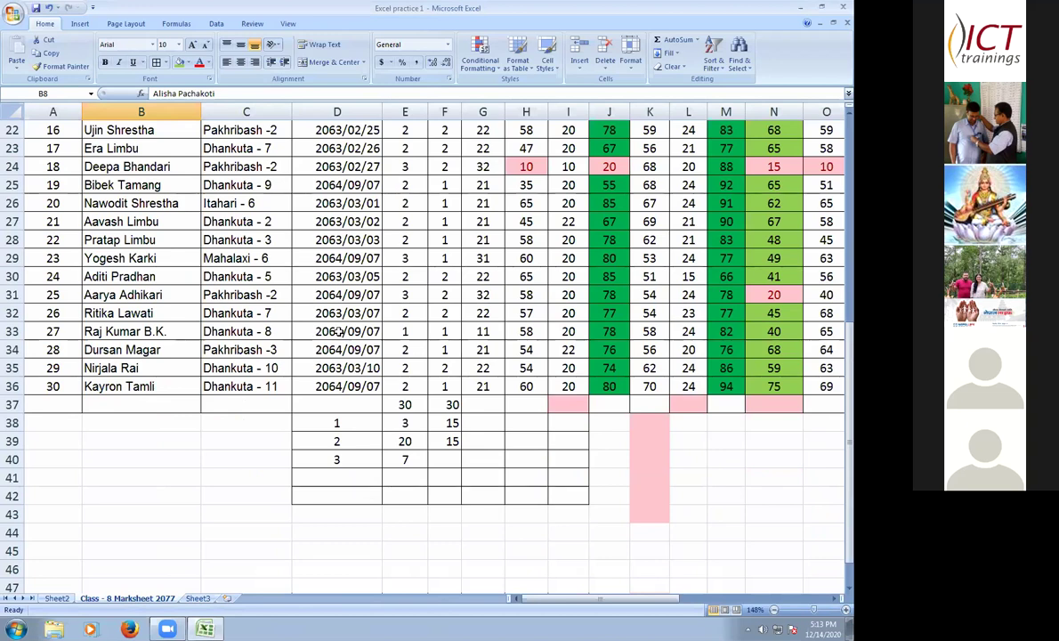
pyautogui.scroll(1, 347, 332)
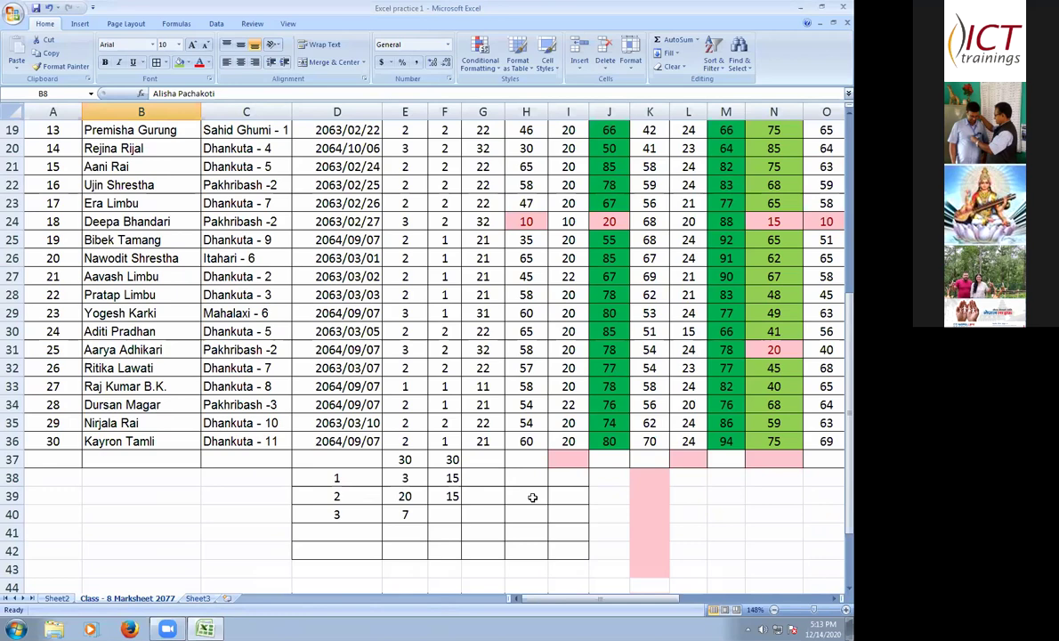
pyautogui.scroll(1, 532, 496)
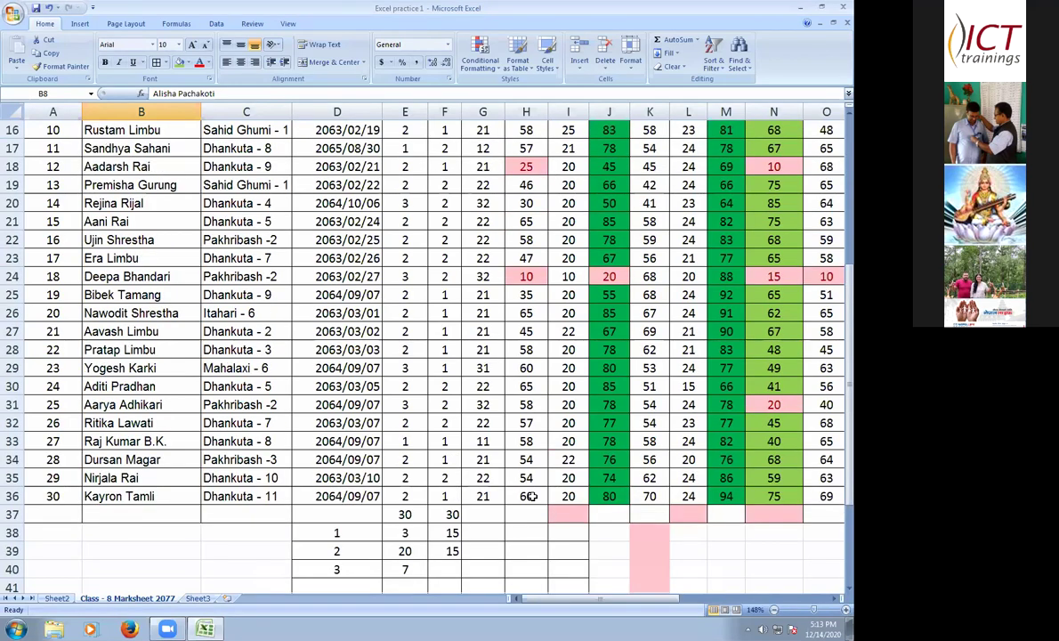
pyautogui.scroll(1, 518, 483)
pyautogui.scroll(4, 519, 483)
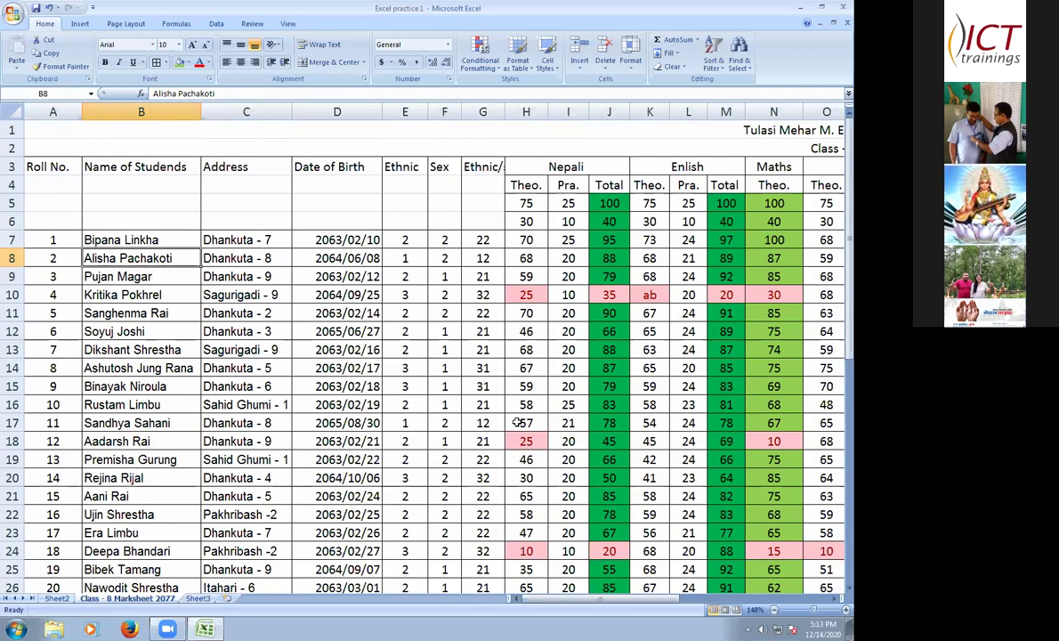
pyautogui.scroll(-6, 519, 424)
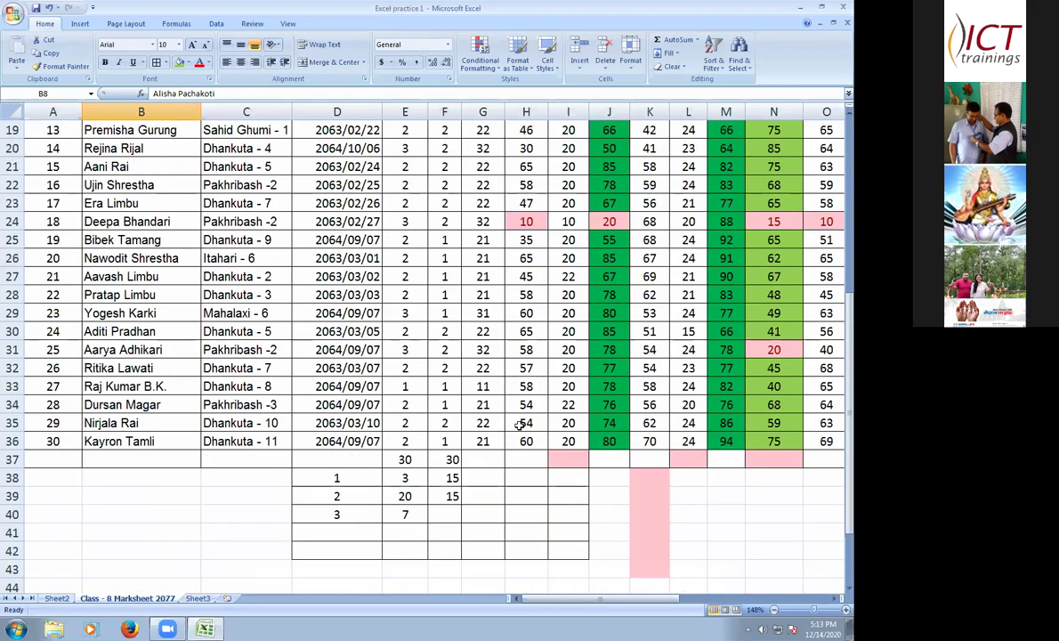
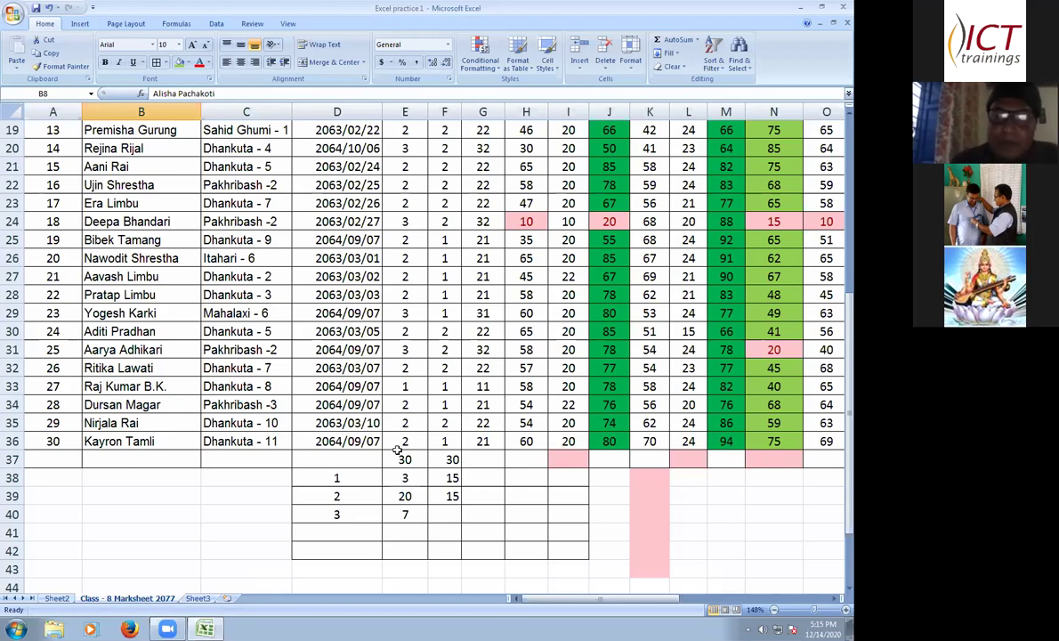
# - Select the student records from A7 down to row 36 across every subject column, undoing the accidental fill
pyautogui.scroll(6, 397, 450)
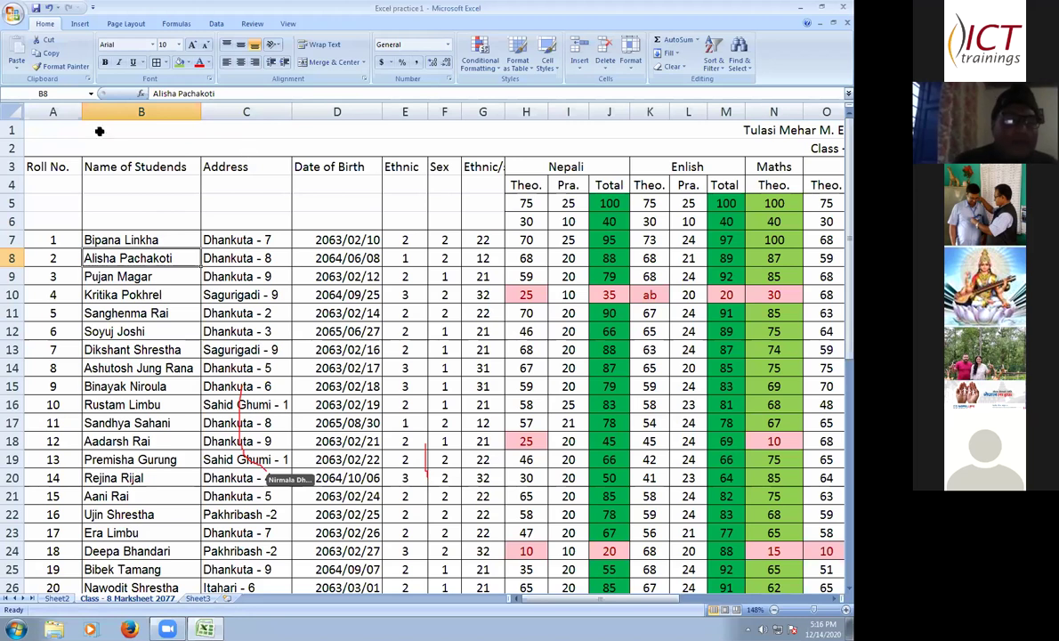
pyautogui.click(13, 241)
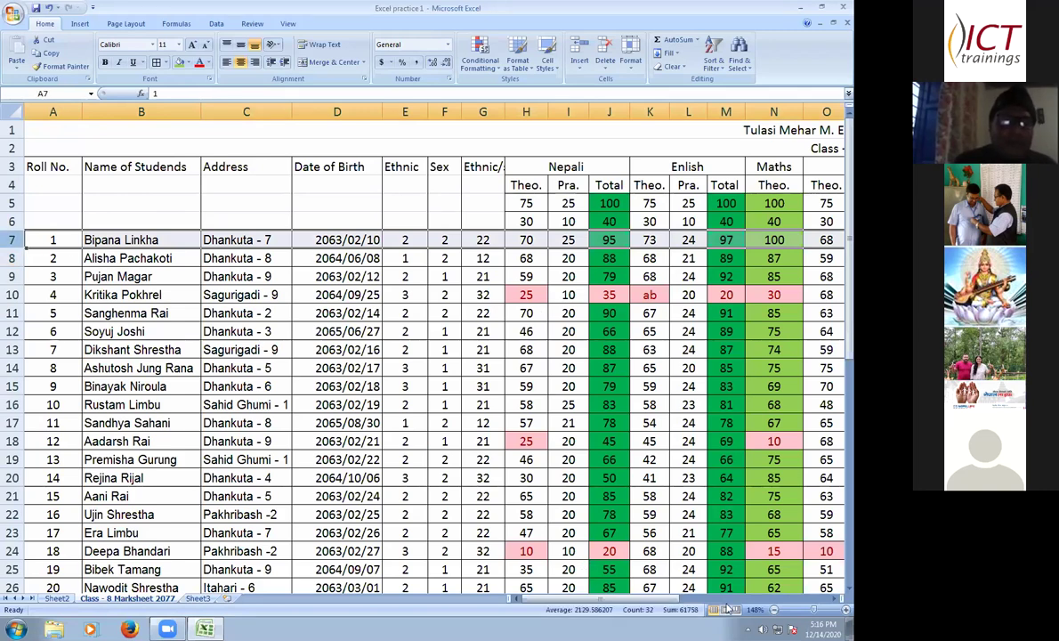
pyautogui.scroll(-1, 812, 612)
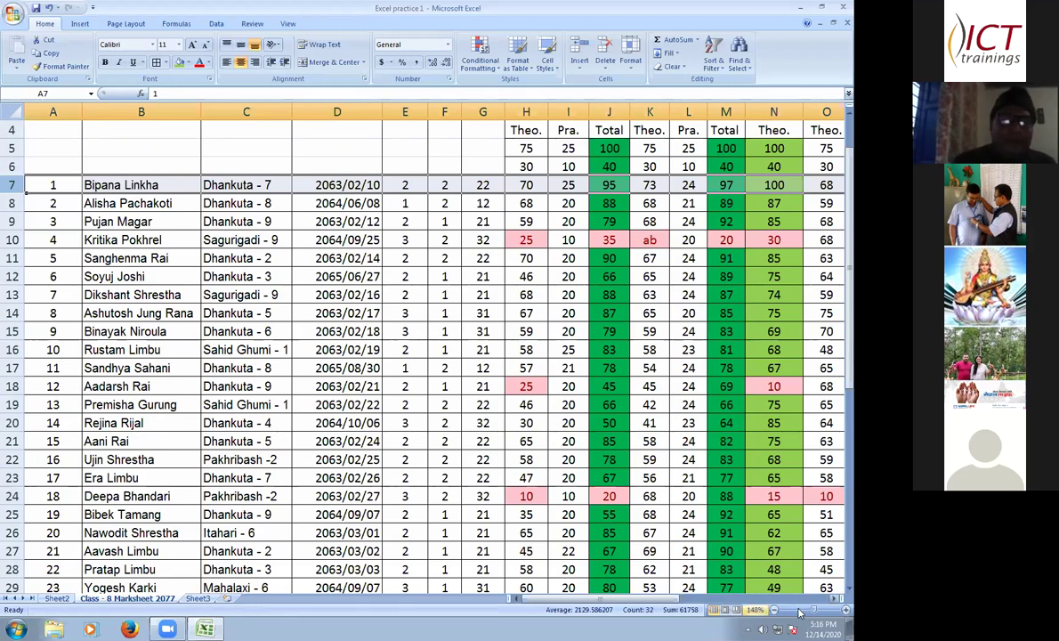
pyautogui.keyDown('ctrl'); pyautogui.scroll(-6, 750, 293); pyautogui.keyUp('ctrl')
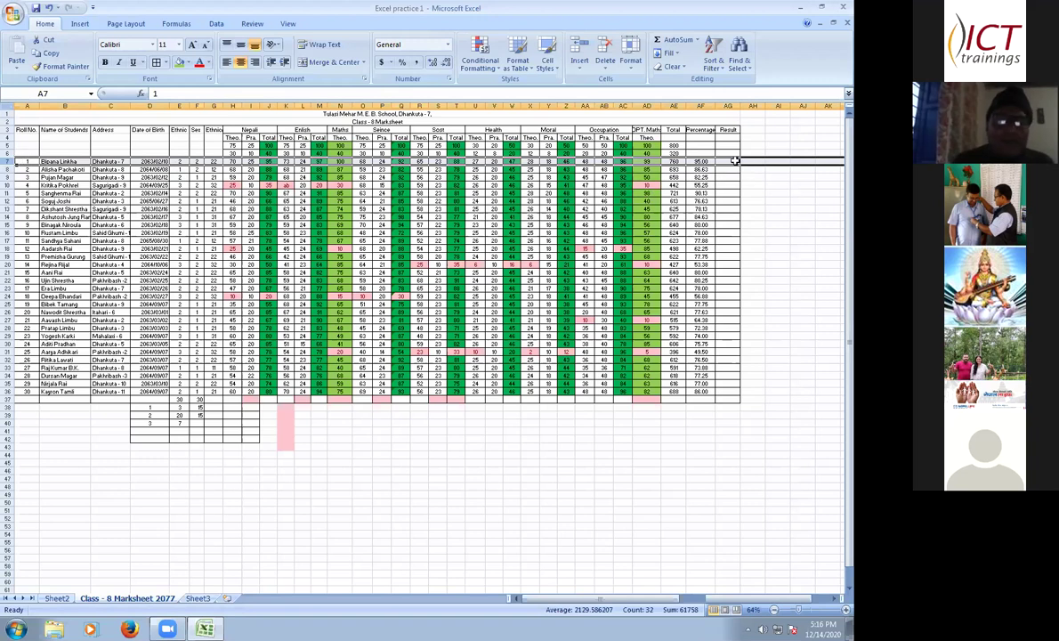
pyautogui.moveTo(739, 166); pyautogui.dragTo(750, 405)
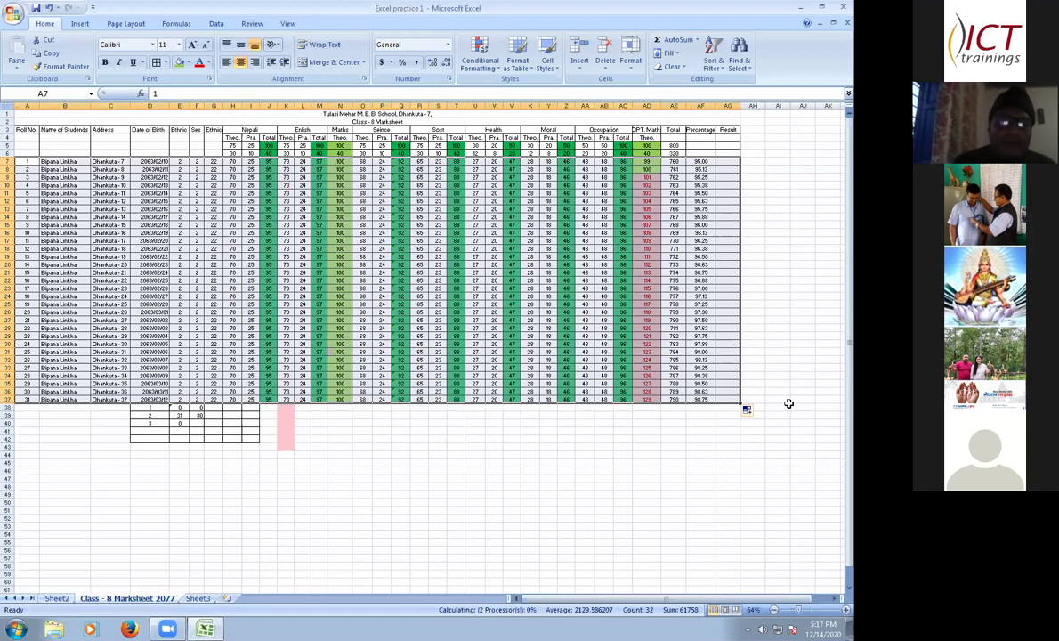
pyautogui.hotkey('ctrl', 'z')
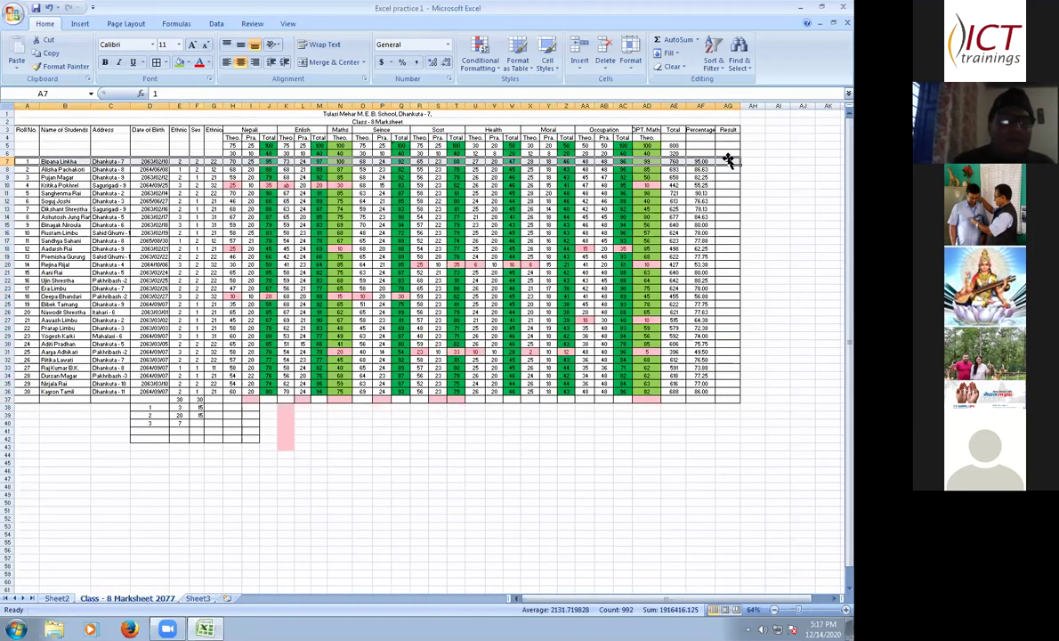
pyautogui.moveTo(21, 162); pyautogui.dragTo(733, 400)
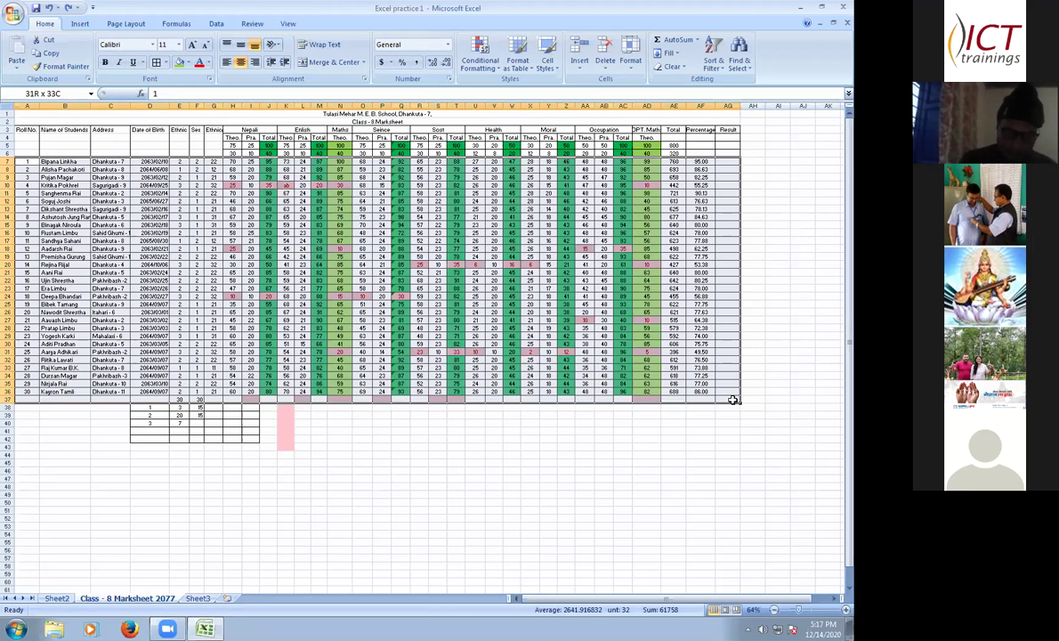
pyautogui.moveTo(733, 400); pyautogui.dragTo(691, 390)
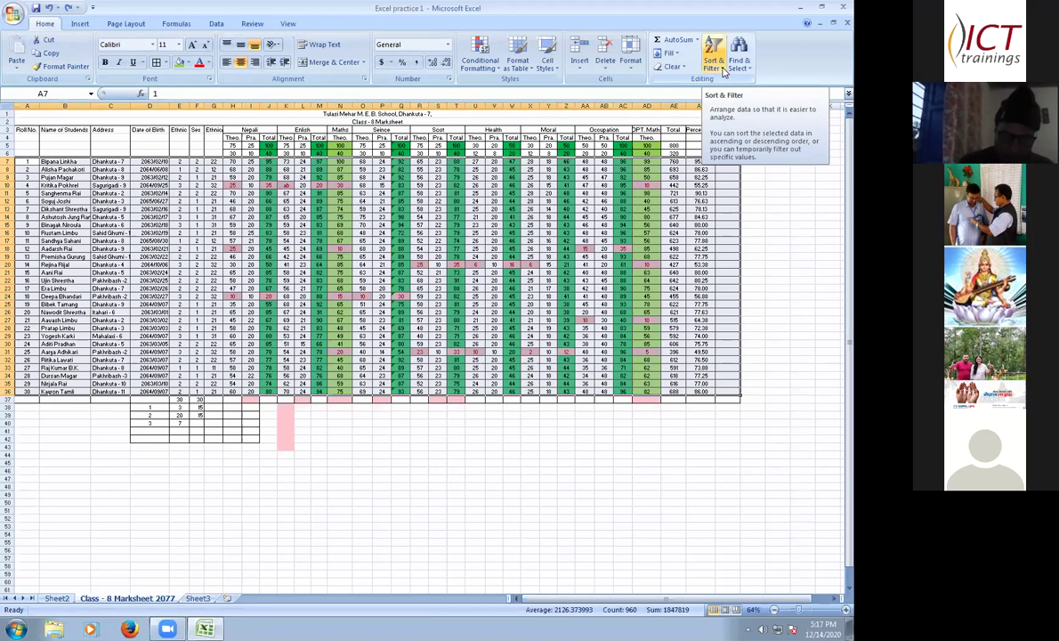
# - Add AutoFilter arrows to the selected student table, then zoom the sheet back in
pyautogui.click(714, 62)
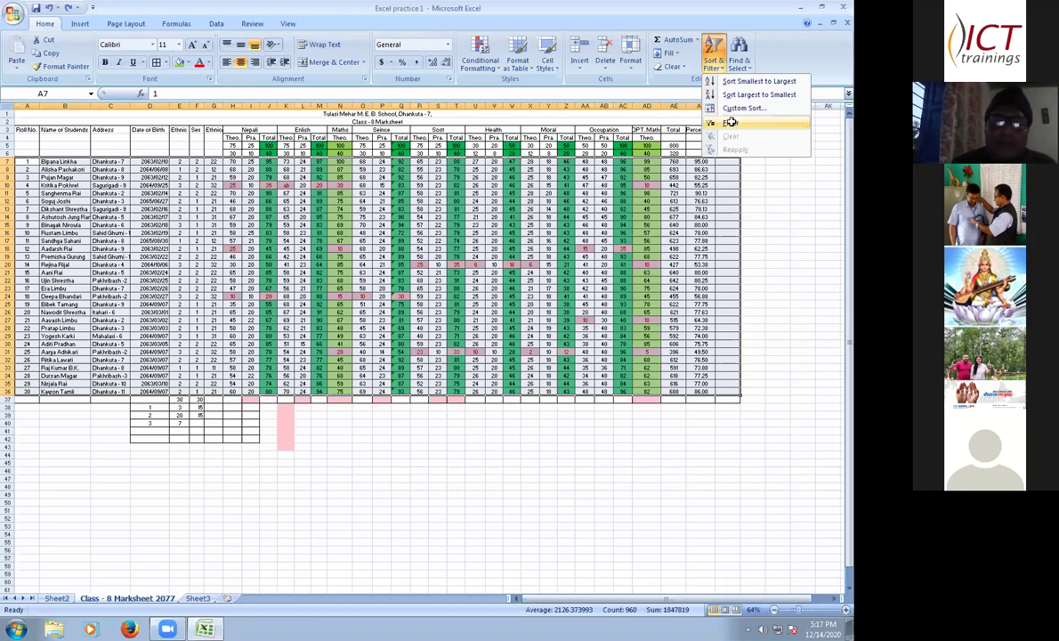
pyautogui.press('Return')
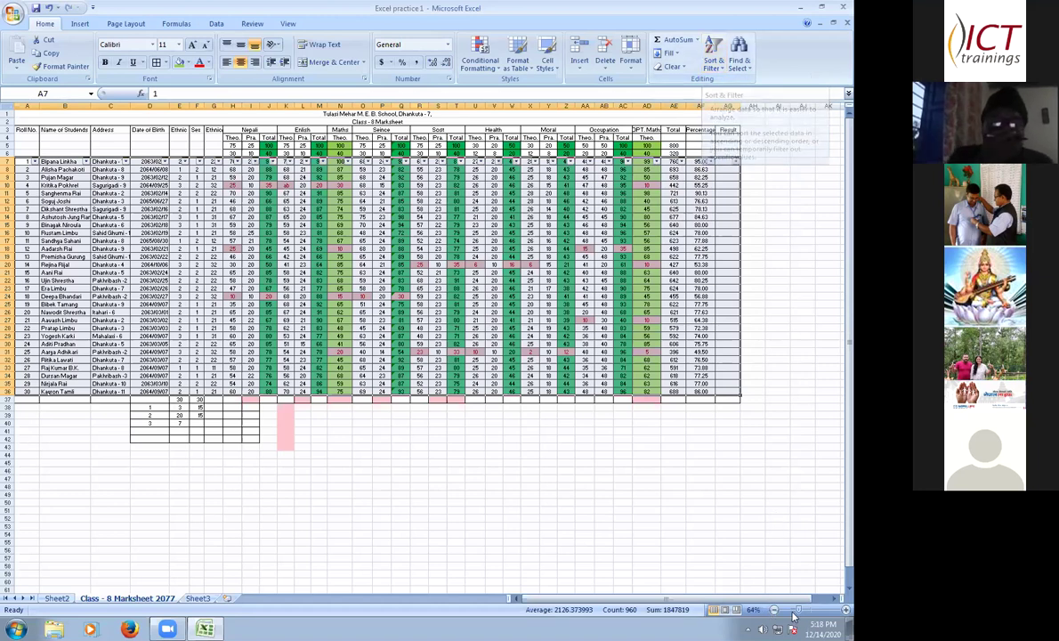
pyautogui.moveTo(799, 611); pyautogui.dragTo(813, 611)
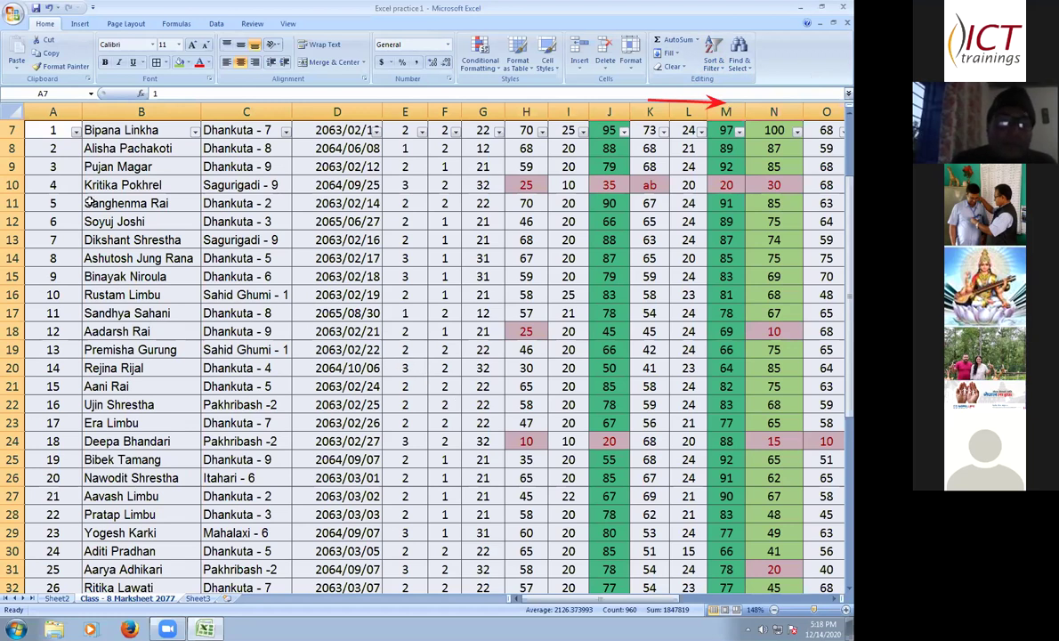
# - Filter the Ethnic column to only code 1, leaving 3 records visible
pyautogui.scroll(1, 284, 204)
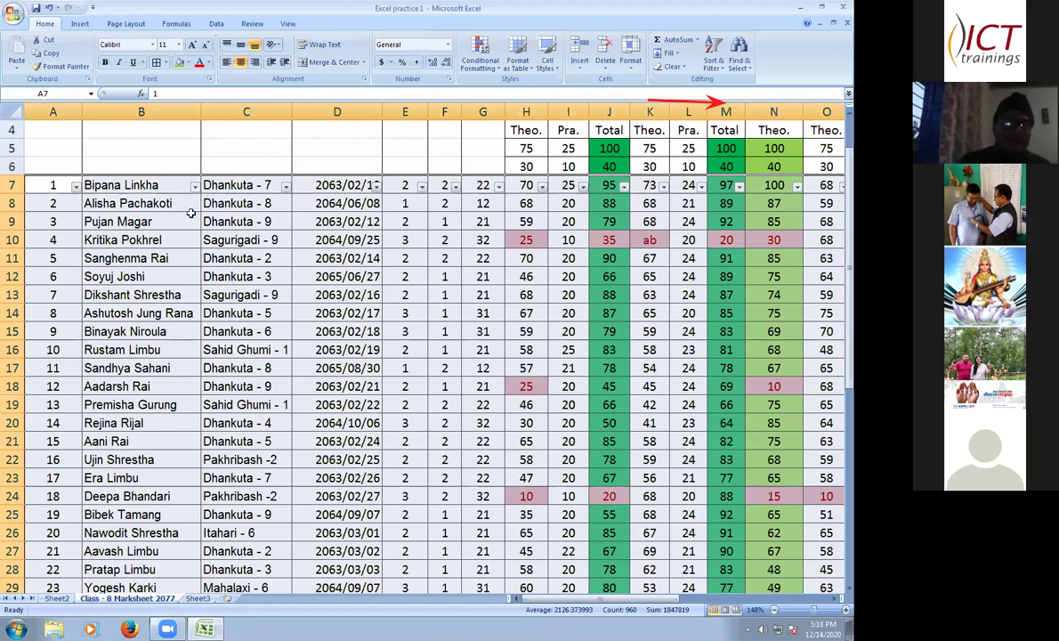
pyautogui.click(422, 186)
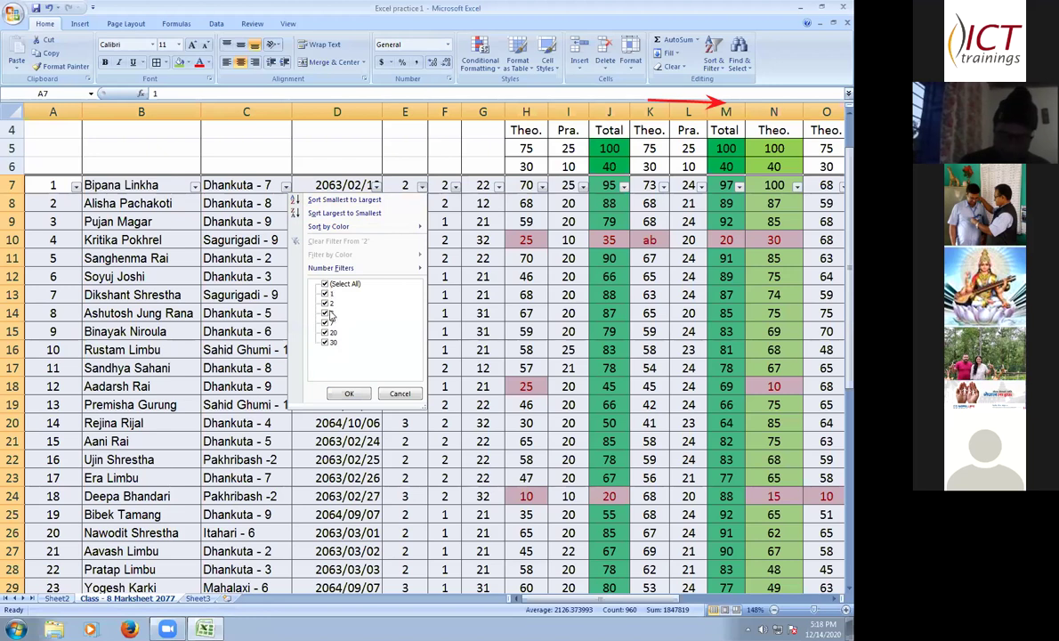
pyautogui.click(326, 284)
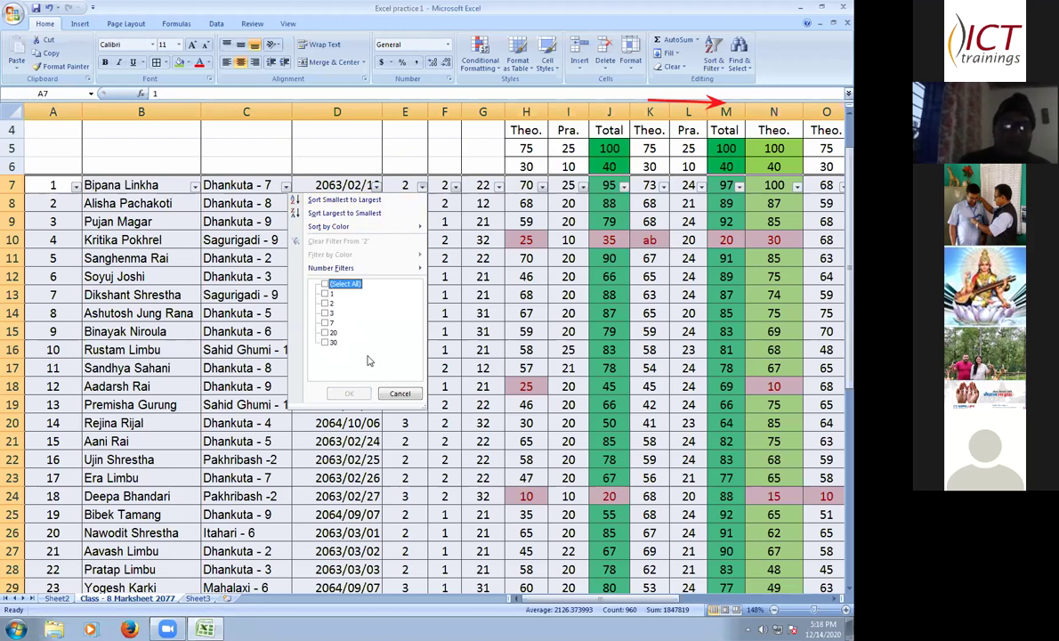
pyautogui.click(325, 294)
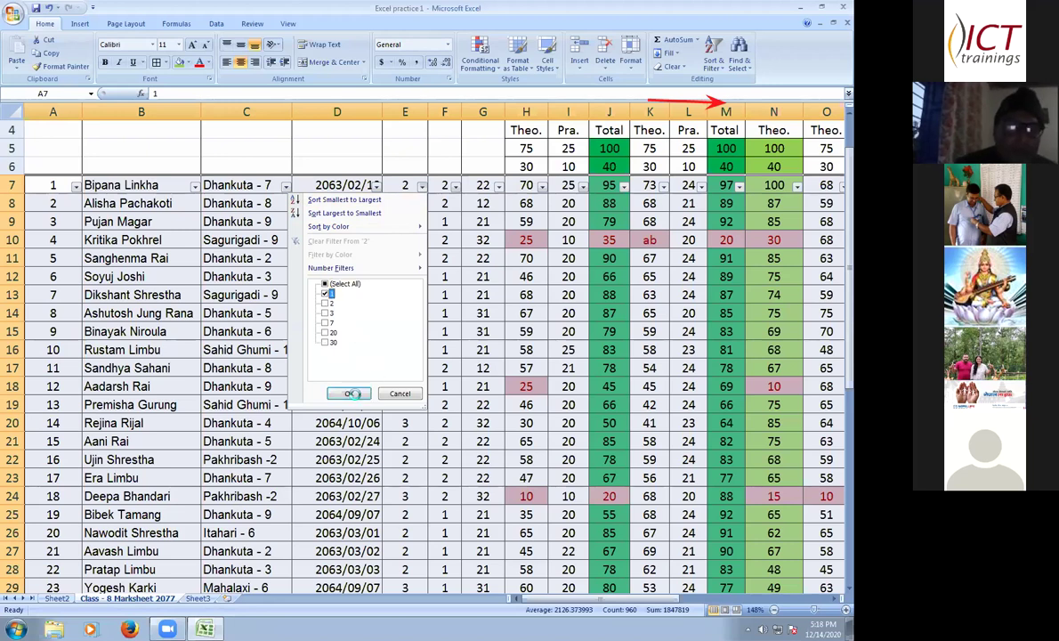
pyautogui.click(350, 393)
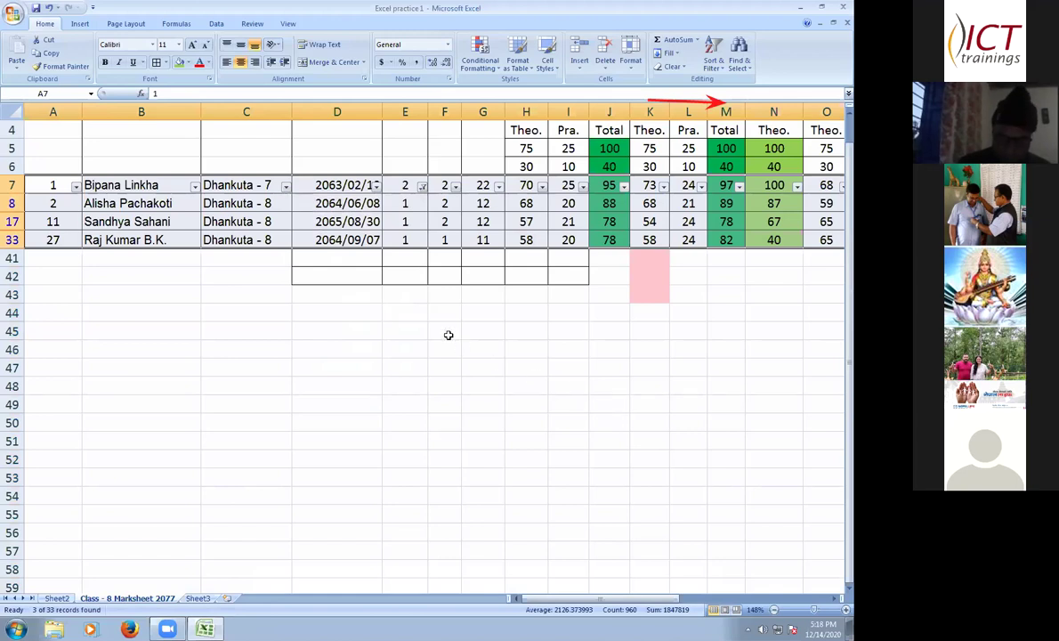
pyautogui.scroll(1, 449, 335)
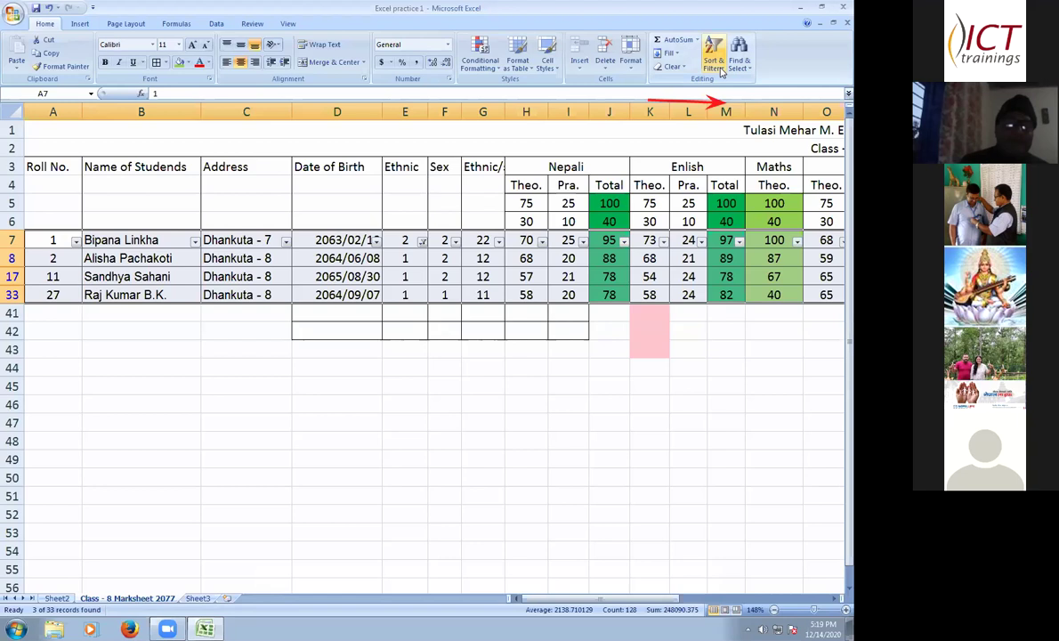
# - Switch AutoFilter off from Sort & Filter so all 30 student records reappear
pyautogui.click(716, 63)
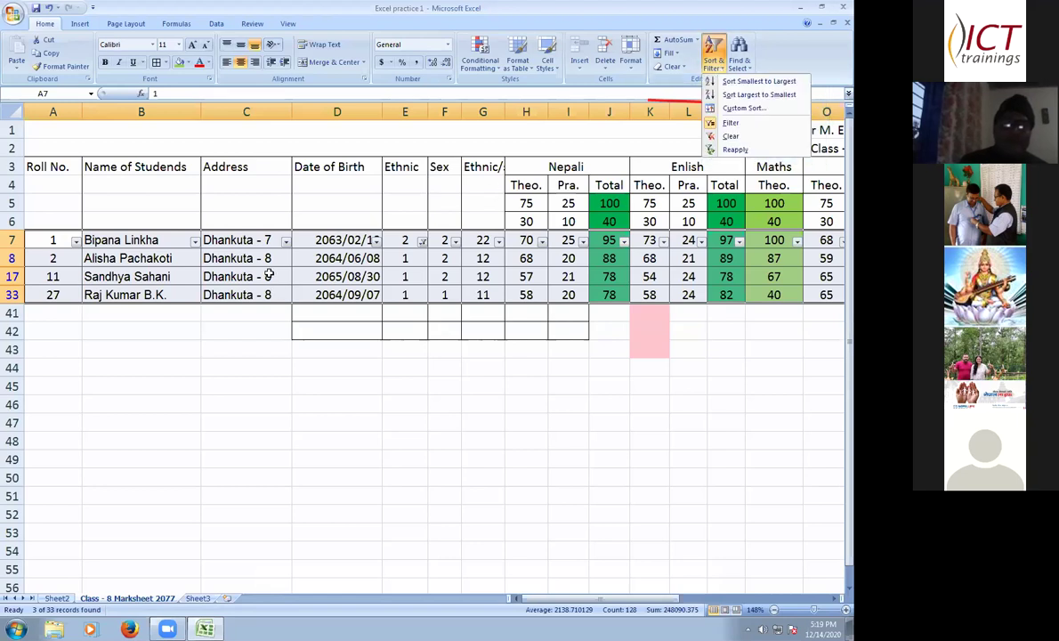
pyautogui.click(716, 61)
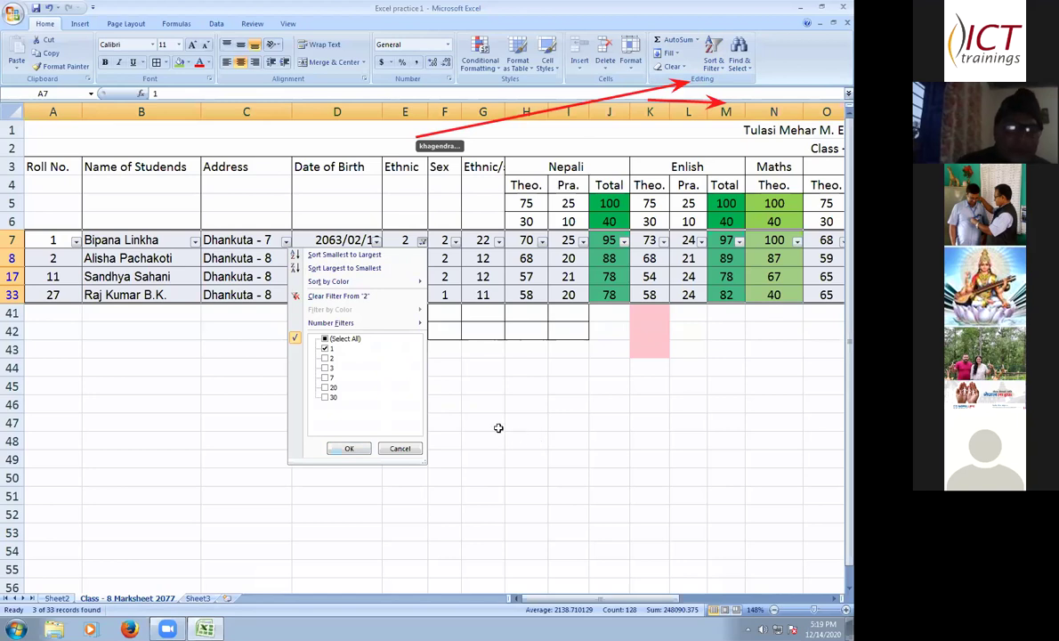
pyautogui.press('Escape')
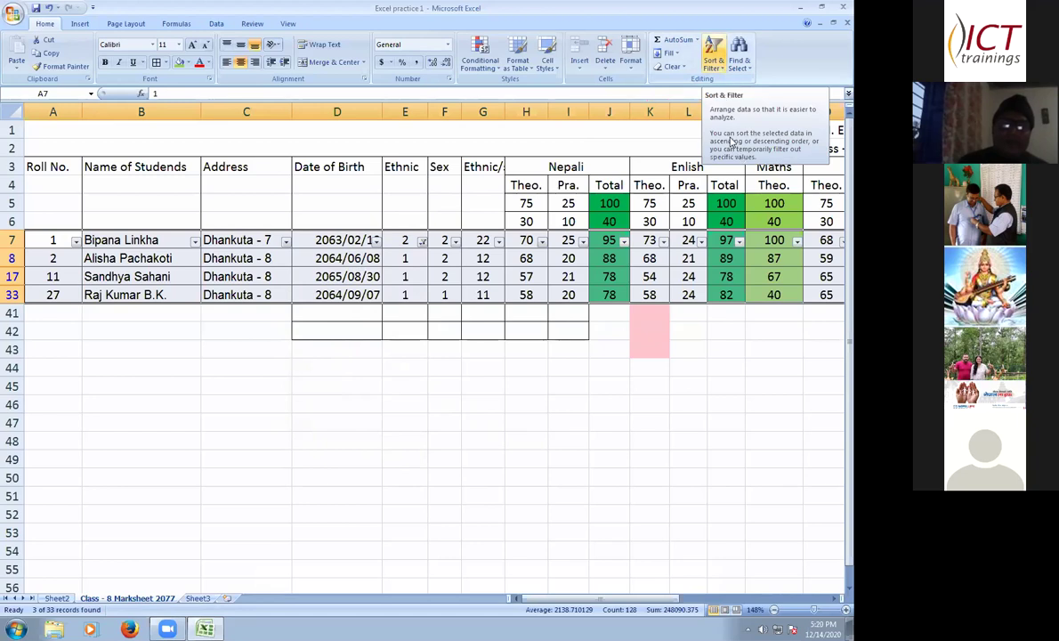
pyautogui.click(713, 54)
pyautogui.click(729, 123)
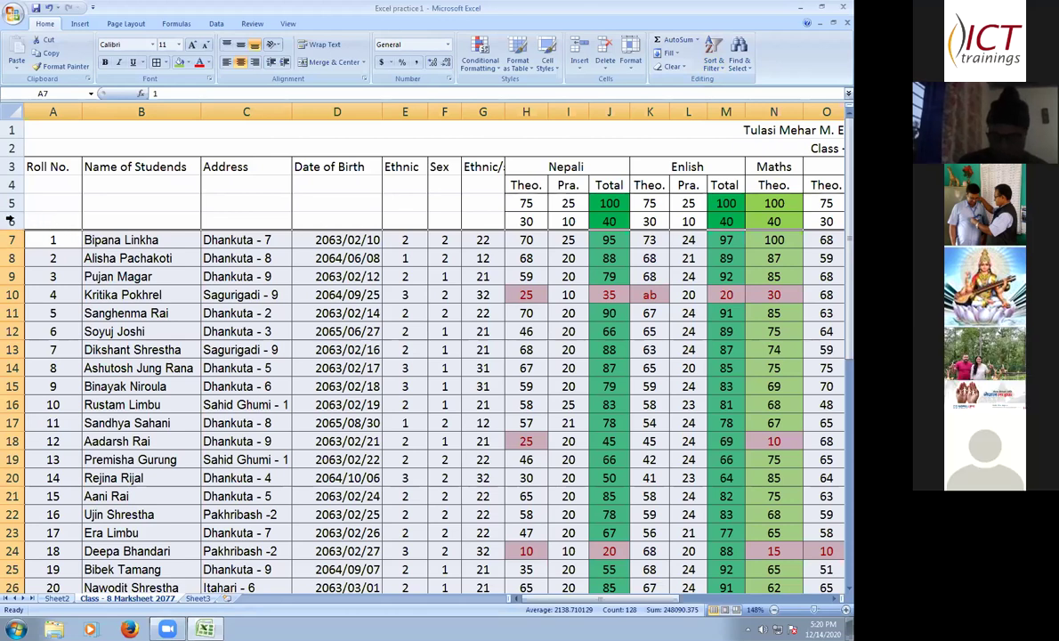
# - Select the table from row 6 to the last student and turn on filtering
pyautogui.click(62, 222)
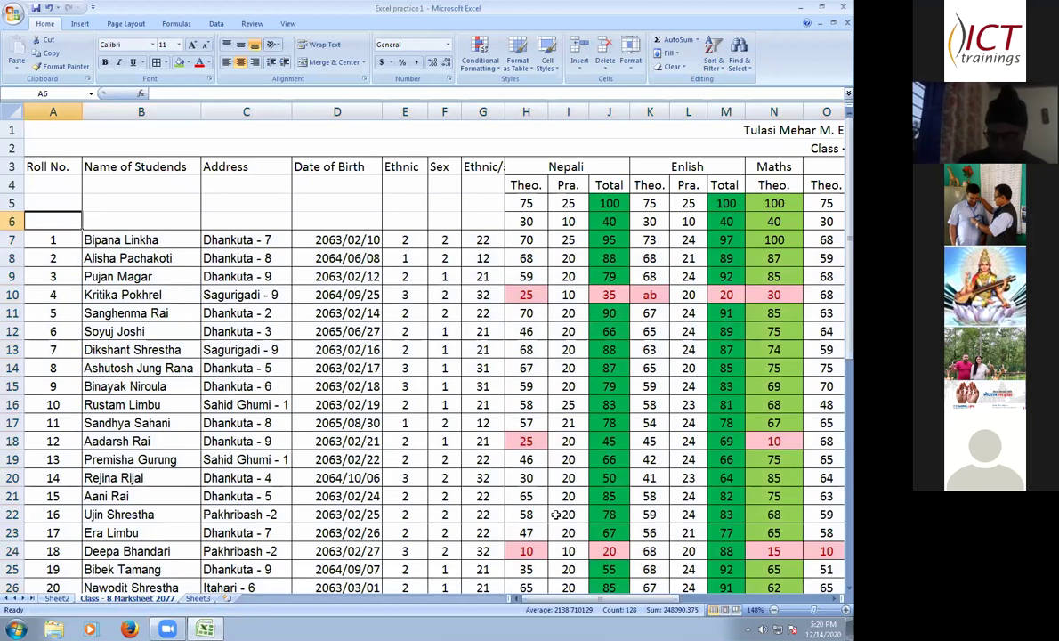
pyautogui.moveTo(54, 222); pyautogui.dragTo(140, 275)
pyautogui.moveTo(574, 553); pyautogui.dragTo(676, 528)
pyautogui.moveTo(638, 601); pyautogui.dragTo(728, 113)
pyautogui.click(714, 56)
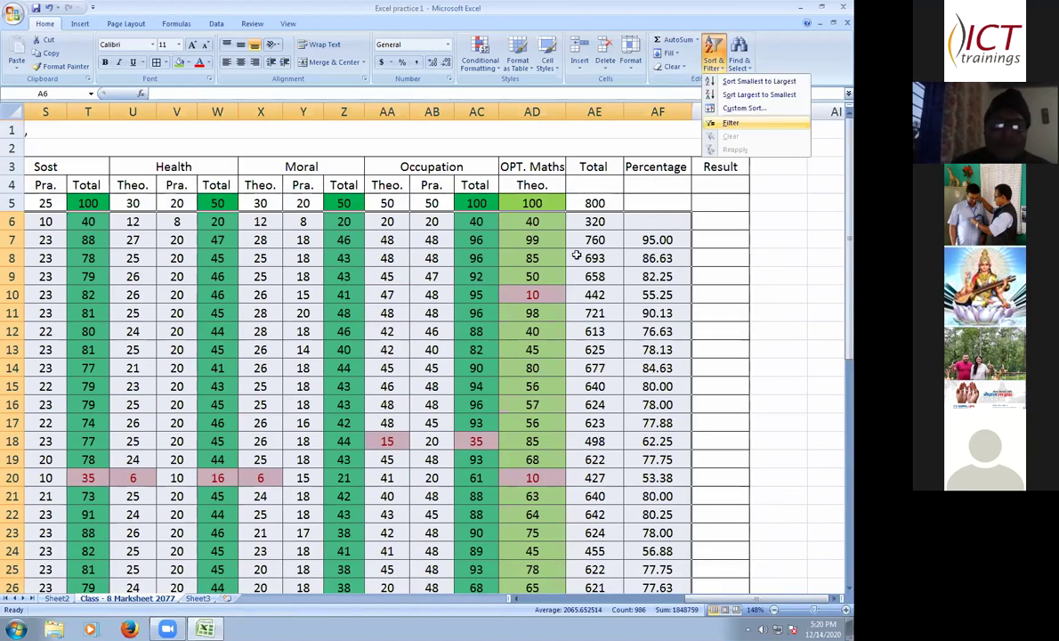
pyautogui.click(737, 123)
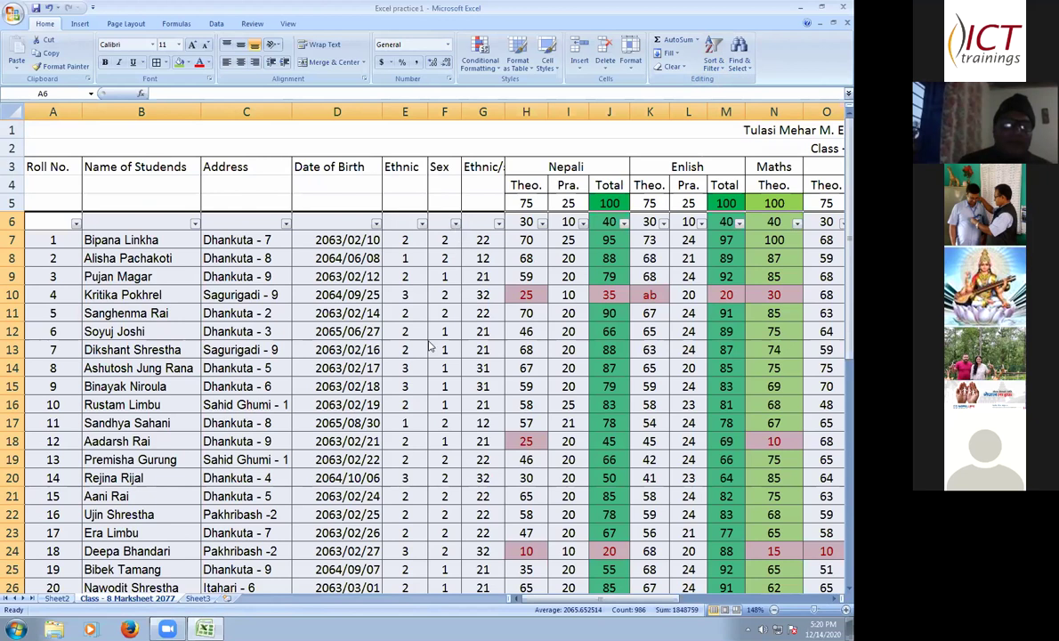
# - Filter the Sex column to only code 1, showing 15 of 34 records
pyautogui.click(455, 222)
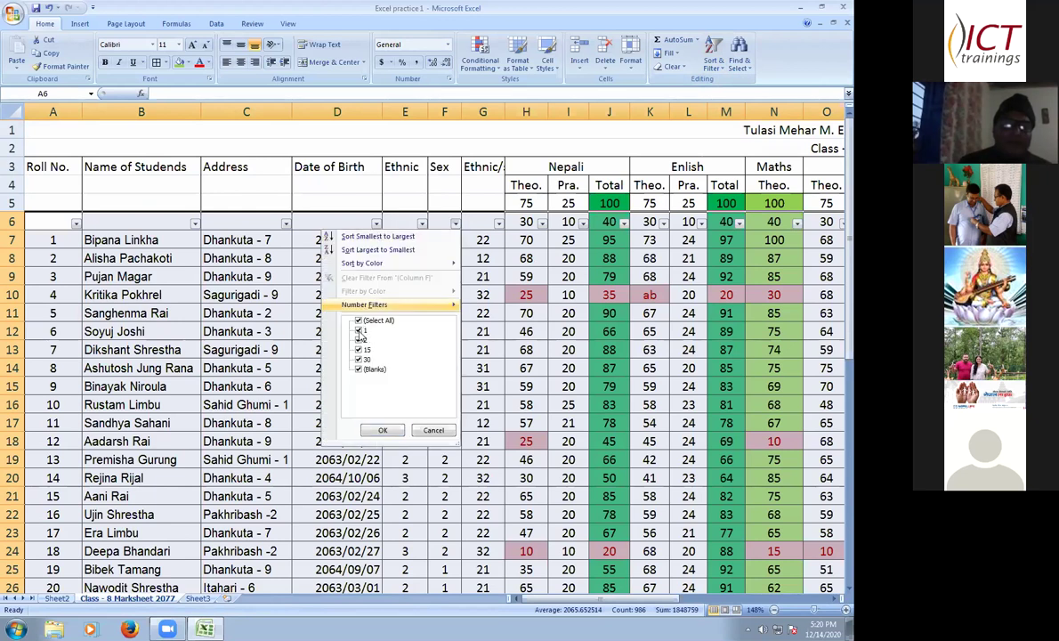
pyautogui.click(358, 319)
pyautogui.click(358, 329)
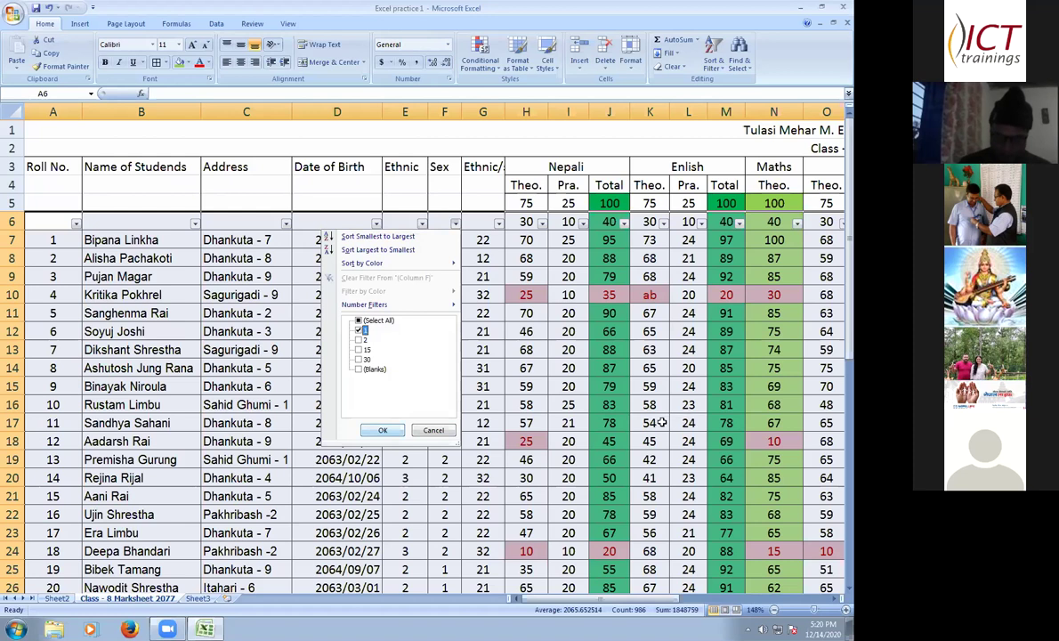
pyautogui.press('Return')
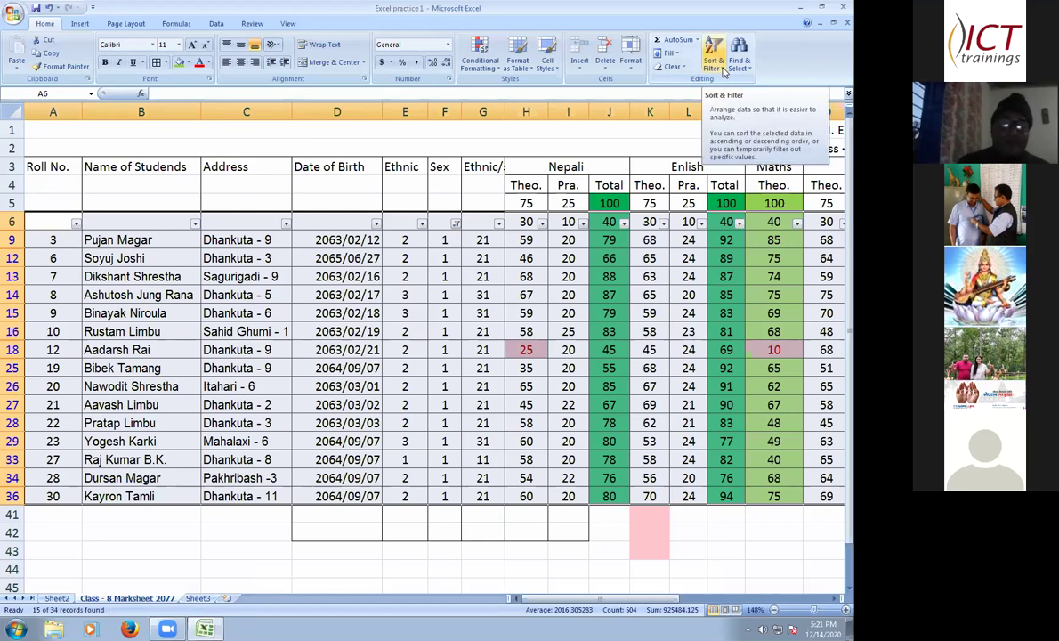
# - Turn AutoFilter off so every student row in the marksheet shows
pyautogui.click(719, 64)
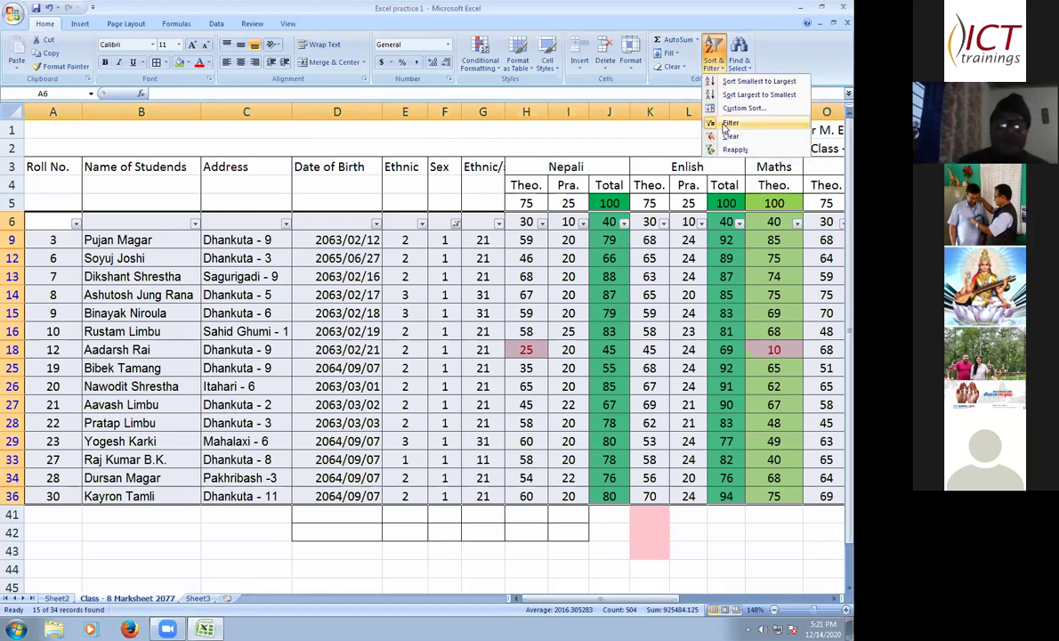
pyautogui.click(717, 123)
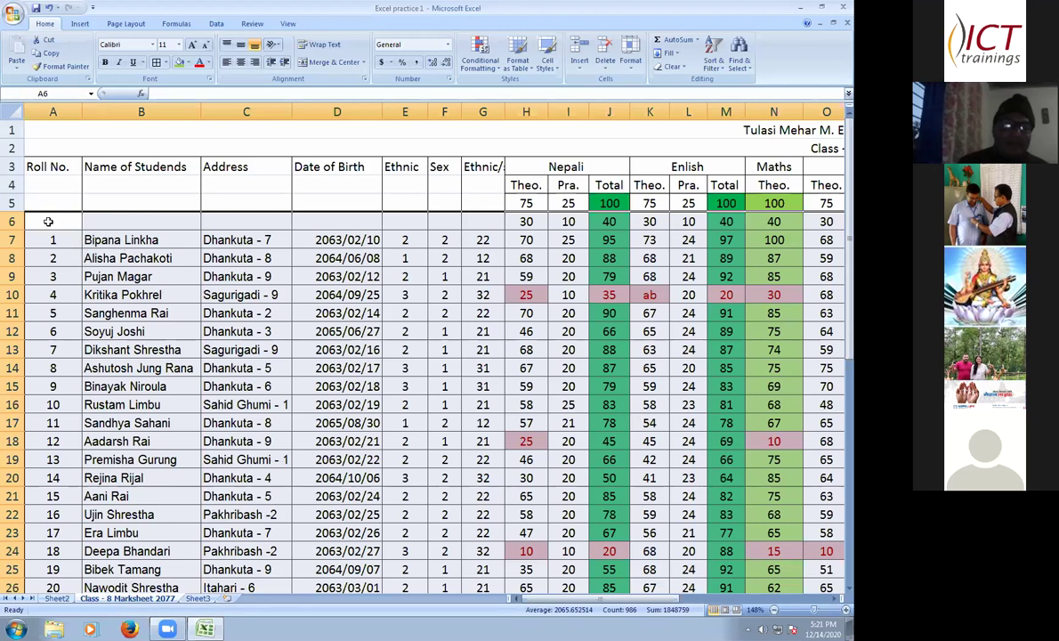
# - Select the student table from A6 and add AutoFilter arrows to row 6
pyautogui.moveTo(77, 217); pyautogui.dragTo(703, 463)
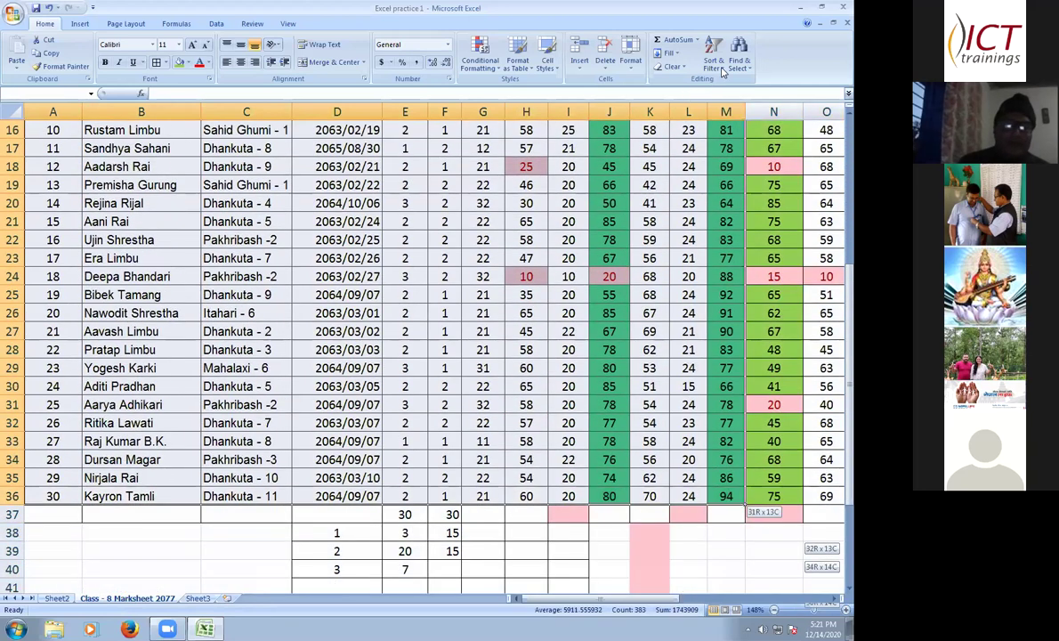
pyautogui.click(717, 64)
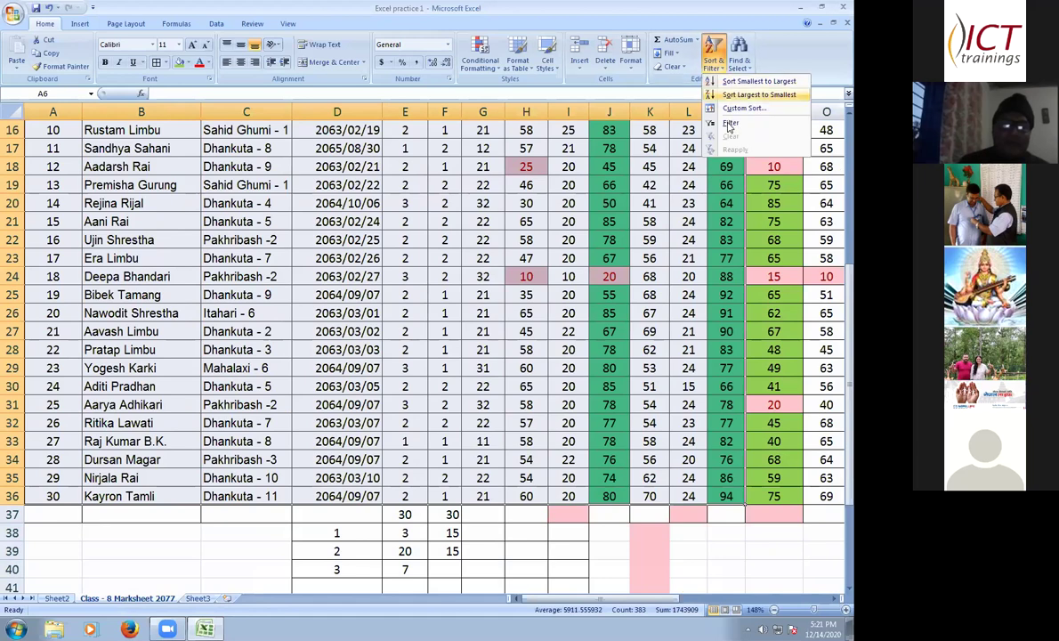
pyautogui.click(730, 123)
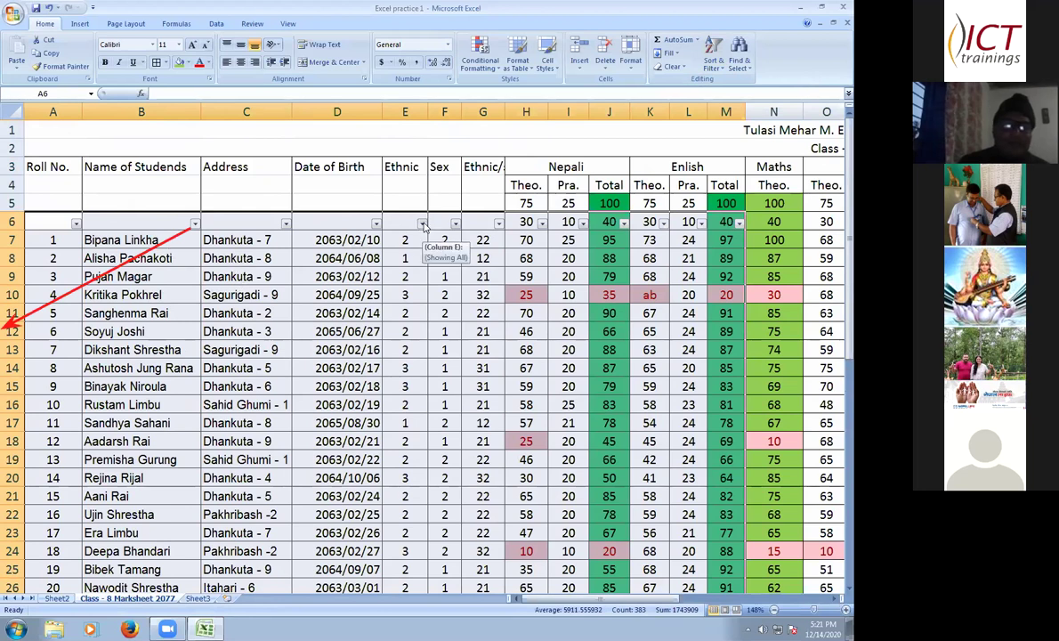
# - Set the Ethnic column filter to only code 1
pyautogui.click(422, 224)
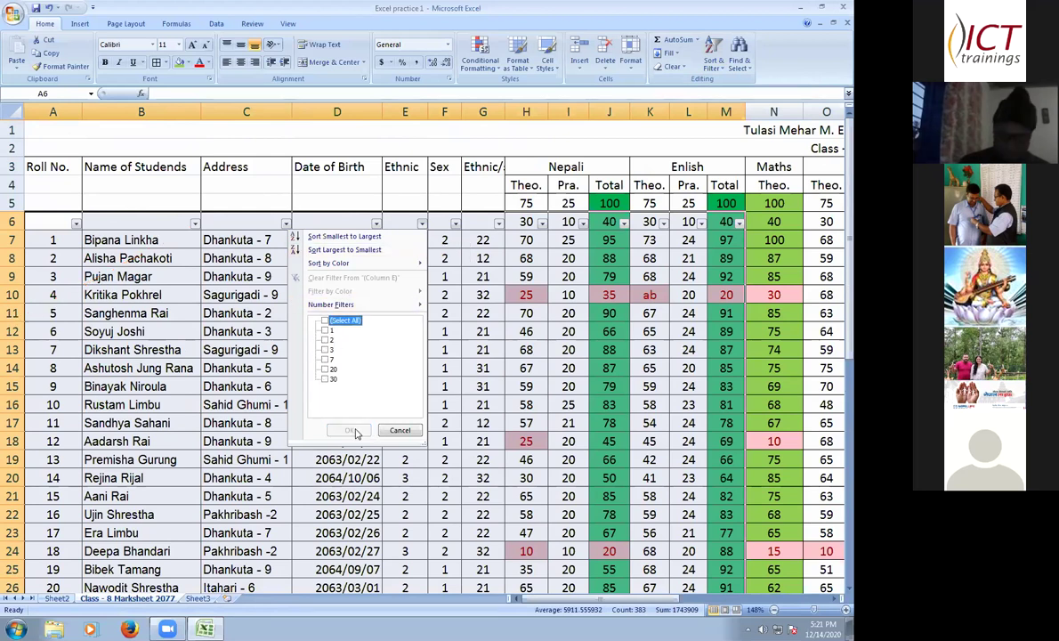
pyautogui.click(325, 321)
pyautogui.click(325, 330)
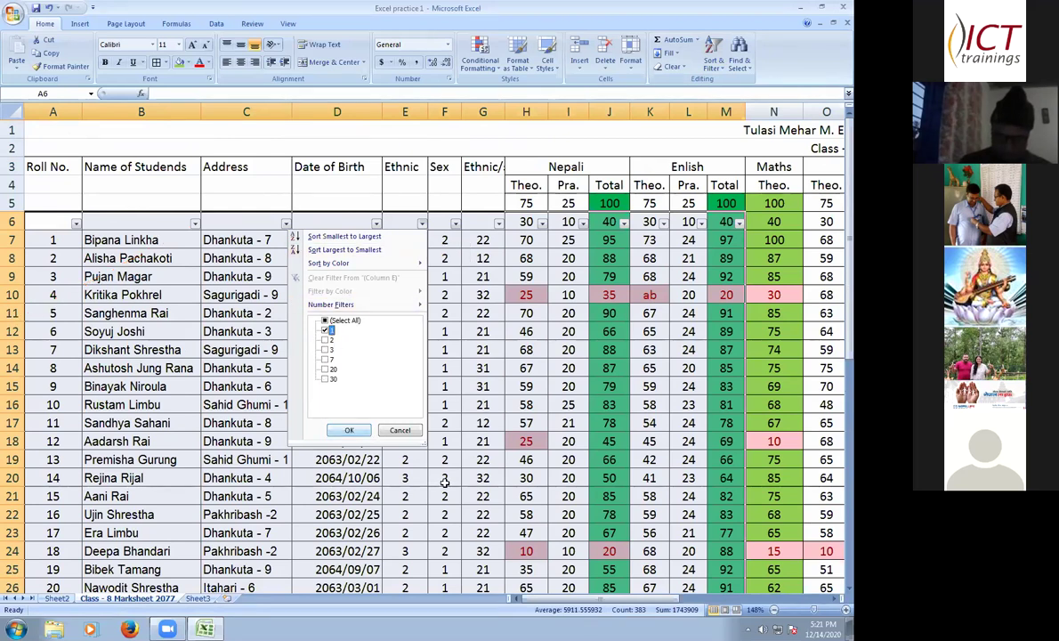
pyautogui.press('Return')
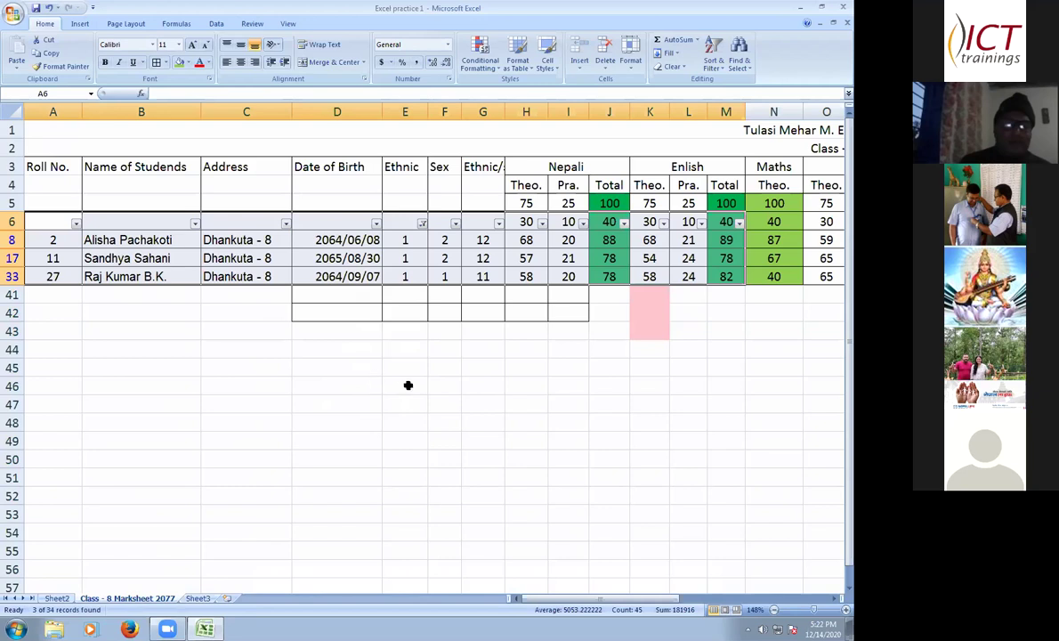
# - Toggle AutoFilter off and back on, clearing the Ethnic filter while keeping row 6 arrows
pyautogui.click(714, 56)
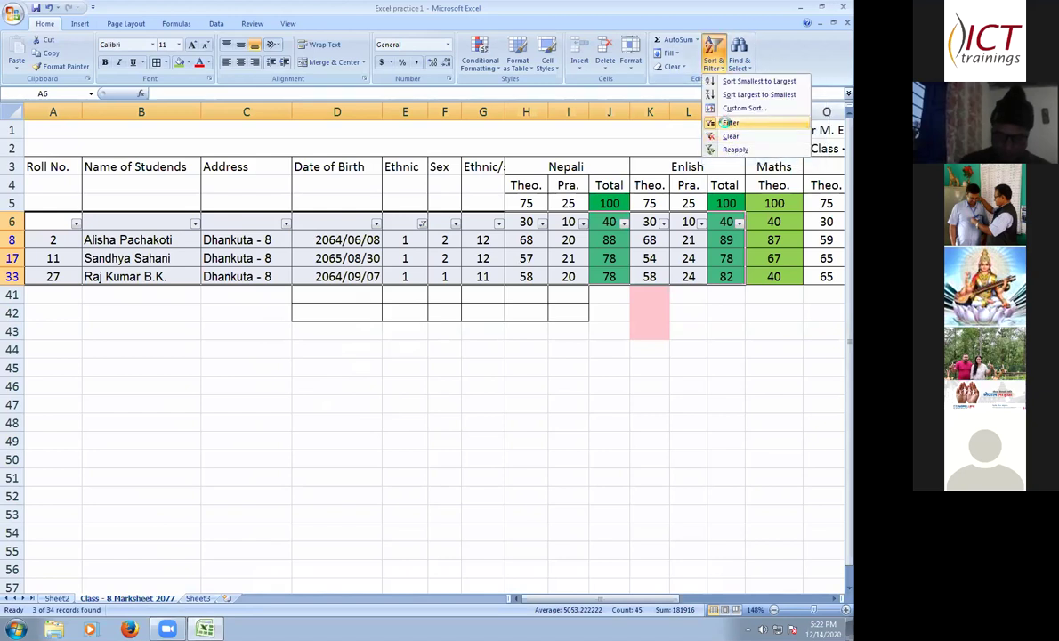
pyautogui.press('f')
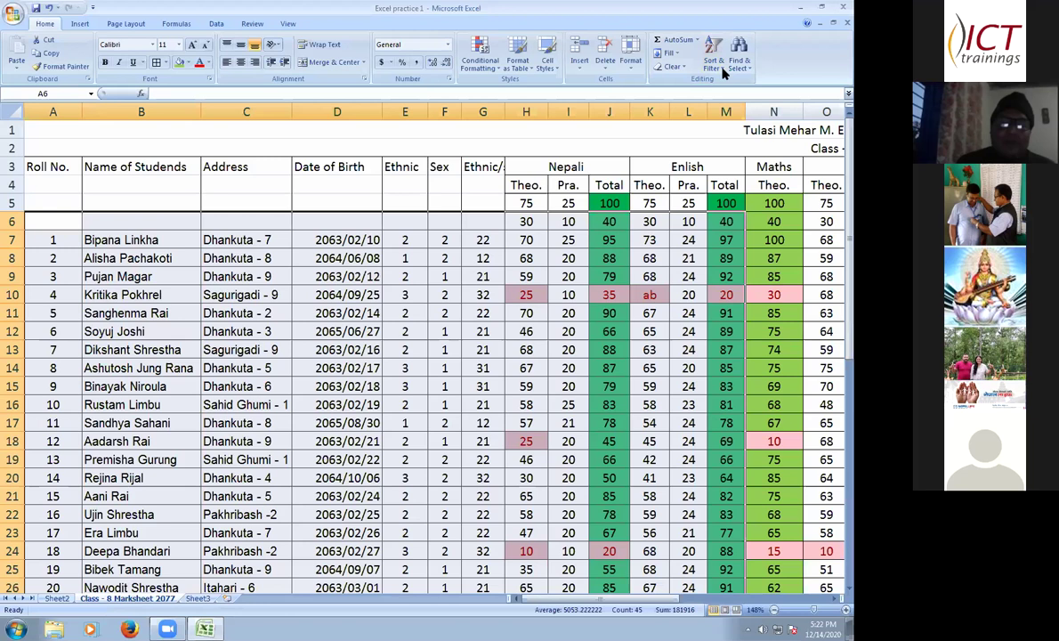
pyautogui.click(715, 61)
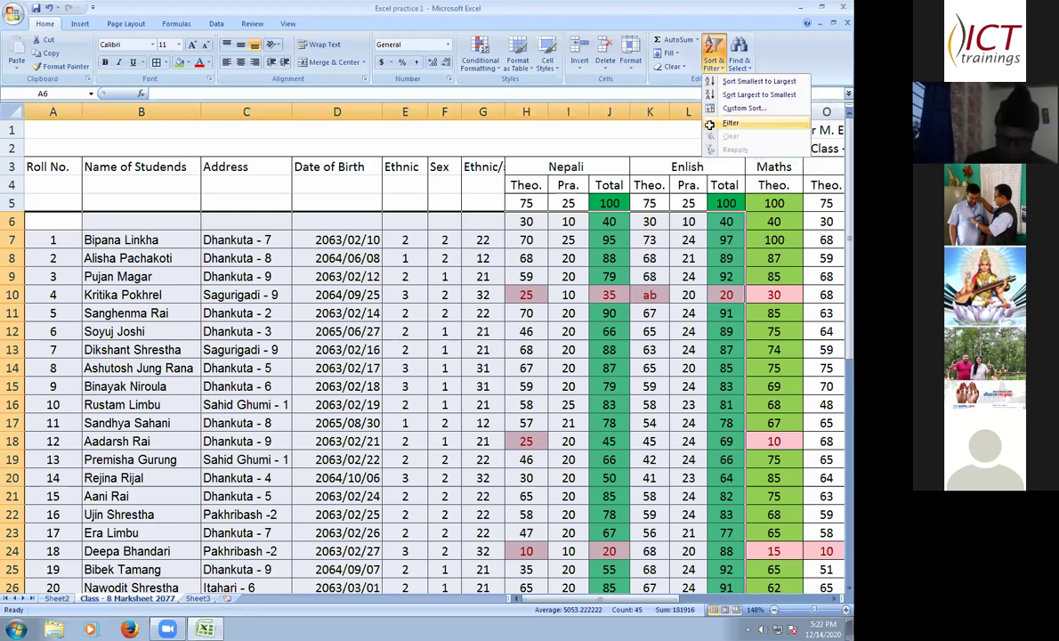
pyautogui.click(528, 359)
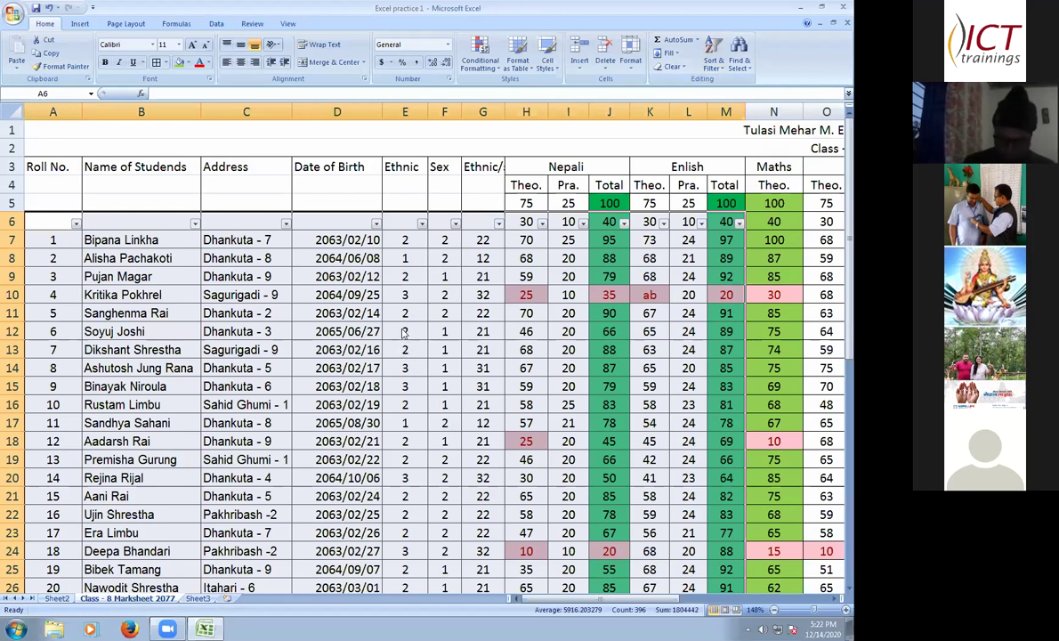
# - Filter column G to only the value 22, leaving 9 of 34 records visible
pyautogui.click(498, 223)
pyautogui.click(401, 320)
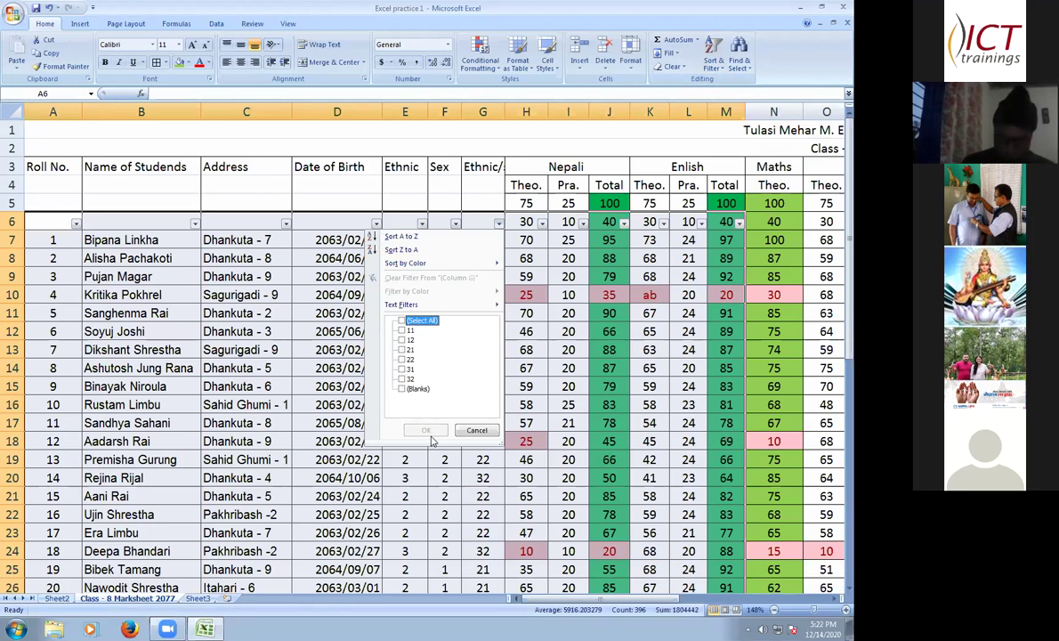
pyautogui.click(403, 358)
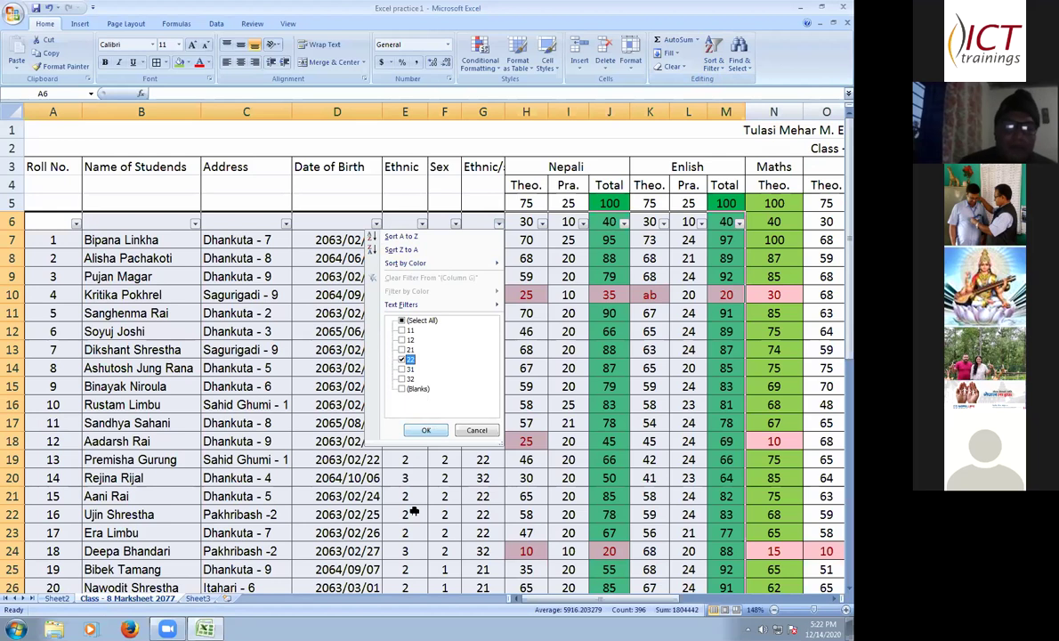
pyautogui.press('Return')
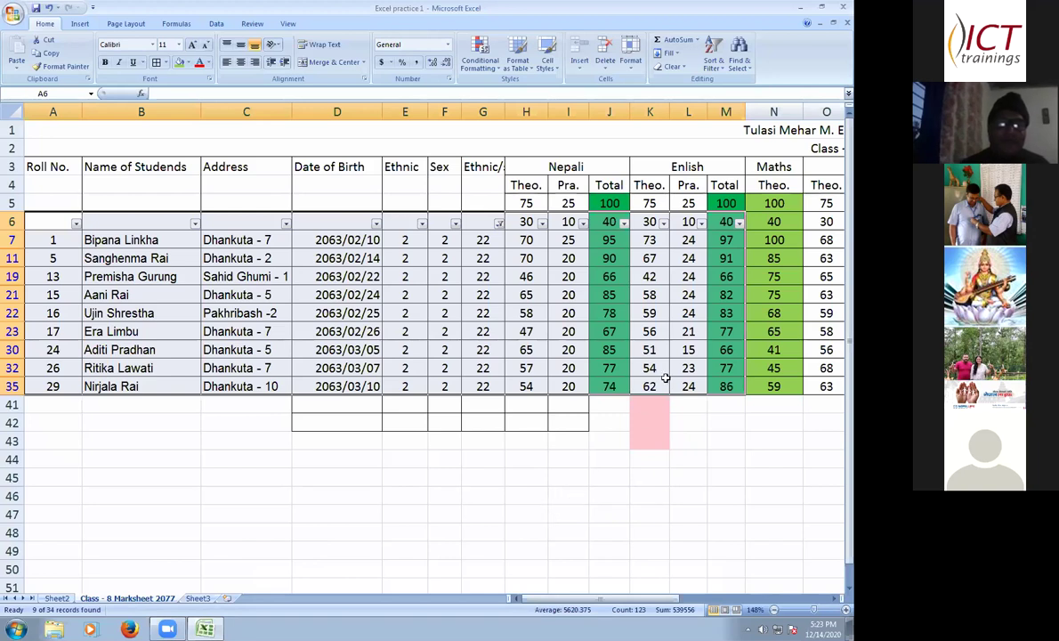
pyautogui.click(722, 75)
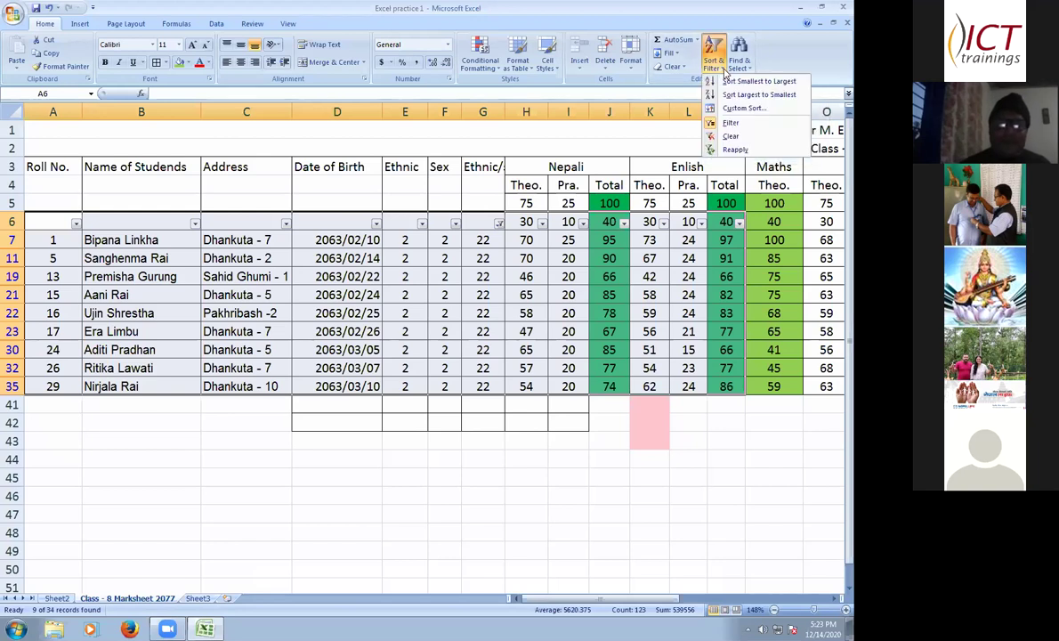
# - Switch off AutoFilter so all 34 students show again, then select cell A6
pyautogui.click(730, 122)
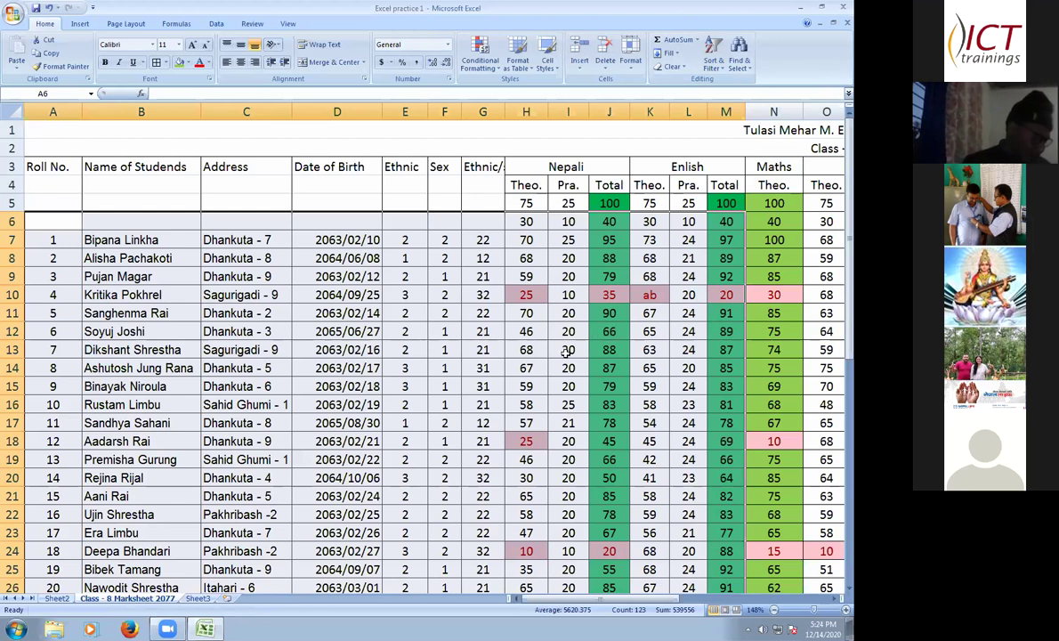
pyautogui.click(51, 219)
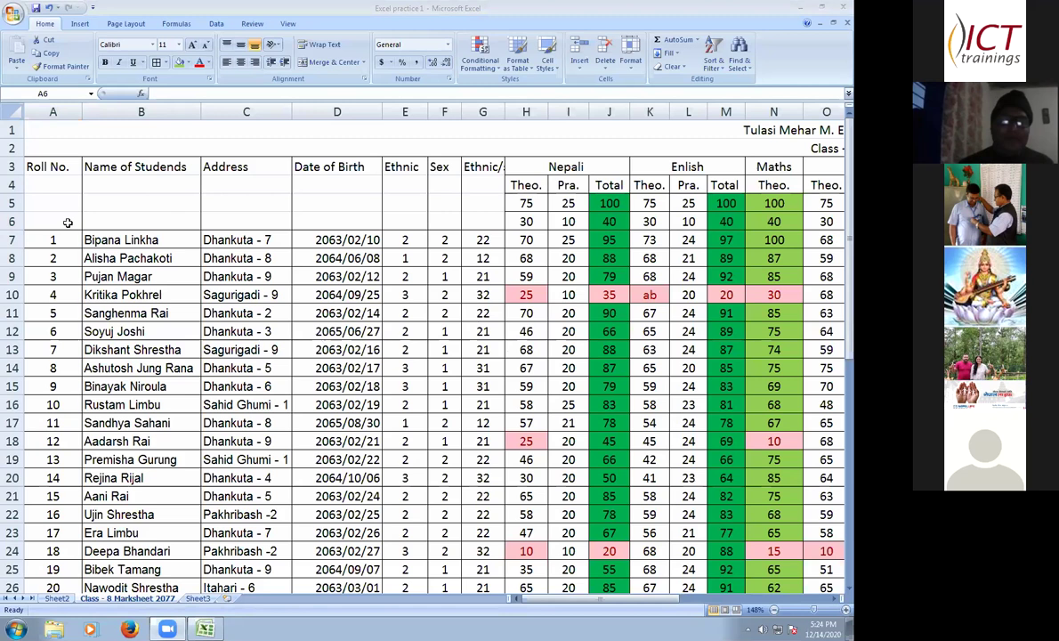
# - Select the marksheet from A6 to the last student row and mark column, then apply Filter
pyautogui.click(78, 222)
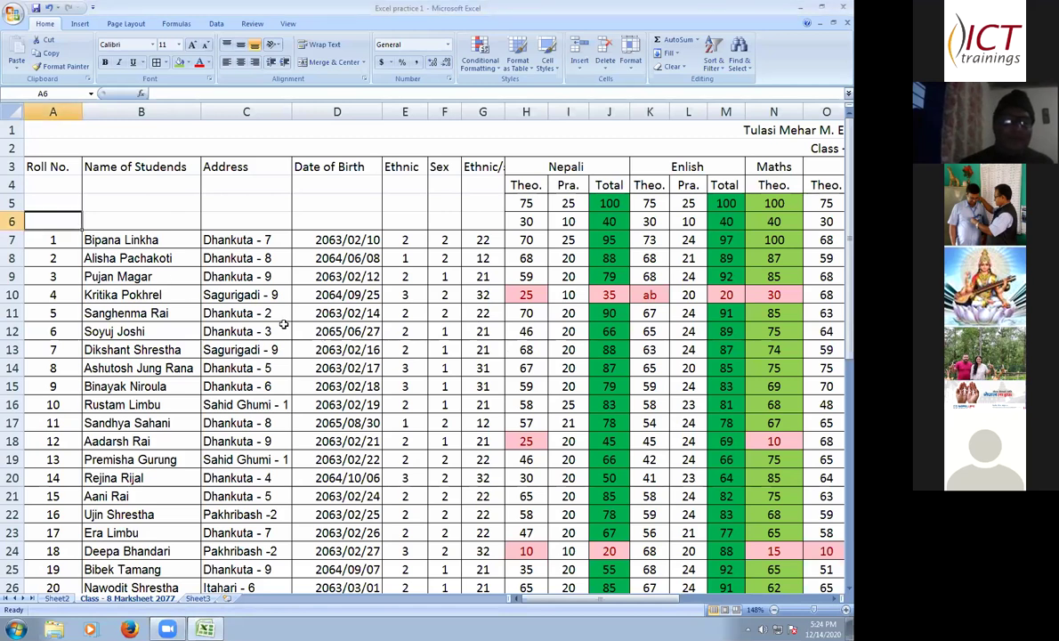
pyautogui.moveTo(578, 436); pyautogui.dragTo(823, 587)
pyautogui.scroll(-1, 734, 423)
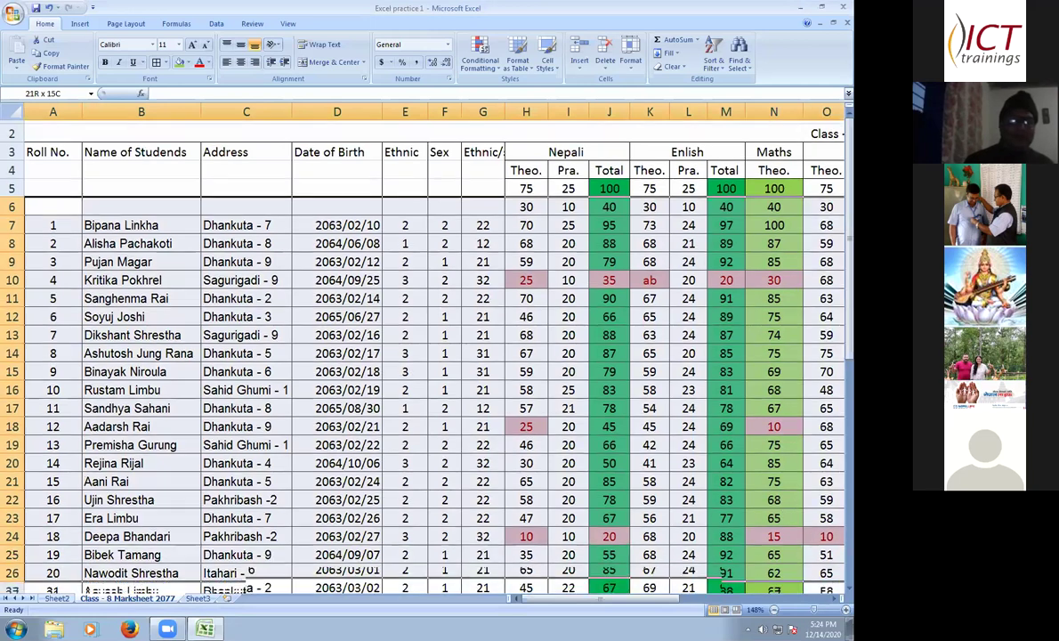
pyautogui.moveTo(681, 514); pyautogui.dragTo(623, 532)
pyautogui.moveTo(49, 29); pyautogui.dragTo(722, 75)
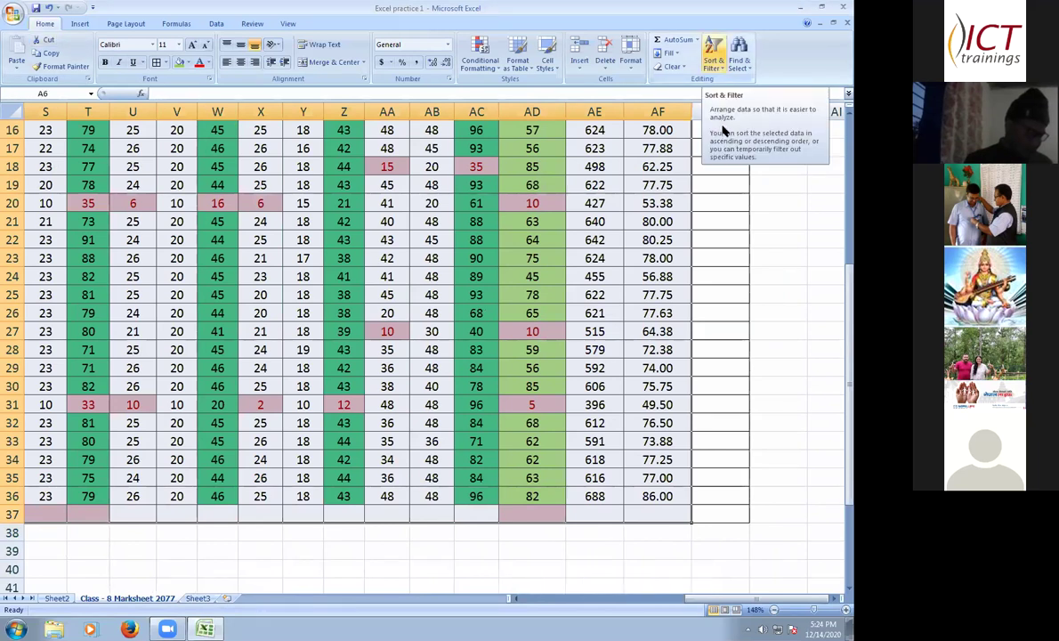
pyautogui.click(714, 55)
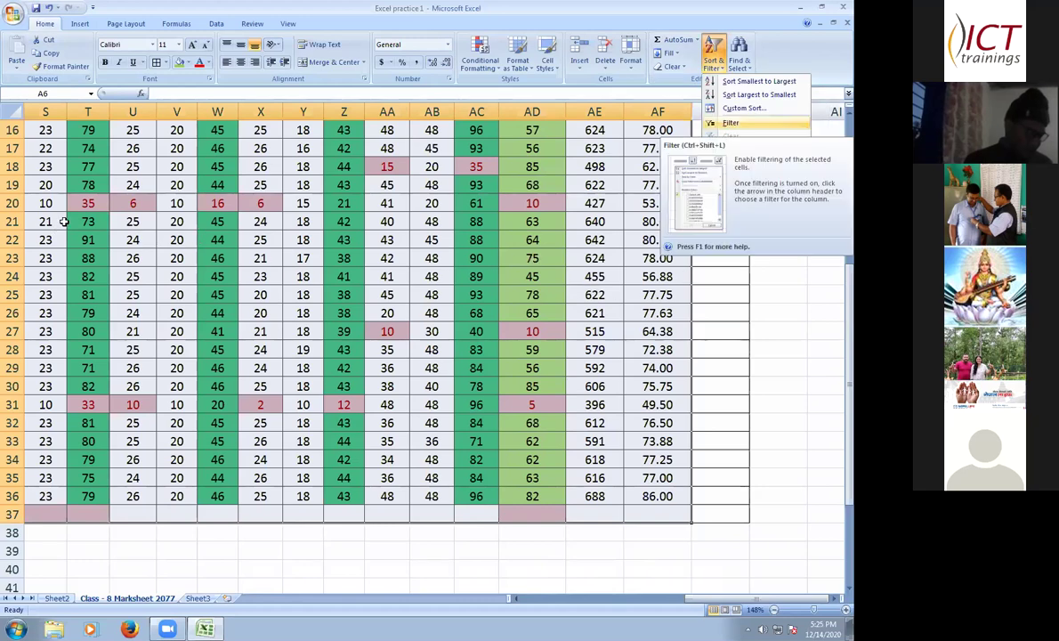
pyautogui.press('Return')
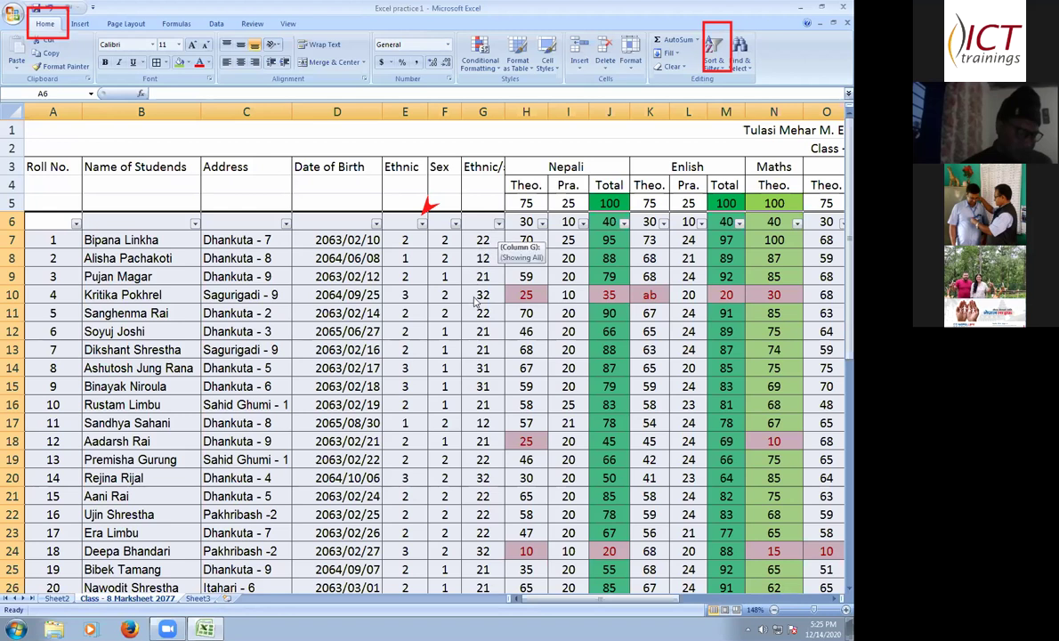
# - Filter column G to show only rows with the value 32
pyautogui.click(498, 223)
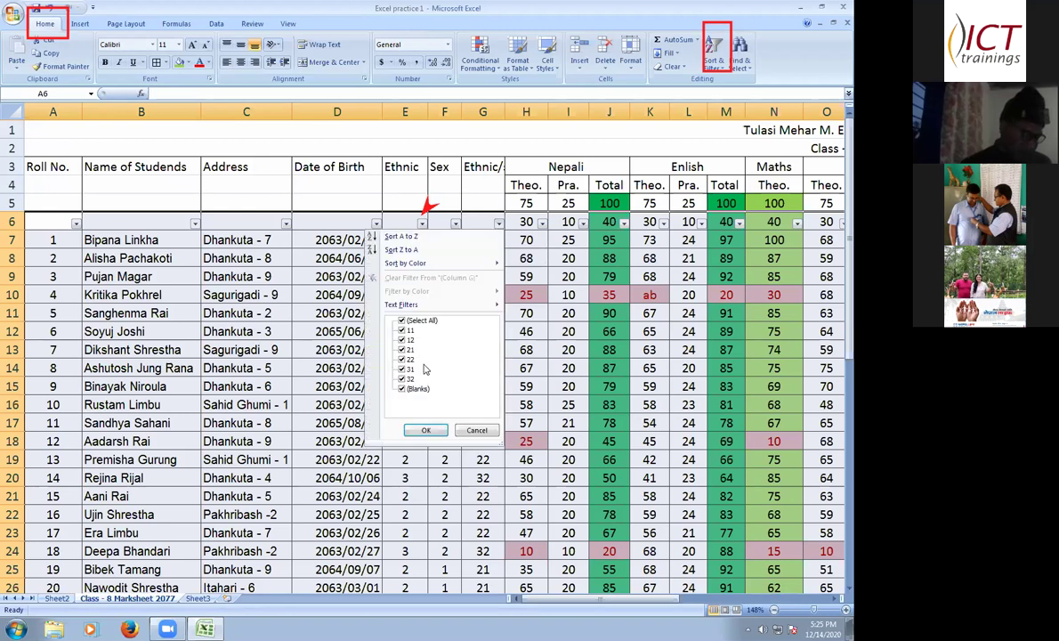
pyautogui.click(403, 321)
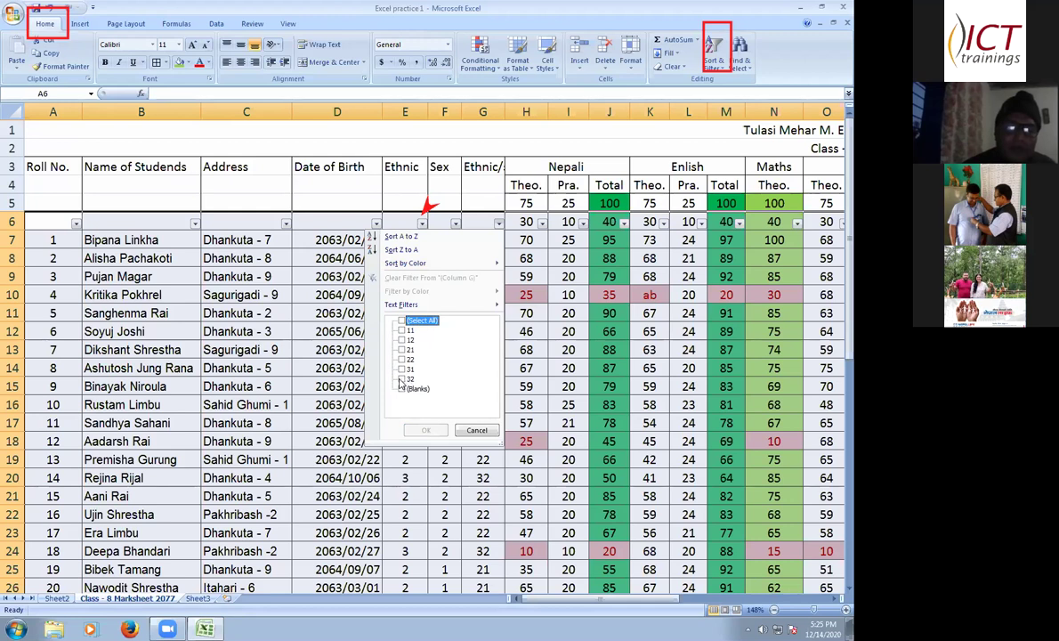
pyautogui.click(401, 379)
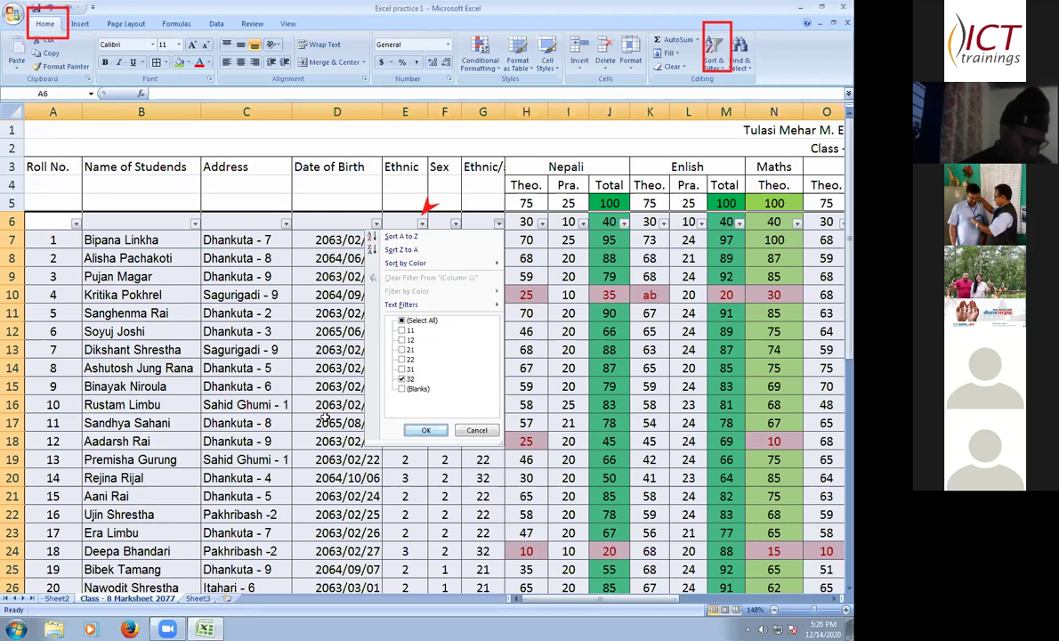
pyautogui.press('Return')
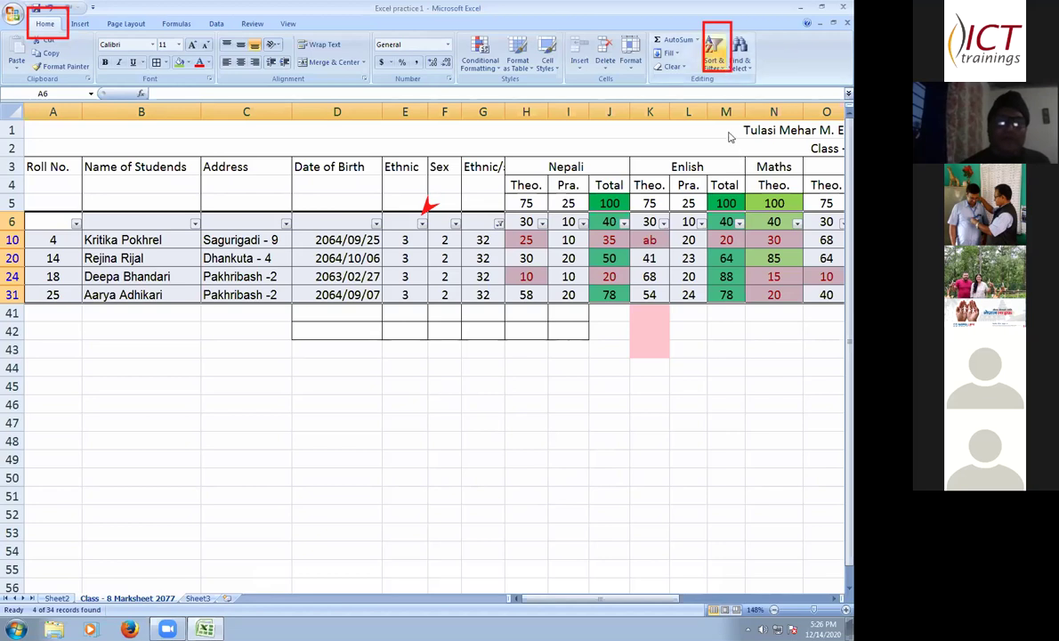
# - Turn filtering off so all rows return, undoing an accidental clearing of cells
pyautogui.click(715, 52)
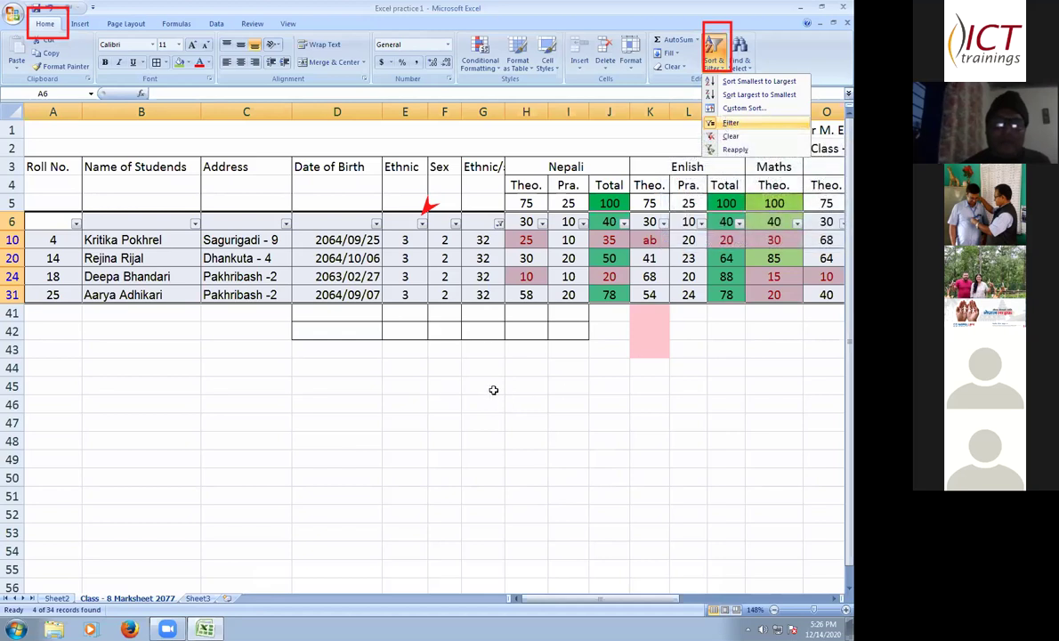
pyautogui.press('Return')
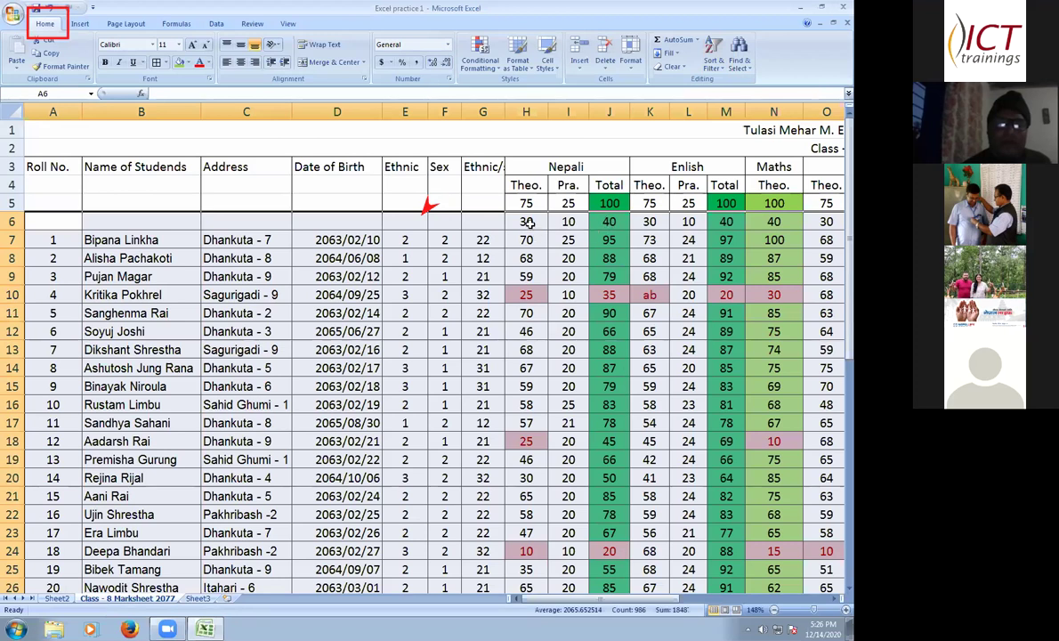
pyautogui.press('Delete')
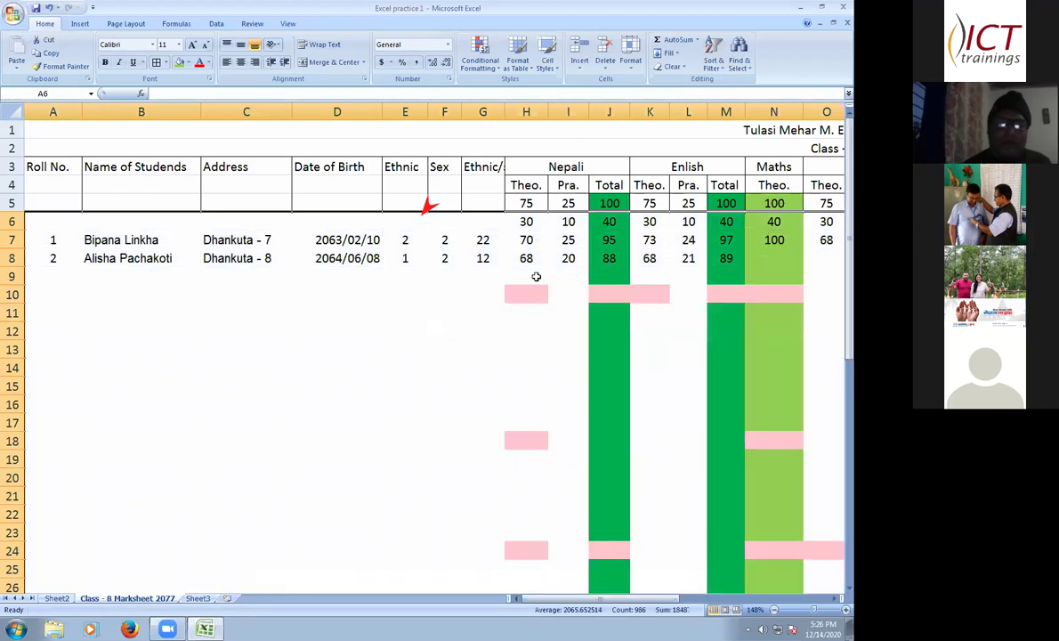
pyautogui.hotkey('ctrl', 'z')
# - Enter 80 as roll number 2's Nepali theory mark in H8, replacing 68
pyautogui.click(538, 297)
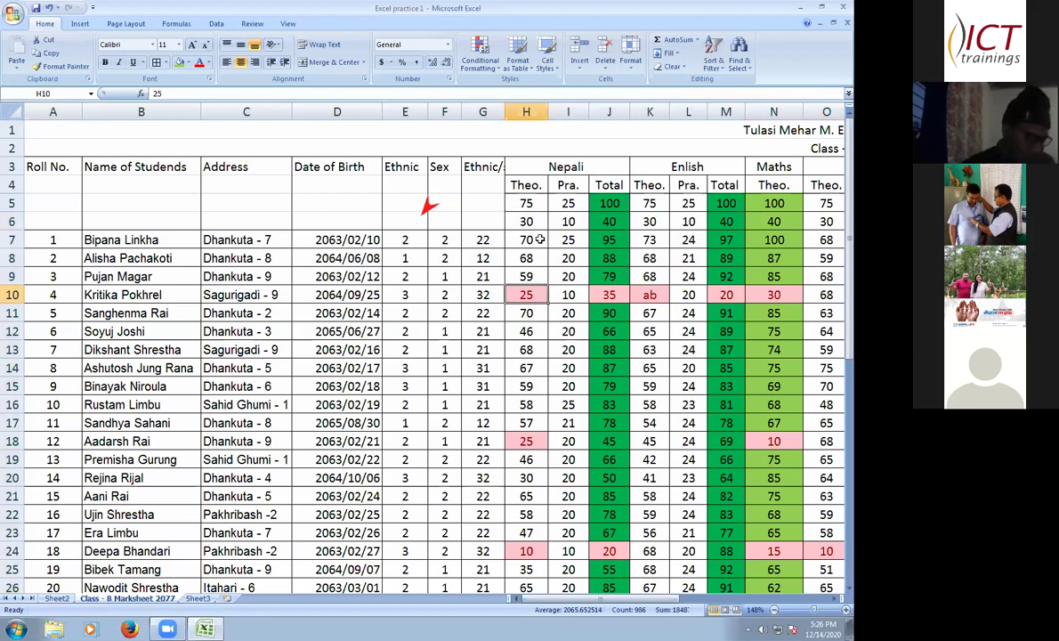
pyautogui.click(539, 239)
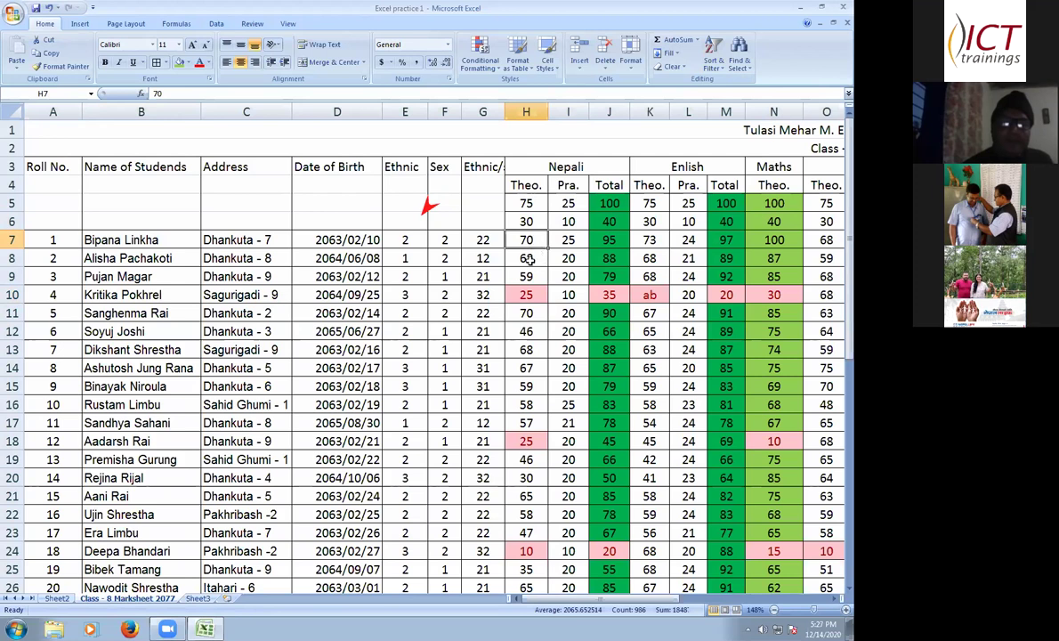
pyautogui.press('Down')
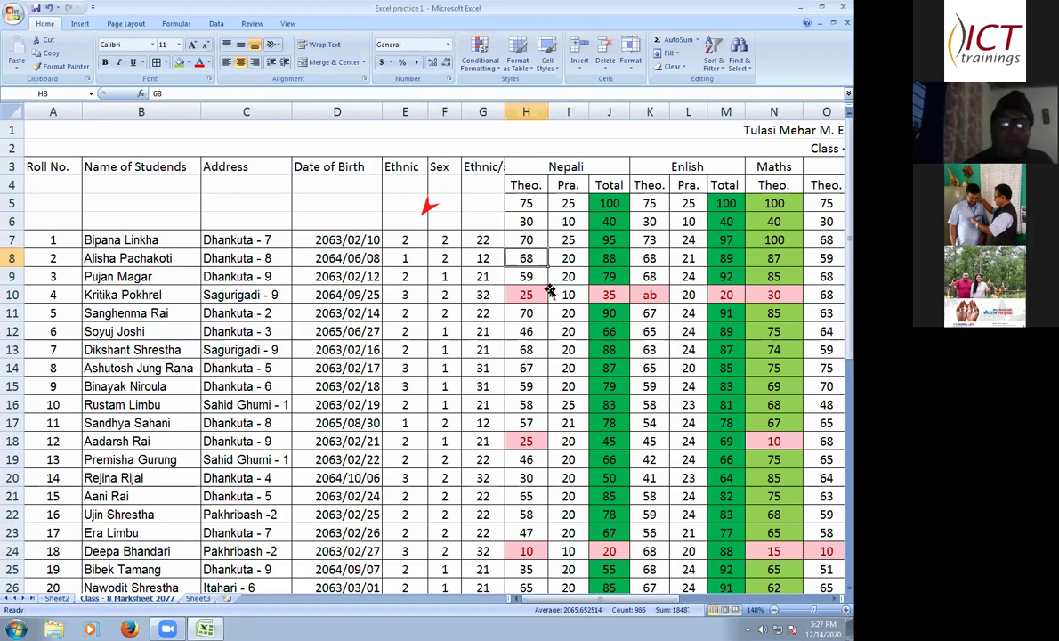
pyautogui.write('80')
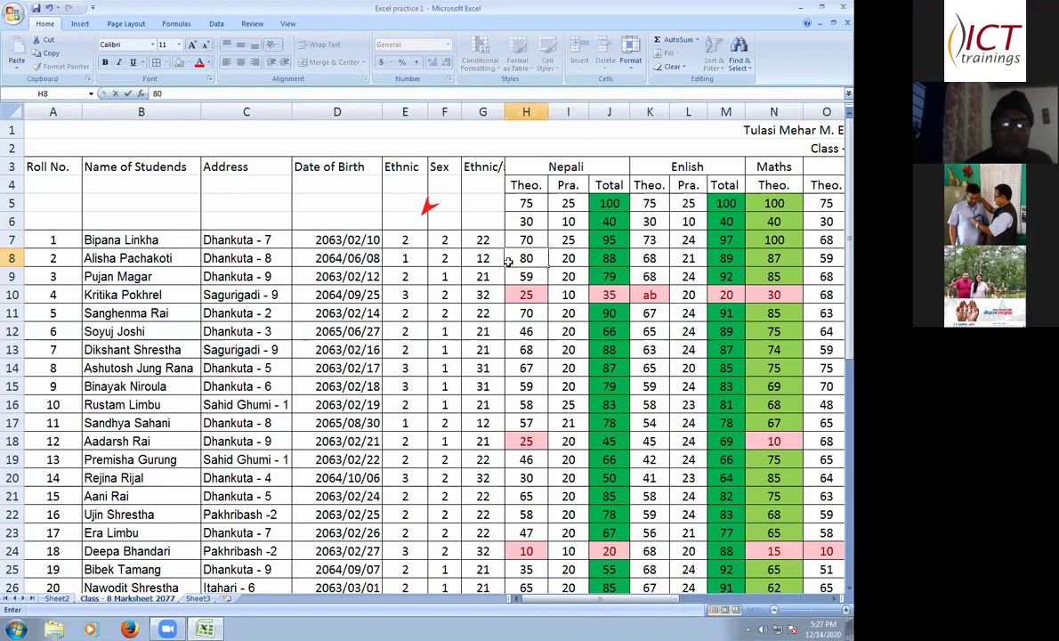
pyautogui.press('Return')
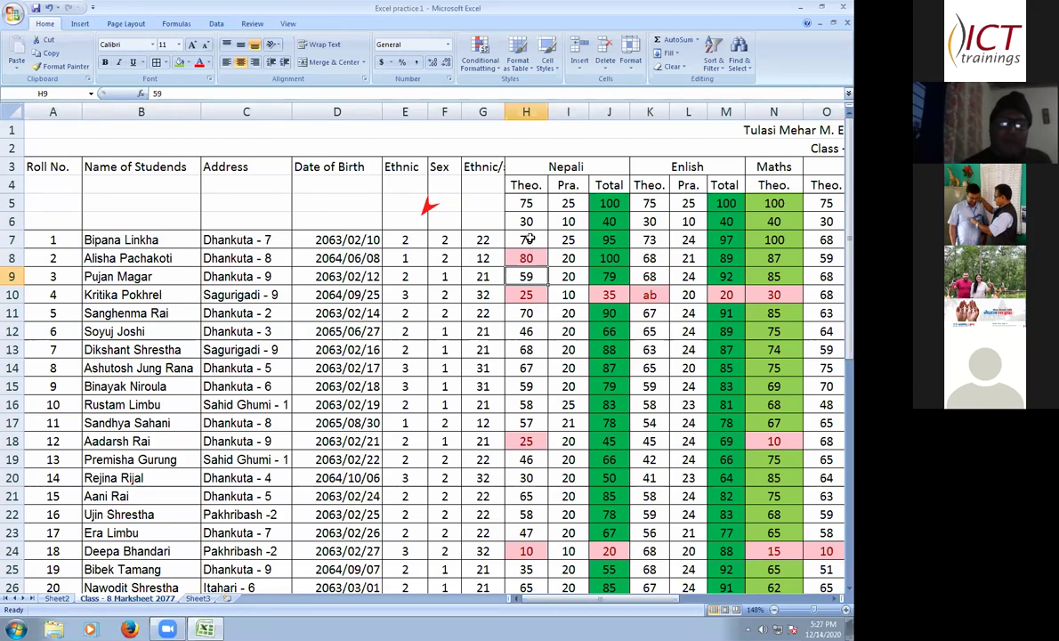
pyautogui.click(543, 240)
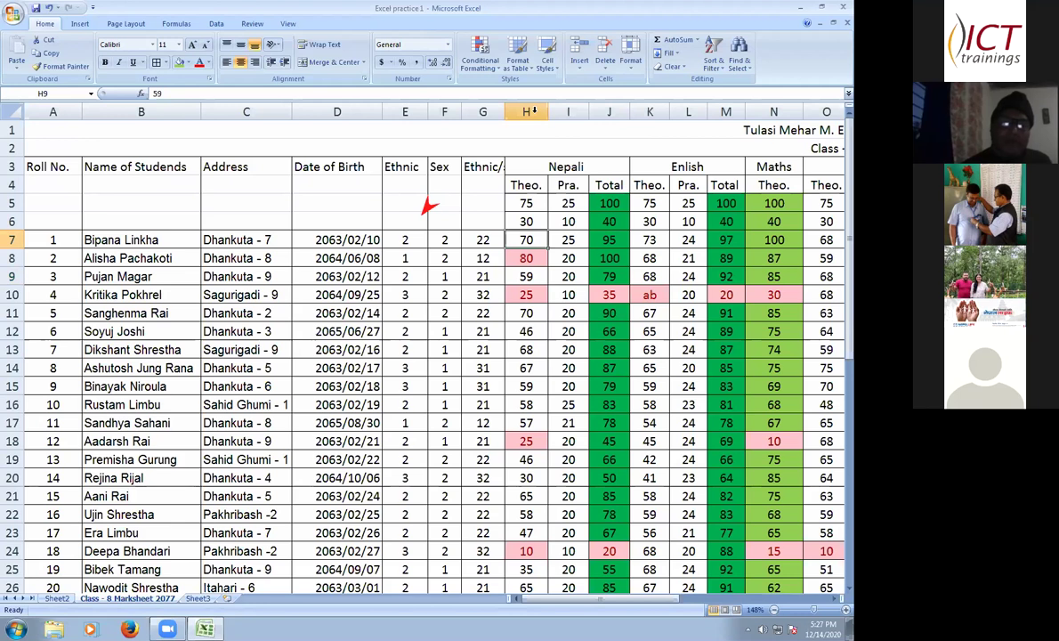
# - Select column H's Nepali theory marks from H5 down to the last student row
pyautogui.click(531, 111)
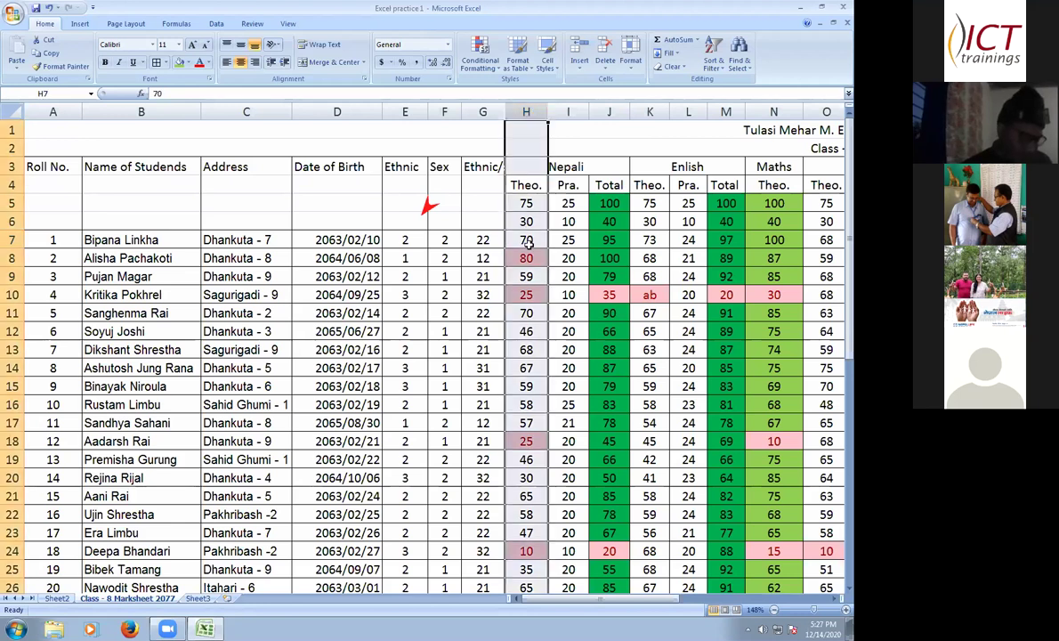
pyautogui.moveTo(502, 188); pyautogui.dragTo(538, 295)
pyautogui.moveTo(542, 553); pyautogui.dragTo(534, 556)
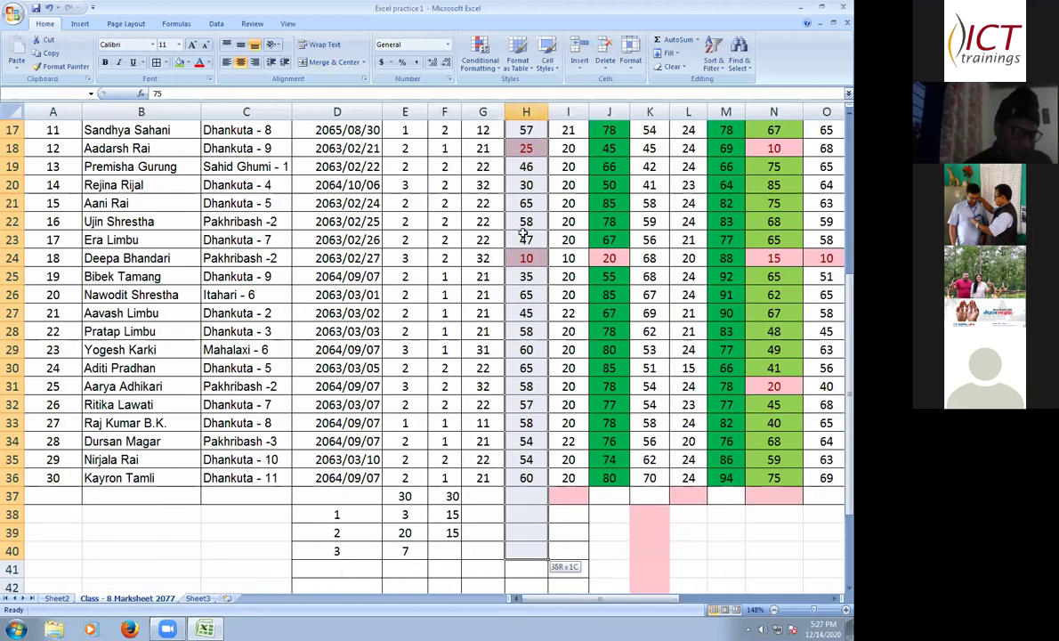
pyautogui.scroll(5, 524, 233)
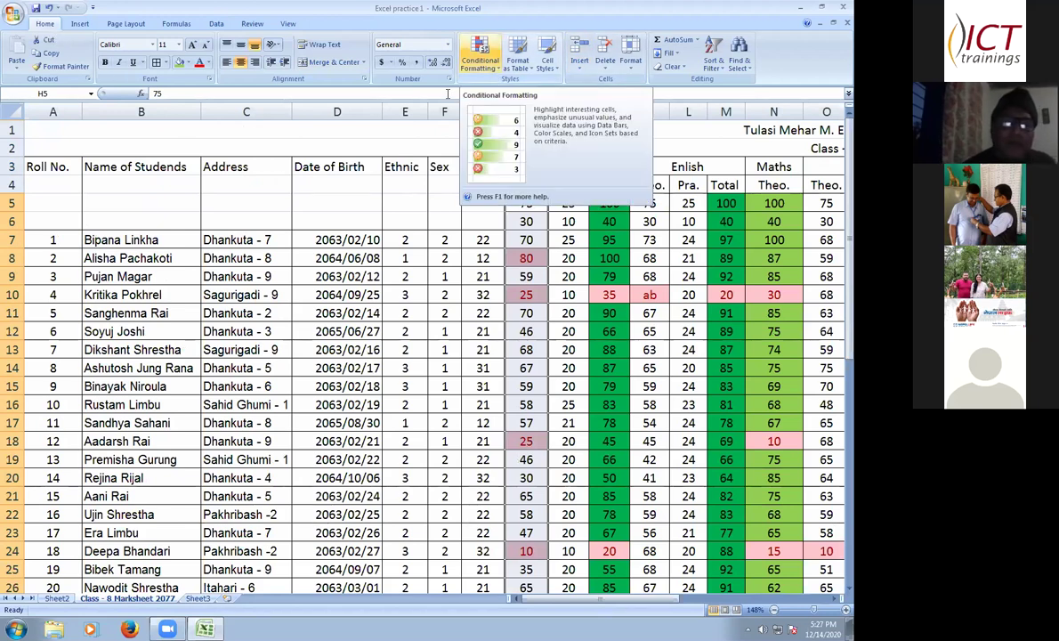
# - Add a Greater Than 75 highlight rule with Light Red Fill with Dark Red Text
pyautogui.click(485, 63)
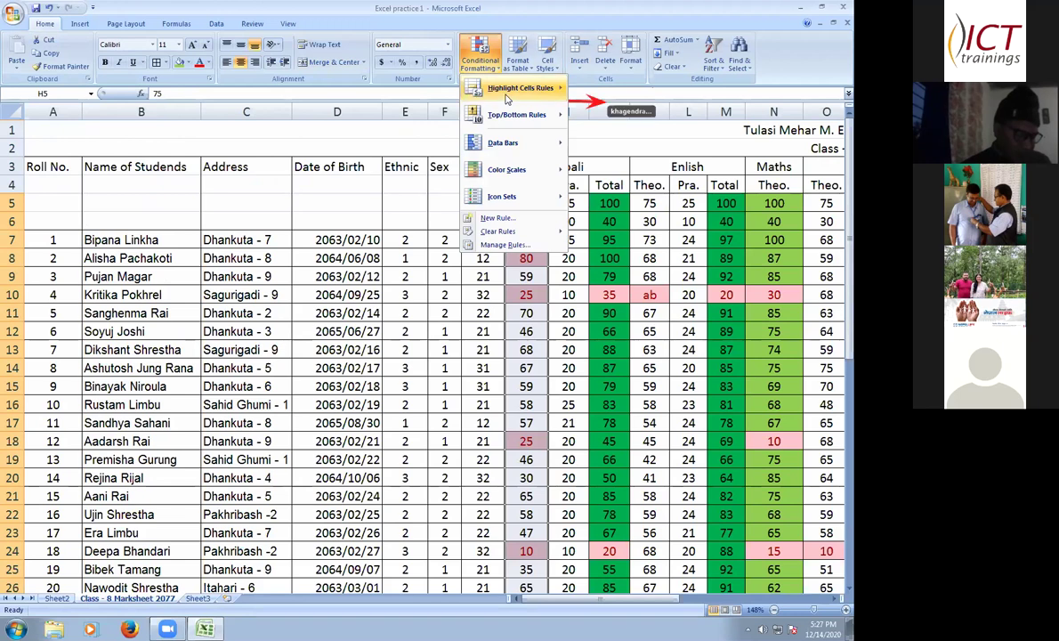
pyautogui.moveTo(555, 93)
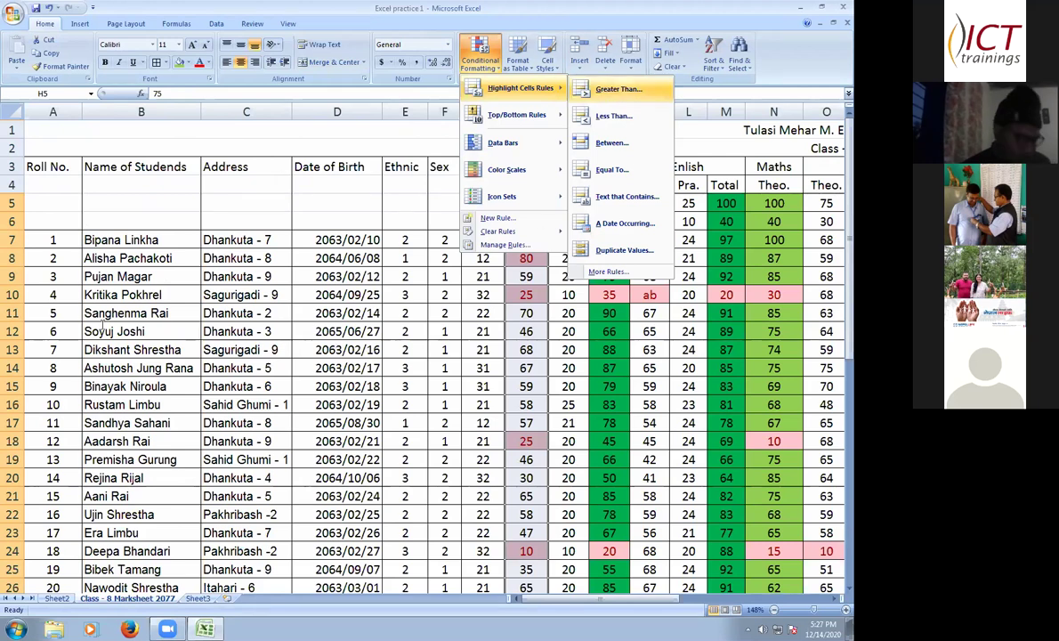
pyautogui.click(614, 89)
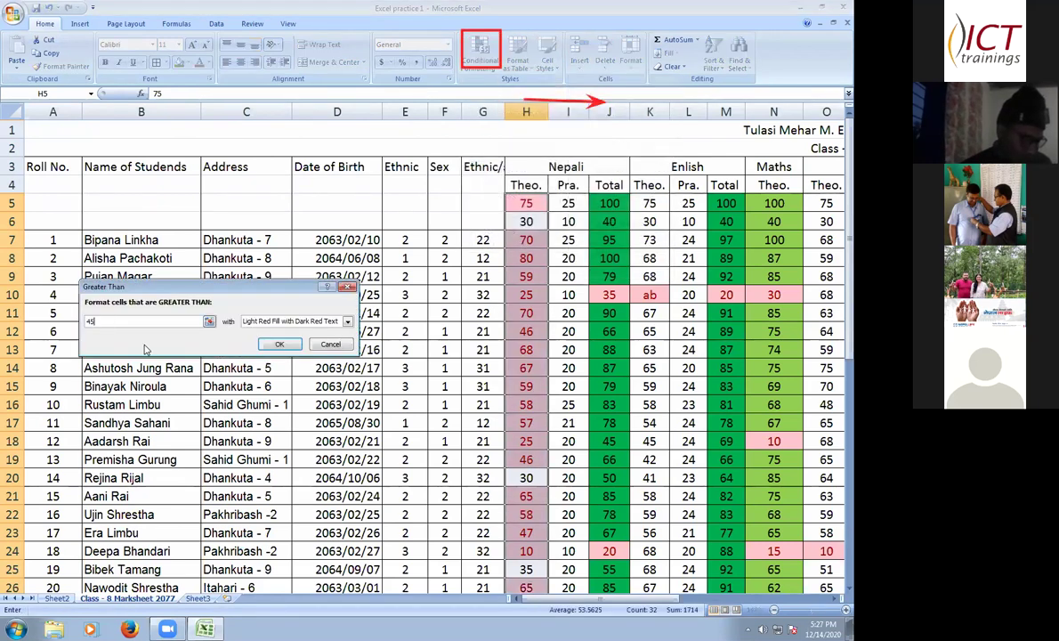
pyautogui.press('BackSpace')
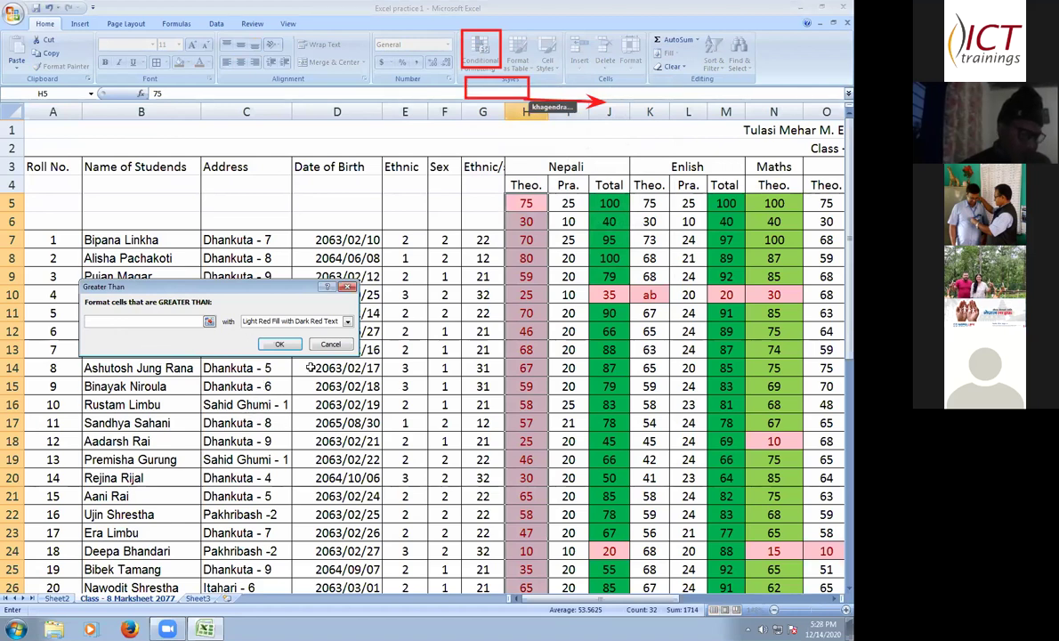
pyautogui.write('75')
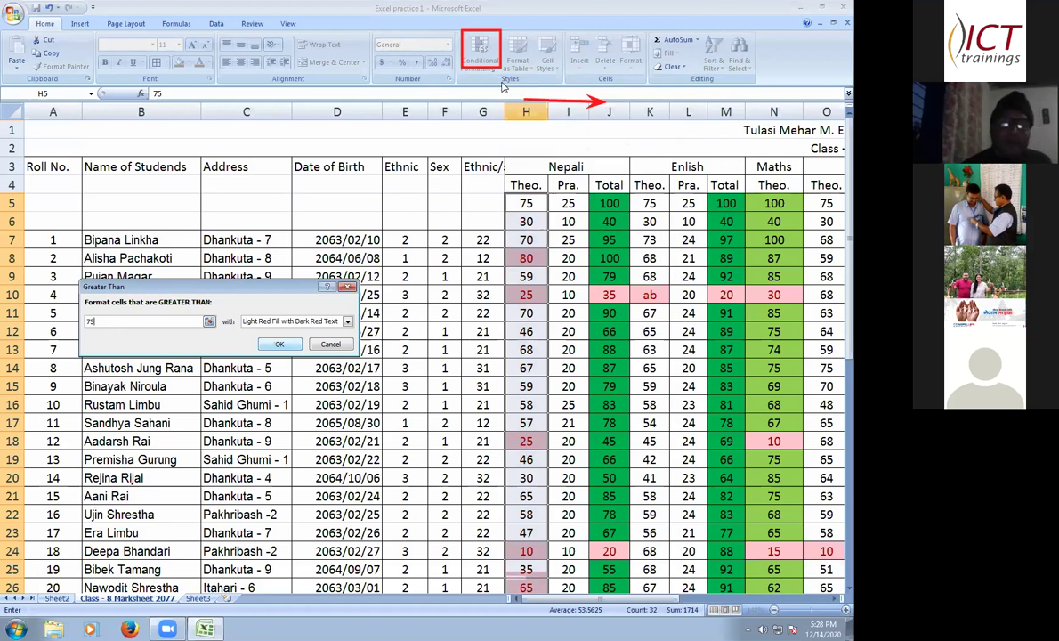
pyautogui.press('Return')
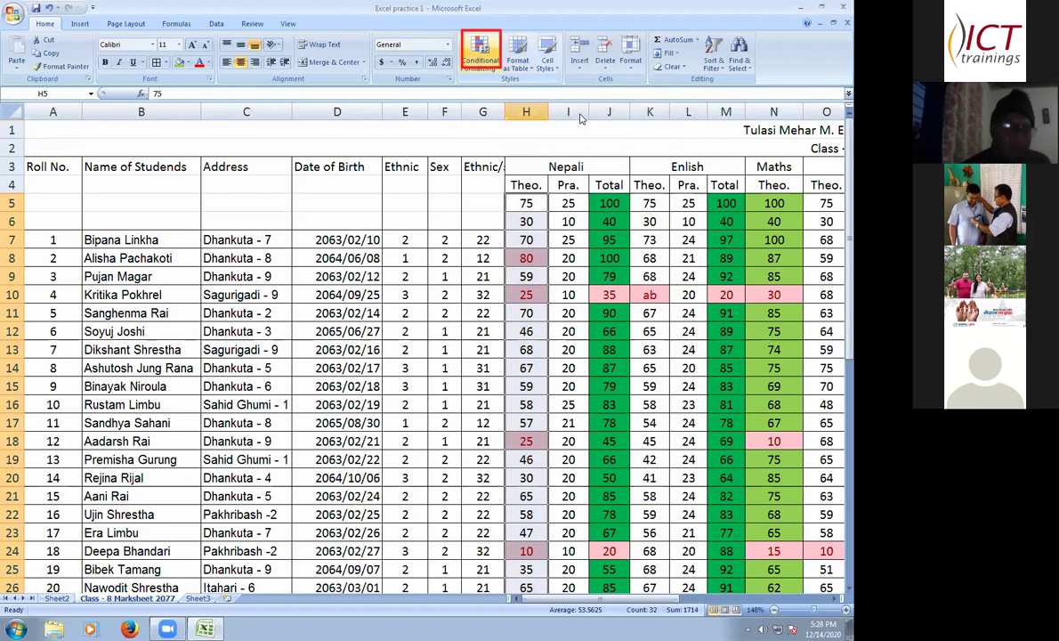
# - Add a Less Than 30 highlight rule with Light Red Fill with Dark Red Text
pyautogui.click(481, 51)
pyautogui.moveTo(521, 87)
pyautogui.click(614, 120)
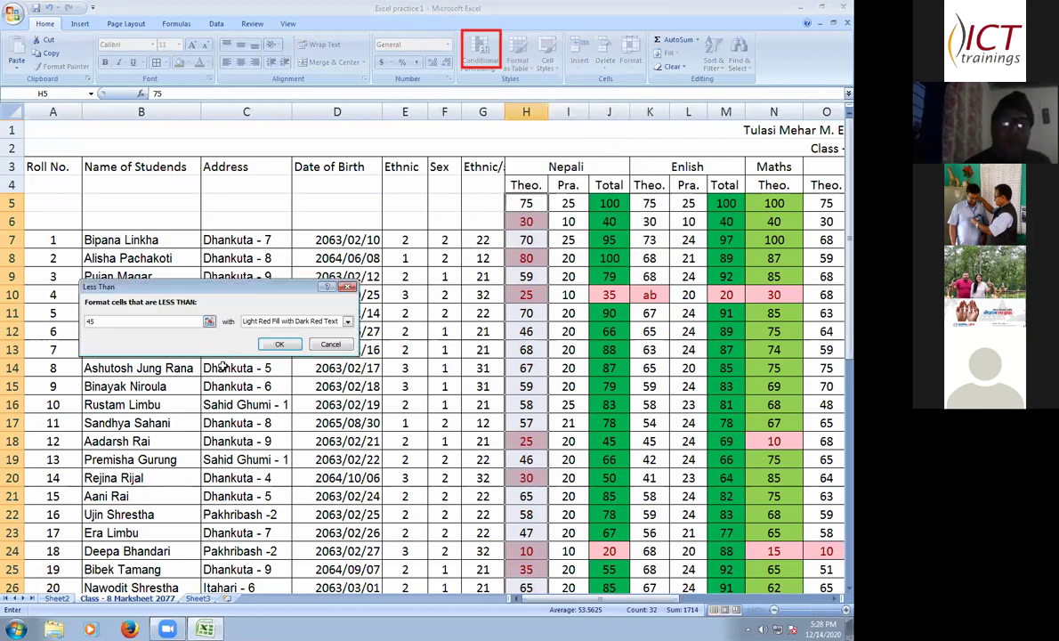
pyautogui.press('BackSpace')
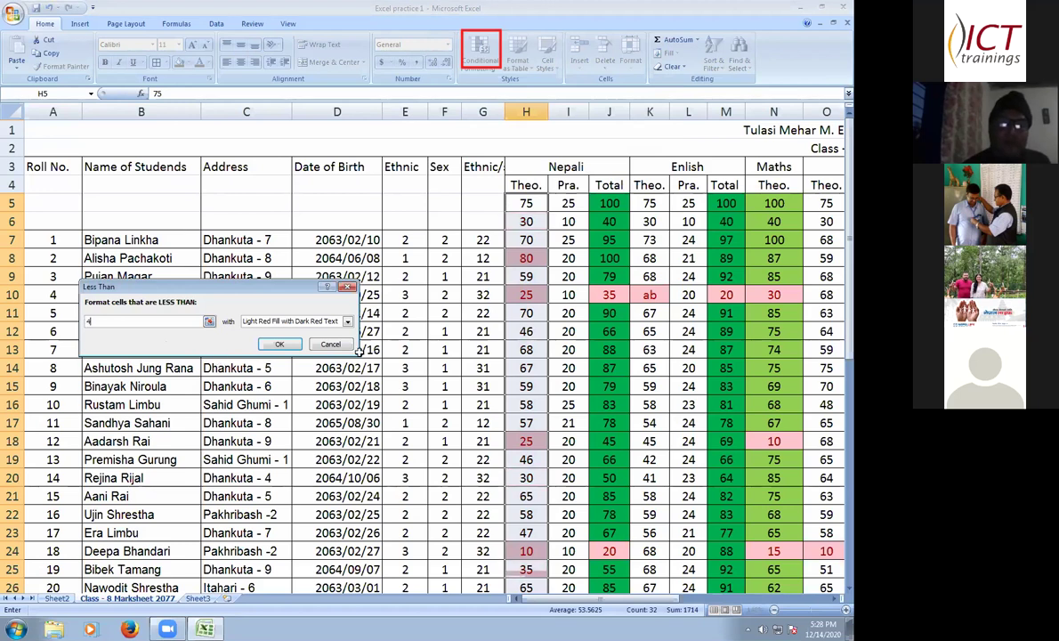
pyautogui.press('BackSpace')
pyautogui.write('30')
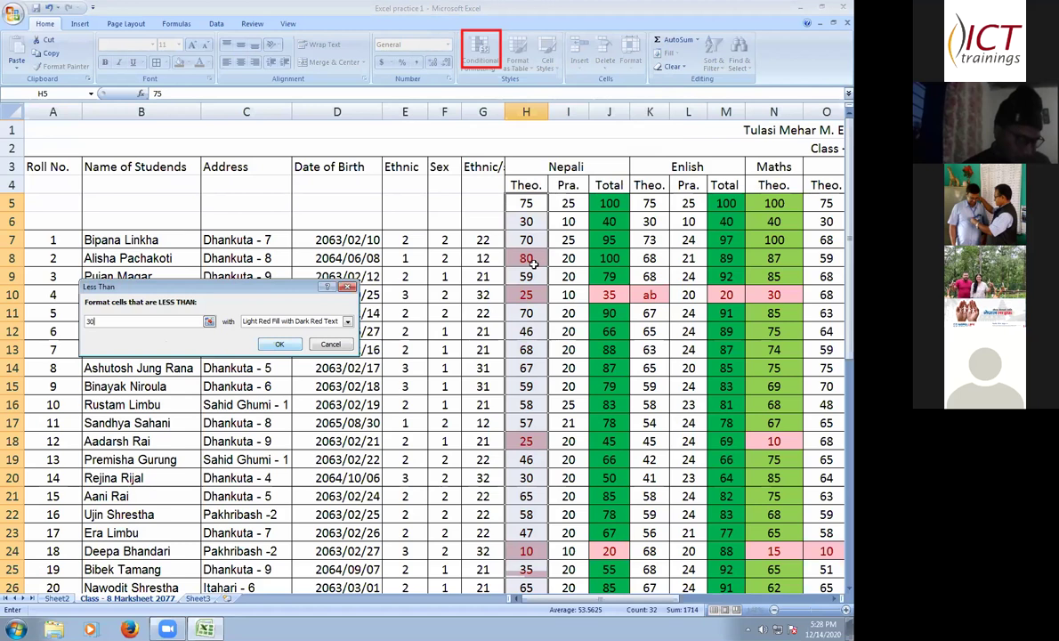
pyautogui.press('Return')
pyautogui.scroll(-1, 516, 279)
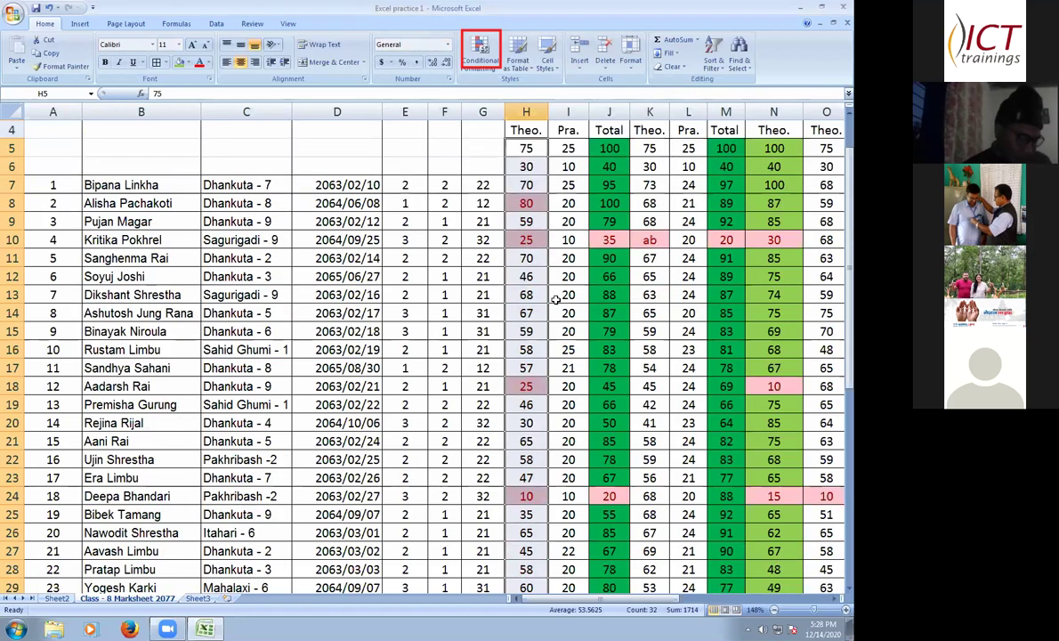
# - Change the Nepali theory marks to 75 in H8 and 20 in H12
pyautogui.click(526, 203)
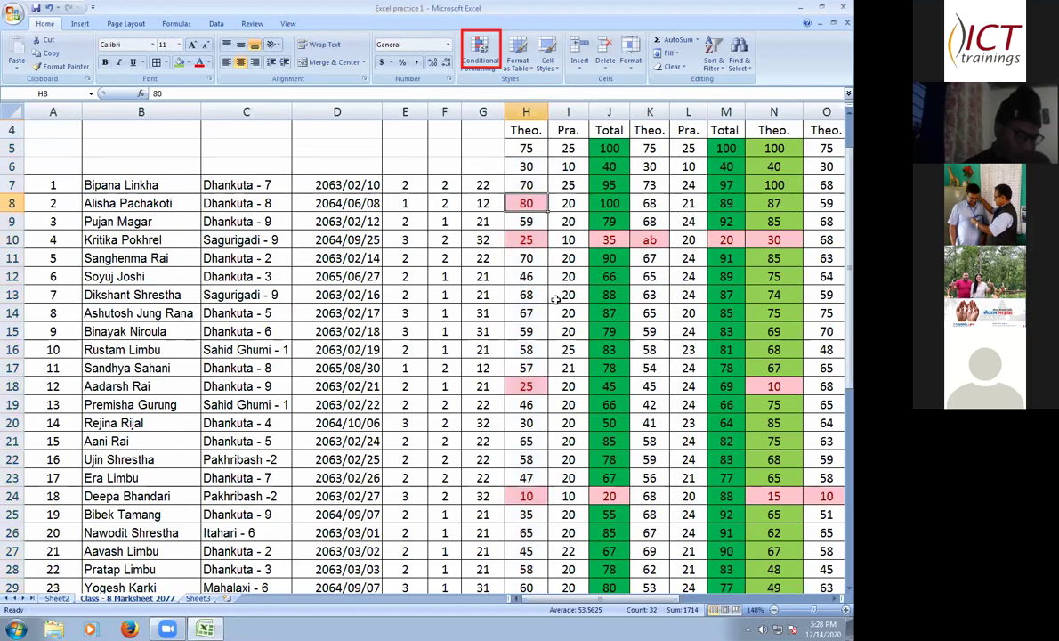
pyautogui.write('75')
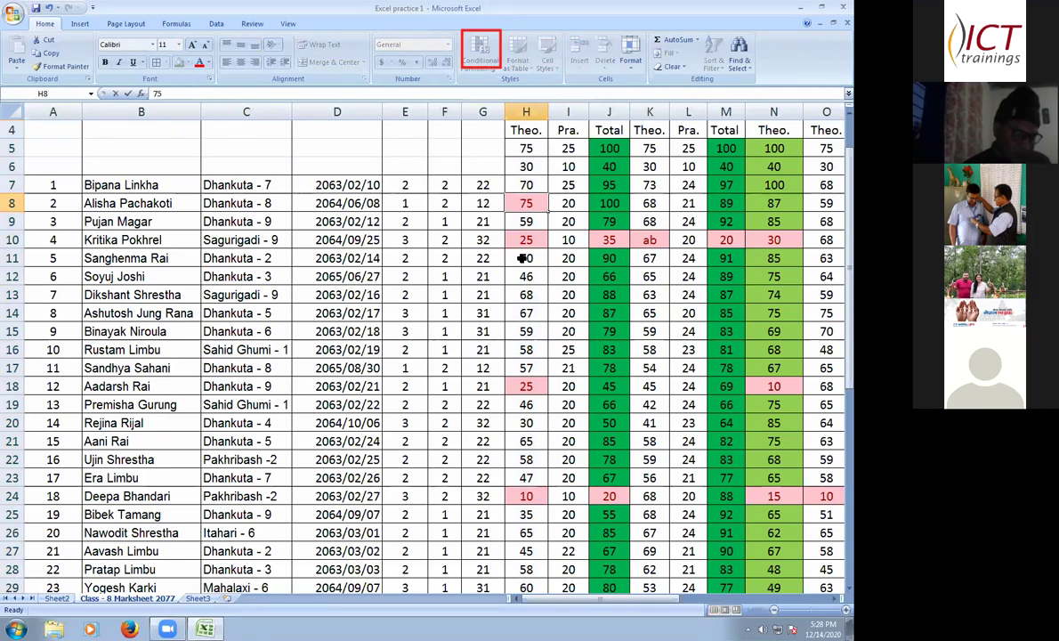
pyautogui.click(527, 263)
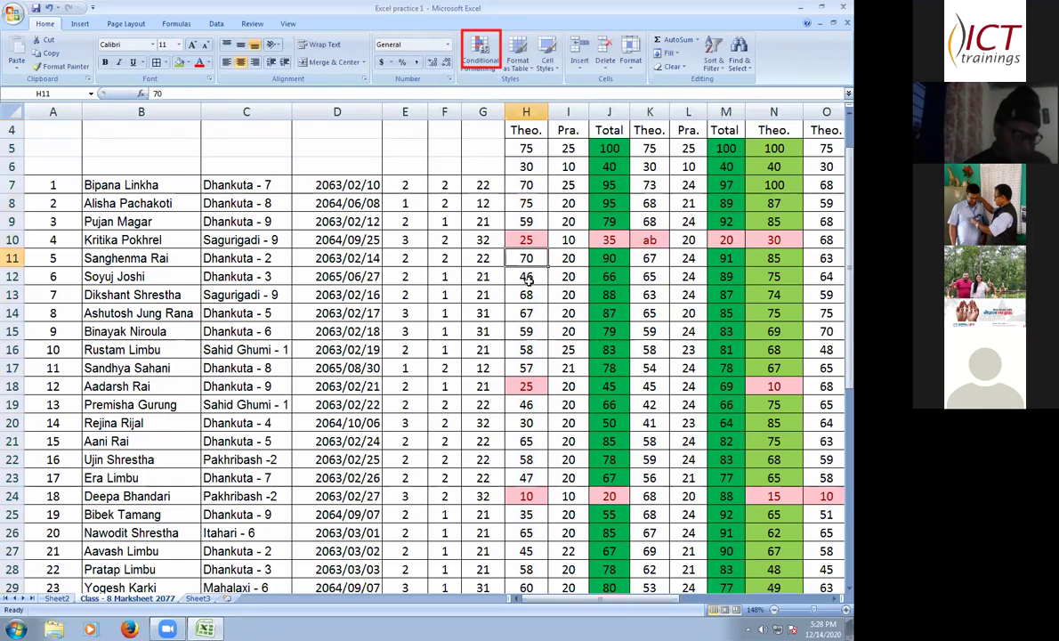
pyautogui.click(522, 275)
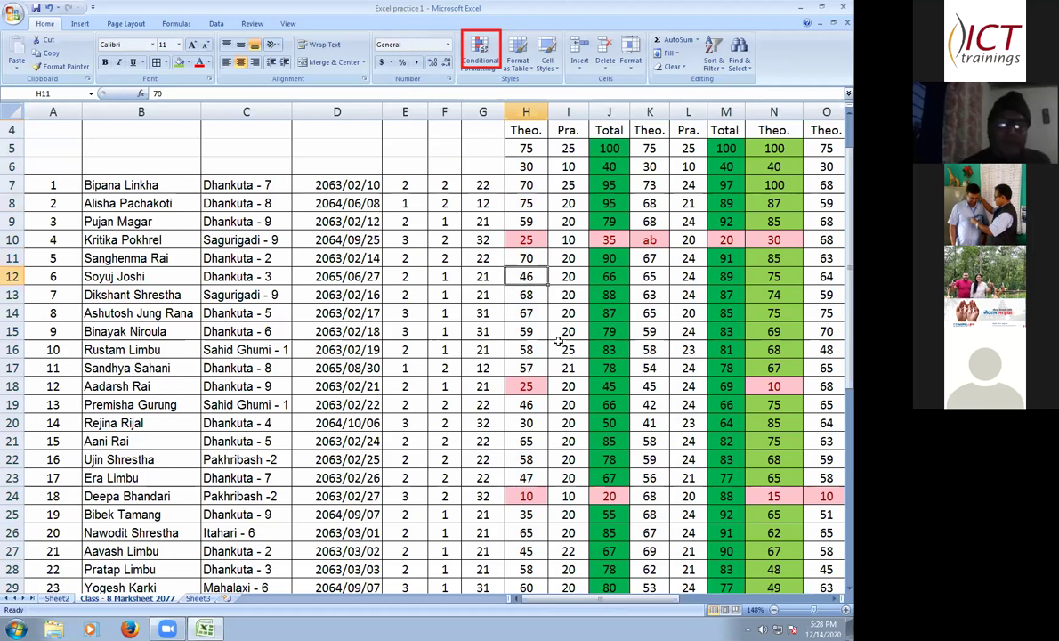
pyautogui.write('20')
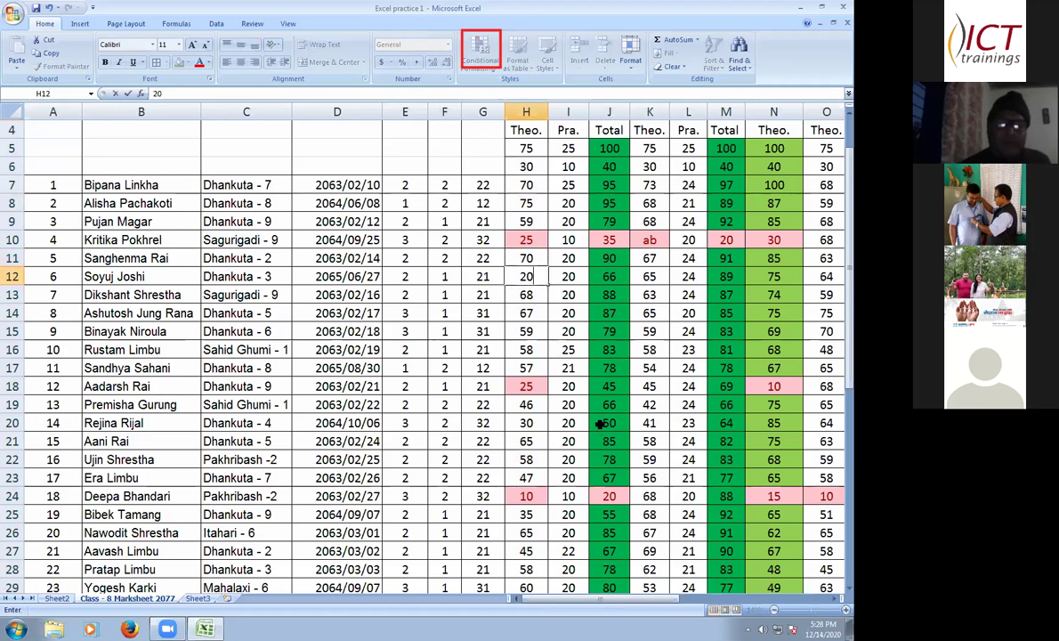
pyautogui.press('Return')
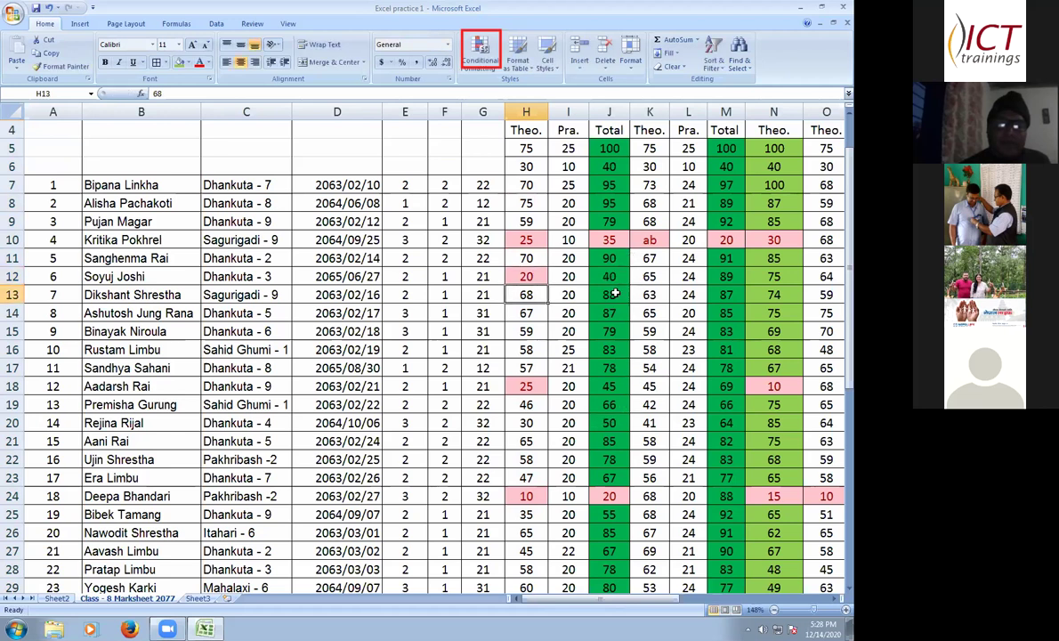
pyautogui.scroll(1, 613, 267)
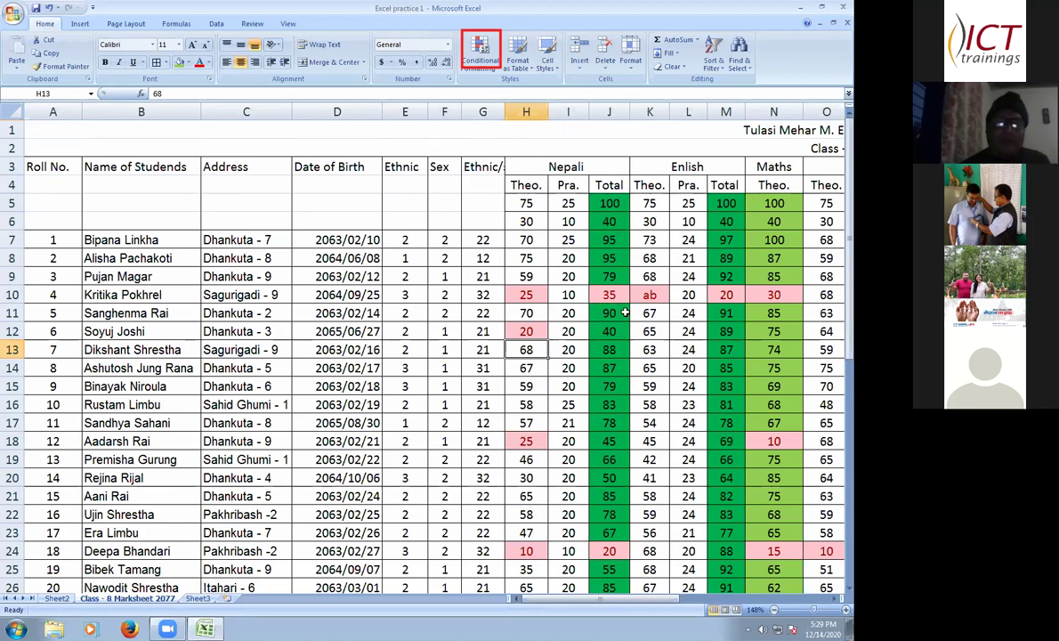
# - Fill the Nepali Total column from J5 downward with purple instead of green
pyautogui.click(609, 202)
pyautogui.moveTo(609, 203); pyautogui.dragTo(675, 297)
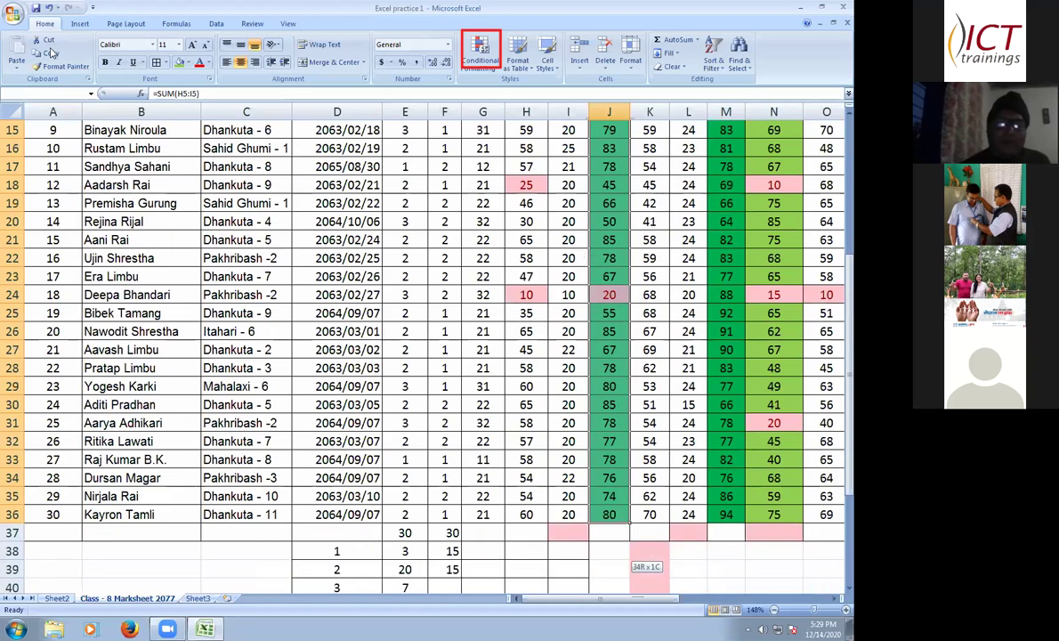
pyautogui.hotkey('ctrl', 'BackSpace')
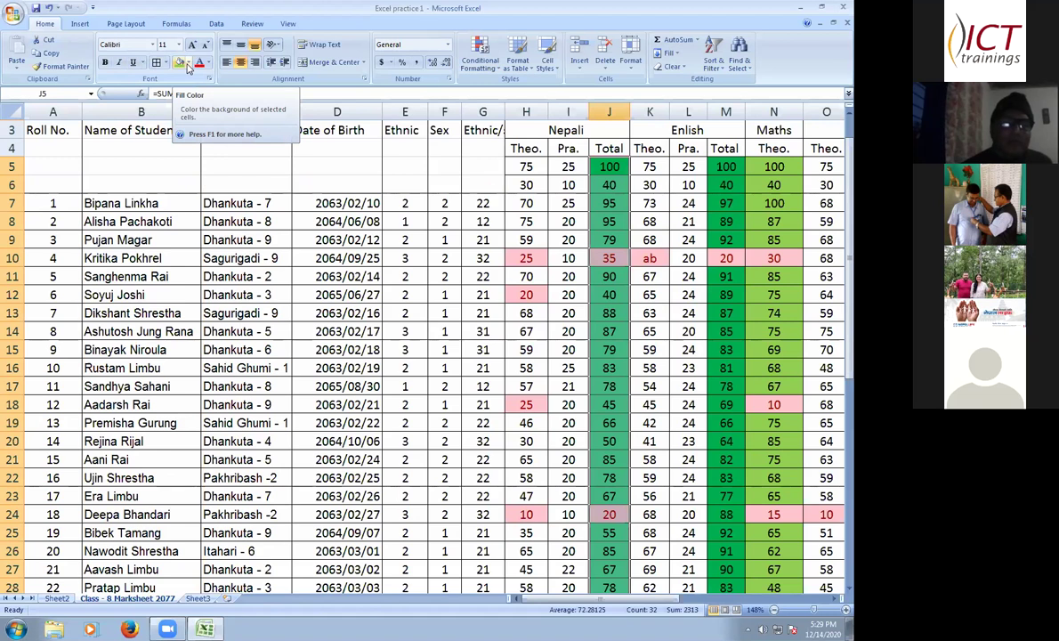
pyautogui.click(185, 62)
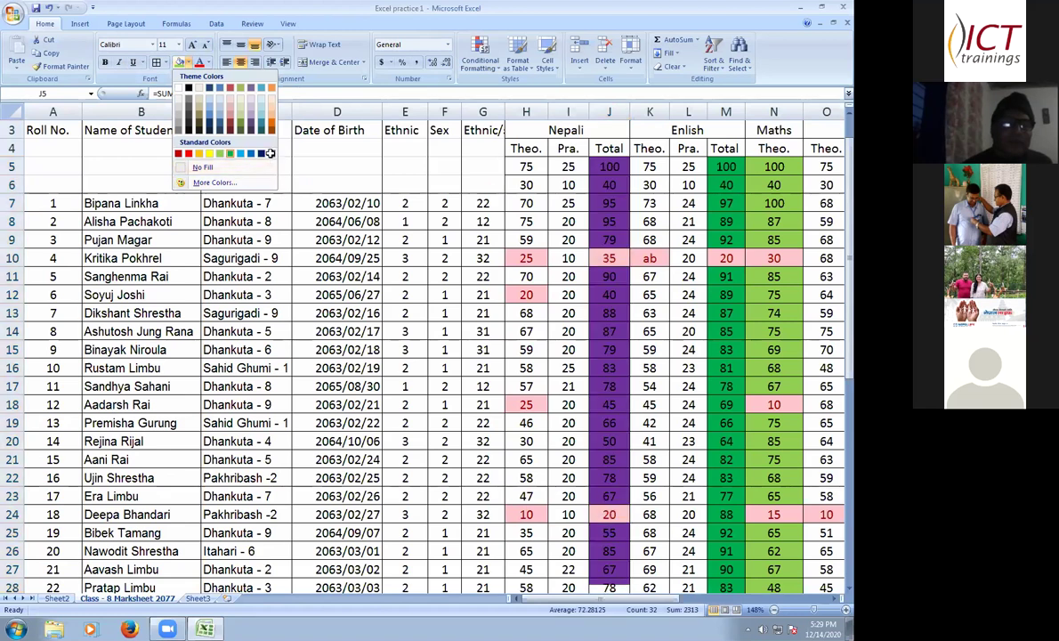
pyautogui.click(524, 318)
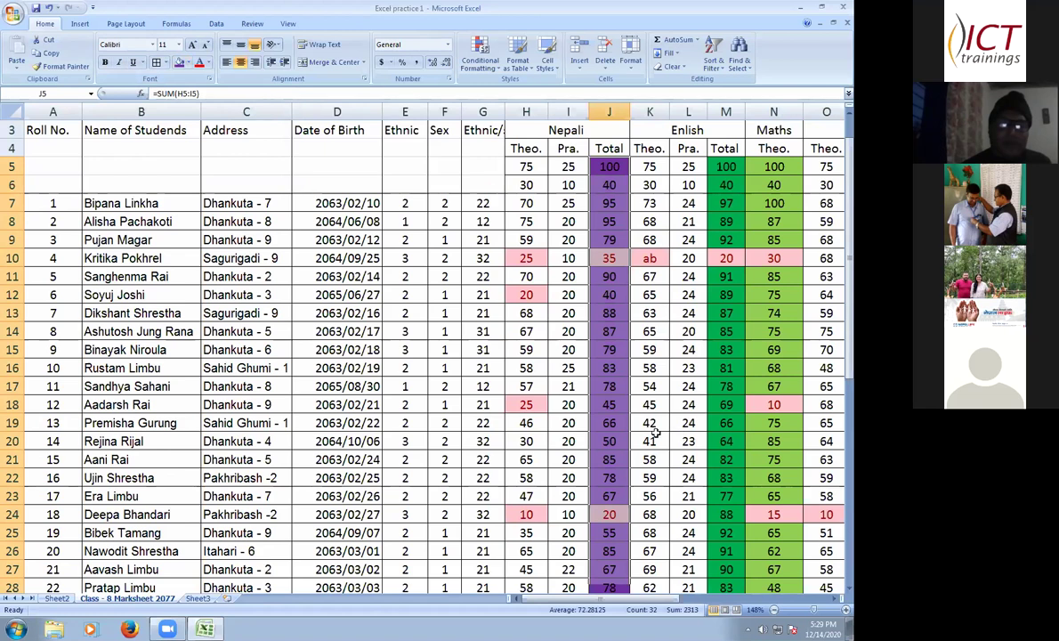
pyautogui.click(649, 313)
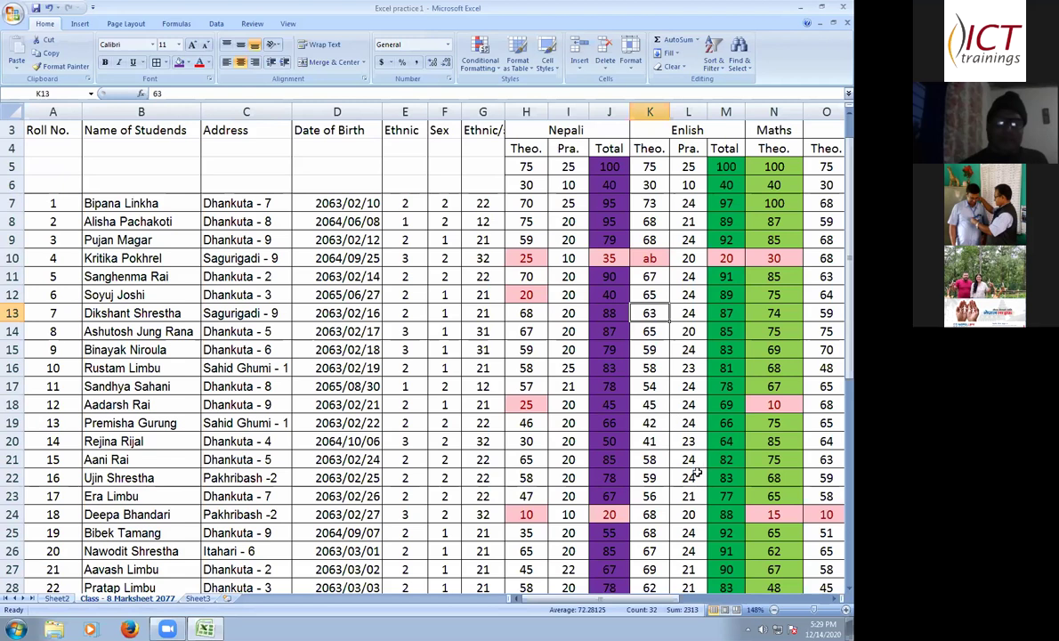
pyautogui.scroll(1, 662, 436)
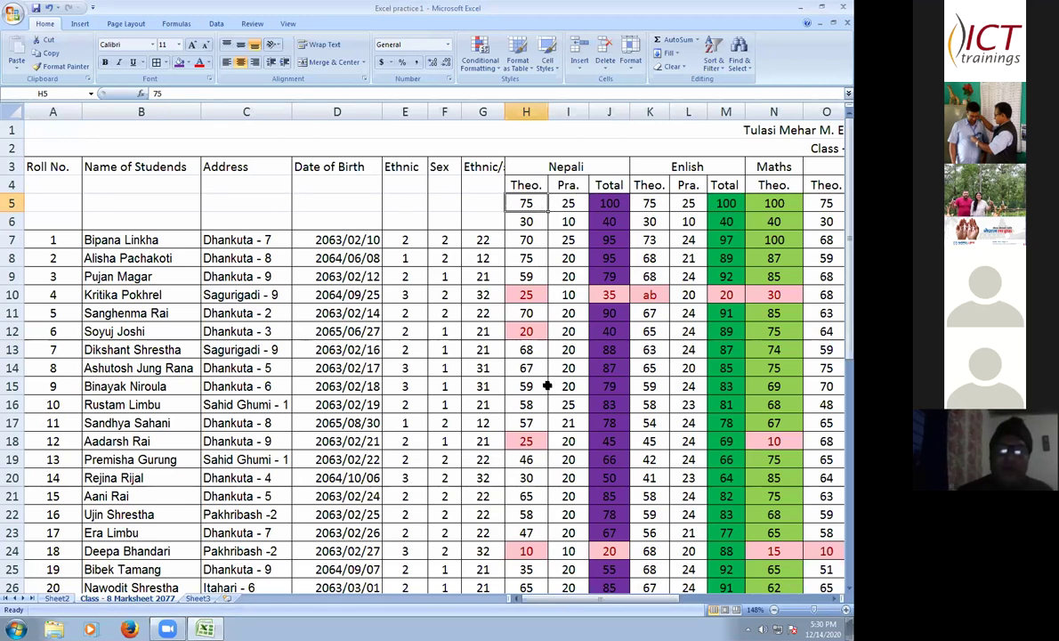
# - Select column H from H5 down past the last student's Nepali theory mark
pyautogui.keyDown('shift'); pyautogui.click(538, 564); pyautogui.keyUp('shift')
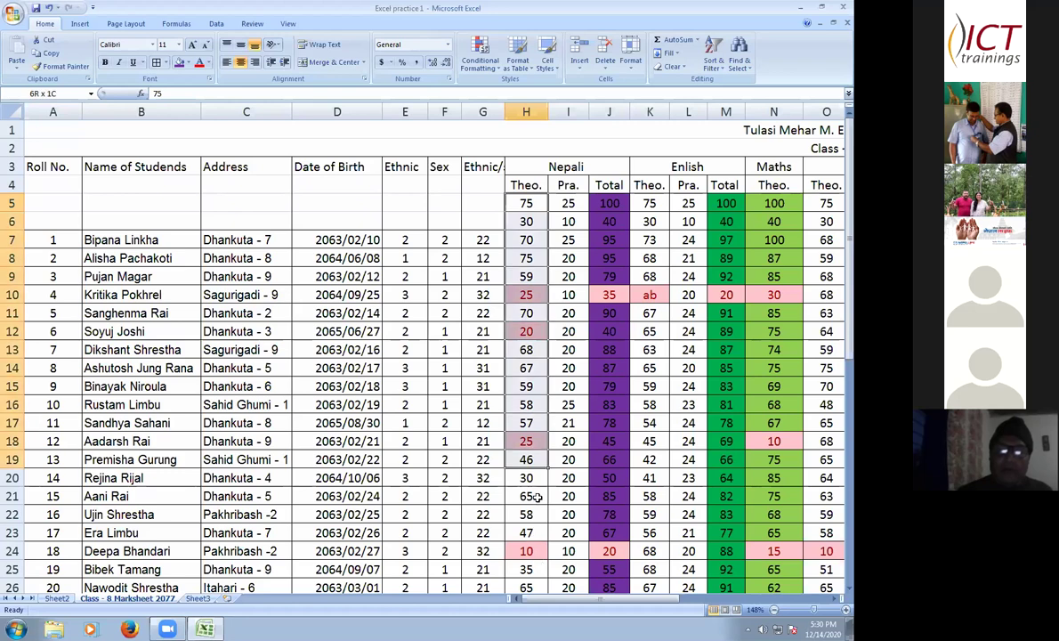
pyautogui.scroll(-3, 538, 497)
pyautogui.moveTo(537, 496); pyautogui.dragTo(532, 492)
pyautogui.scroll(-2, 538, 495)
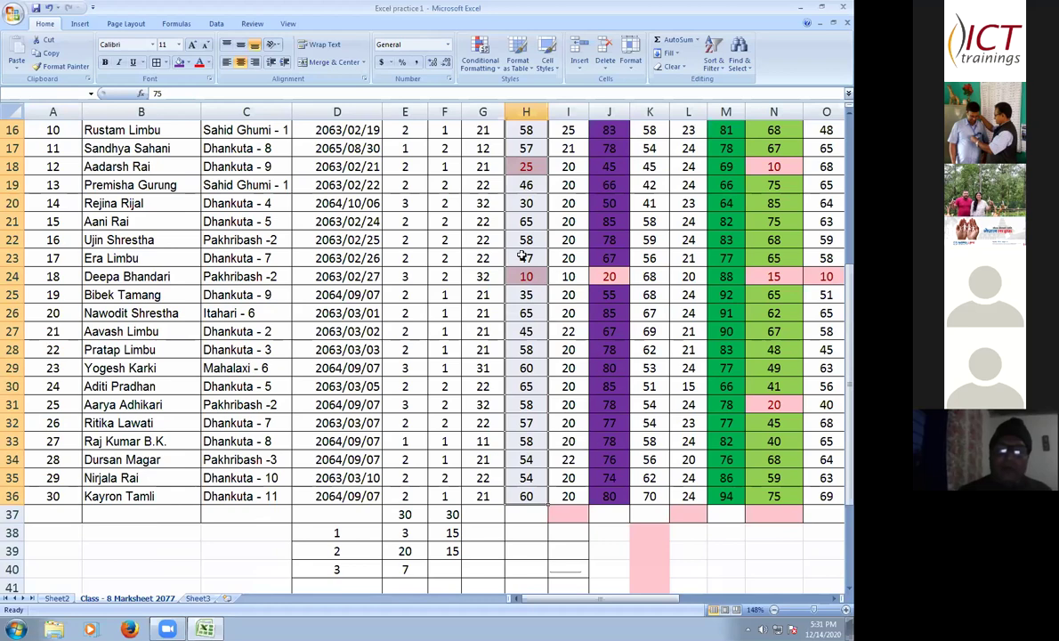
pyautogui.scroll(3, 462, 212)
pyautogui.scroll(2, 43, 27)
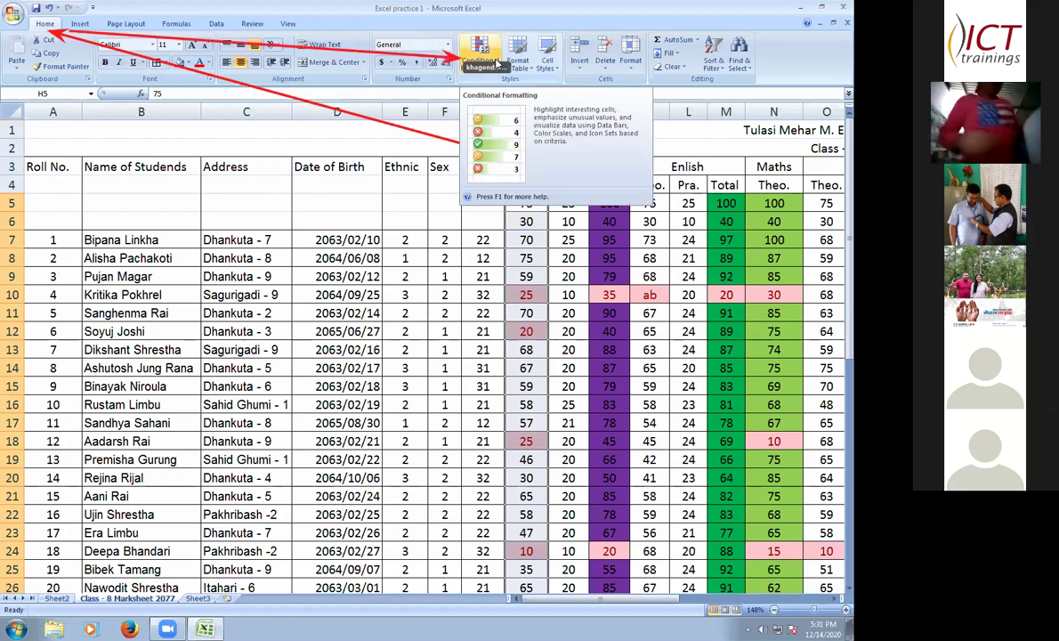
# - Apply a Greater Than 75 rule with Light Red Fill with Dark Red Text to the selected marks
pyautogui.click(497, 62)
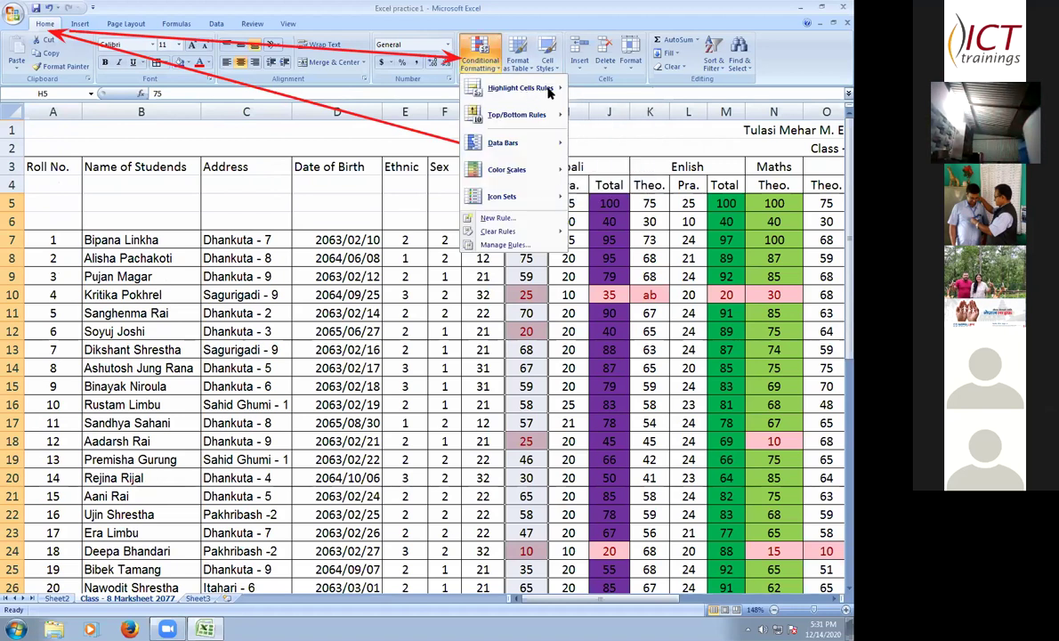
pyautogui.moveTo(549, 92)
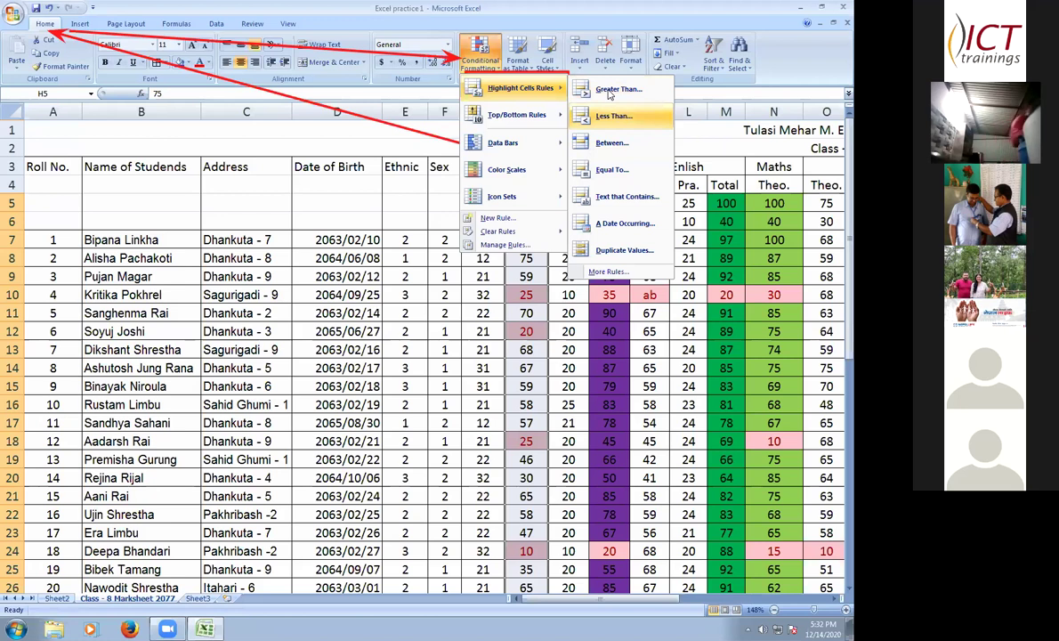
pyautogui.press('Return')
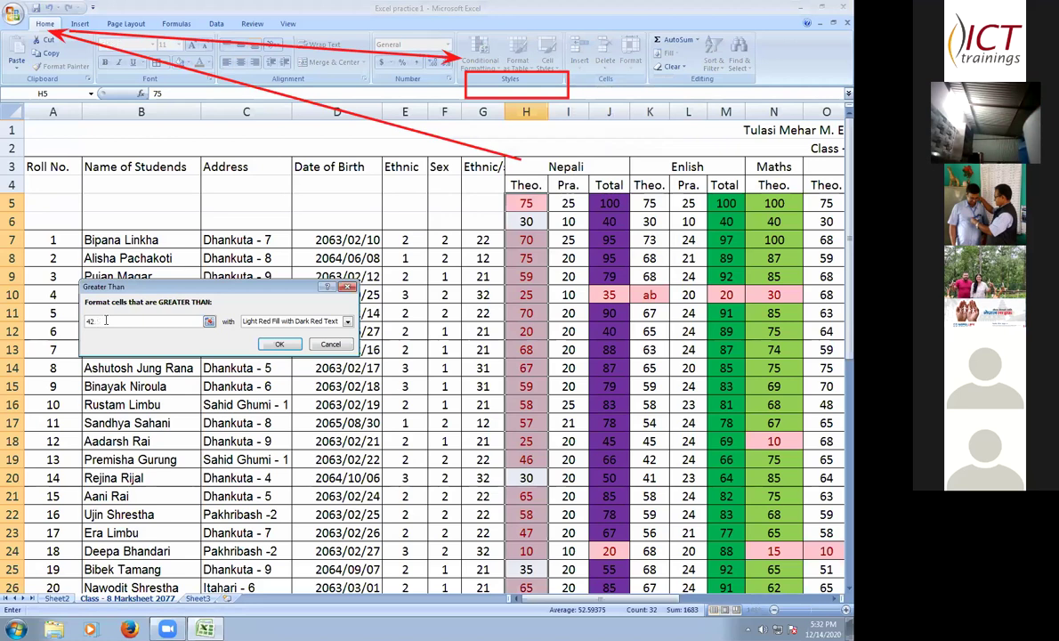
pyautogui.press('BackSpace')
pyautogui.press('BackSpace')
pyautogui.write('75')
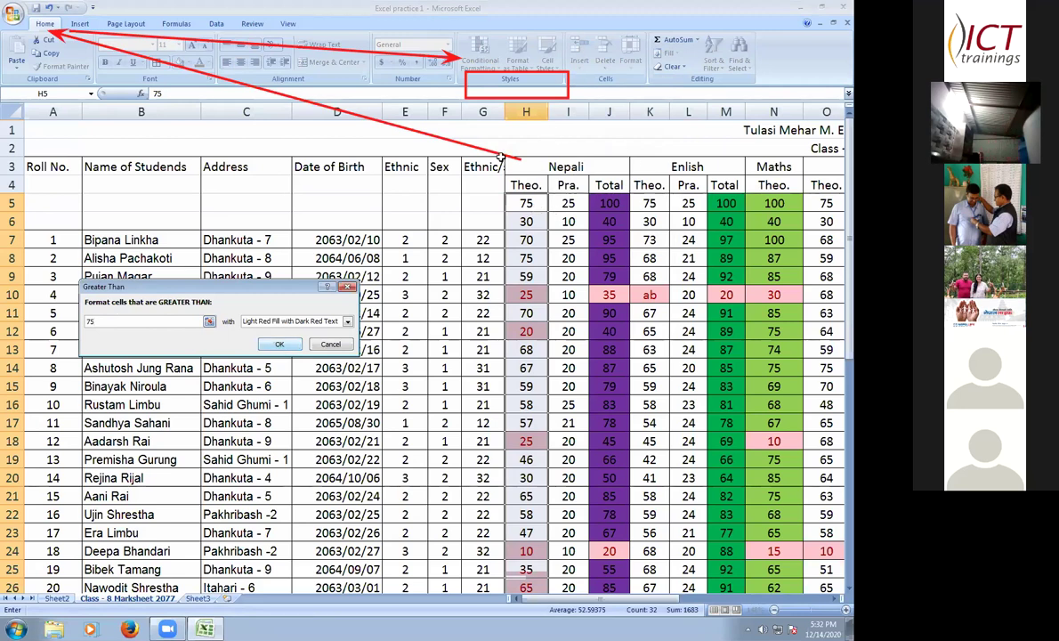
pyautogui.press('Return')
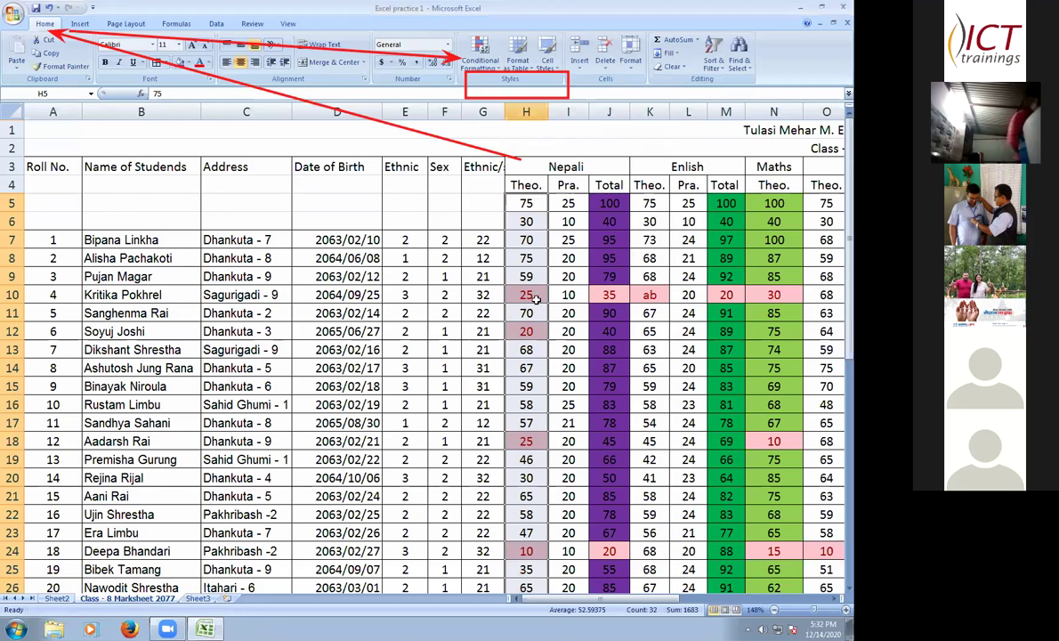
# - Add a Less Than 30 rule with Light Red Fill and Dark Red Text to the Nepali theory marks
pyautogui.click(481, 58)
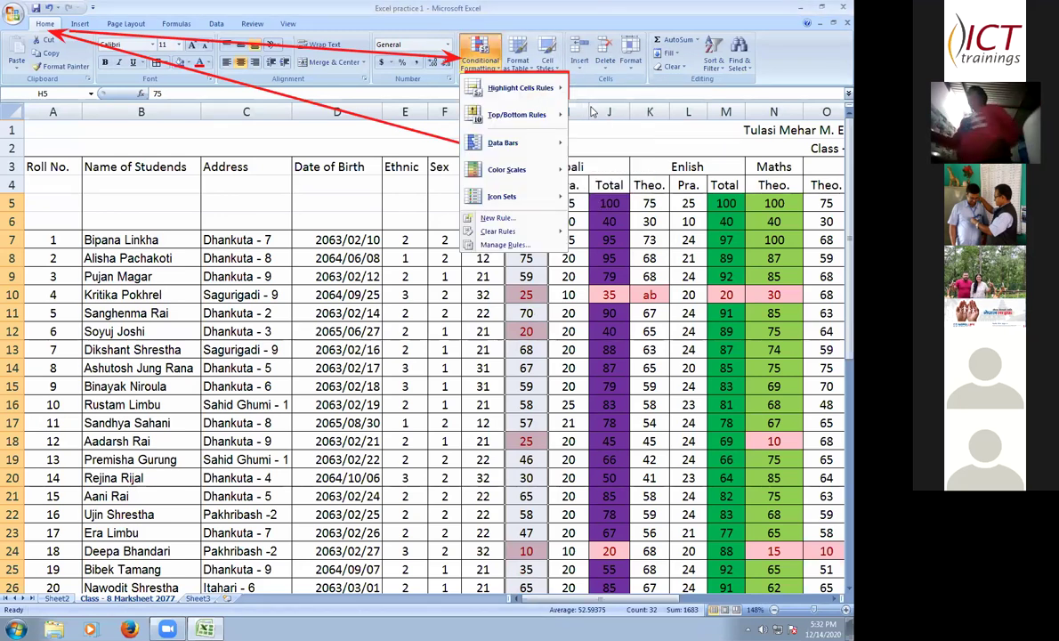
pyautogui.moveTo(521, 87)
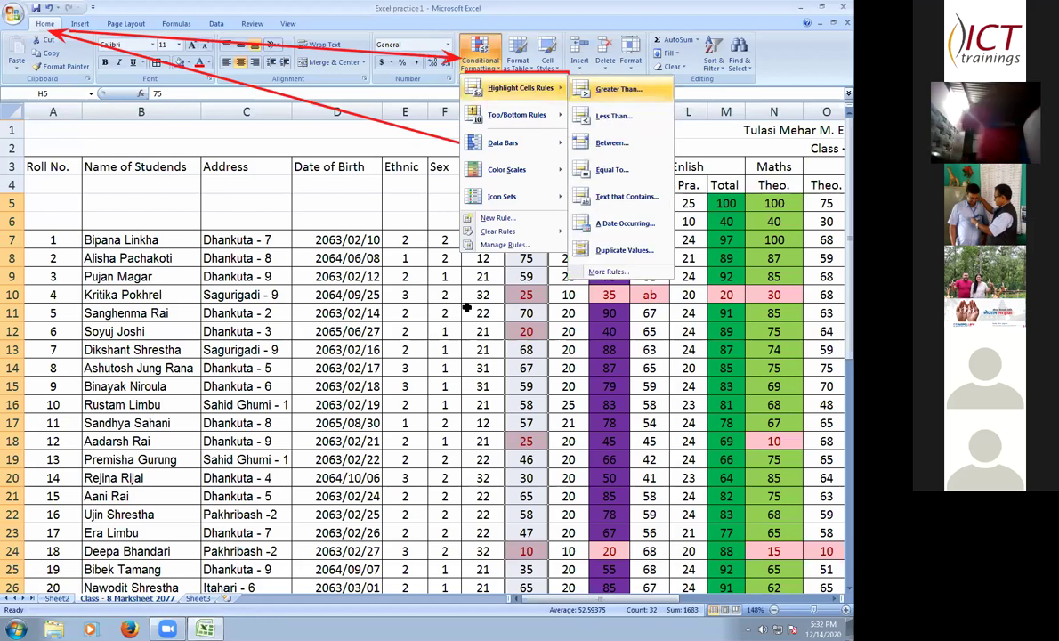
pyautogui.click(614, 115)
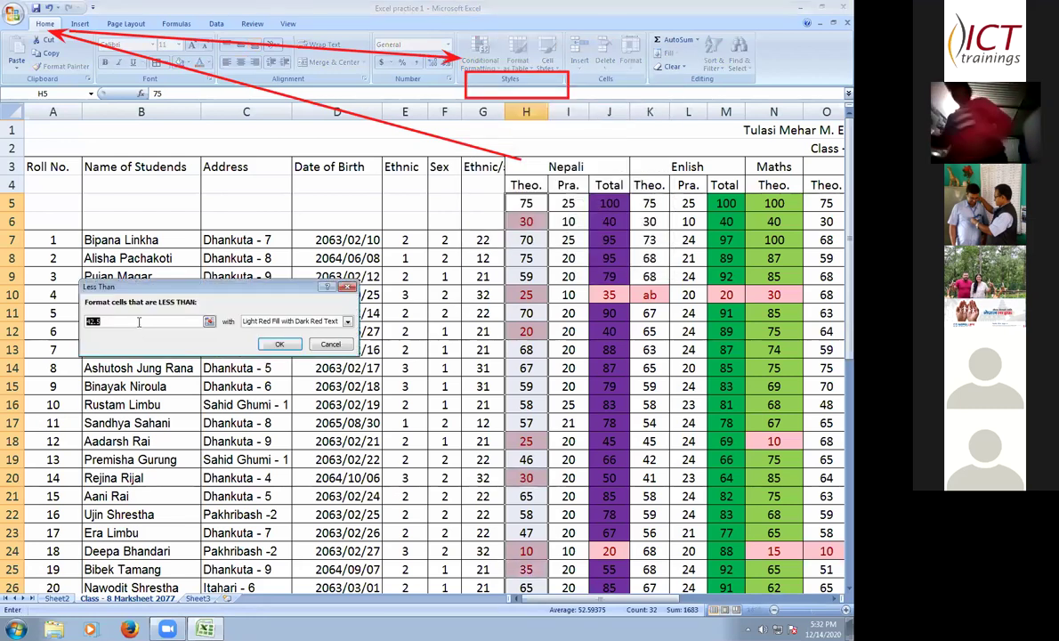
pyautogui.write('42.')
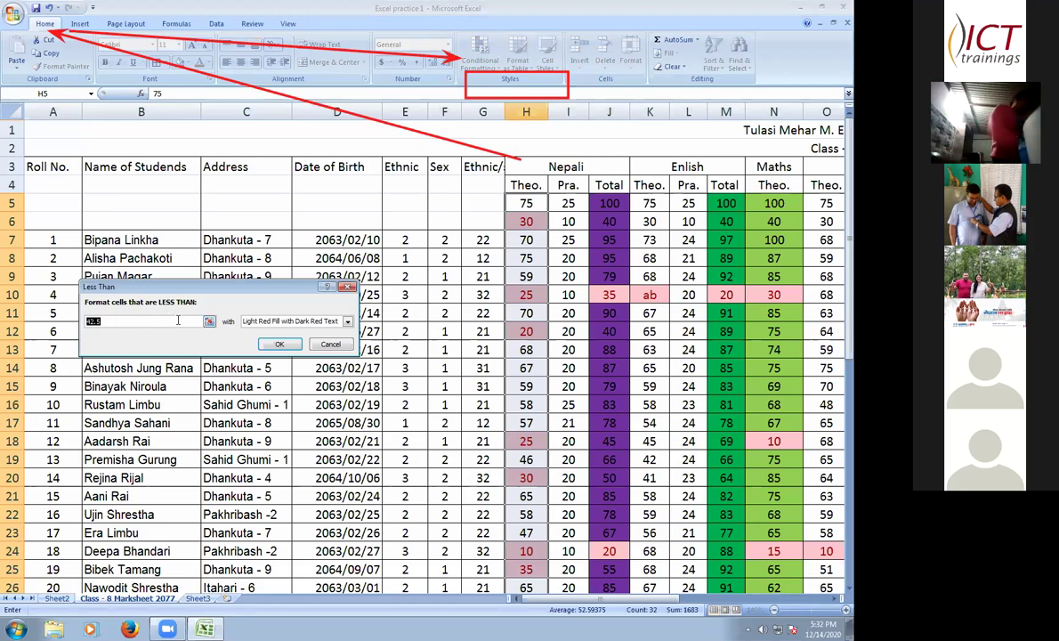
pyautogui.press('BackSpace')
pyautogui.press('BackSpace')
pyautogui.press('BackSpace')
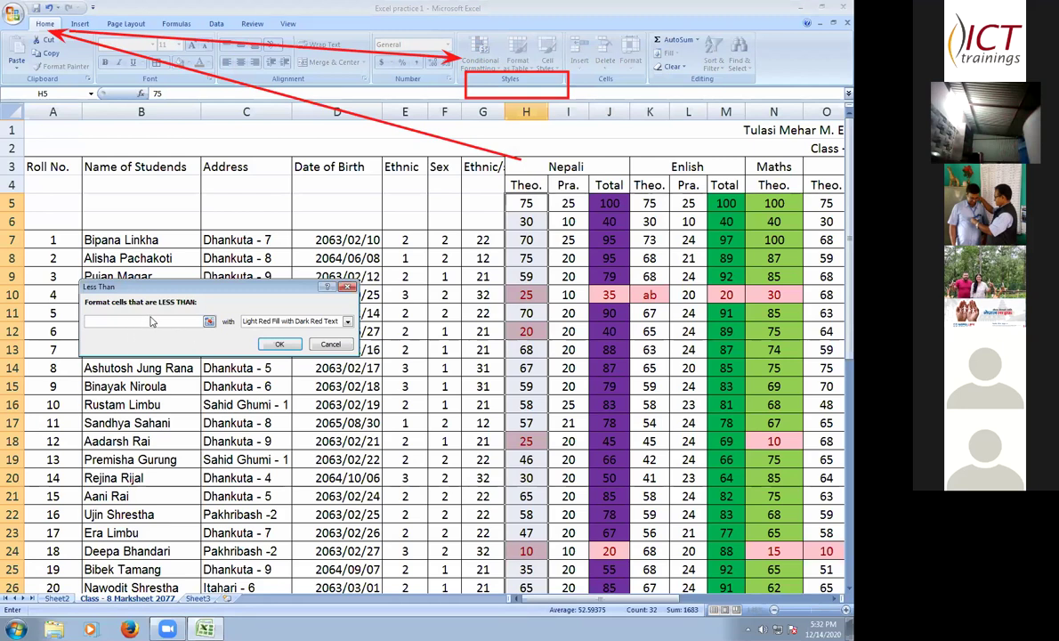
pyautogui.write('30')
pyautogui.press('Return')
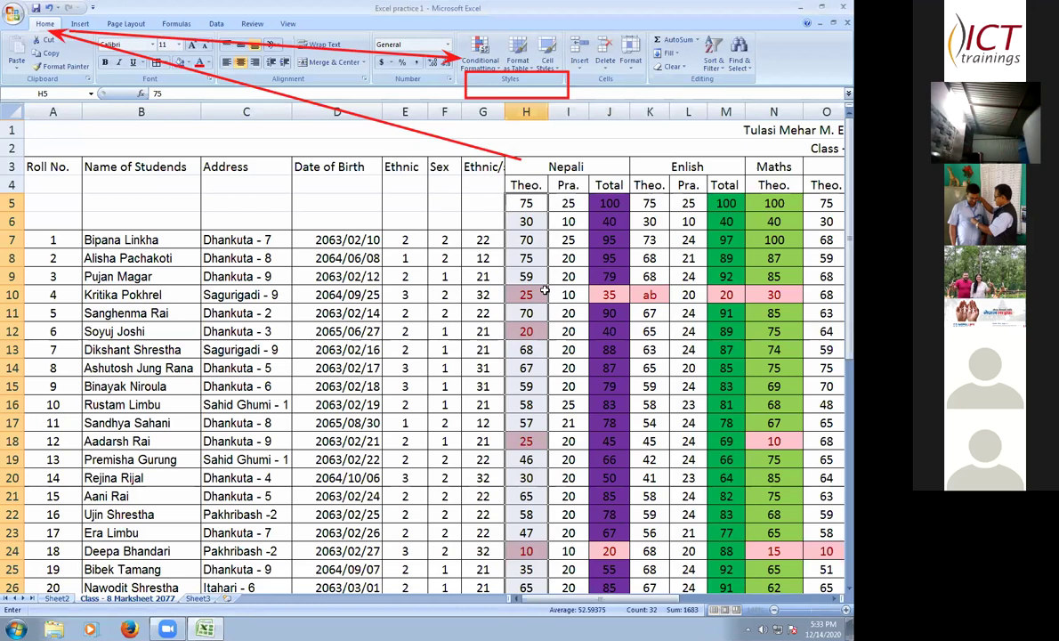
# - Enter 21 as the Nepali theory mark in H9 to test the low-mark highlight
pyautogui.click(488, 277)
pyautogui.click(485, 293)
pyautogui.click(525, 277)
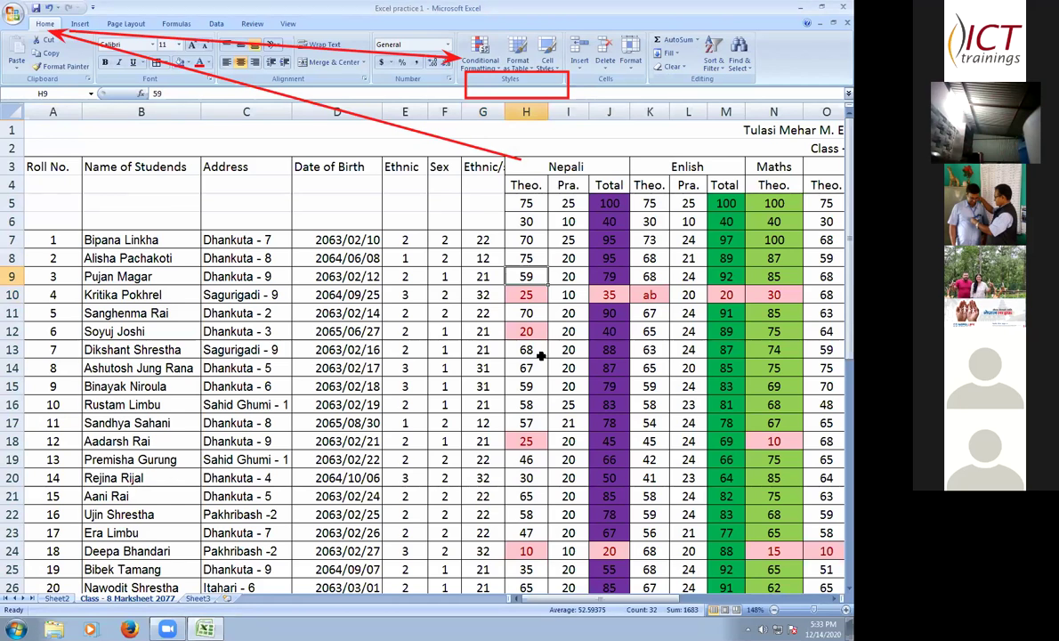
pyautogui.write('21')
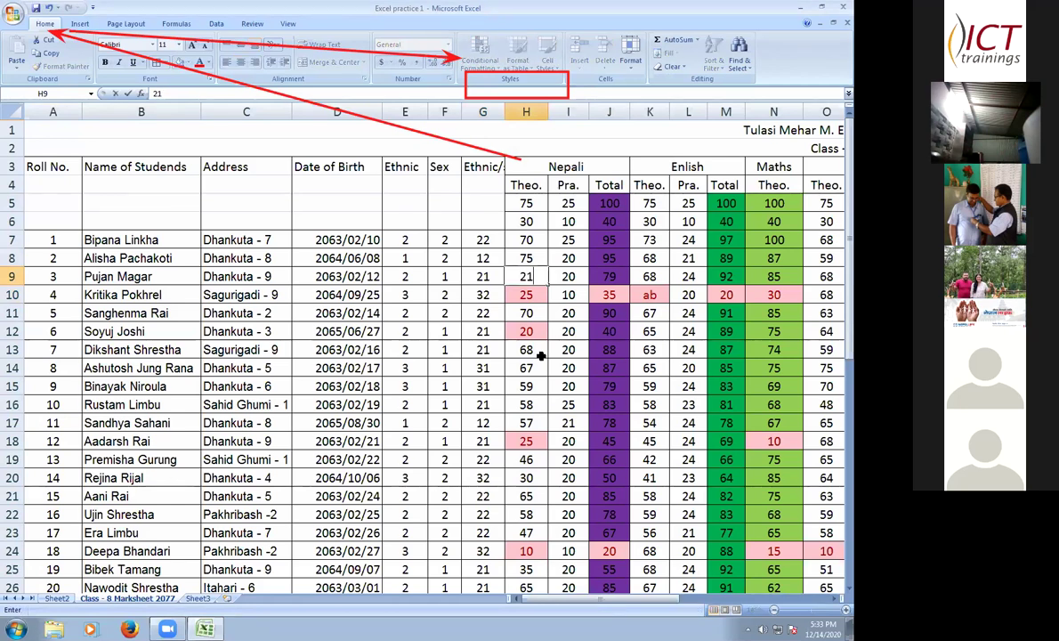
pyautogui.press('Return')
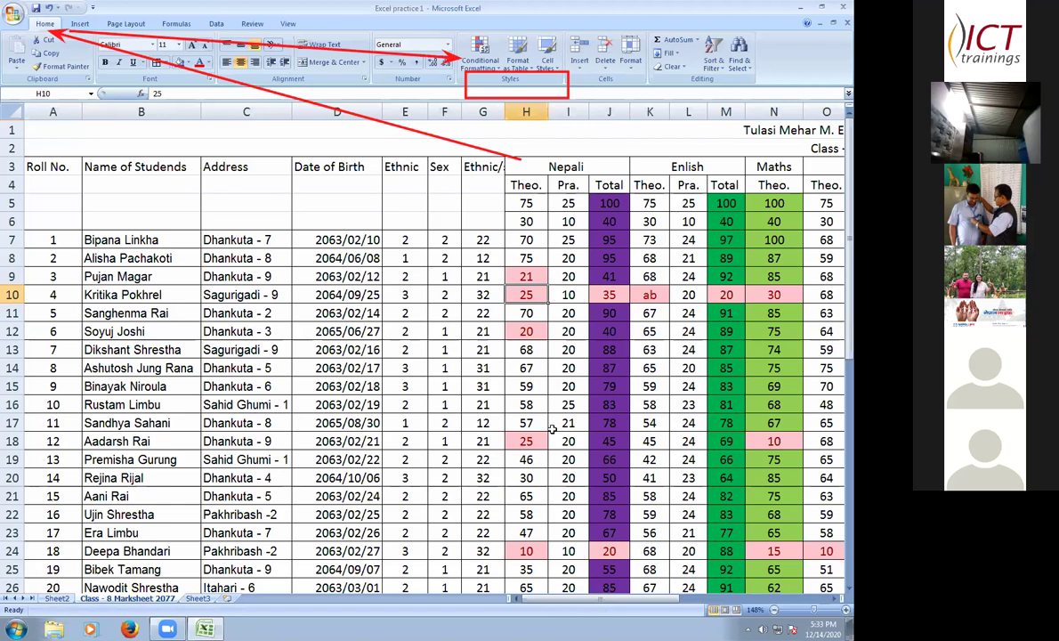
# - Enter 90 in H14, then correct it to 68
pyautogui.click(525, 368)
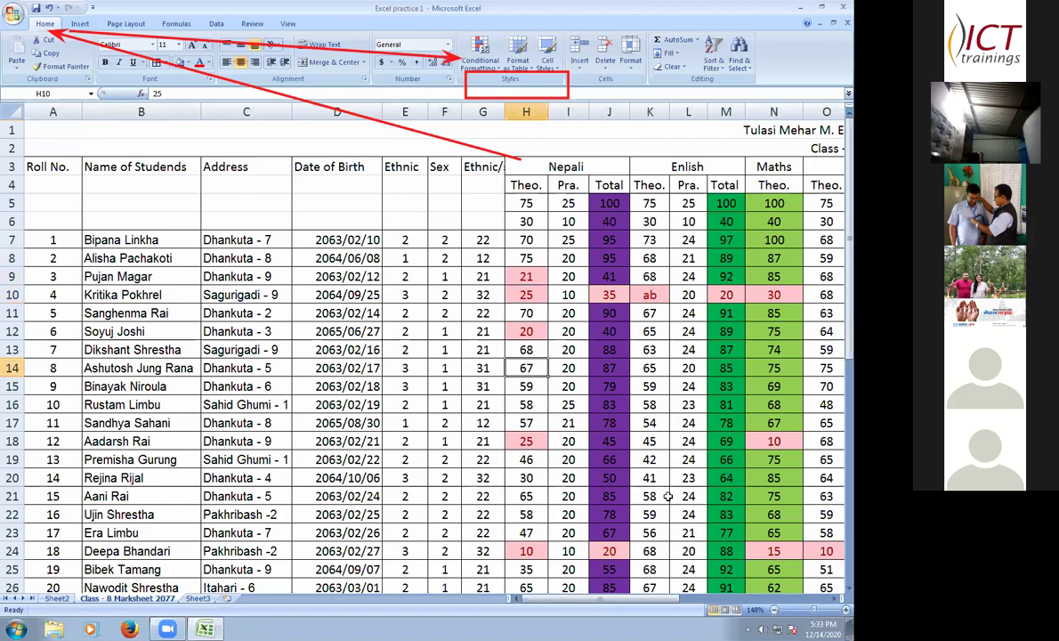
pyautogui.write('90')
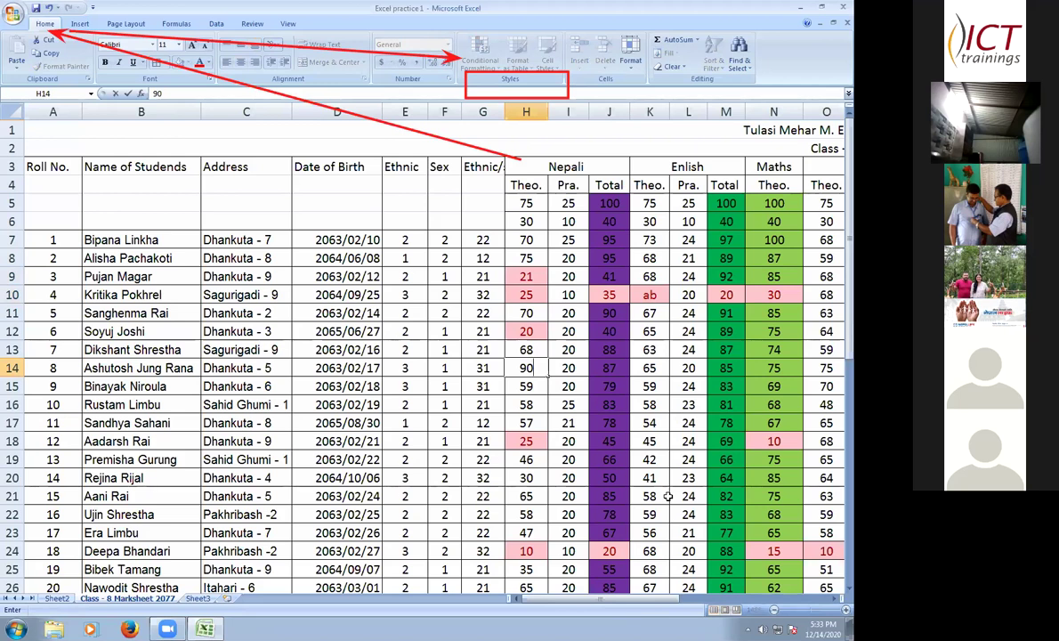
pyautogui.press('Return')
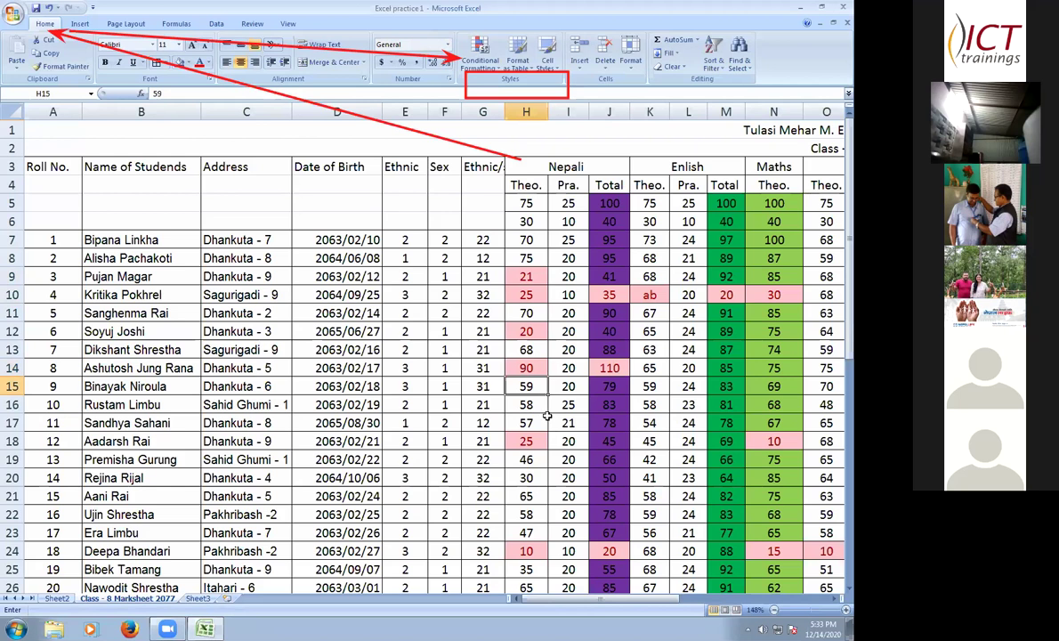
pyautogui.press('Up')
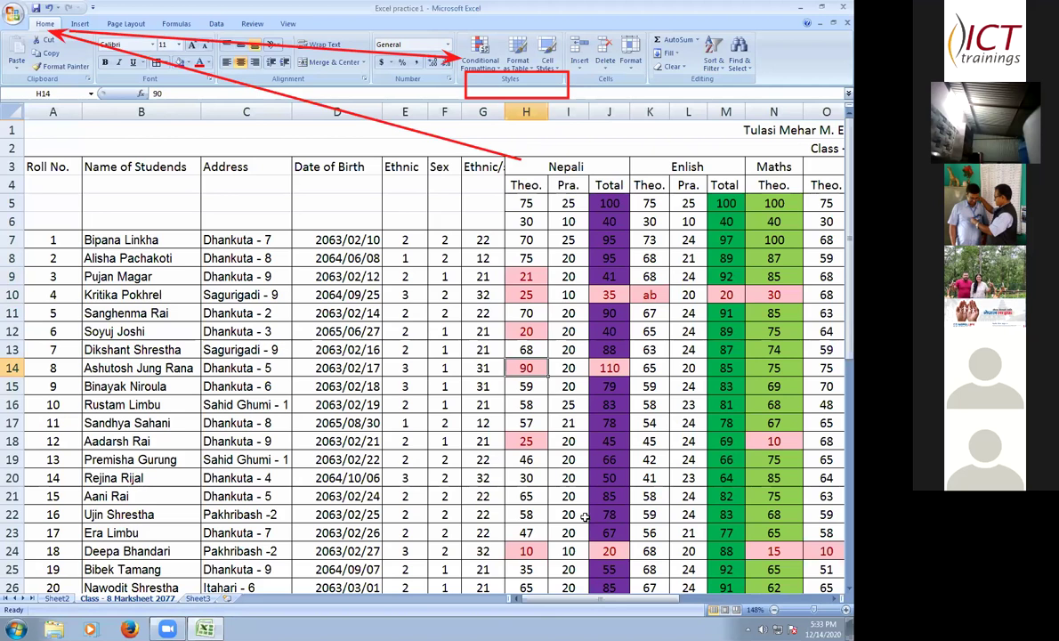
pyautogui.write('68')
pyautogui.press('Return')
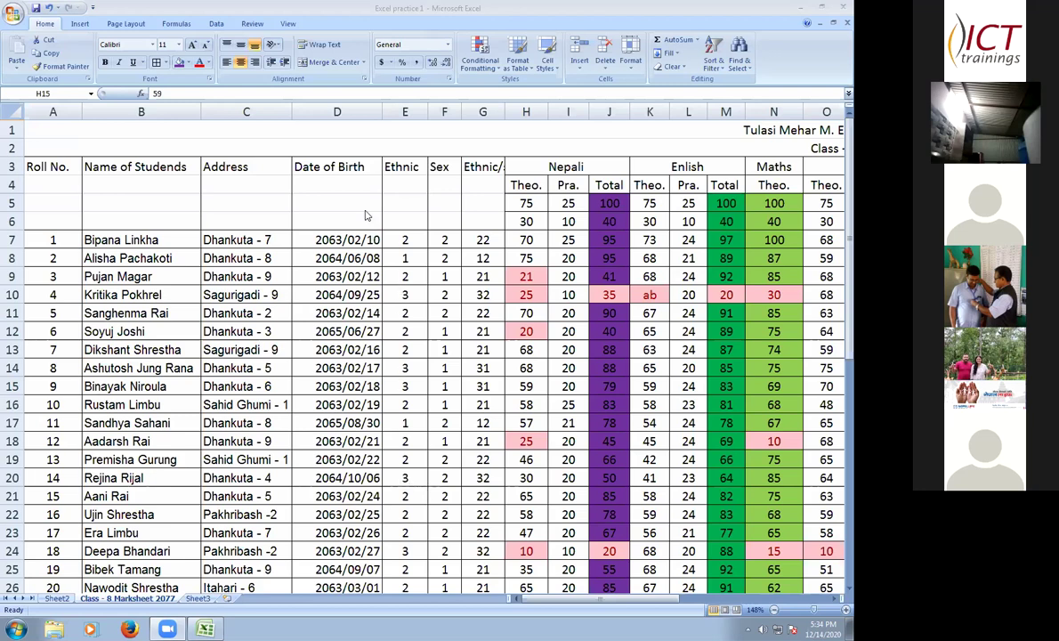
pyautogui.scroll(-9, 365, 215)
pyautogui.scroll(2, 496, 428)
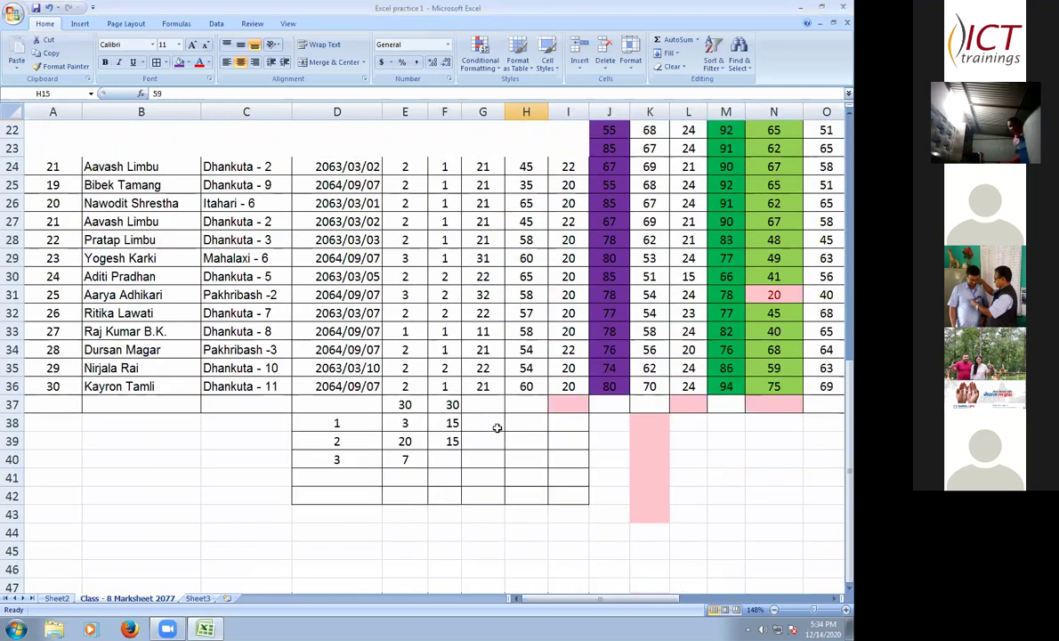
pyautogui.scroll(1, 496, 428)
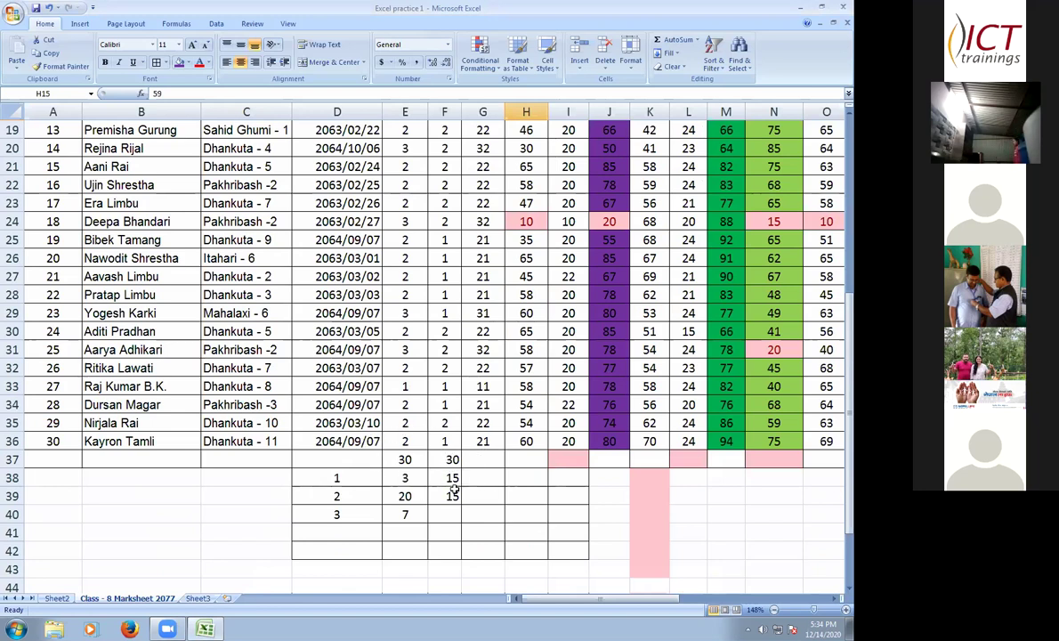
pyautogui.scroll(3, 454, 498)
pyautogui.scroll(-3, 451, 534)
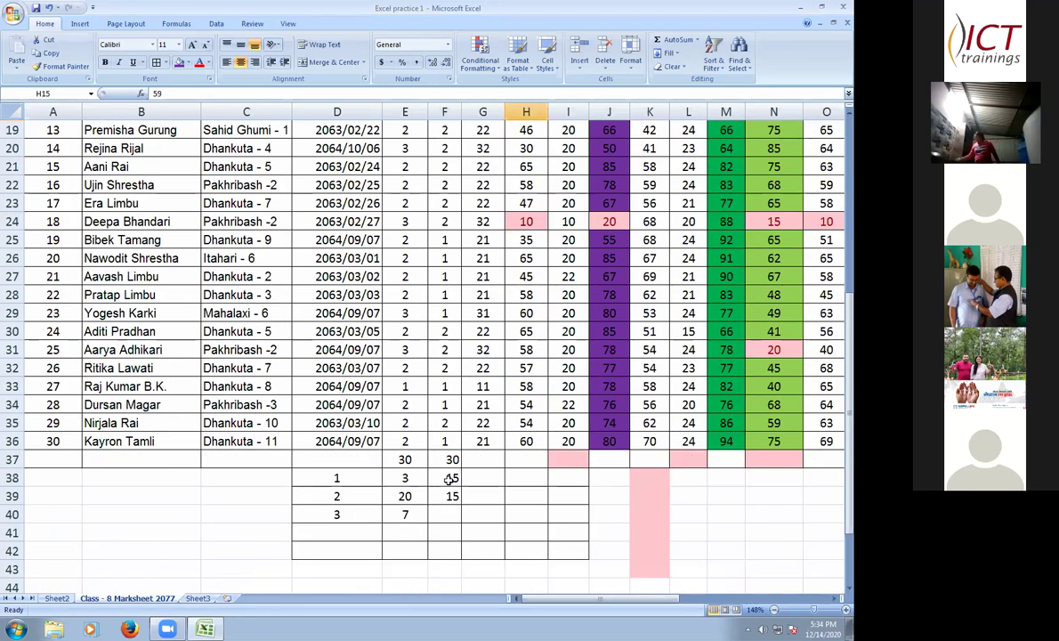
pyautogui.click(452, 478)
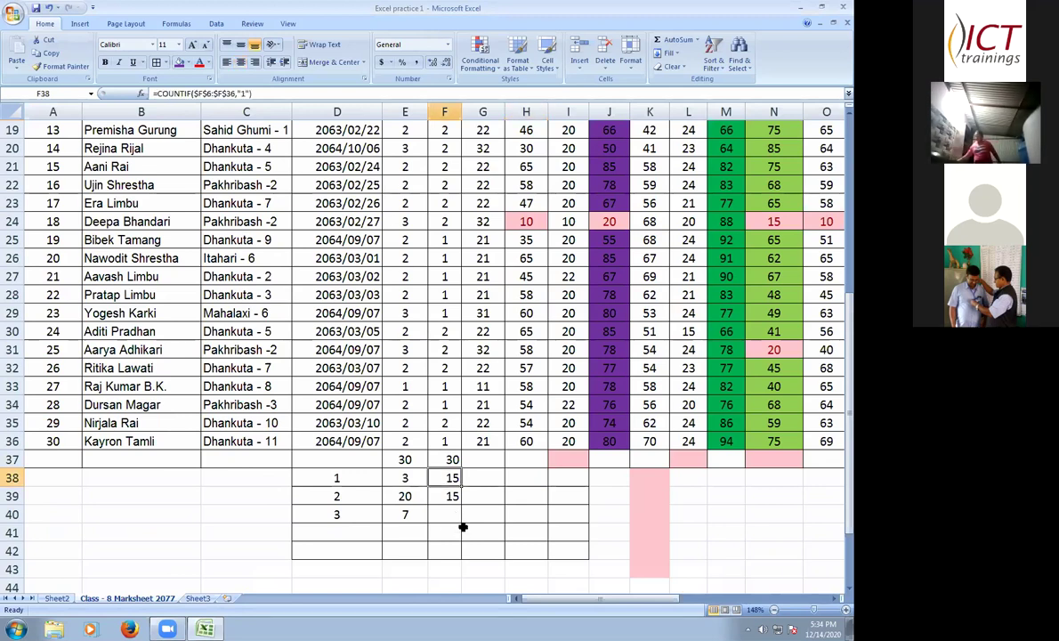
pyautogui.scroll(6, 473, 505)
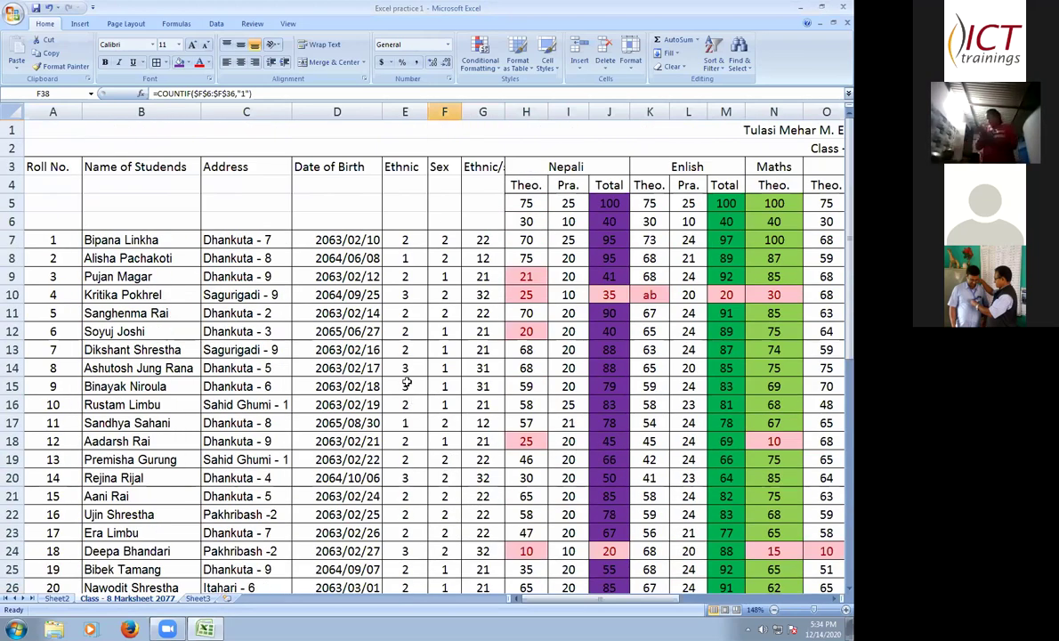
pyautogui.scroll(-1, 409, 391)
pyautogui.scroll(1, 406, 383)
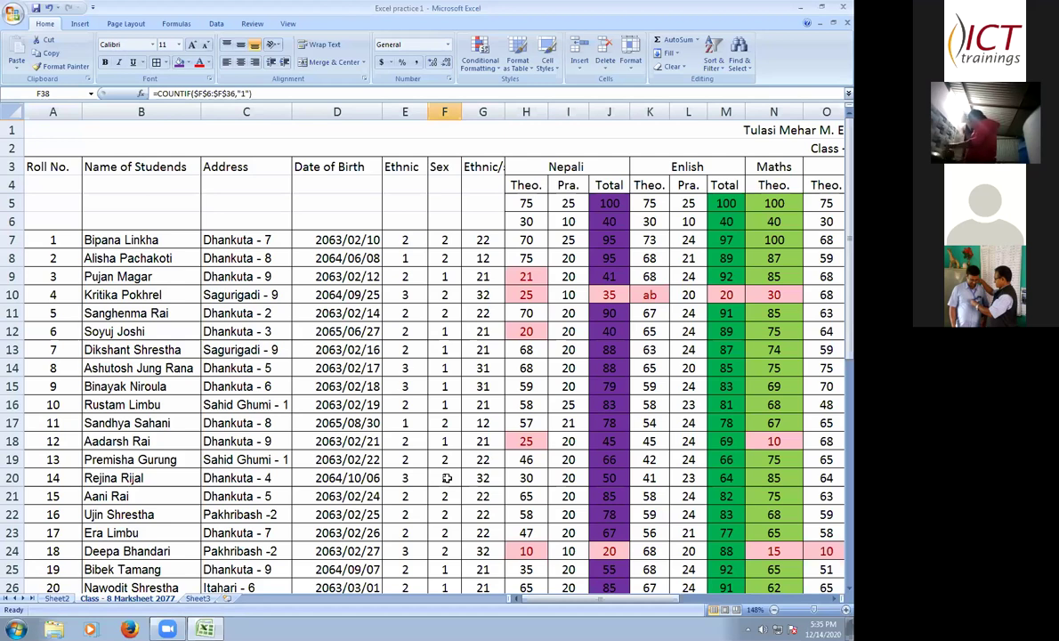
pyautogui.scroll(-1, 447, 478)
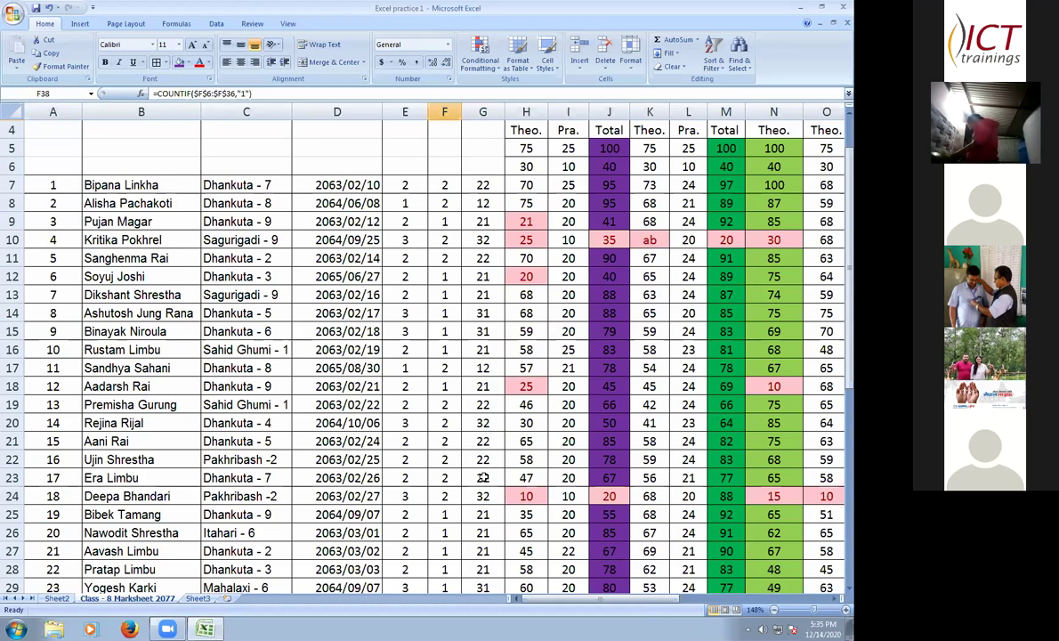
pyautogui.scroll(-1, 483, 478)
pyautogui.scroll(-1, 483, 478)
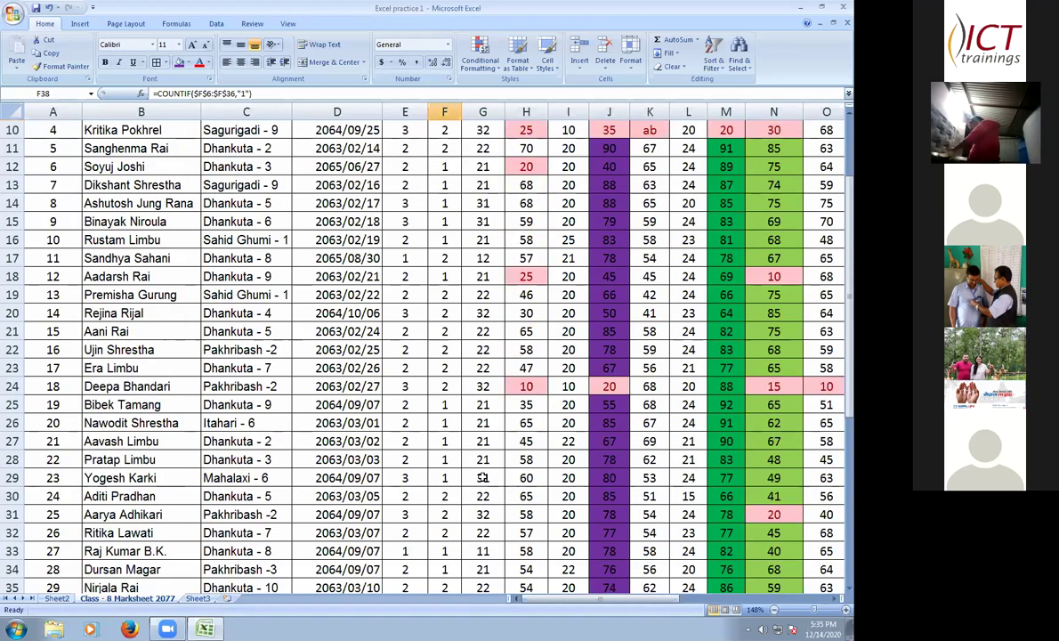
pyautogui.scroll(-1, 498, 489)
pyautogui.scroll(-2, 502, 492)
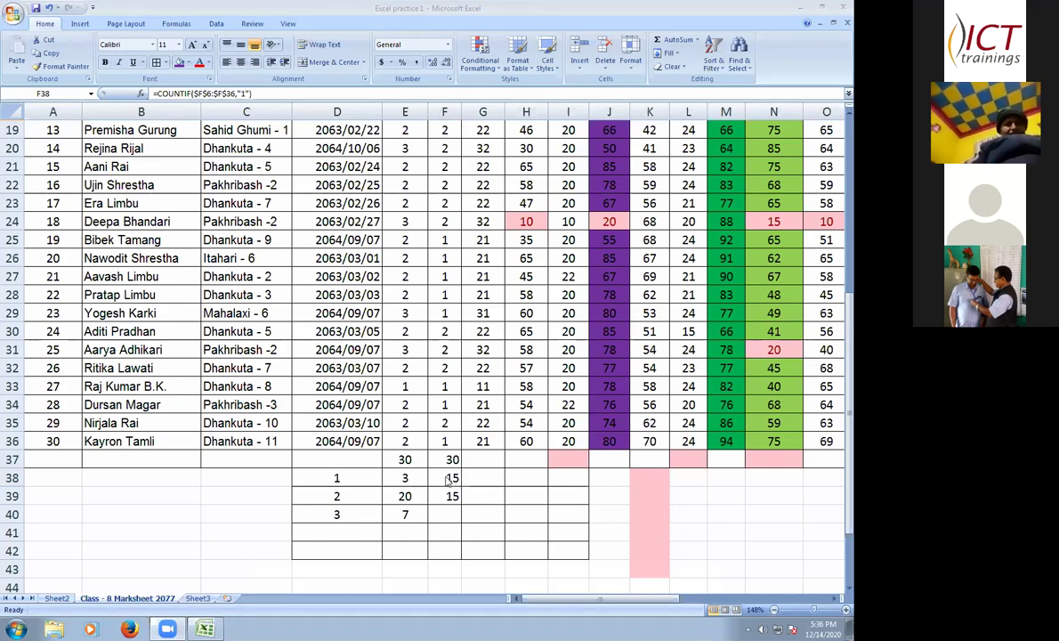
# - Clear the old counts in F38:G39
pyautogui.click(454, 481)
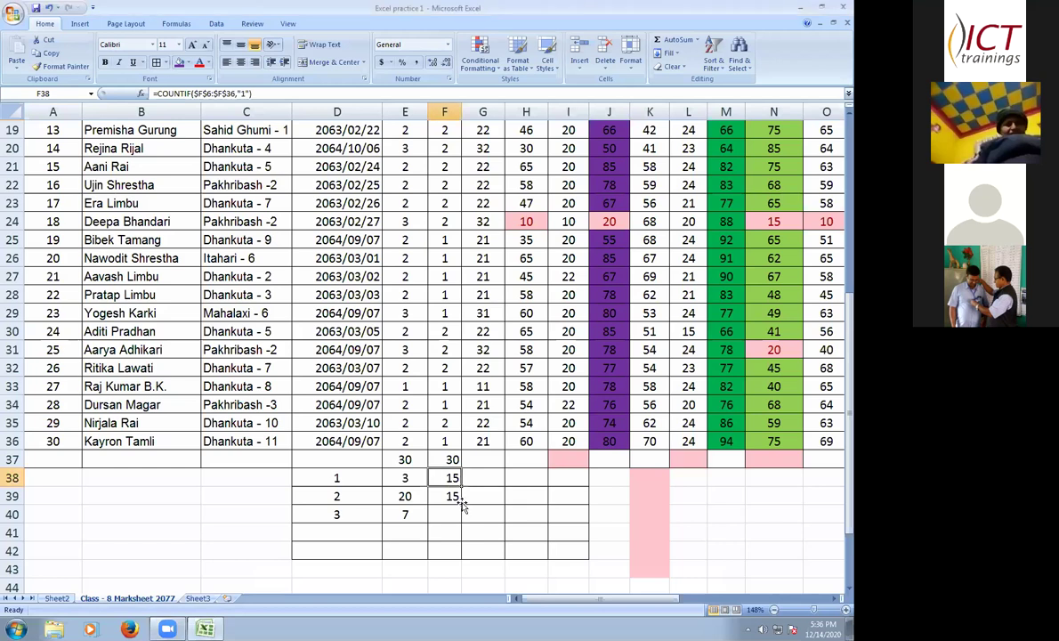
pyautogui.moveTo(449, 479); pyautogui.dragTo(485, 496)
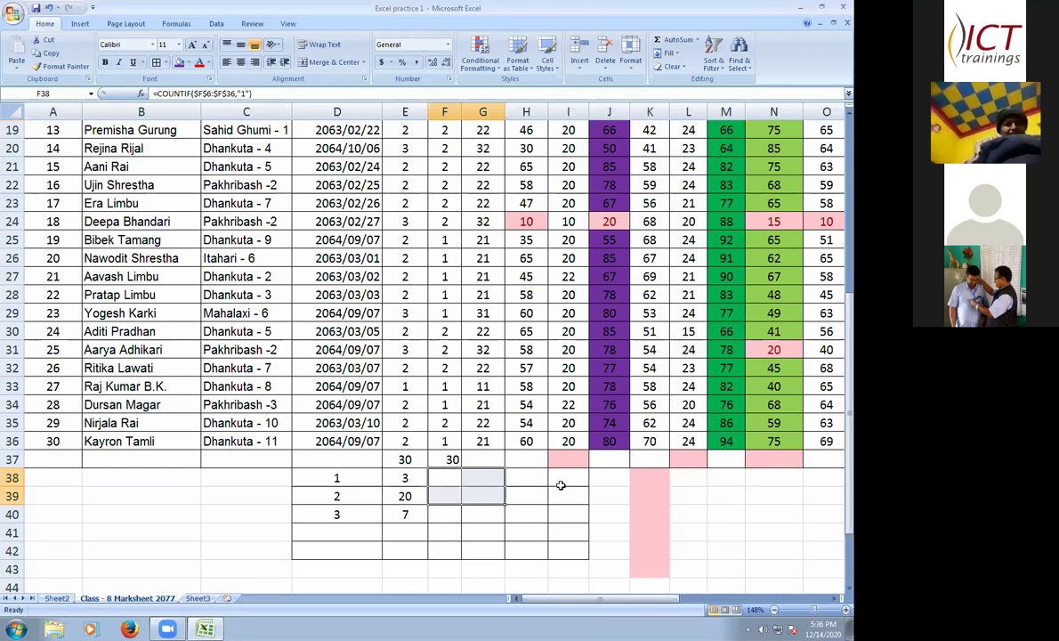
pyautogui.hotkey('ctrl', 'z')
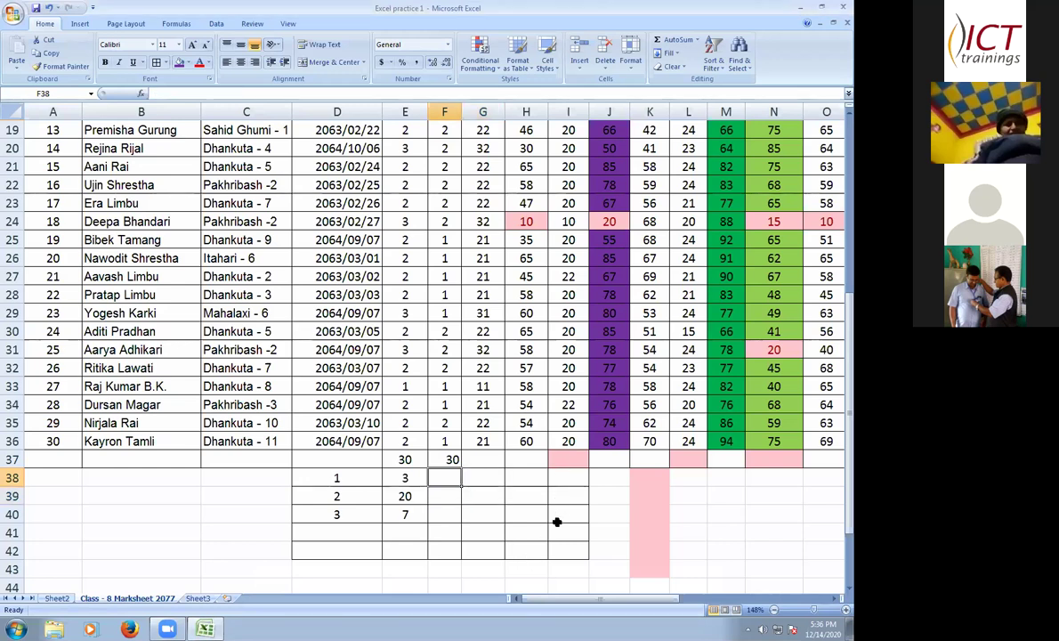
# - Type =countif(f7:f36,"1") into F38
pyautogui.write('=')
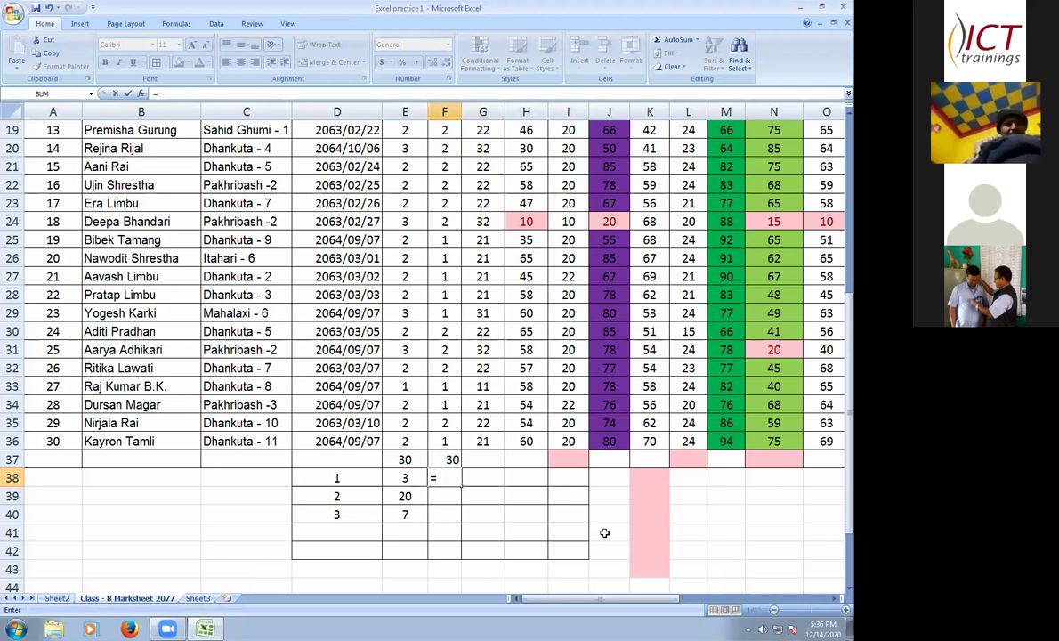
pyautogui.write('countif')
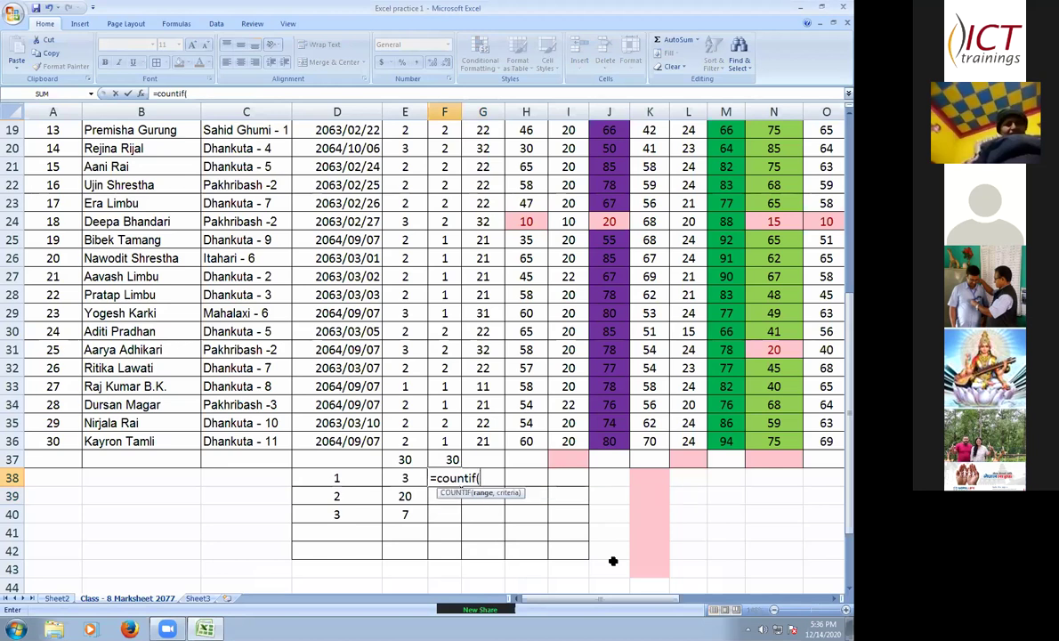
pyautogui.write('(')
pyautogui.scroll(1, 425, 210)
pyautogui.scroll(5, 432, 200)
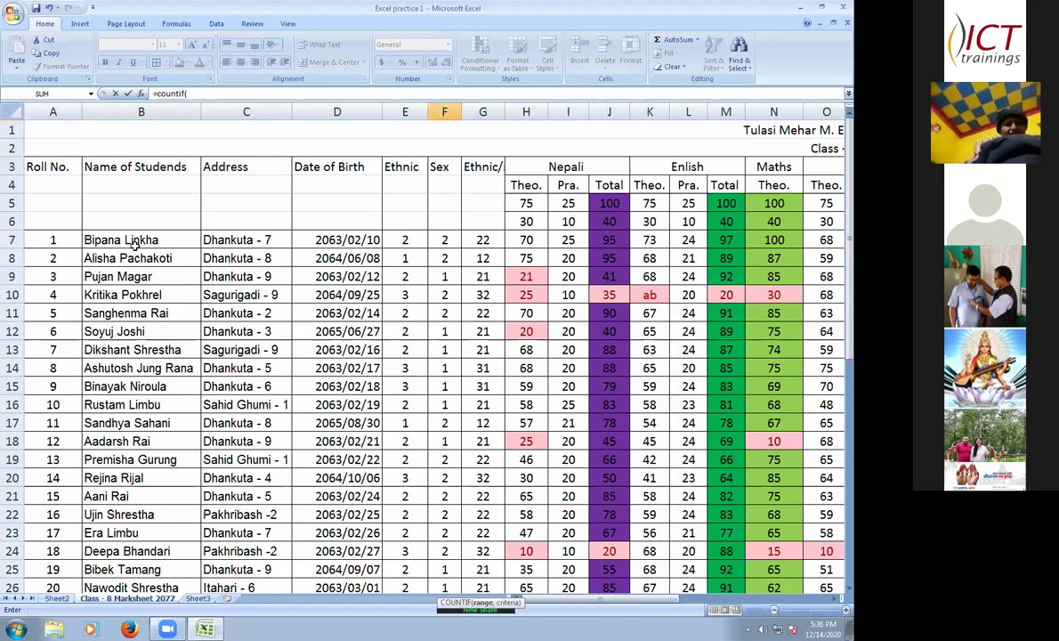
pyautogui.scroll(-6, 383, 393)
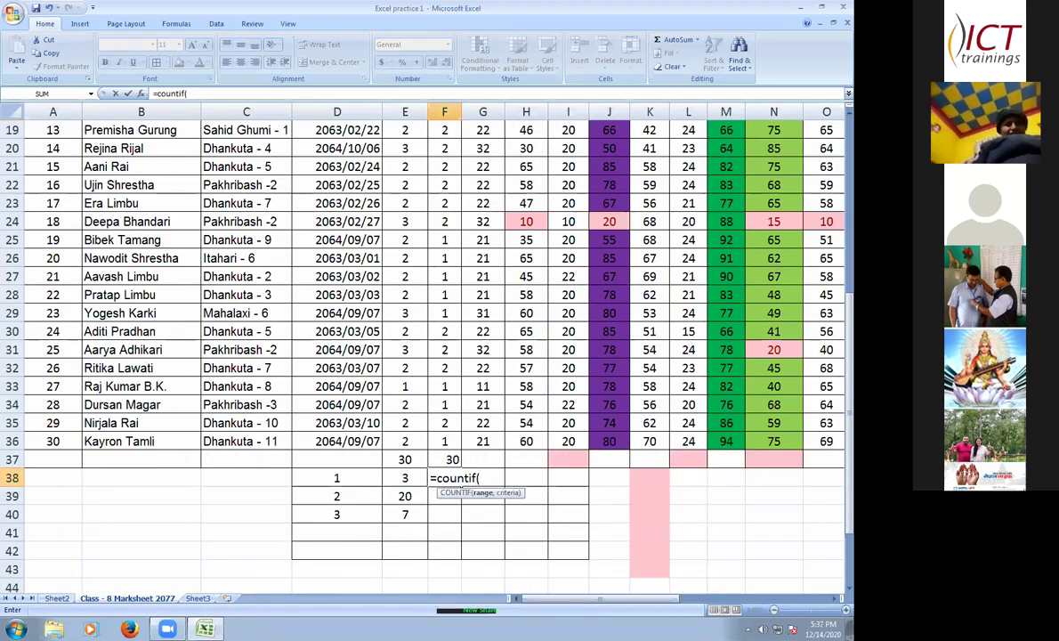
pyautogui.write('f7')
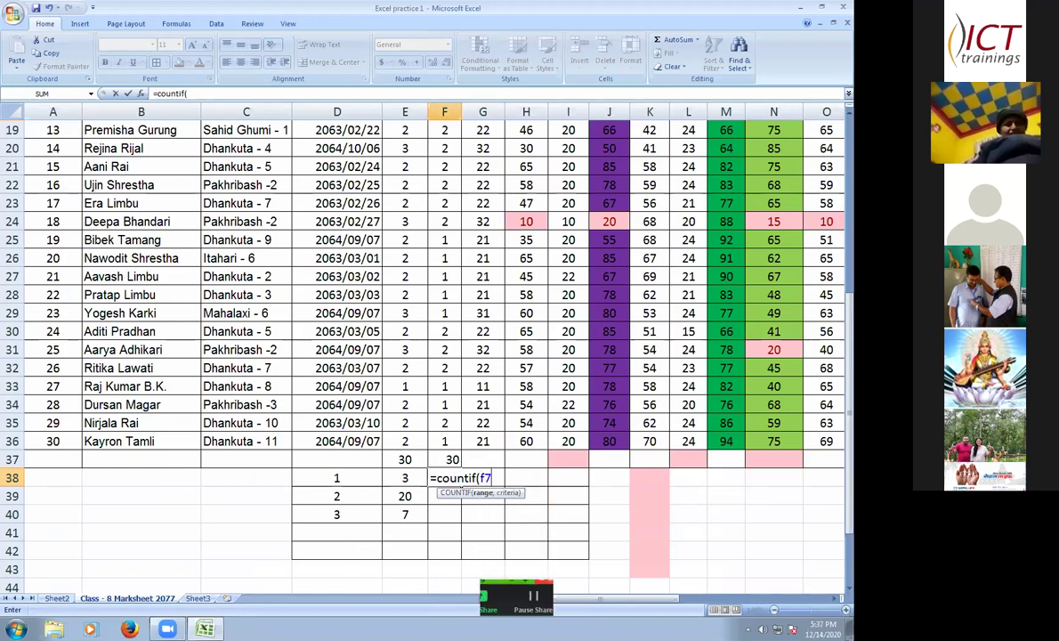
pyautogui.write(':')
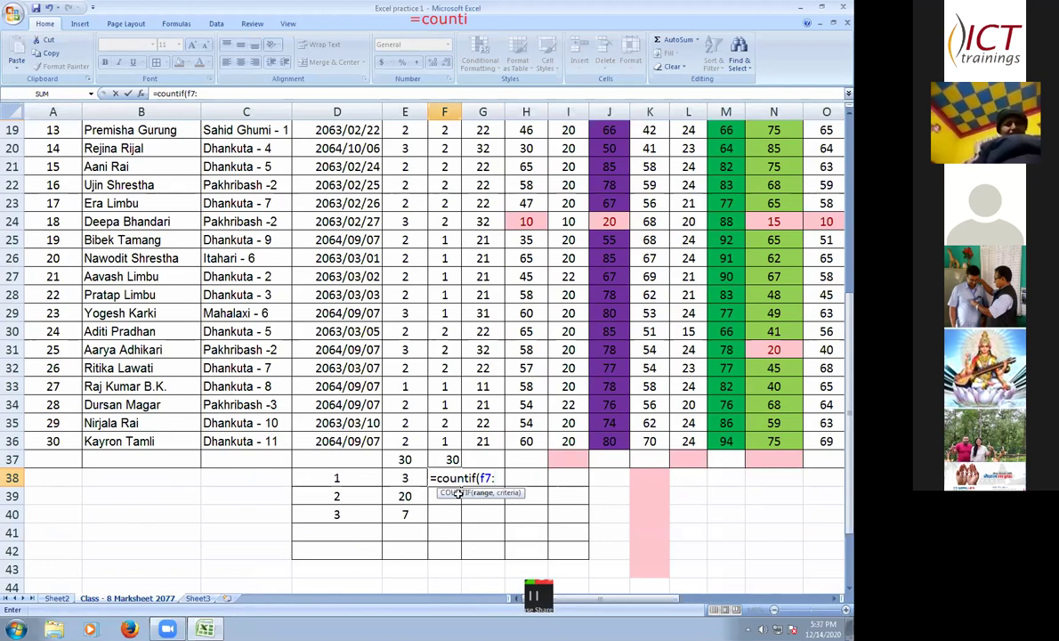
pyautogui.write('f3')
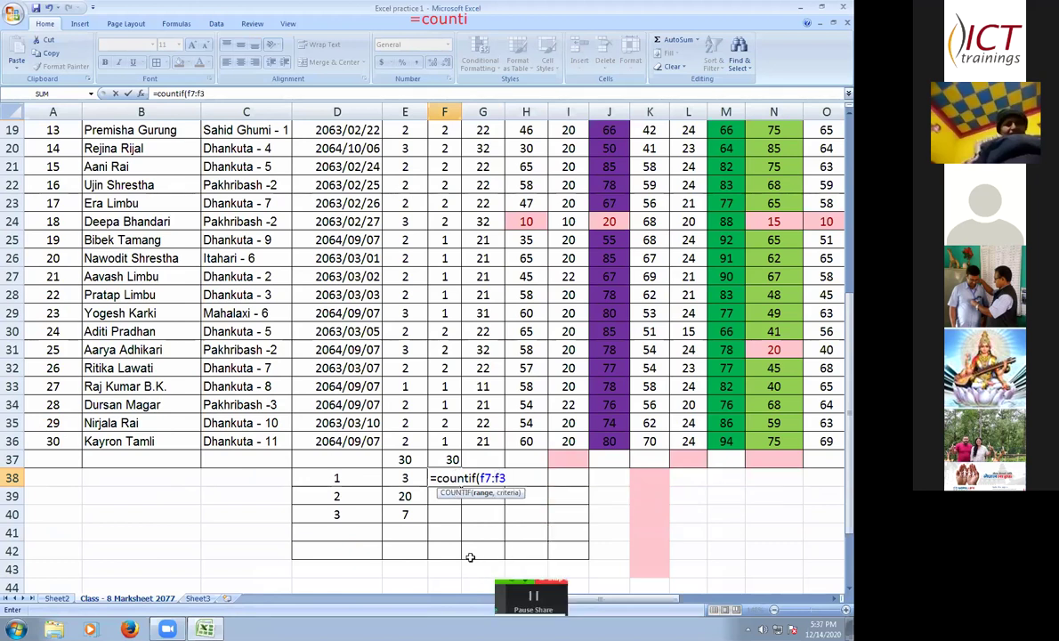
pyautogui.write('6,"')
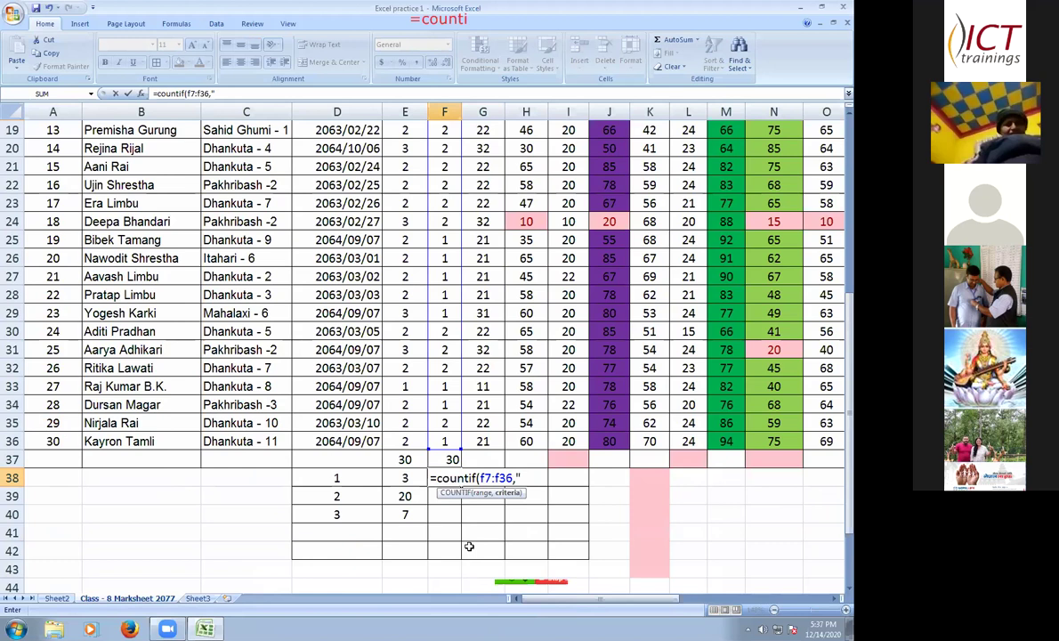
pyautogui.write('1')
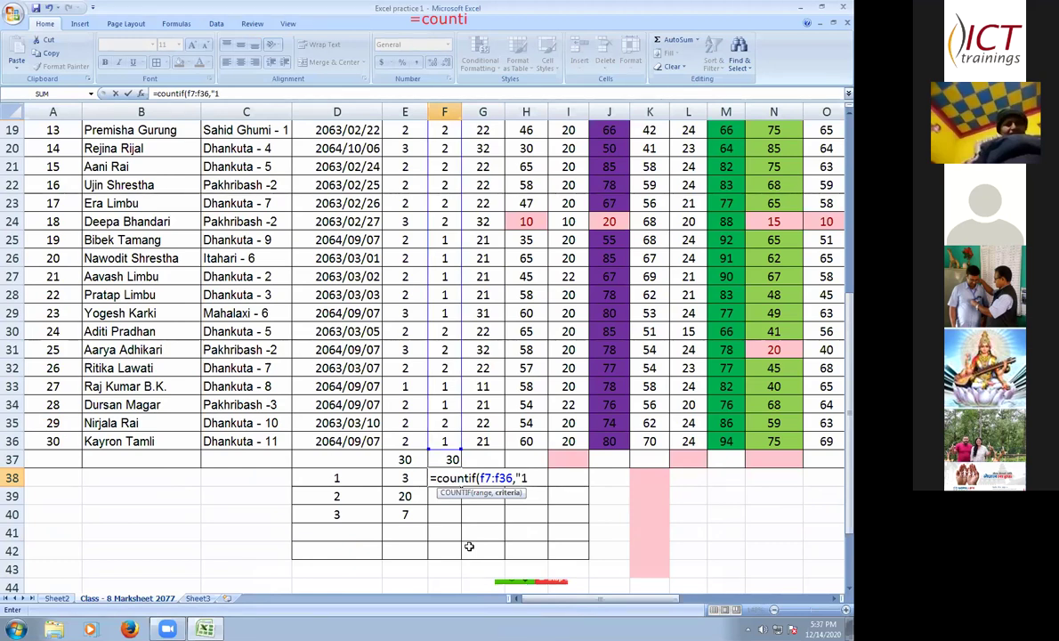
pyautogui.write('")')
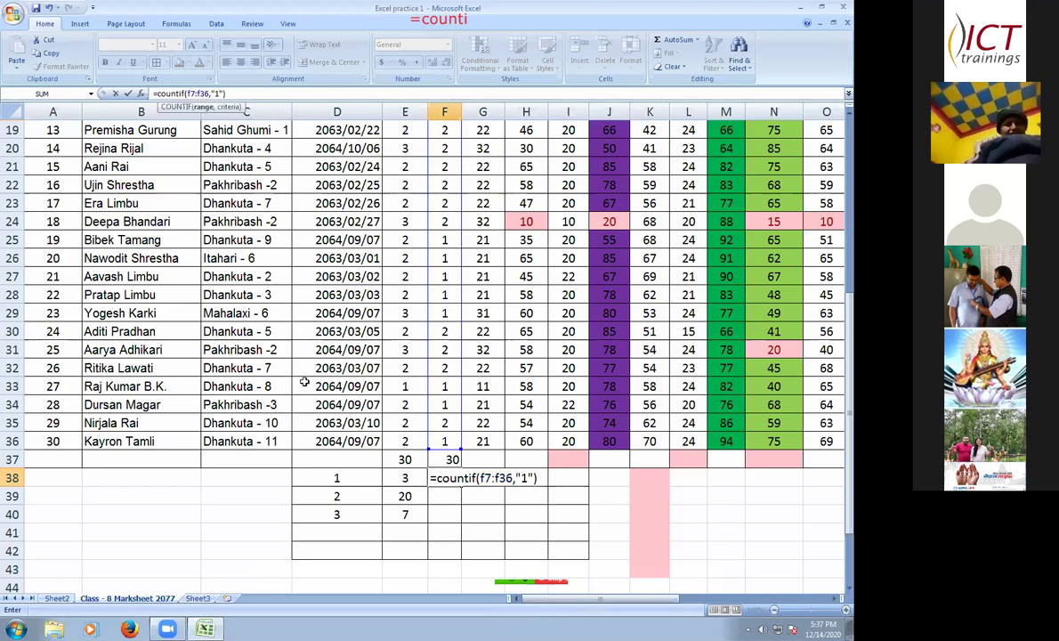
# - Make the COUNTIF range absolute as $F$7:$F$36 and commit it, returning 15 in F38
pyautogui.click(192, 94)
pyautogui.press('F4')
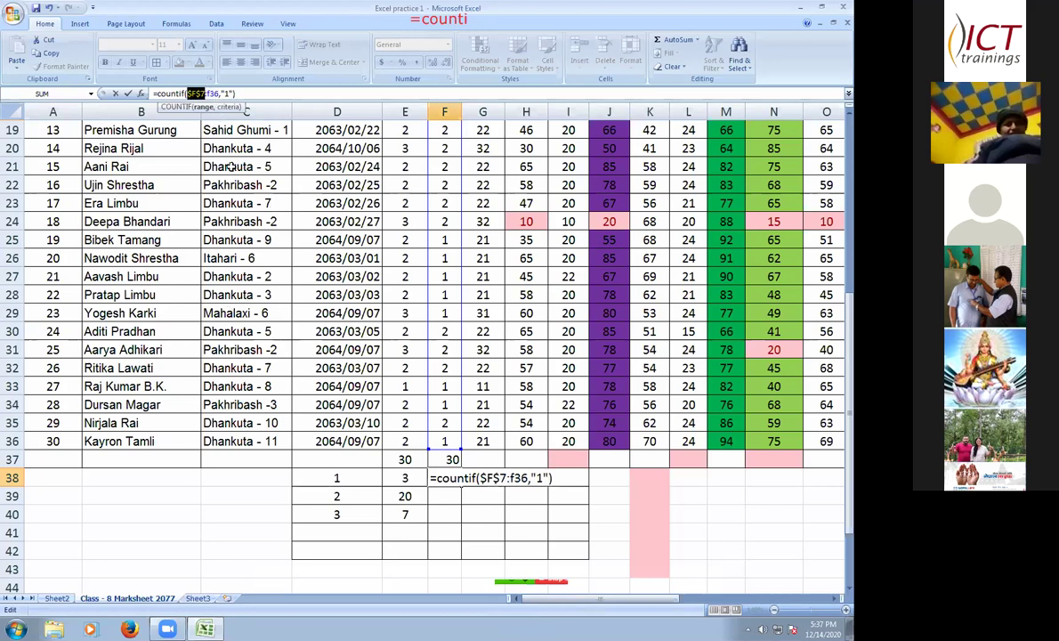
pyautogui.press('Right')
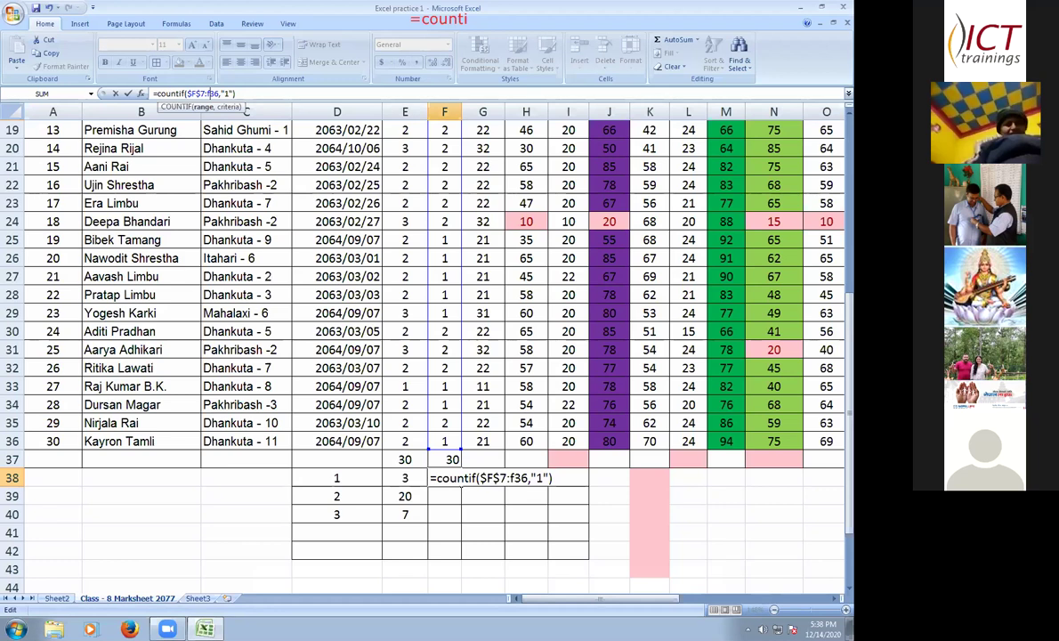
pyautogui.press('F4')
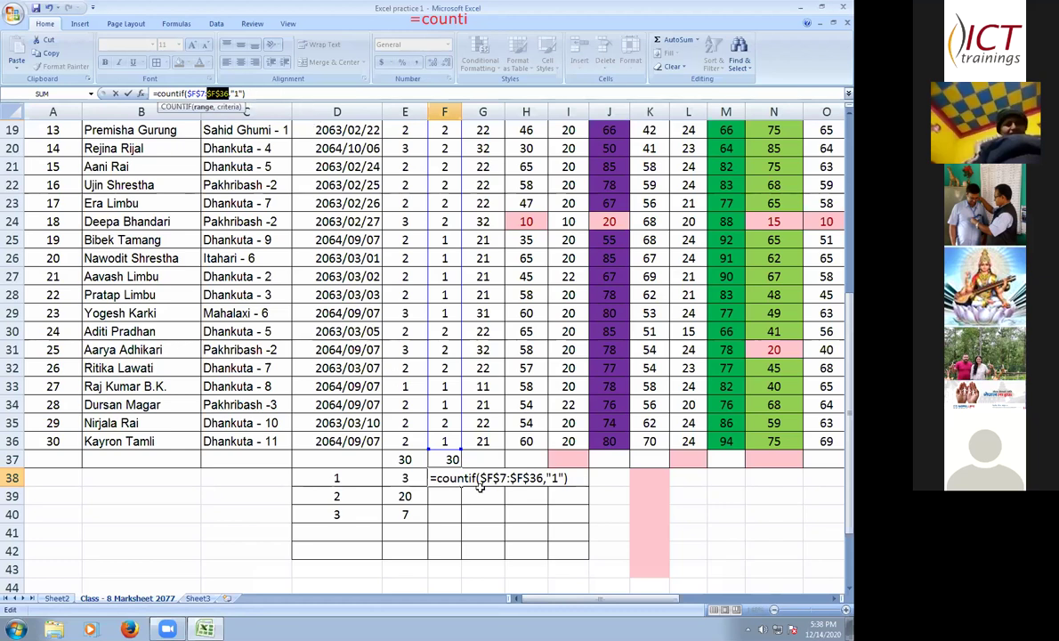
pyautogui.press('End')
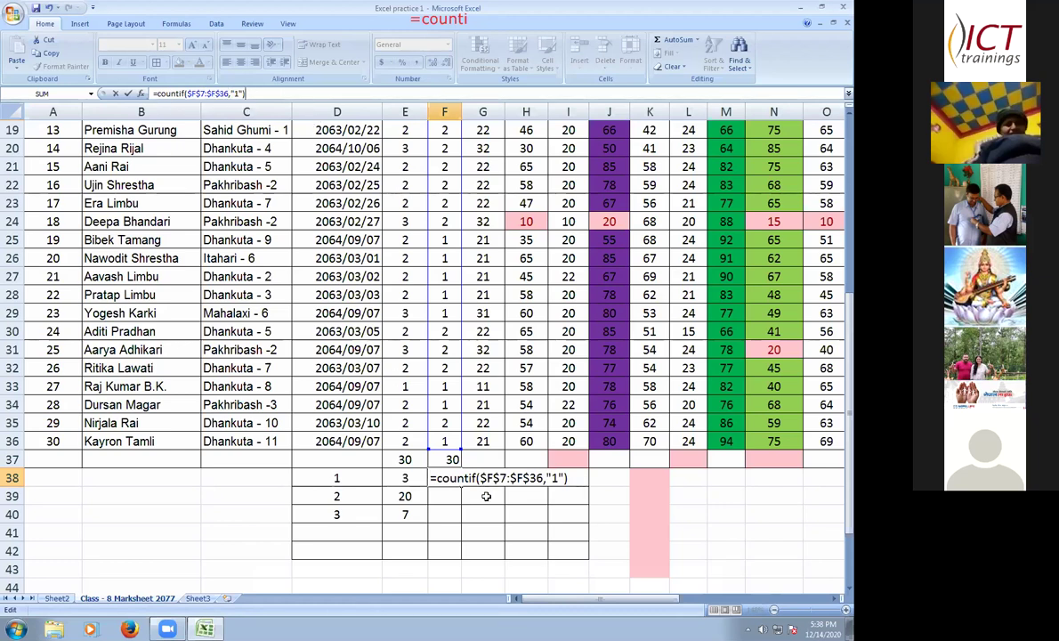
pyautogui.press('Return')
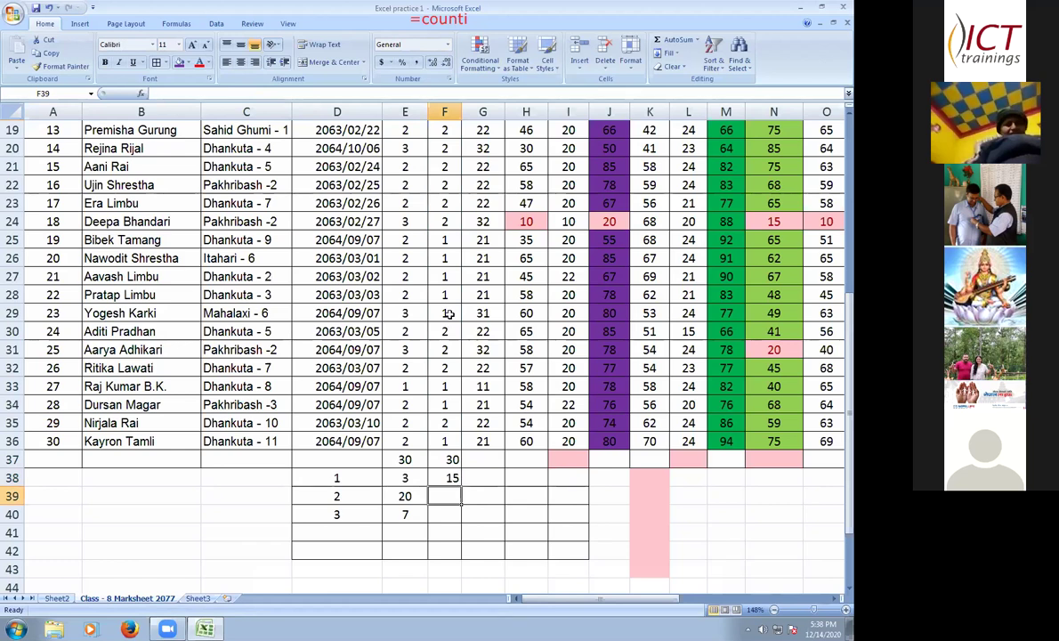
# - Copy F38's COUNTIF into F39 and change its criterion to "2", giving 15
pyautogui.click(455, 481)
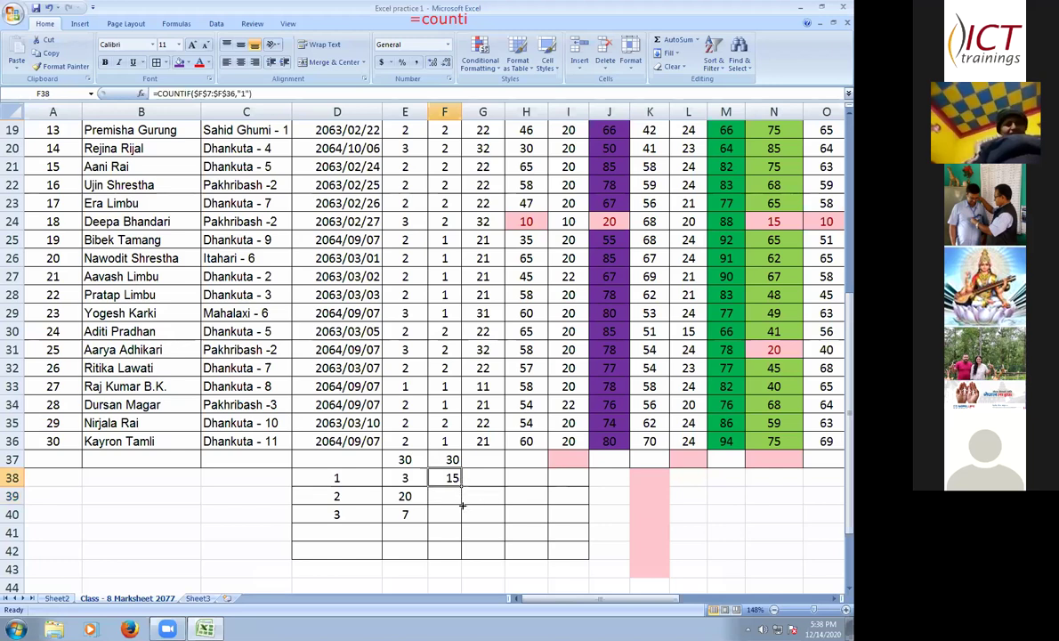
pyautogui.moveTo(460, 487); pyautogui.dragTo(454, 500)
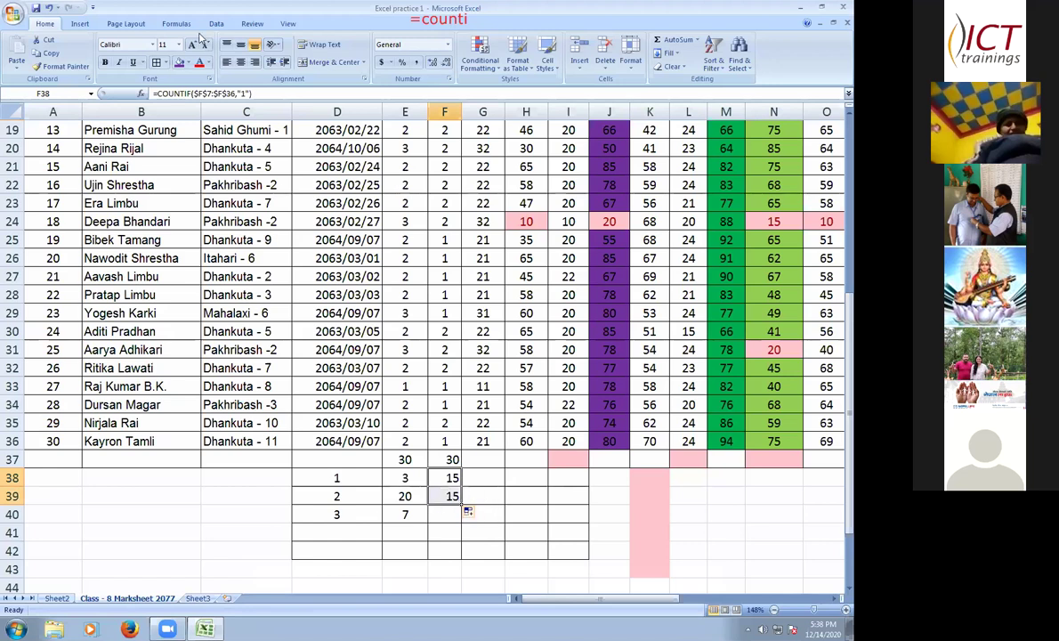
pyautogui.press('Up')
pyautogui.press('Down')
pyautogui.press('Down')
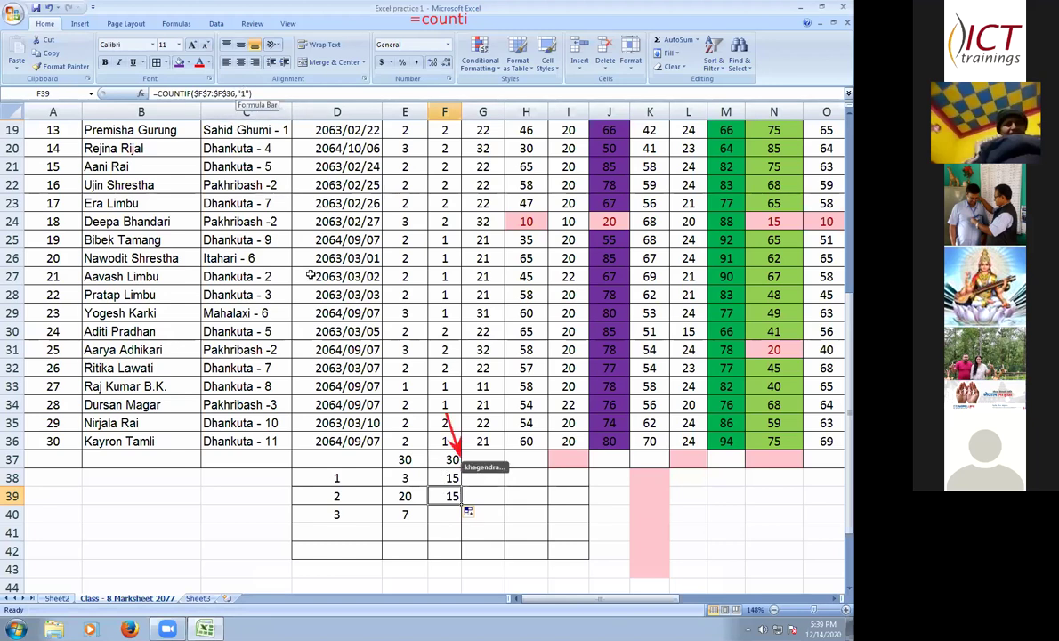
pyautogui.press('F2')
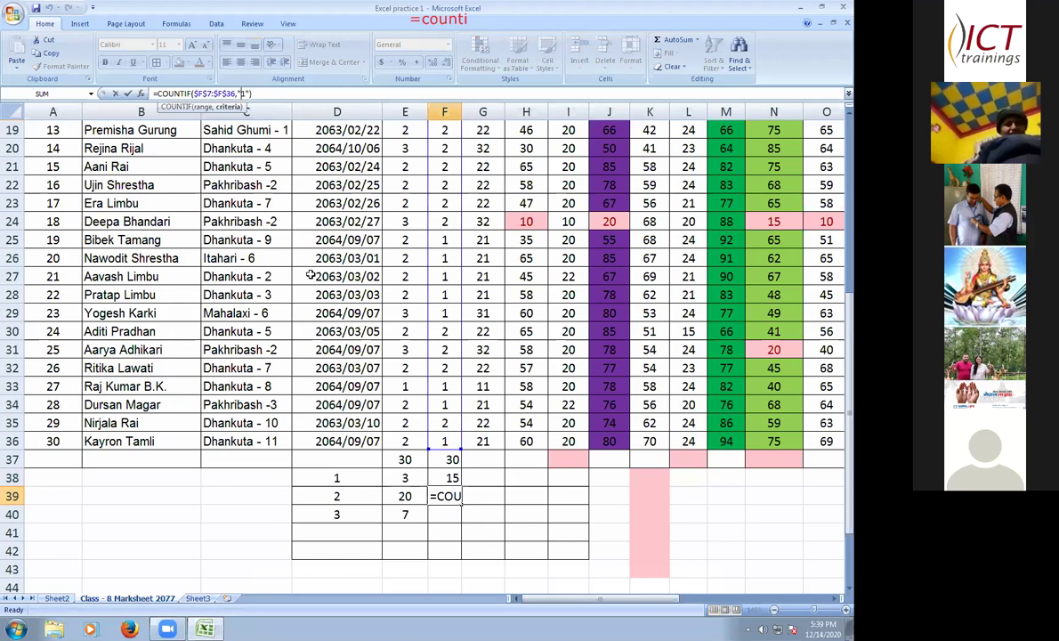
pyautogui.write('2')
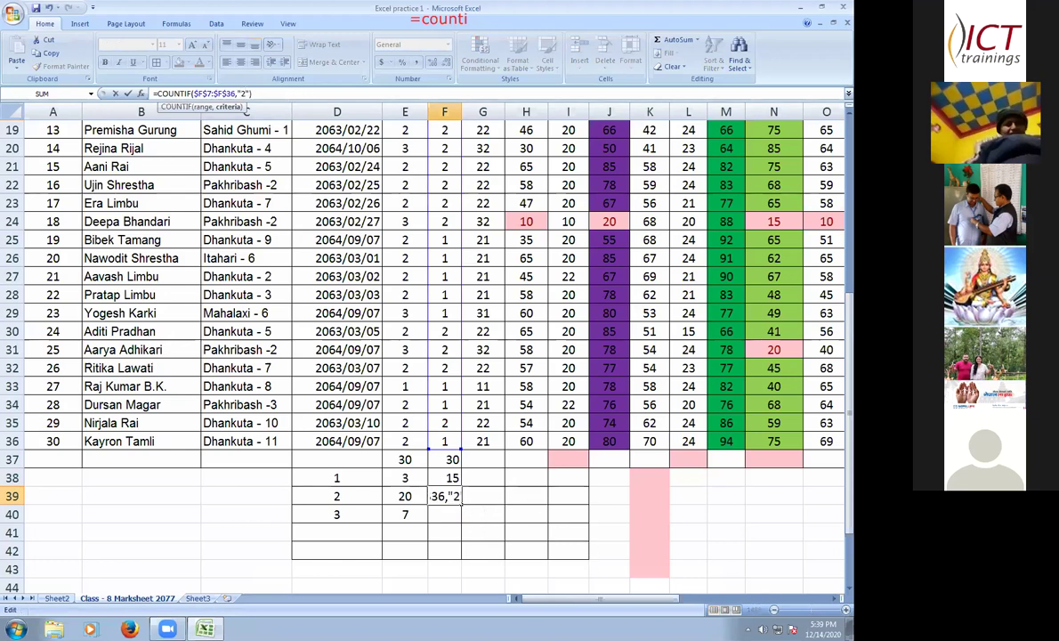
pyautogui.press('End')
pyautogui.press('Return')
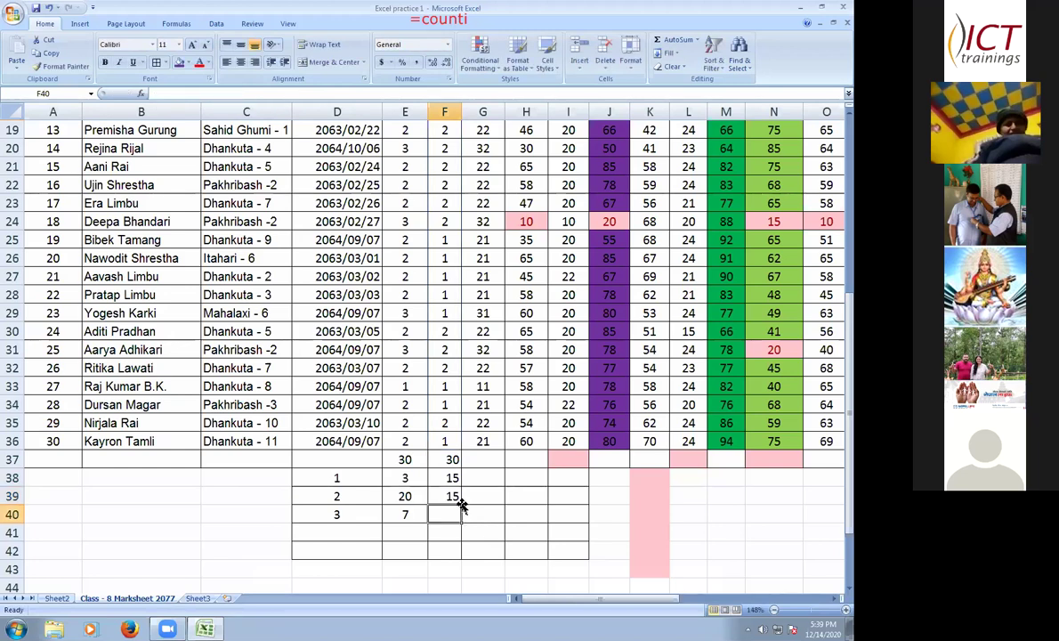
pyautogui.press('Up')
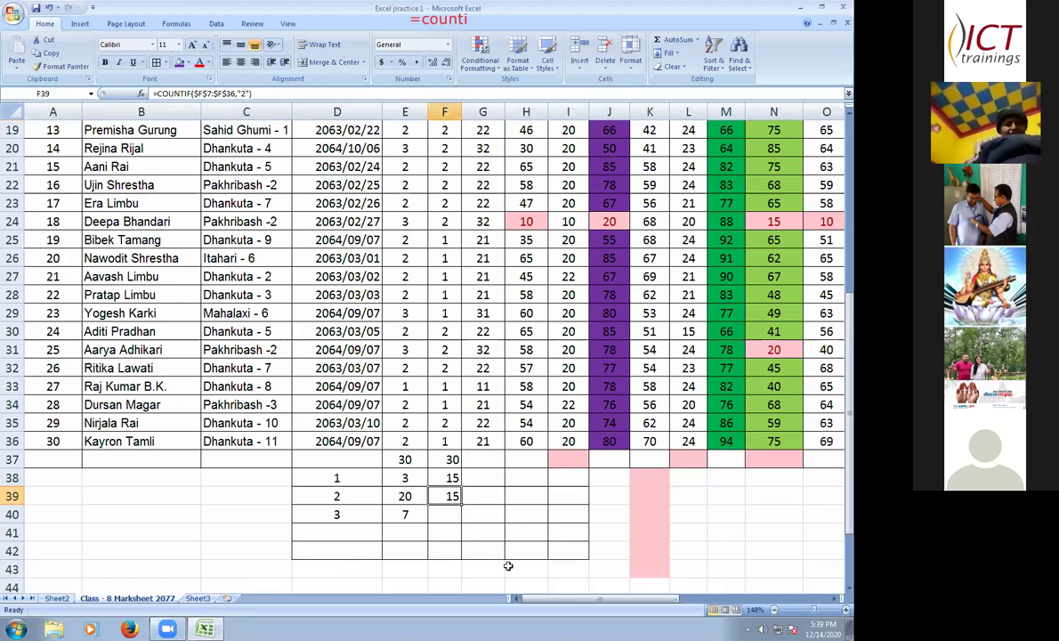
pyautogui.press('Return')
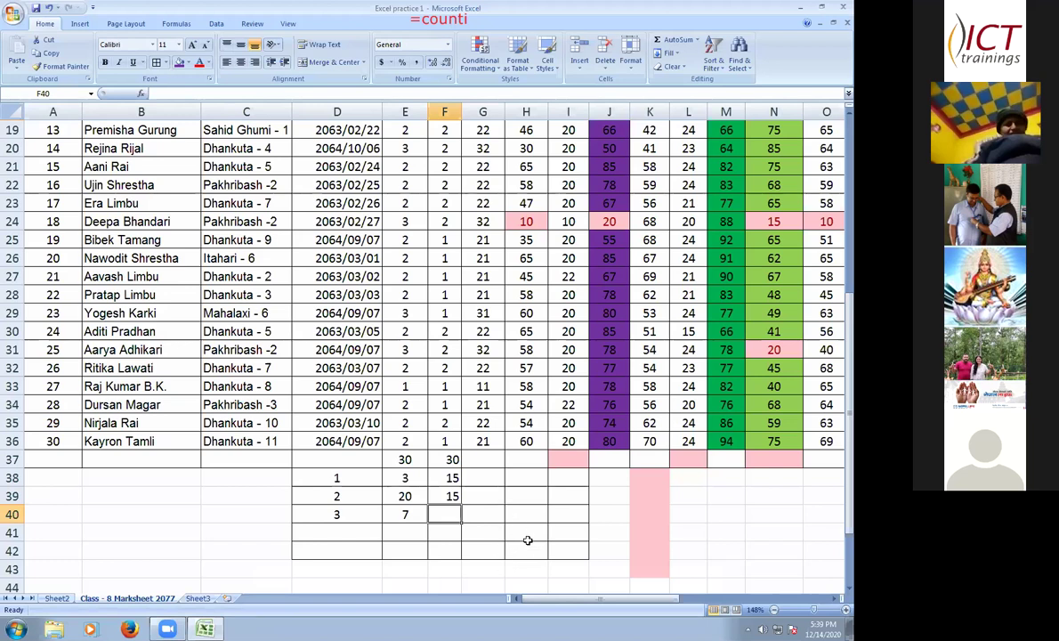
pyautogui.scroll(1, 525, 538)
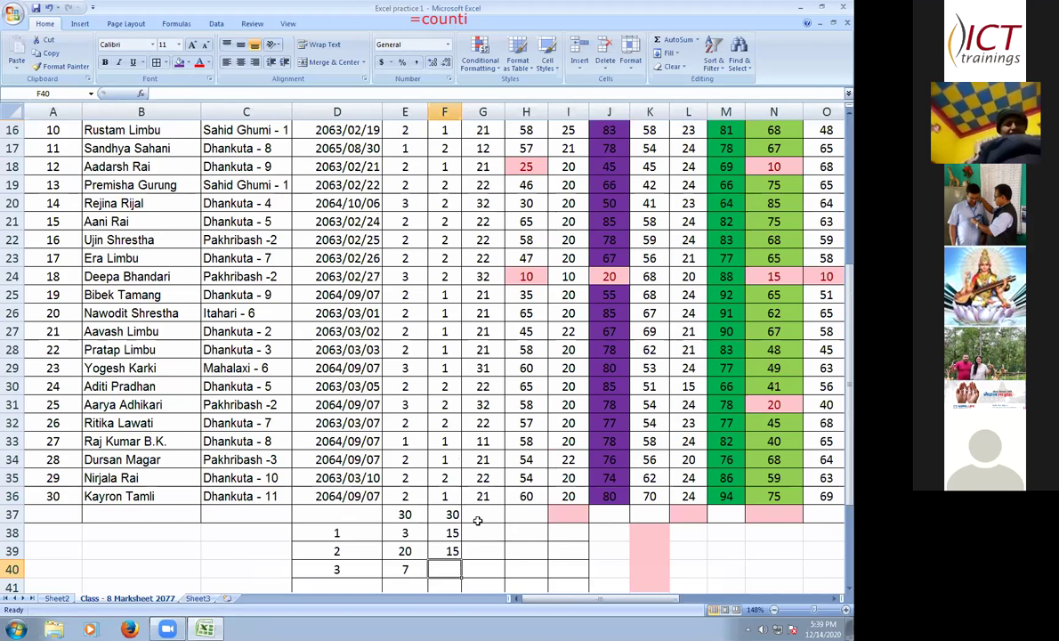
pyautogui.scroll(-1, 478, 518)
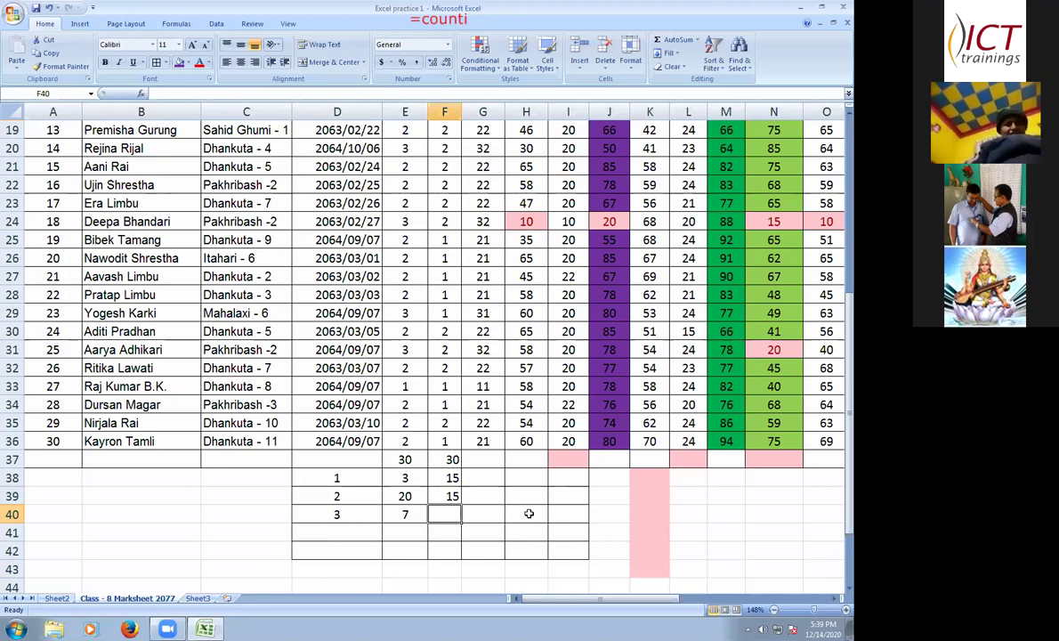
pyautogui.scroll(6, 475, 525)
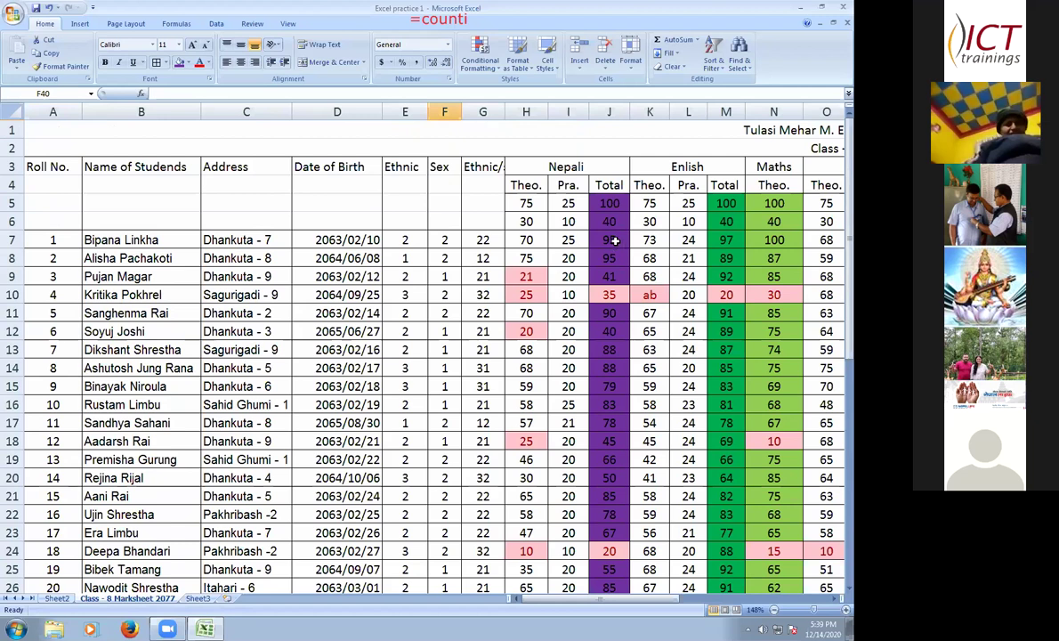
pyautogui.hotkey('ctrl', 'z')
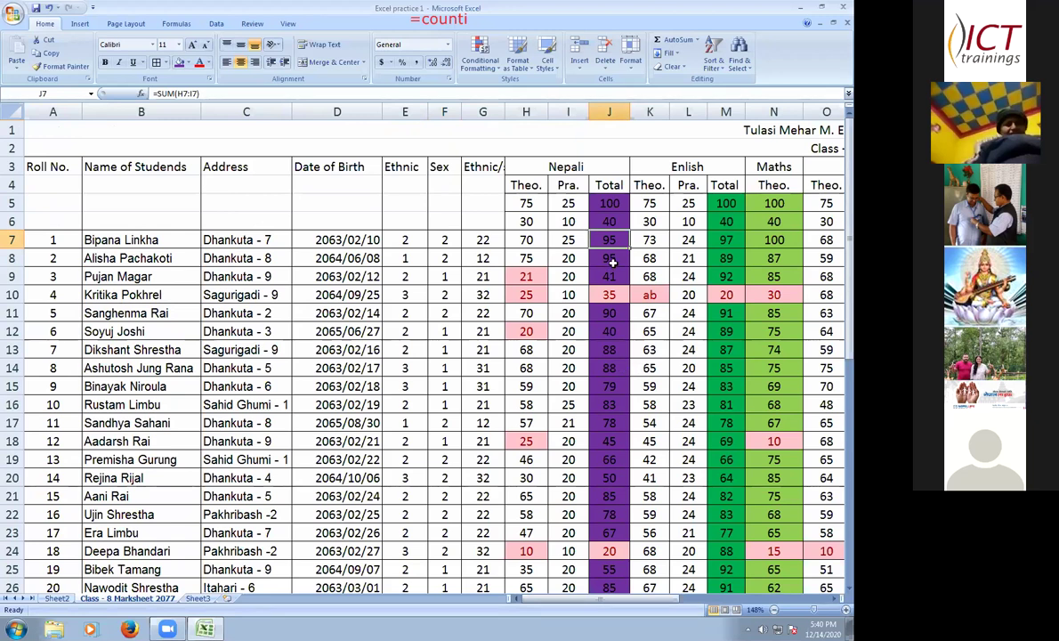
pyautogui.press('Down')
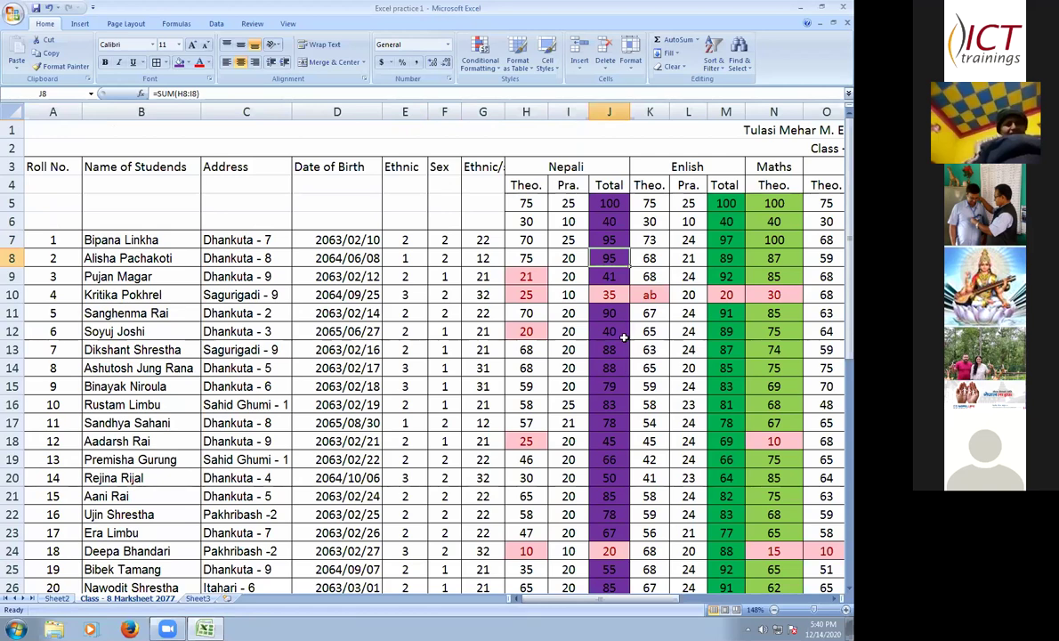
pyautogui.scroll(-1, 624, 337)
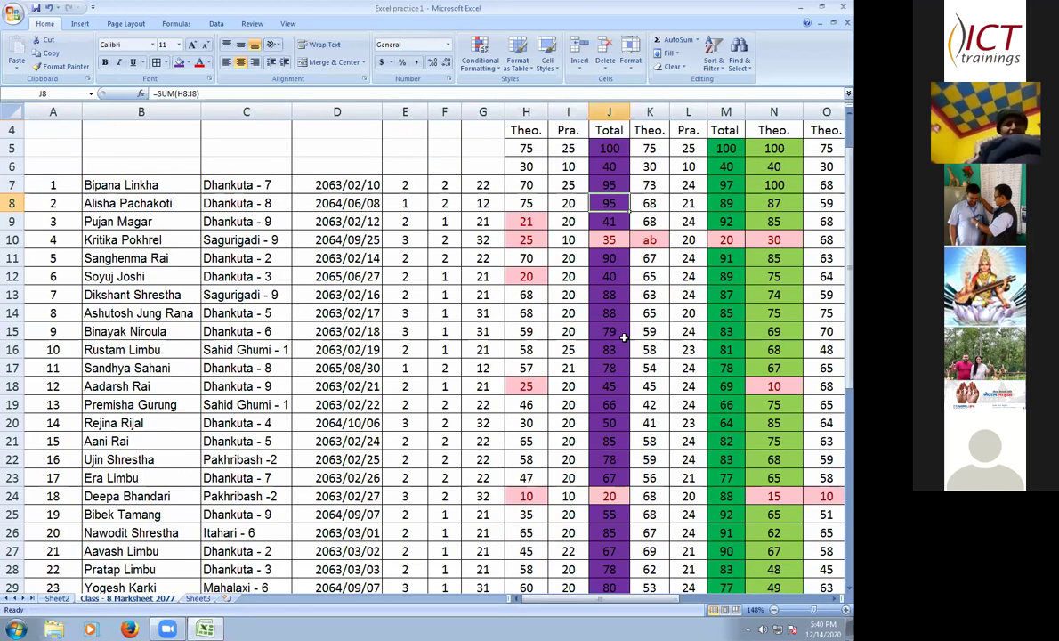
pyautogui.scroll(-1, 624, 337)
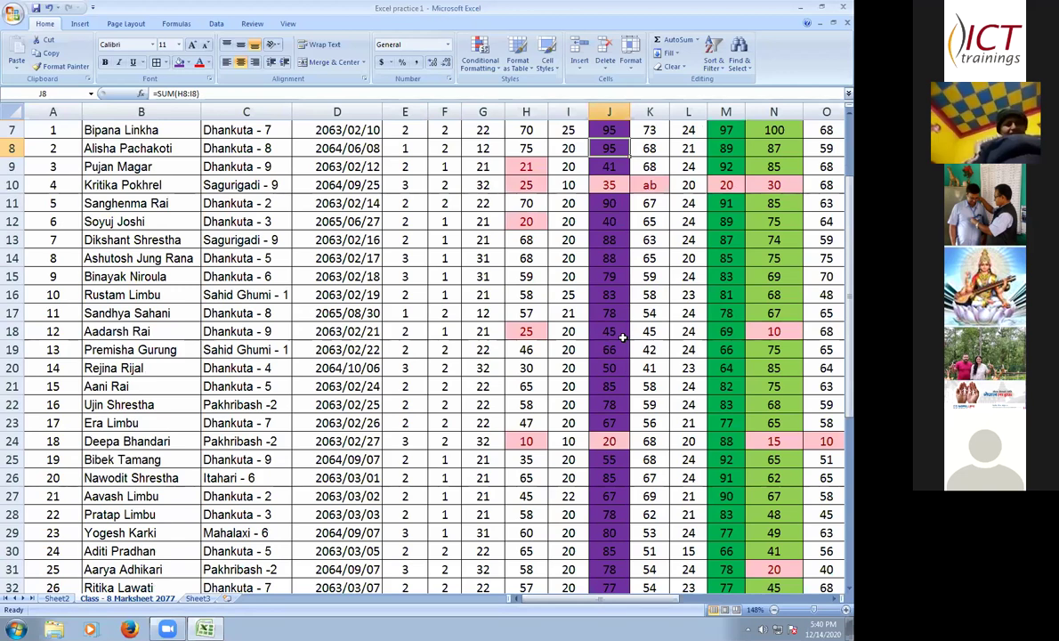
pyautogui.scroll(-3, 621, 338)
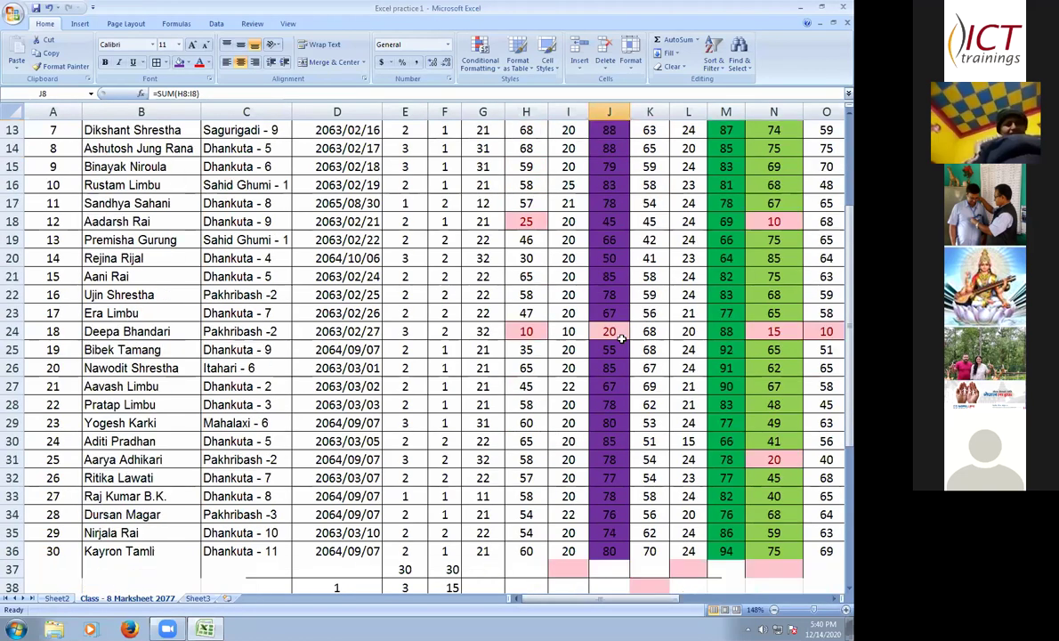
pyautogui.scroll(-1, 621, 338)
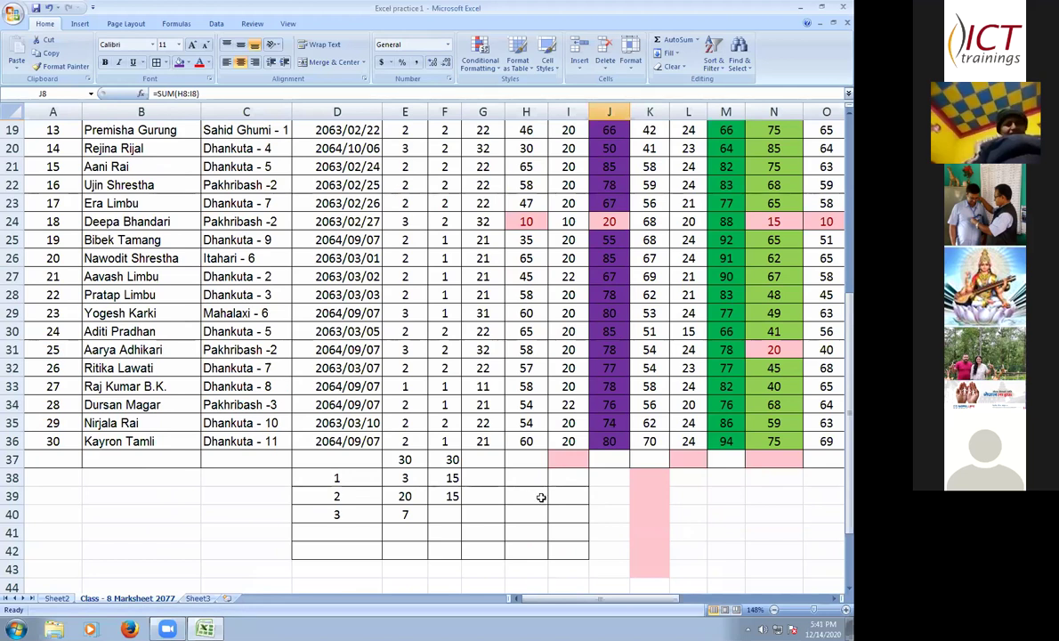
pyautogui.click(453, 478)
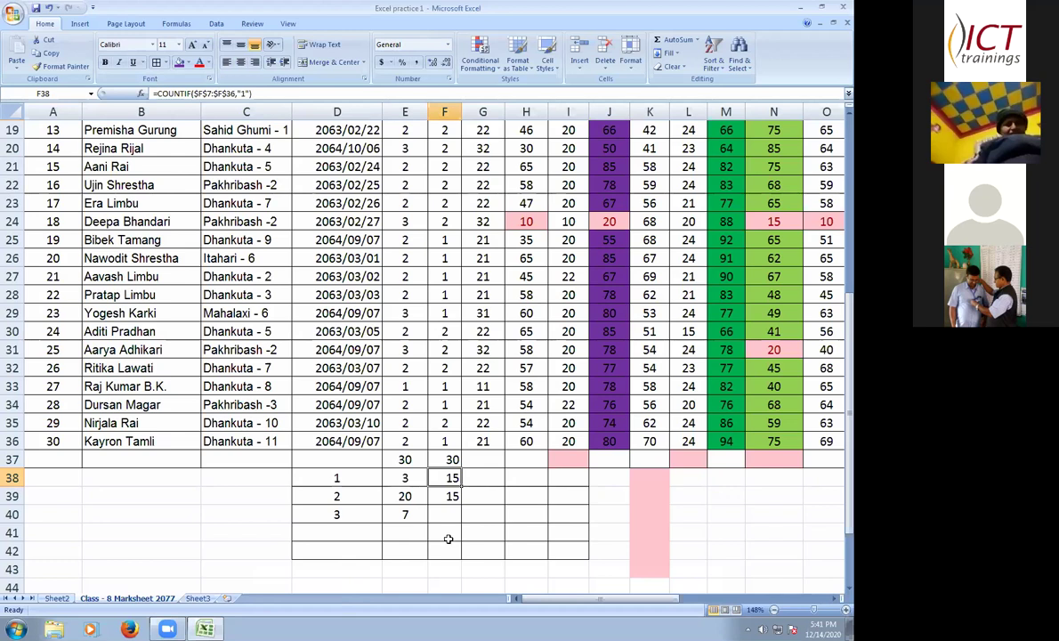
pyautogui.scroll(3, 555, 338)
pyautogui.scroll(-1, 554, 532)
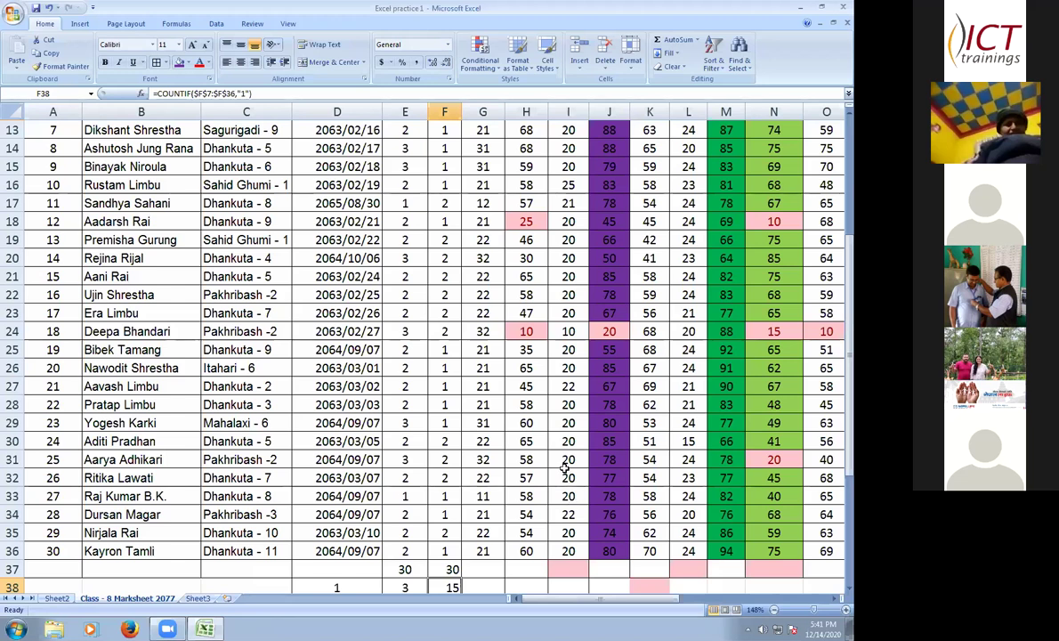
pyautogui.scroll(1, 569, 465)
pyautogui.scroll(3, 569, 464)
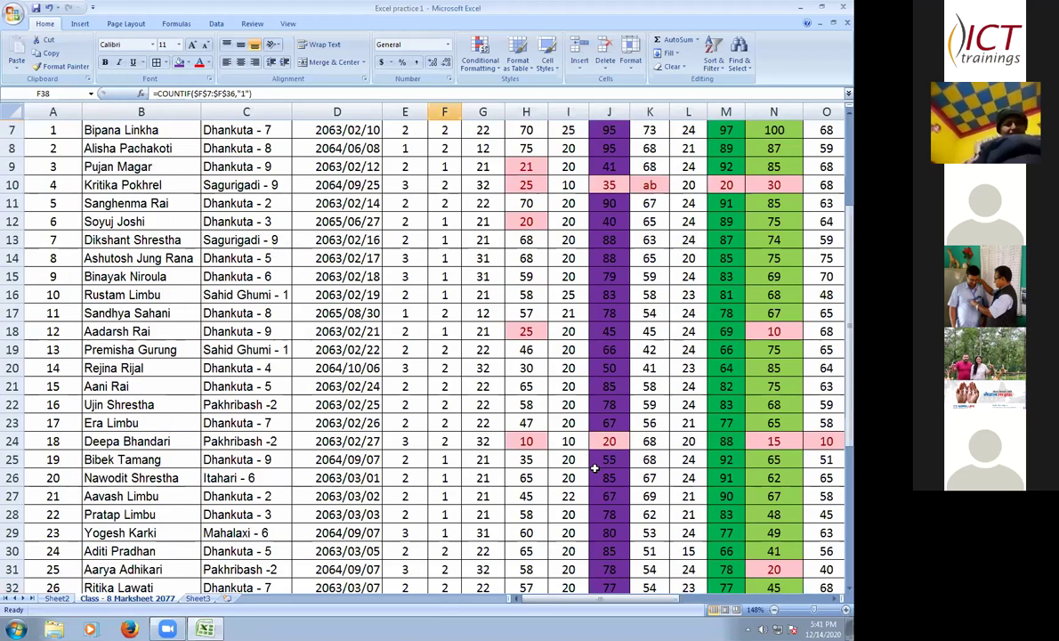
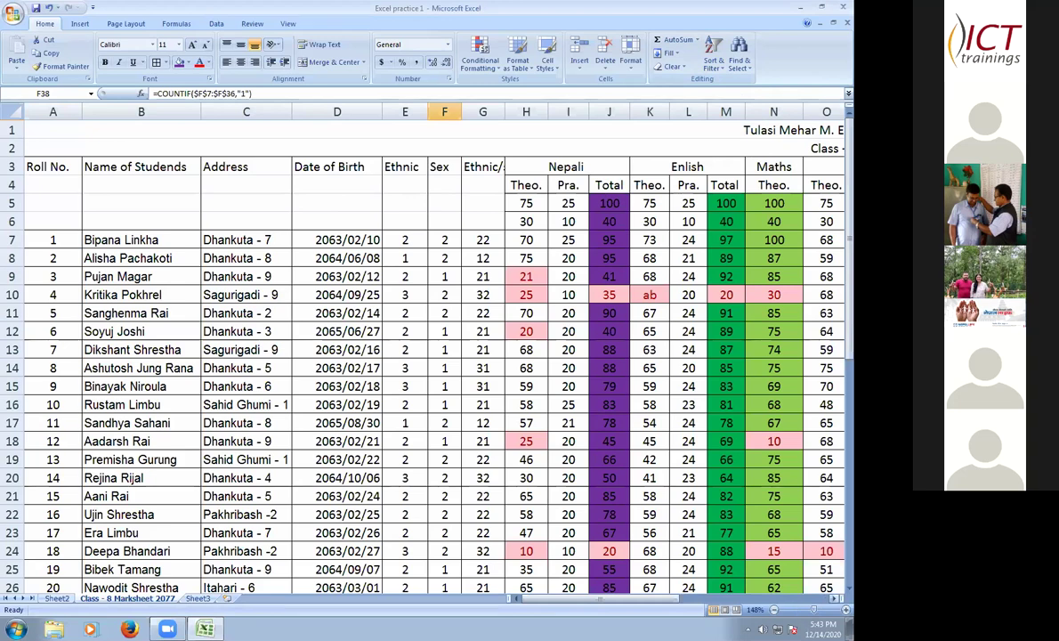
# - Scroll right to the Percentage column and select all of column AF
pyautogui.click(845, 598)
pyautogui.click(845, 598)
pyautogui.click(844, 598)
pyautogui.click(845, 598)
pyautogui.click(844, 598)
pyautogui.click(845, 598)
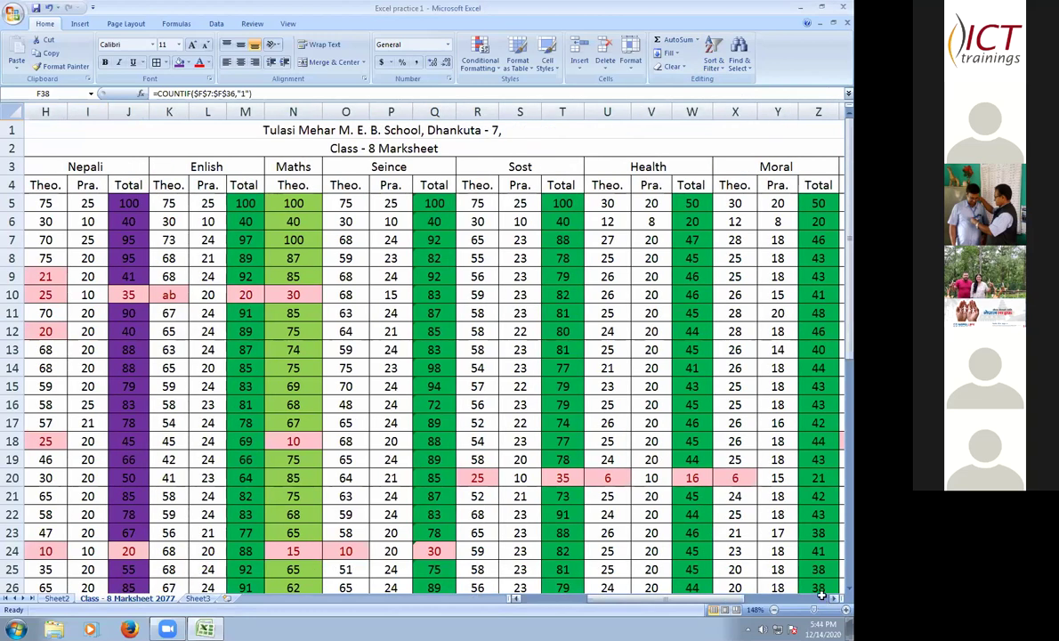
pyautogui.hscroll(1, 636, 415)
pyautogui.hscroll(3, 642, 290)
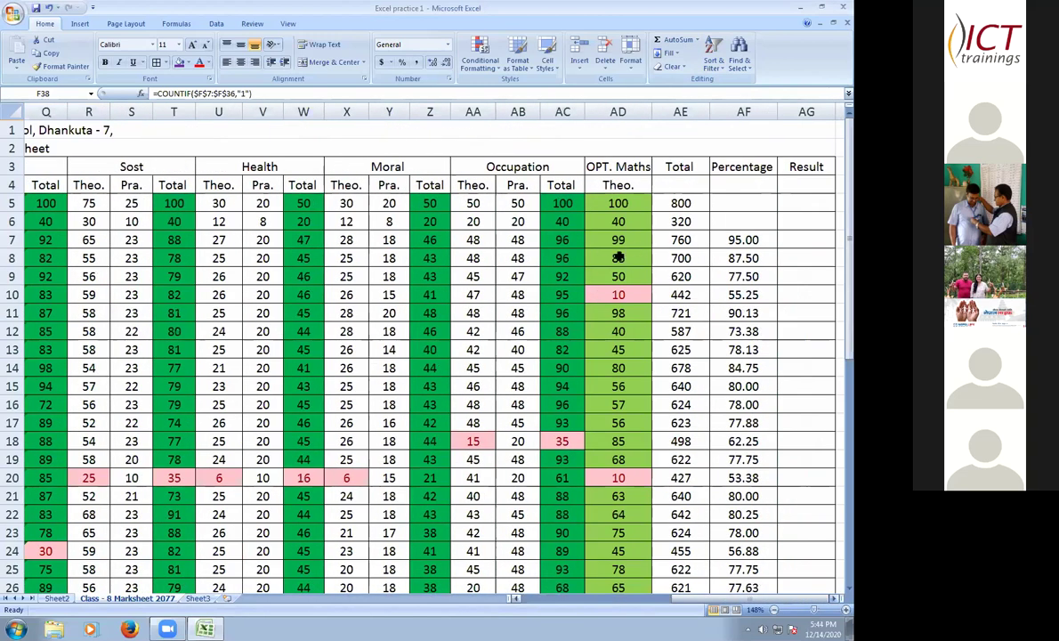
pyautogui.hscroll(1, 623, 231)
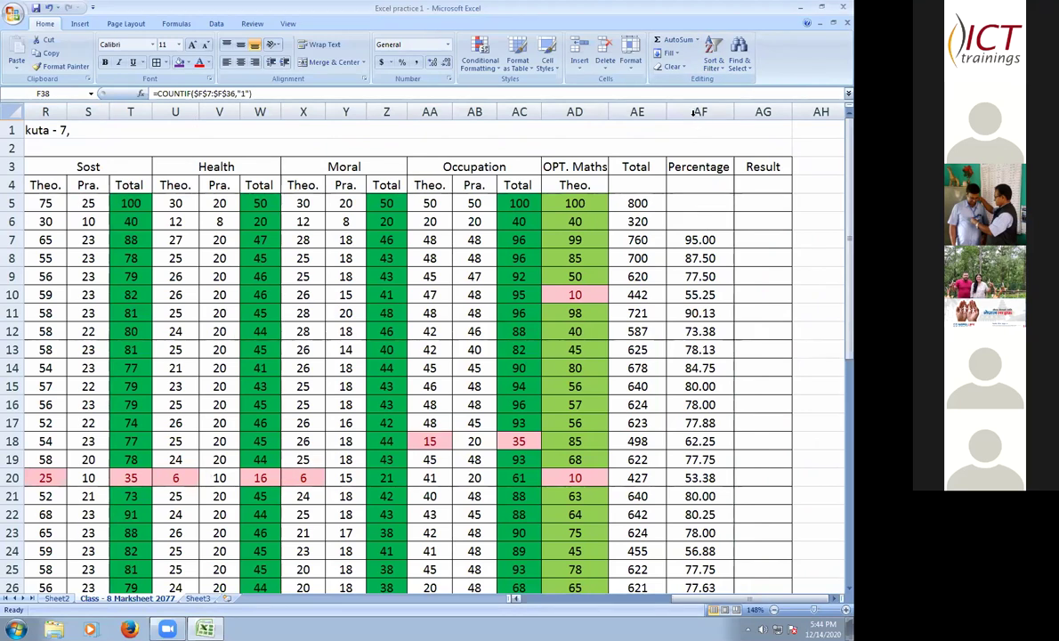
pyautogui.moveTo(700, 112); pyautogui.dragTo(669, 254)
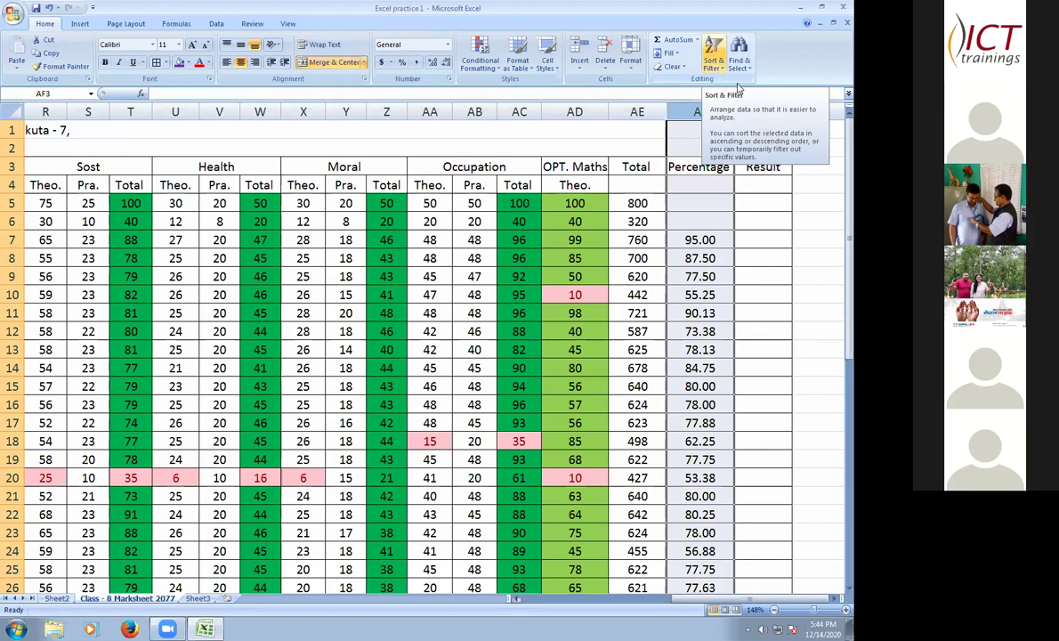
# - Sort by Percentage from largest to smallest, expanding the selection to the whole table
pyautogui.click(721, 68)
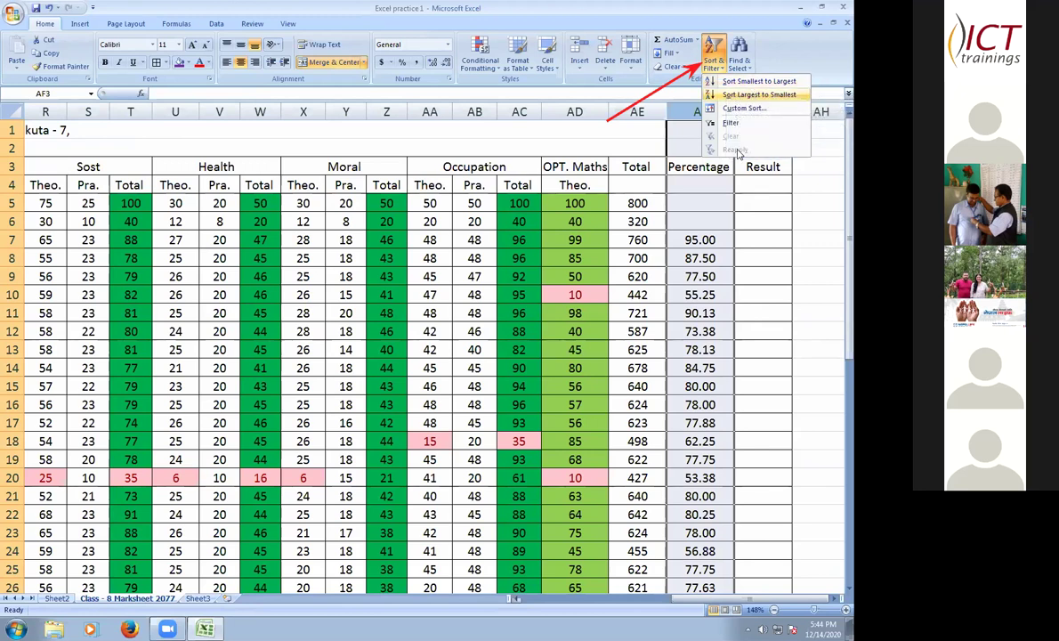
pyautogui.click(754, 100)
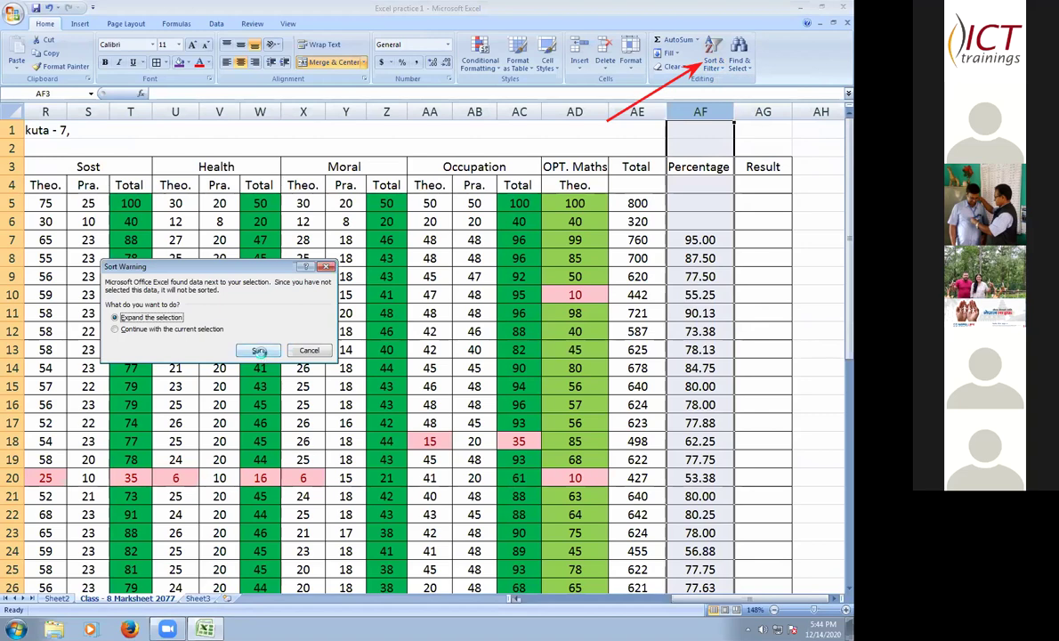
pyautogui.press('Return')
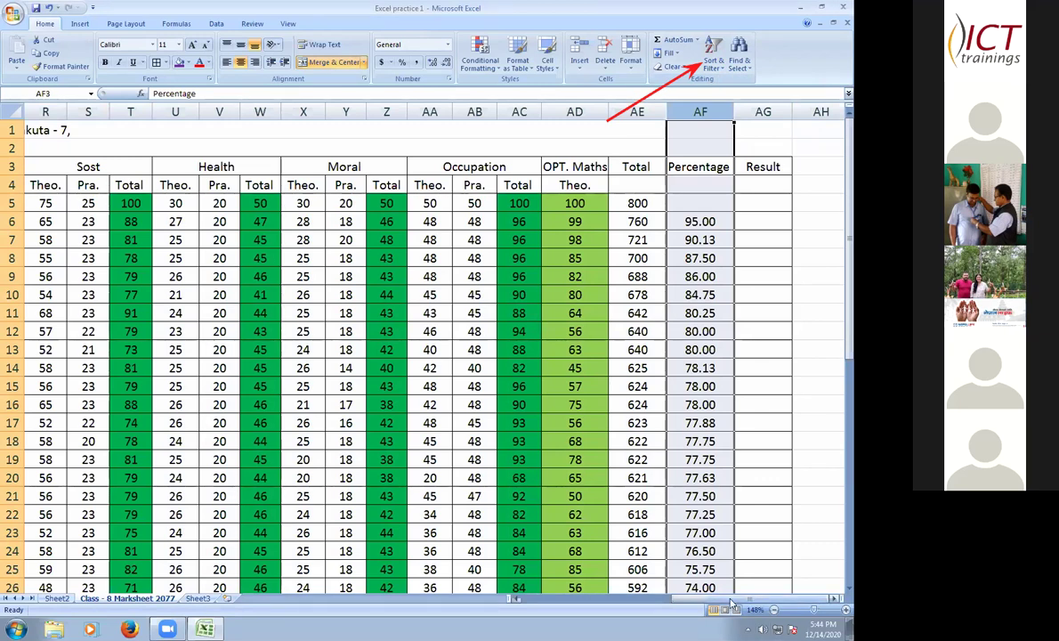
# - Check the student names, dismiss the Sort & Filter menu, and undo the percentage sort
pyautogui.hscroll(-10, 731, 603)
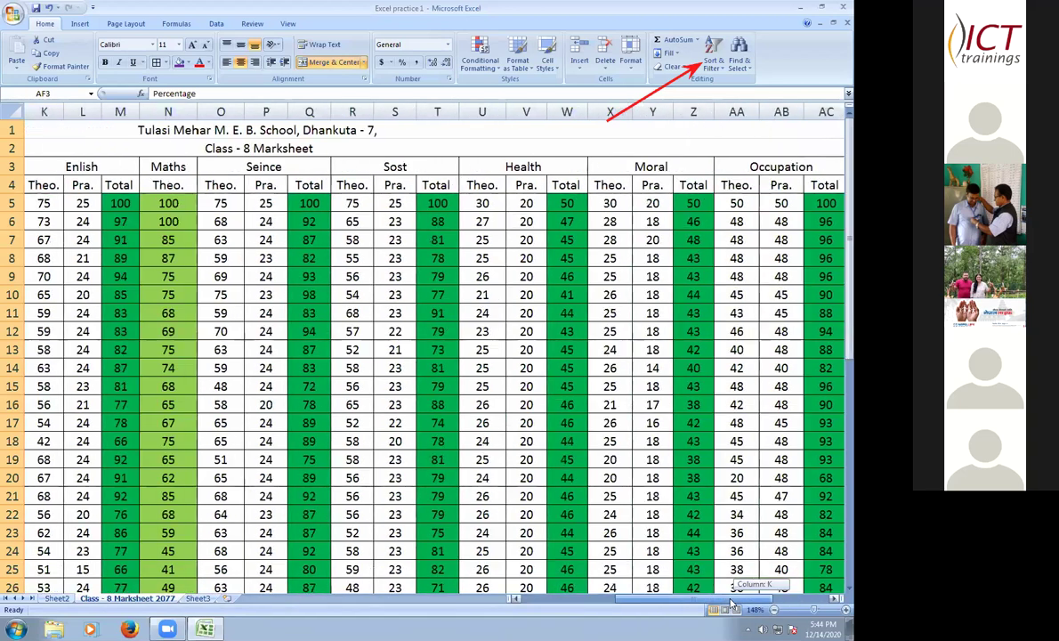
pyautogui.hscroll(-1, 731, 604)
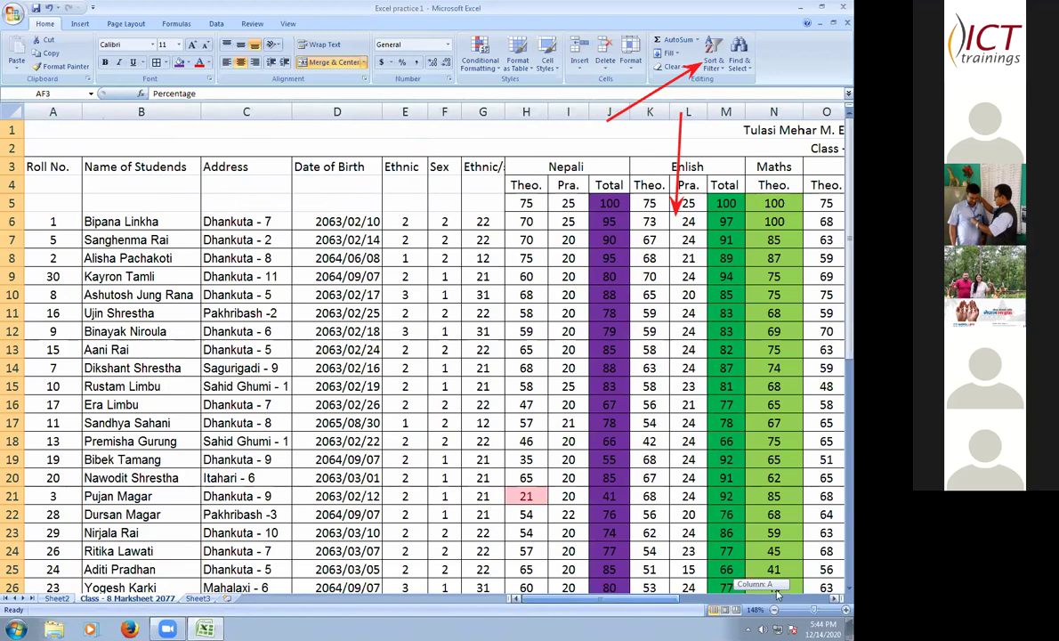
pyautogui.hscroll(10, 725, 551)
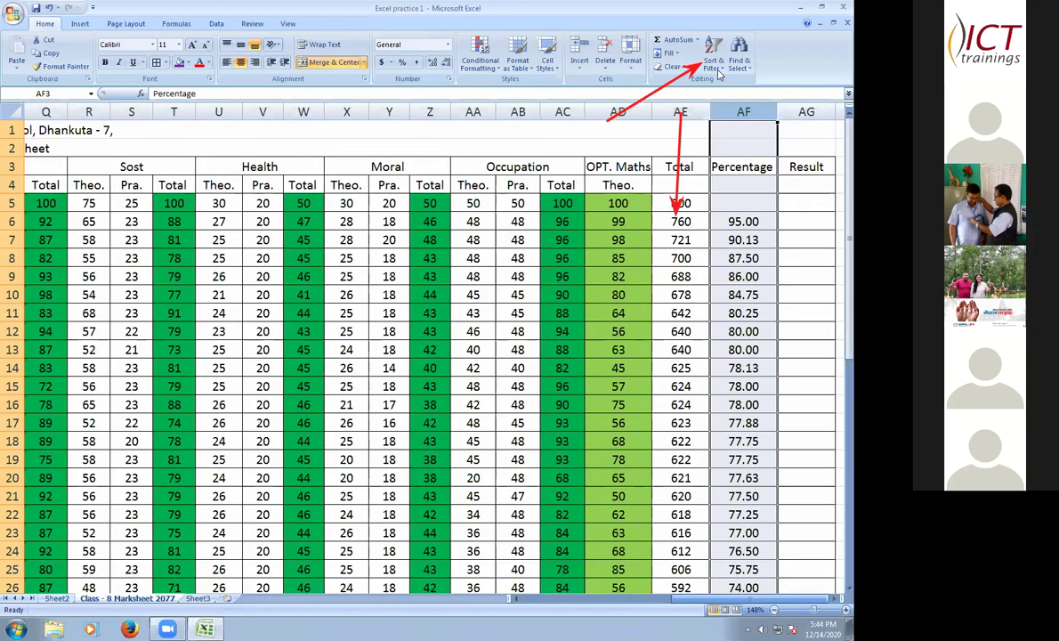
pyautogui.click(714, 62)
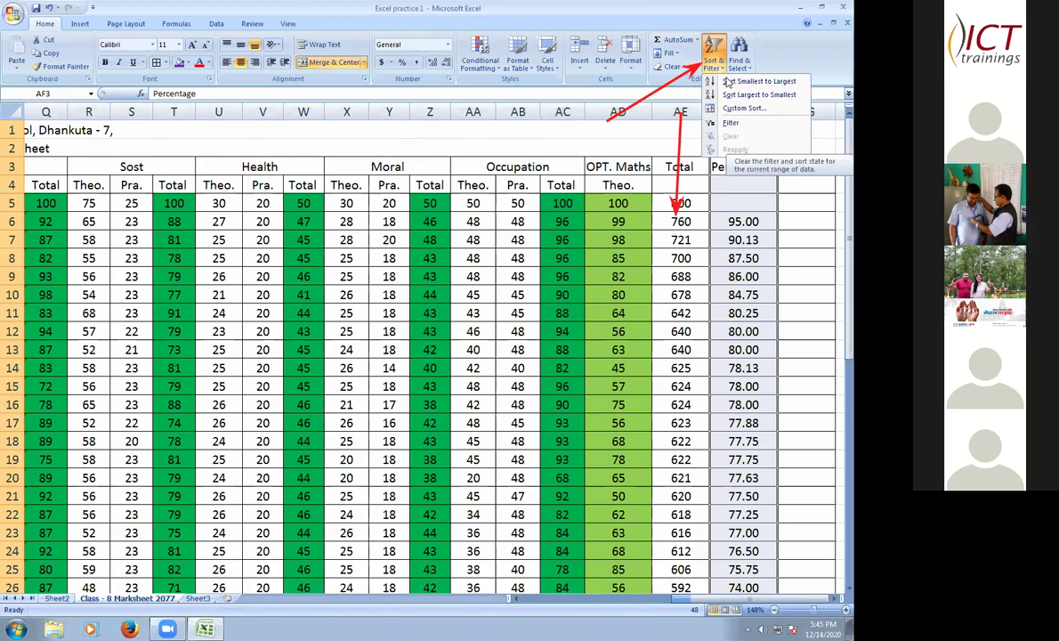
pyautogui.press('Up')
pyautogui.press('Up')
pyautogui.press('Up')
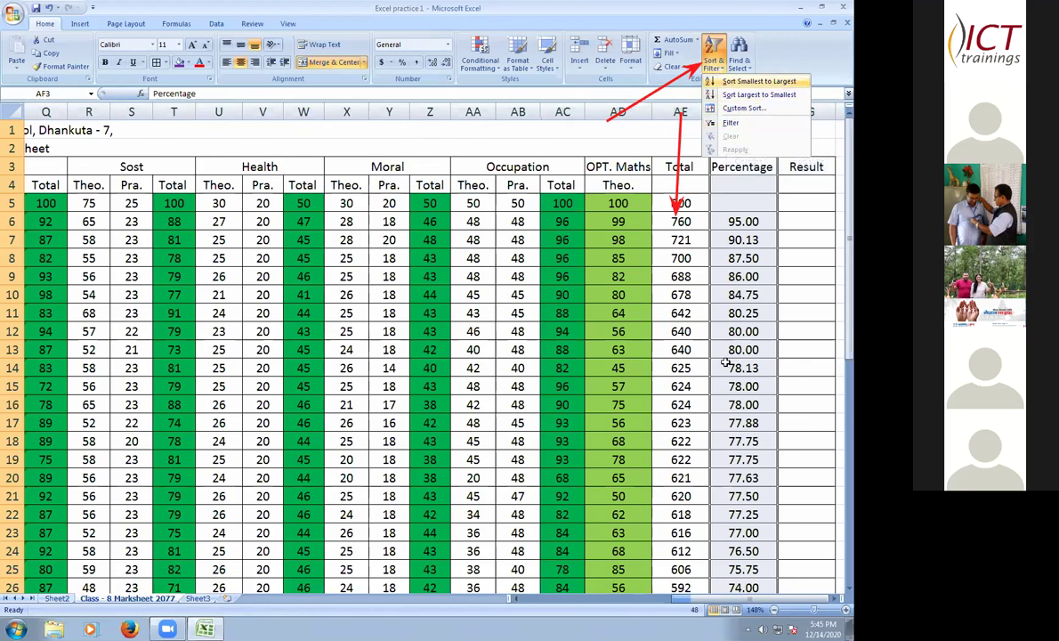
pyautogui.press('Escape')
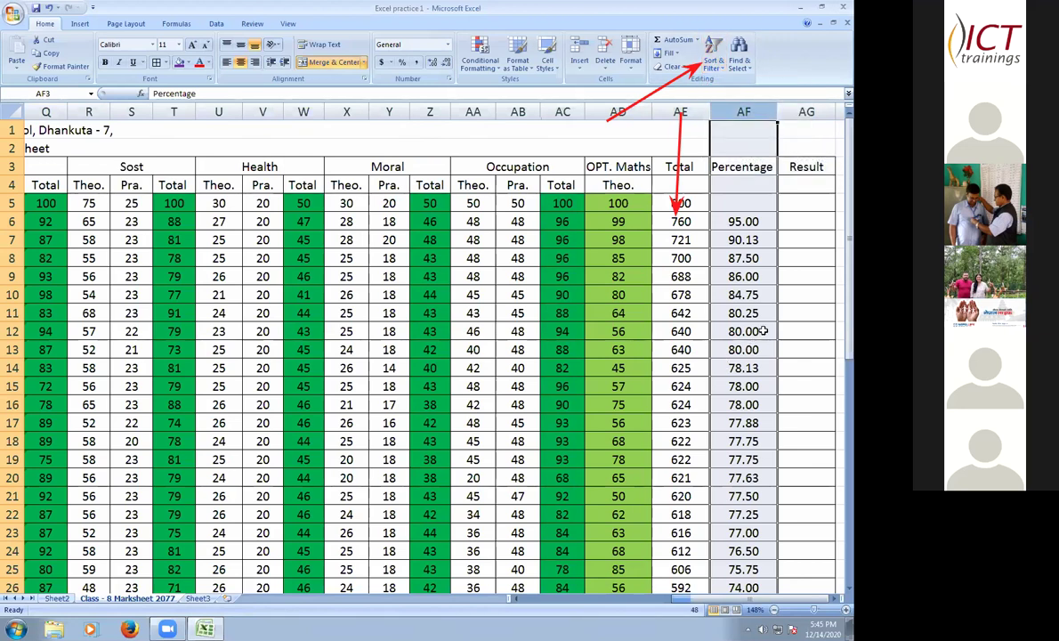
pyautogui.hotkey('ctrl', 'z')
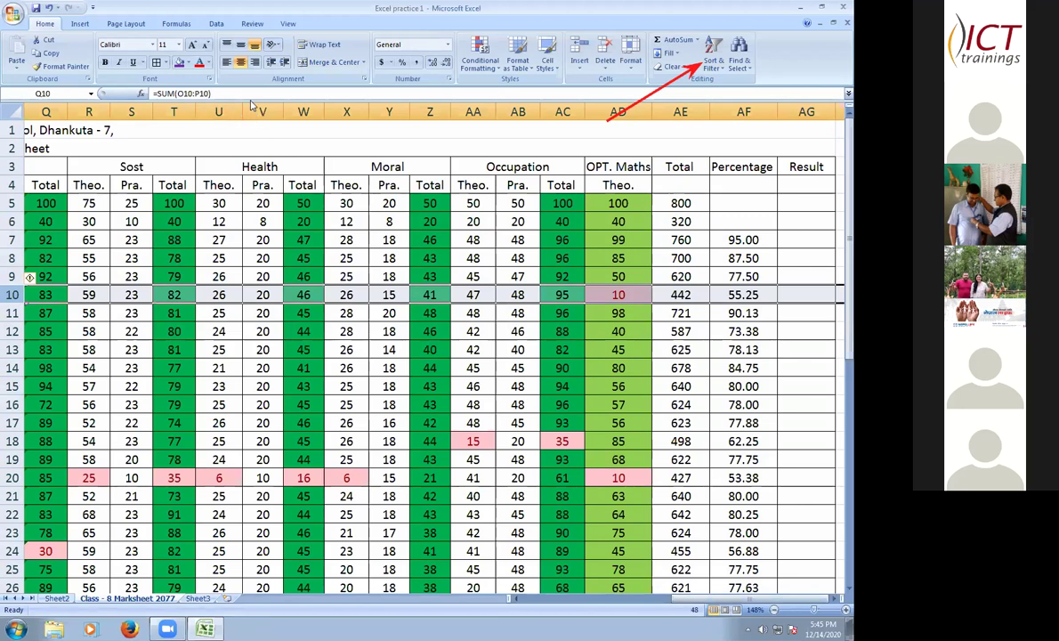
# - Make the text of row 10 (total 442) and row 23 (total 624) red
pyautogui.click(208, 63)
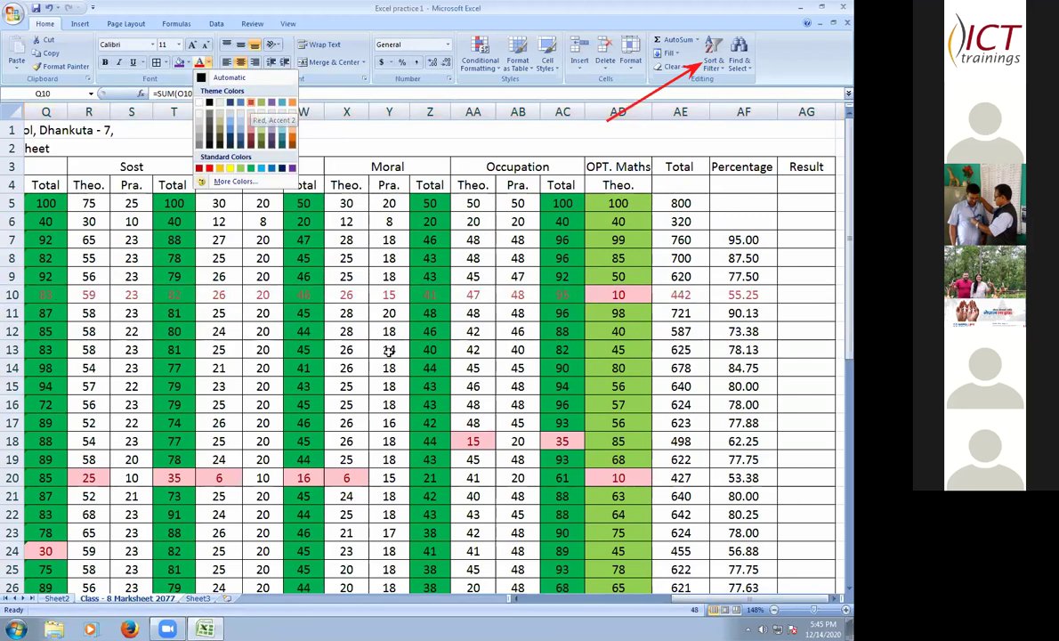
pyautogui.click(356, 323)
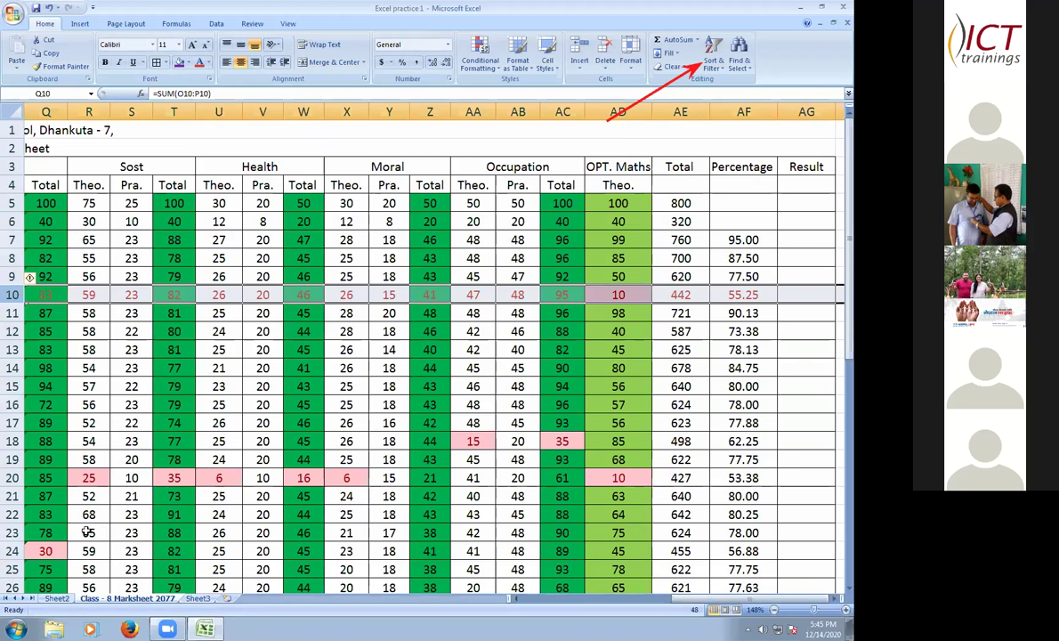
pyautogui.click(13, 532)
pyautogui.click(198, 63)
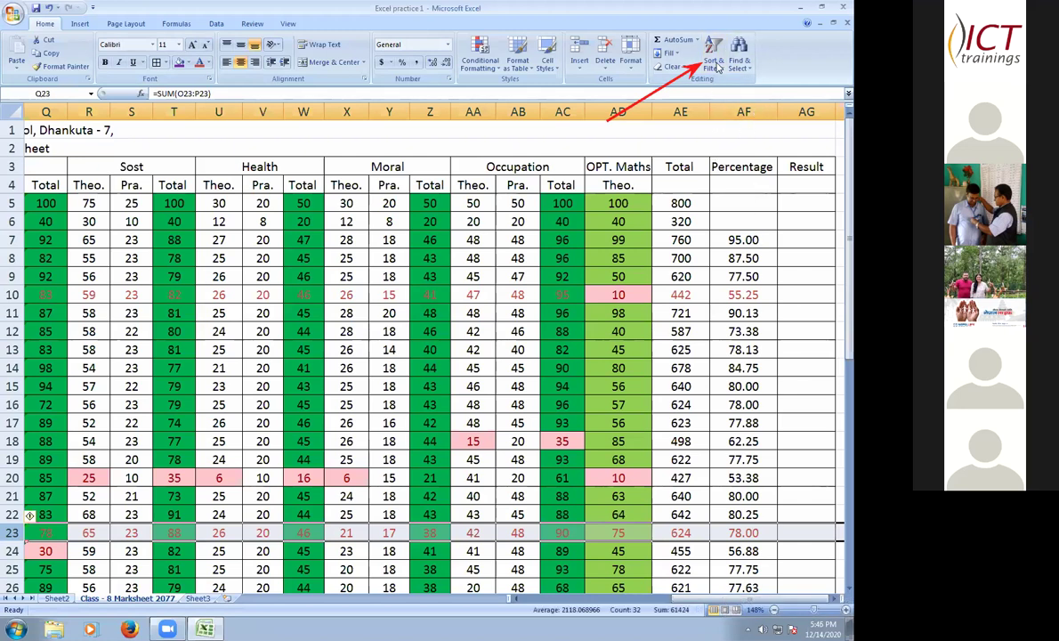
pyautogui.moveTo(743, 166); pyautogui.dragTo(745, 101)
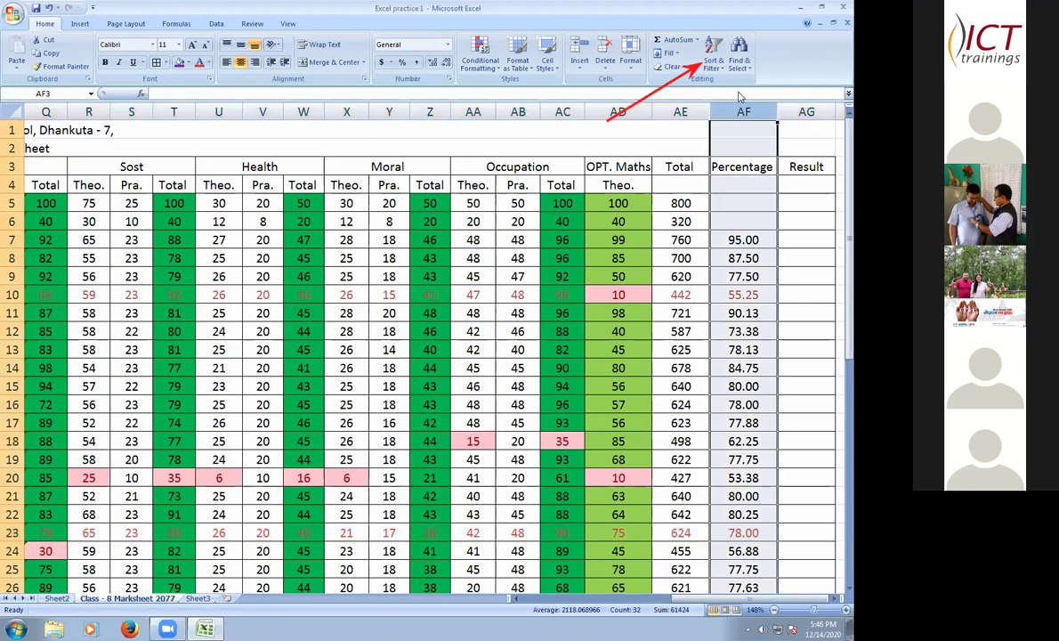
# - Sort the table by Percentage largest to smallest via Alt+H, S, O, expanding the selection
pyautogui.hotkey('alt', 'h')
pyautogui.press('s')
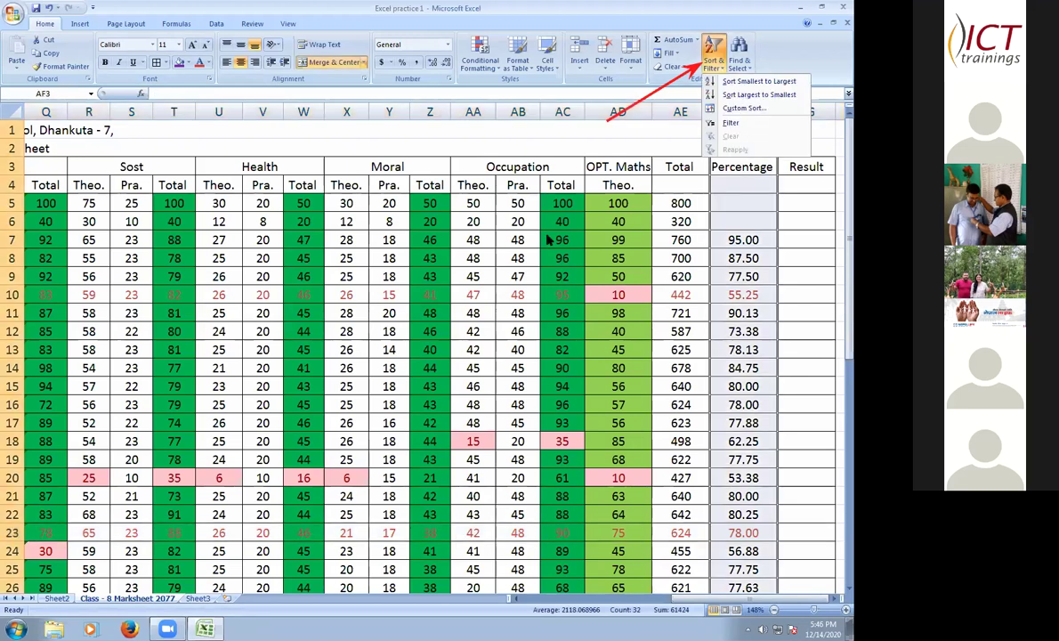
pyautogui.press('Return')
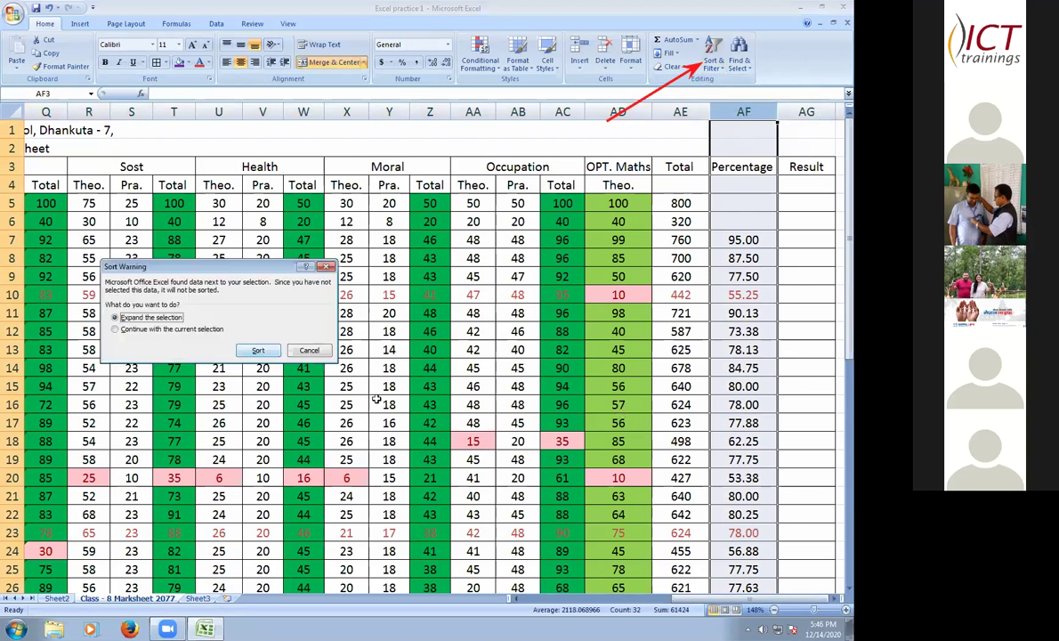
pyautogui.press('Return')
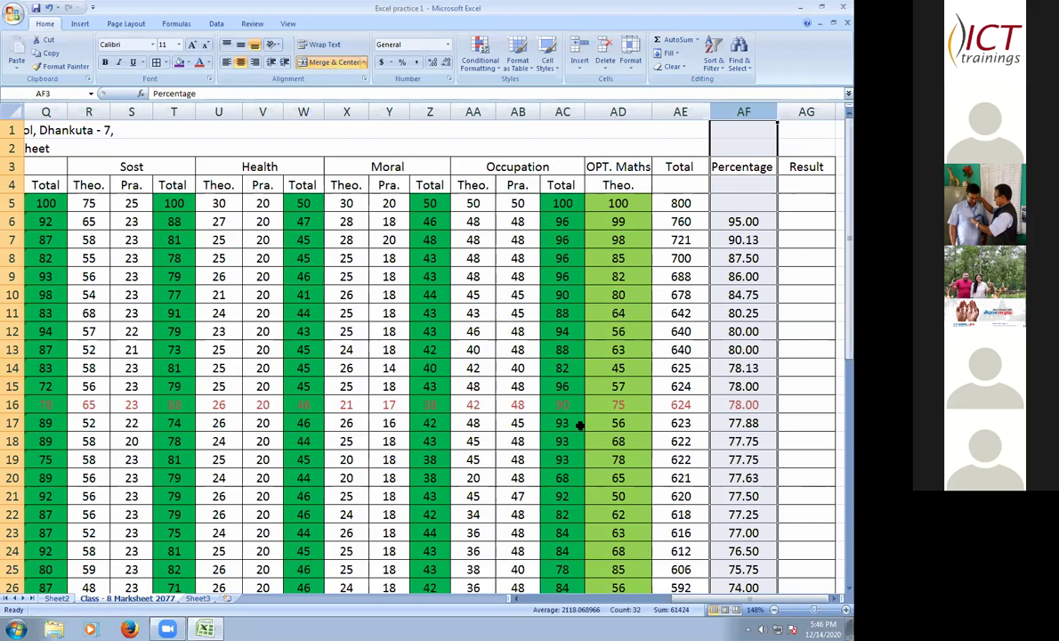
pyautogui.click(723, 72)
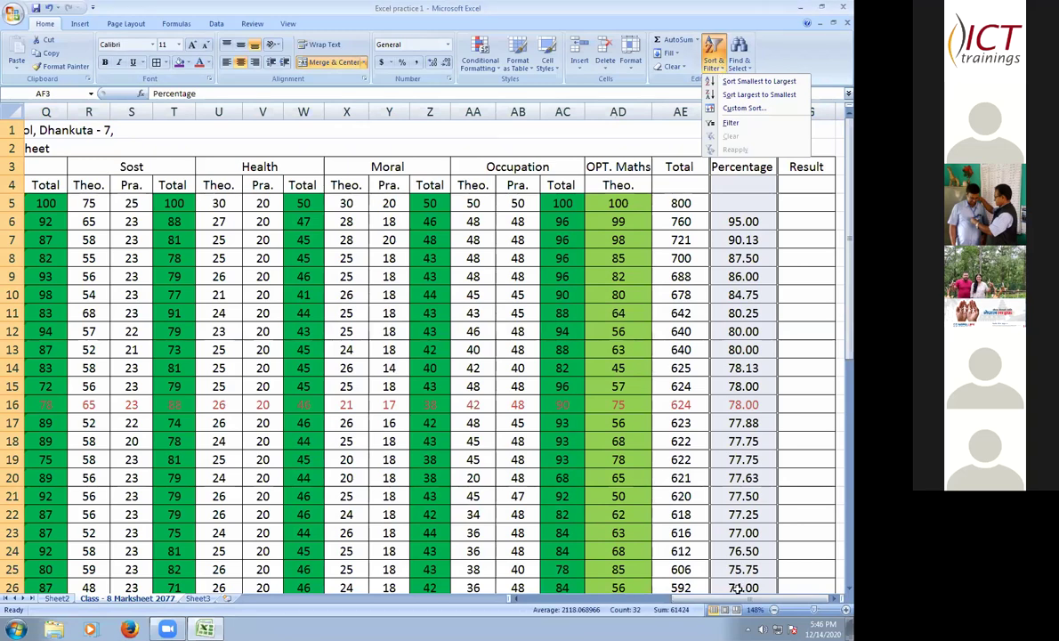
pyautogui.press('Escape')
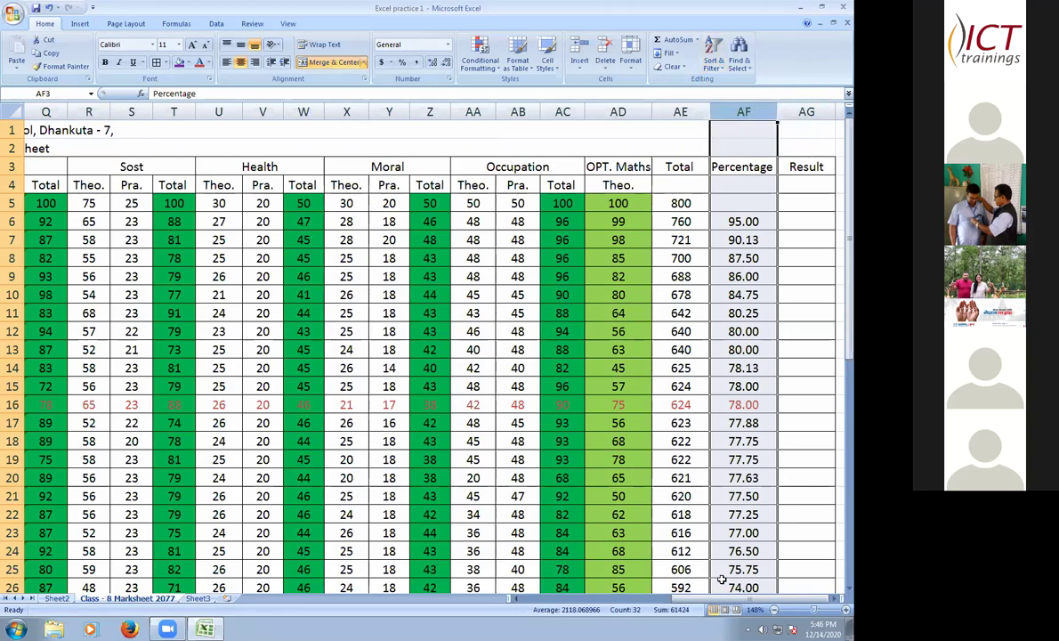
# - Undo the previous sort and re-sort the whole table by Percentage, largest to smallest
pyautogui.hotkey('ctrl', 'z')
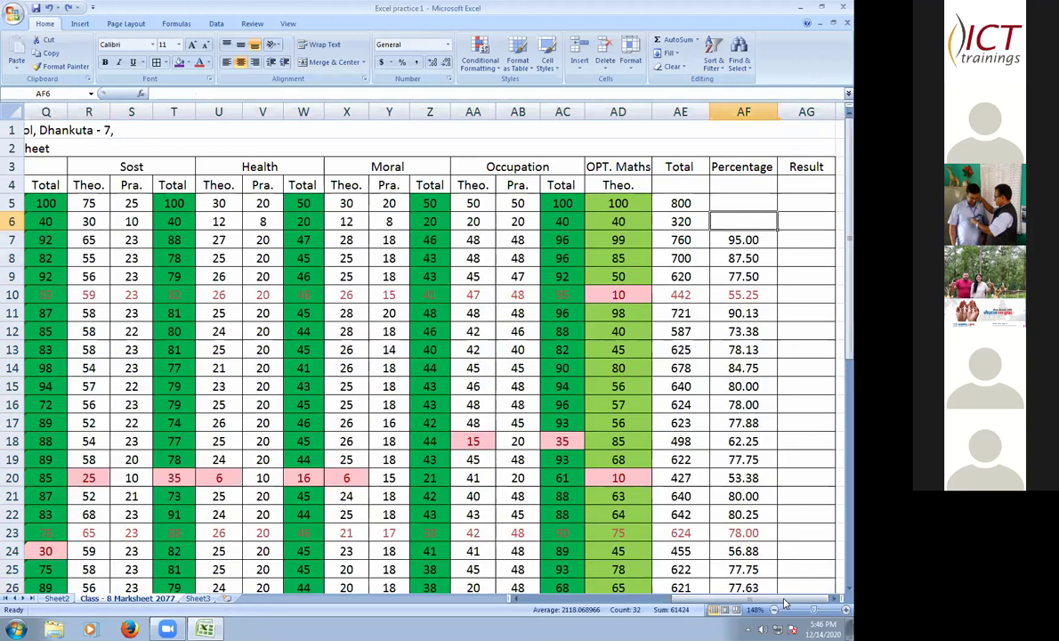
pyautogui.click(806, 239)
pyautogui.click(743, 112)
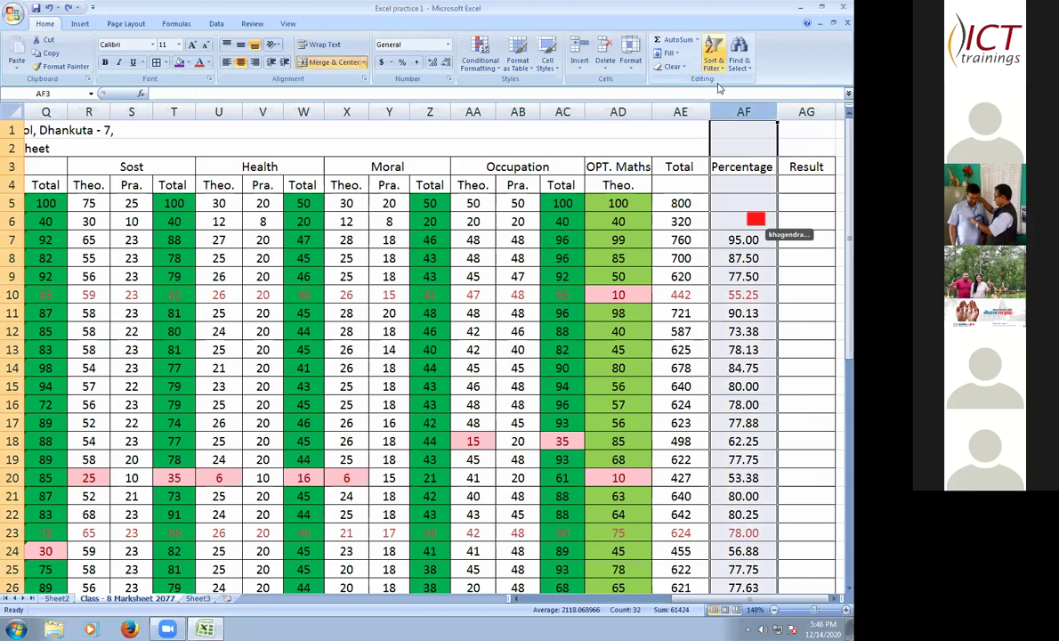
pyautogui.click(714, 55)
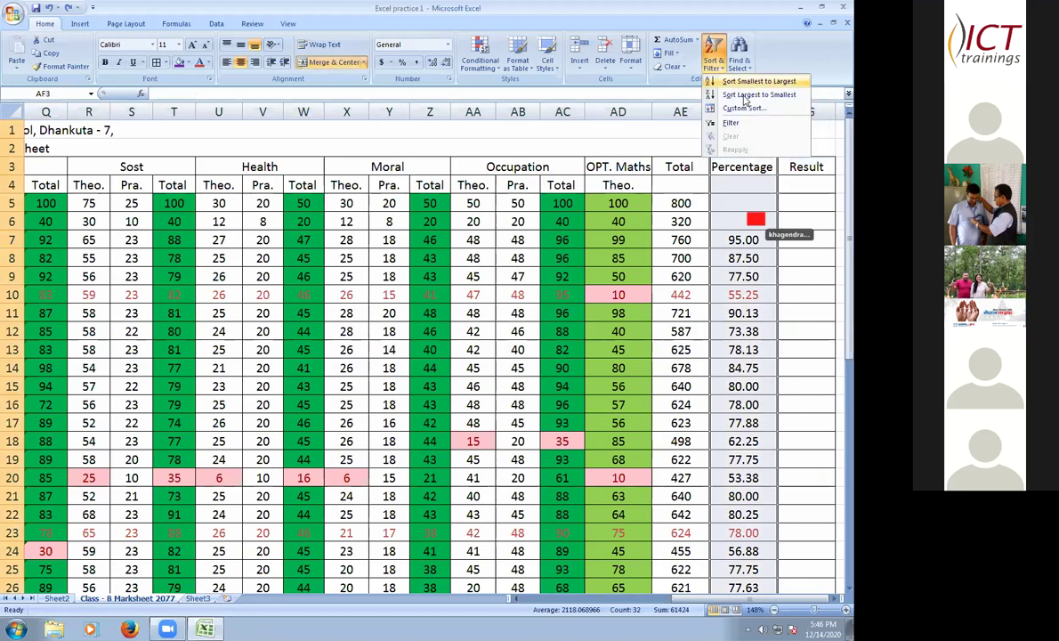
pyautogui.click(243, 329)
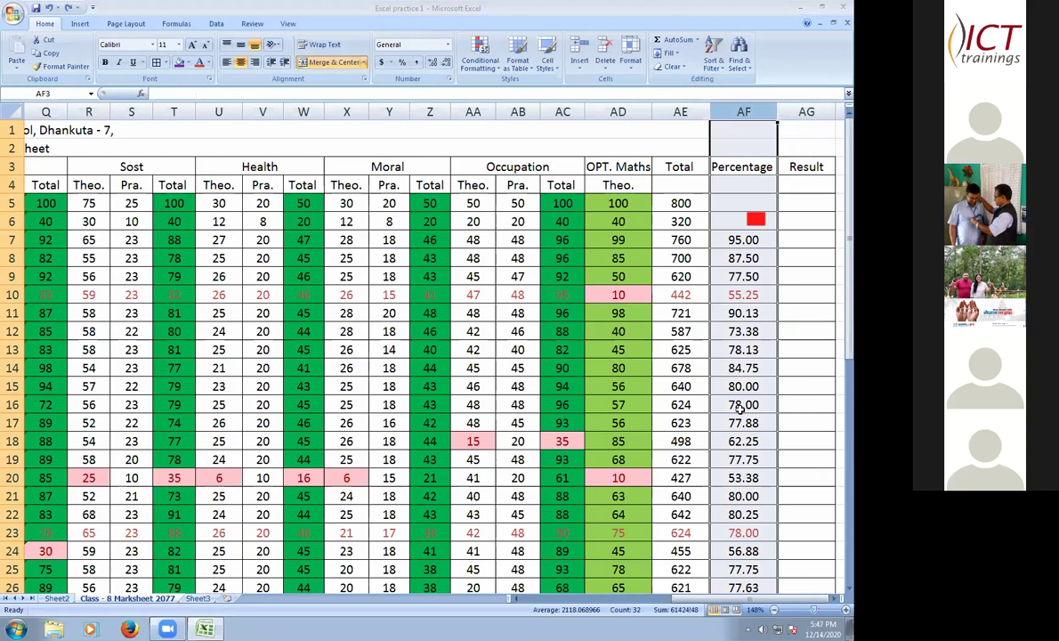
pyautogui.press('Return')
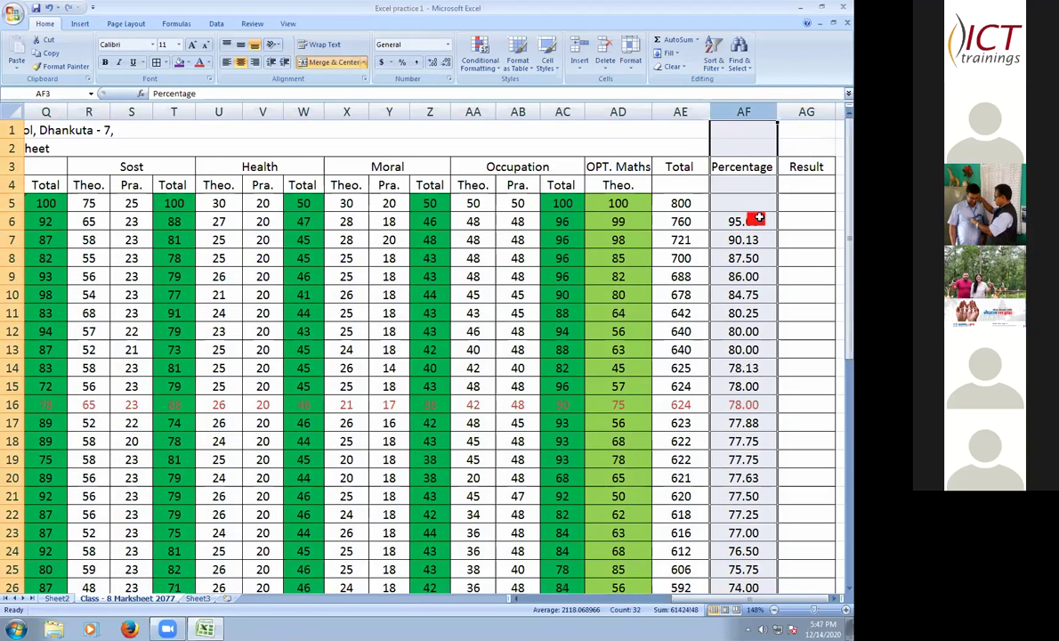
# - Enter 1 in AG6 and fill the Result rank series down to 30 at AG35
pyautogui.click(783, 223)
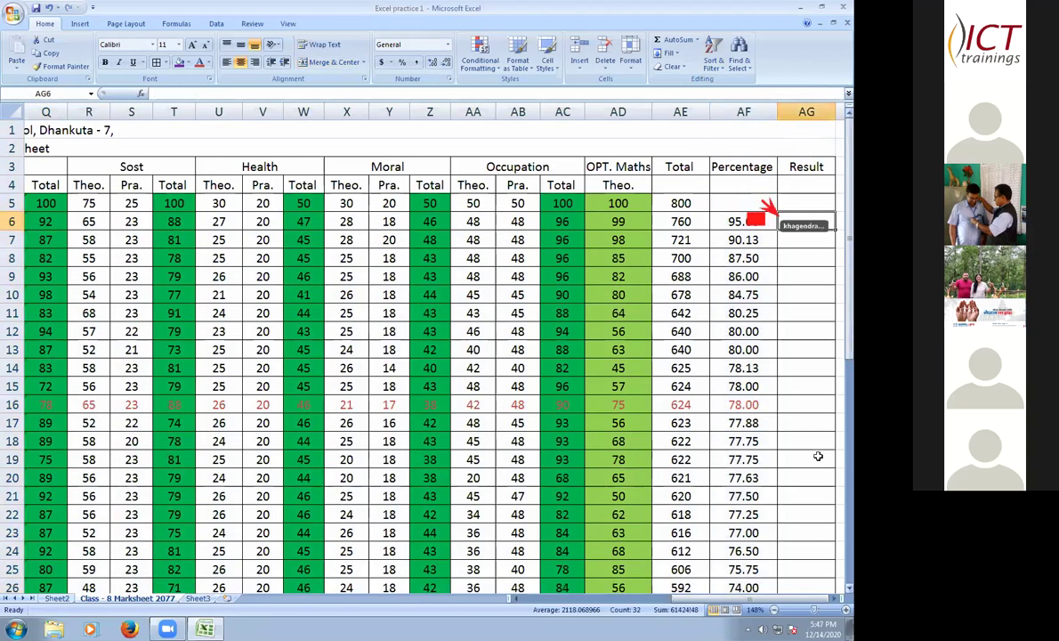
pyautogui.write('1')
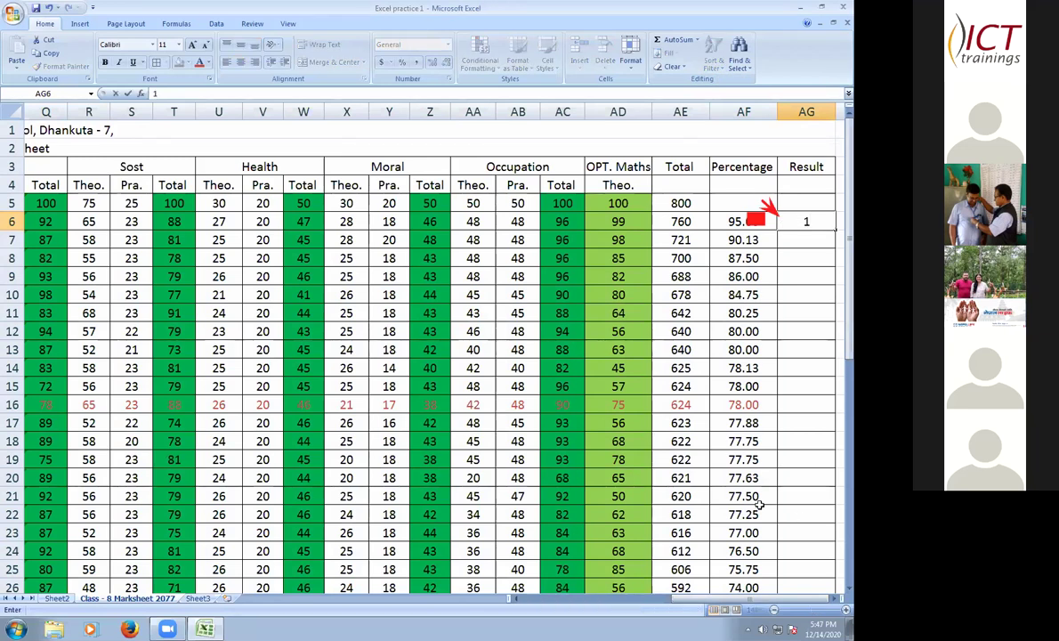
pyautogui.click(828, 597)
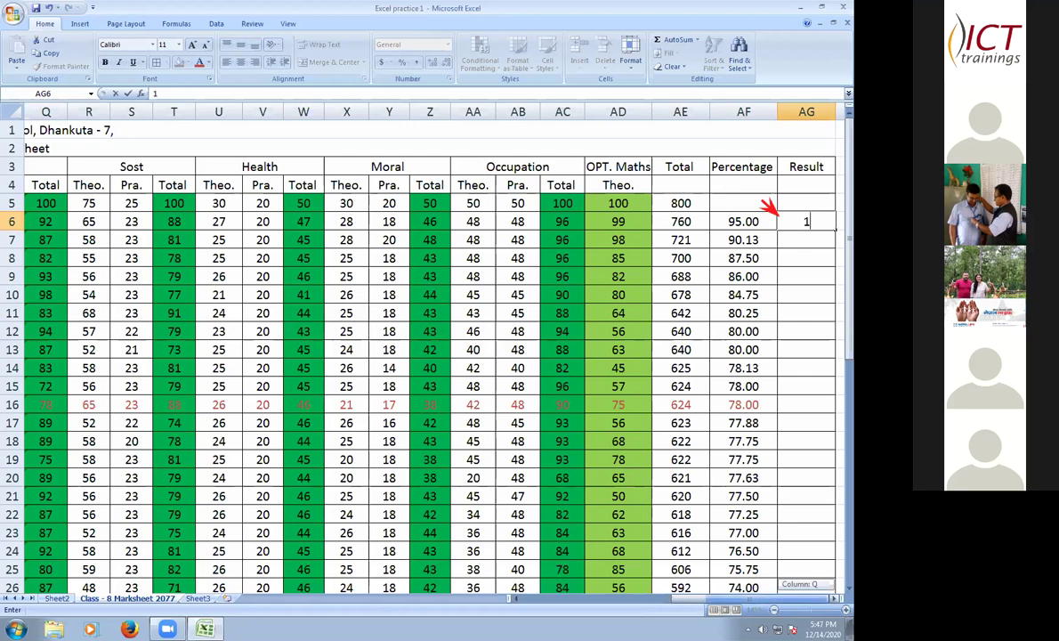
pyautogui.hscroll(2, 750, 229)
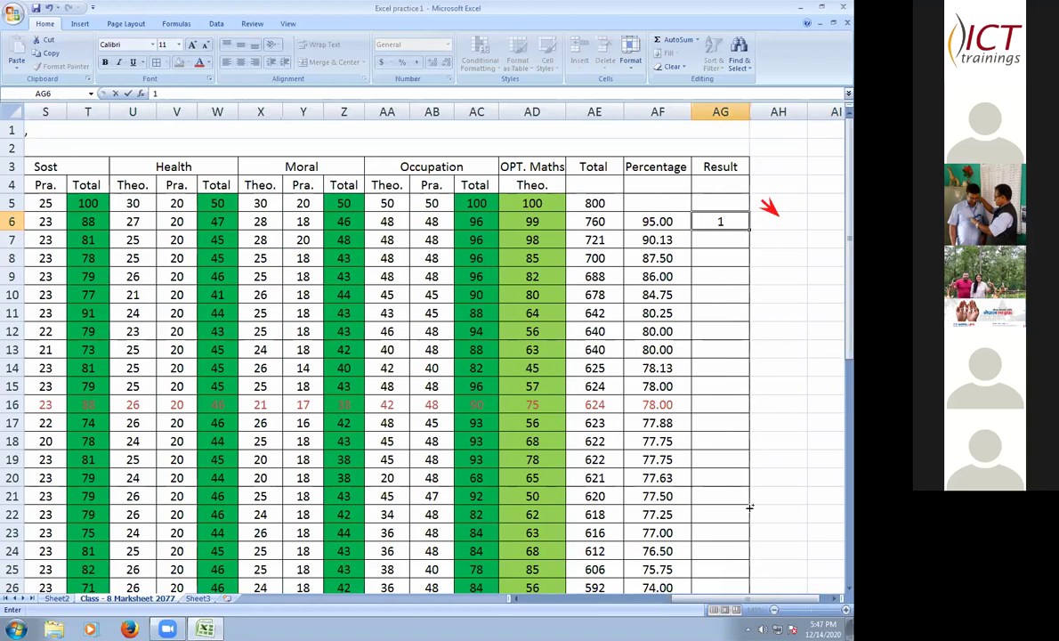
pyautogui.moveTo(750, 230); pyautogui.dragTo(758, 610)
pyautogui.moveTo(753, 535); pyautogui.dragTo(752, 534)
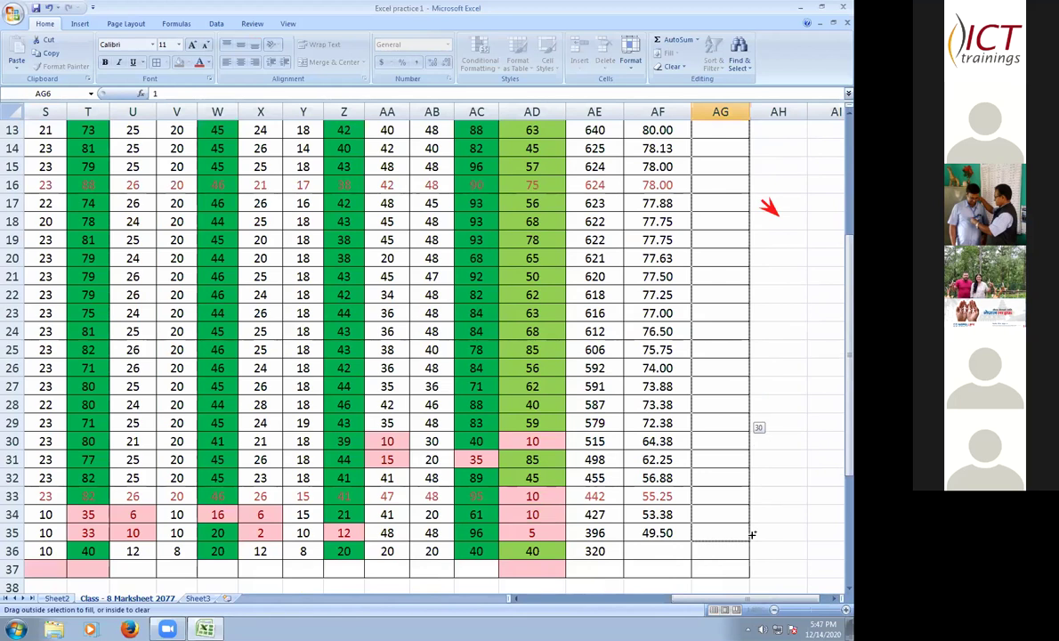
pyautogui.moveTo(750, 536); pyautogui.dragTo(753, 476)
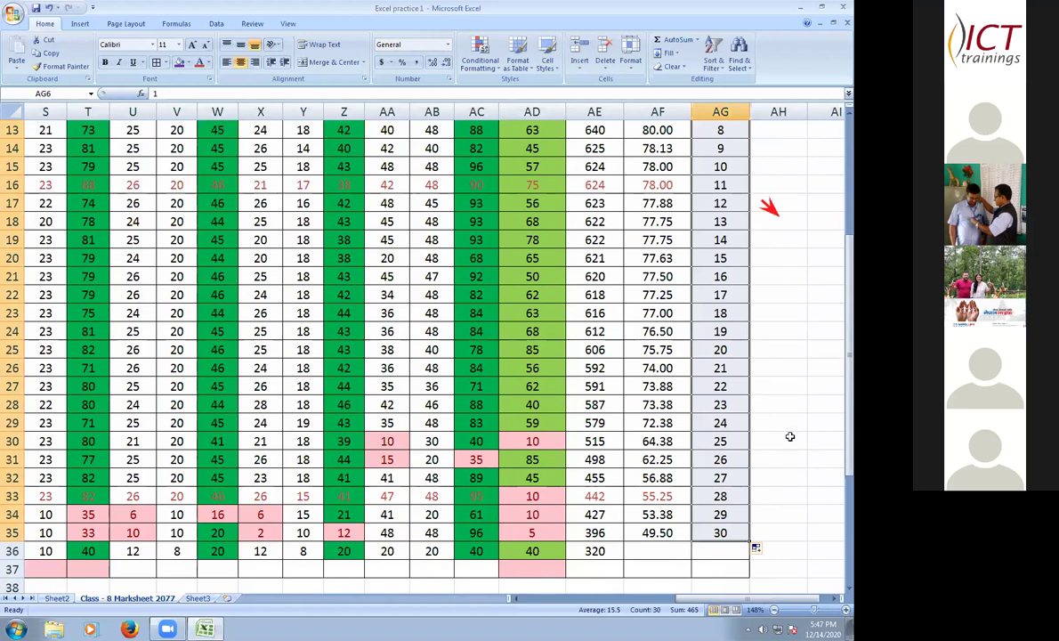
pyautogui.click(786, 459)
pyautogui.scroll(4, 746, 461)
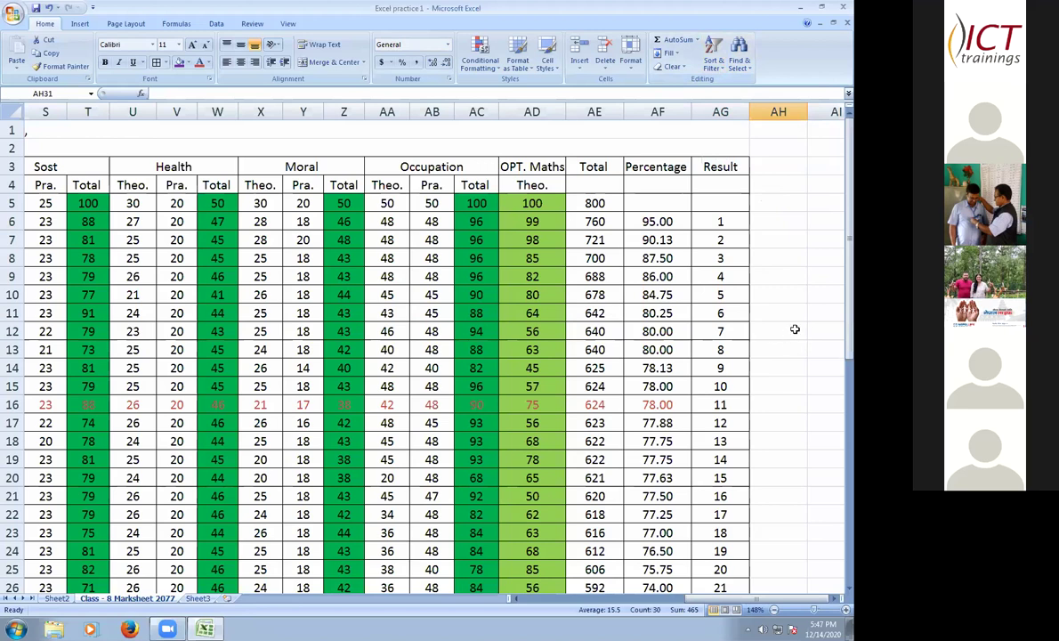
pyautogui.click(777, 258)
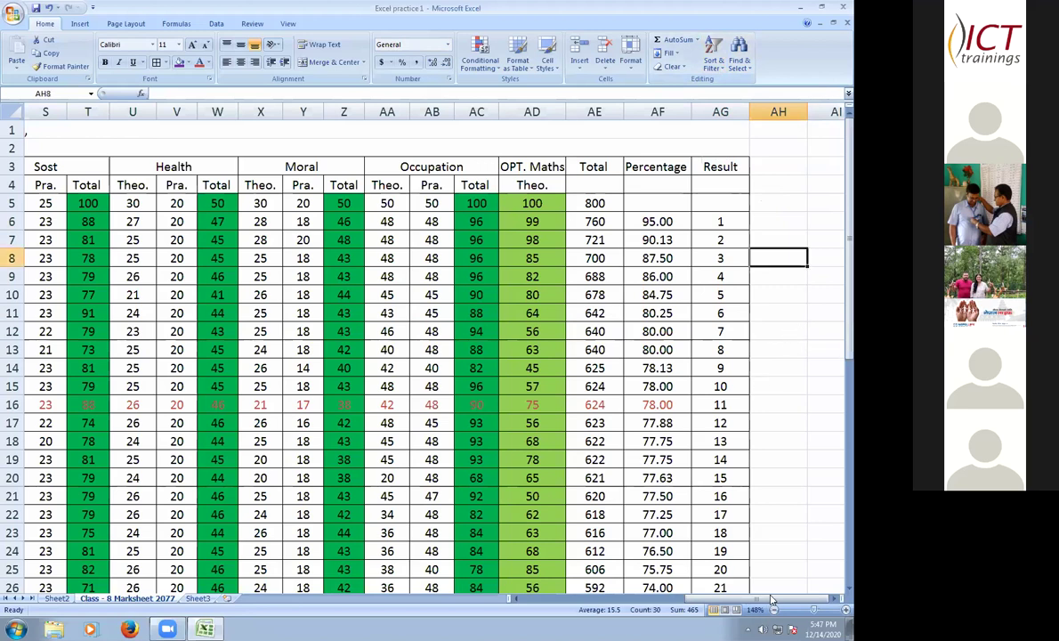
# - Reset row 16's red text to the Automatic black font colour
pyautogui.moveTo(771, 600); pyautogui.dragTo(761, 598)
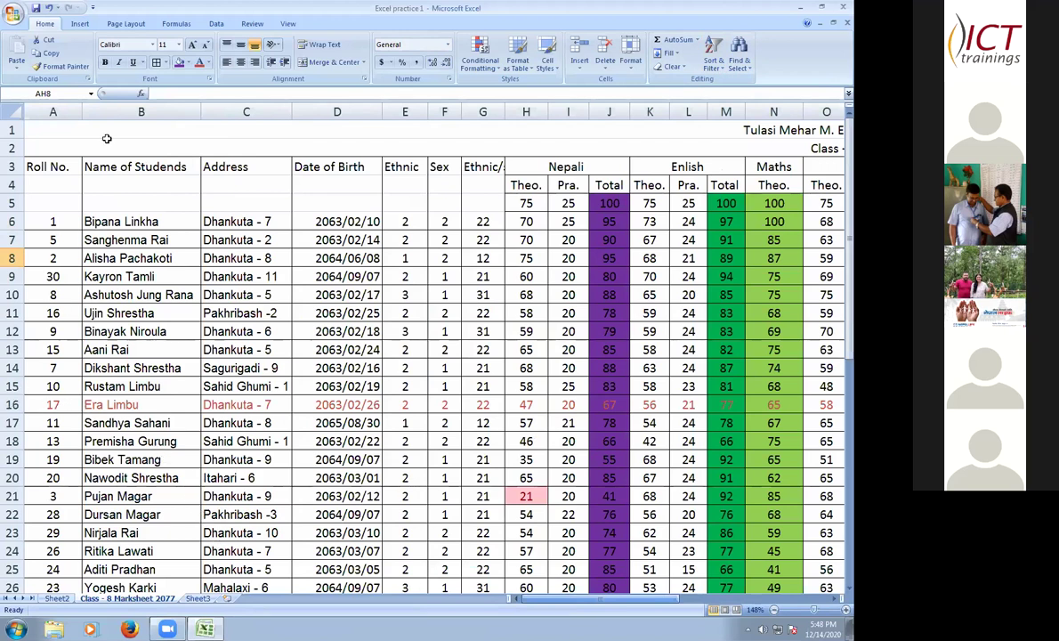
pyautogui.click(208, 62)
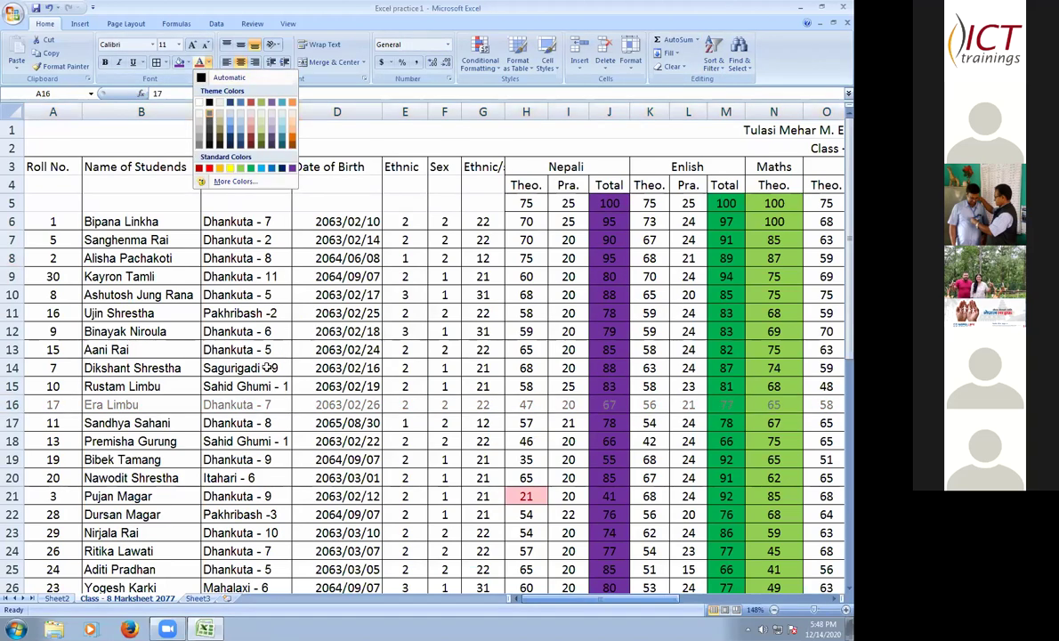
pyautogui.press('Escape')
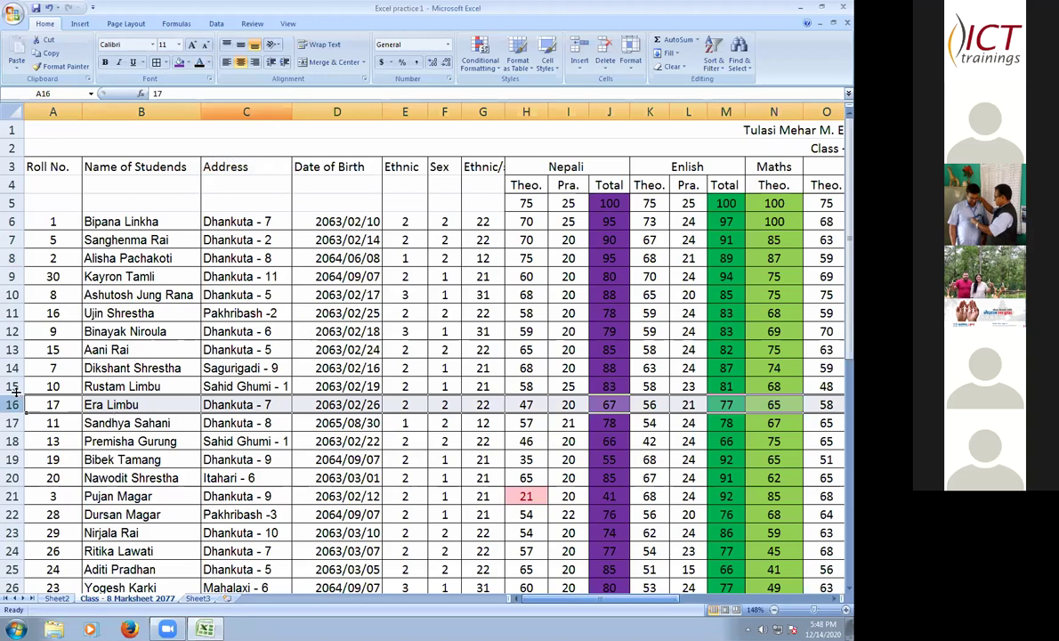
pyautogui.scroll(-2, 27, 365)
pyautogui.scroll(-4, 24, 373)
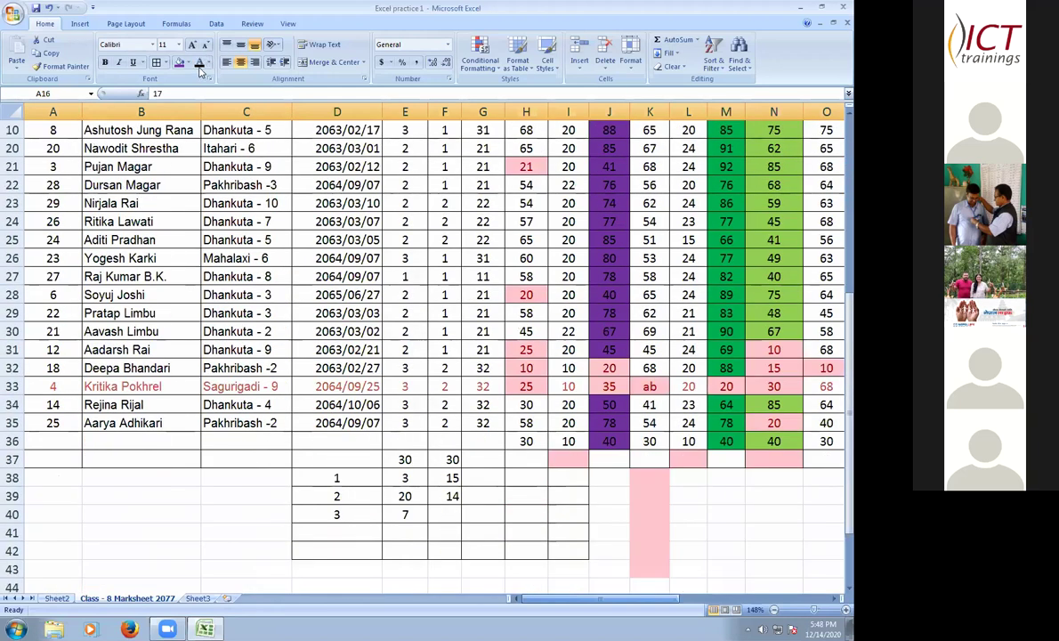
pyautogui.click(686, 514)
pyautogui.scroll(1, 688, 507)
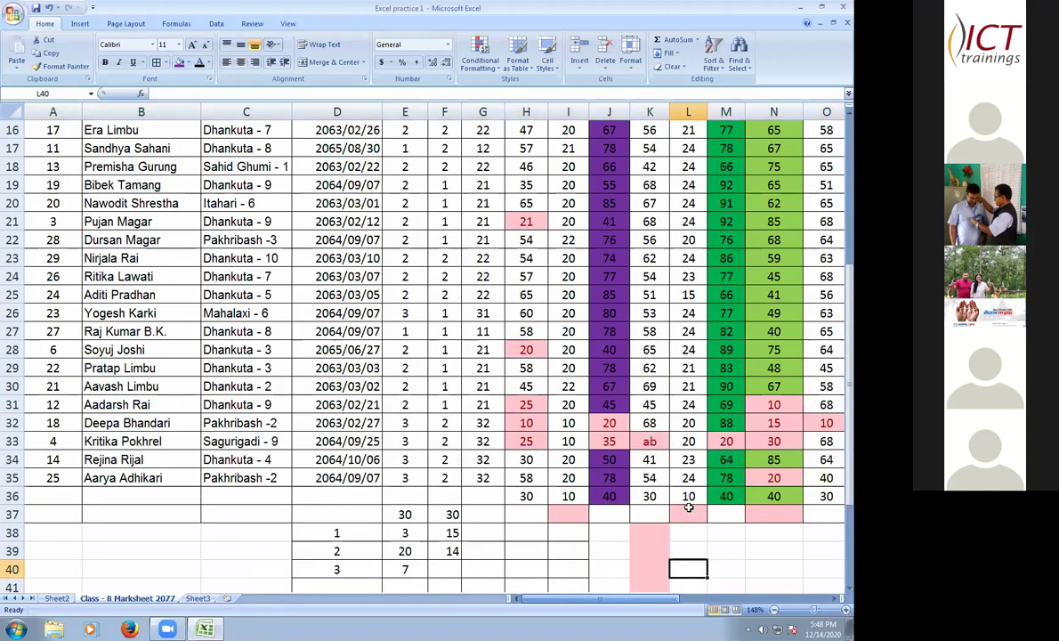
pyautogui.scroll(5, 636, 467)
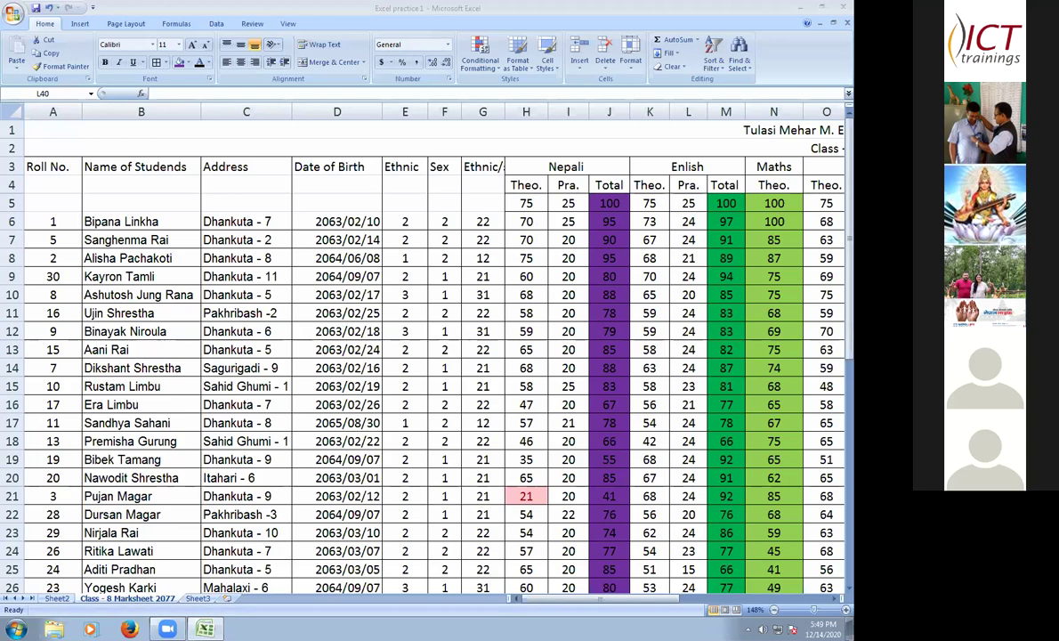
pyautogui.scroll(-1, 526, 404)
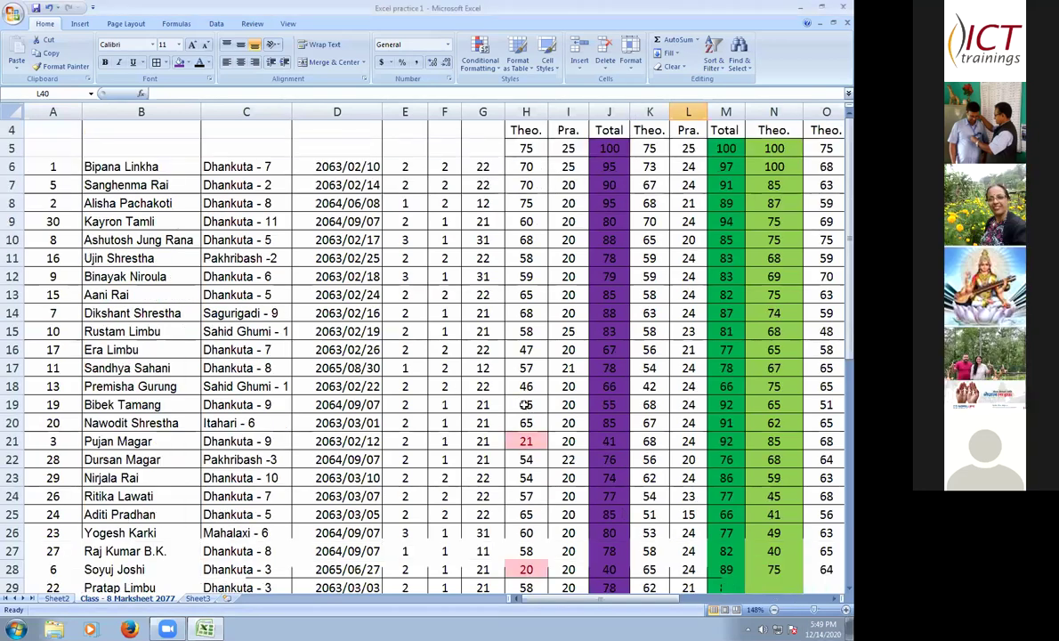
pyautogui.scroll(-7, 526, 404)
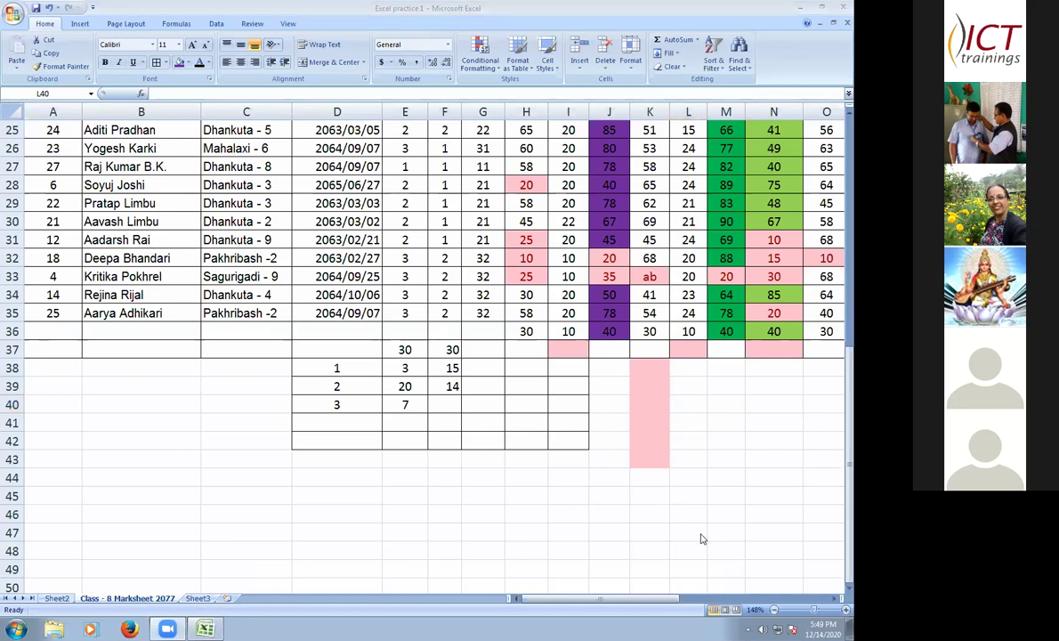
# - Enter =MAX(J7:J35) in J37 to show the highest Nepali total, 95
pyautogui.click(484, 350)
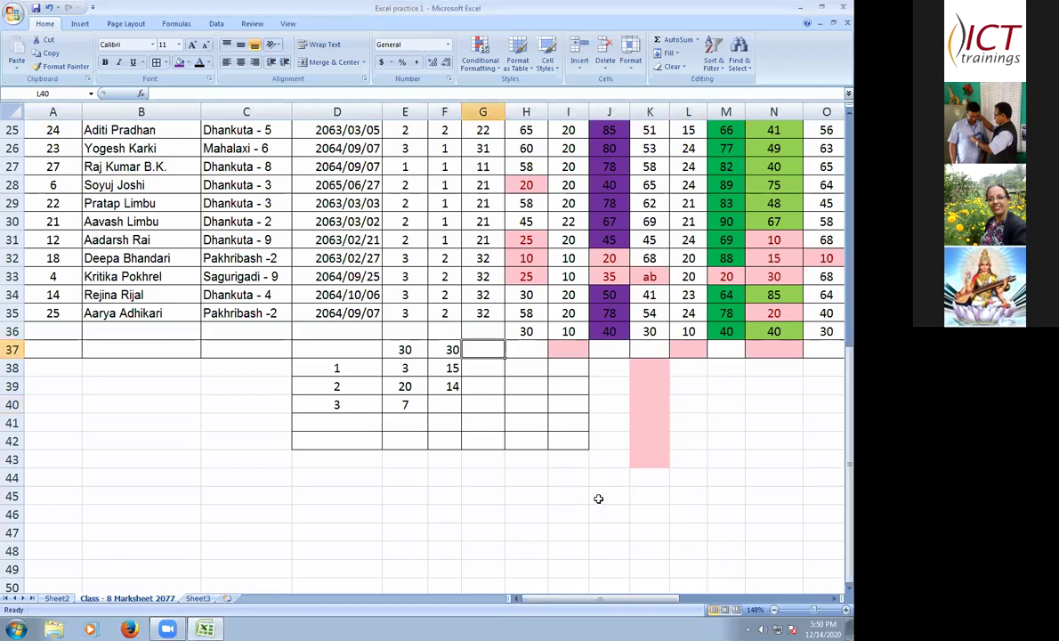
pyautogui.write('=')
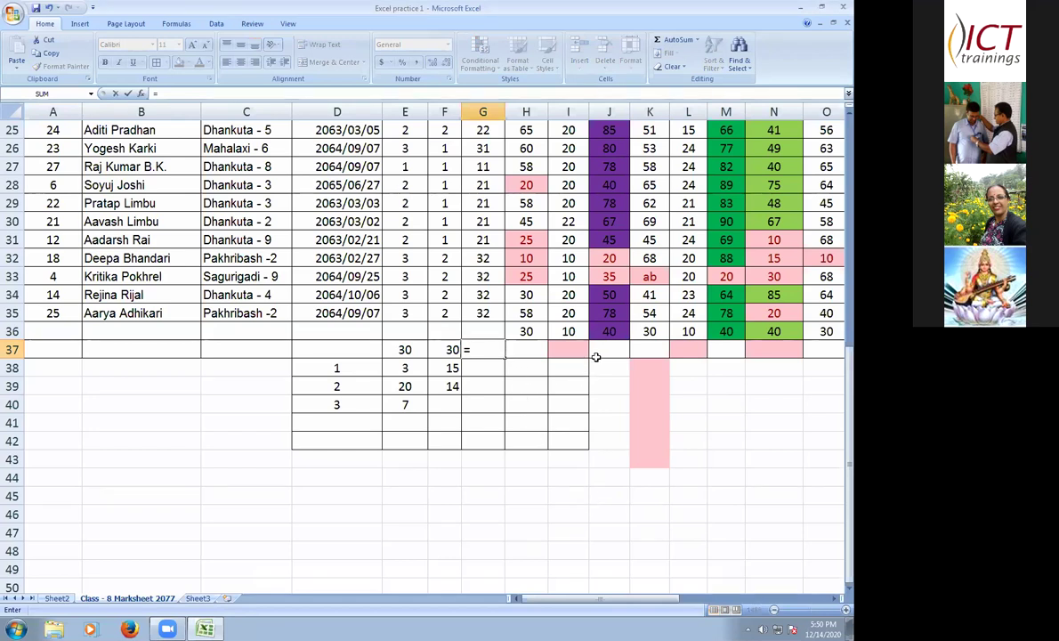
pyautogui.press('Escape')
pyautogui.press('Right')
pyautogui.press('Right')
pyautogui.press('Right')
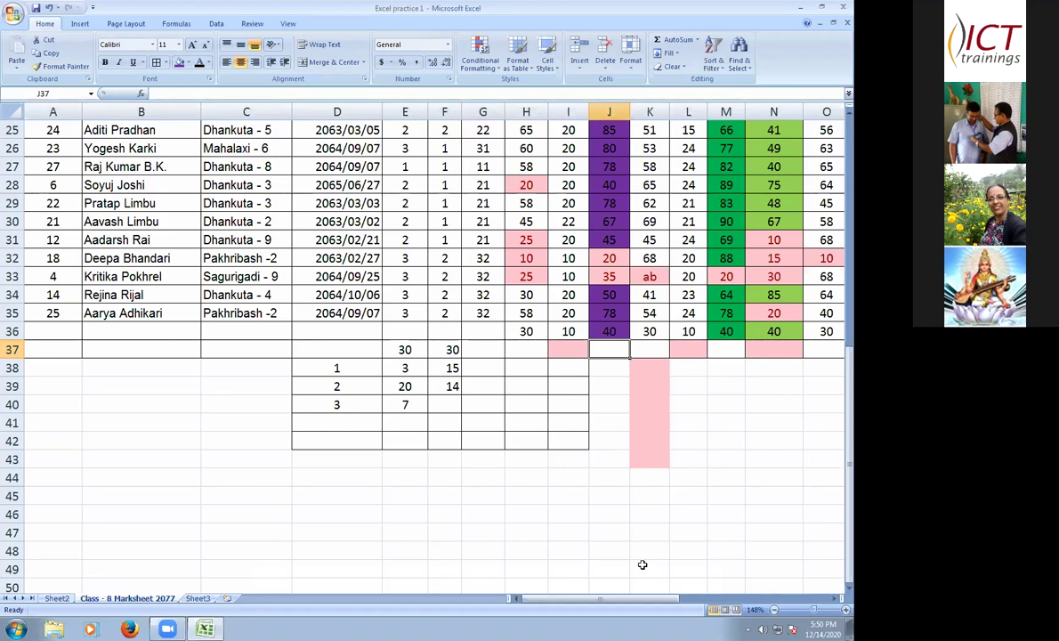
pyautogui.write('=')
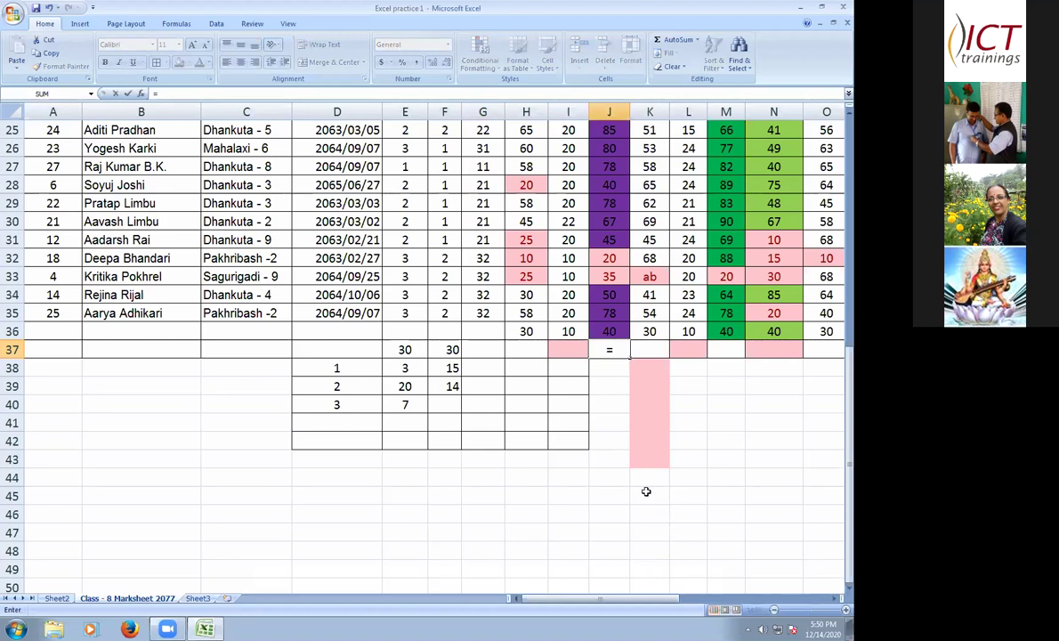
pyautogui.write('max')
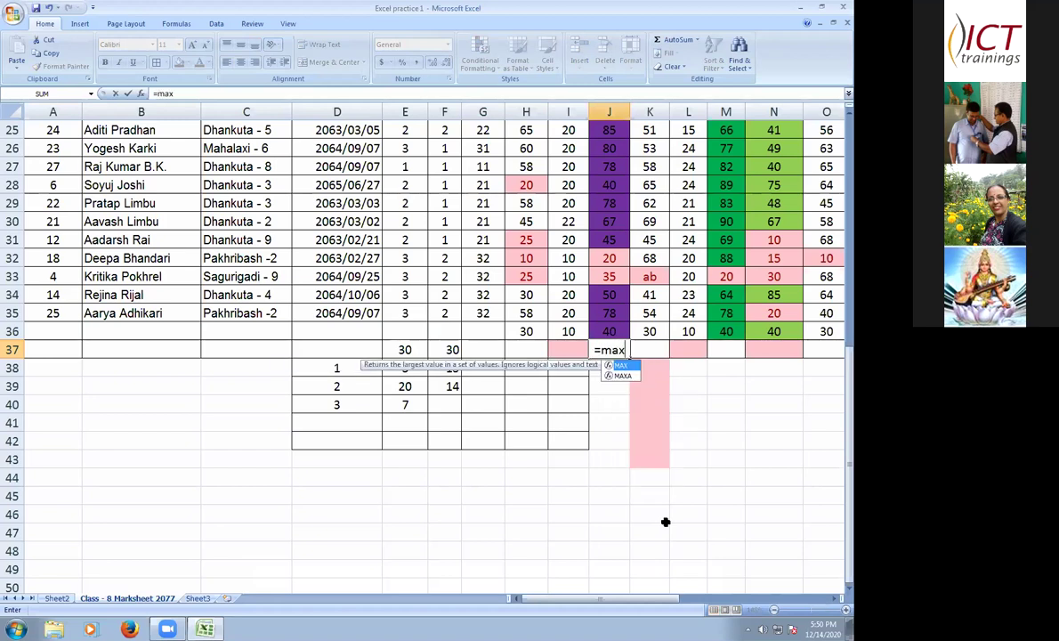
pyautogui.write('(')
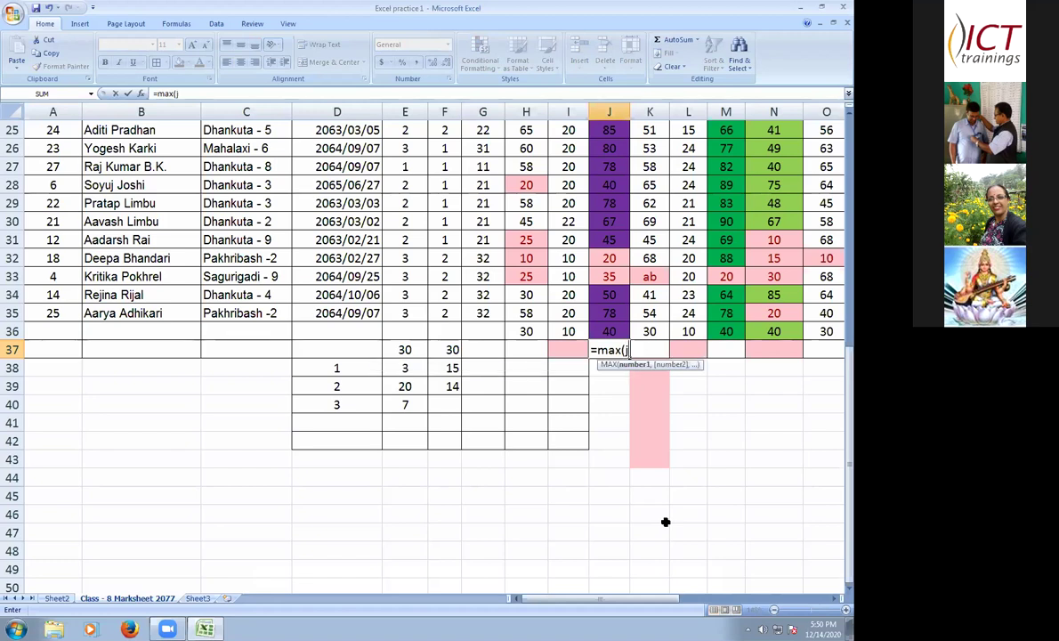
pyautogui.write('j7:')
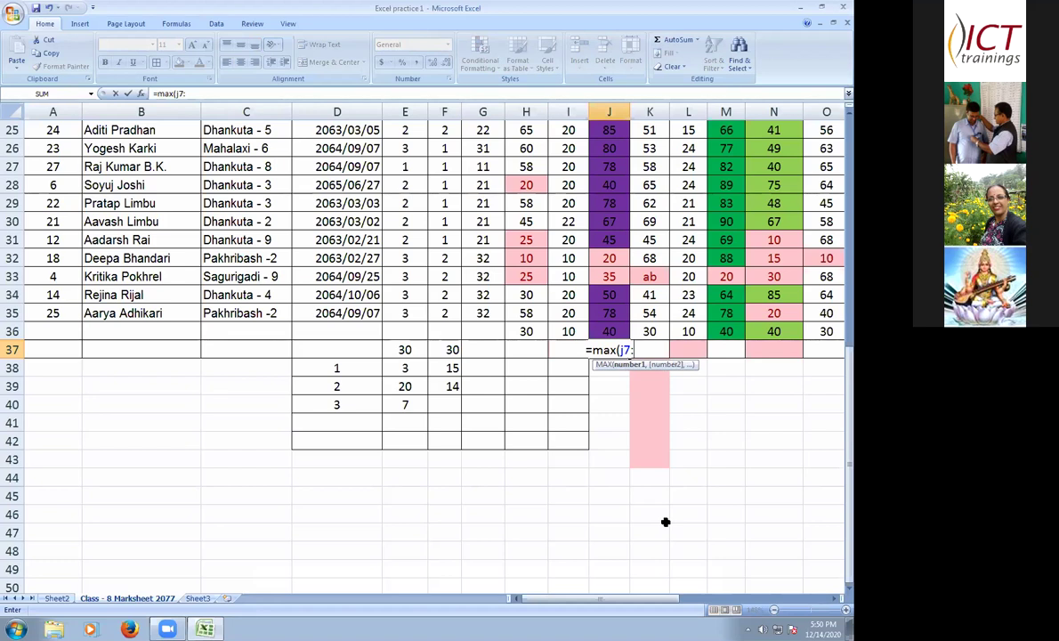
pyautogui.write('j3')
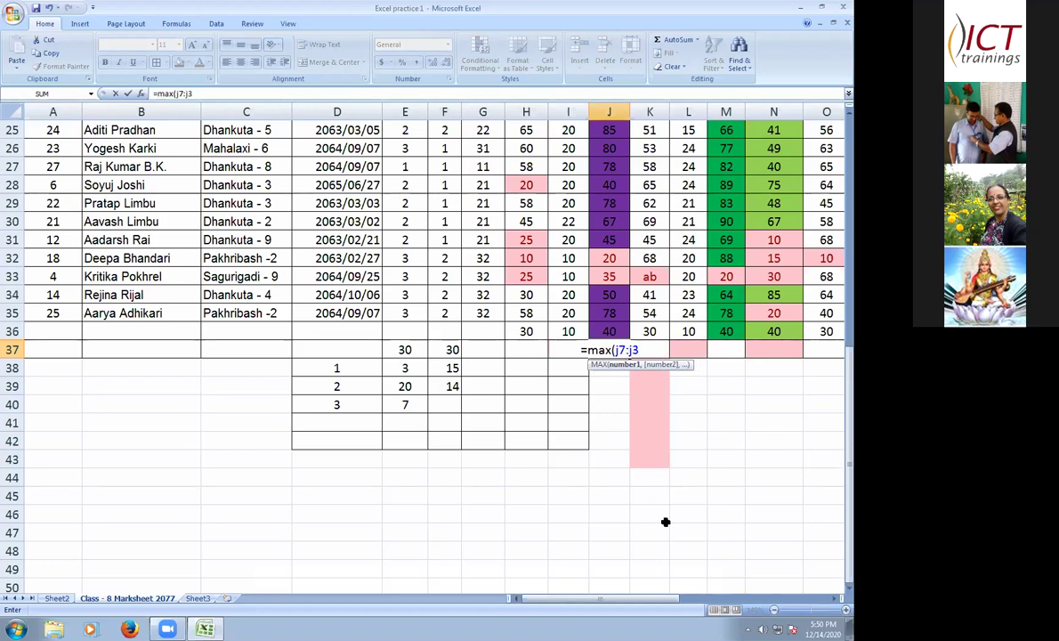
pyautogui.write('5)')
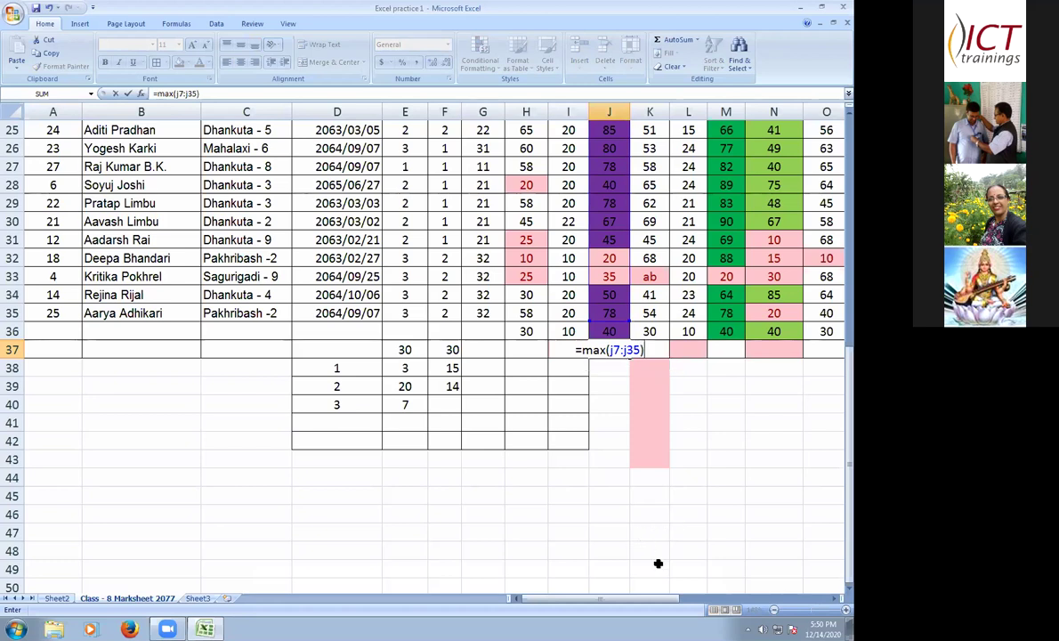
pyautogui.click(614, 368)
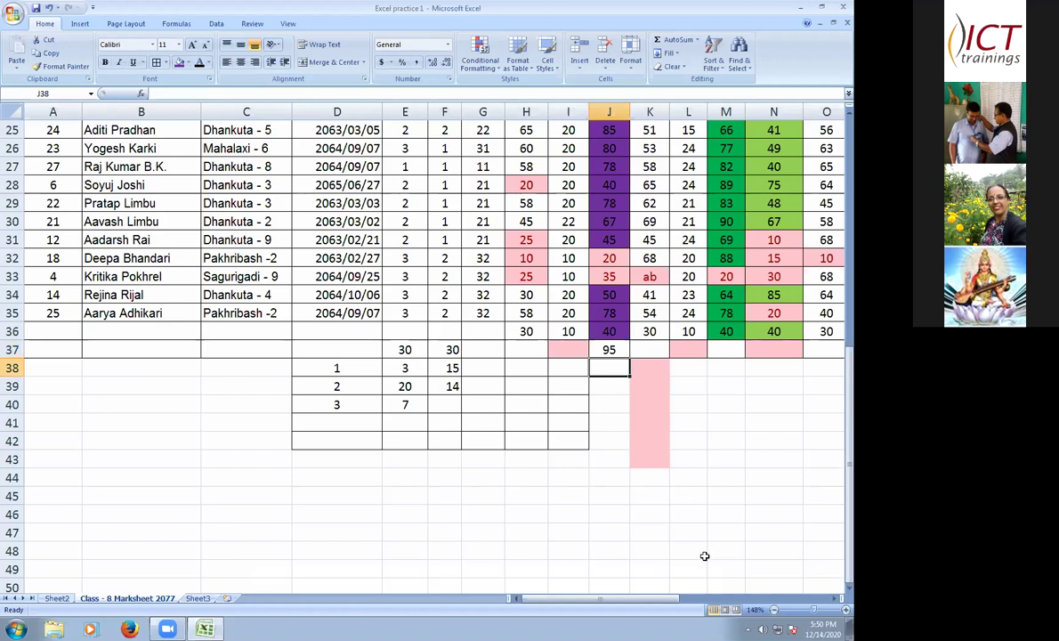
# - Enter =MIN(J7:J35) in J38, giving the lowest Nepali total of 20
pyautogui.write('=min')
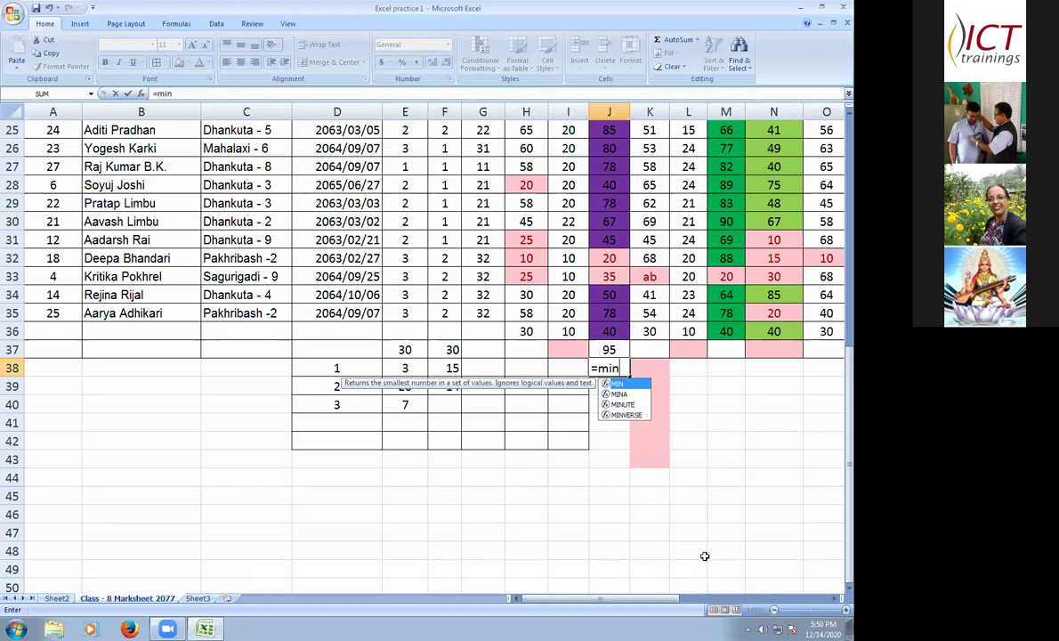
pyautogui.write('(')
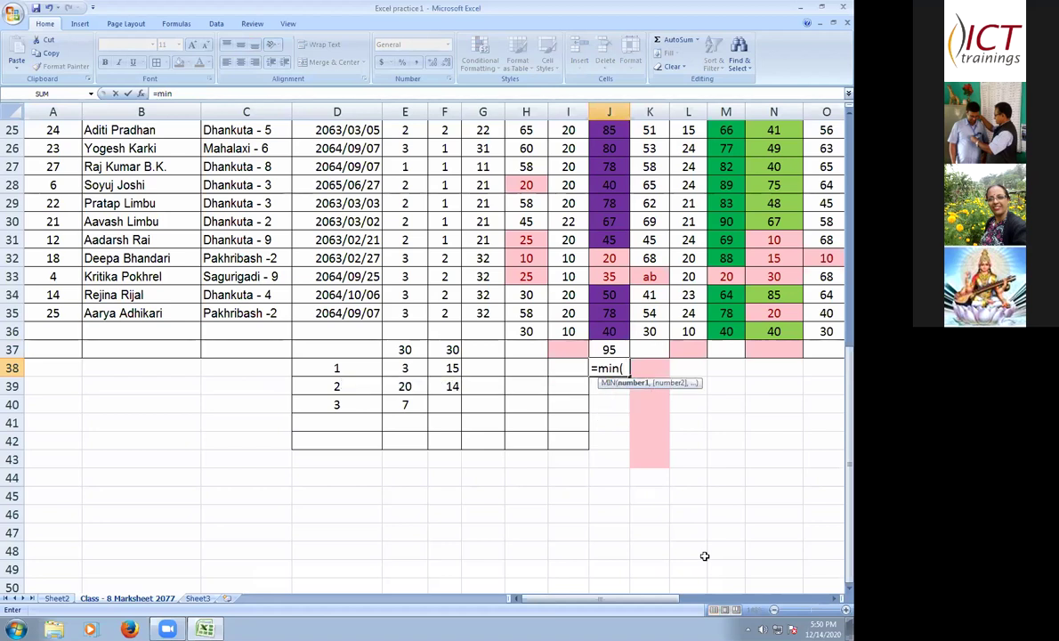
pyautogui.write('j7:')
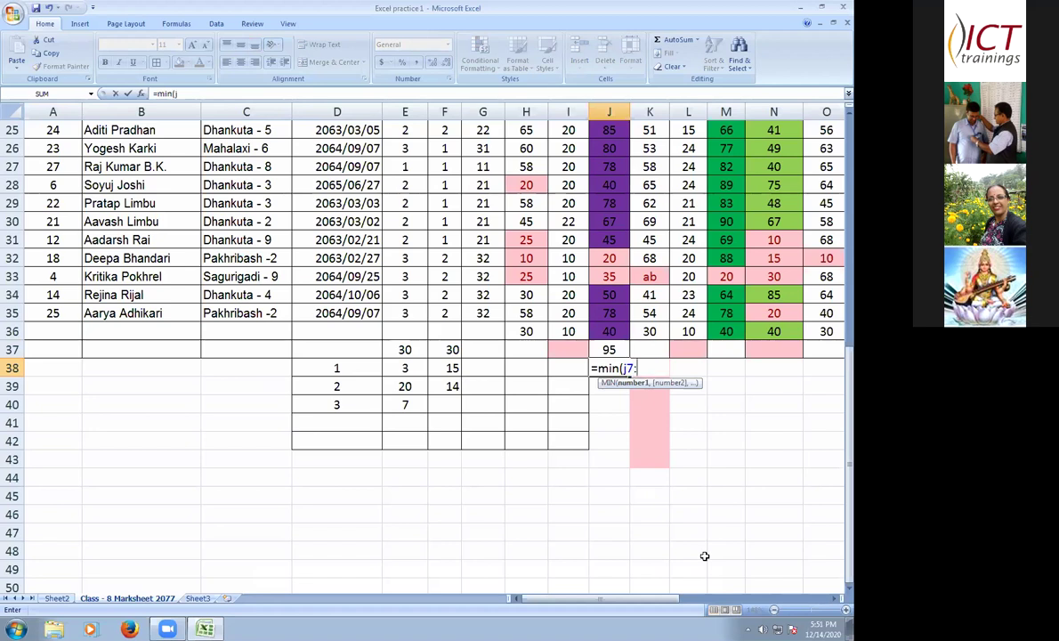
pyautogui.write('j35')
pyautogui.press('Return')
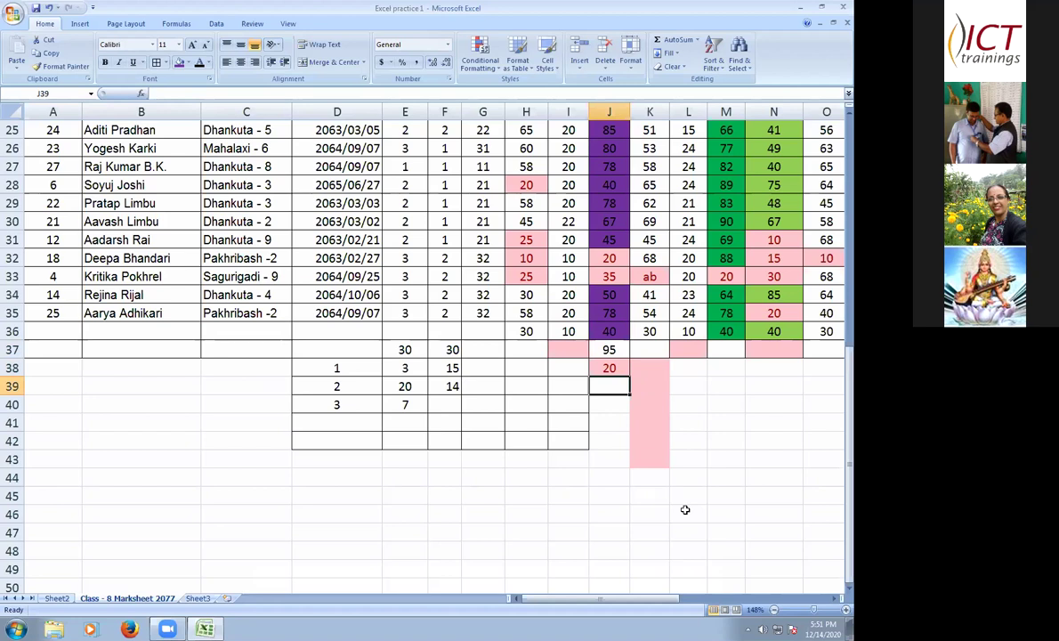
# - Enter =AVERAGE(J7:J35) in J39 so it shows the average Nepali total, 70.38
pyautogui.write('=a')
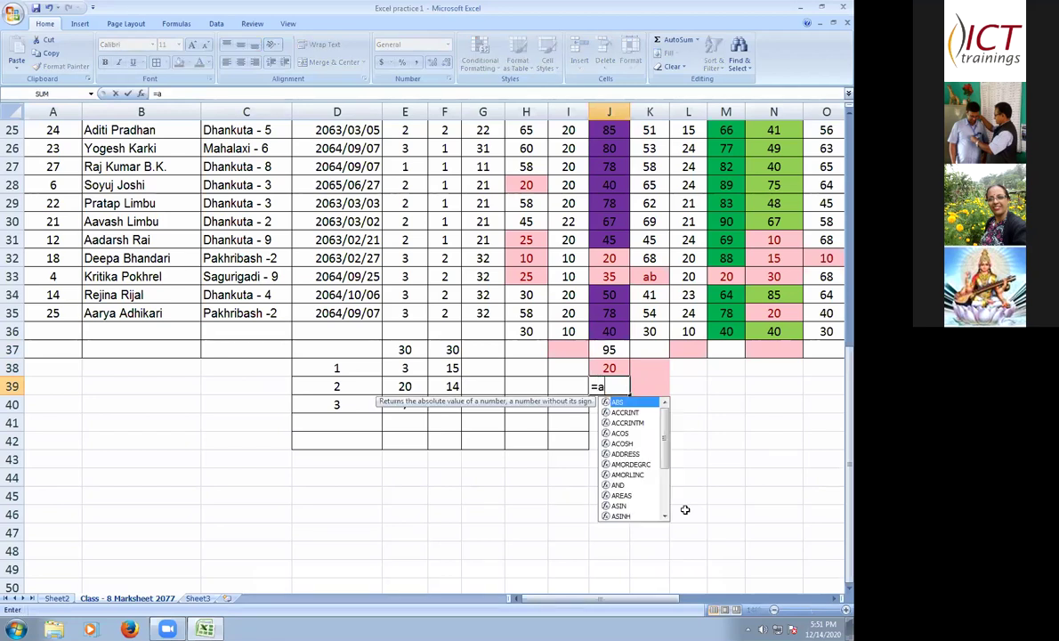
pyautogui.write('ver')
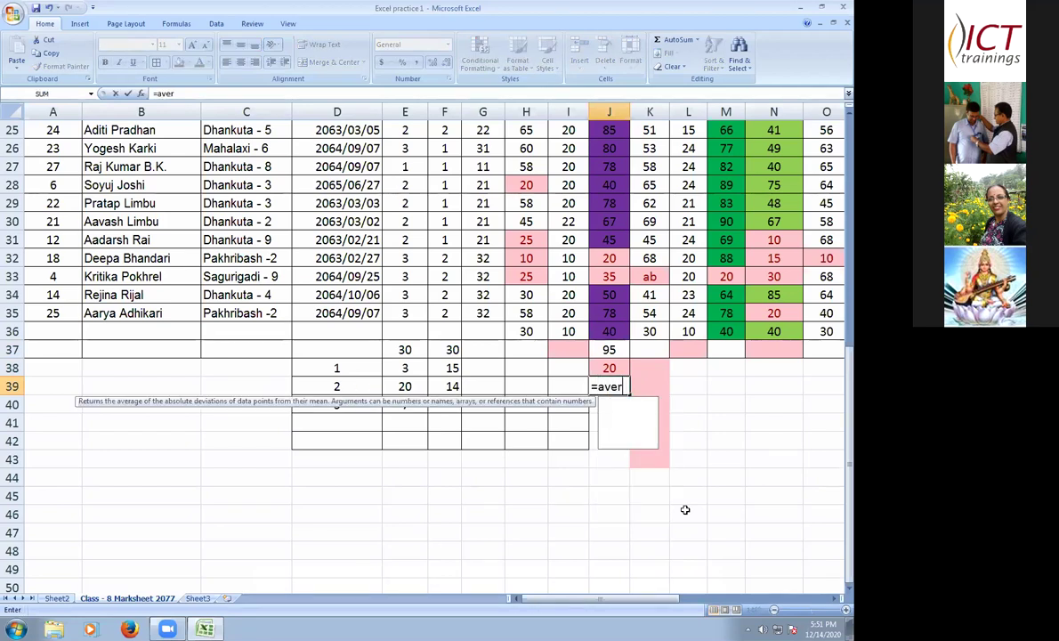
pyautogui.write('age')
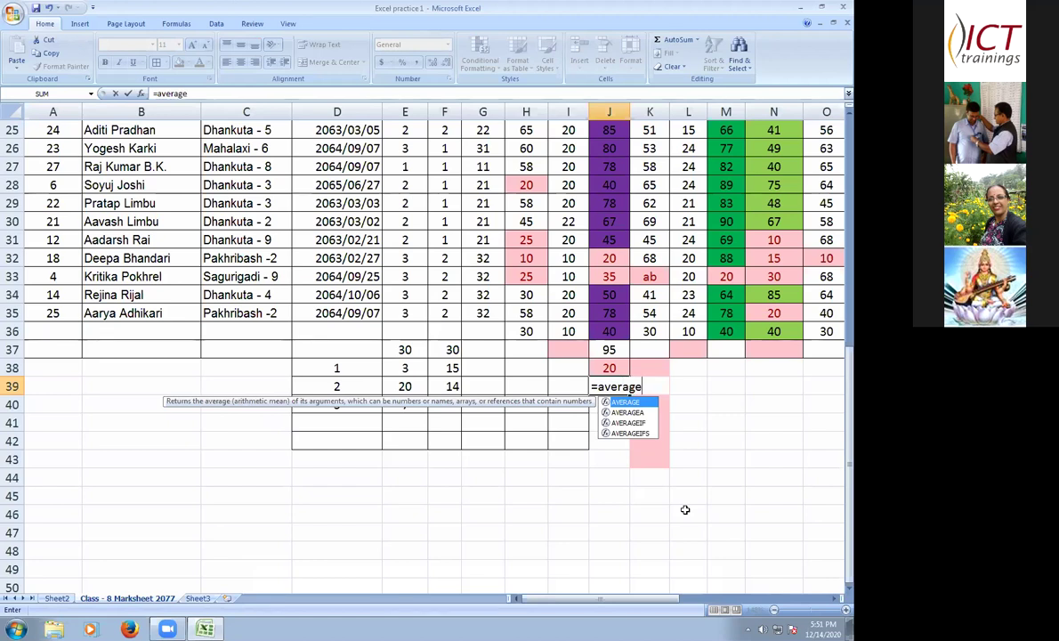
pyautogui.write('(j')
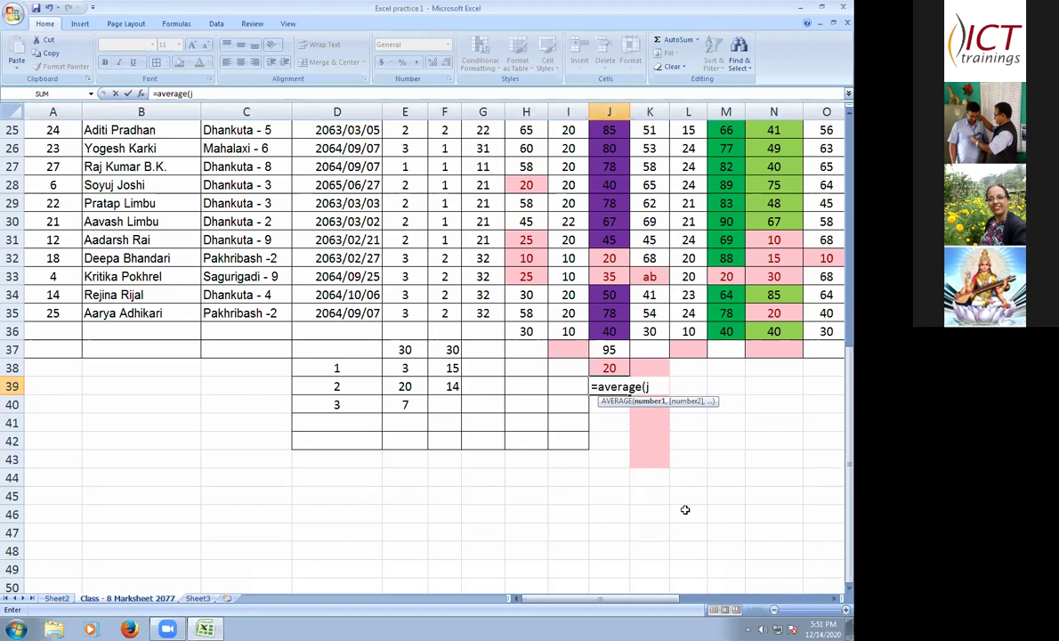
pyautogui.write('7:j35')
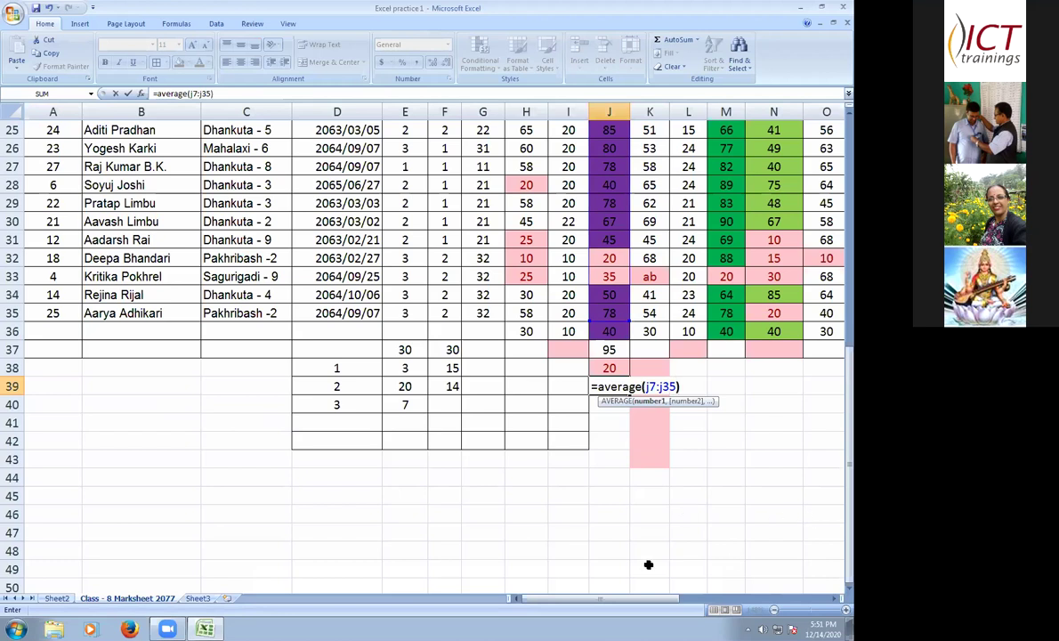
pyautogui.press('Return')
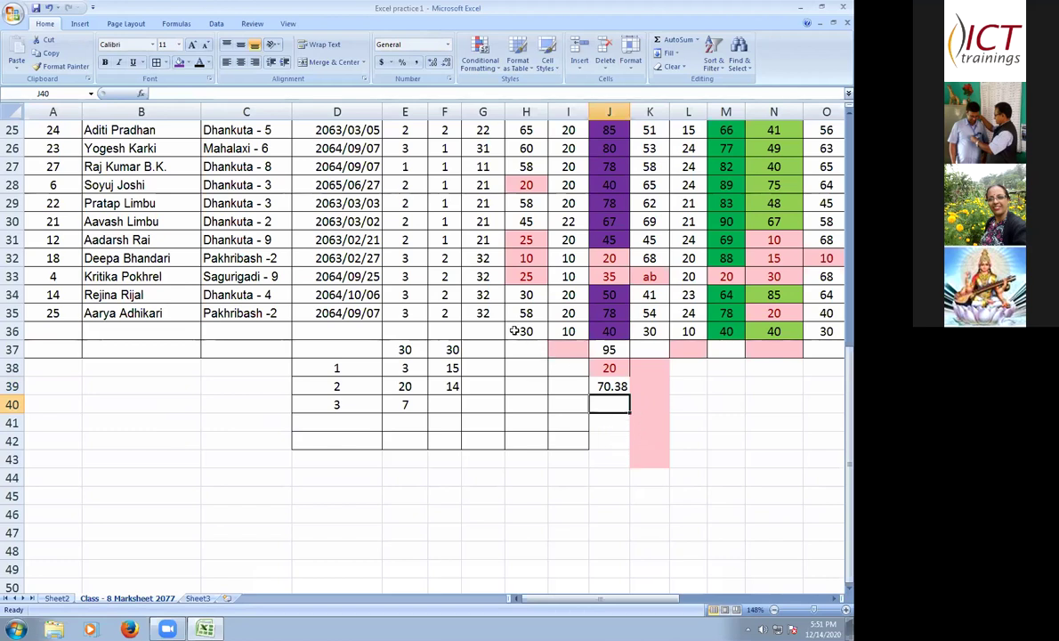
# - Clear the leftover values such as 30, 10 and 40 from row 36, starting at H36
pyautogui.press('Up')
pyautogui.press('Up')
pyautogui.press('Up')
pyautogui.press('Up')
pyautogui.press('Left')
pyautogui.press('Left')
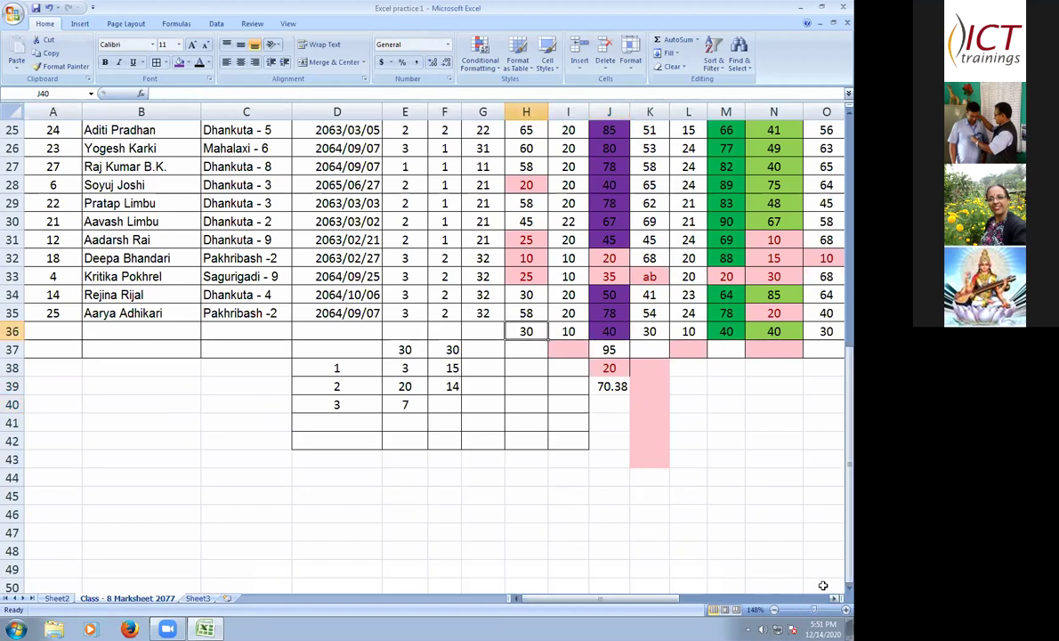
pyautogui.hscroll(1, 476, 333)
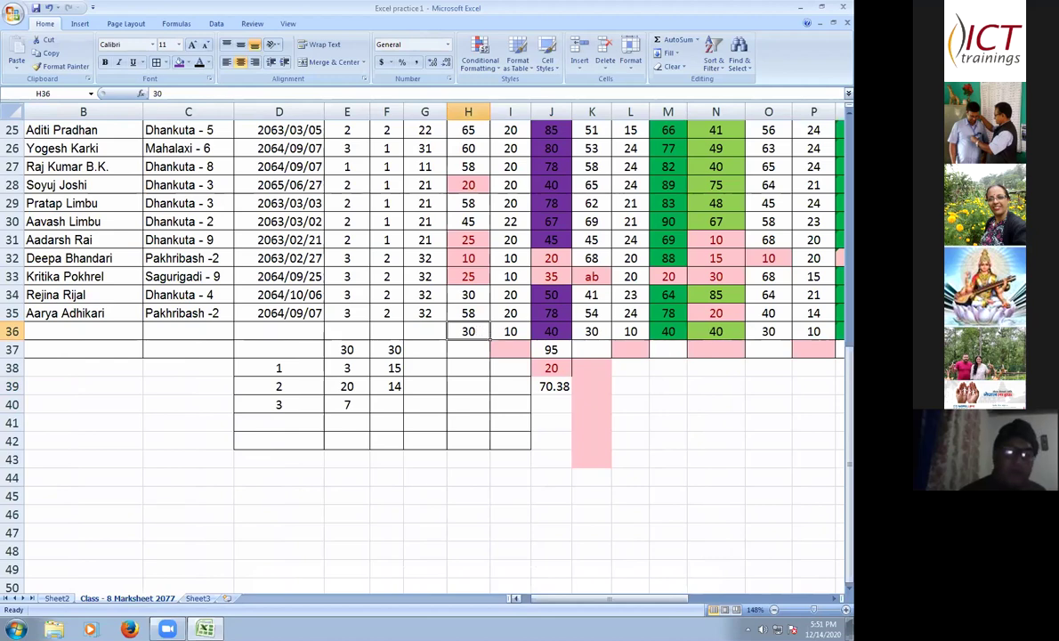
pyautogui.moveTo(468, 331); pyautogui.dragTo(820, 359)
pyautogui.hscroll(-5, 631, 395)
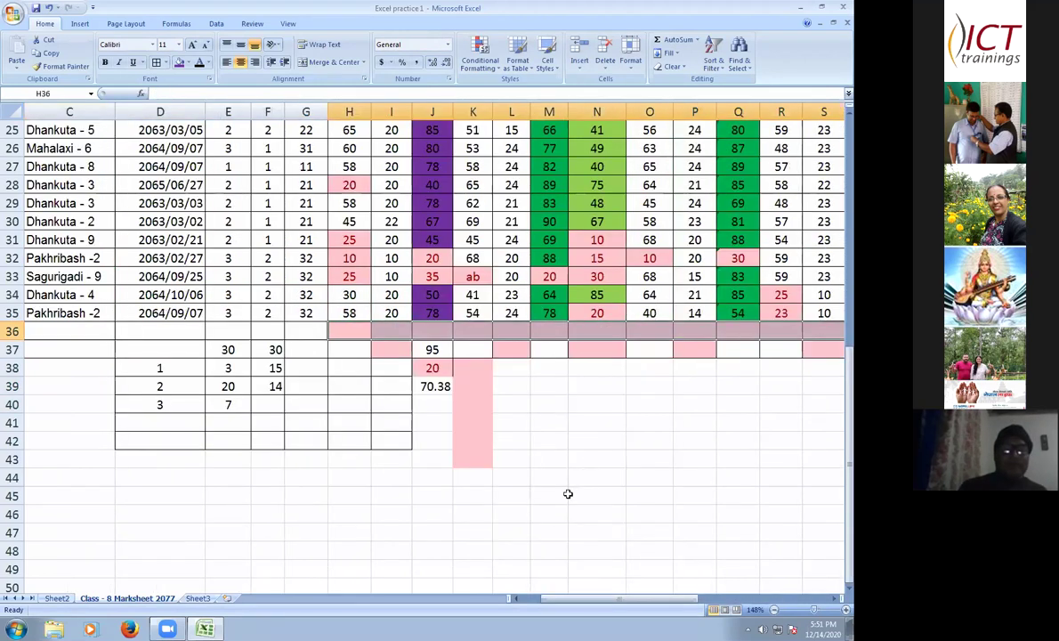
pyautogui.click(649, 385)
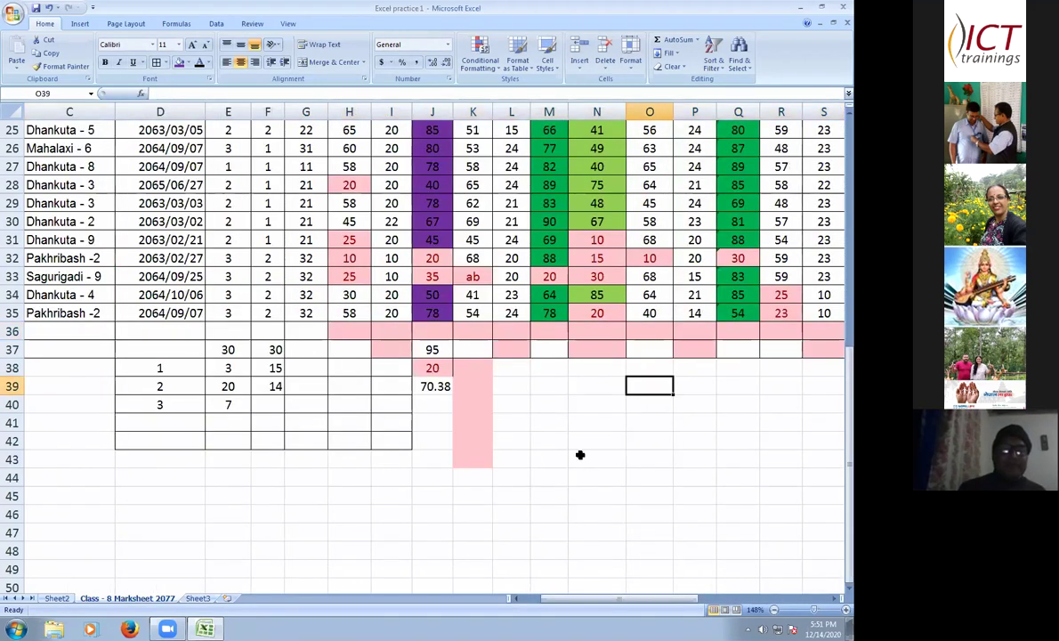